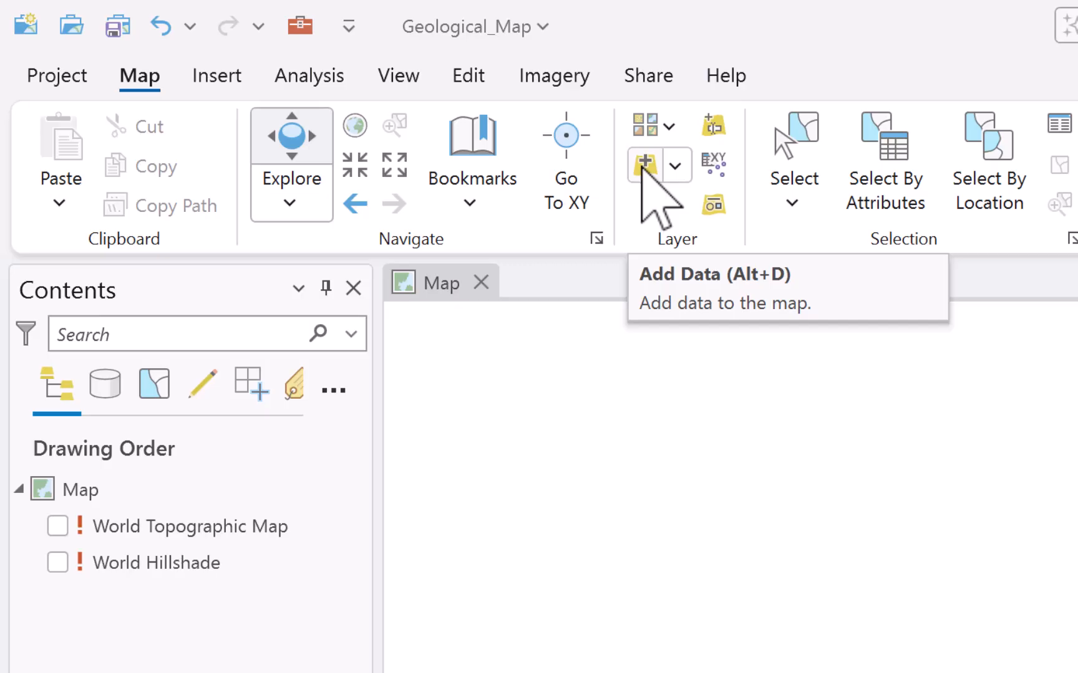
Add the Anticline, Strike Slip Fault, Study Area, Syncline and Thrust Fault shapefiles from the project's Map Linework Shapefiles folder to the map.
left_click(644, 165)
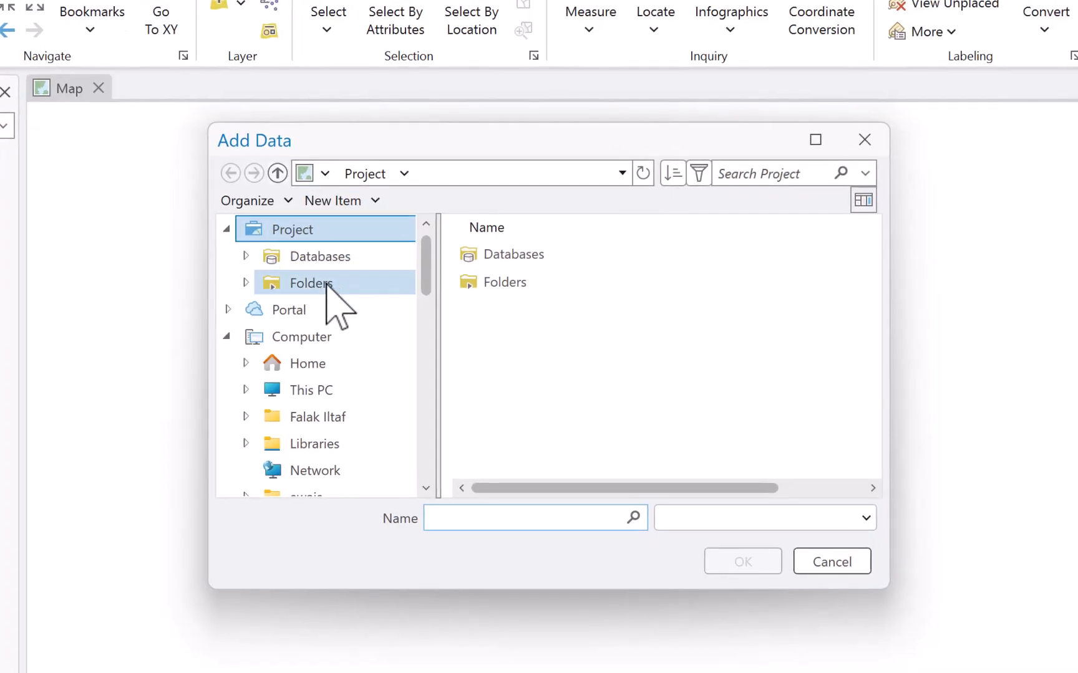
left_click(327, 286)
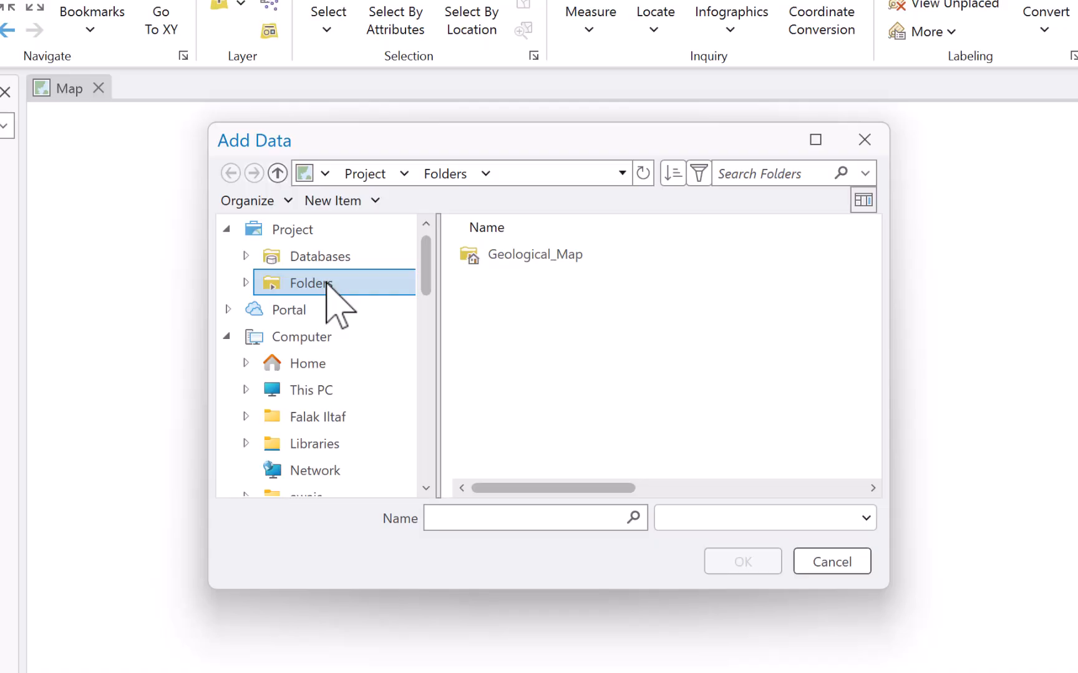
double_click(534, 256)
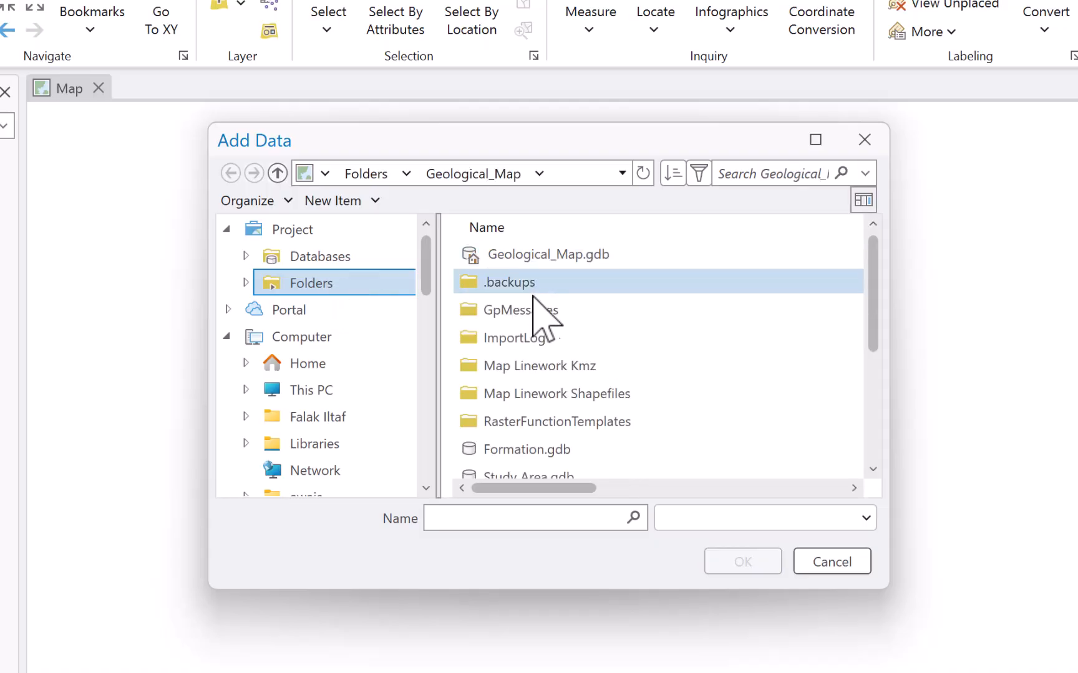
double_click(585, 401)
left_click(518, 253)
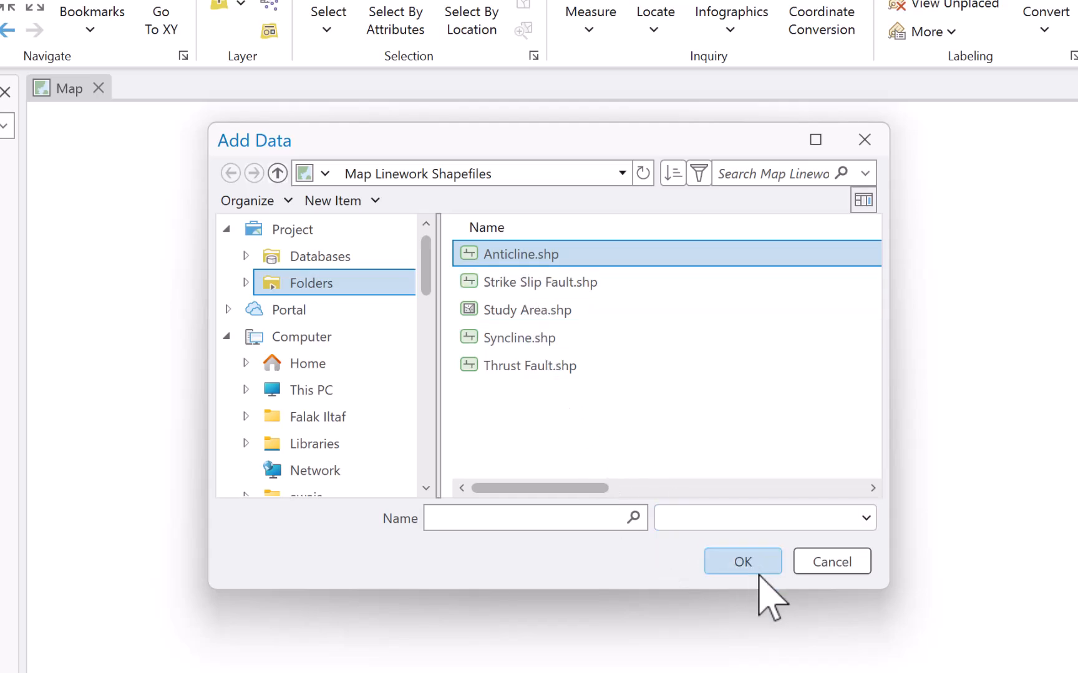
left_click(551, 367, "shift")
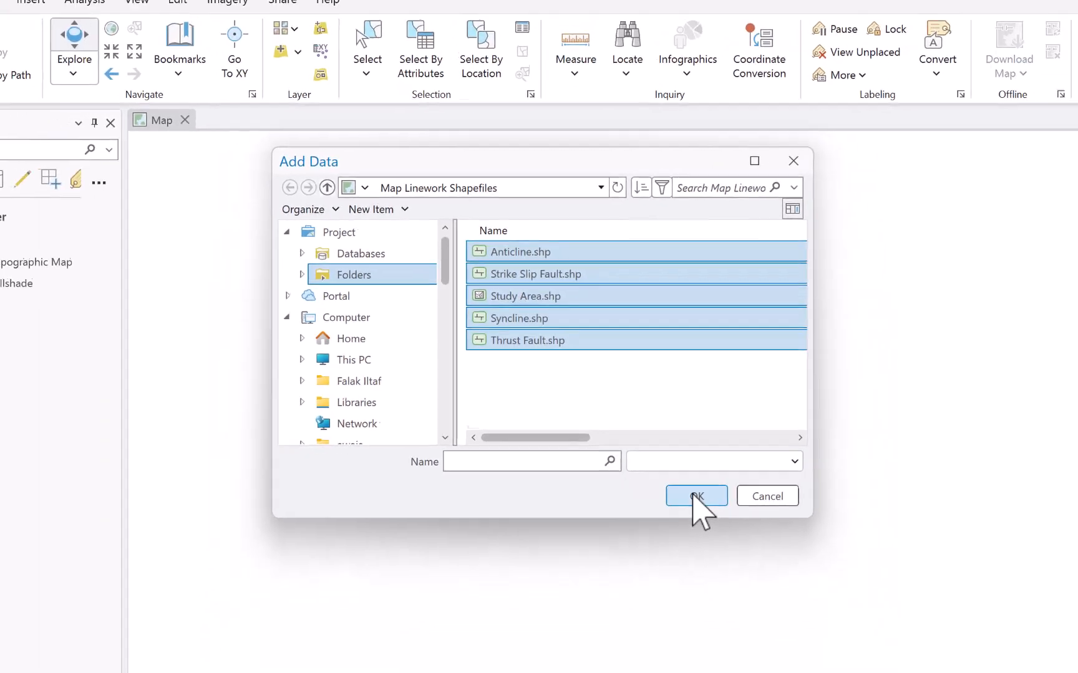
left_click(743, 562)
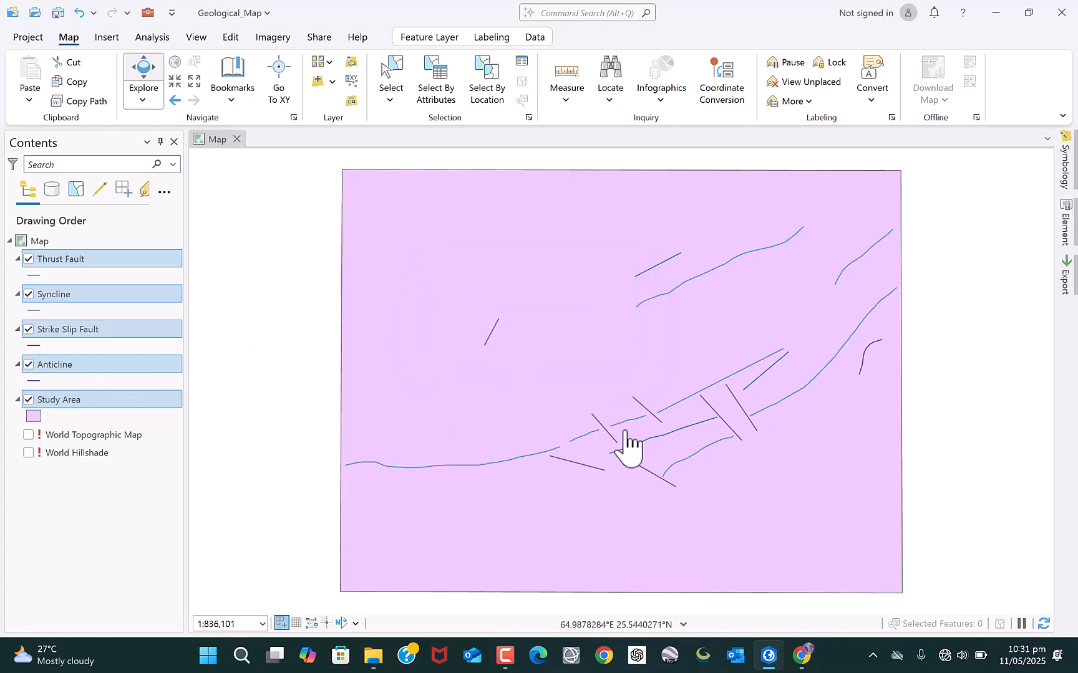
Reorder the layers so Study Area comes first, followed by Anticline, Syncline, Strike Slip Fault and Thrust Fault.
scroll(708, 412, "down", 2)
scroll(648, 429, "up", 2)
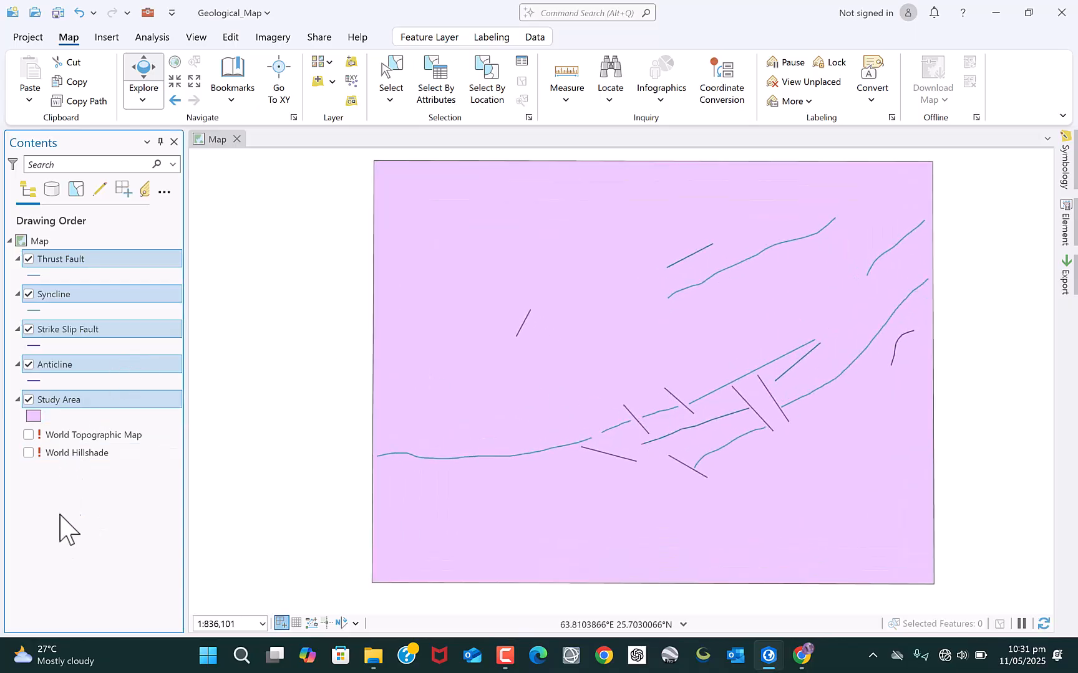
left_click(45, 403)
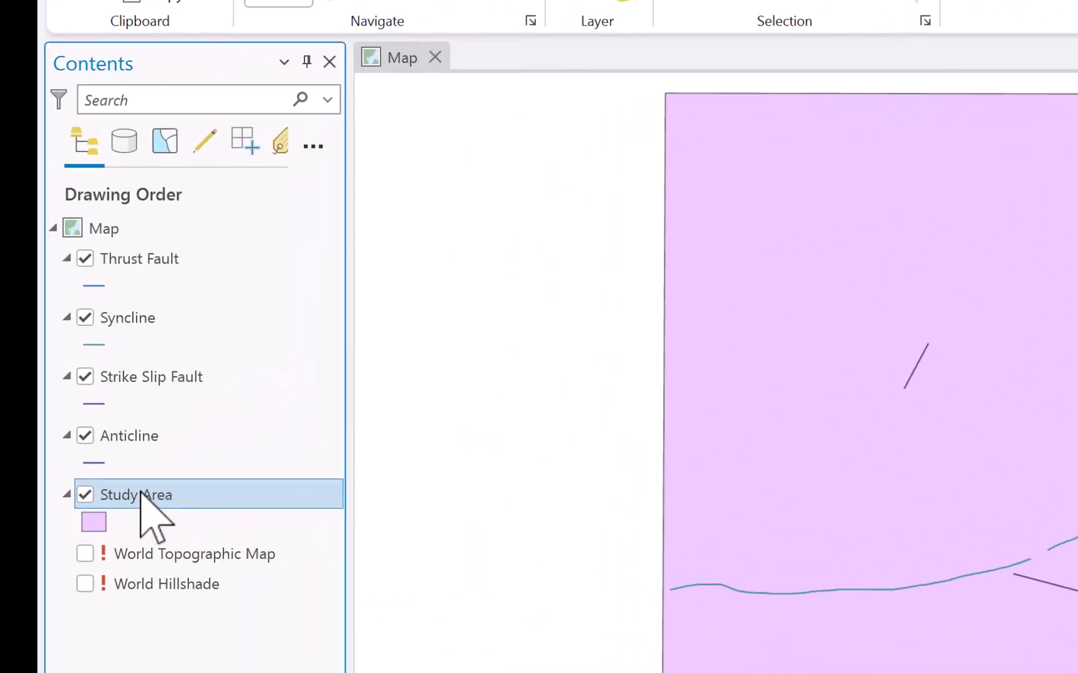
left_click_drag(141, 494, 127, 457)
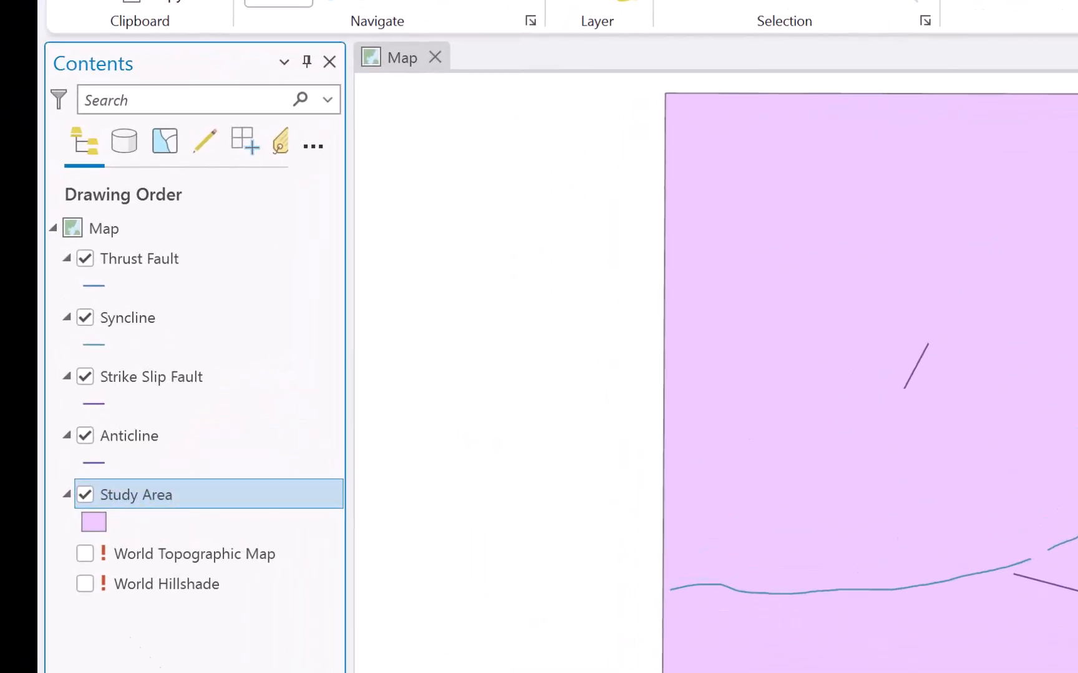
left_click_drag(181, 510, 138, 258)
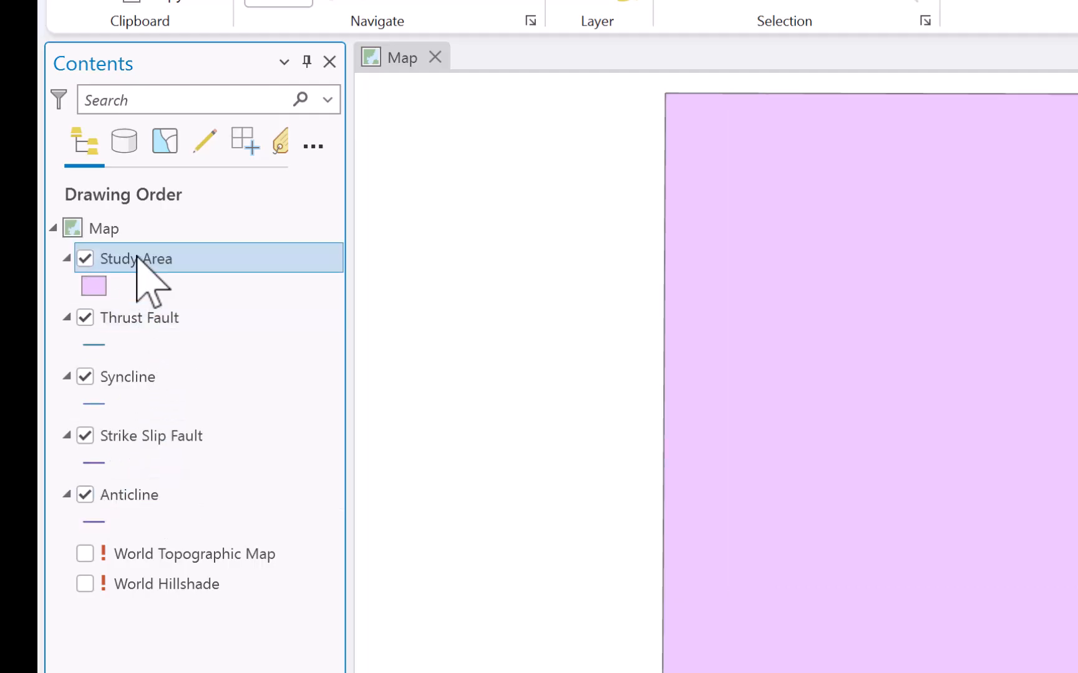
left_click_drag(122, 319, 106, 512)
left_click_drag(135, 469, 112, 339)
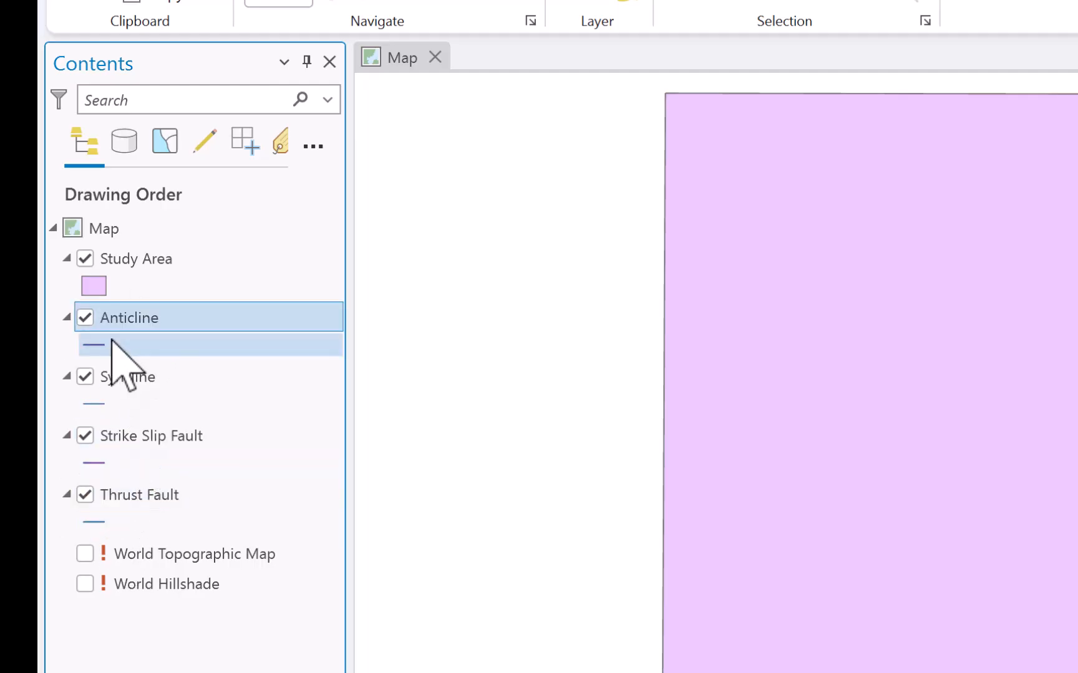
Apply the Black Outline (2 pts) gallery symbol to the Study Area layer.
left_click(94, 286)
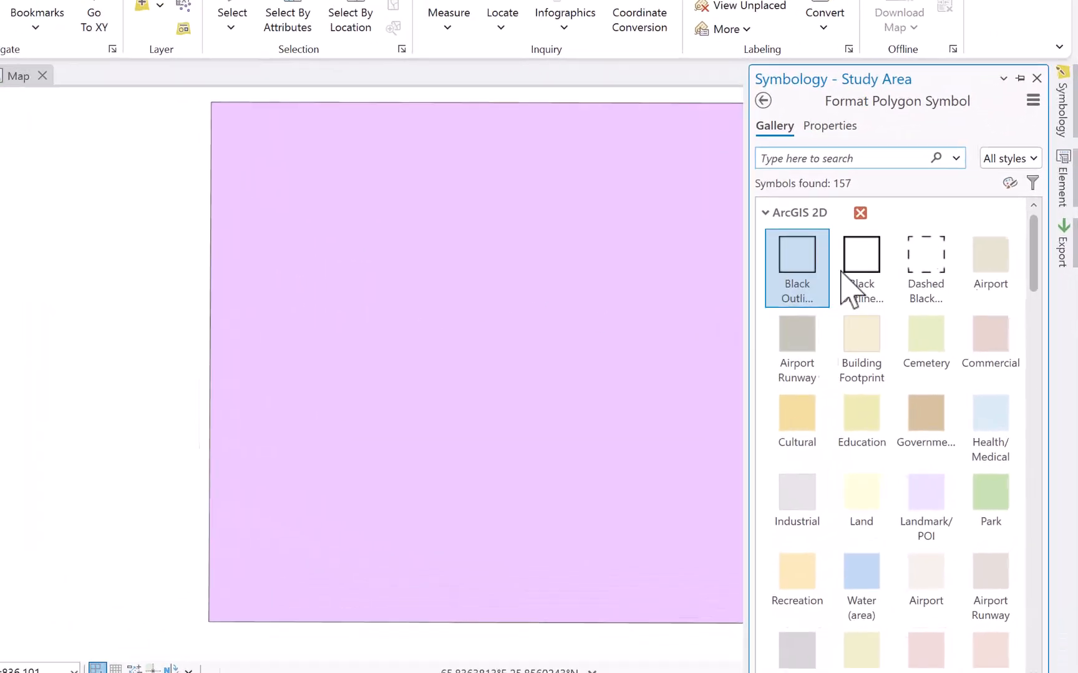
left_click(858, 258)
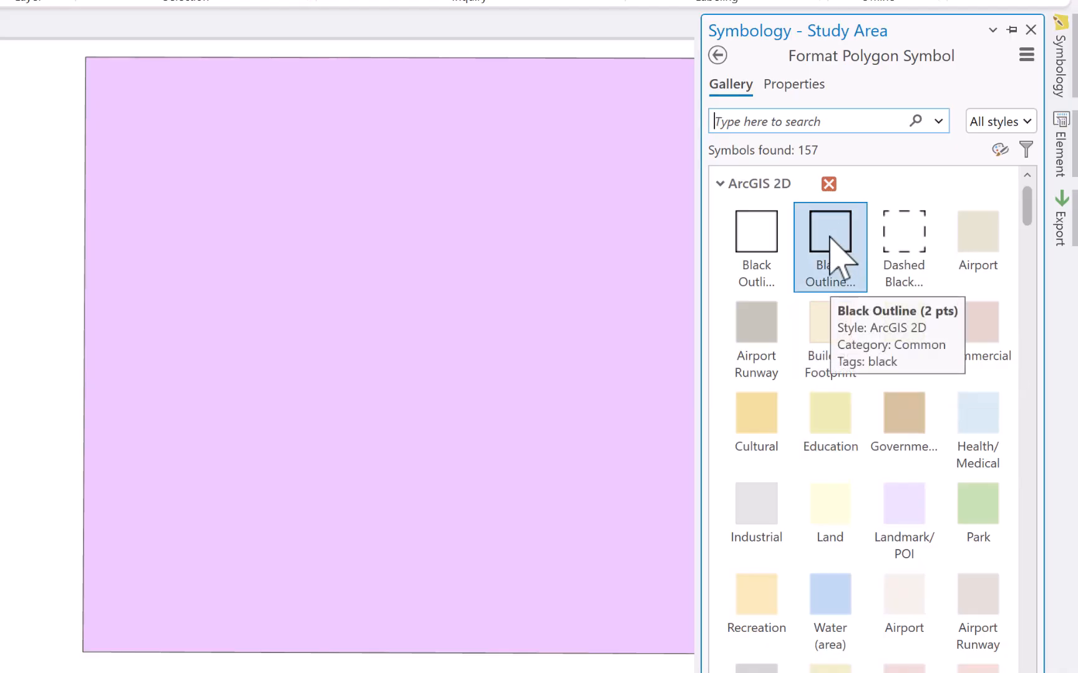
left_click(830, 237)
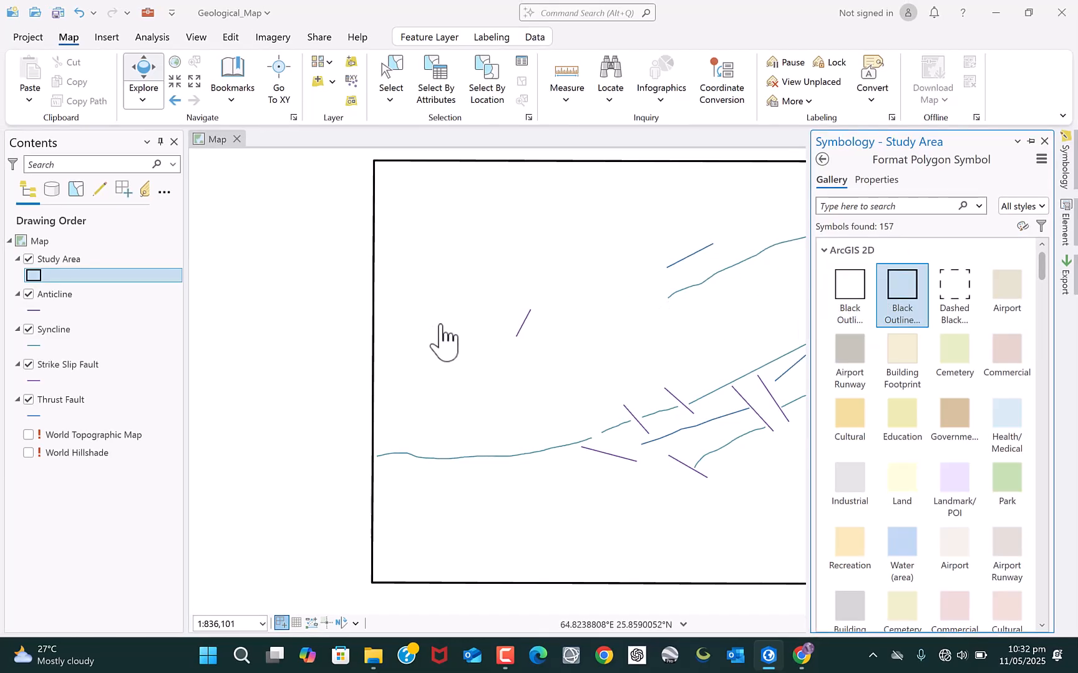
scroll(430, 350, "down", 1)
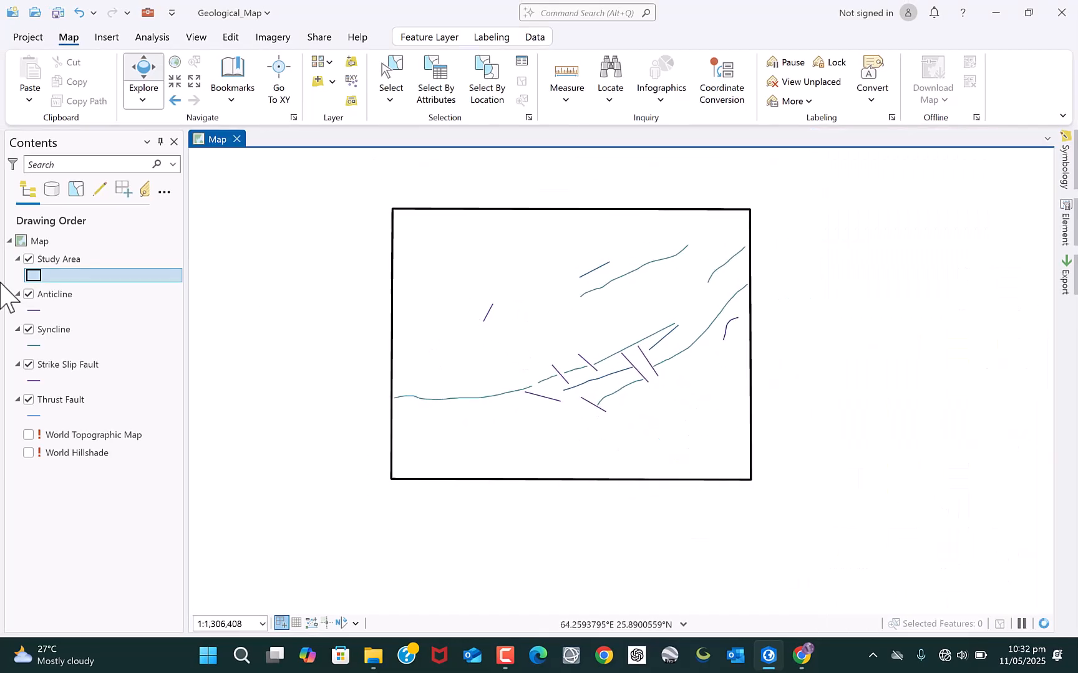
Try an orange fill on the Study Area symbol and set the fill back to no color.
right_click(35, 275)
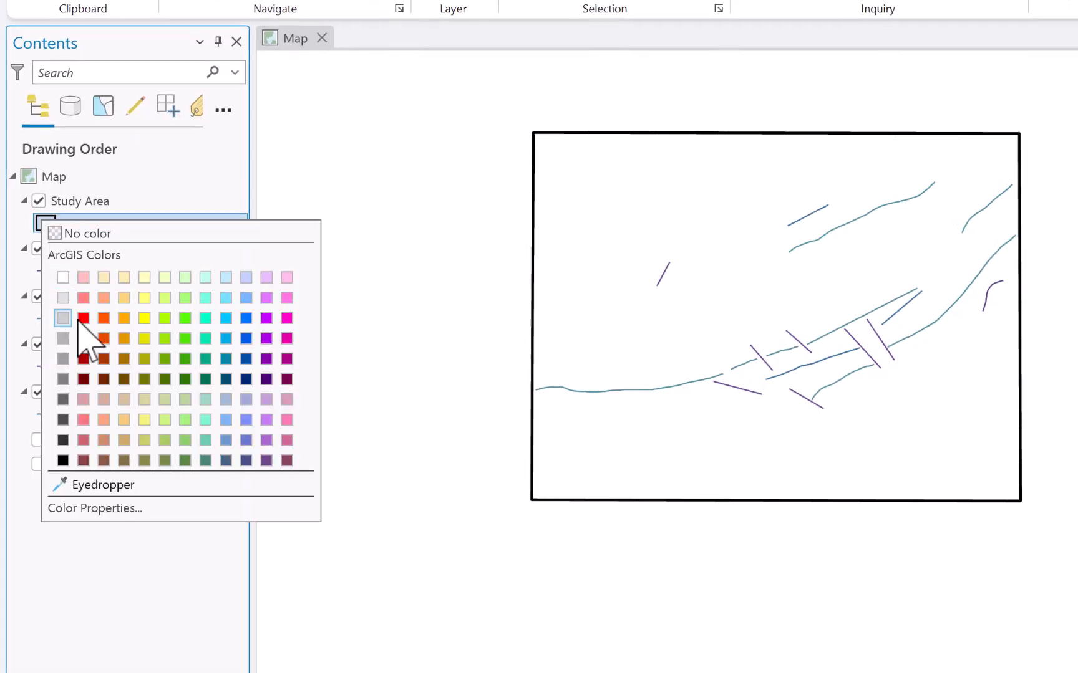
left_click(124, 319)
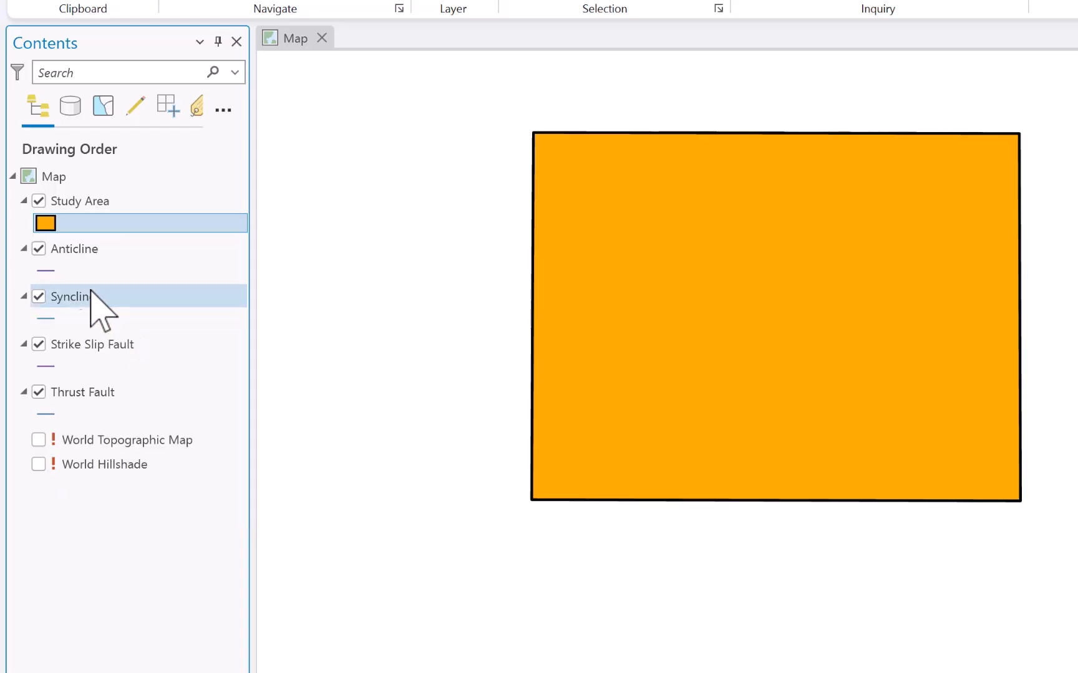
right_click(46, 224)
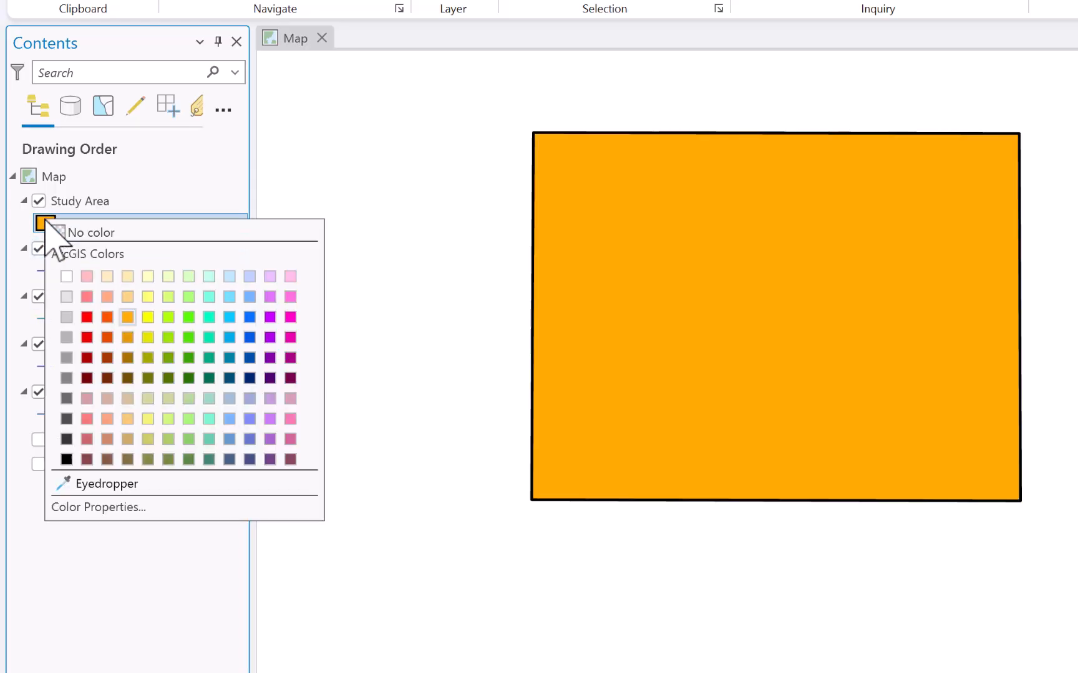
left_click(88, 235)
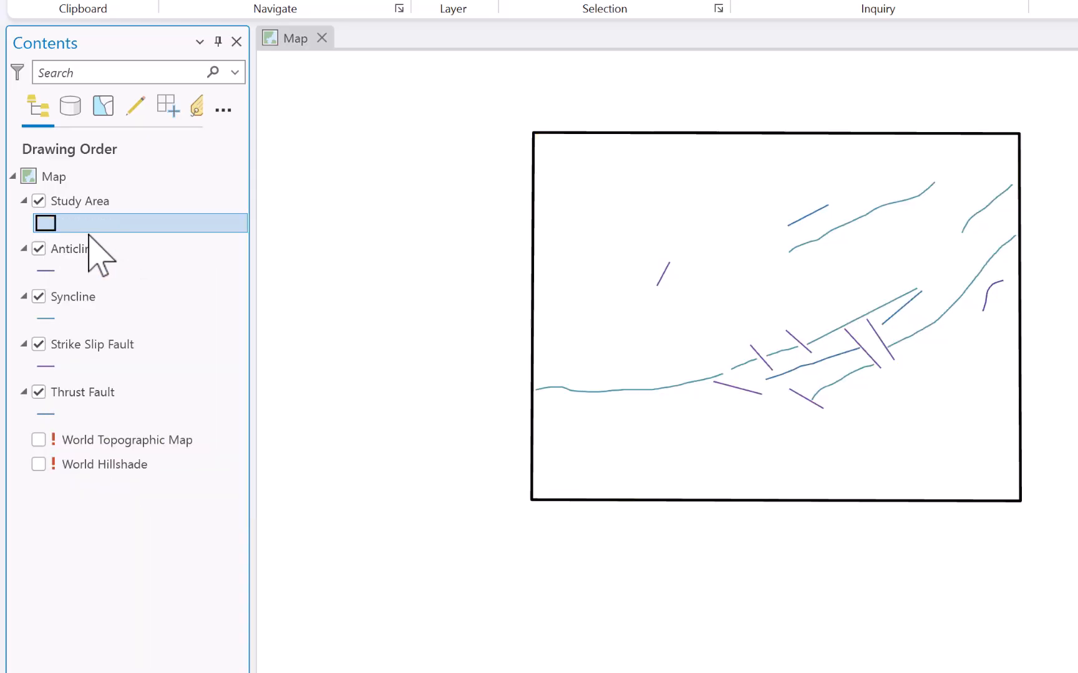
Open the Study Area layer's symbology and look through the available polygon symbols in the gallery.
left_click(85, 204)
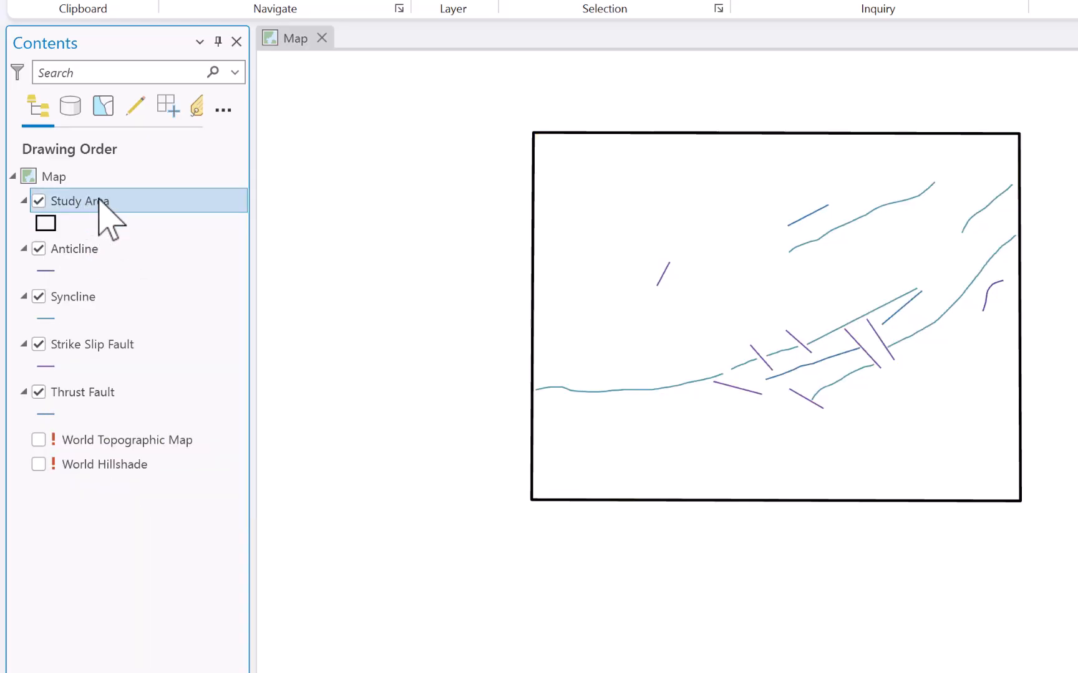
right_click(99, 201)
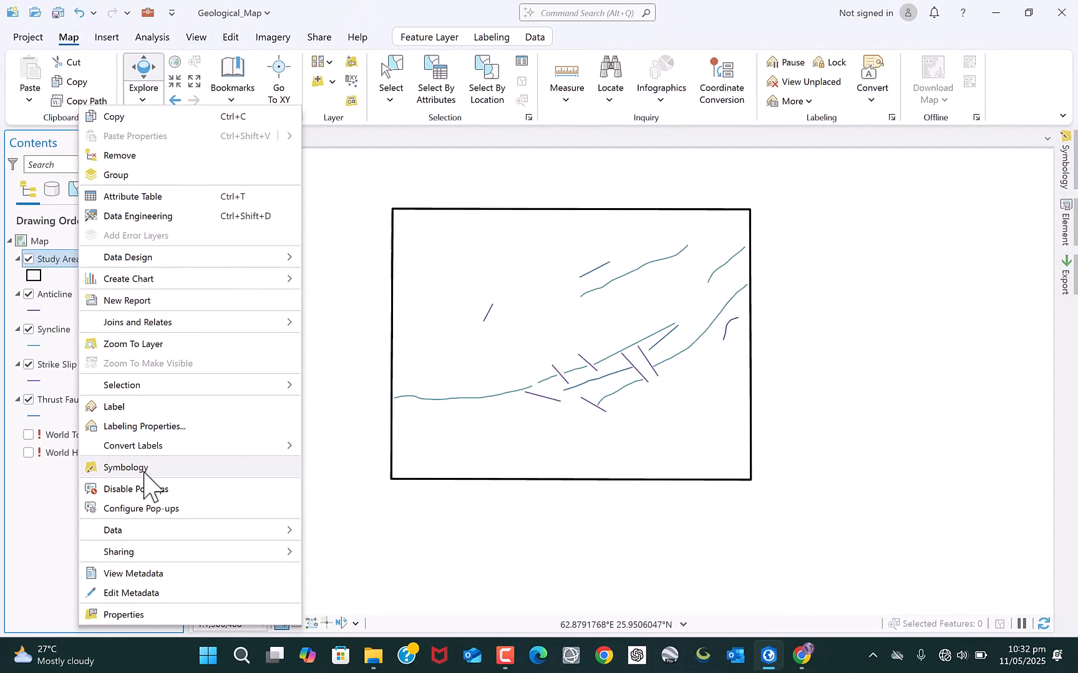
left_click(145, 469)
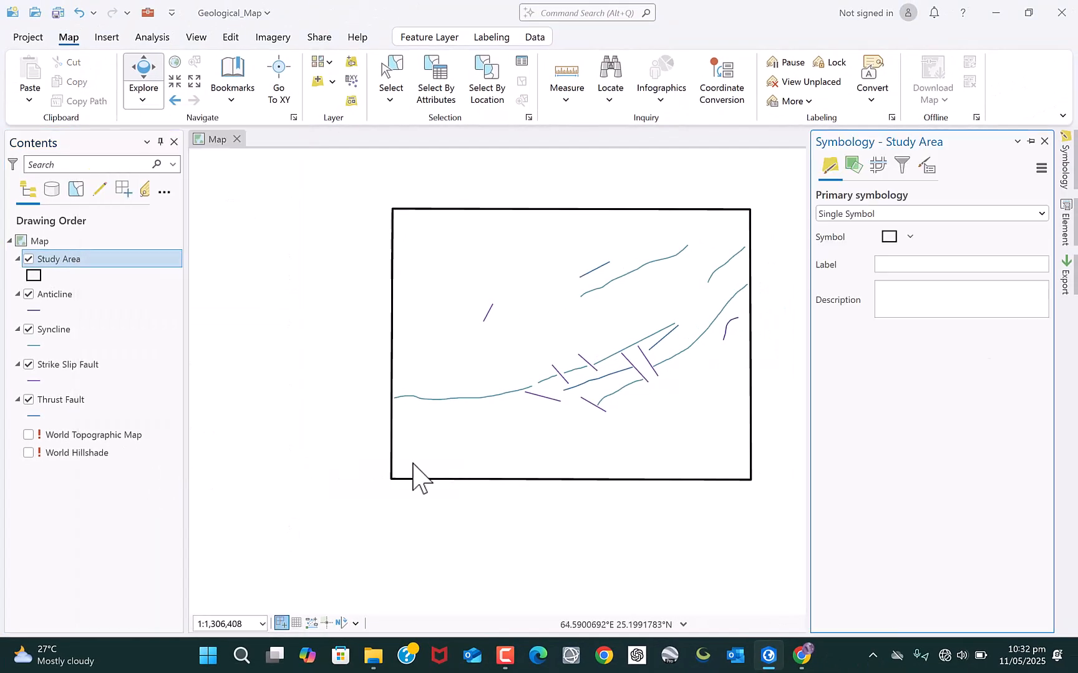
left_click(892, 238)
scroll(895, 472, "down", 5)
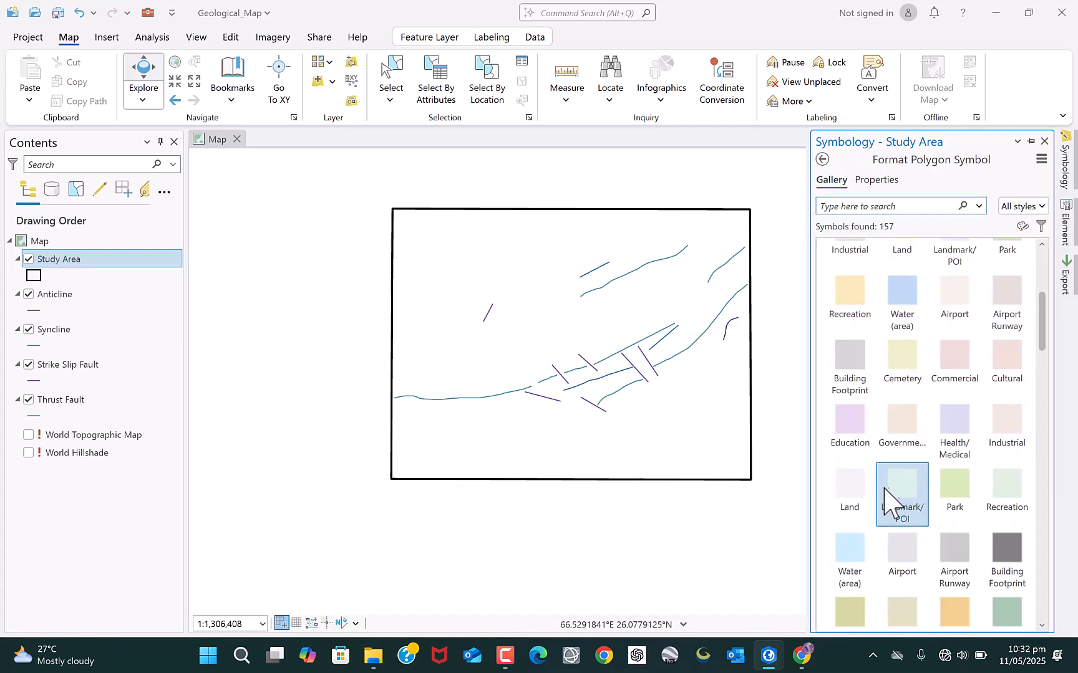
scroll(886, 490, "down", 3)
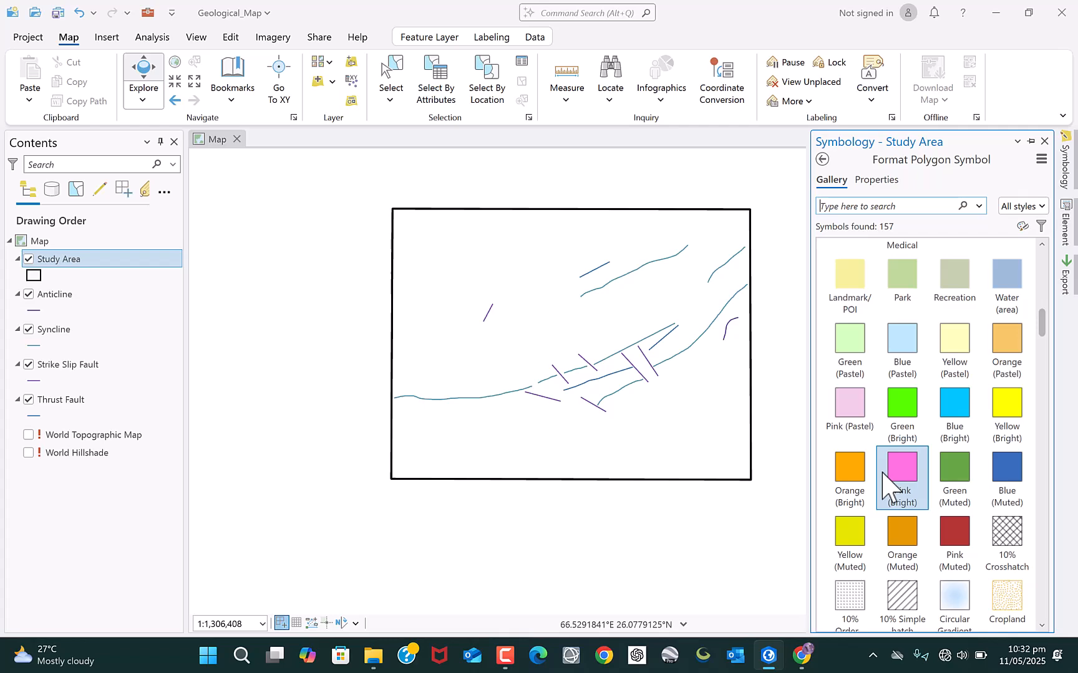
scroll(882, 473, "up", 10)
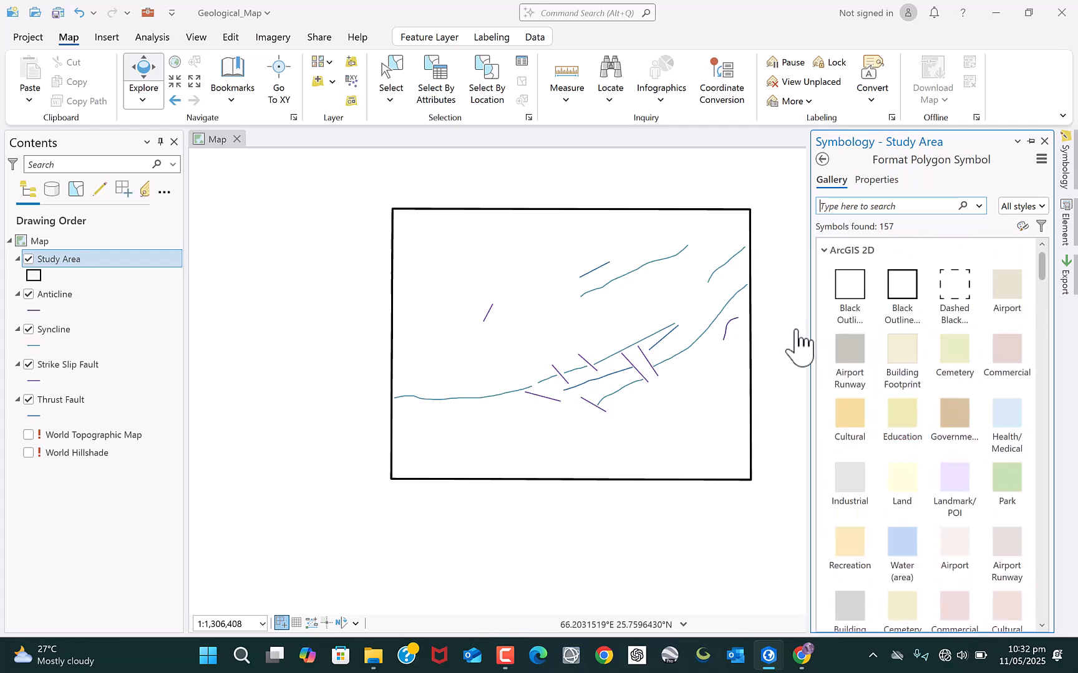
left_click_drag(791, 348, 757, 344)
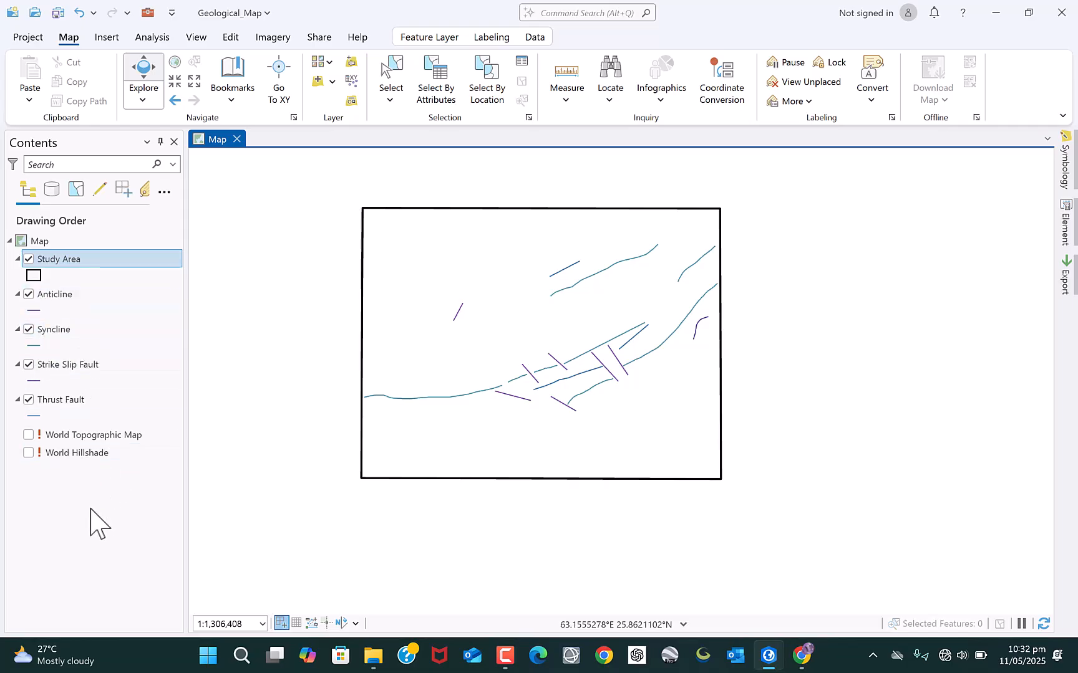
mouse_move(373, 654)
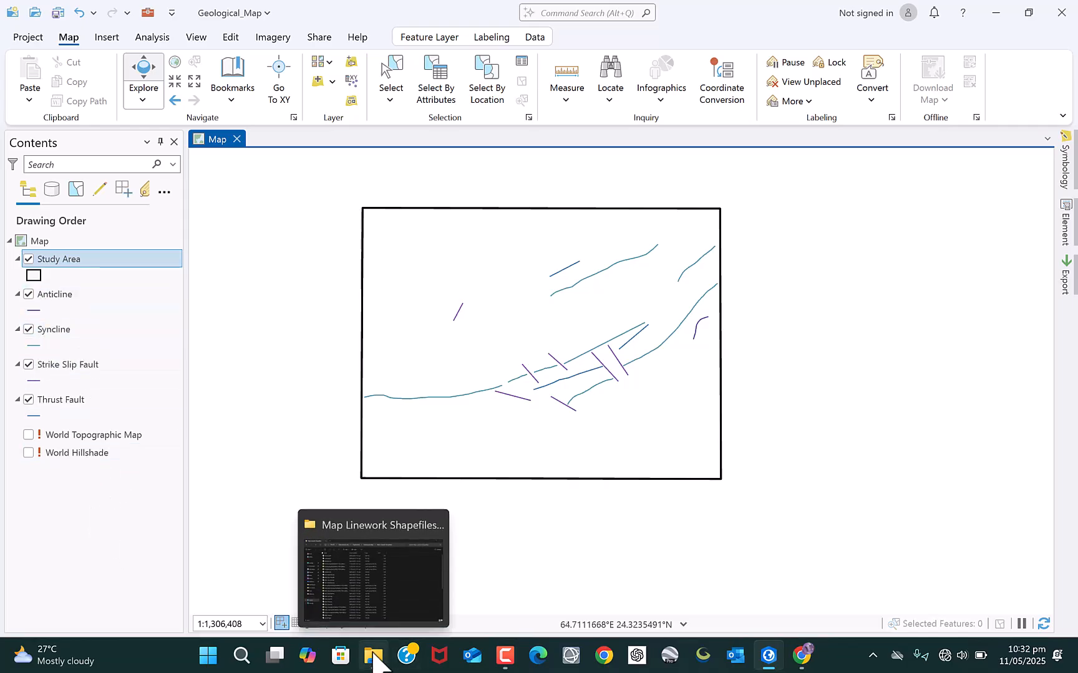
mouse_move(382, 584)
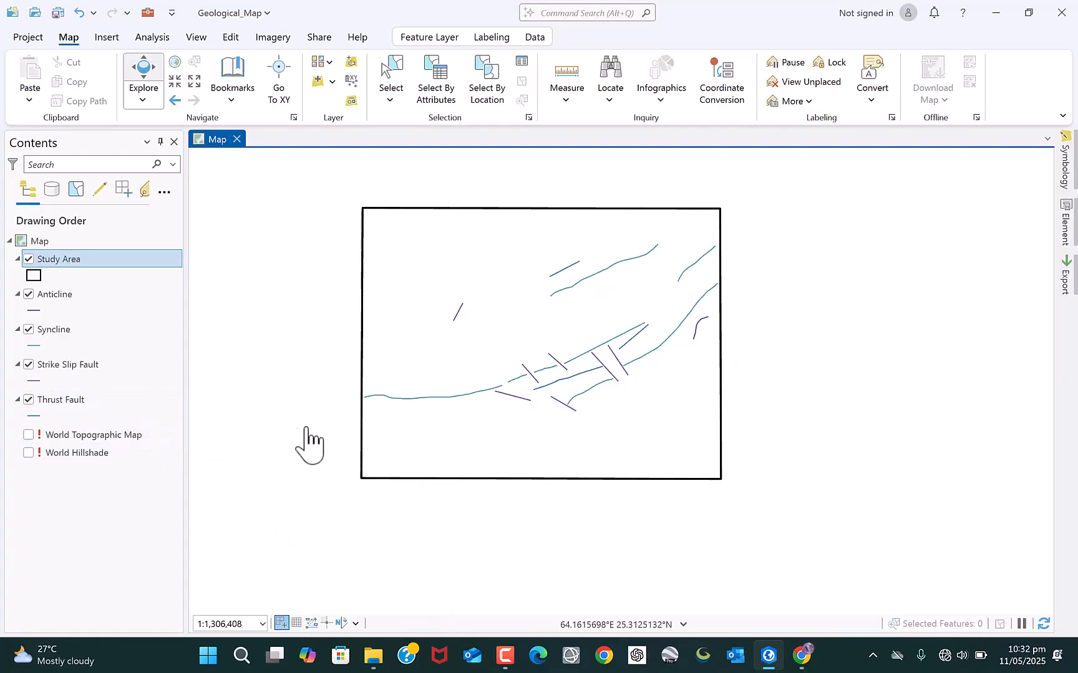
left_click_drag(480, 413, 524, 431)
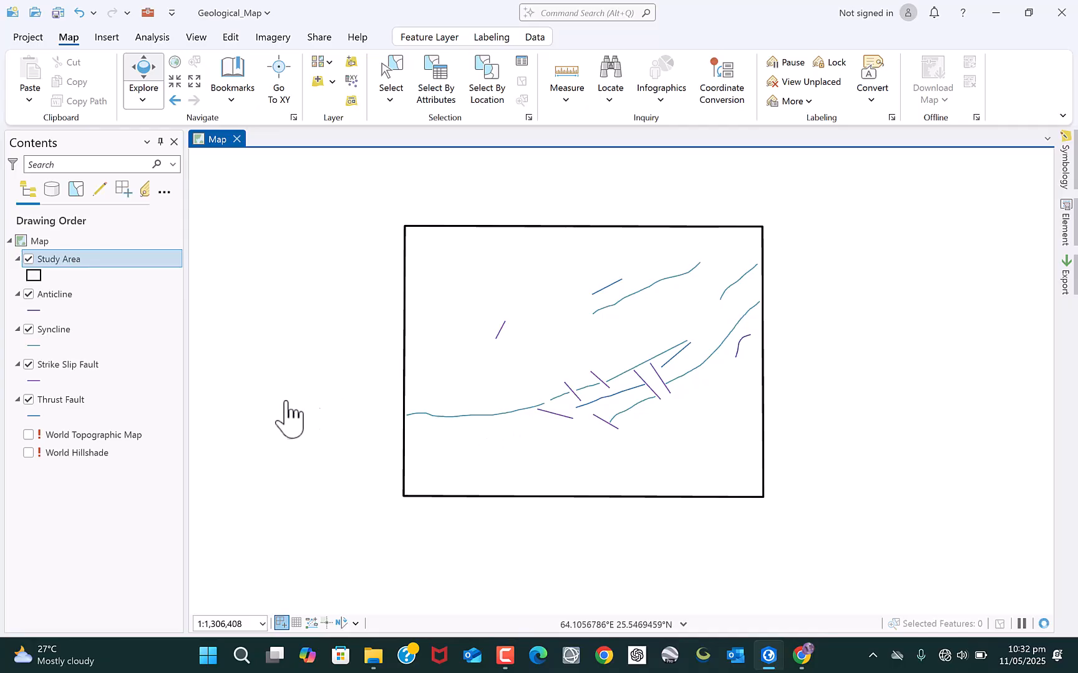
left_click_drag(540, 438, 561, 424)
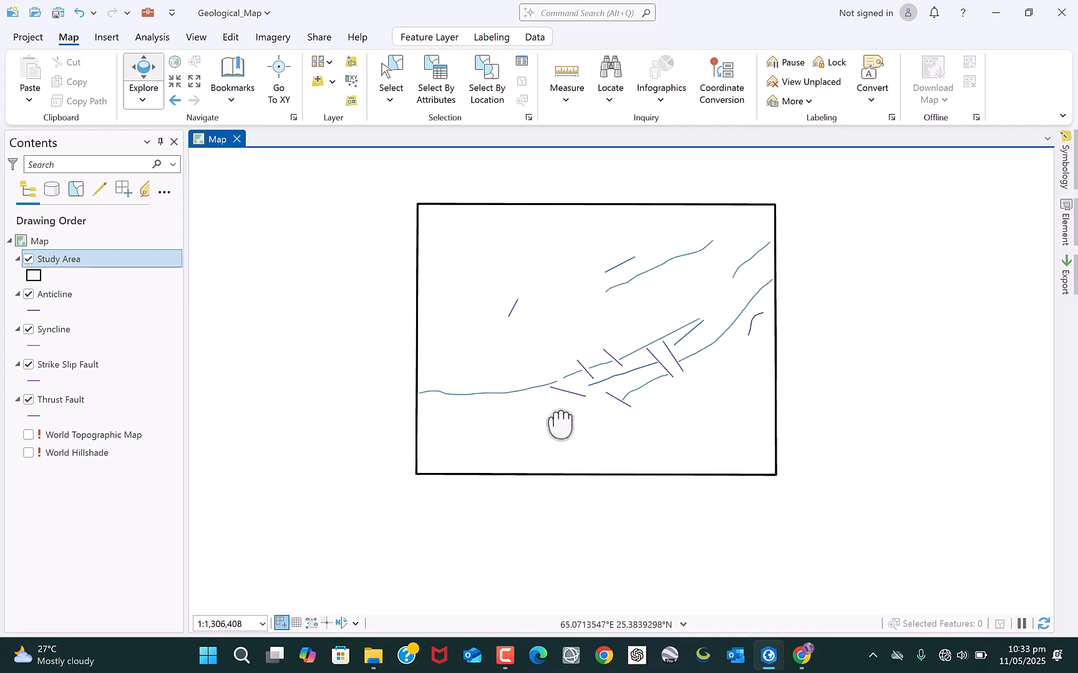
left_click(719, 651)
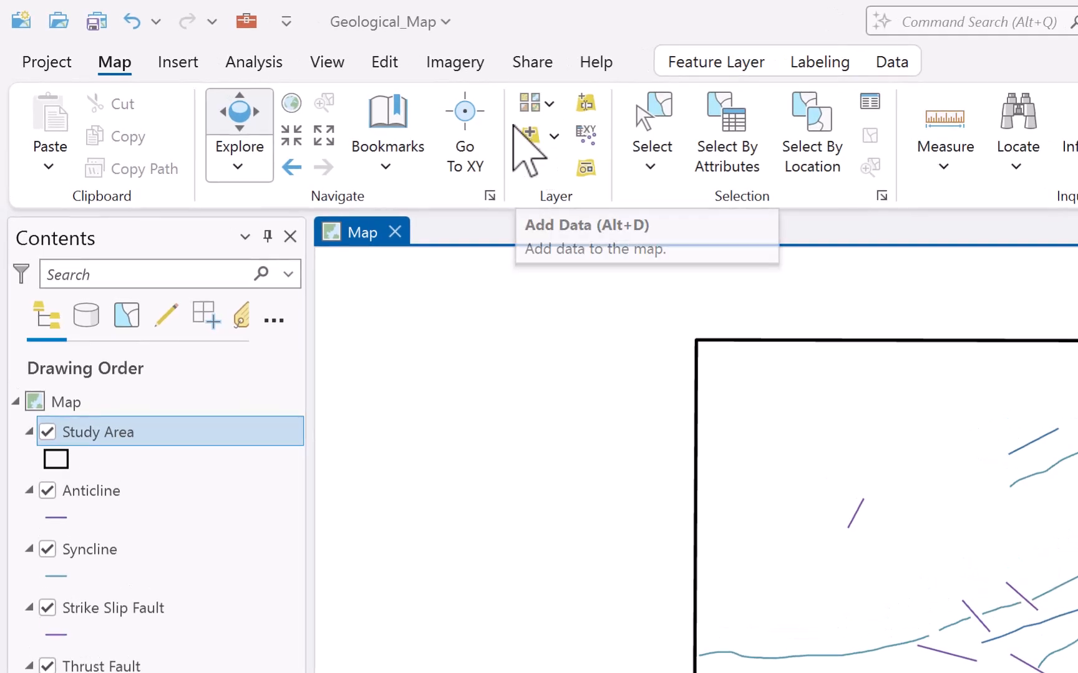
Add Formation.shp from the project's Map Linework Shapefiles folder to the map.
left_click(529, 132)
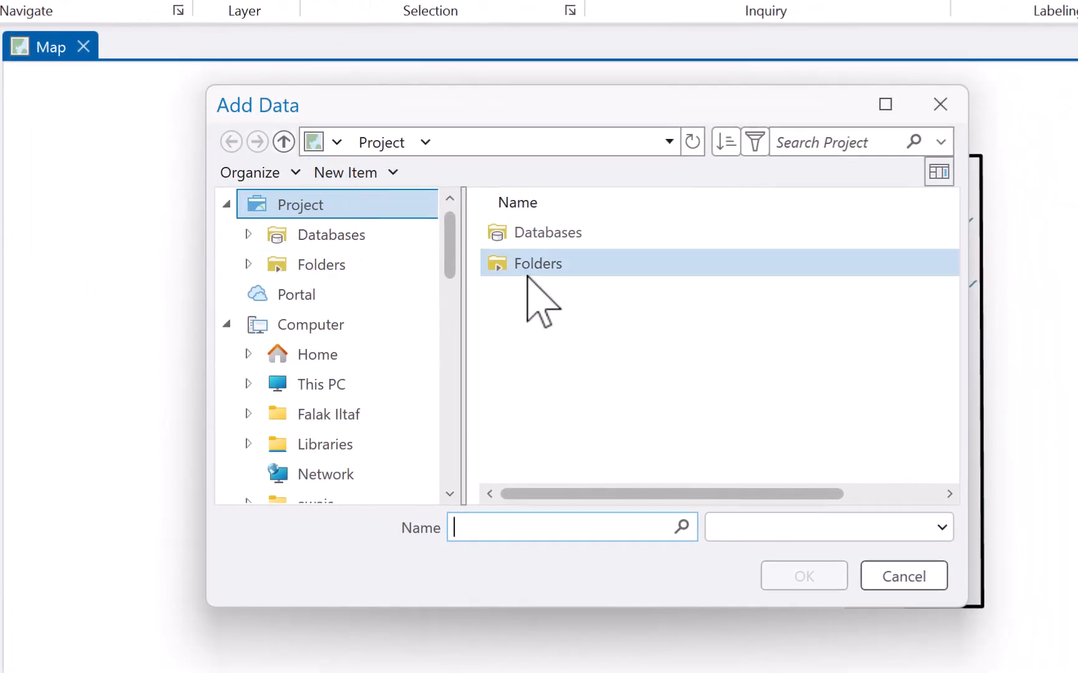
double_click(527, 265)
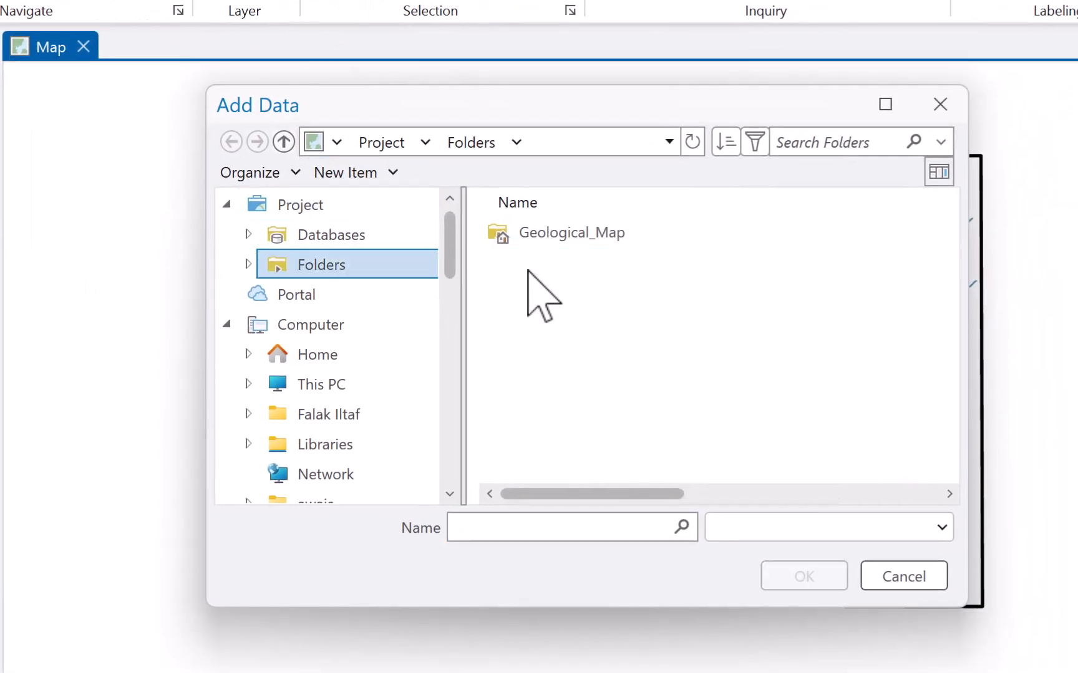
left_click(550, 234)
double_click(550, 234)
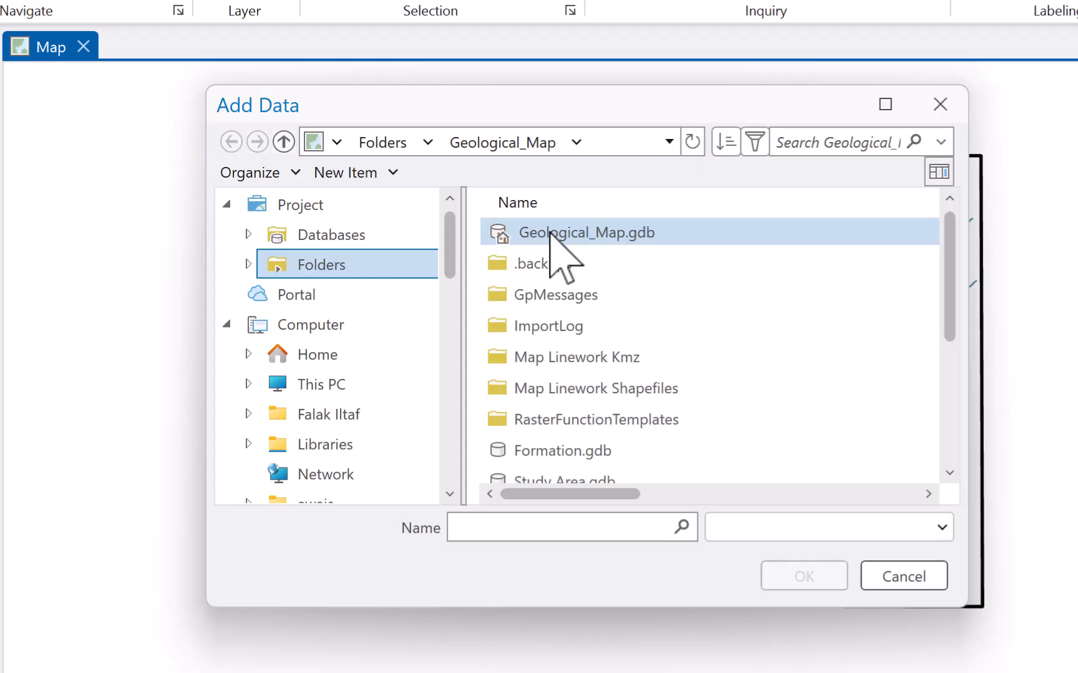
double_click(566, 389)
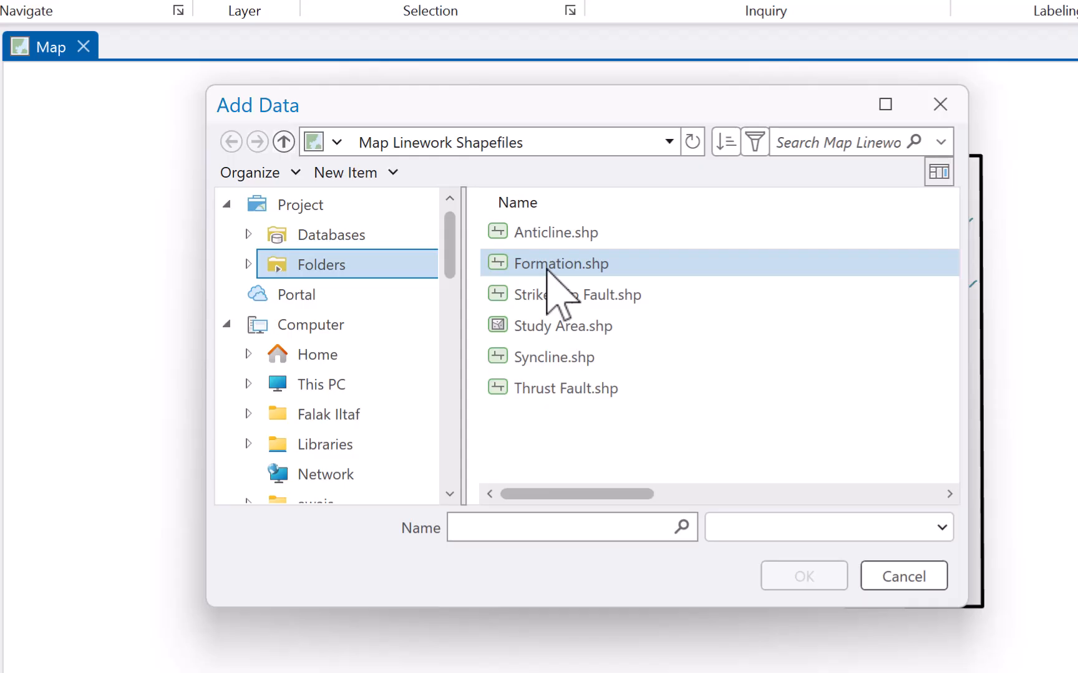
left_click(547, 265)
left_click(804, 576)
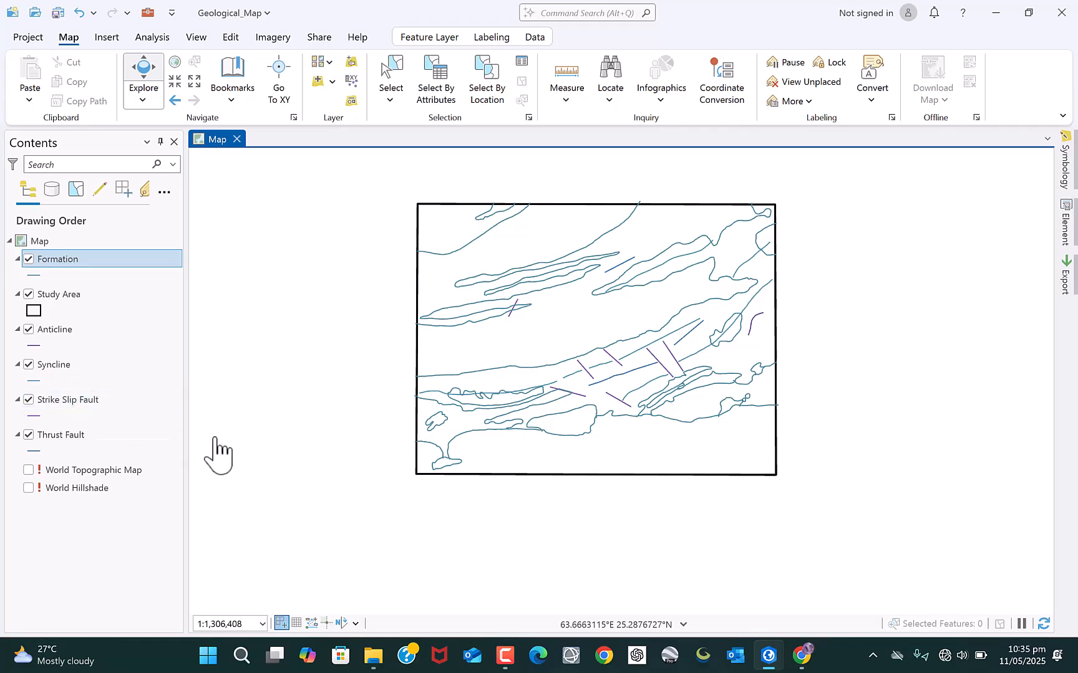
Examine how the Formation linework runs across the study area and meets its boundary.
left_click_drag(501, 389, 507, 417)
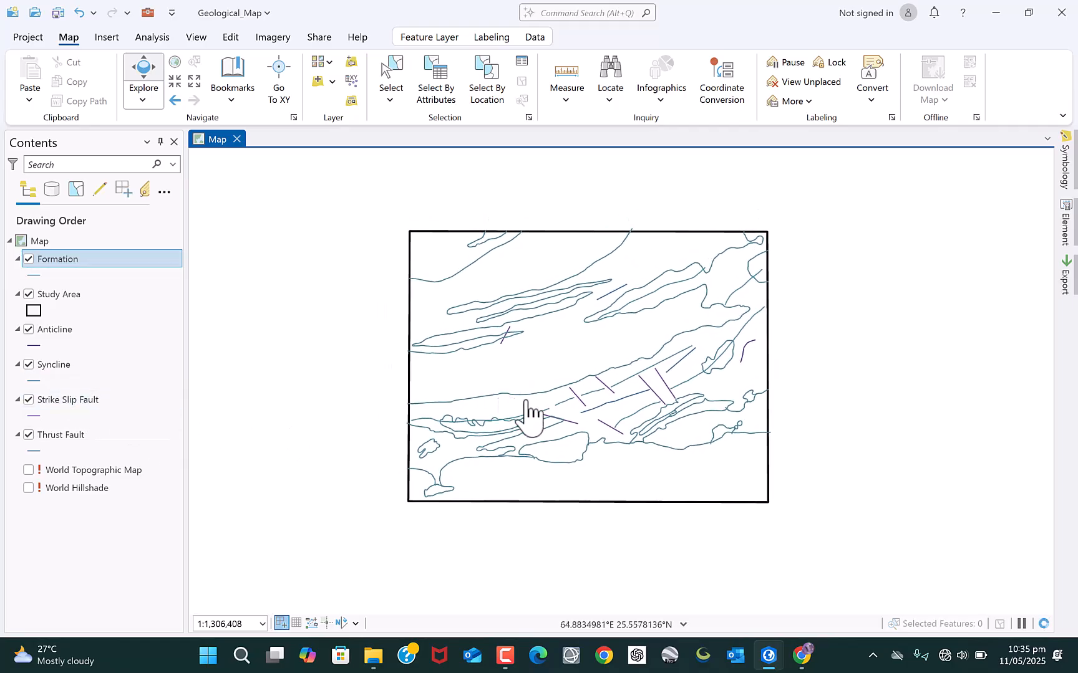
scroll(547, 402, "up", 1)
scroll(541, 404, "down", 1)
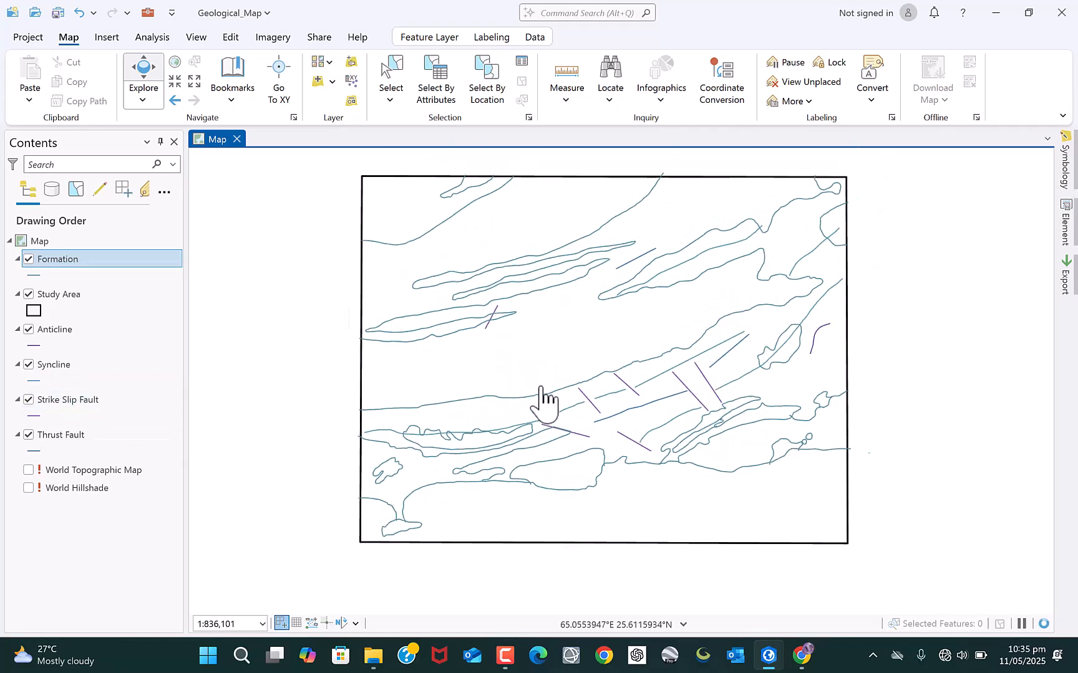
left_click_drag(570, 373, 533, 398)
scroll(531, 401, "up", 1)
scroll(528, 388, "down", 2)
scroll(528, 388, "up", 2)
left_click_drag(528, 388, 483, 379)
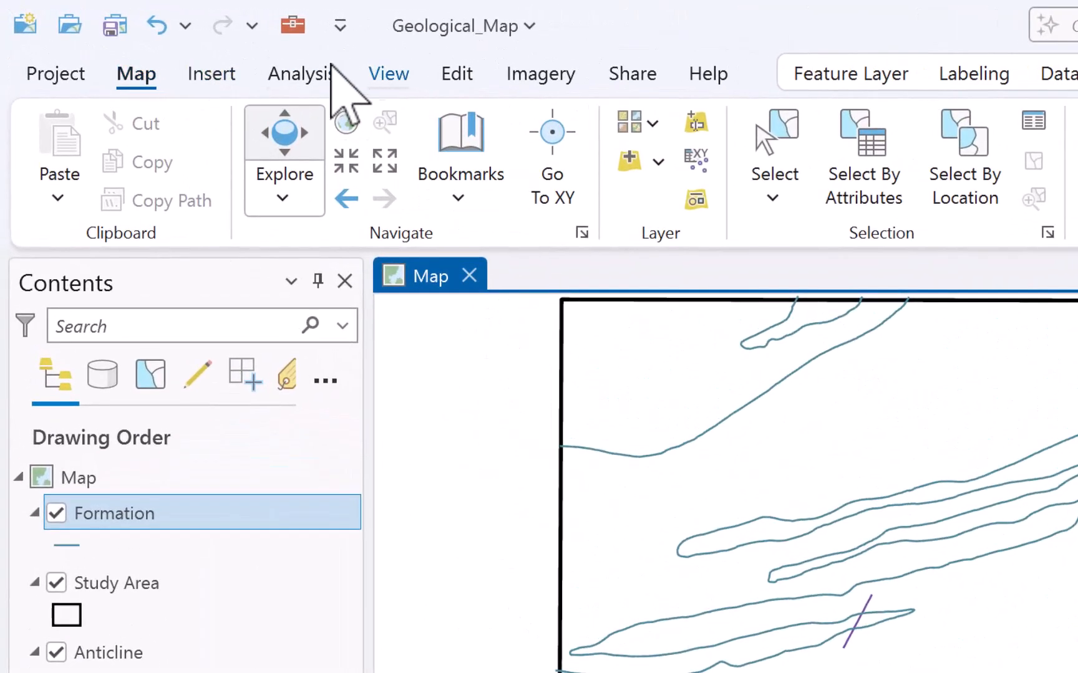
Open the geoprocessing tools and look through the project and system toolboxes.
left_click(325, 72)
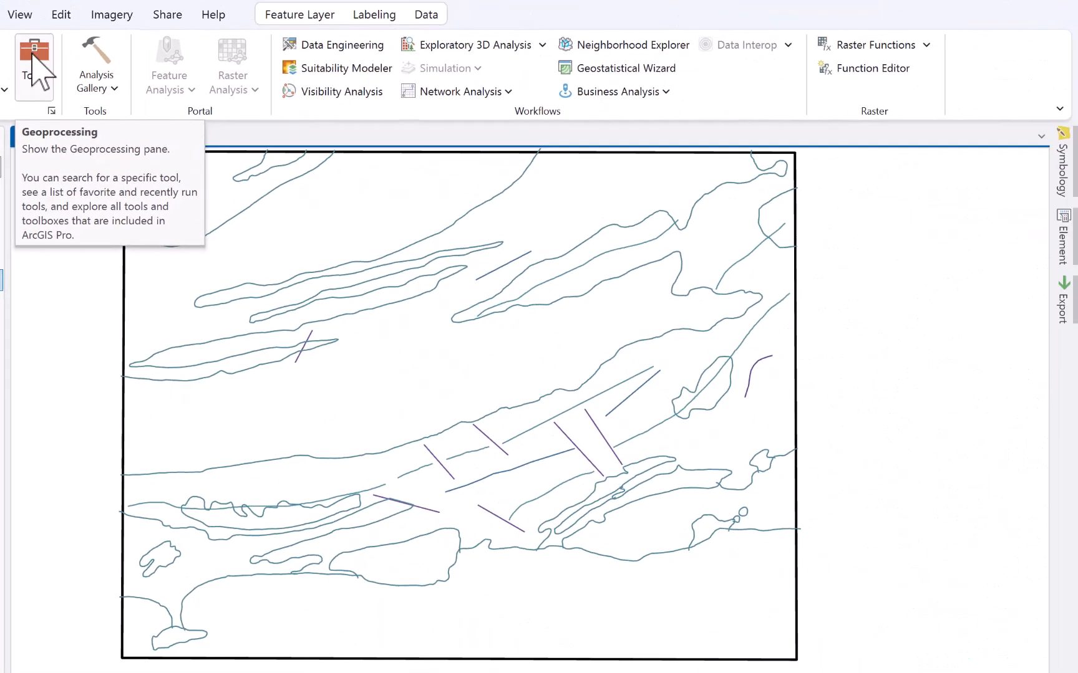
left_click(32, 55)
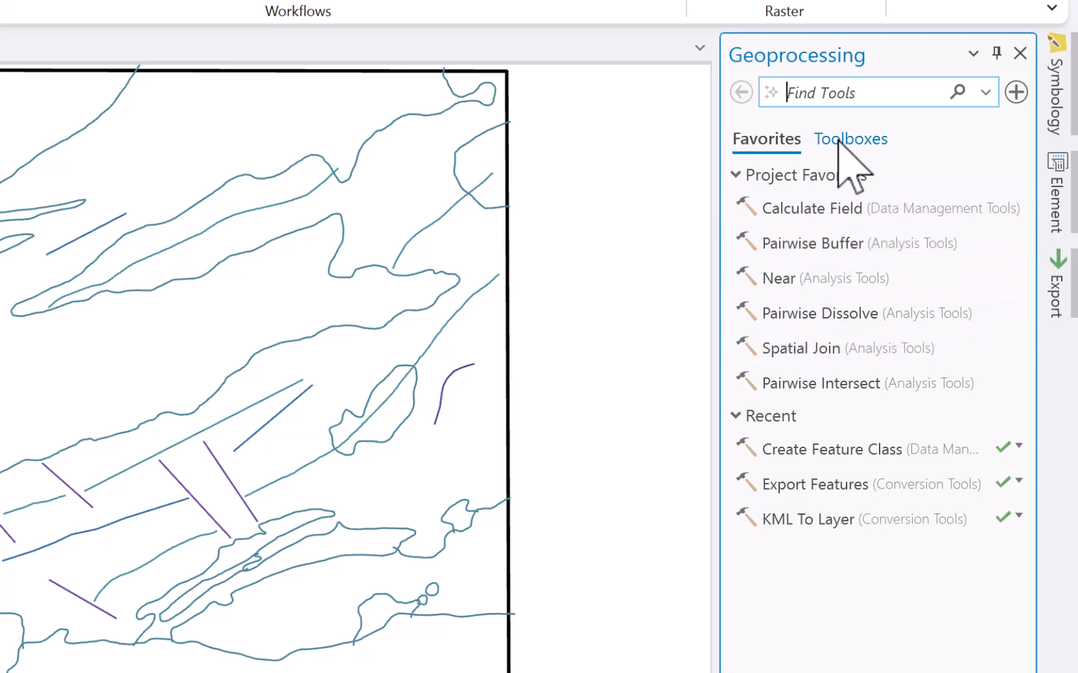
left_click(873, 141)
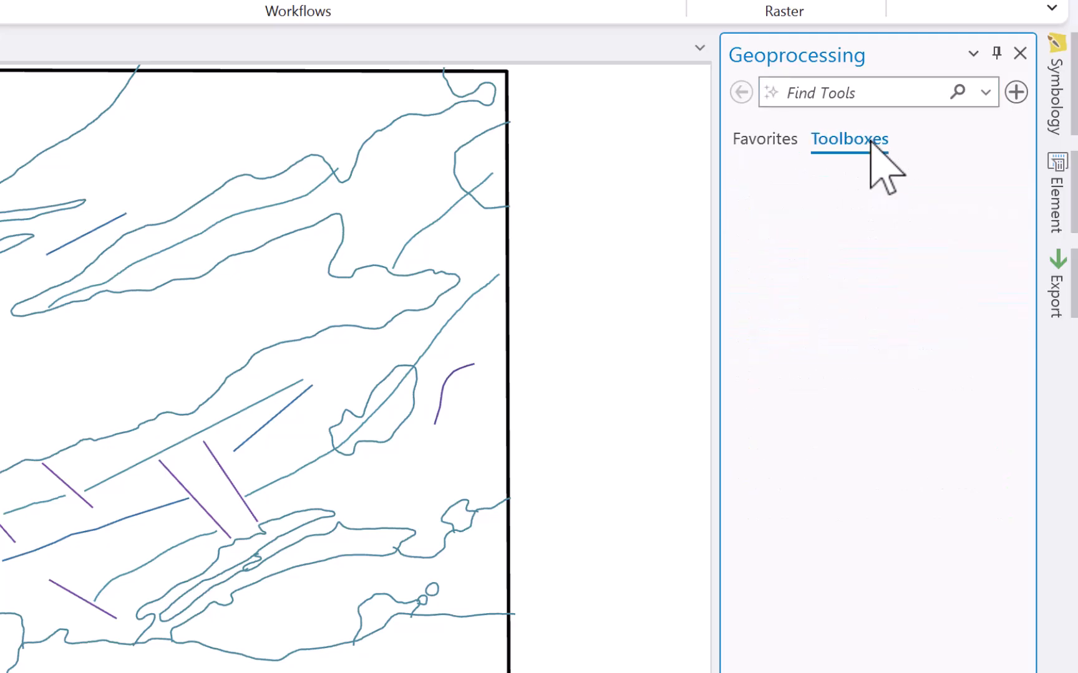
scroll(780, 449, "down", 5)
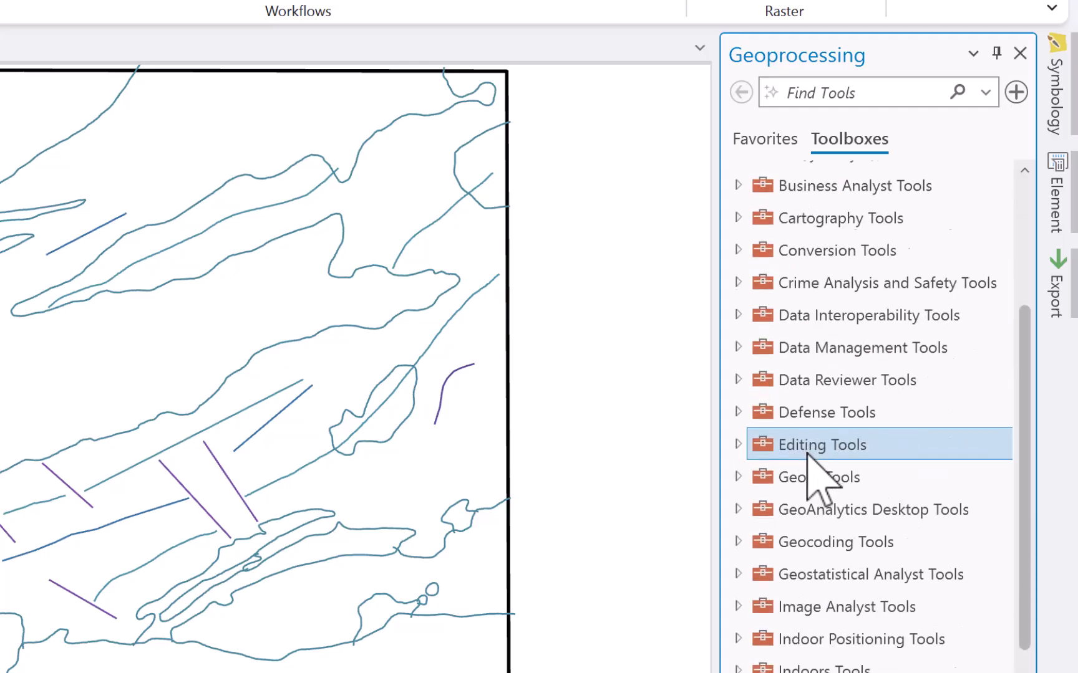
scroll(816, 492, "down", 2)
scroll(817, 499, "up", 7)
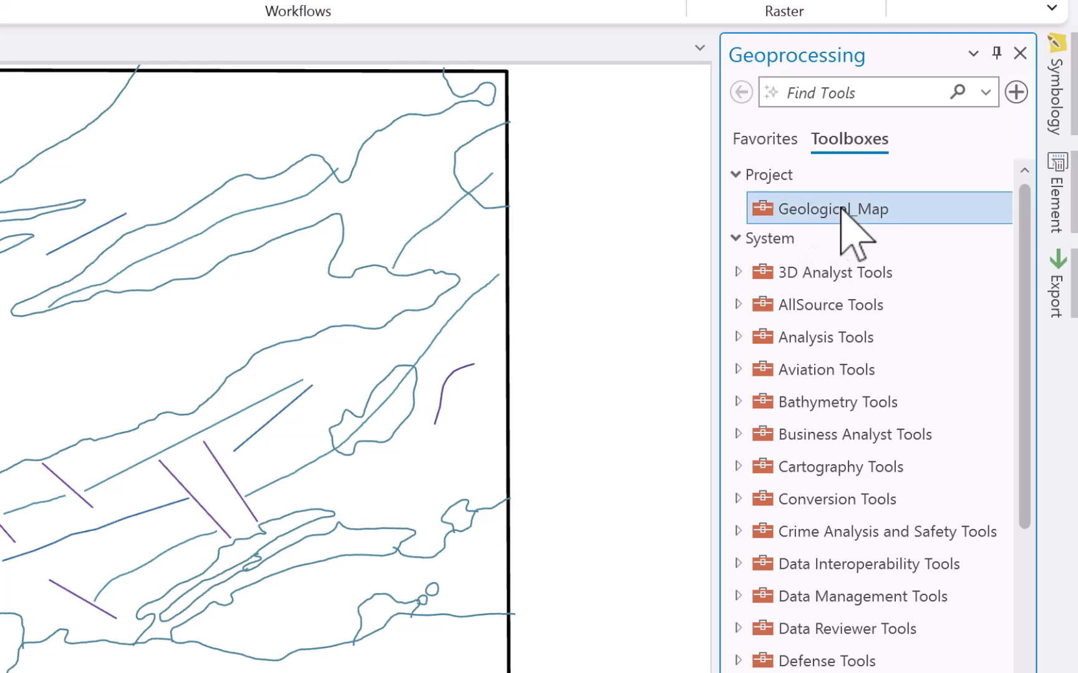
left_click(822, 339)
scroll(830, 480, "down", 3)
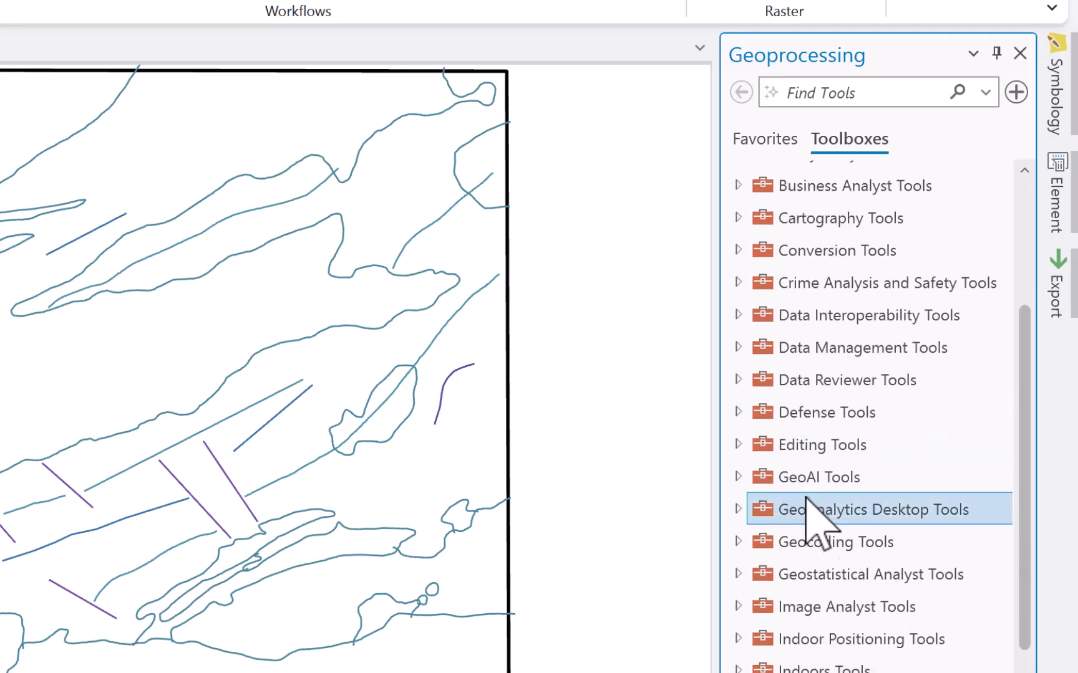
scroll(804, 477, "down", 5)
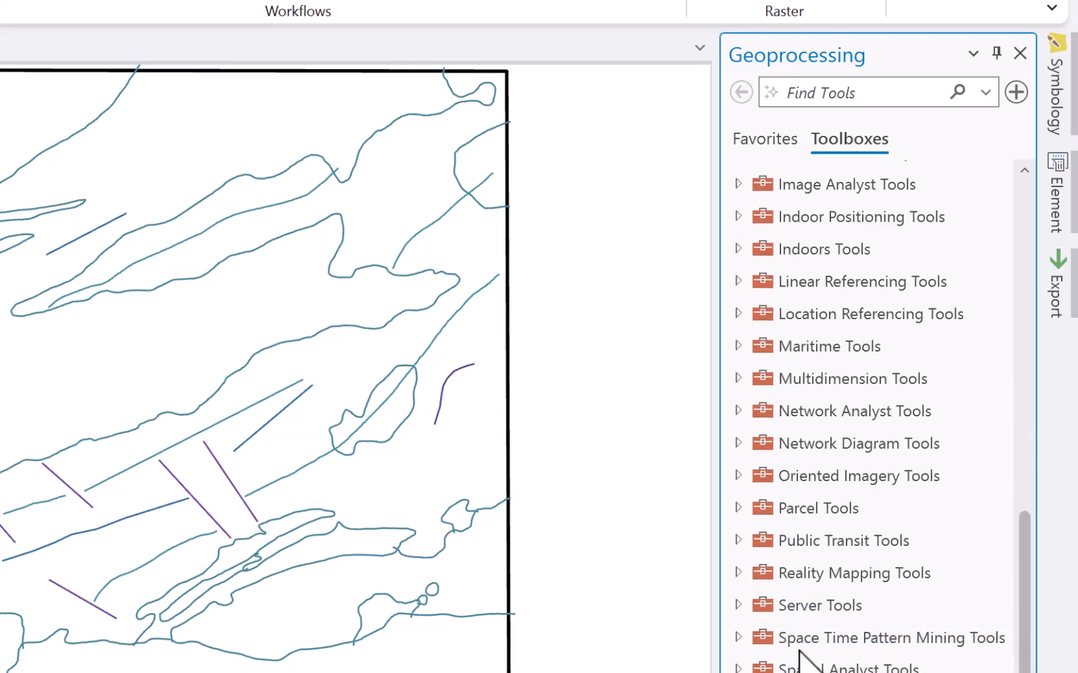
scroll(800, 651, "up", 9)
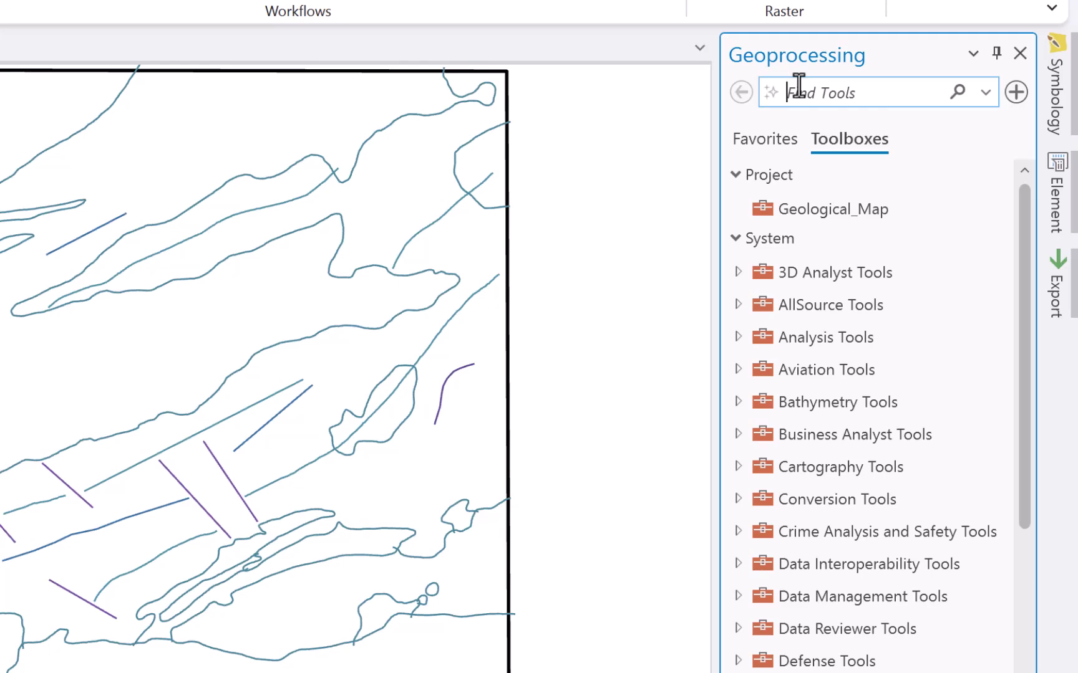
Search the geoprocessing tools for "create feature class" and open the Create Feature Class tool.
type("create")
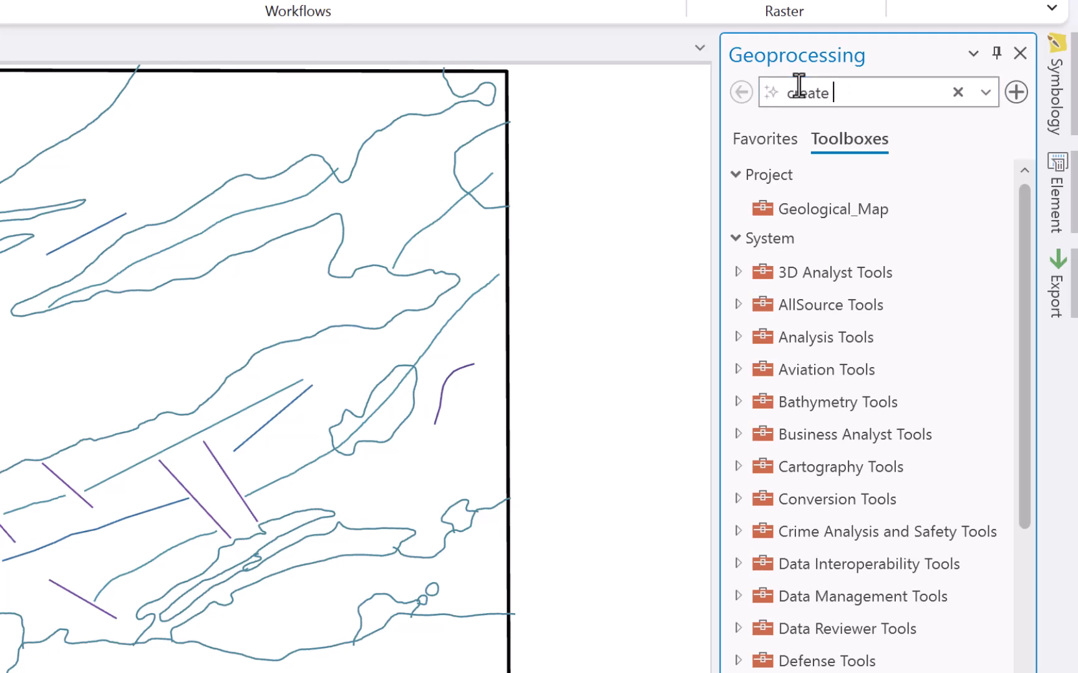
type(" featu")
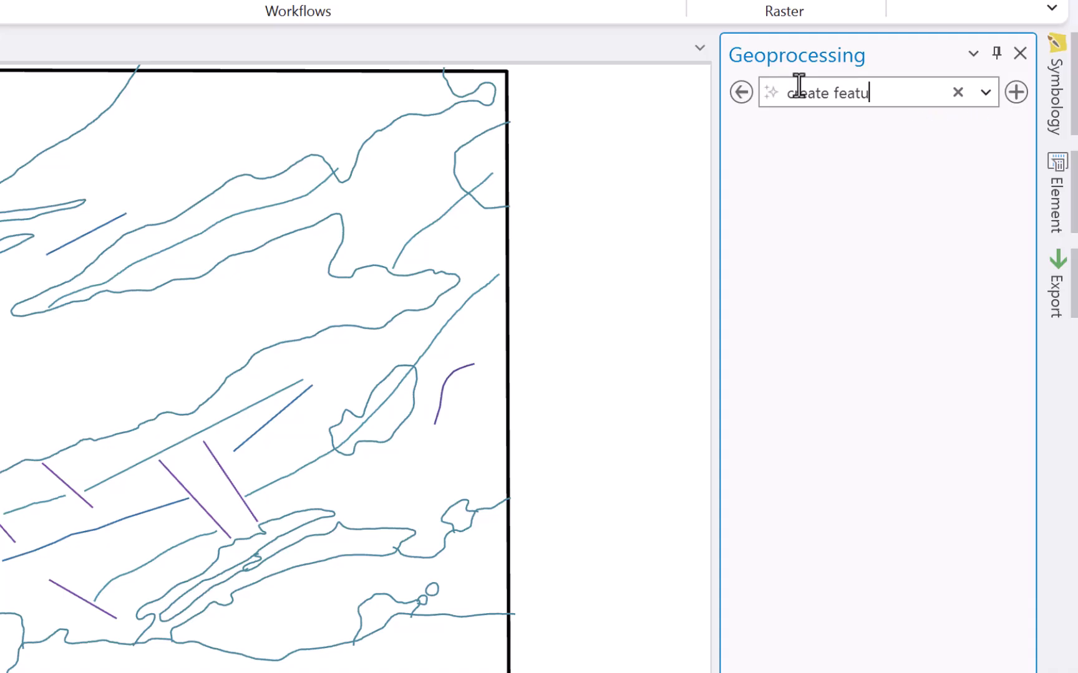
type("re class")
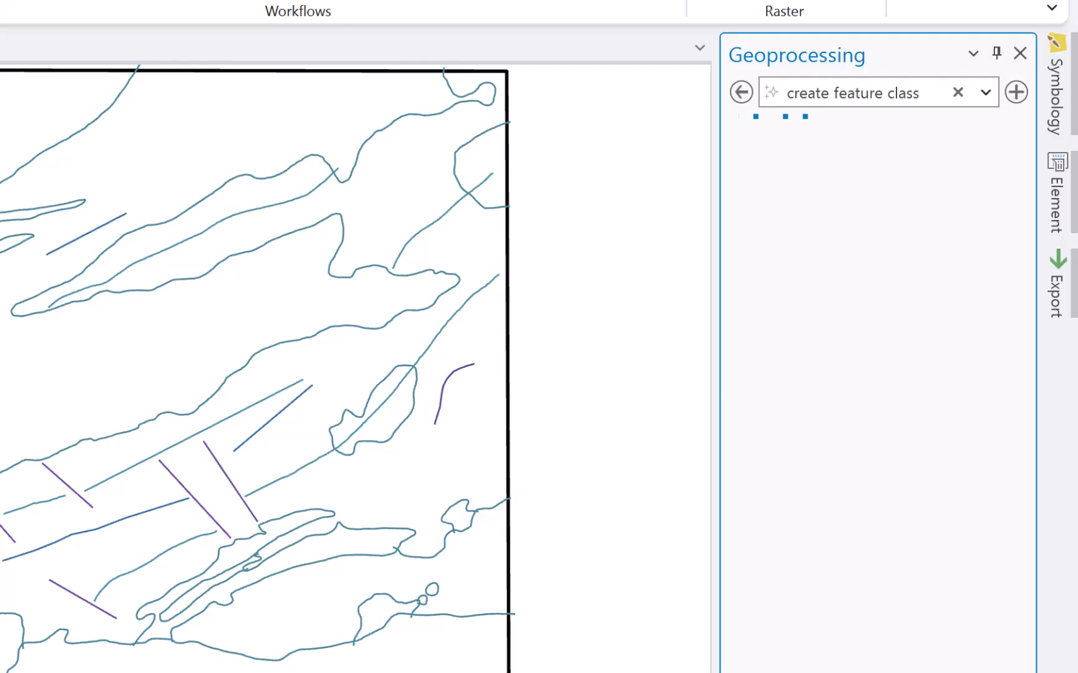
scroll(770, 300, "down", 1)
scroll(773, 306, "up", 1)
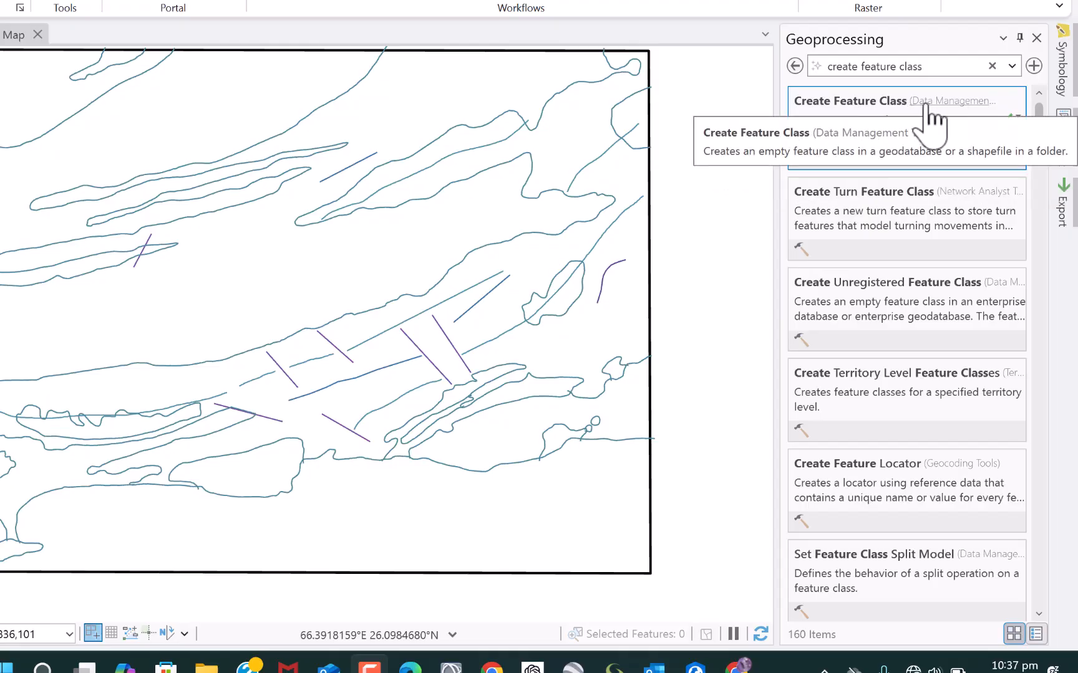
left_click(850, 101)
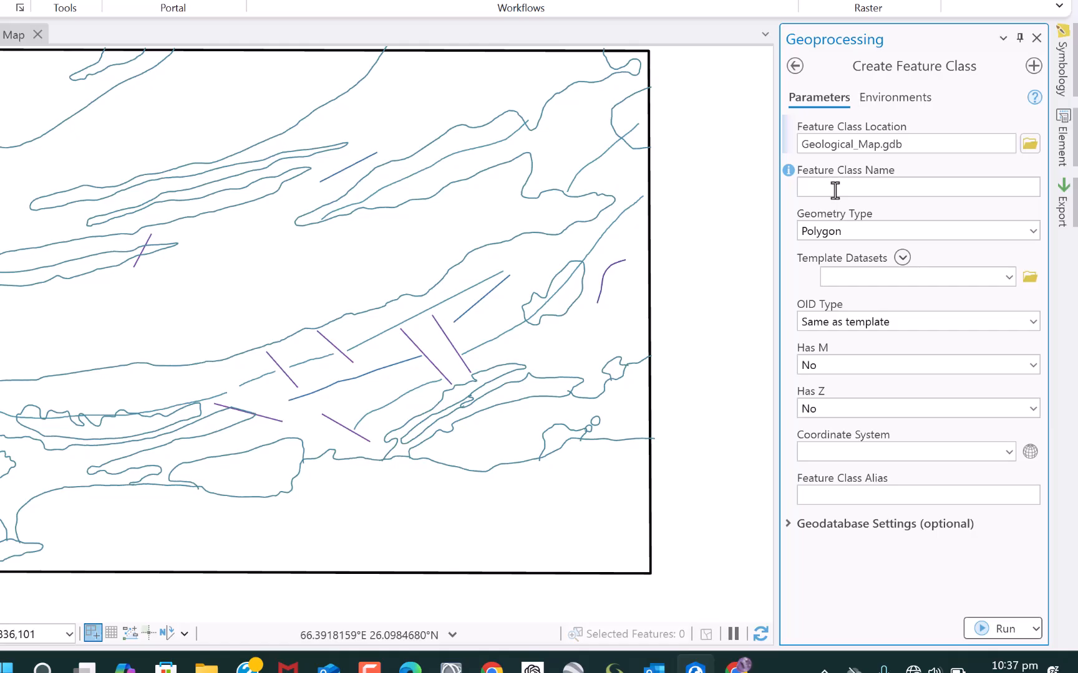
Name the new feature class Formation and choose Polygon as its geometry type.
left_click(835, 190)
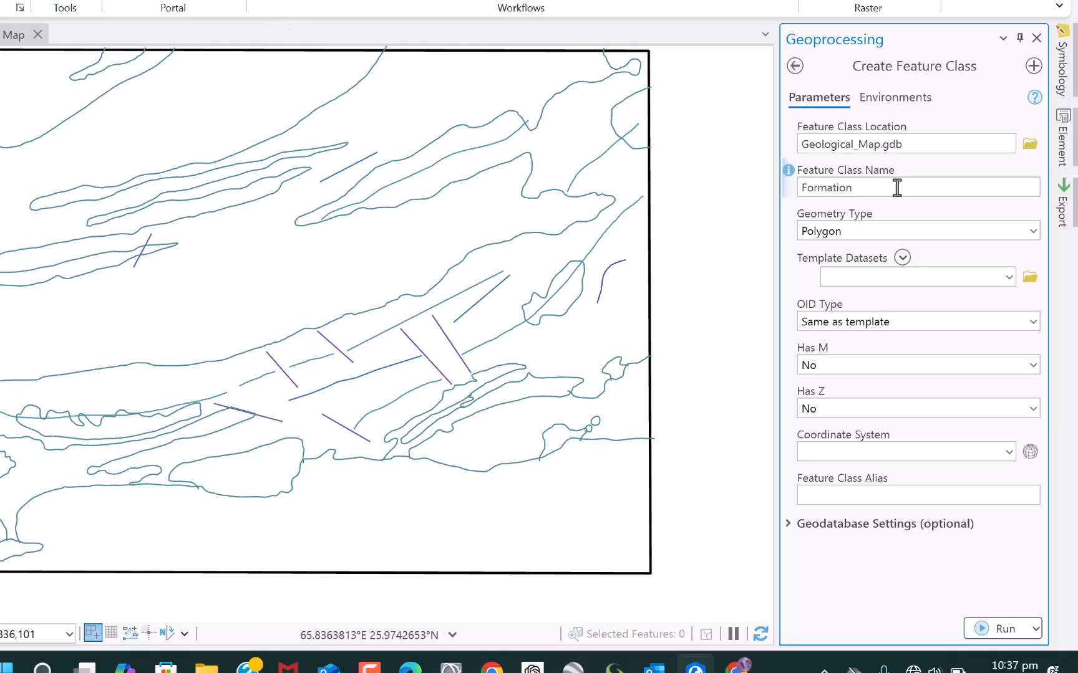
left_click(1031, 231)
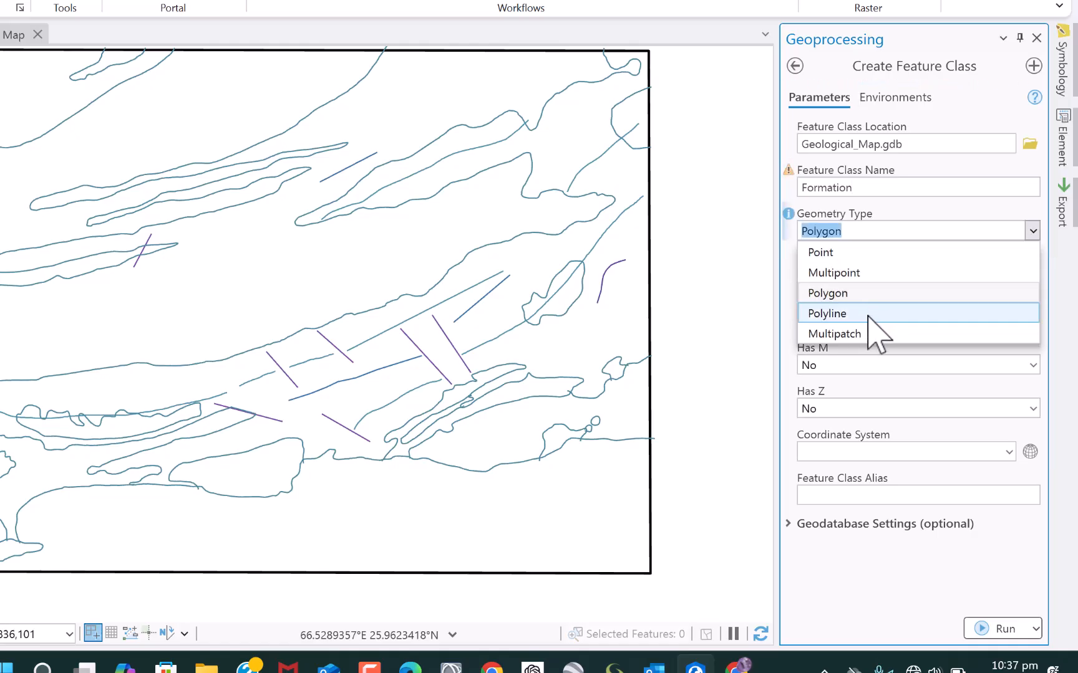
left_click(865, 293)
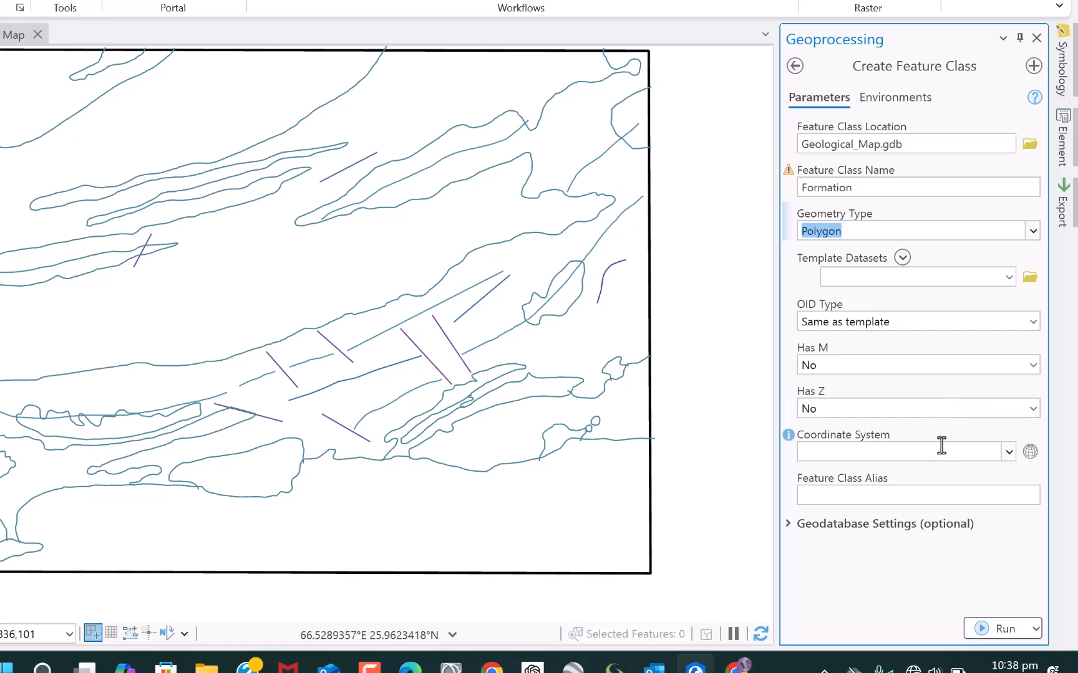
Open the coordinate system selection for the new feature class and expand the projected UTM systems to WGS 1984, Northern Hemisphere.
left_click(1008, 453)
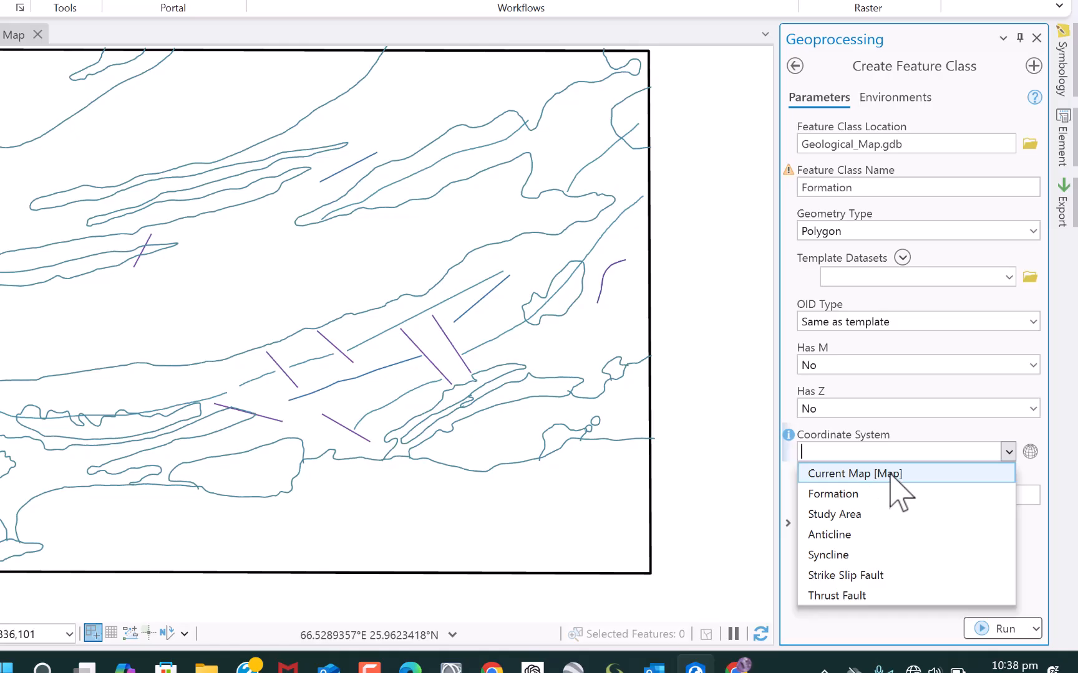
left_click(1032, 455)
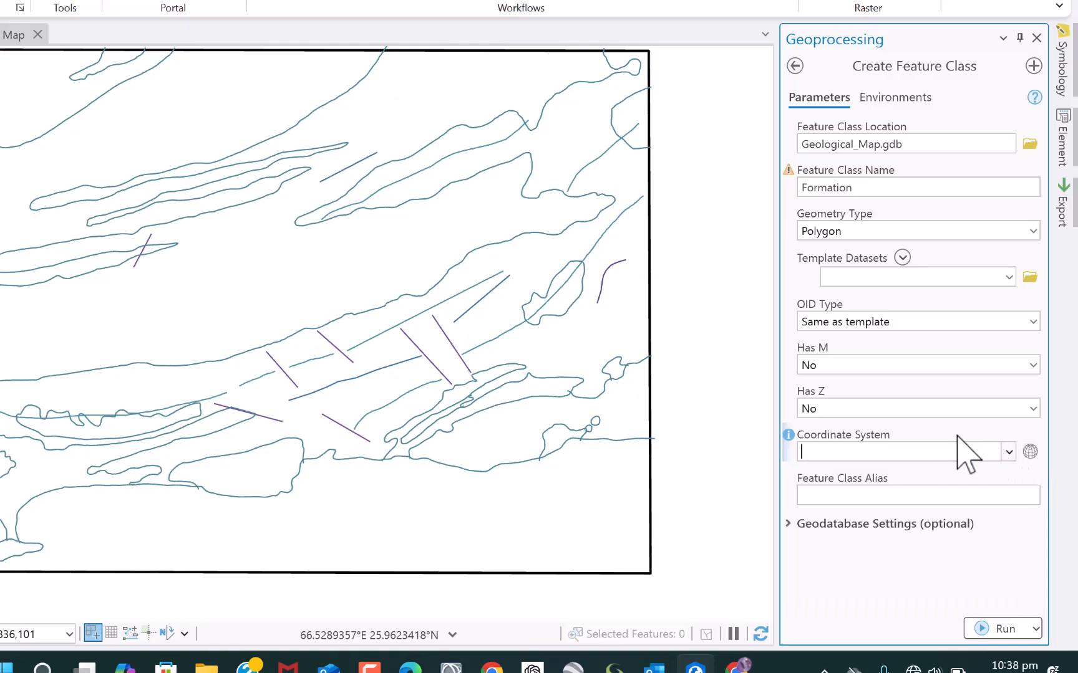
left_click(1030, 453)
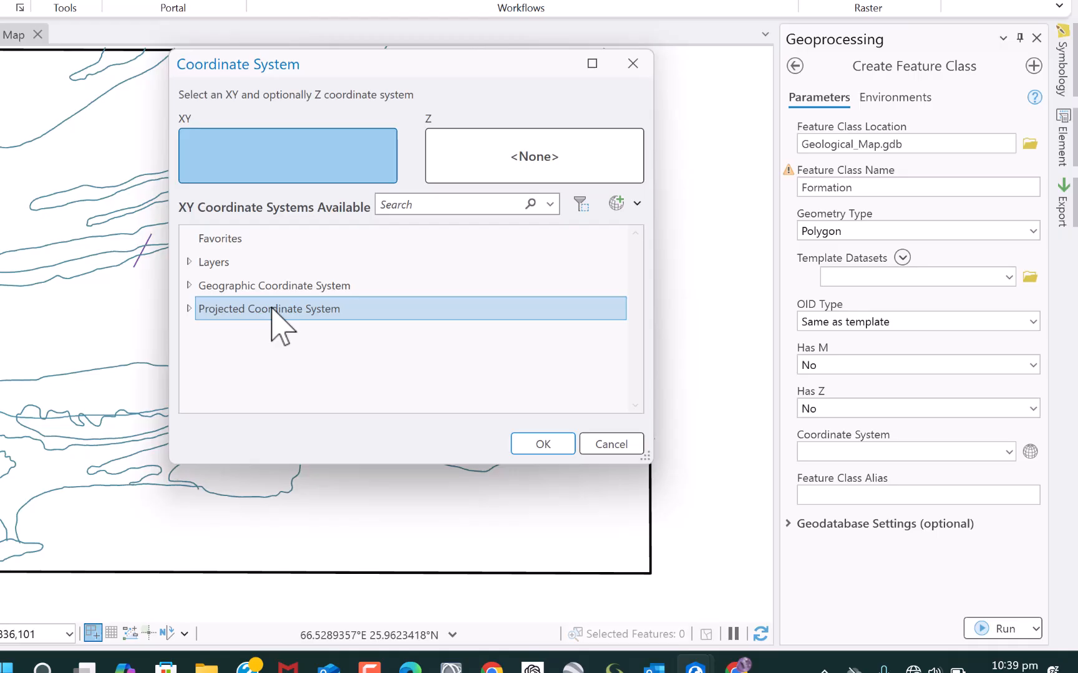
double_click(274, 309)
scroll(270, 342, "down", 5)
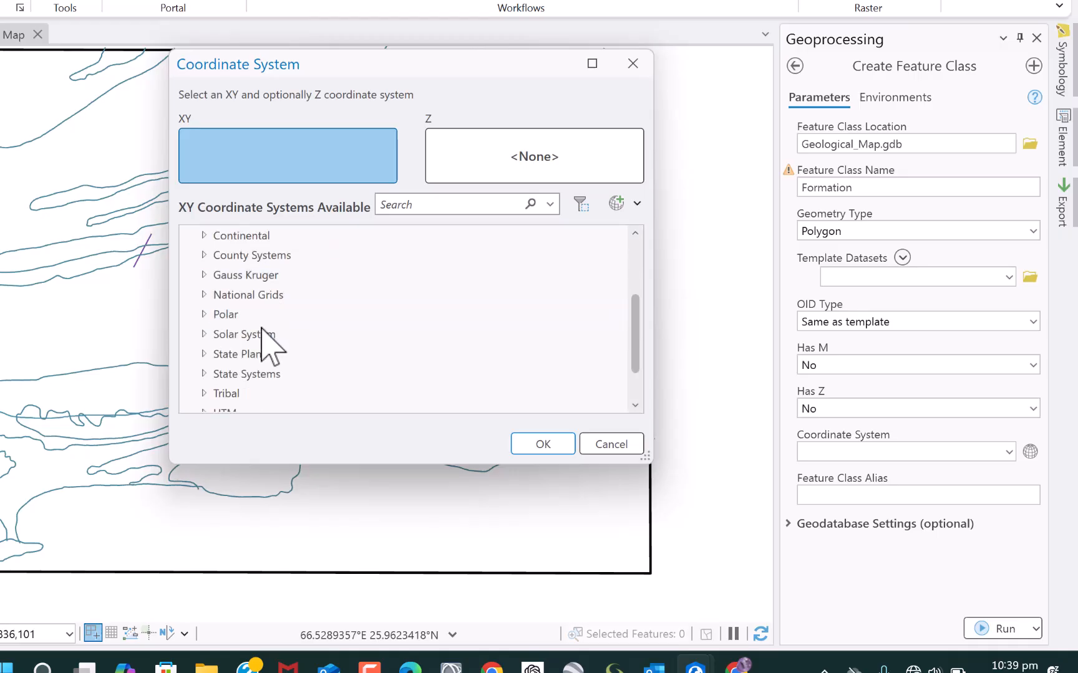
left_click(226, 384)
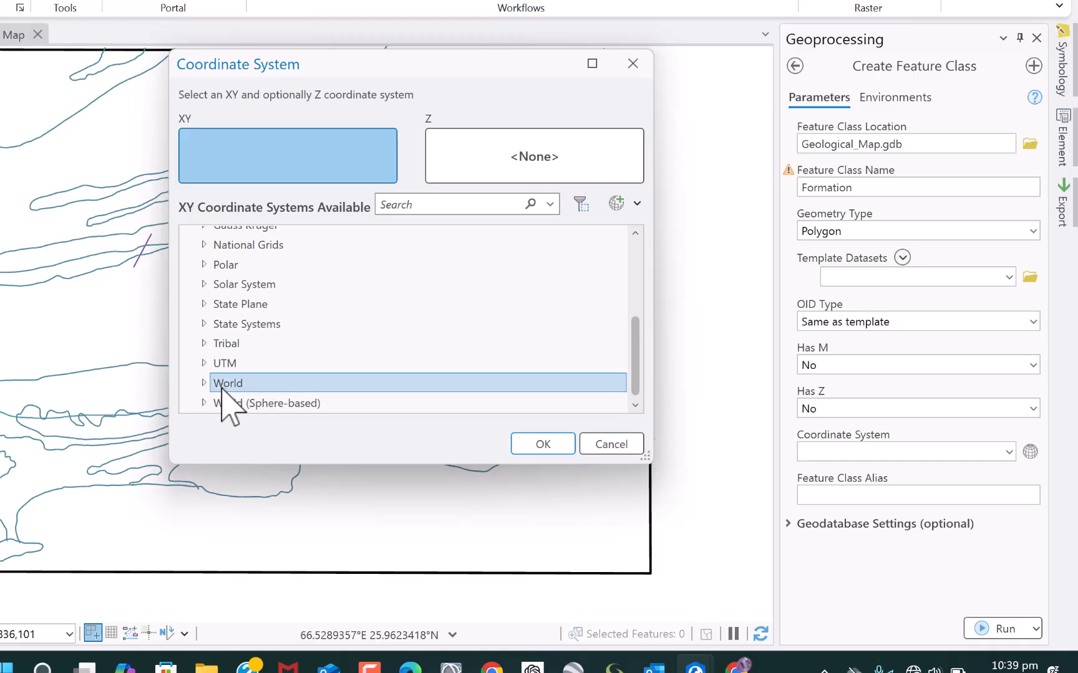
double_click(229, 367)
scroll(236, 357, "down", 3)
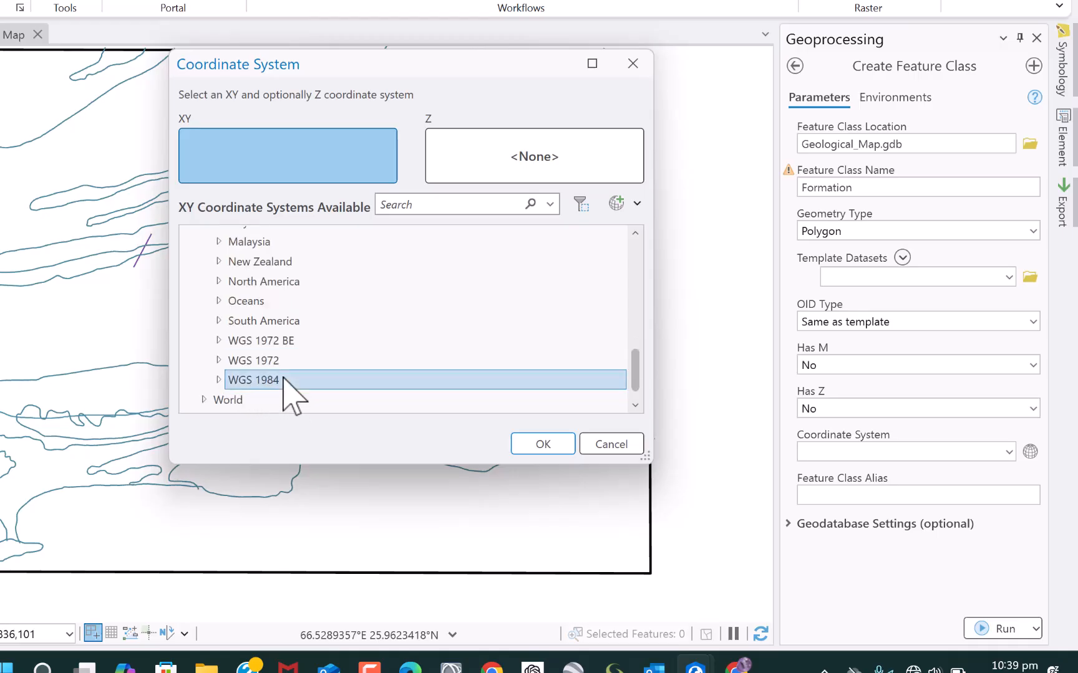
double_click(267, 378)
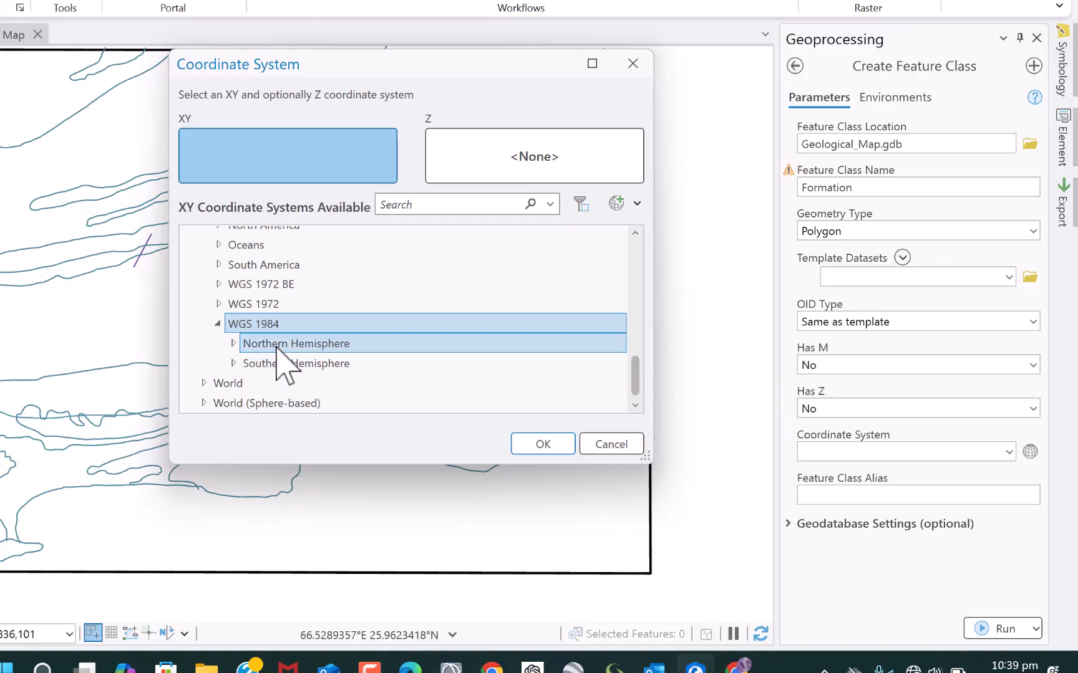
left_click(278, 345)
double_click(279, 345)
Set the coordinate system to WGS 1984 UTM Zone 42N and create the Formation polygon feature class.
scroll(293, 368, "down", 1)
left_click(302, 355)
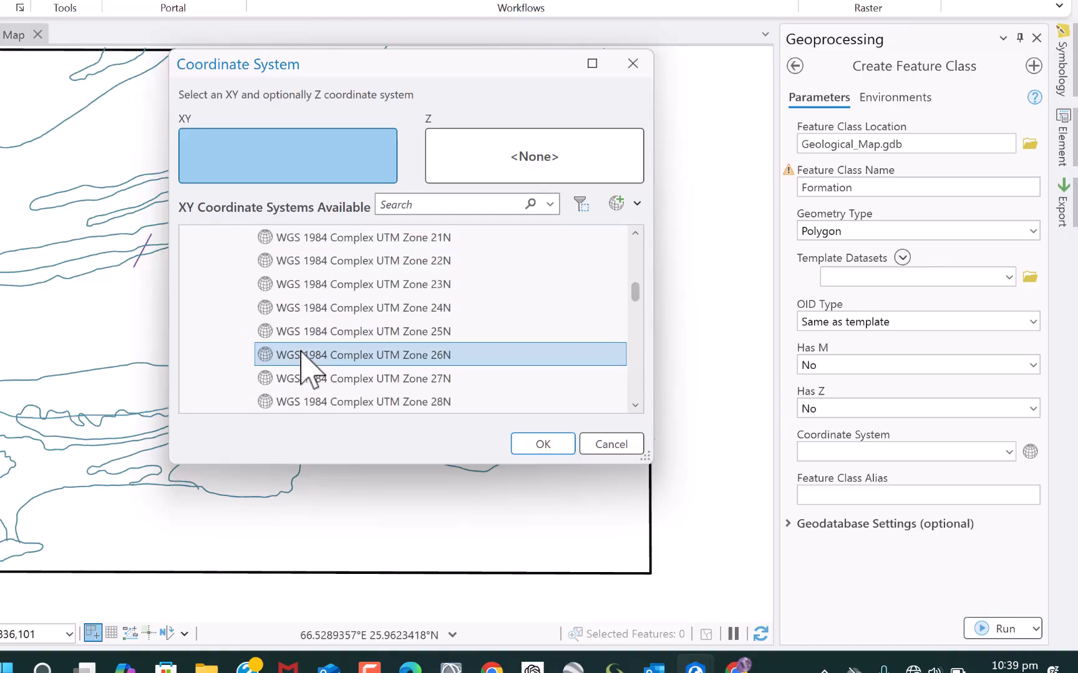
scroll(300, 352, "down", 1)
scroll(316, 349, "down", 7)
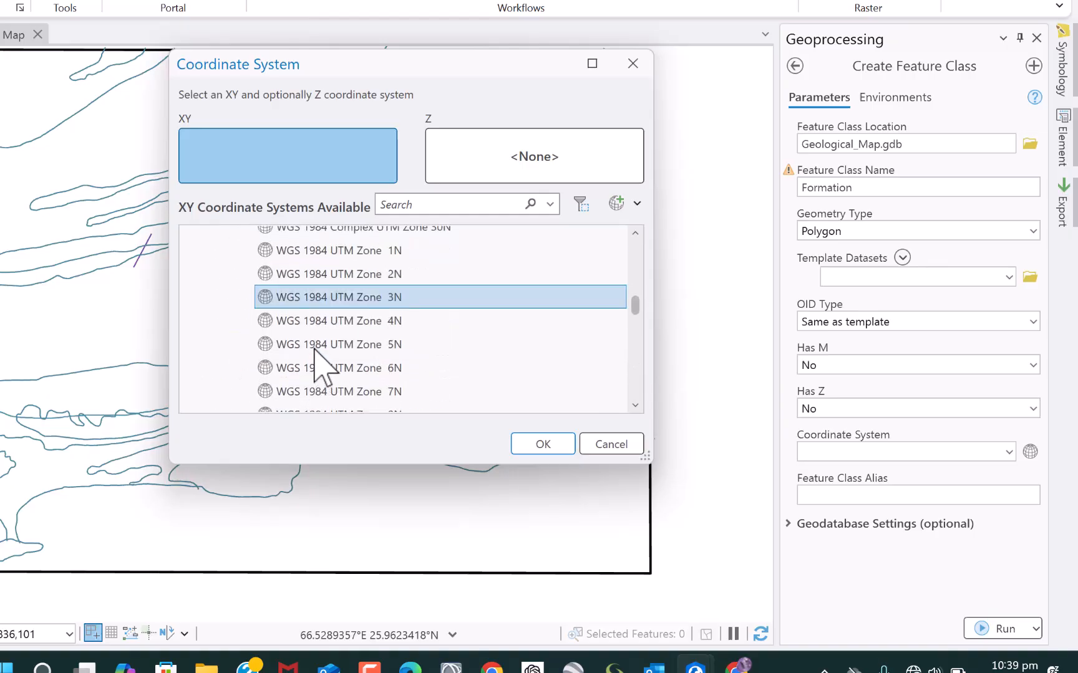
scroll(316, 352, "down", 6)
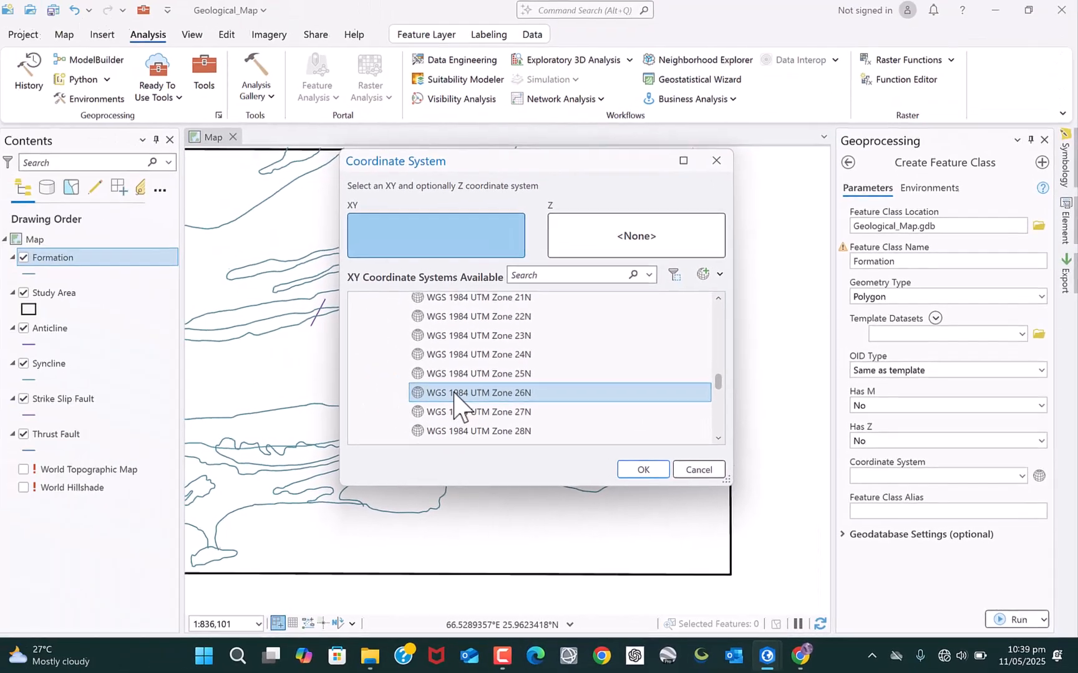
scroll(474, 415, "down", 2)
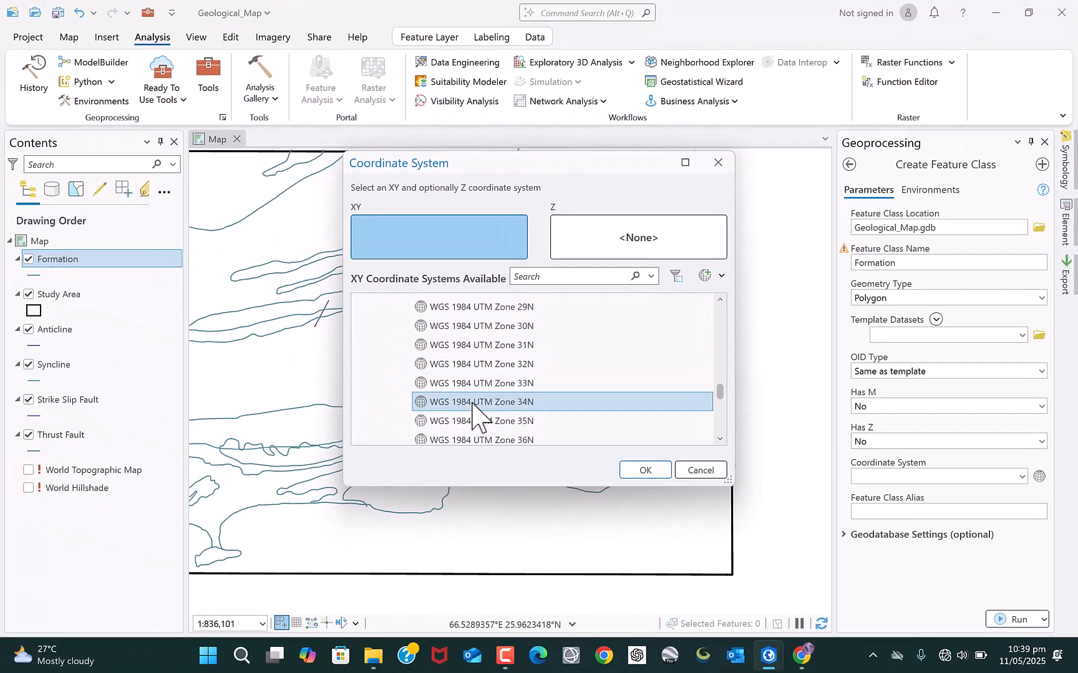
scroll(470, 403, "down", 3)
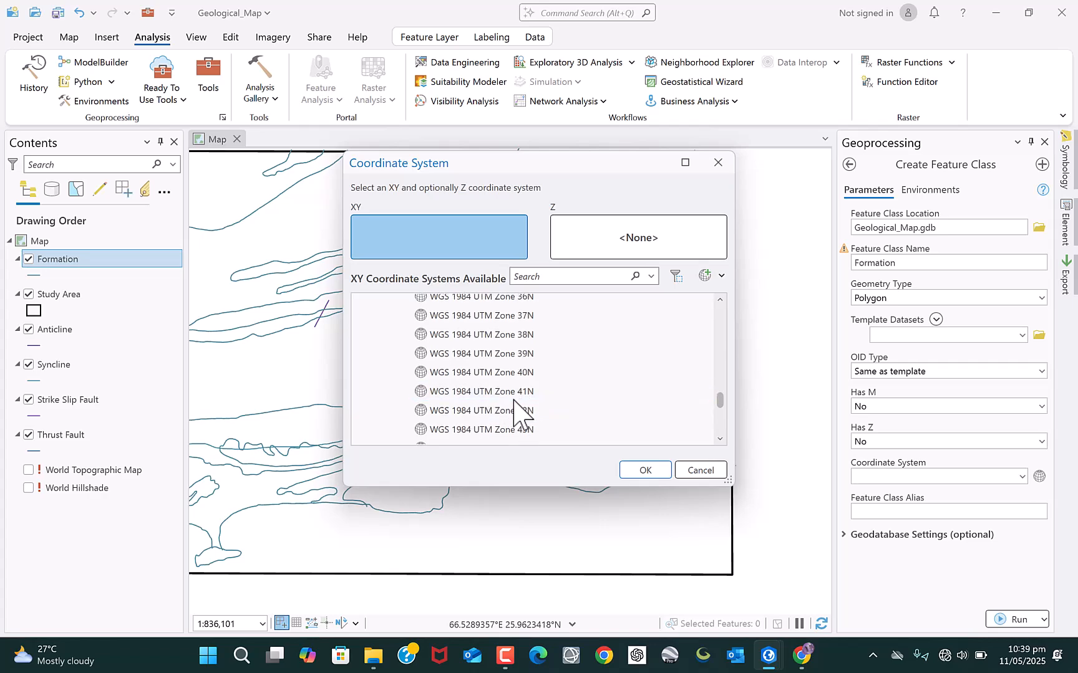
scroll(514, 399, "down", 1)
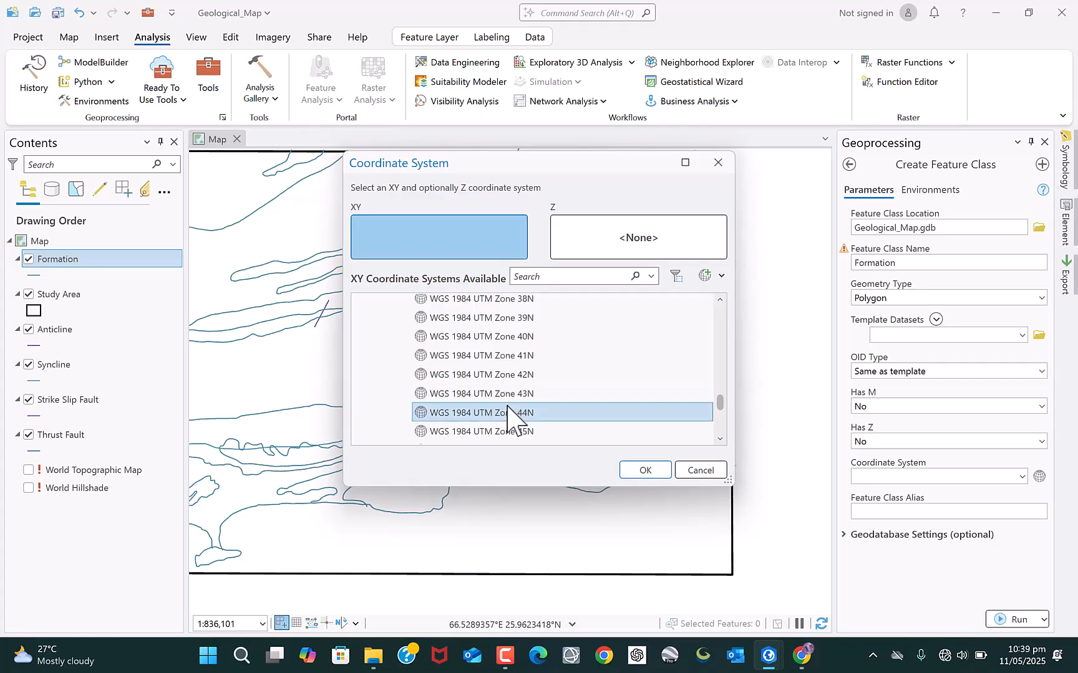
left_click(538, 376)
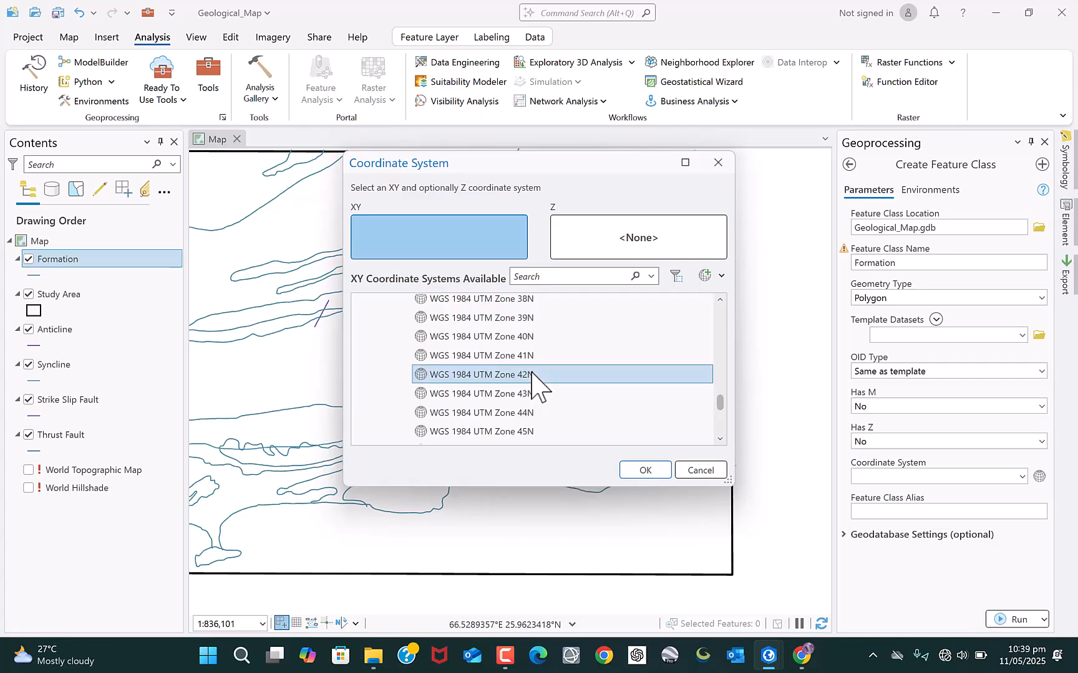
left_click(645, 471)
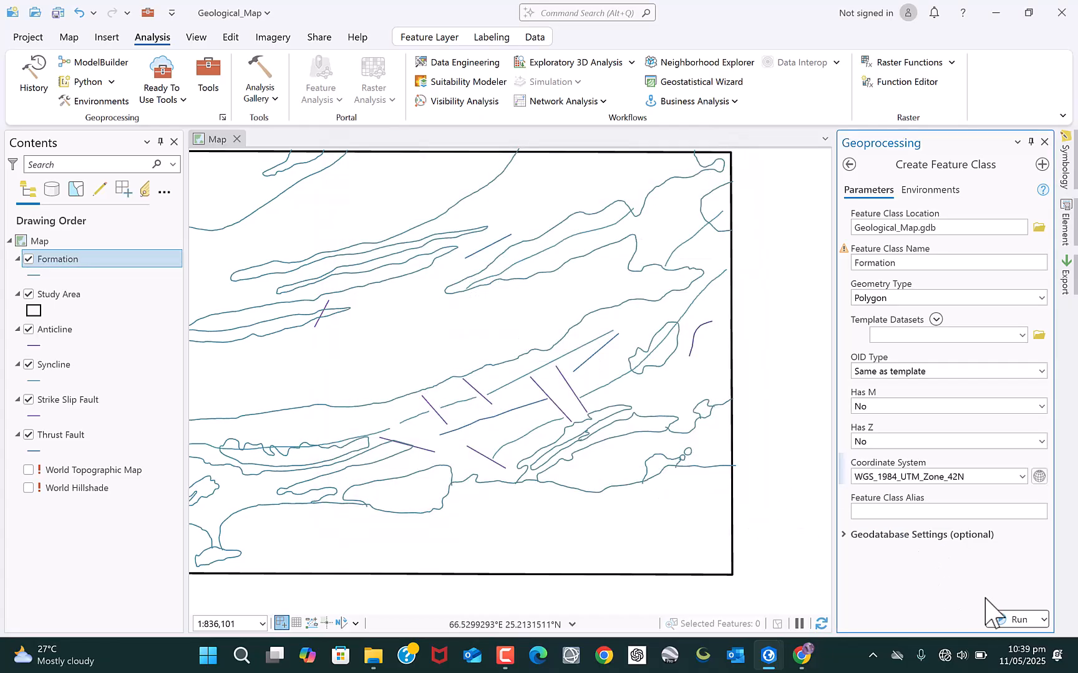
left_click(1006, 621)
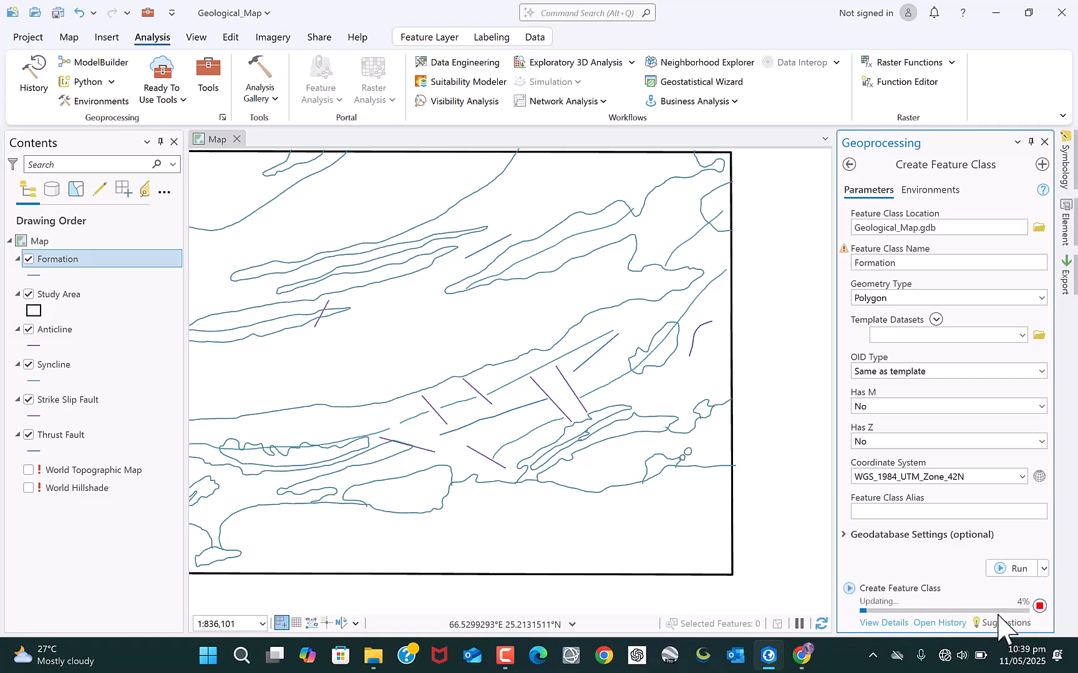
mouse_move(1001, 621)
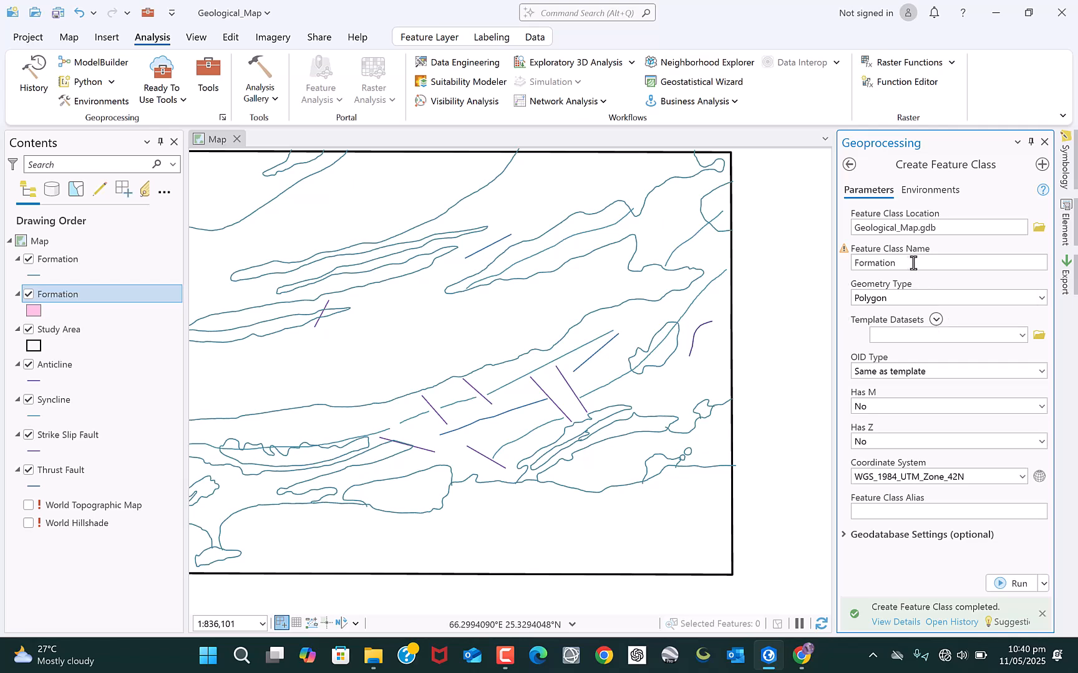
Create another feature class named Structures with Polyline geometry, keeping the same geodatabase and coordinate system.
left_click_drag(909, 263, 779, 271)
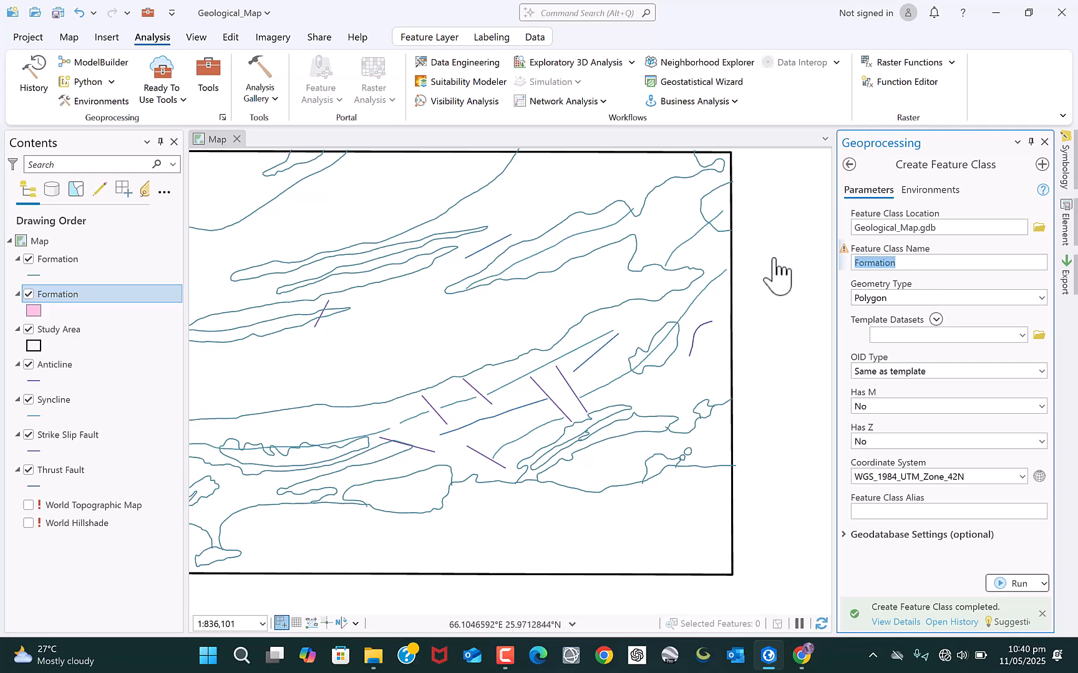
type("Structures")
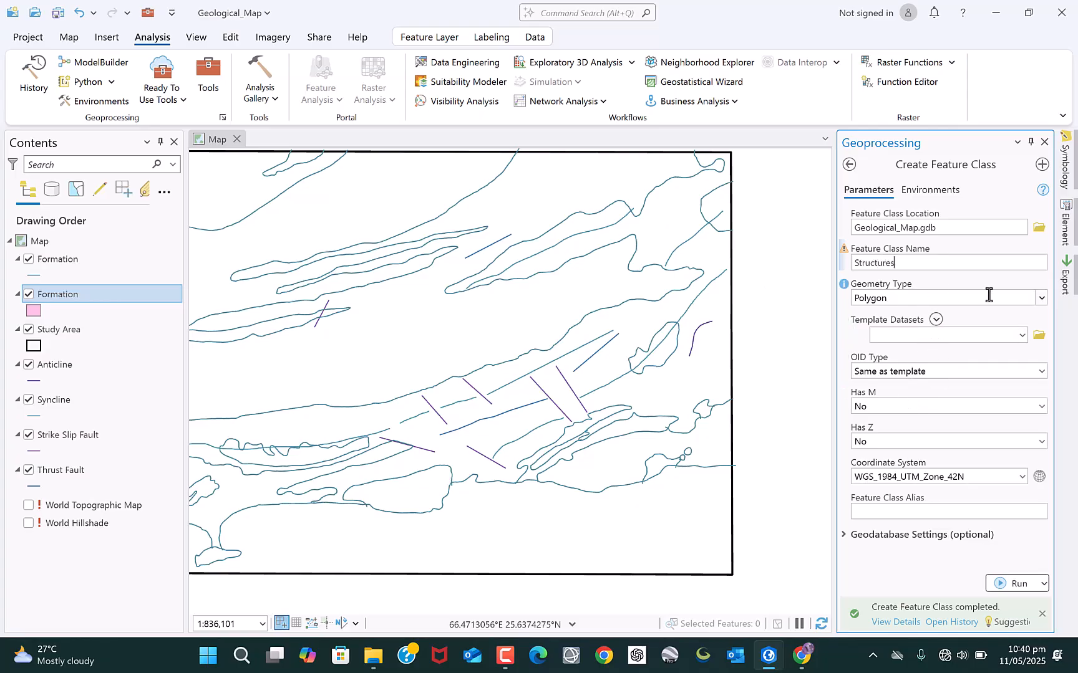
left_click(1041, 298)
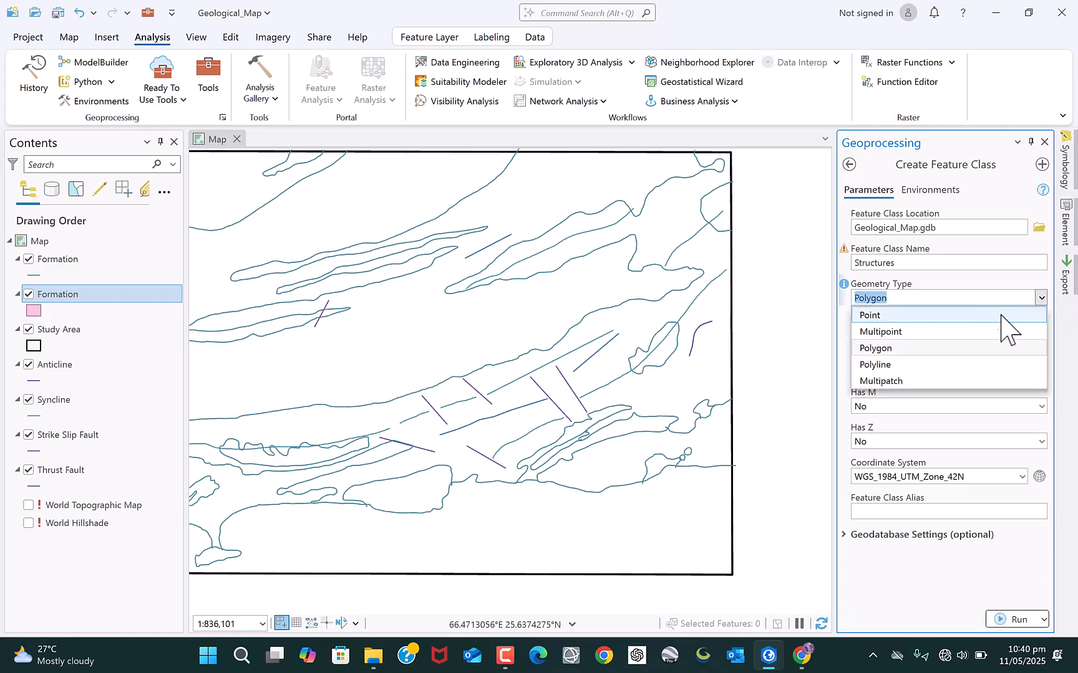
left_click(914, 367)
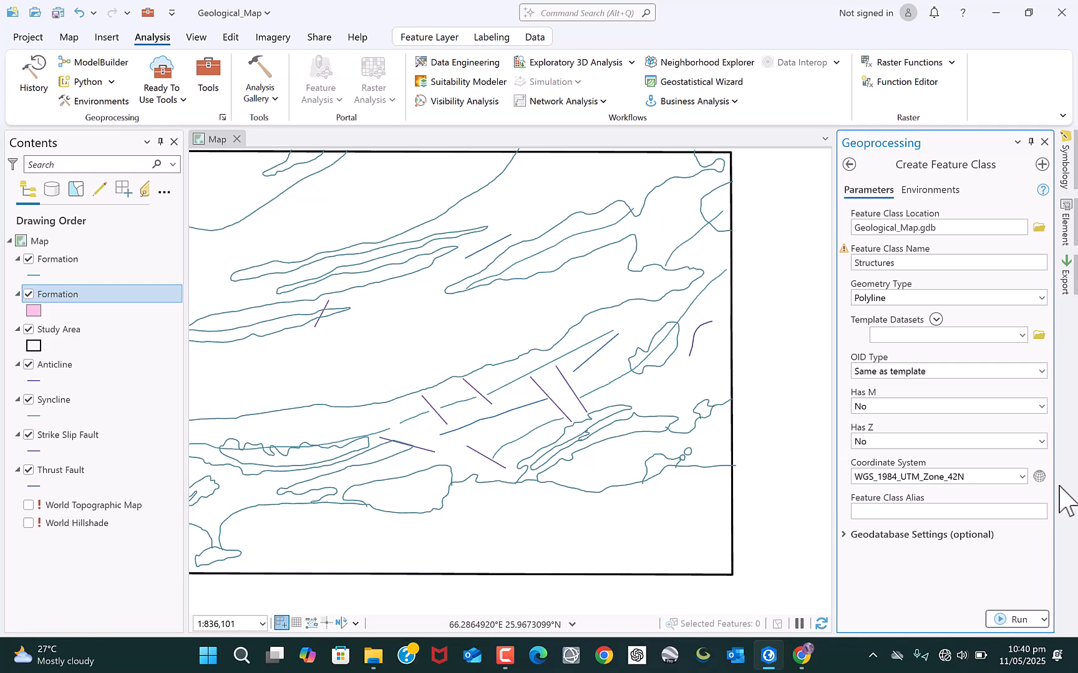
left_click(1013, 617)
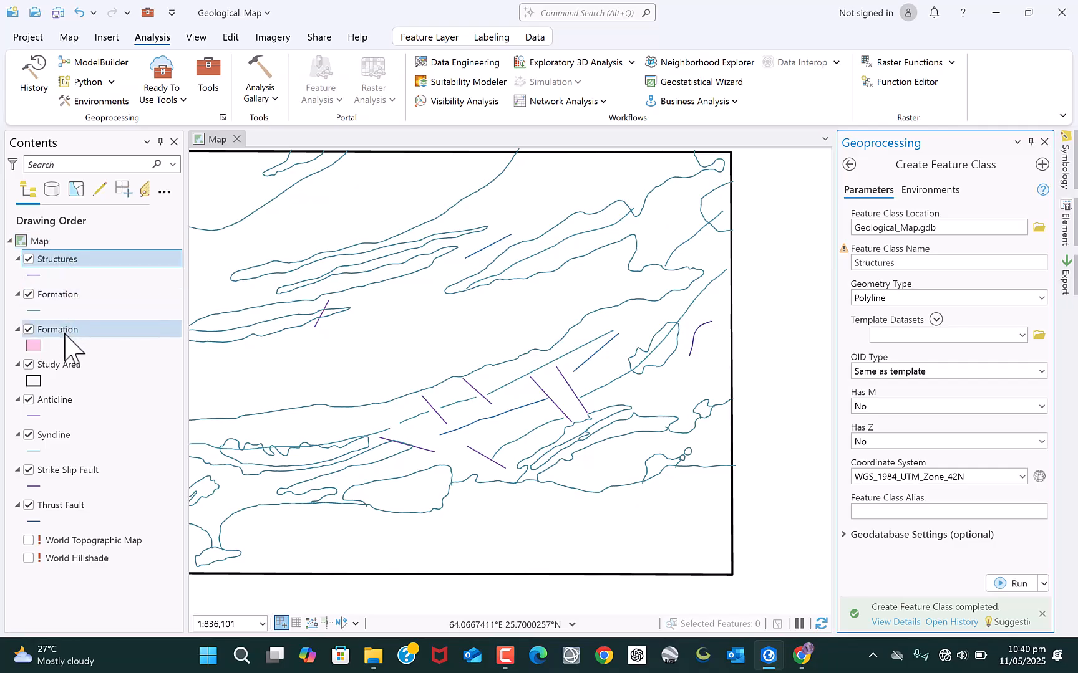
Move the Formation polygon and Study Area layers above the Formation line layer, and collapse the legends of the five linework layers.
left_click_drag(67, 330, 53, 298)
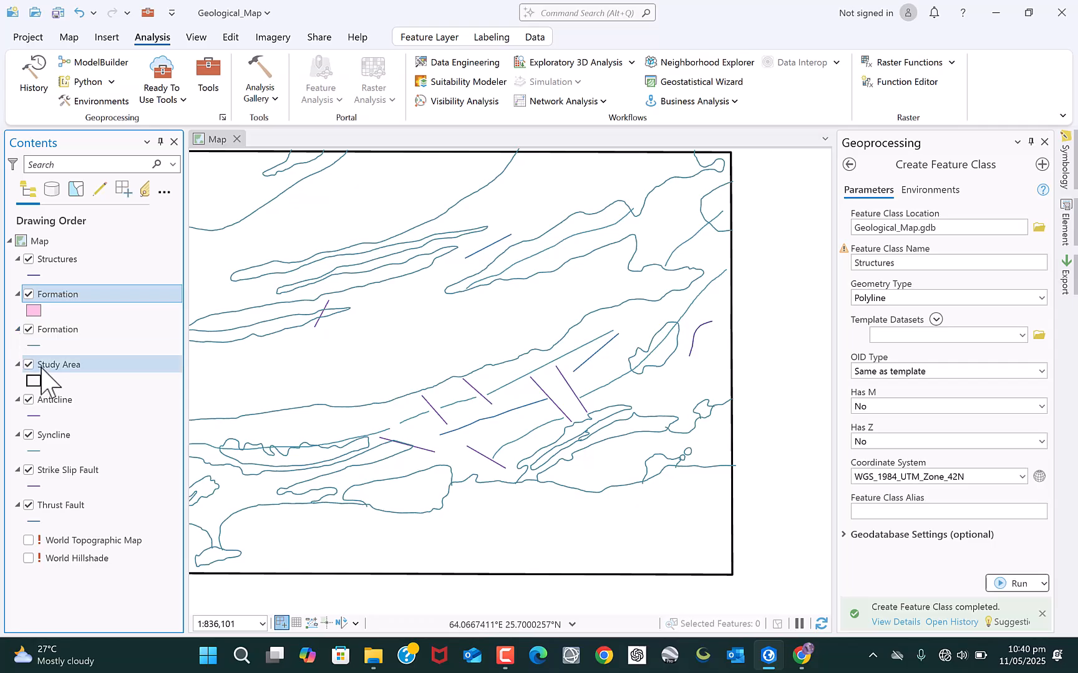
left_click_drag(56, 362, 47, 332)
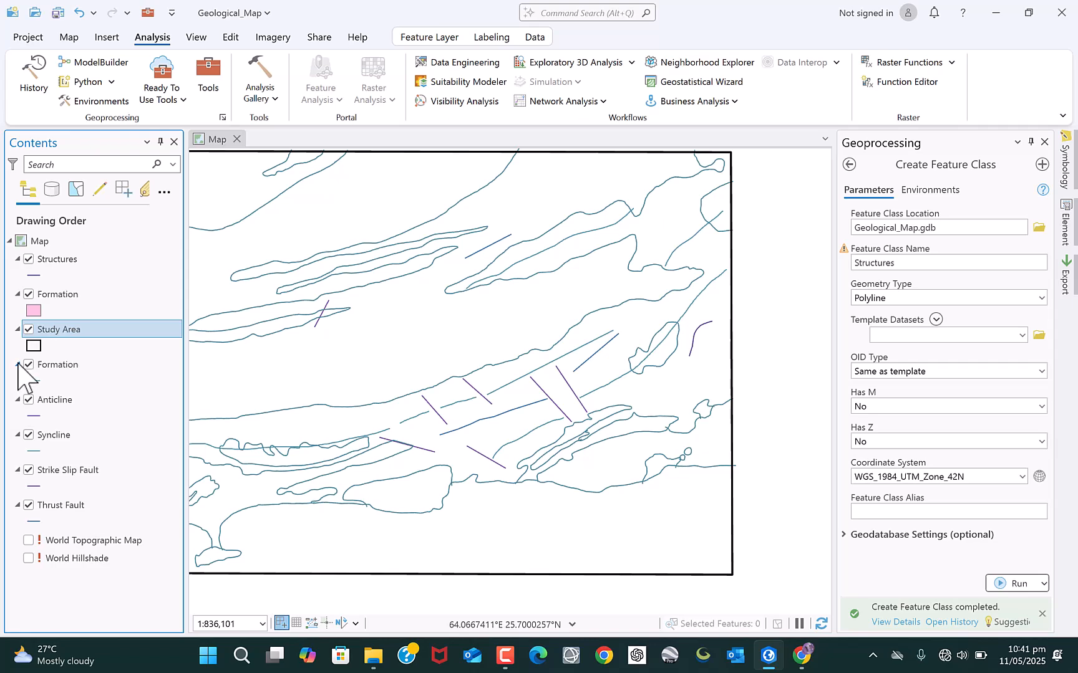
left_click(18, 365)
left_click(17, 383)
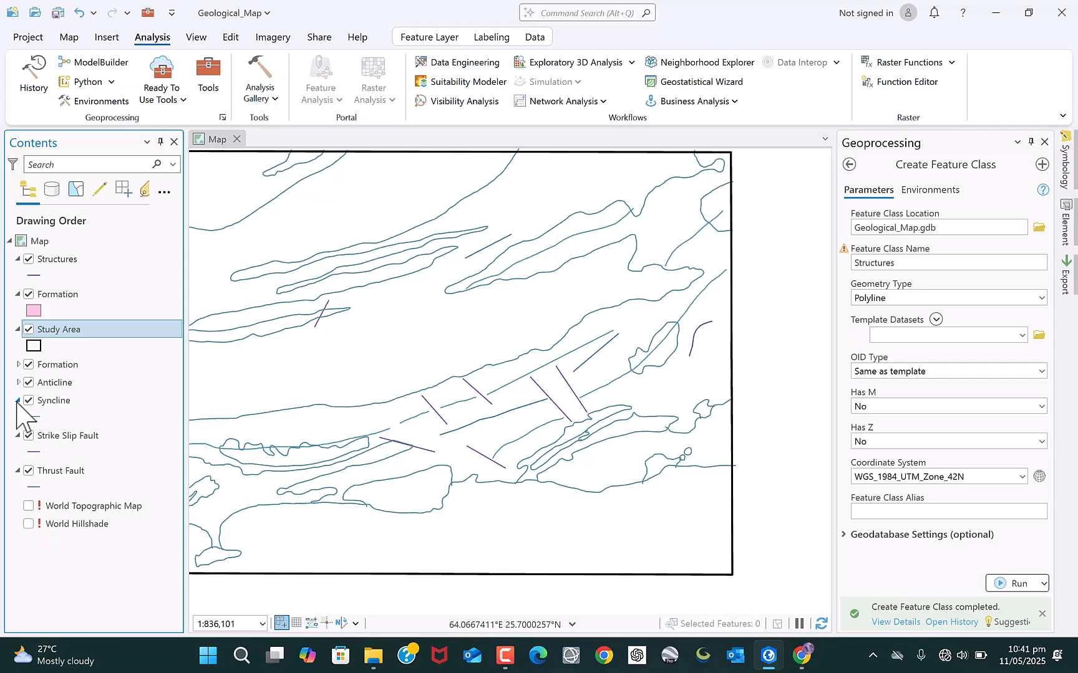
left_click(17, 400)
left_click(18, 418)
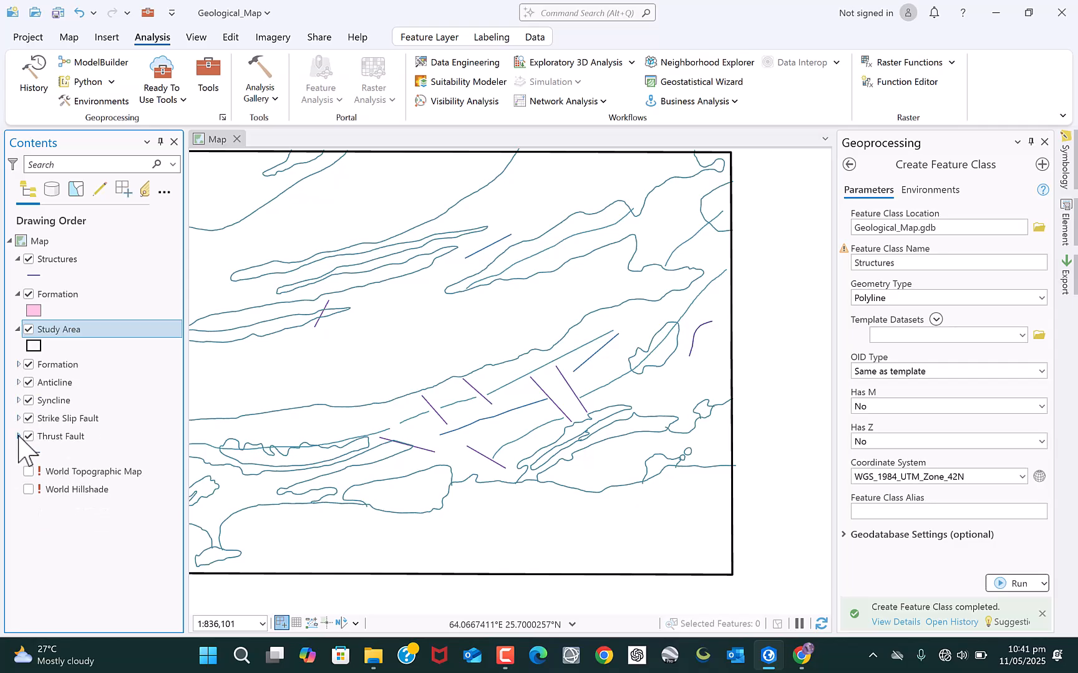
left_click(18, 436)
scroll(581, 343, "down", 2)
scroll(603, 332, "up", 2)
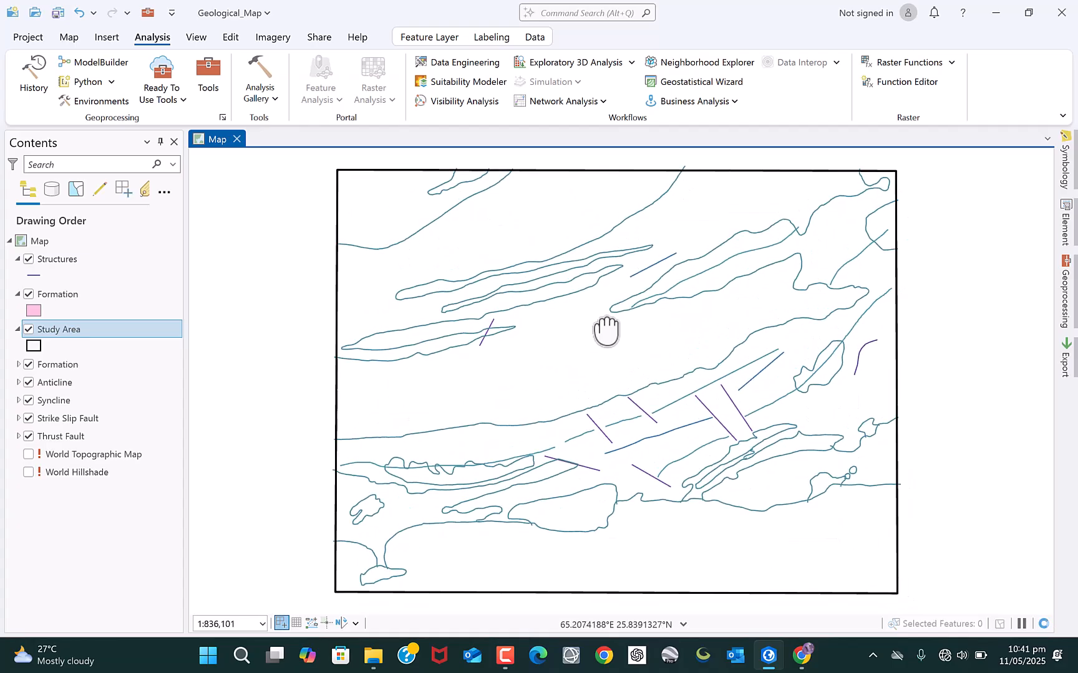
left_click_drag(606, 332, 602, 343)
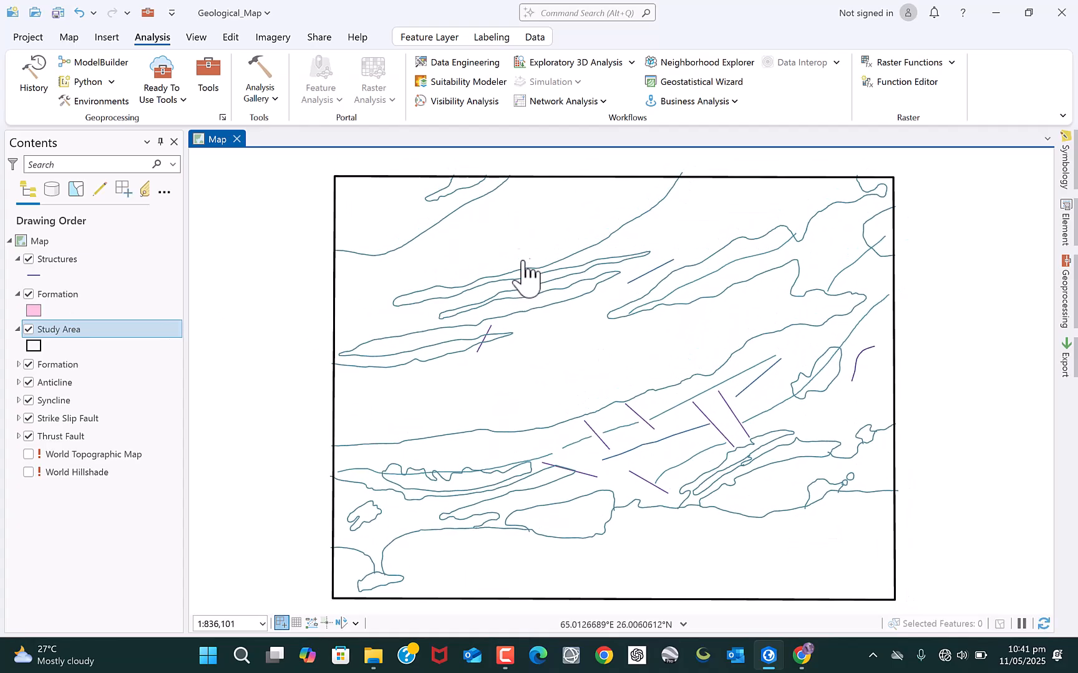
left_click_drag(523, 279, 505, 276)
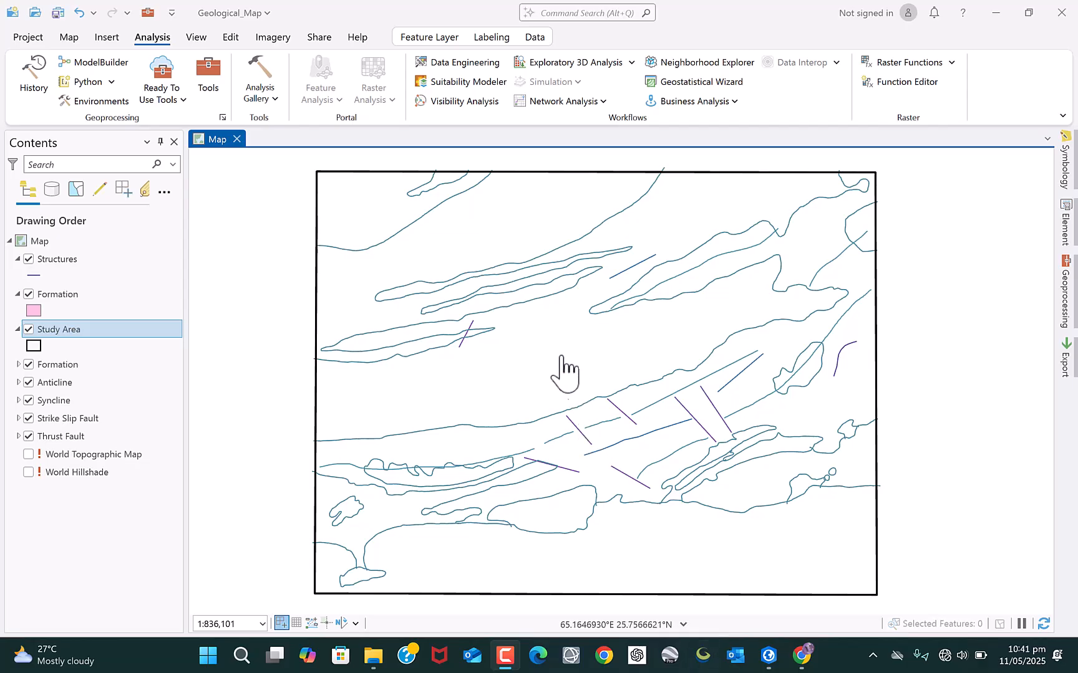
scroll(551, 392, "down", 1)
scroll(560, 435, "up", 1)
left_click_drag(559, 339, 551, 373)
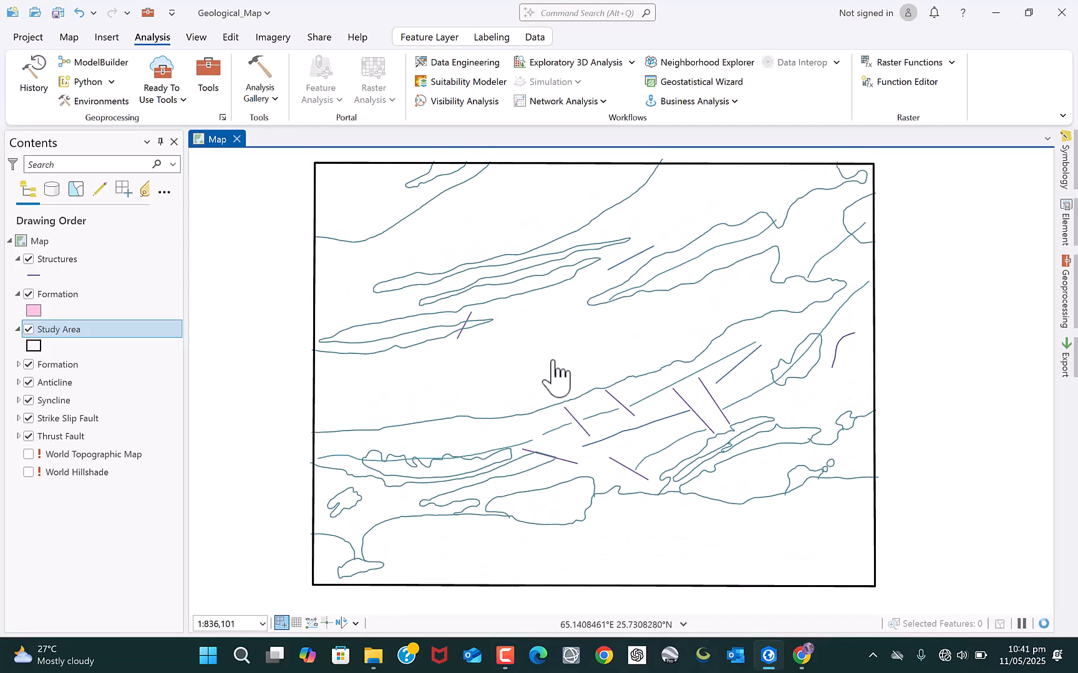
Add a Text field called Name to the attribute table of the Formation polygon layer, save the edits and close the fields view.
left_click(68, 297)
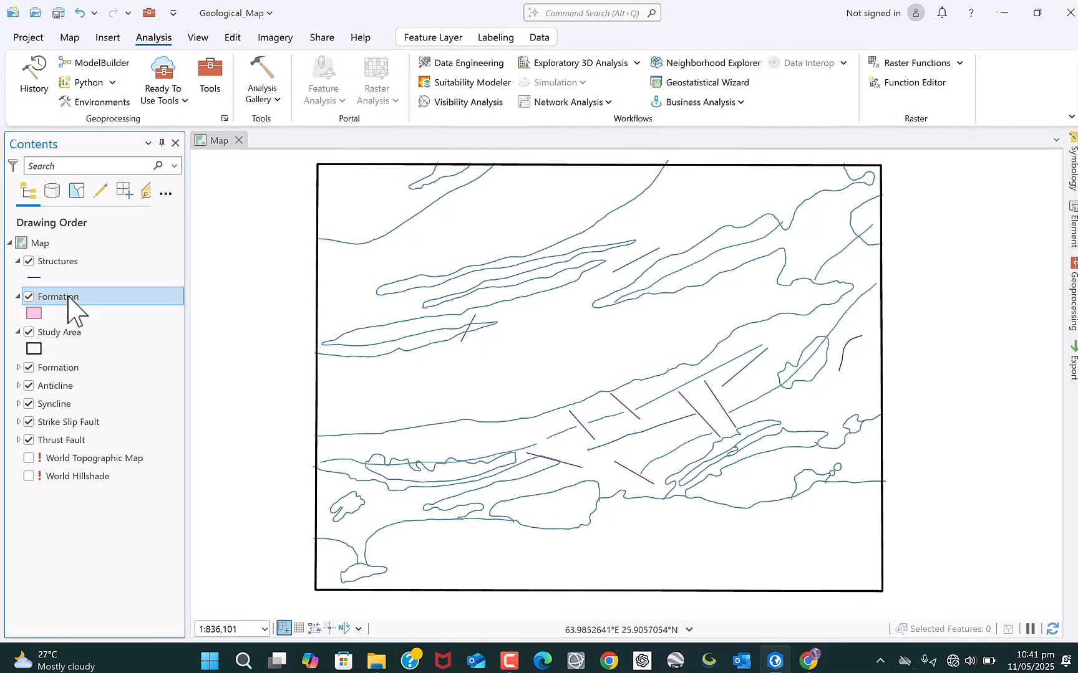
right_click(84, 363)
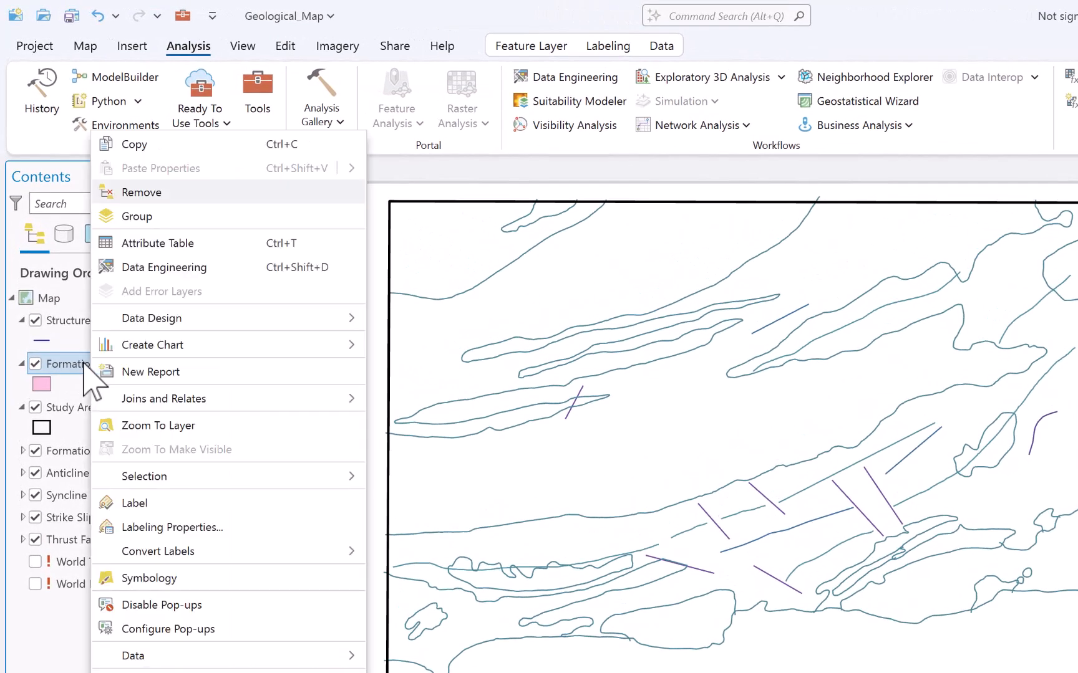
left_click(150, 239)
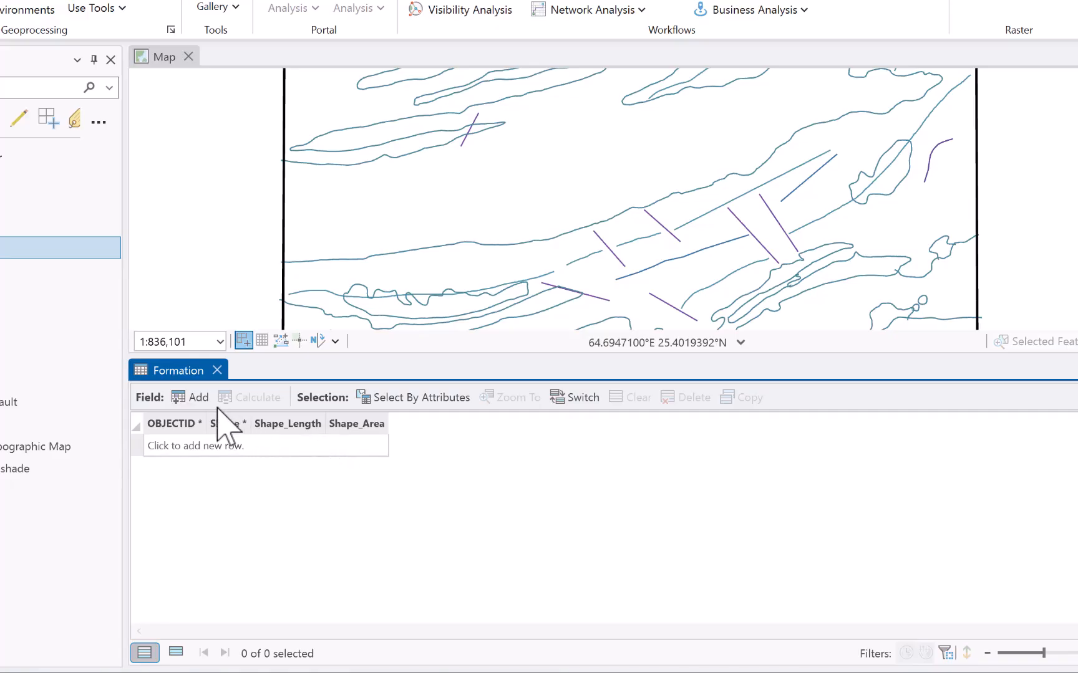
left_click(198, 398)
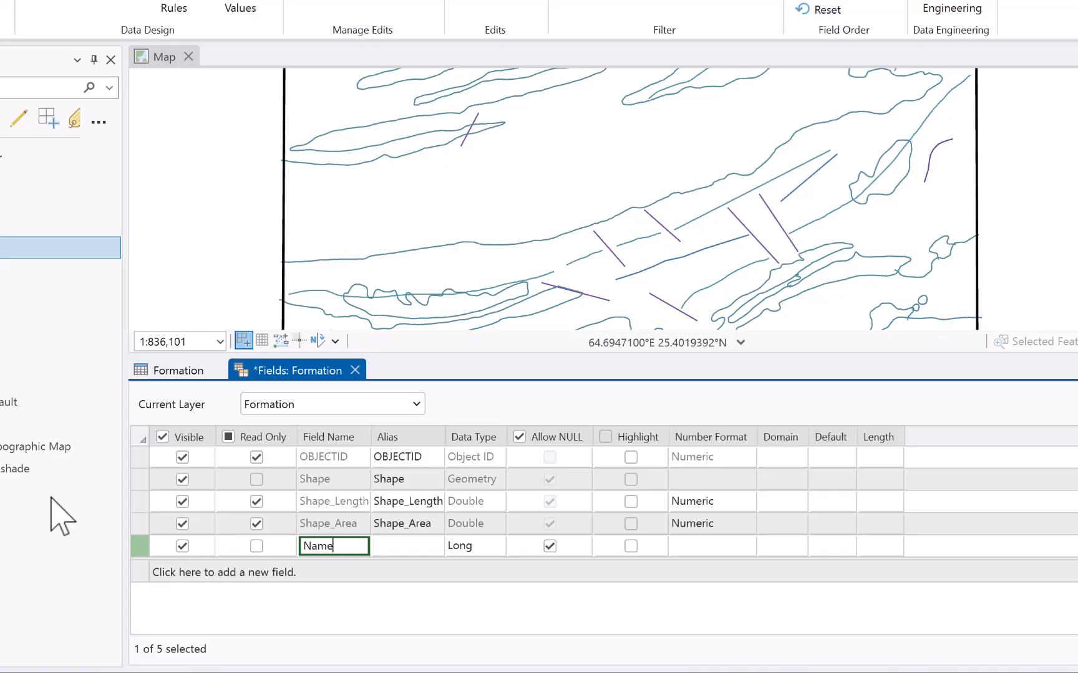
left_click(474, 551)
left_click(476, 553)
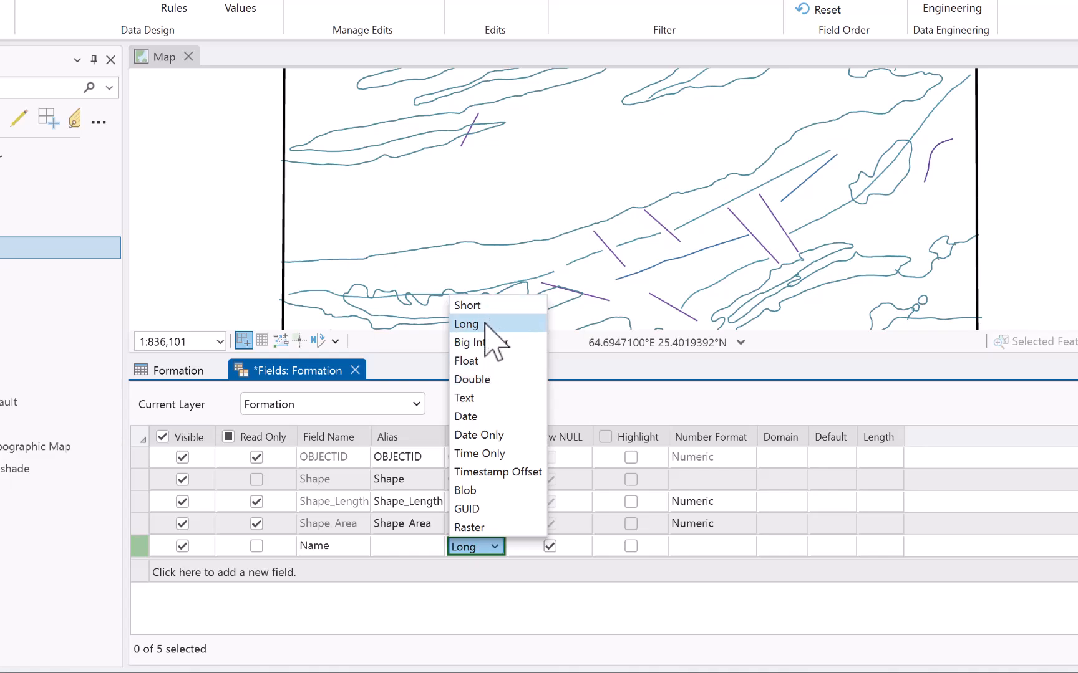
left_click(481, 399)
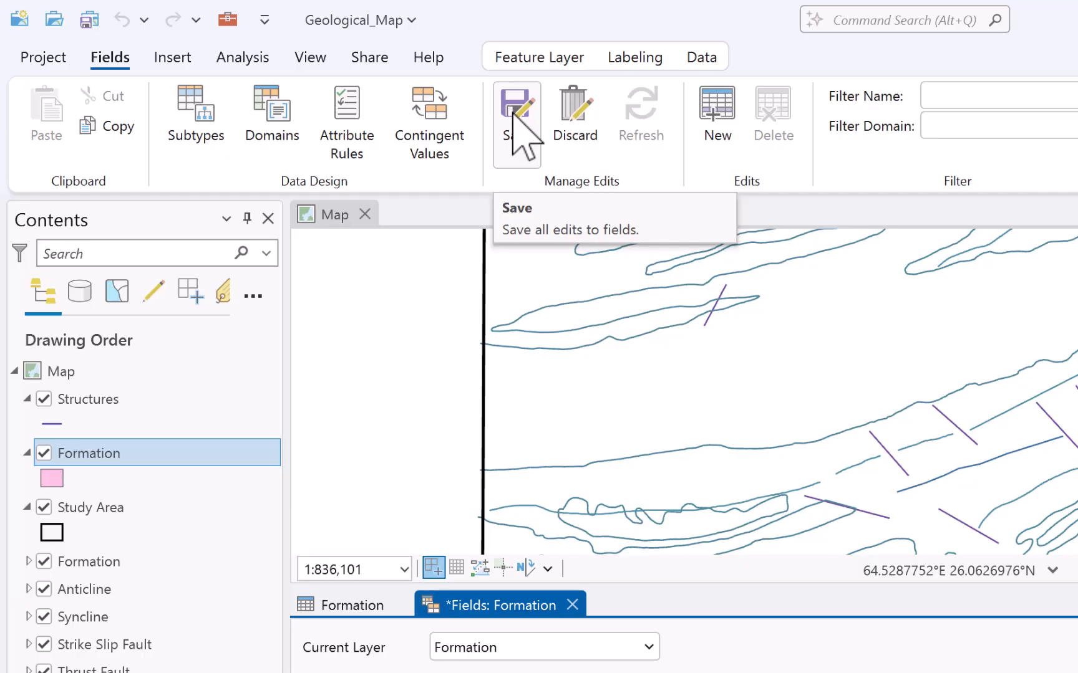
left_click(513, 115)
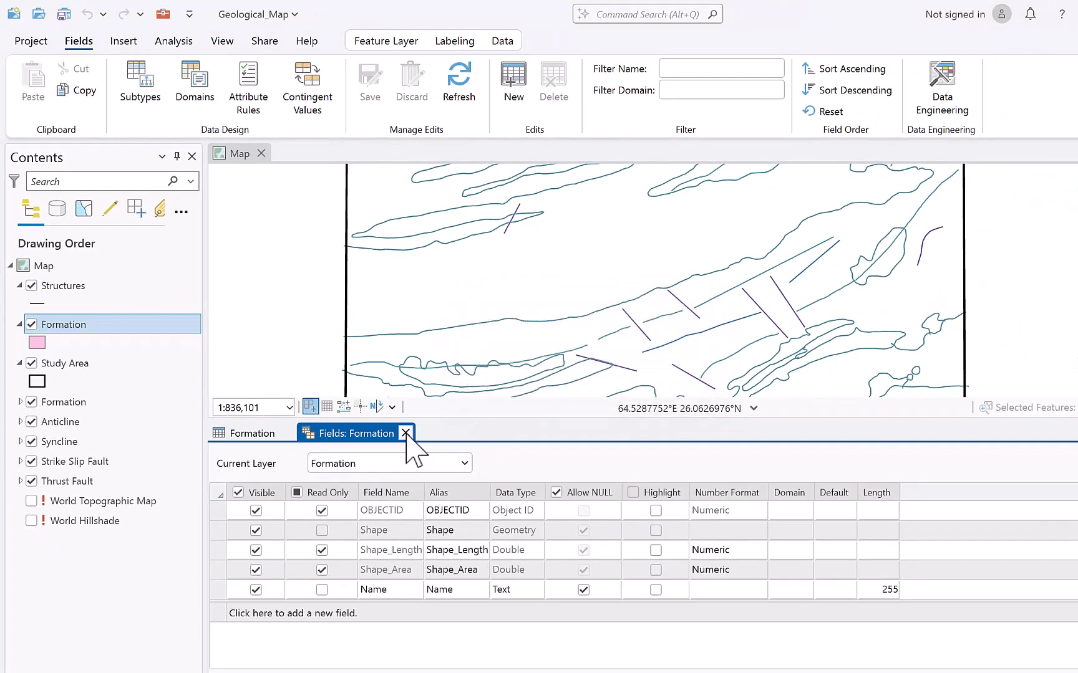
left_click(406, 433)
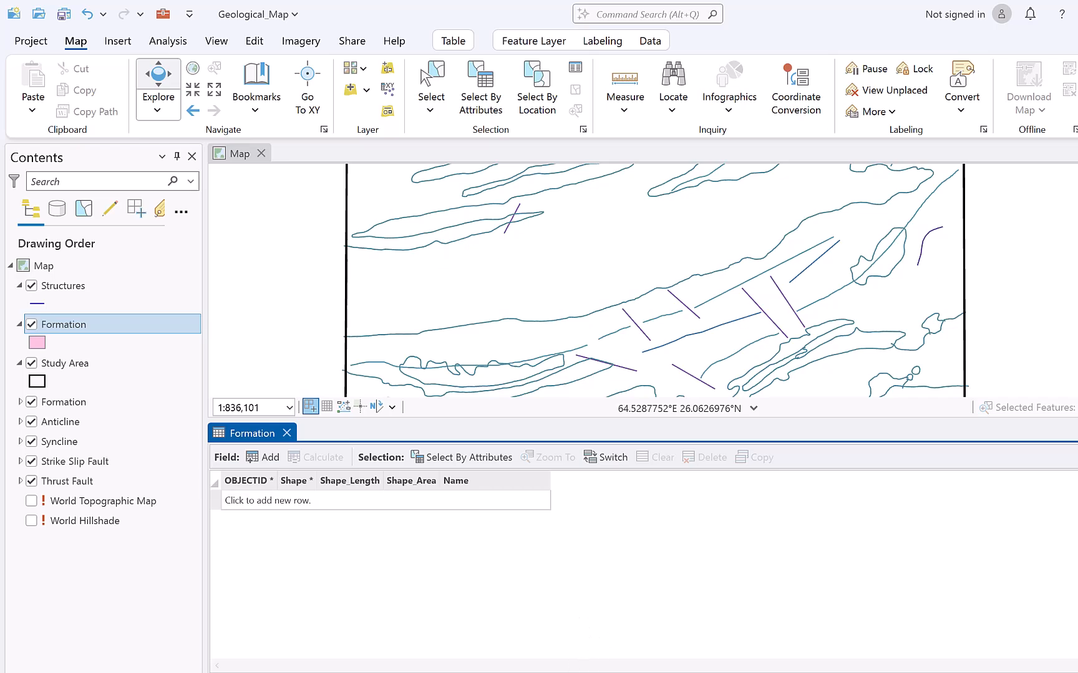
Switch to File Explorer, open the image Geo Map Hingol National Park (2) from the Digitization folder and examine its index.
mouse_move(374, 666)
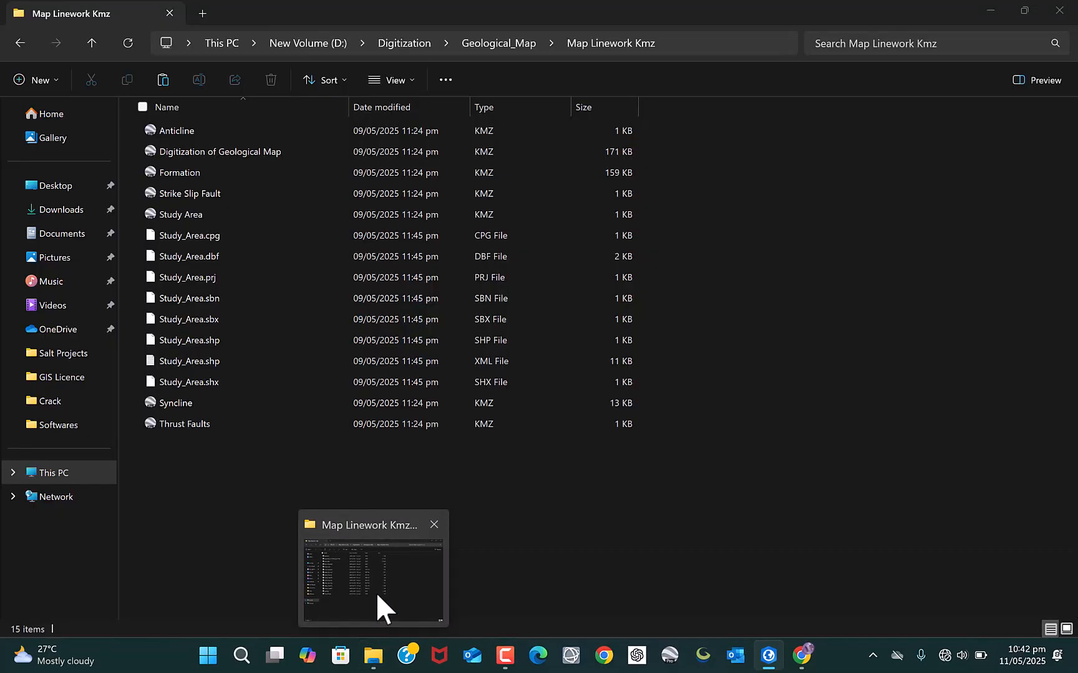
left_click(375, 591)
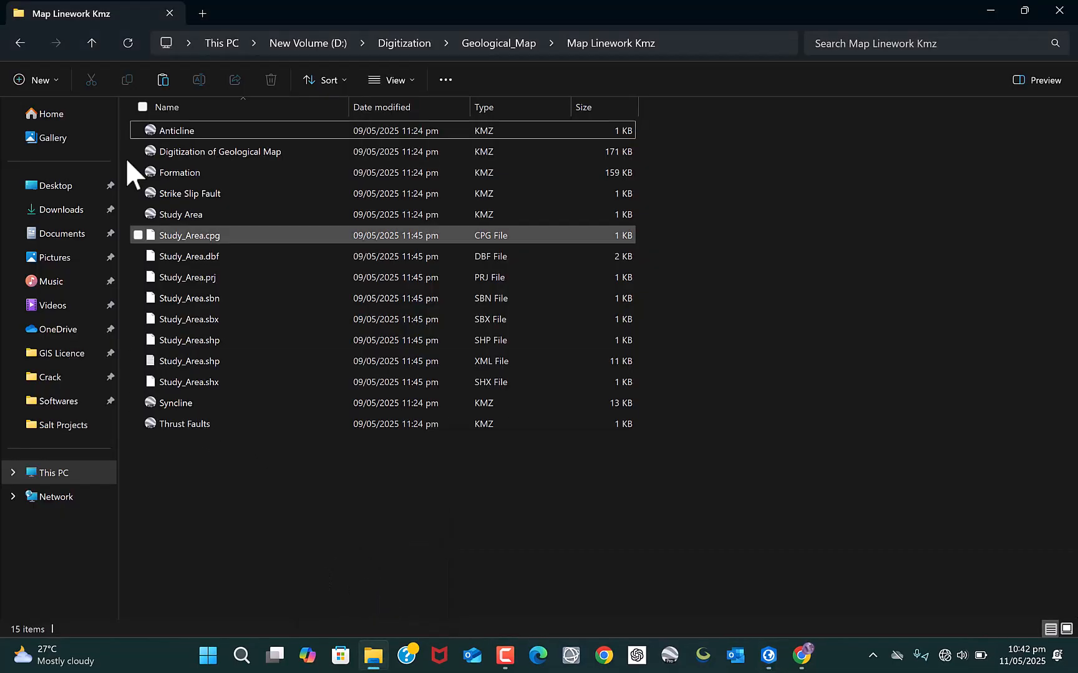
left_click(93, 43)
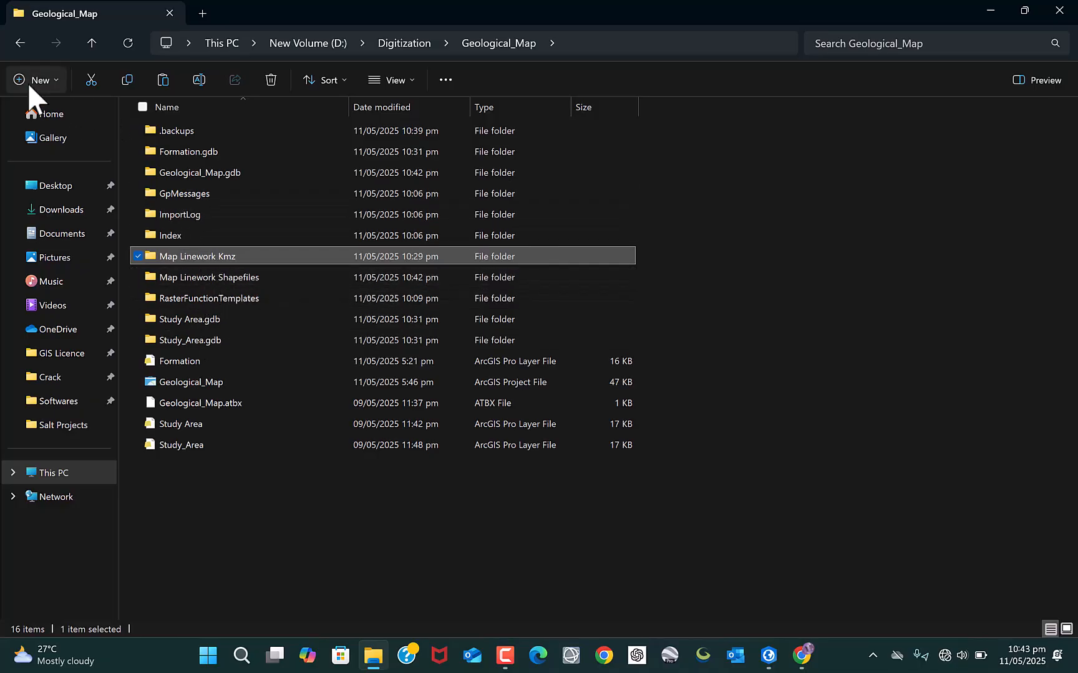
left_click(16, 43)
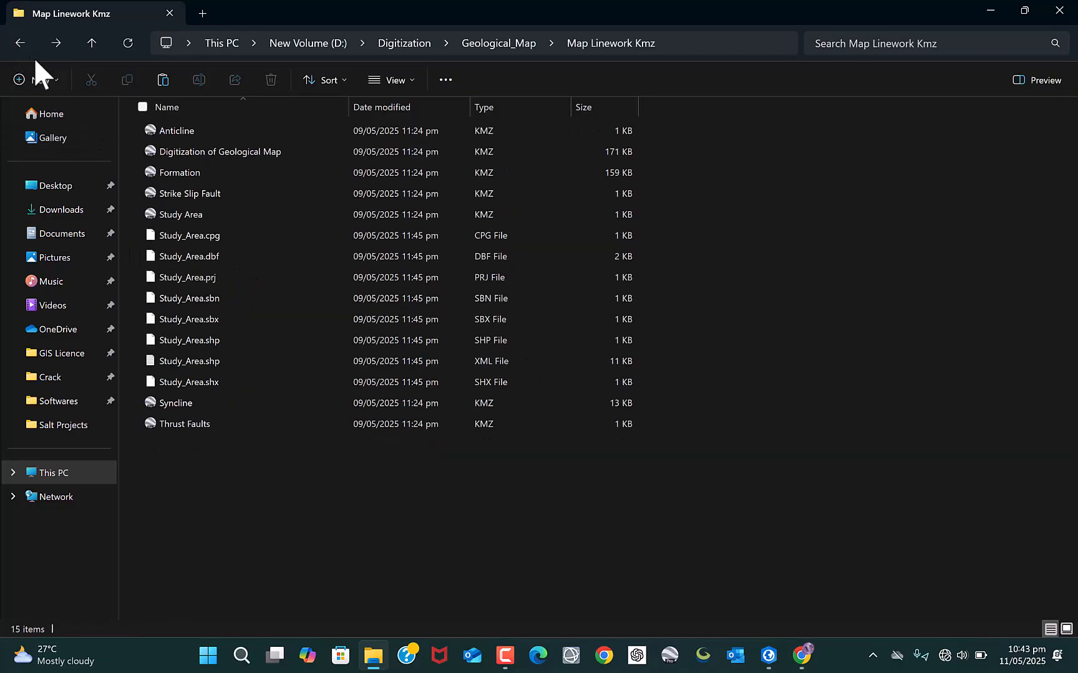
left_click(25, 43)
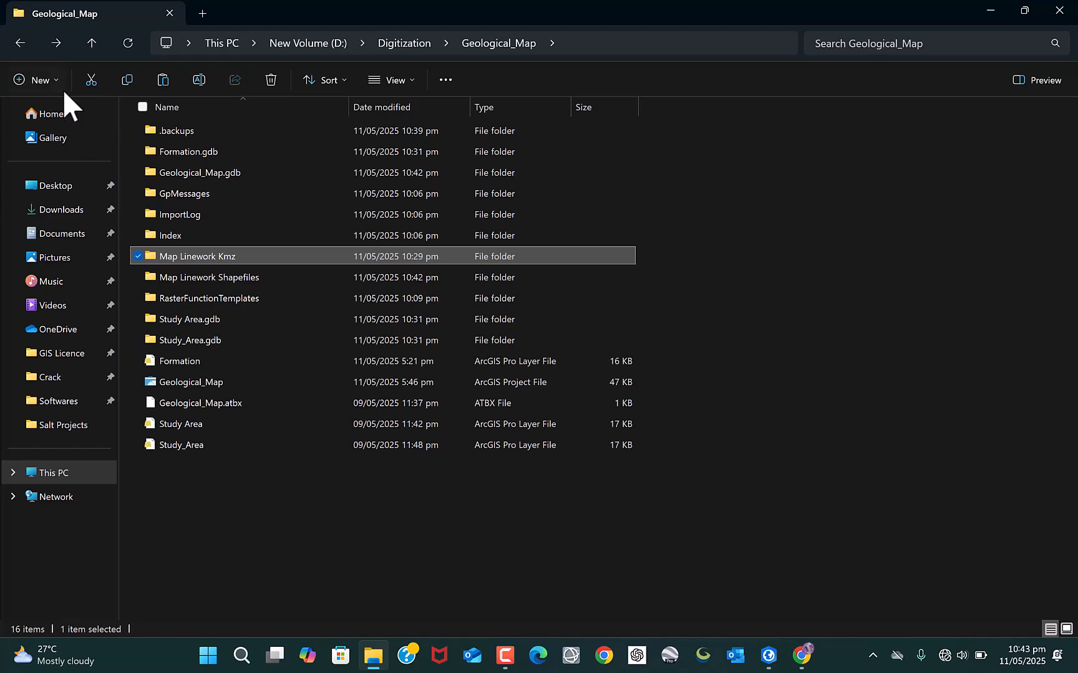
left_click(21, 41)
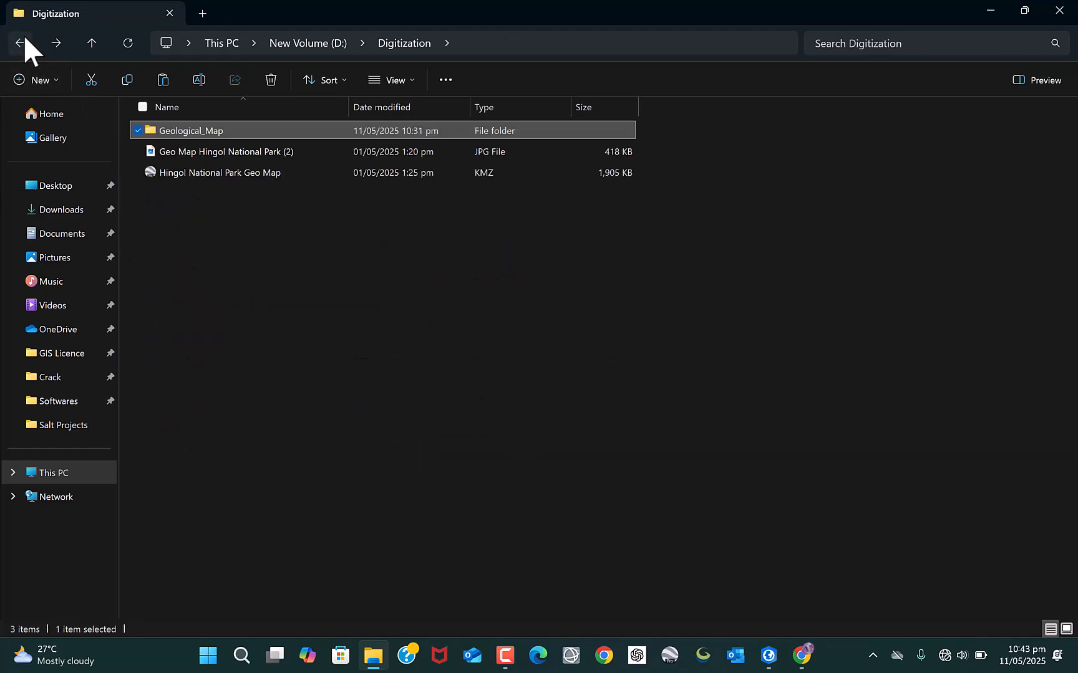
left_click(171, 152)
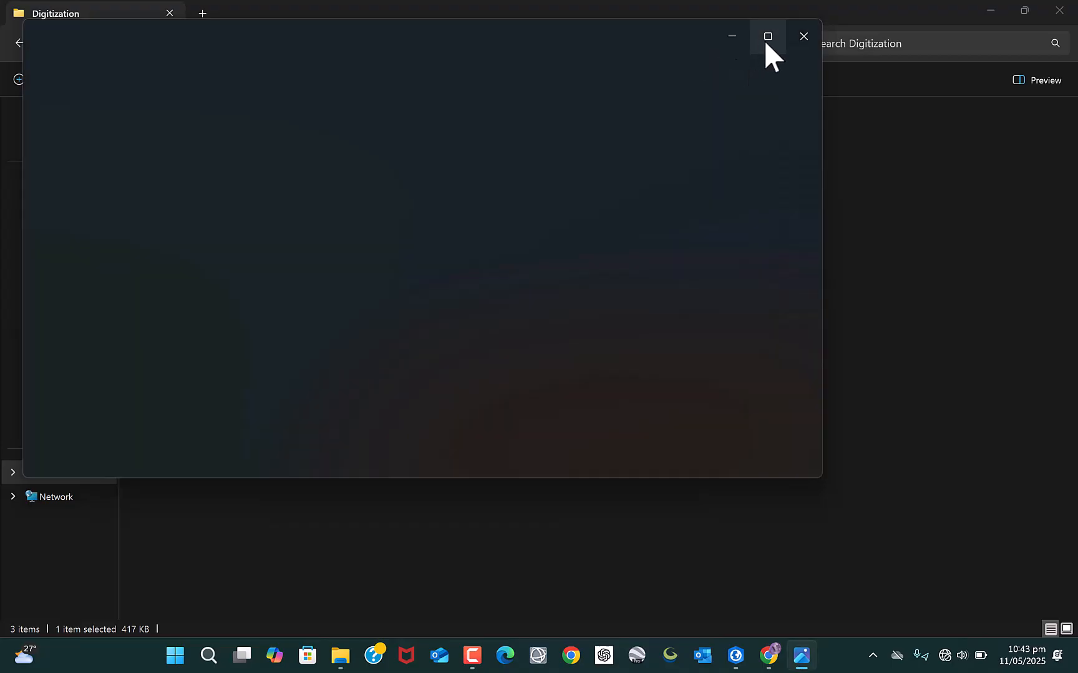
left_click(767, 37)
scroll(492, 514, "up", 4)
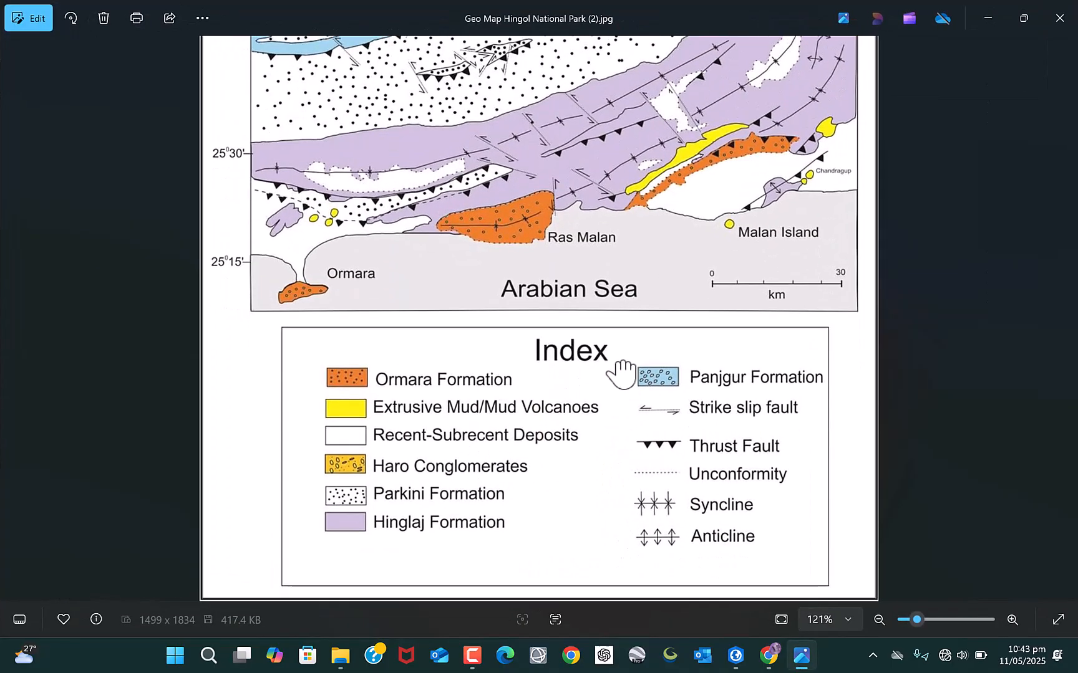
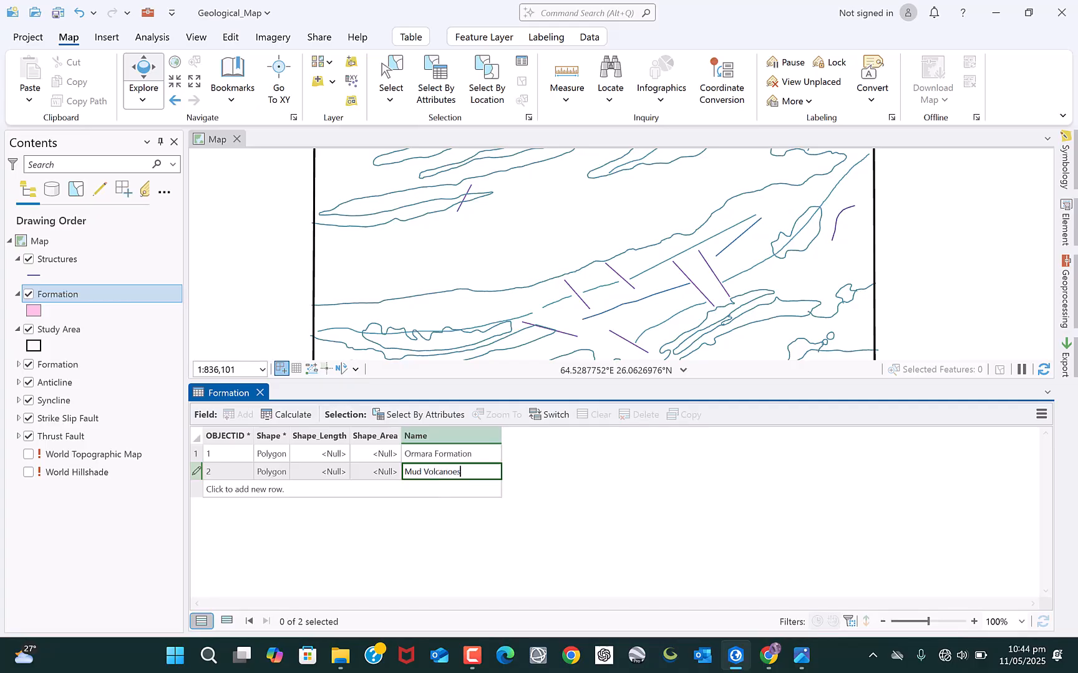
Commit the Mud Volcanoes row and add a row named Recent Deposits to the Formation table, consulting the map image's index.
key("Return")
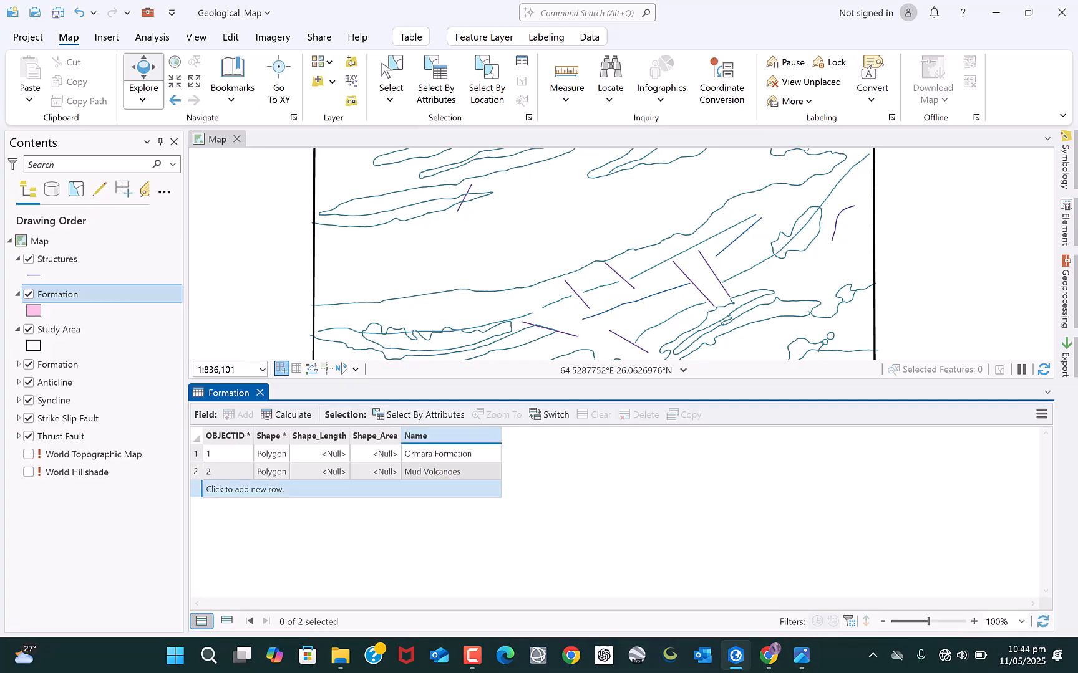
left_click(429, 492)
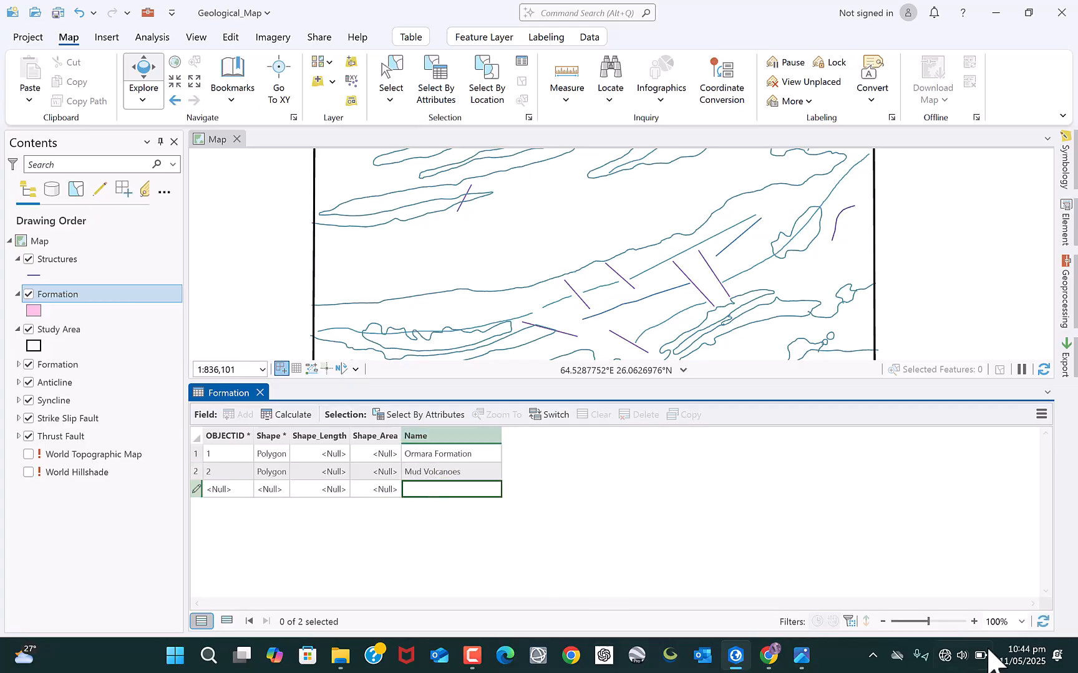
left_click(801, 652)
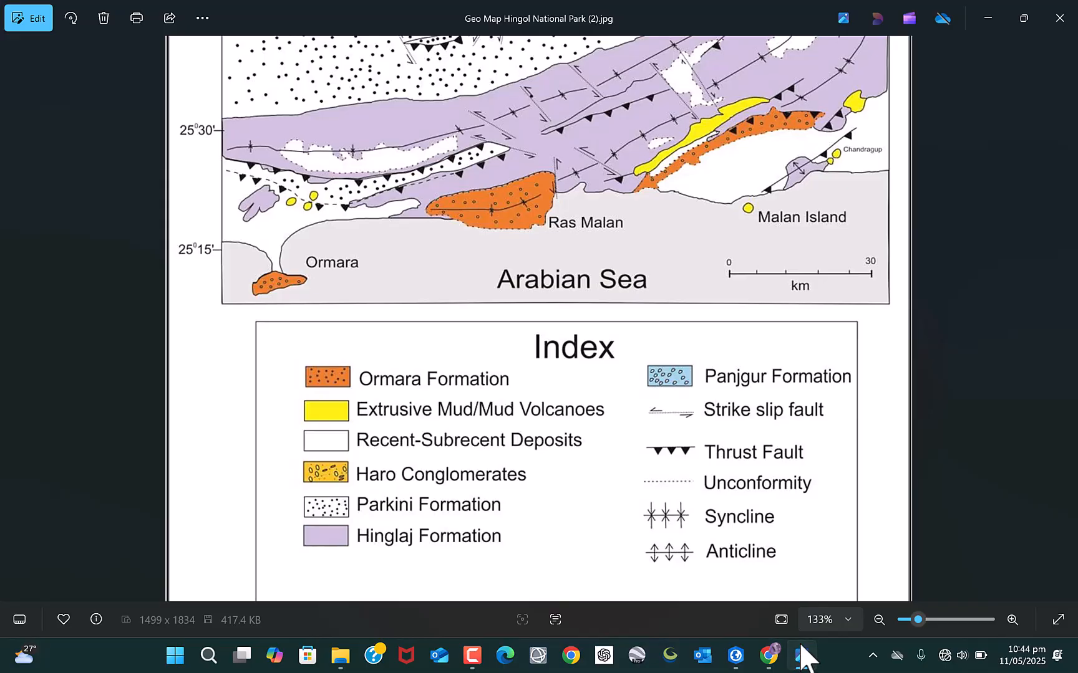
left_click(803, 655)
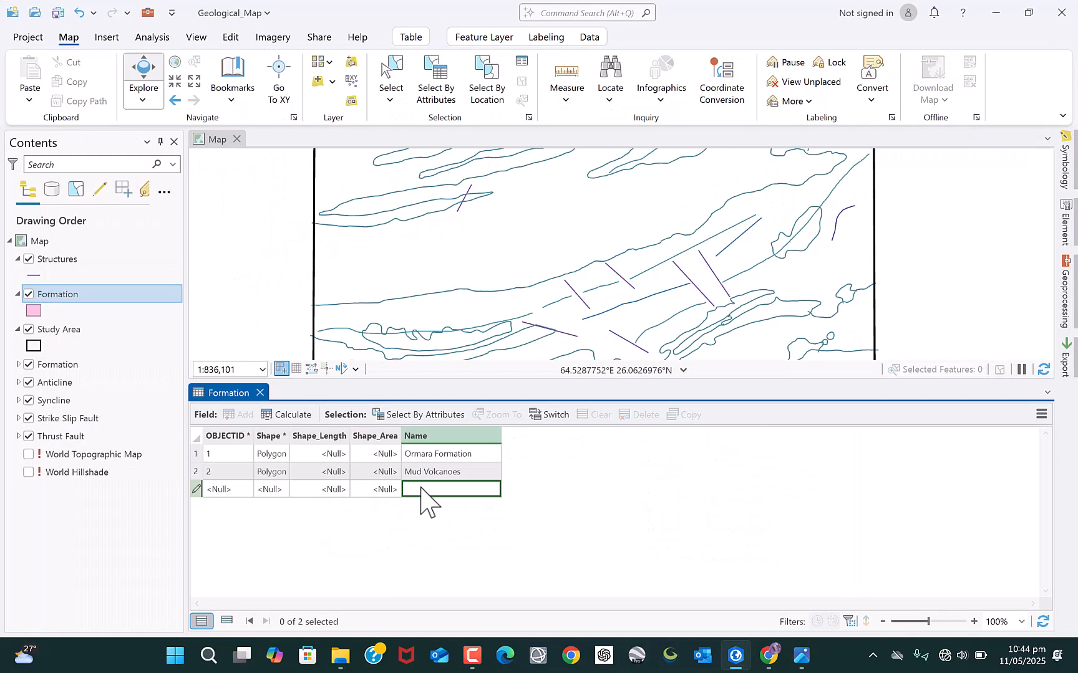
type("re")
key("Return")
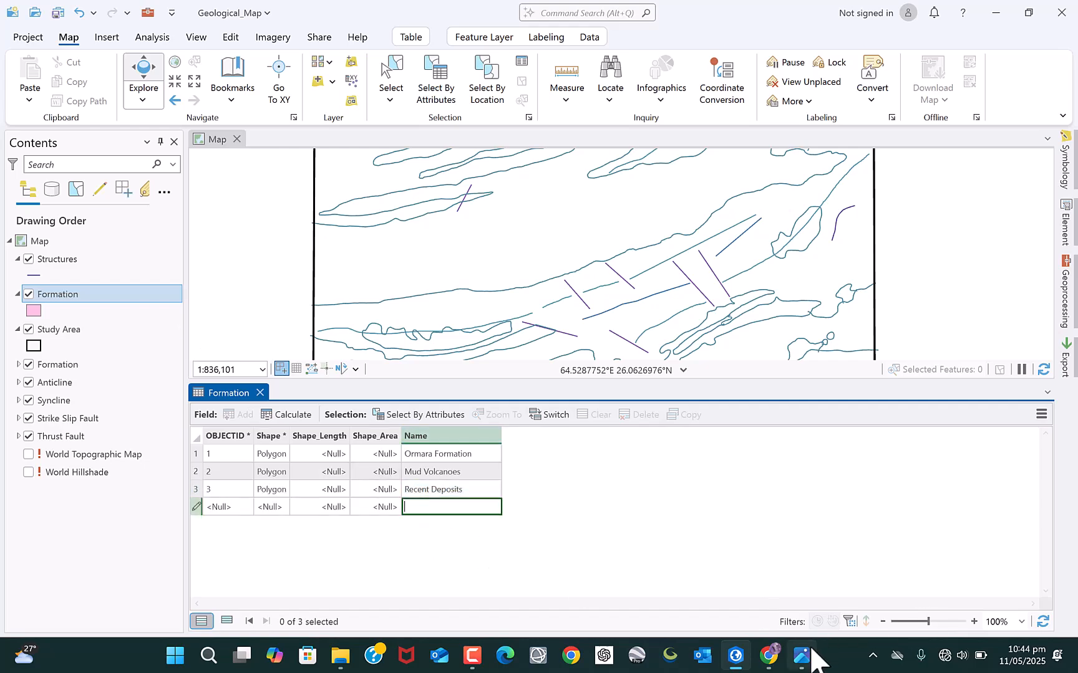
Consult the map image's index and add rows named Haro Conglomerates and Parkini Formation to the Formation table.
mouse_move(804, 655)
left_click(818, 617)
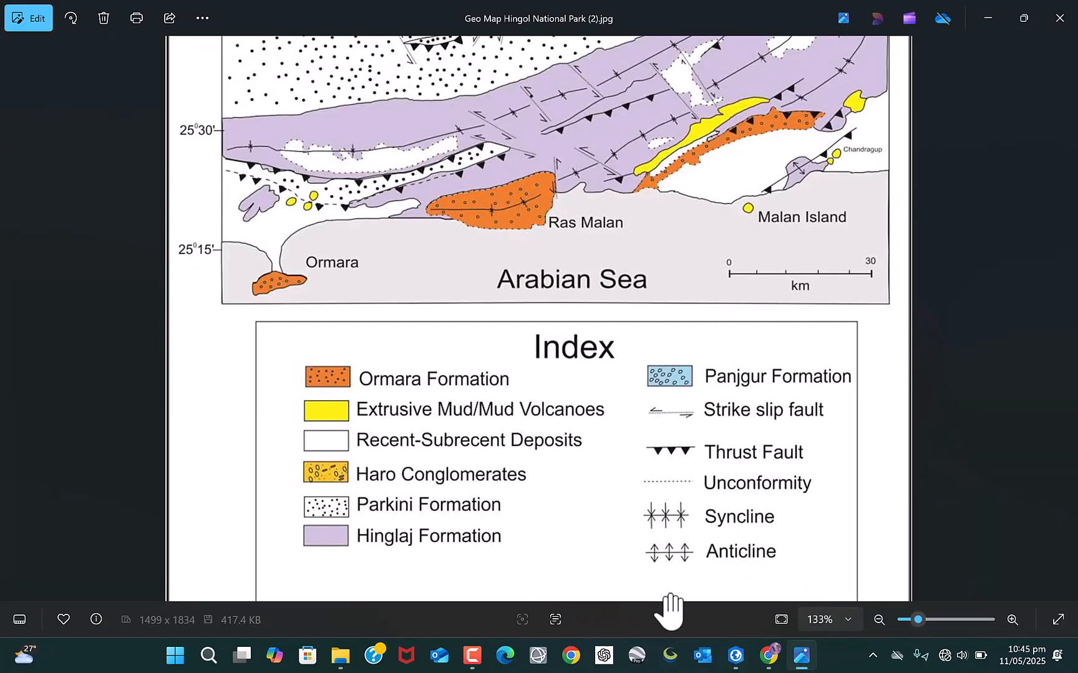
left_click(735, 653)
left_click(430, 507)
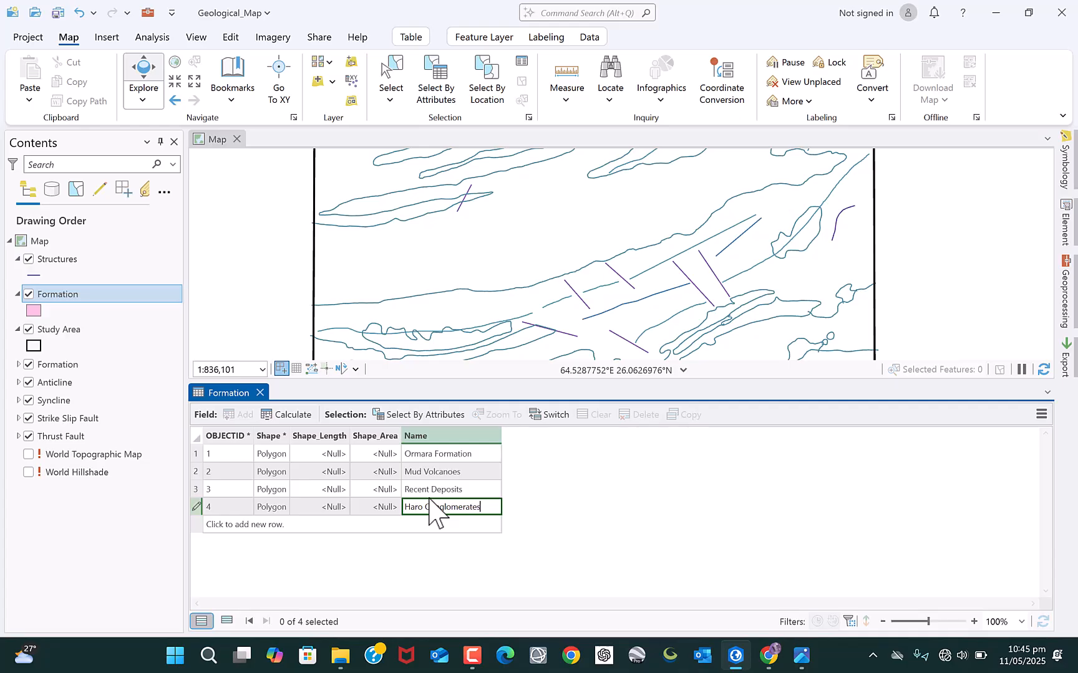
key("Return")
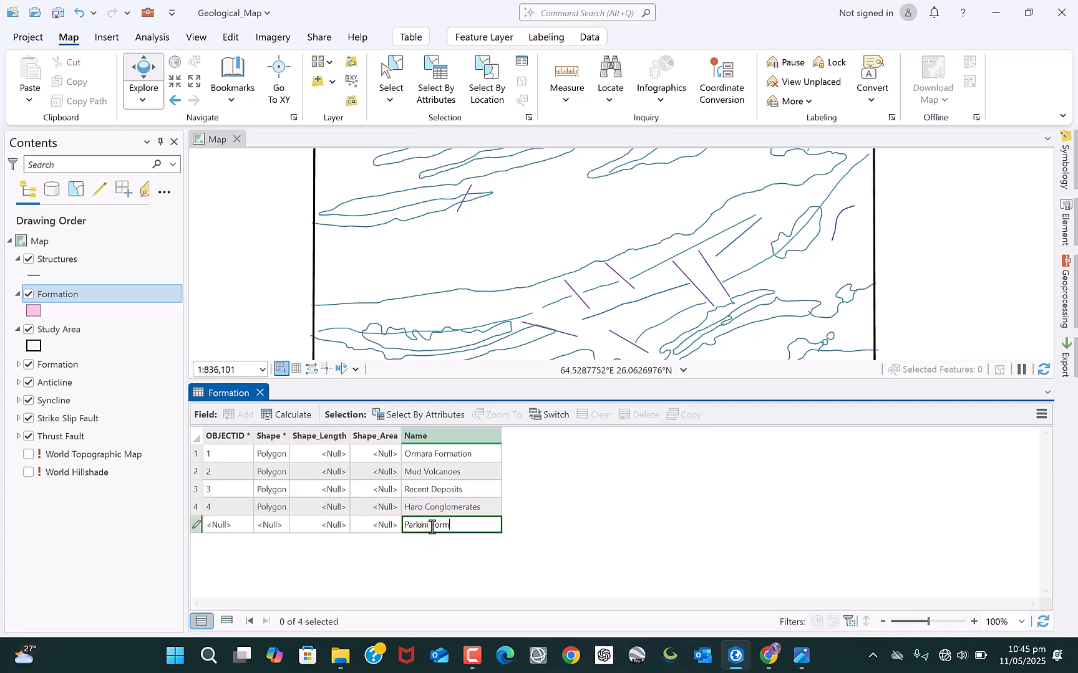
key("Return")
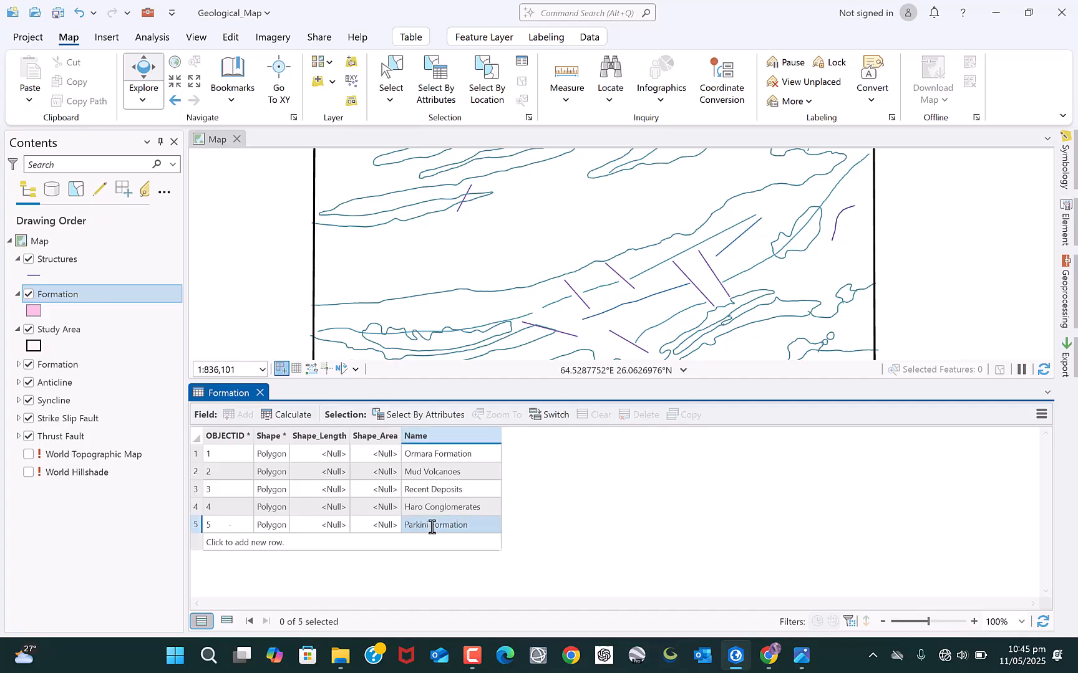
Add rows named Hinglaj Formation and Panjgur Formation to the Formation table, consulting the map image's index.
left_click(412, 542)
left_click(801, 655)
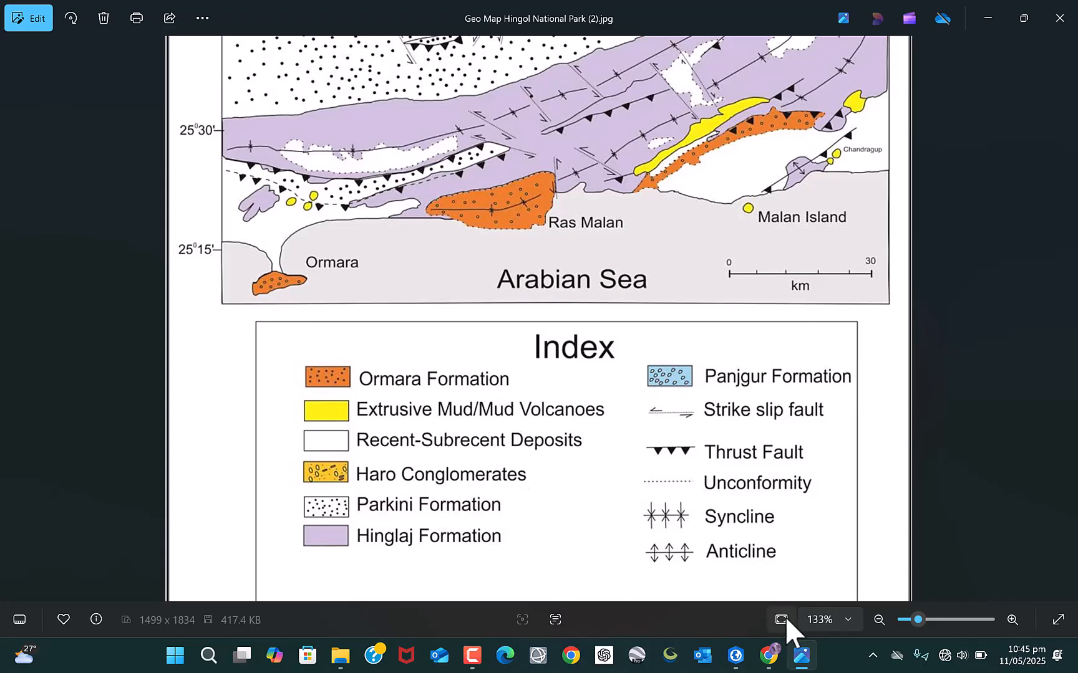
left_click(803, 649)
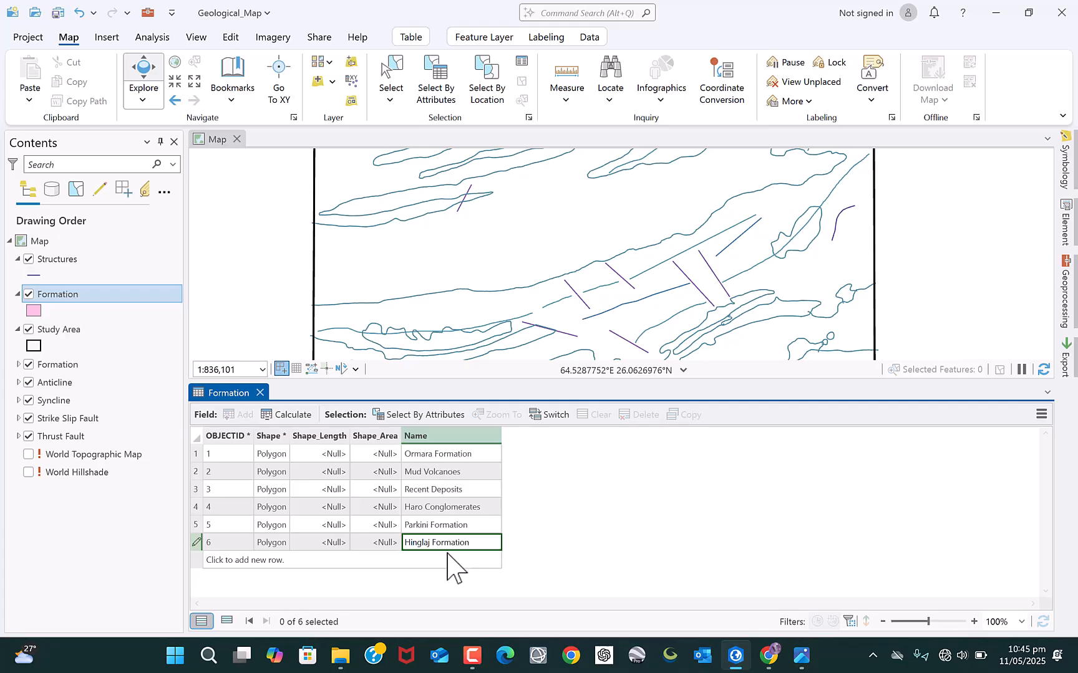
left_click(445, 557)
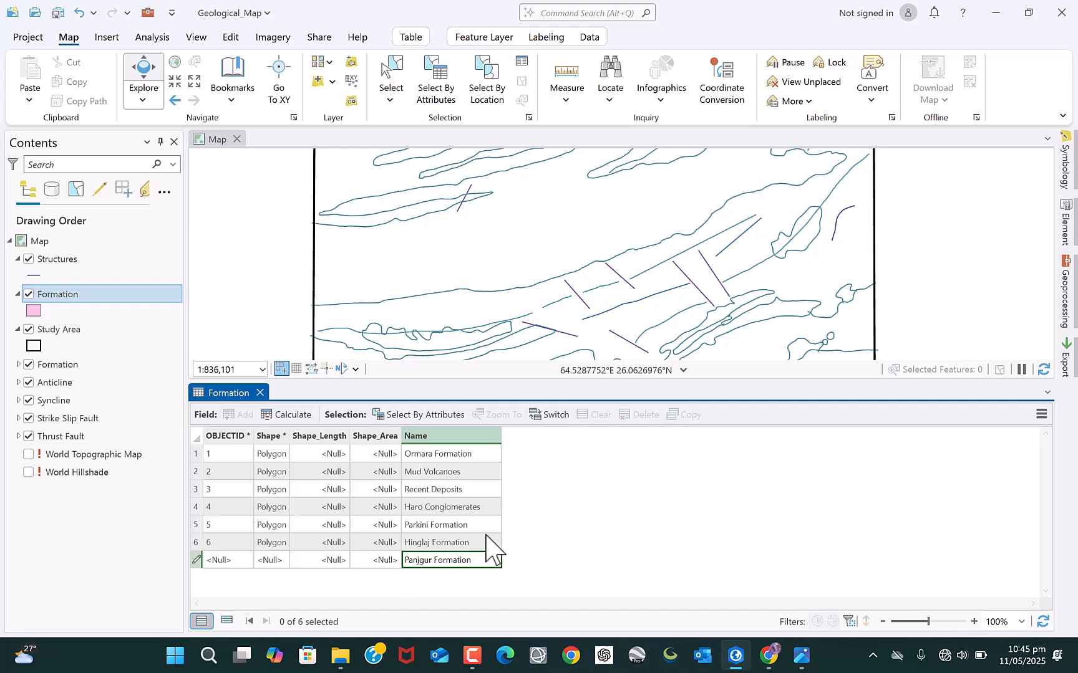
key("Return")
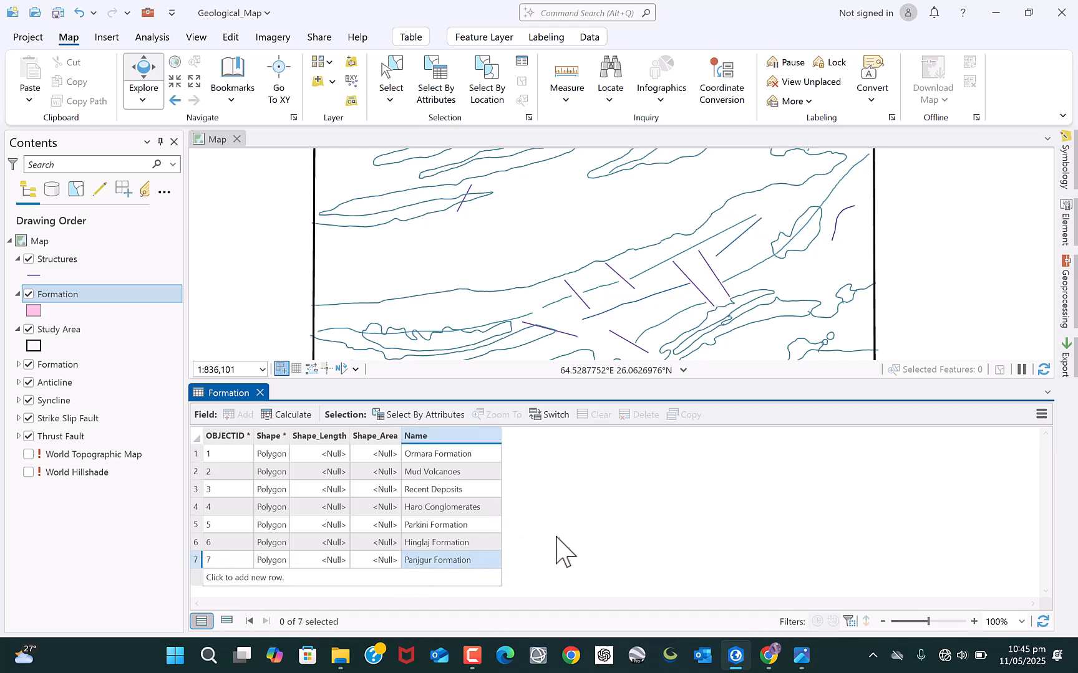
Check the formation names in the map image's index against the table entries, and minimize the image.
mouse_move(801, 655)
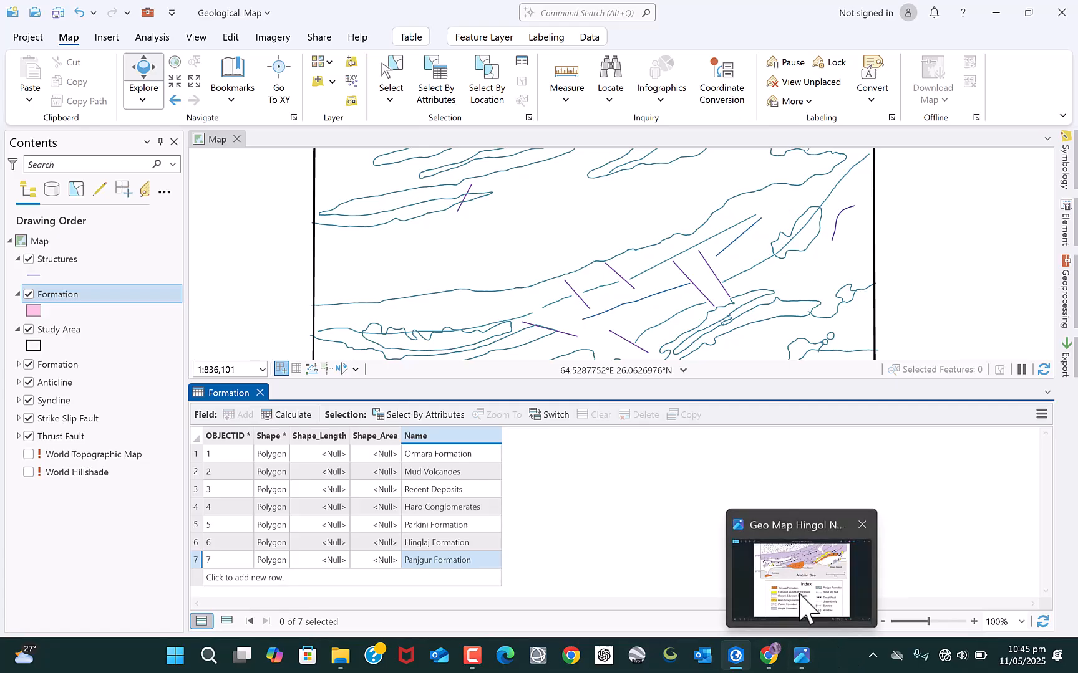
left_click(801, 608)
scroll(546, 477, "down", 1)
scroll(493, 500, "up", 1)
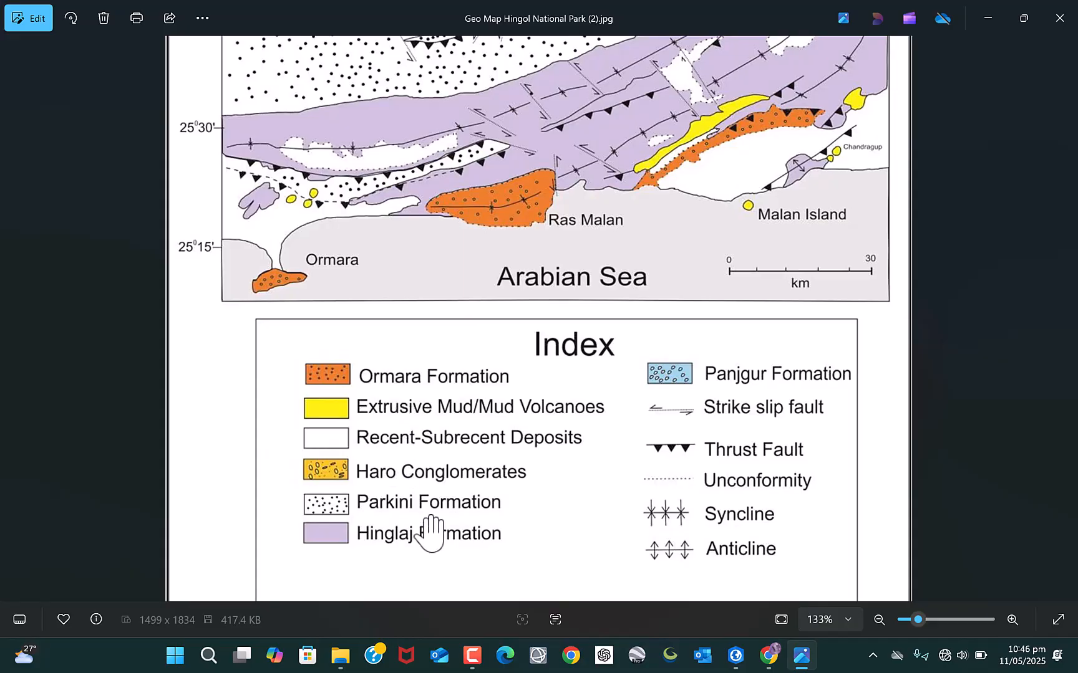
scroll(485, 535, "down", 2)
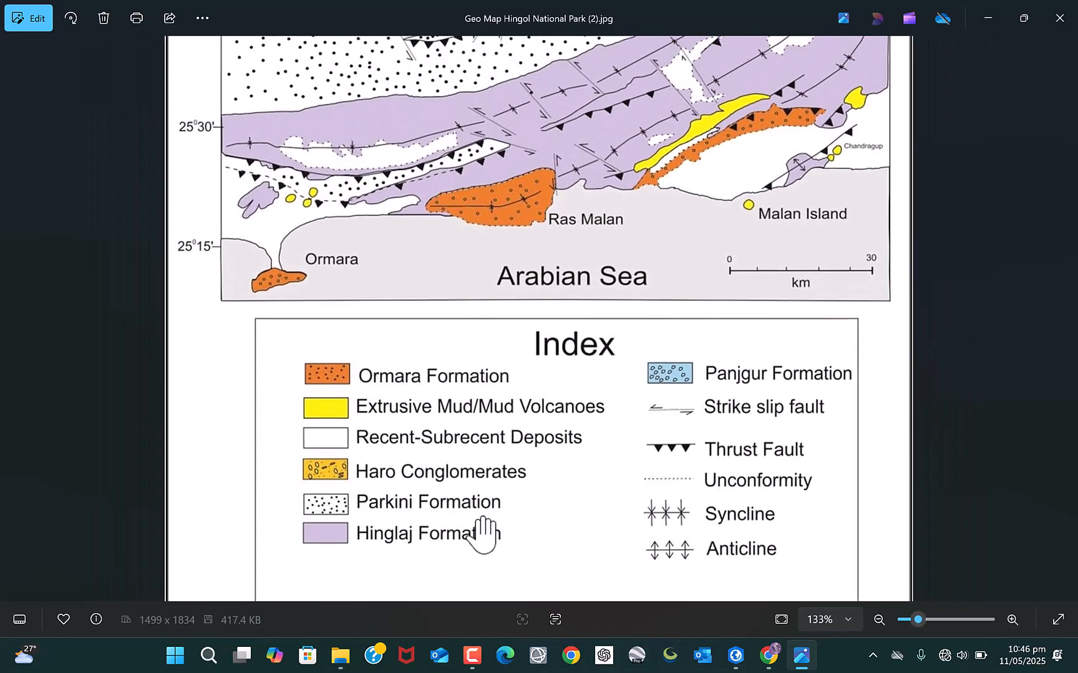
left_click(985, 18)
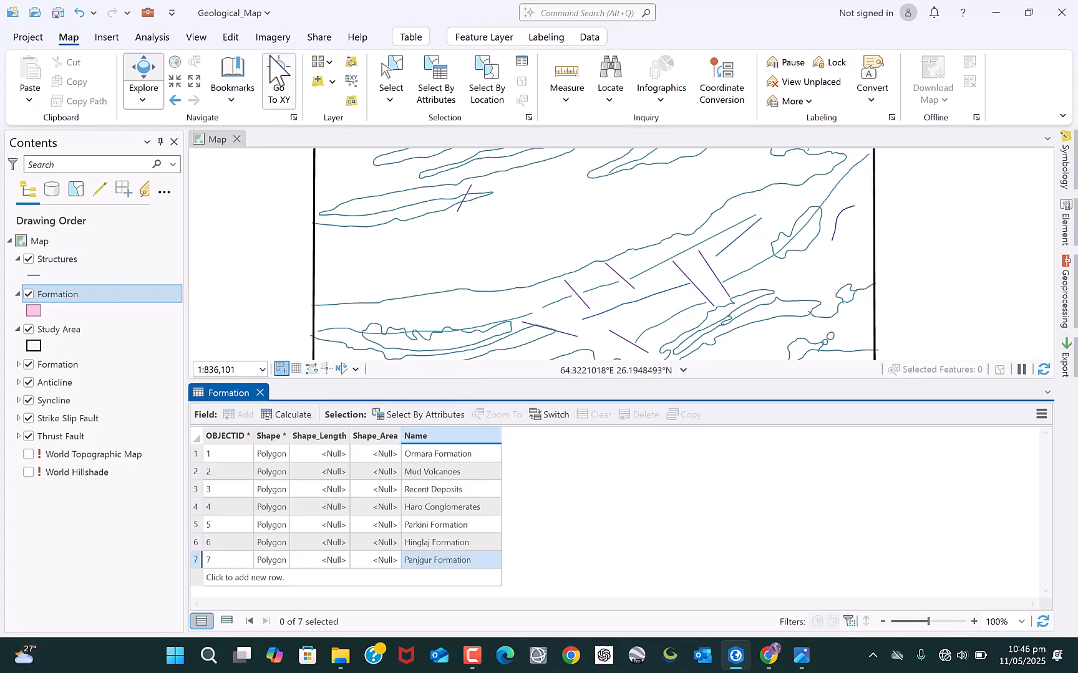
Save the edits to the Formation table, close the table and save the project.
left_click(230, 39)
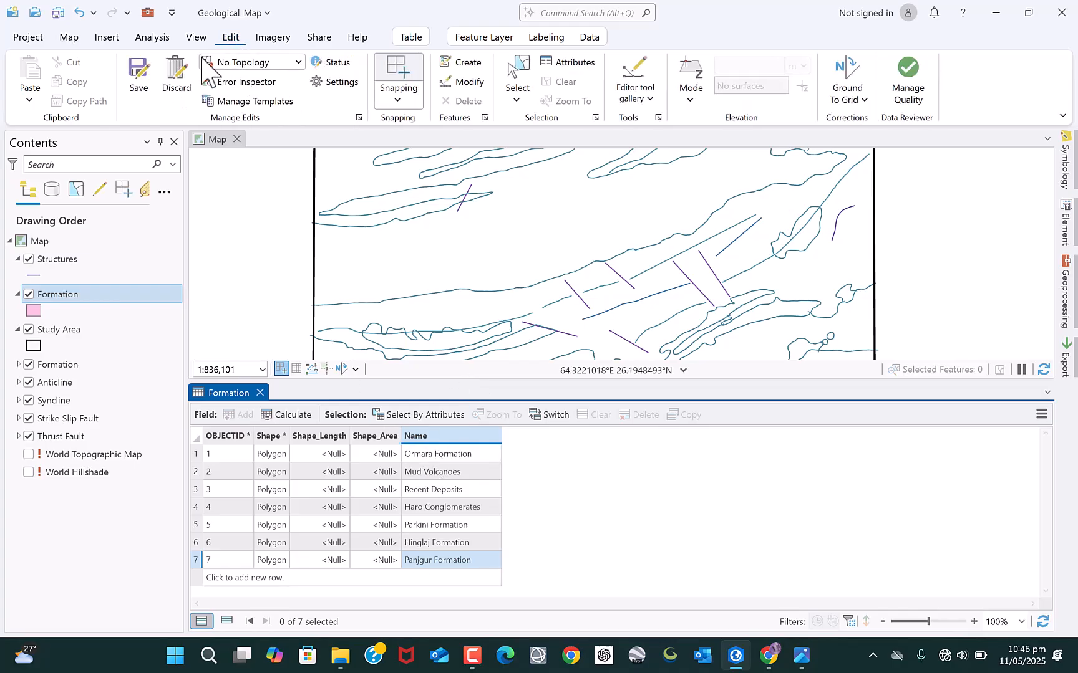
left_click(139, 80)
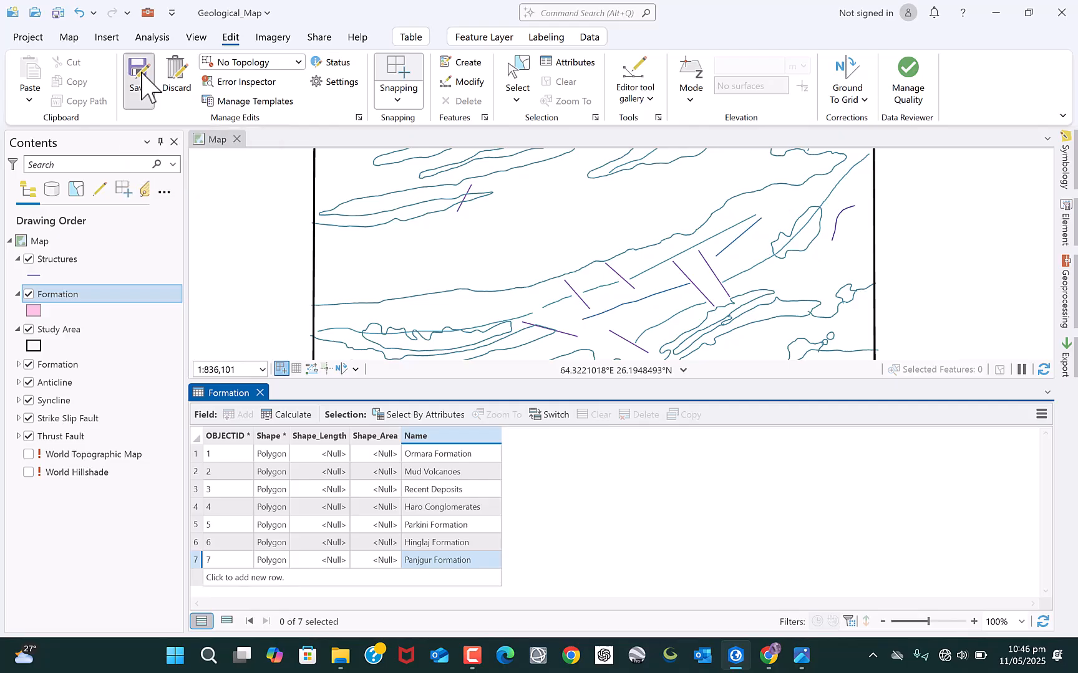
left_click(550, 351)
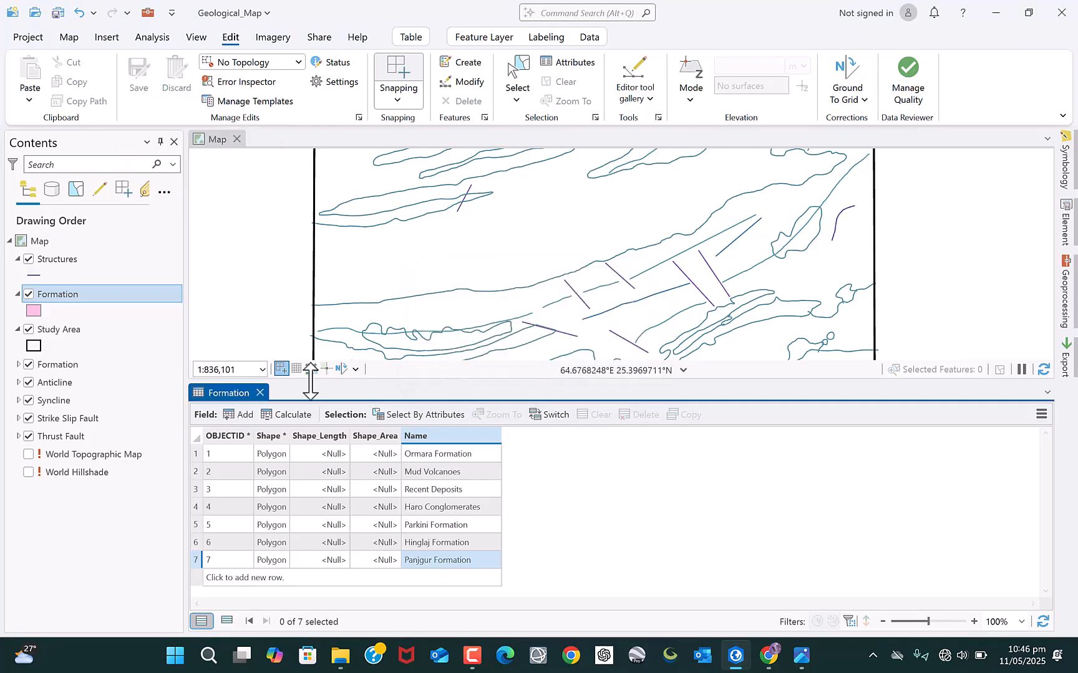
left_click(260, 393)
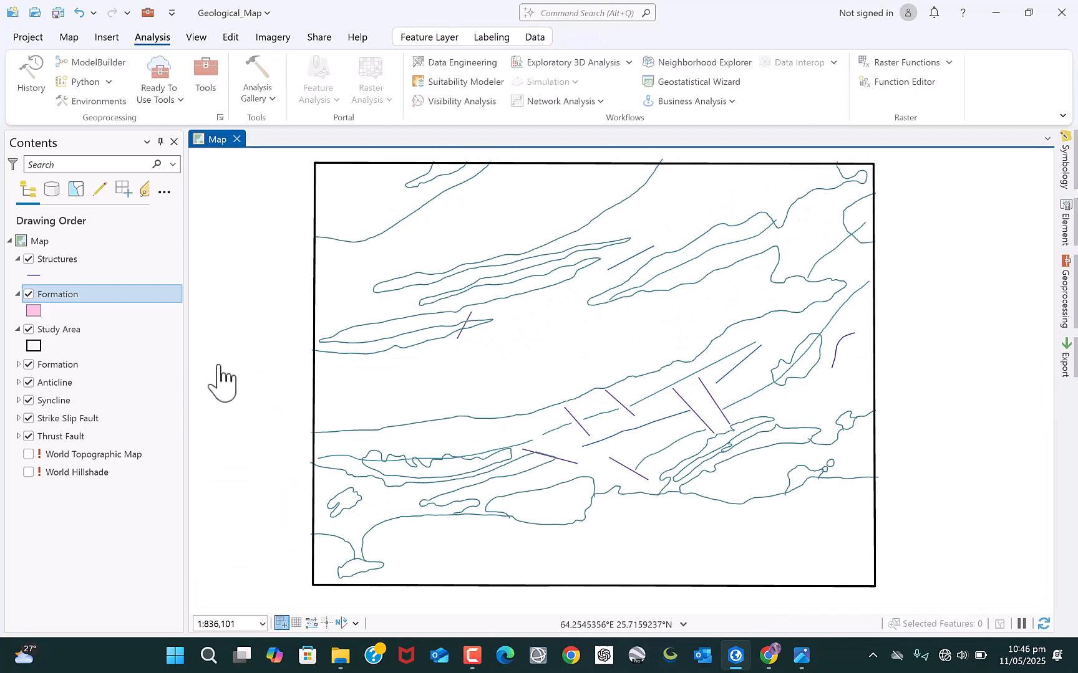
left_click(58, 12)
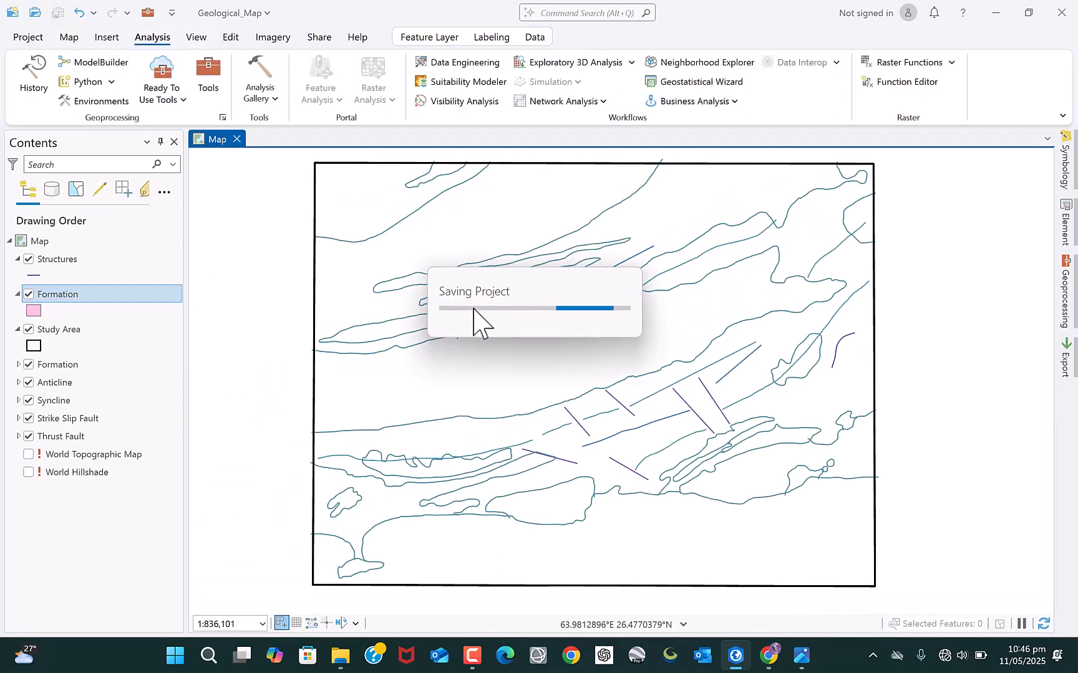
Symbolize the Formation polygon layer with Unique Values on the Name field and exclude the all other values class.
left_click_drag(423, 291, 440, 284)
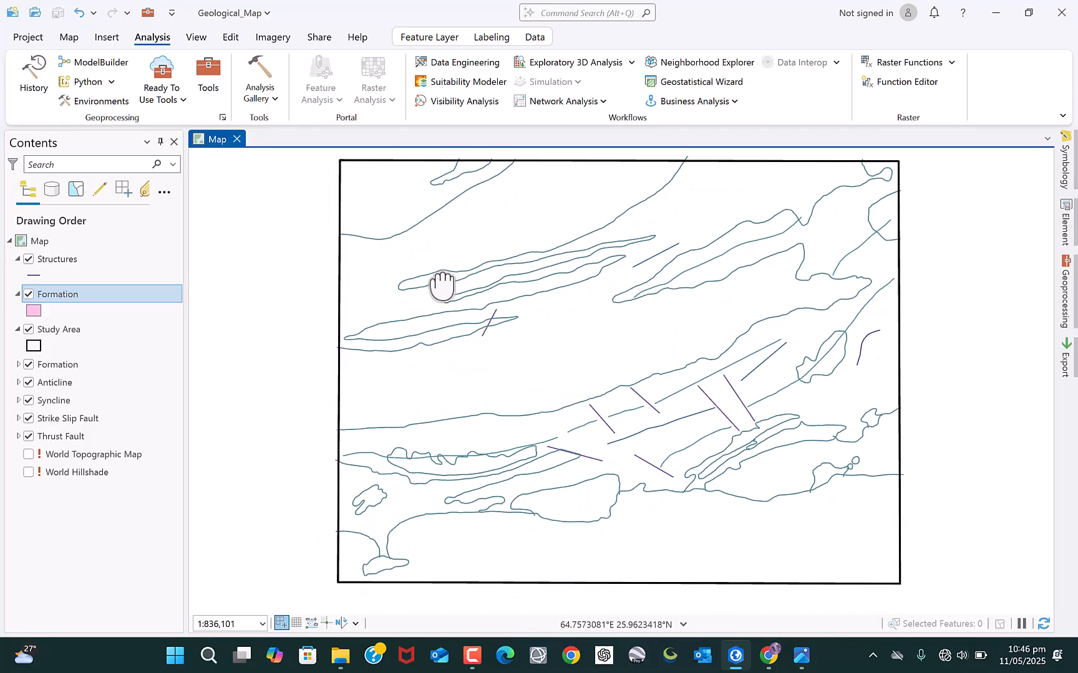
right_click(68, 296)
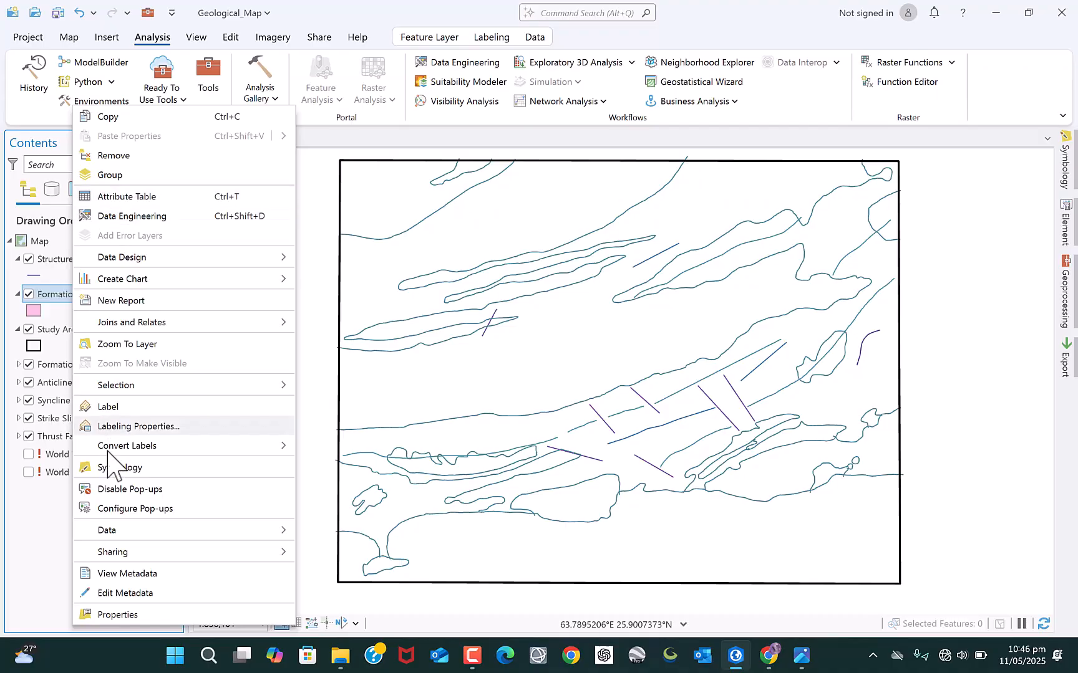
left_click(119, 467)
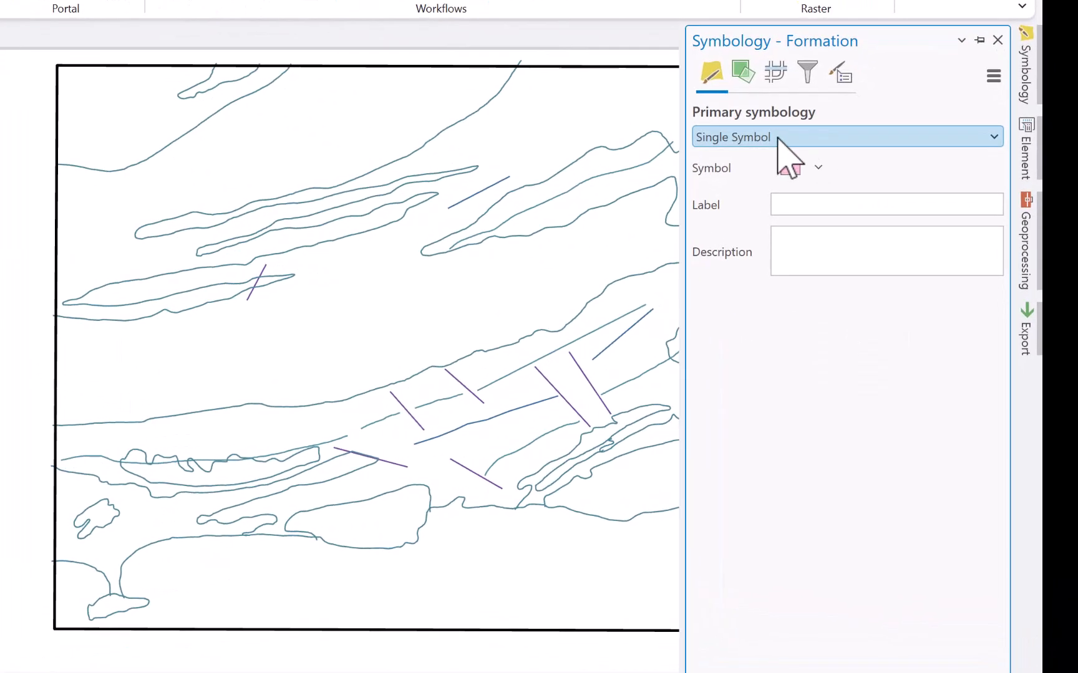
left_click(782, 139)
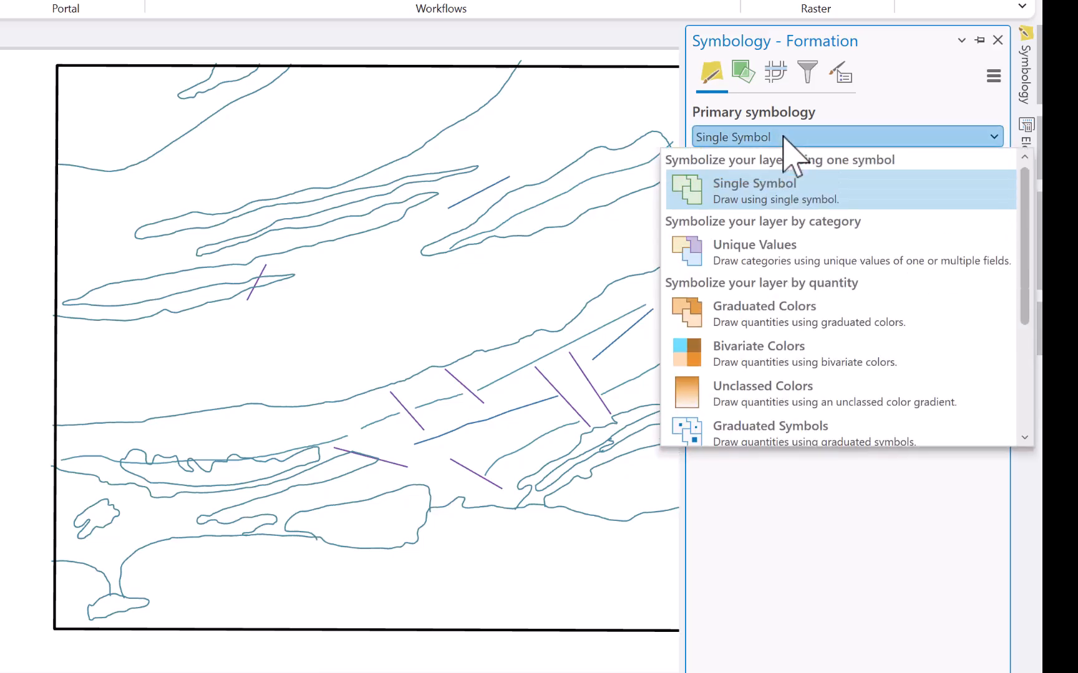
left_click(780, 268)
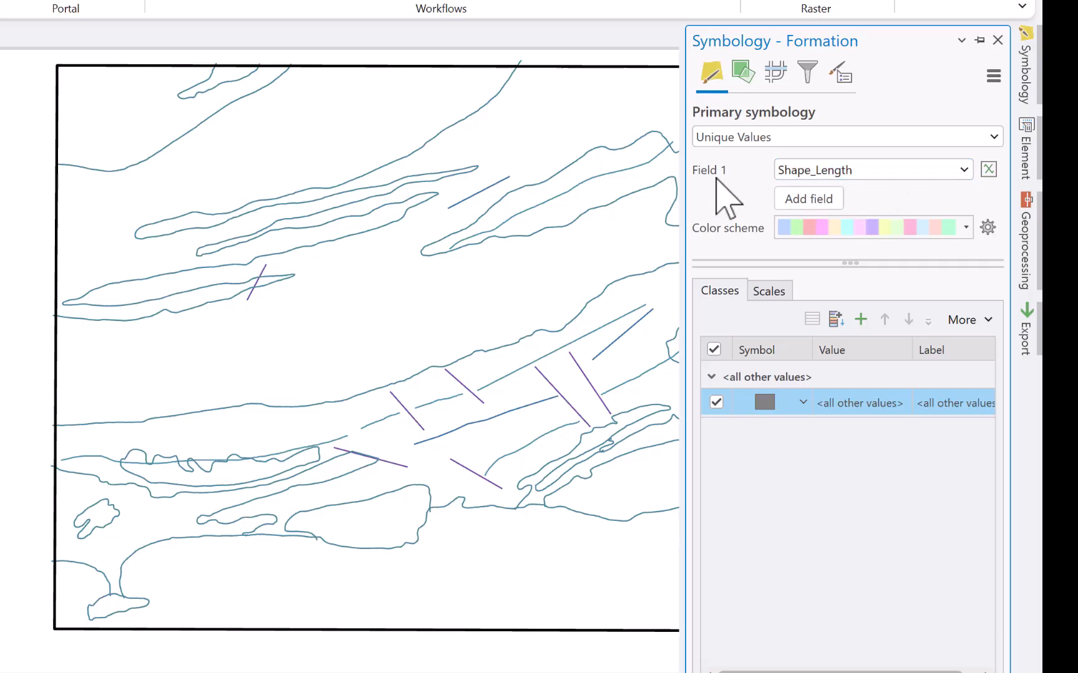
left_click(812, 172)
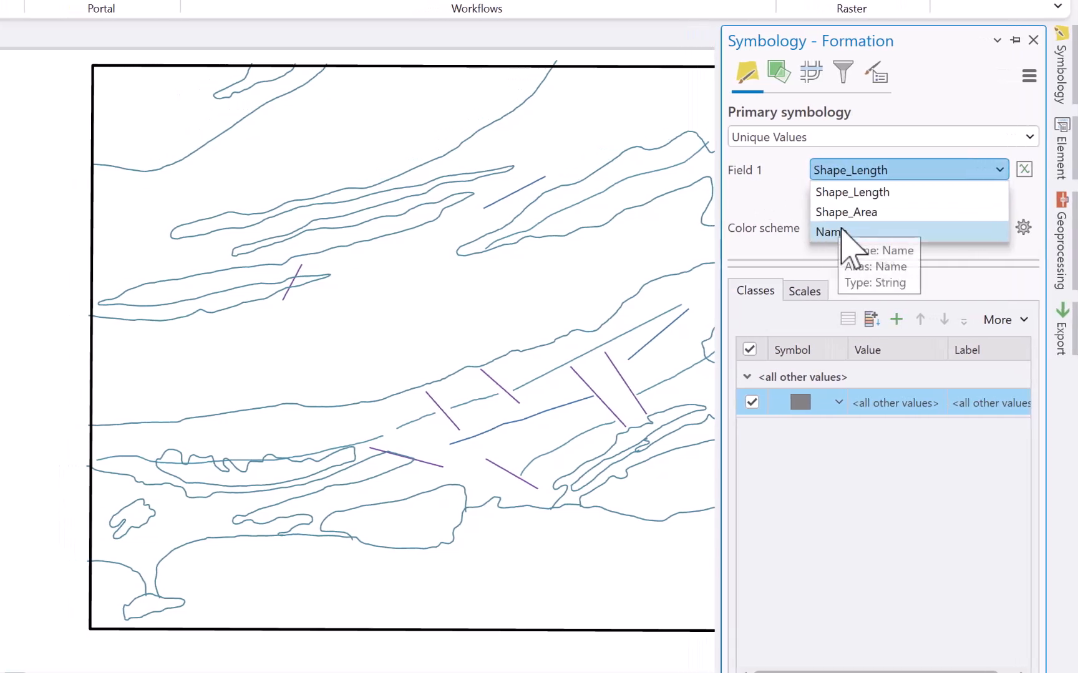
left_click(846, 232)
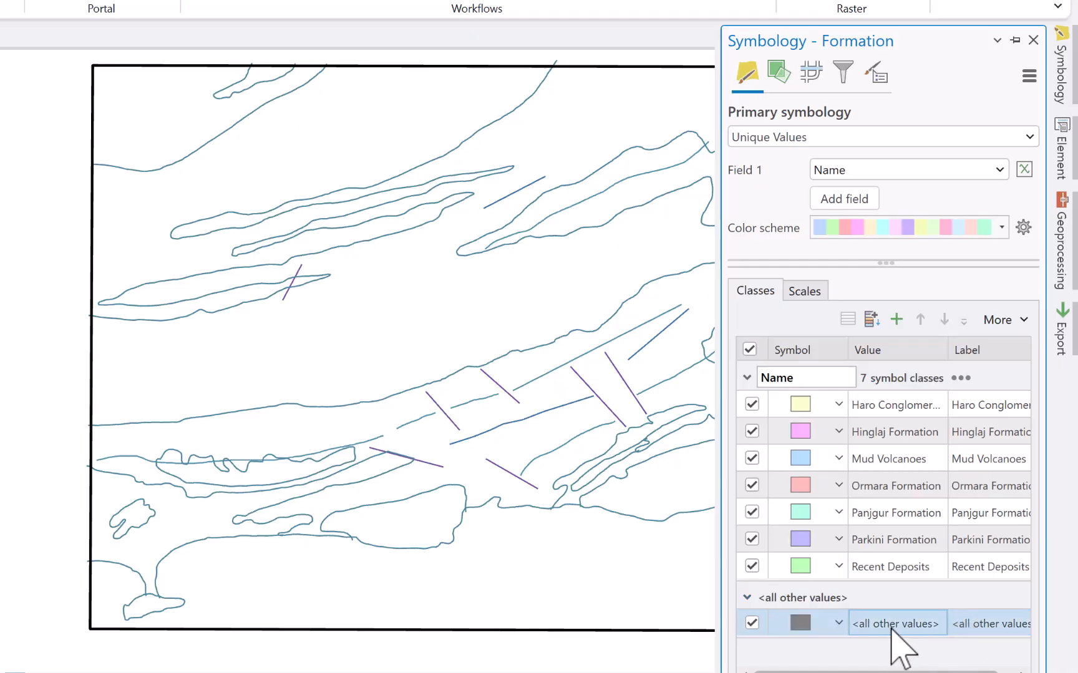
left_click(998, 321)
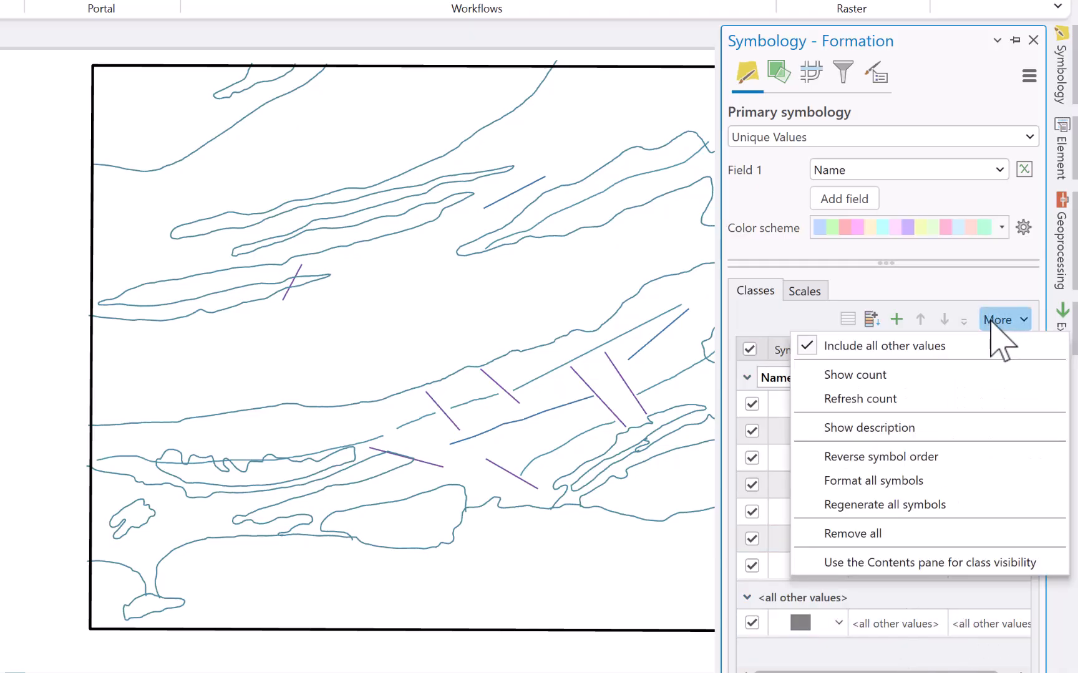
left_click(912, 346)
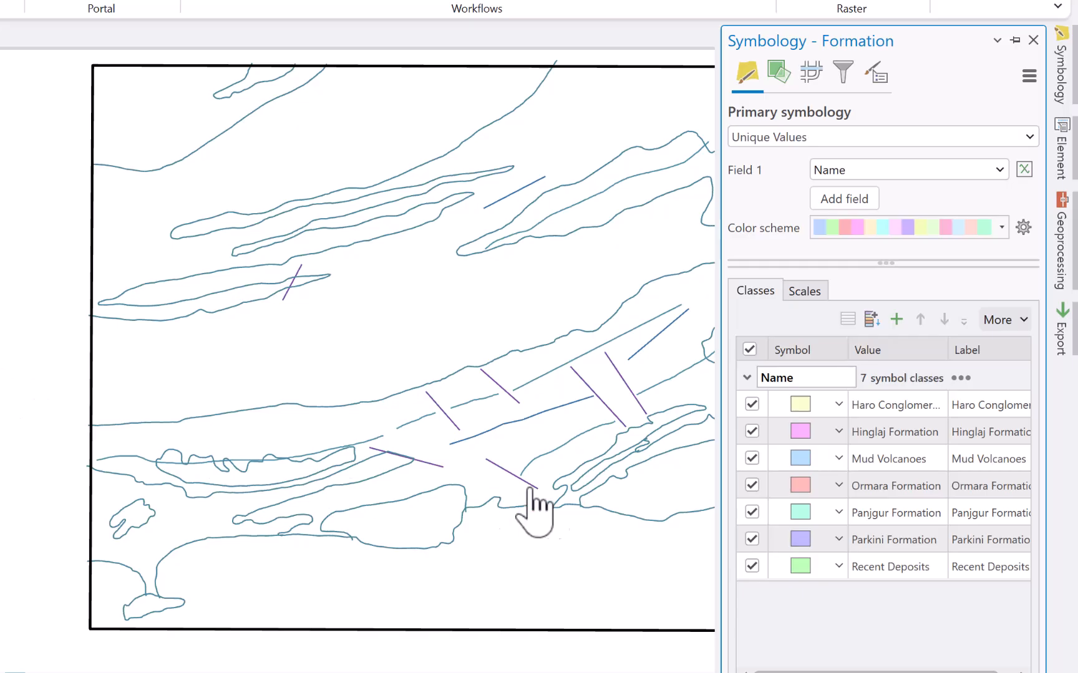
Move the Recent Deposits class to the start of the Formation layer's symbol class list.
left_click(905, 573)
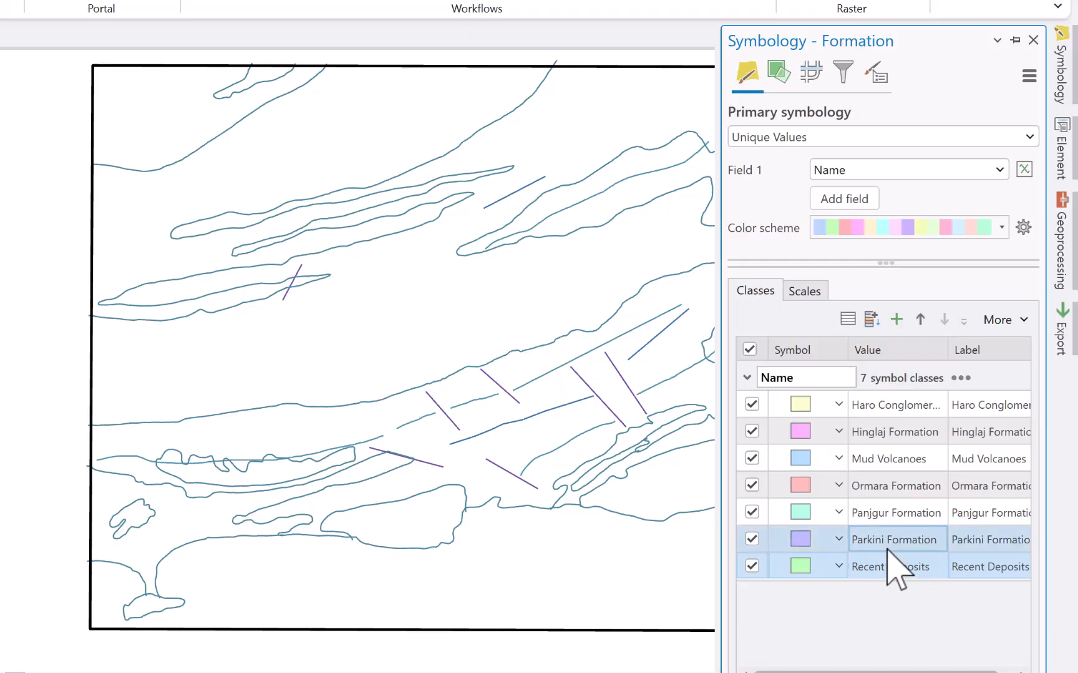
left_click(895, 485, "ctrl")
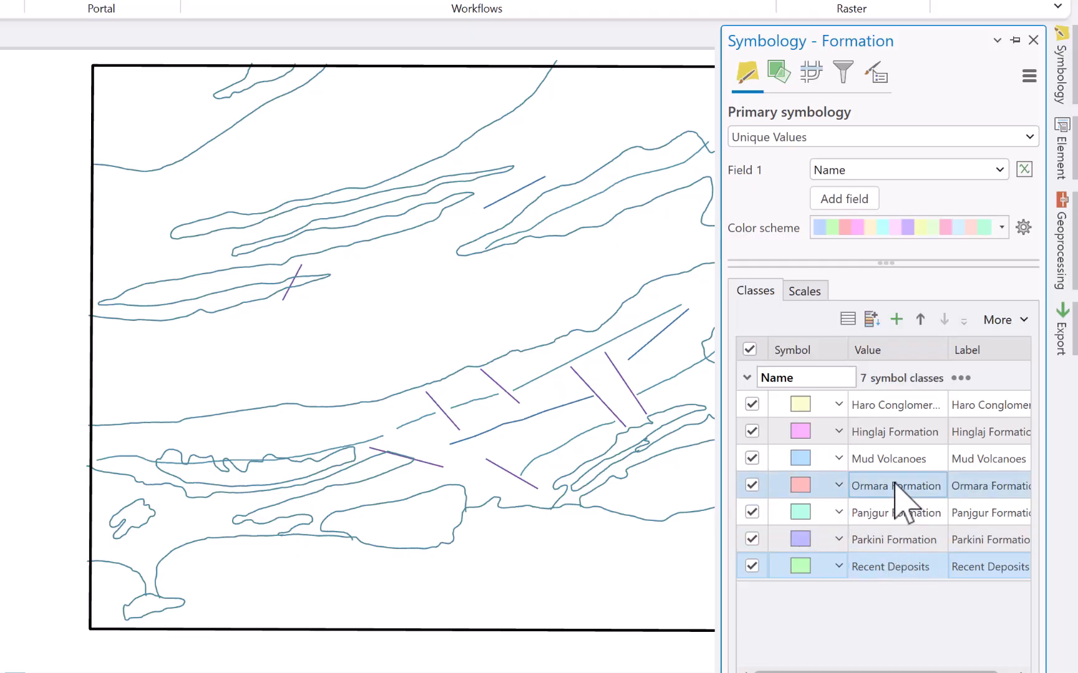
left_click(894, 483)
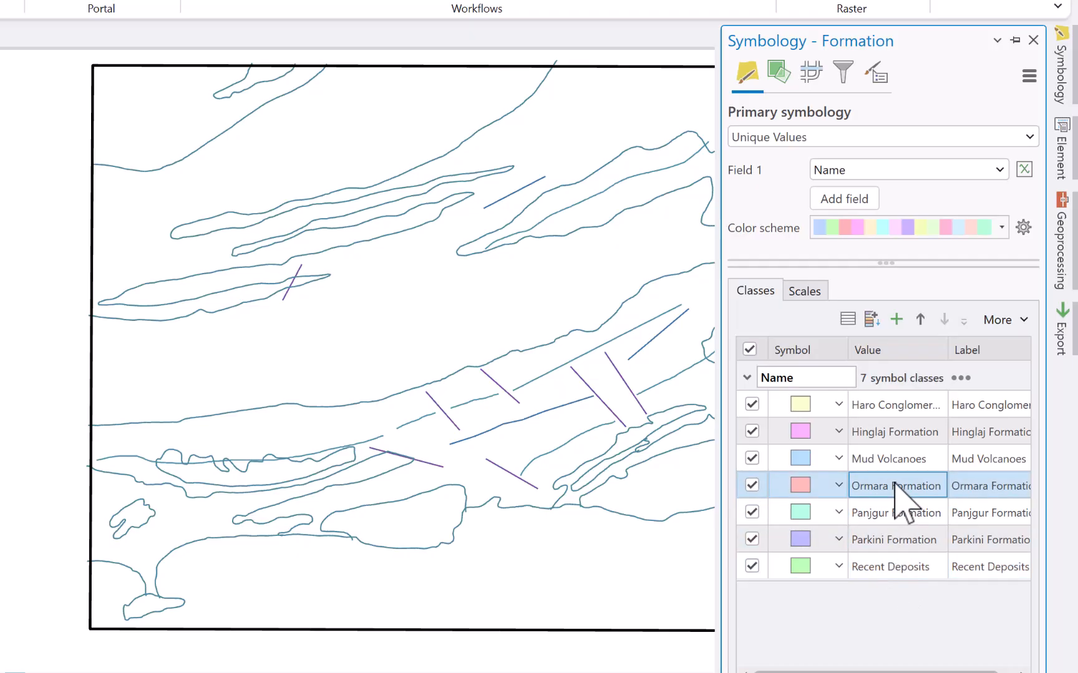
left_click(887, 568)
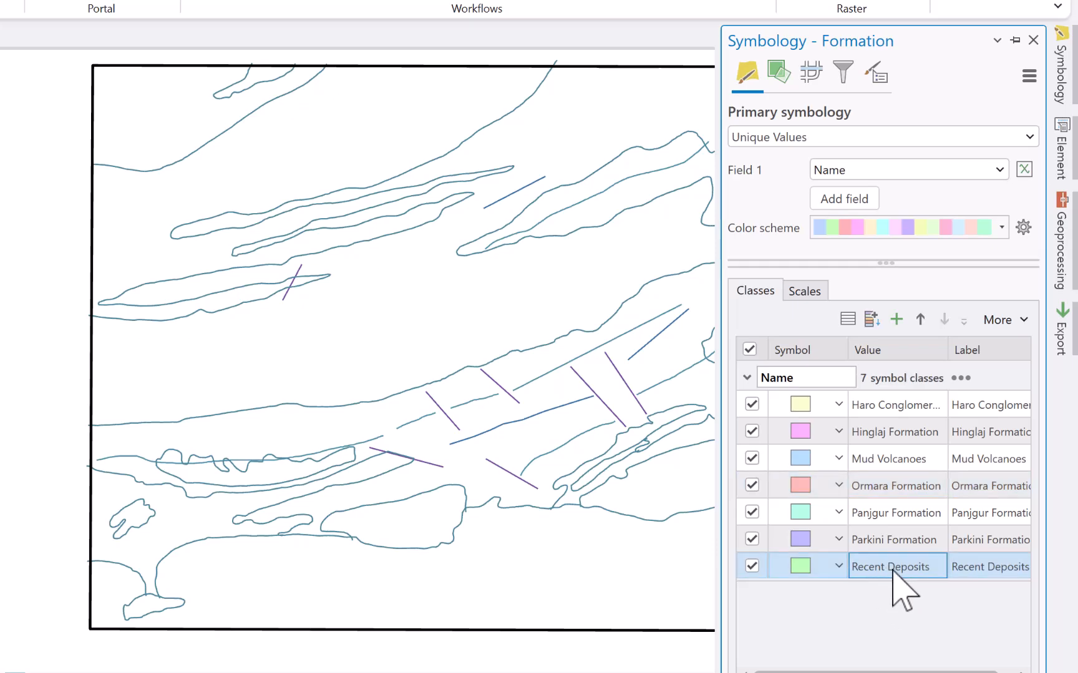
left_click(921, 320)
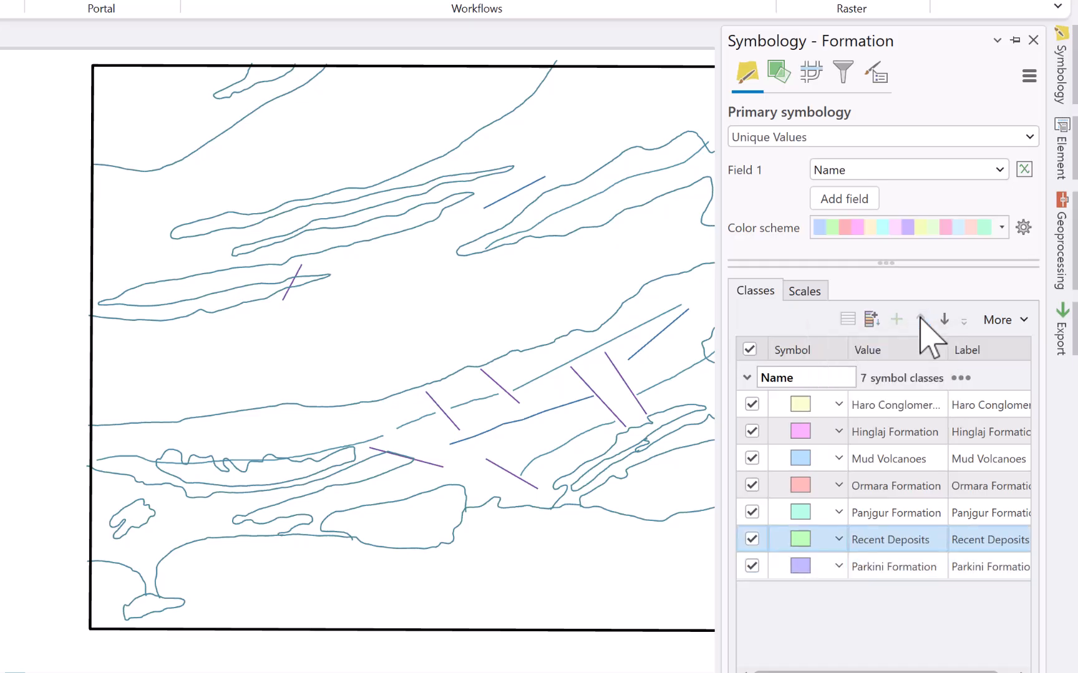
left_click(920, 320)
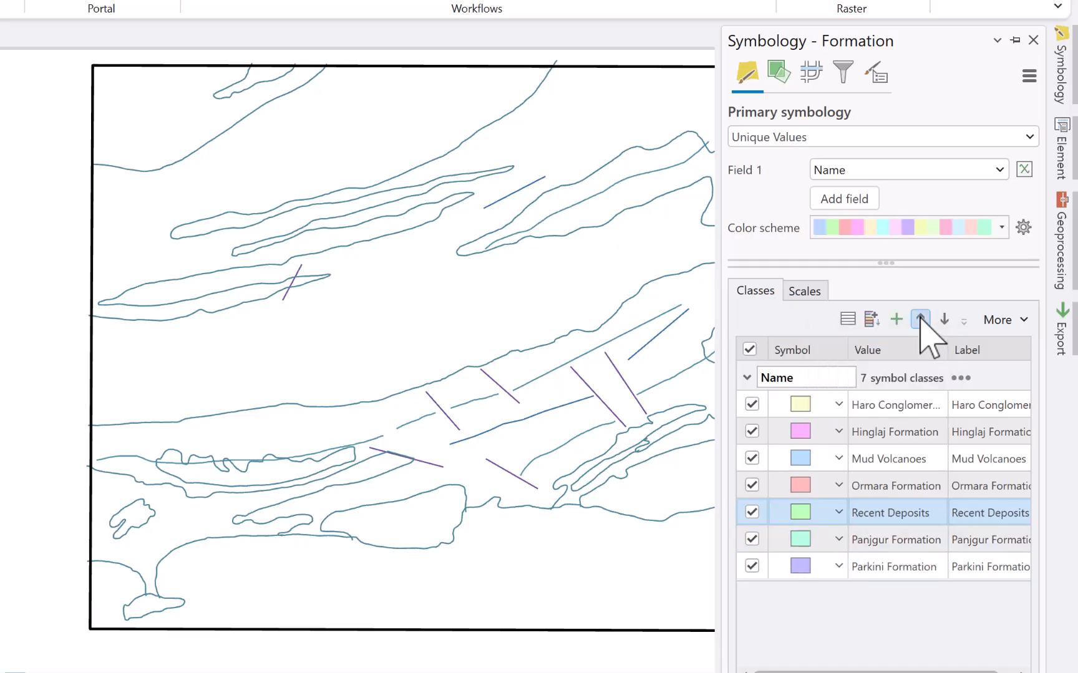
left_click(920, 319)
left_click(920, 320)
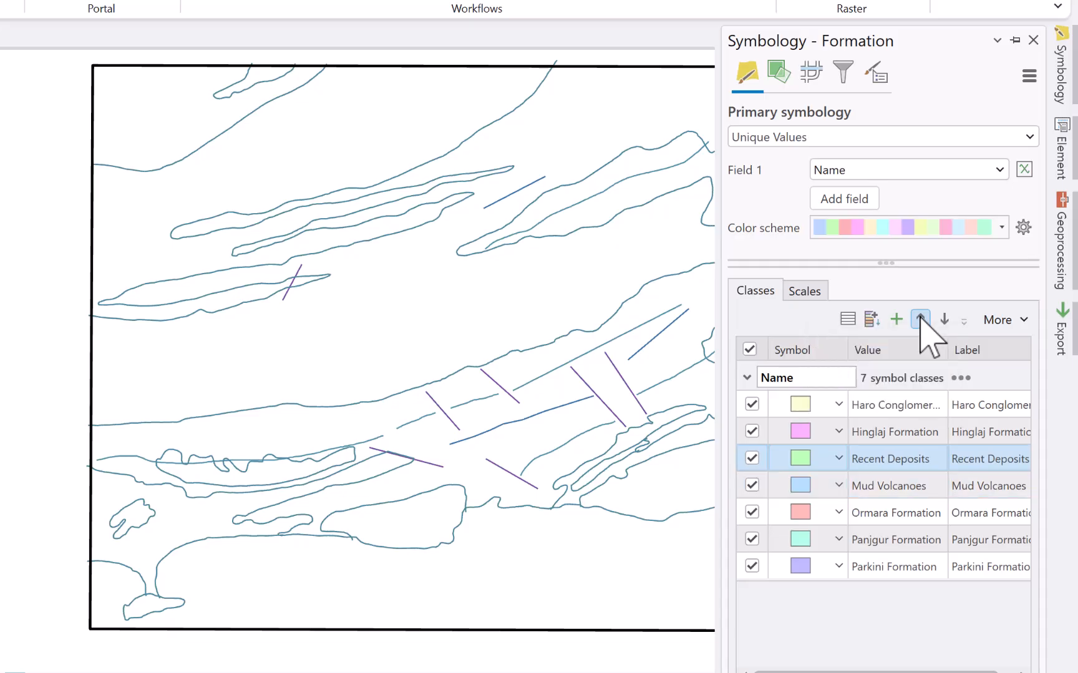
left_click(885, 459)
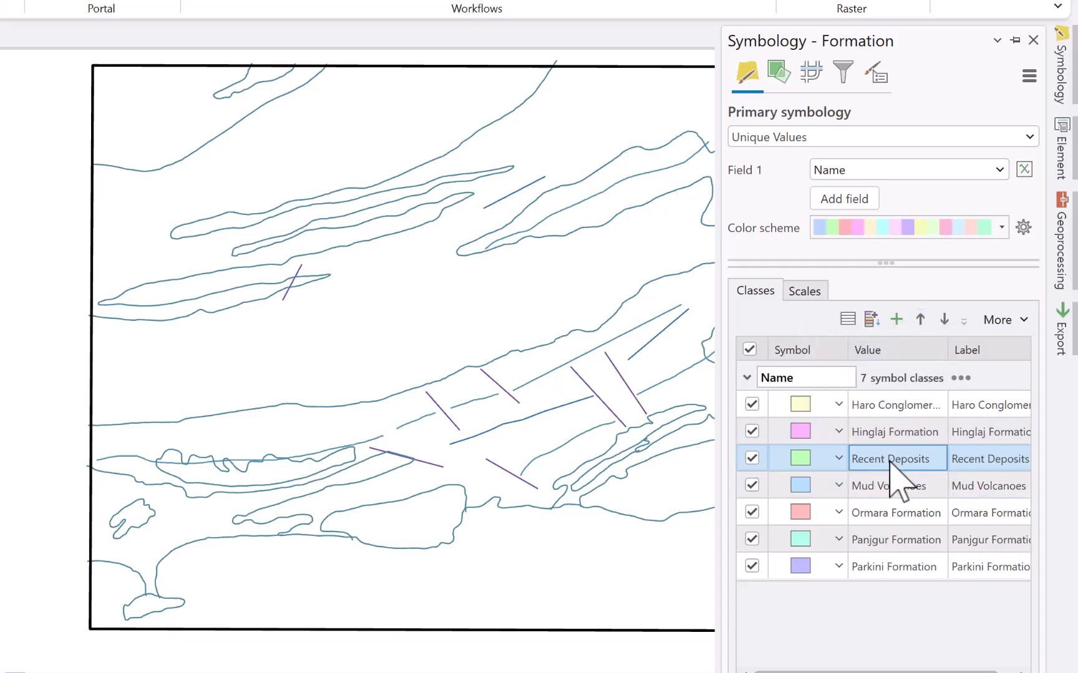
left_click_drag(878, 459, 890, 410)
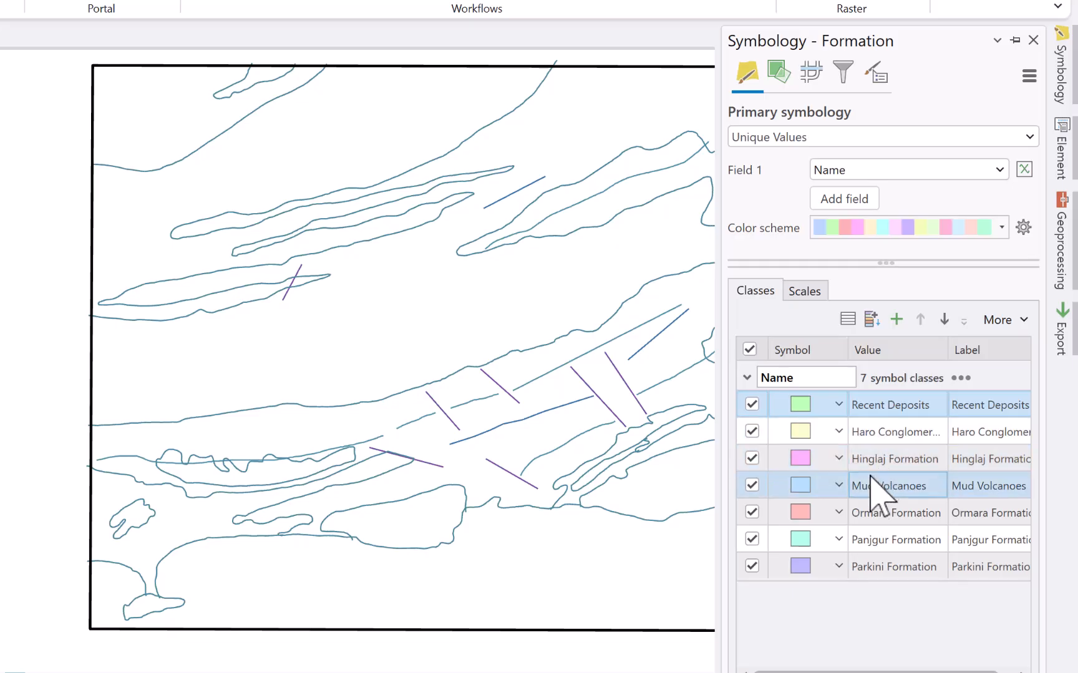
Reorder the symbol classes so Mud Volcanoes and Ormara Formation directly follow Recent Deposits.
left_click_drag(886, 490, 872, 439)
left_click_drag(890, 513, 873, 465)
left_click(892, 513, "ctrl")
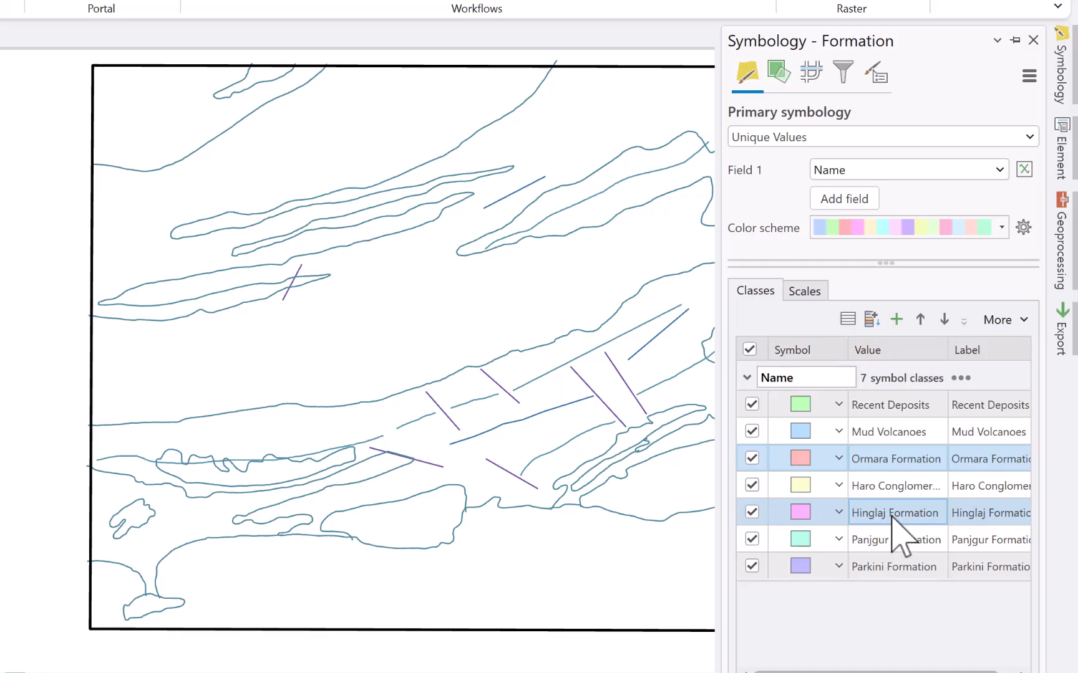
Place the Parkini Formation class directly above Hinglaj Formation, checking the class order against the map image's index.
mouse_move(710, 664)
mouse_move(727, 640)
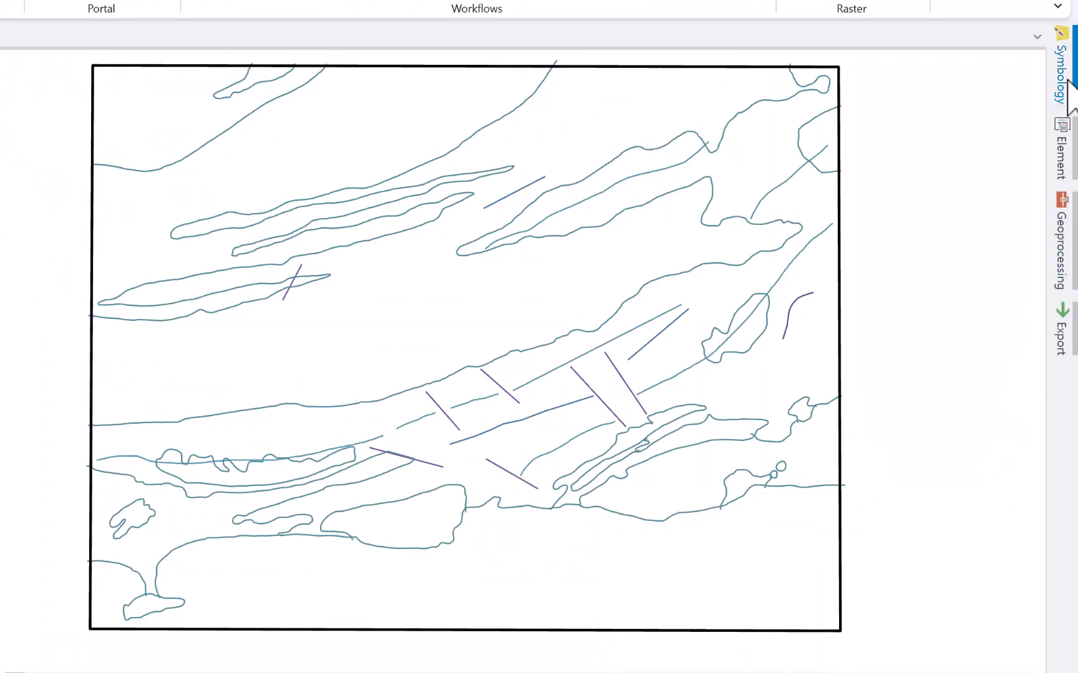
left_click(1067, 79)
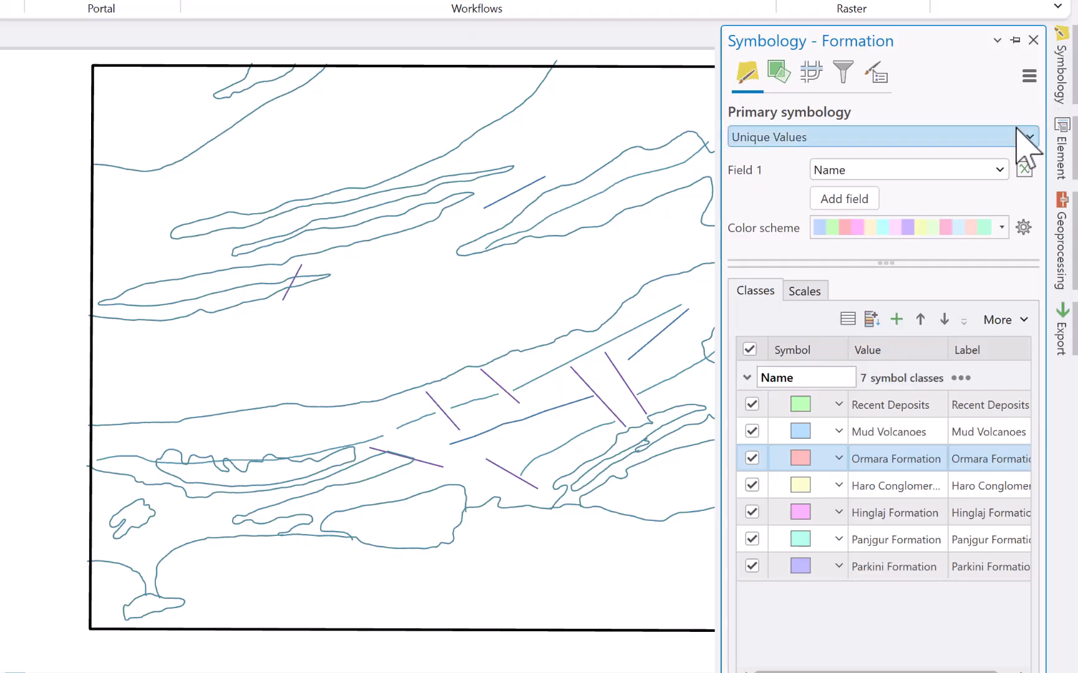
left_click(871, 547, "ctrl")
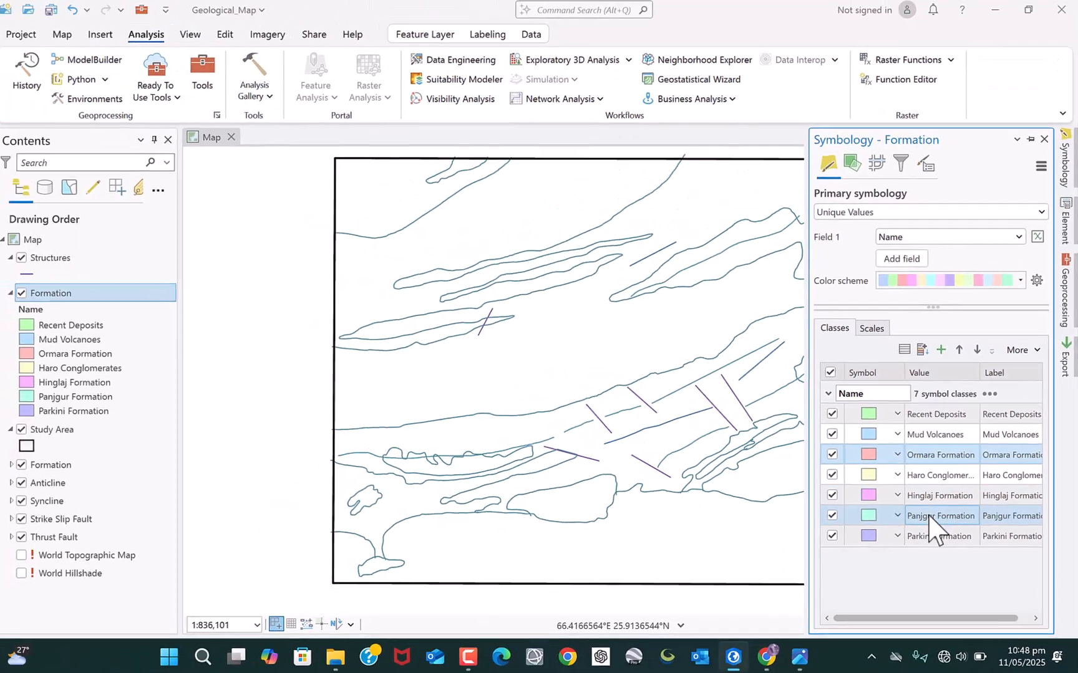
left_click_drag(932, 538, 926, 502)
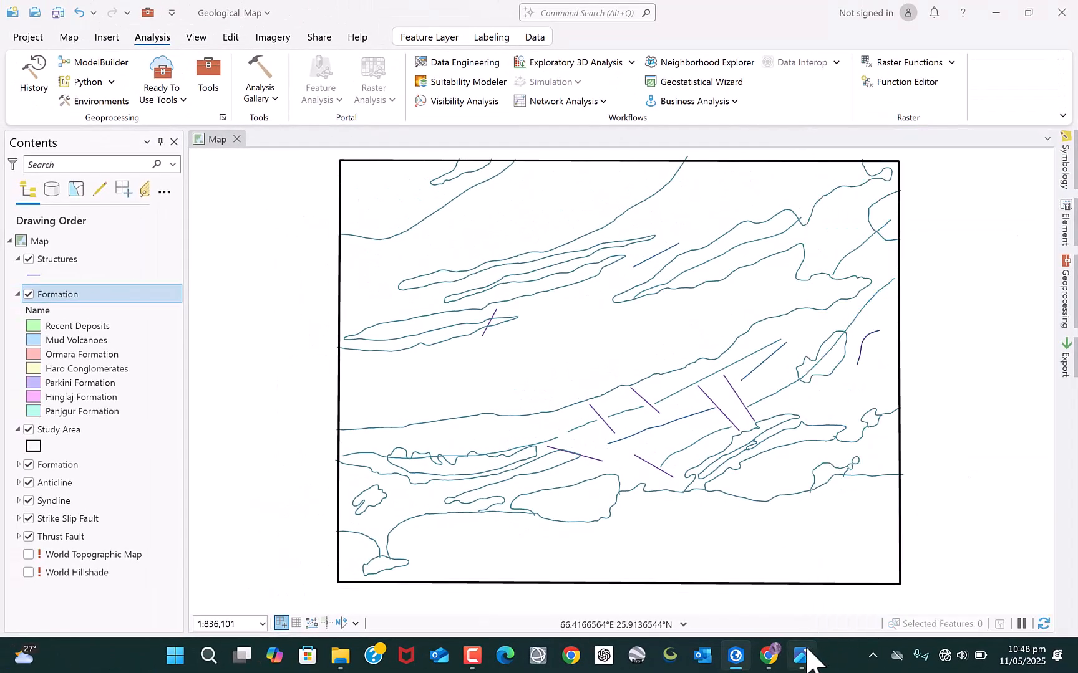
mouse_move(804, 658)
left_click(822, 597)
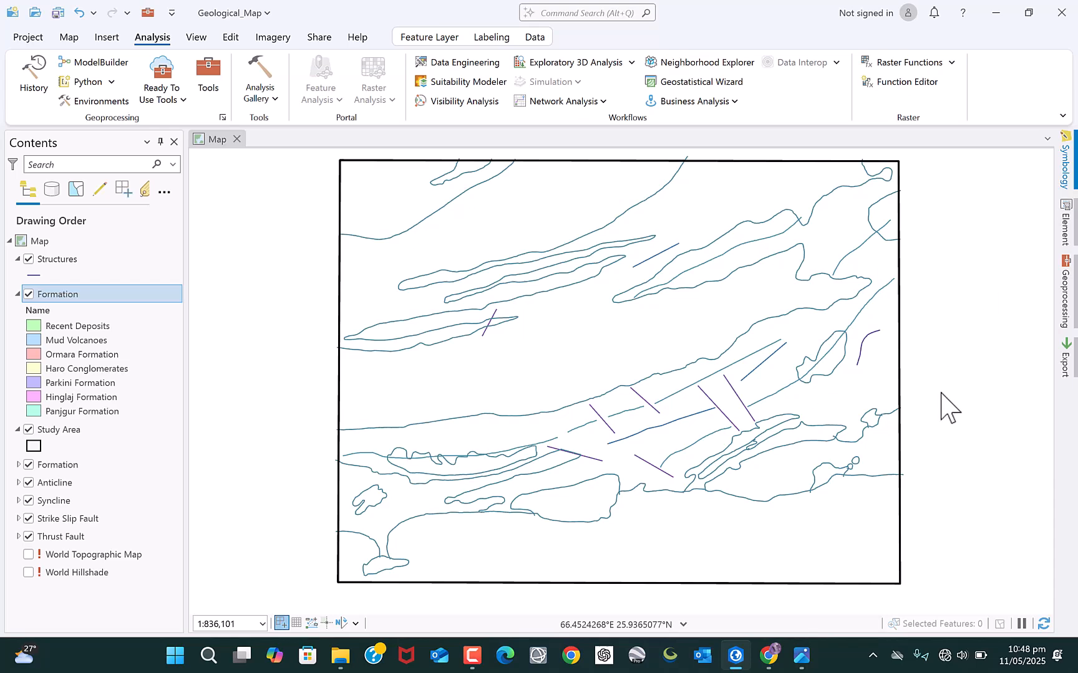
left_click(952, 495)
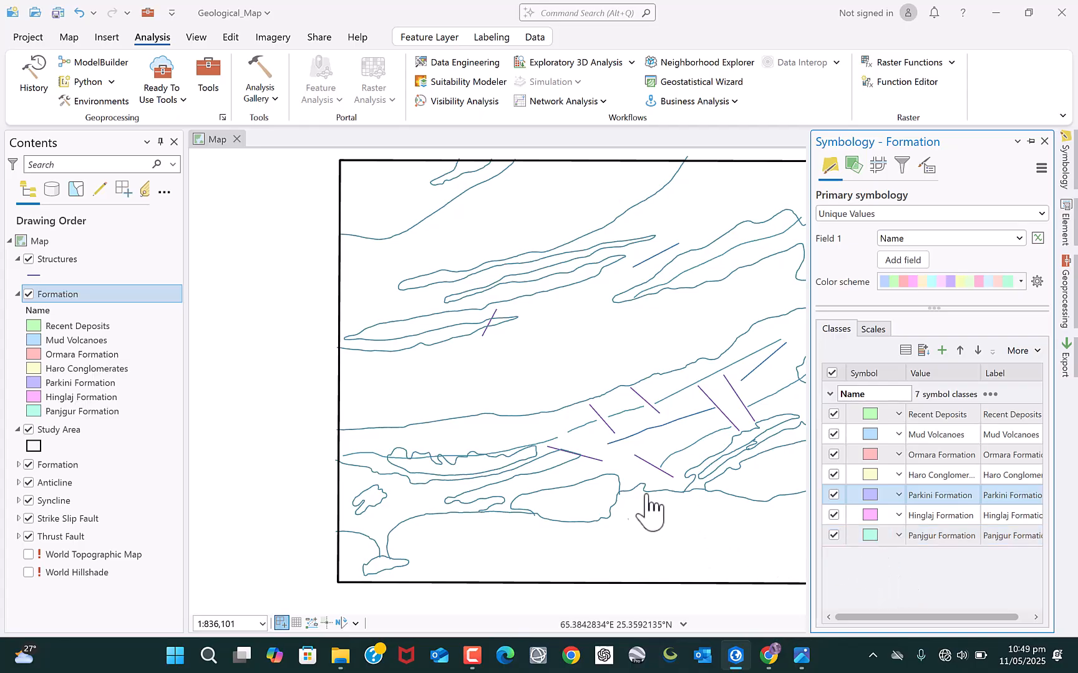
left_click(445, 400)
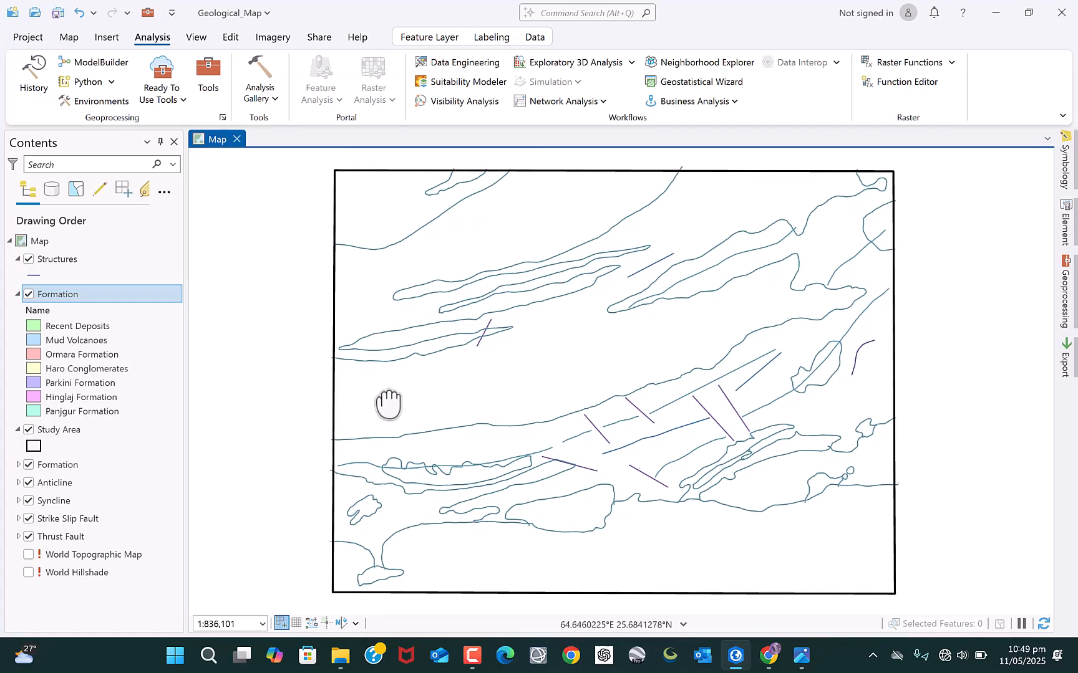
Open the feature creation templates for editing, with the map zoomed to the study area's northwest corner.
left_click_drag(440, 418, 404, 402)
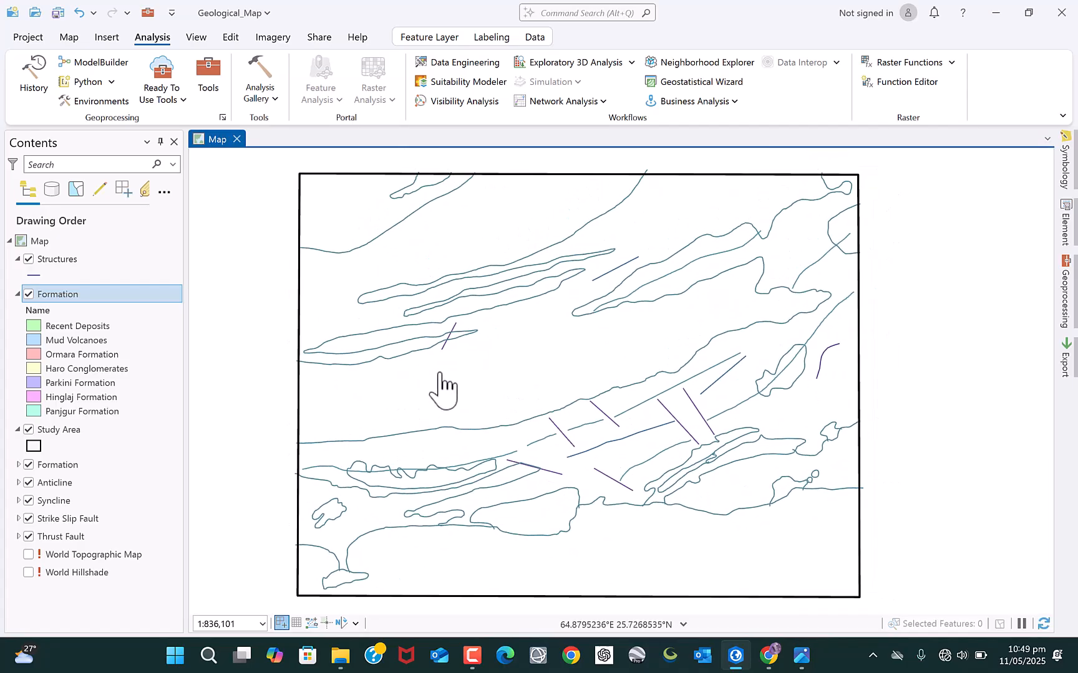
scroll(440, 384, "up", 3)
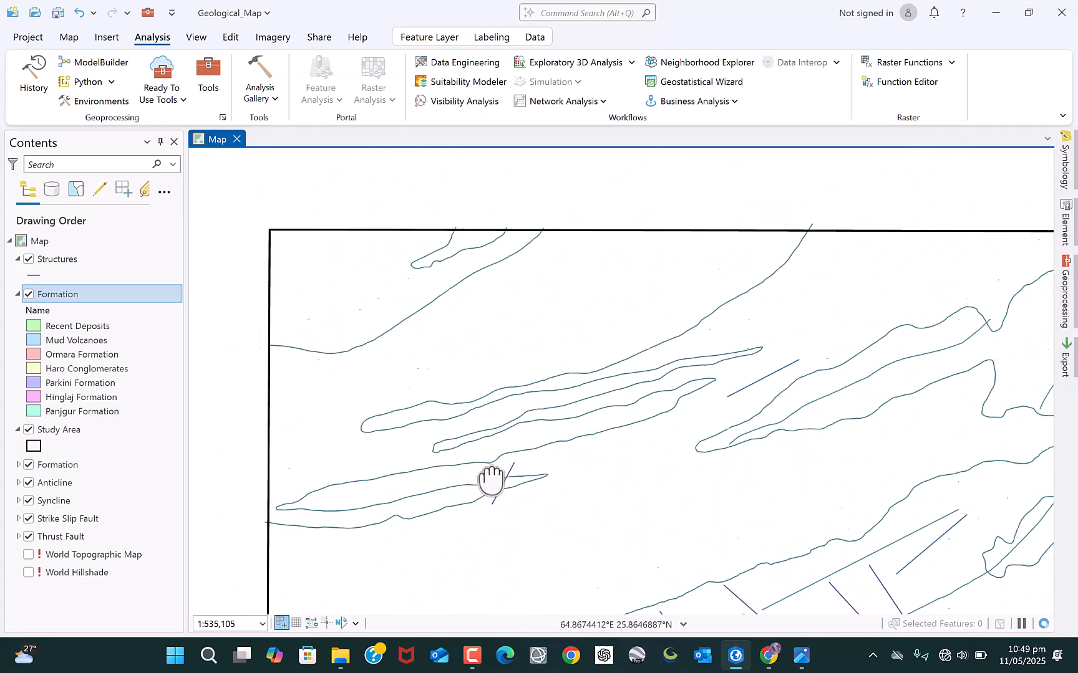
scroll(365, 258, "up", 2)
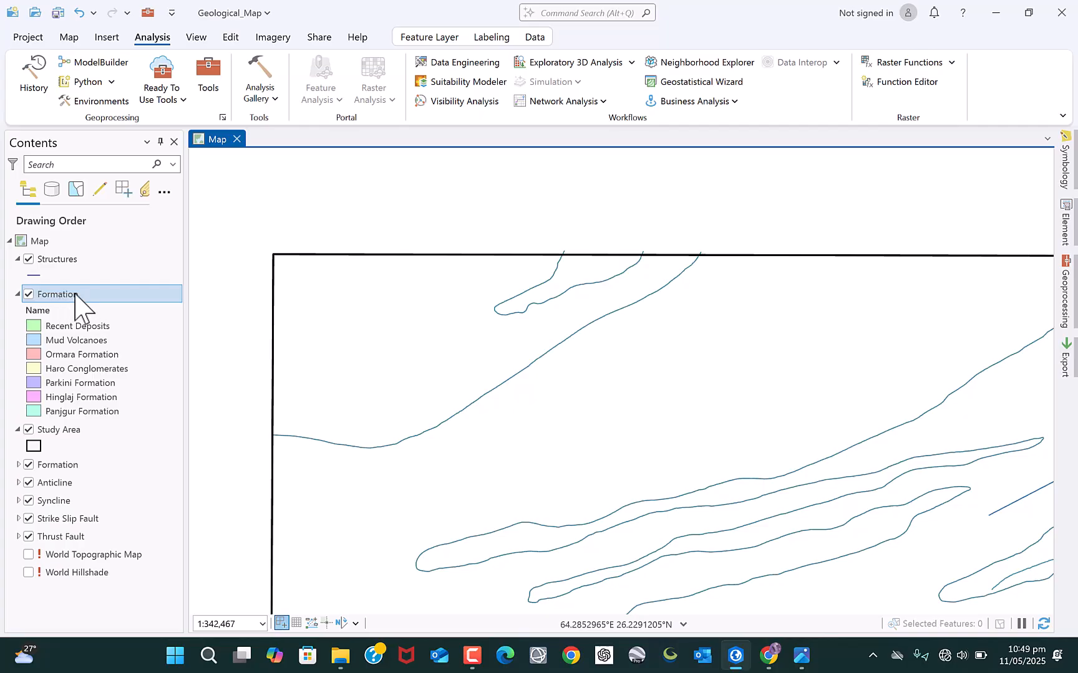
left_click(230, 38)
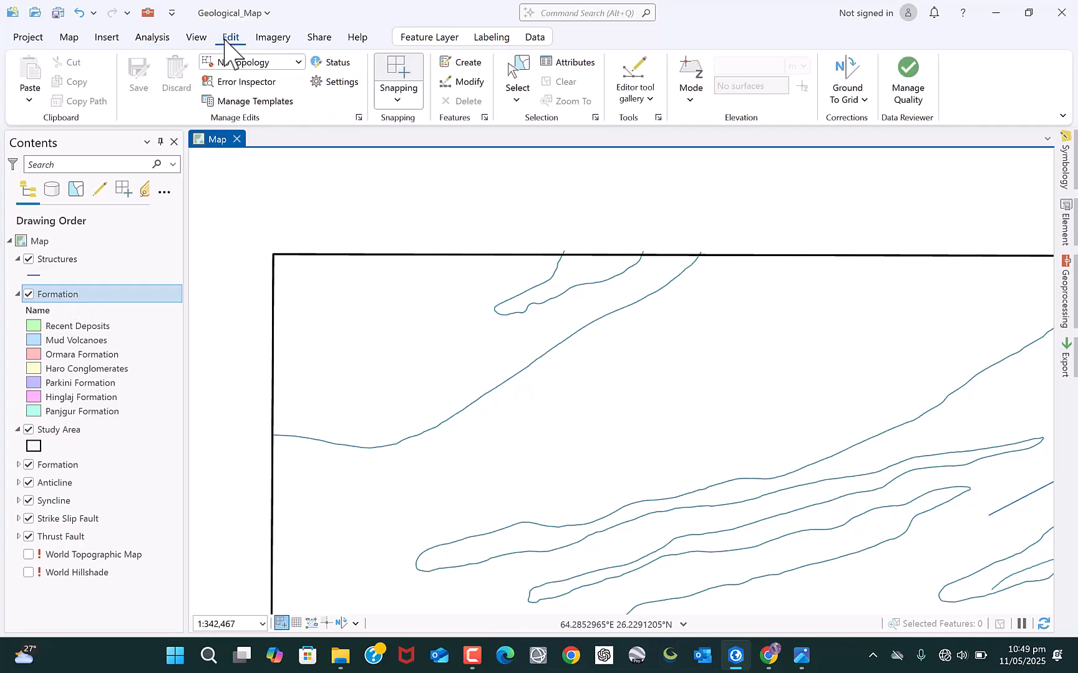
left_click(461, 65)
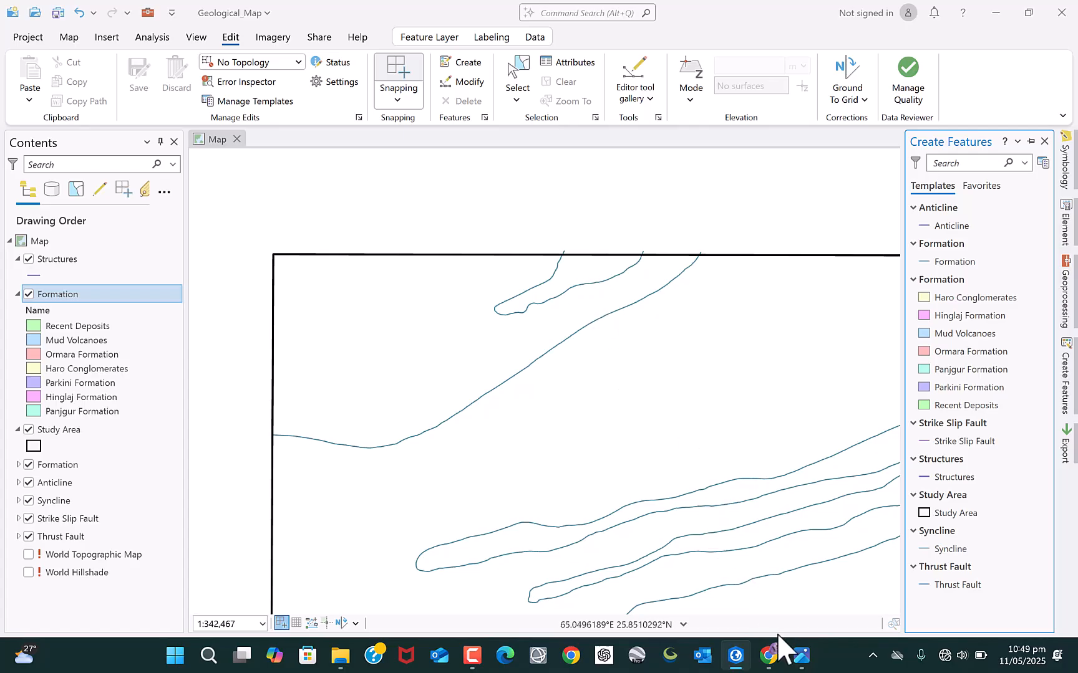
Examine the geological map image's northwest corner and its index to identify which formation the polygons there belong to.
mouse_move(802, 658)
mouse_move(799, 608)
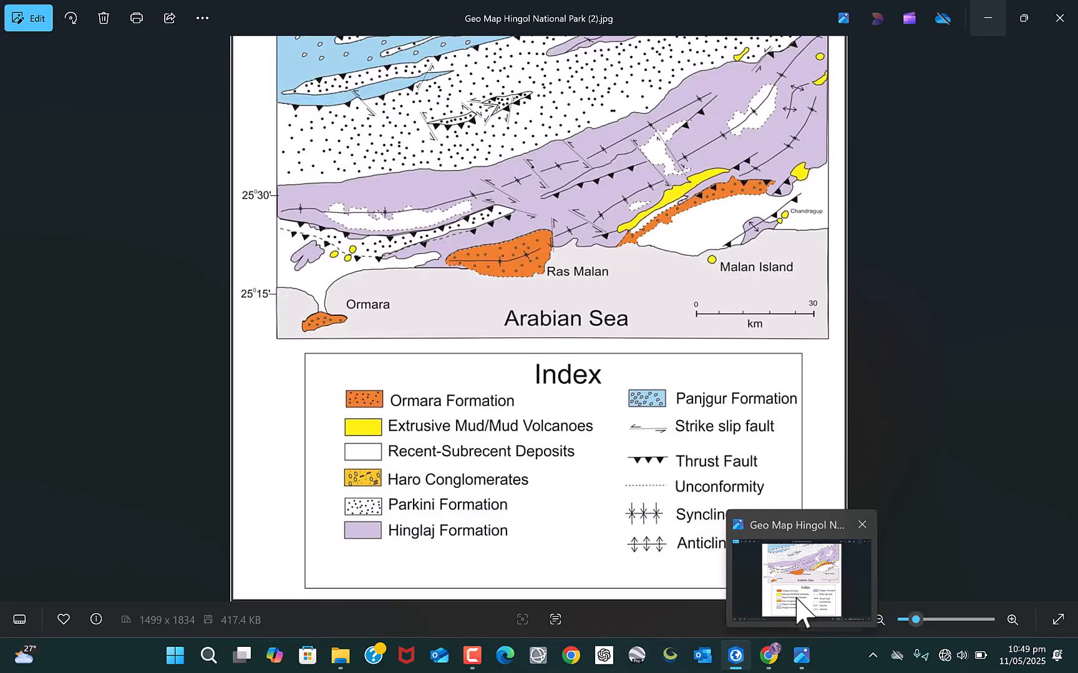
left_click(799, 611)
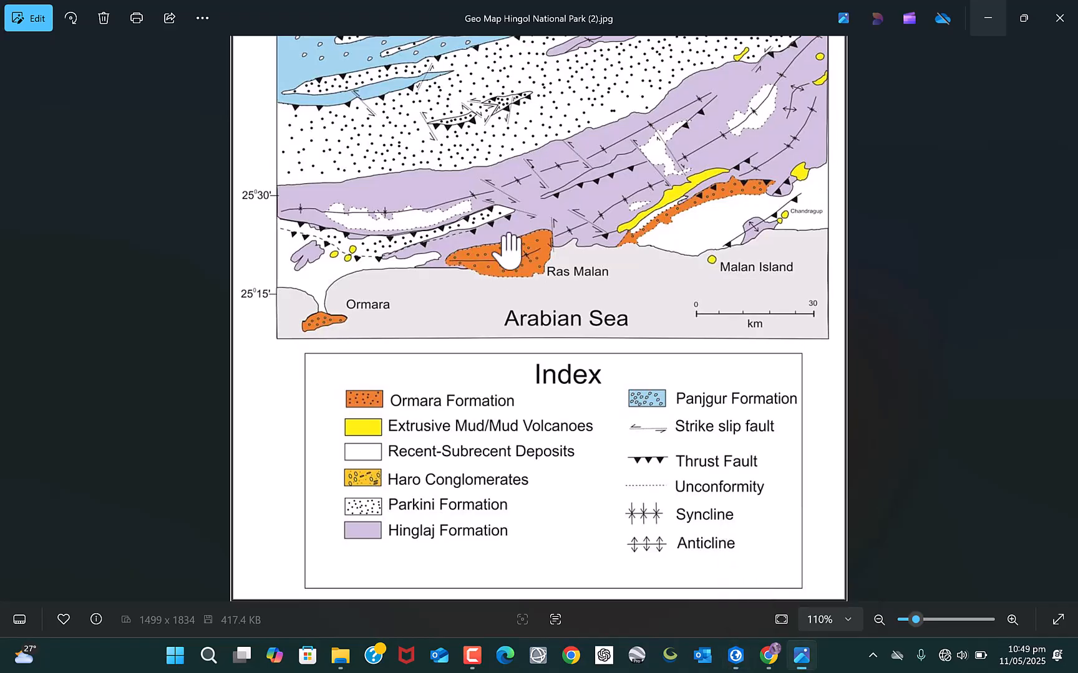
left_click_drag(512, 265, 597, 525)
scroll(402, 130, "up", 3)
scroll(402, 130, "up", 1)
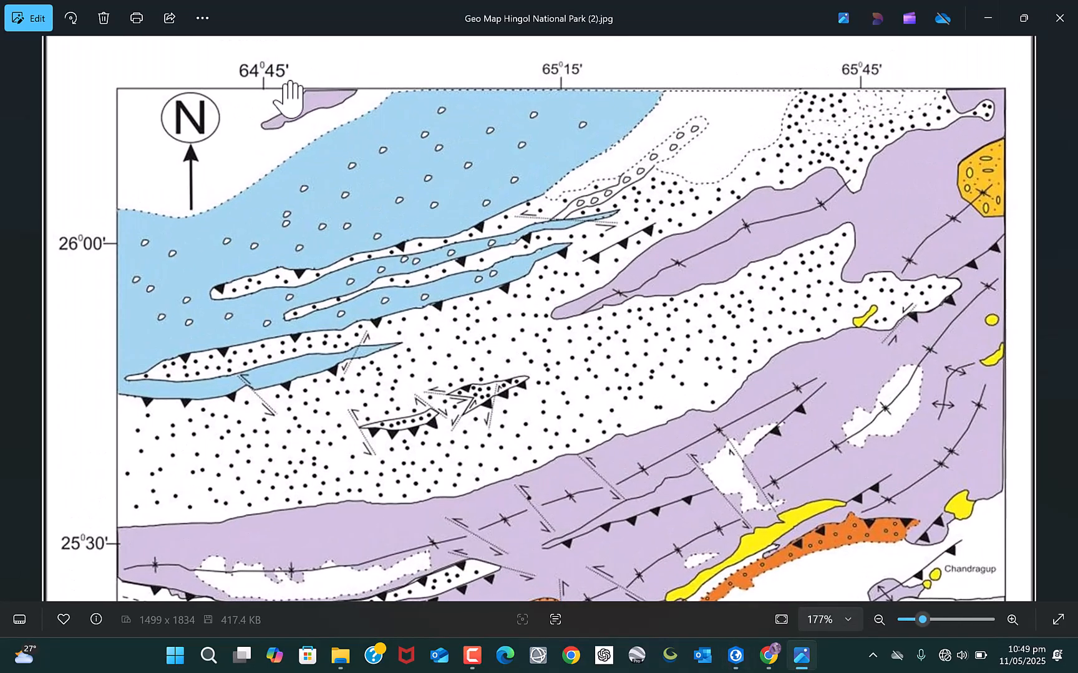
left_click_drag(438, 366, 449, 85)
left_click_drag(515, 367, 519, 74)
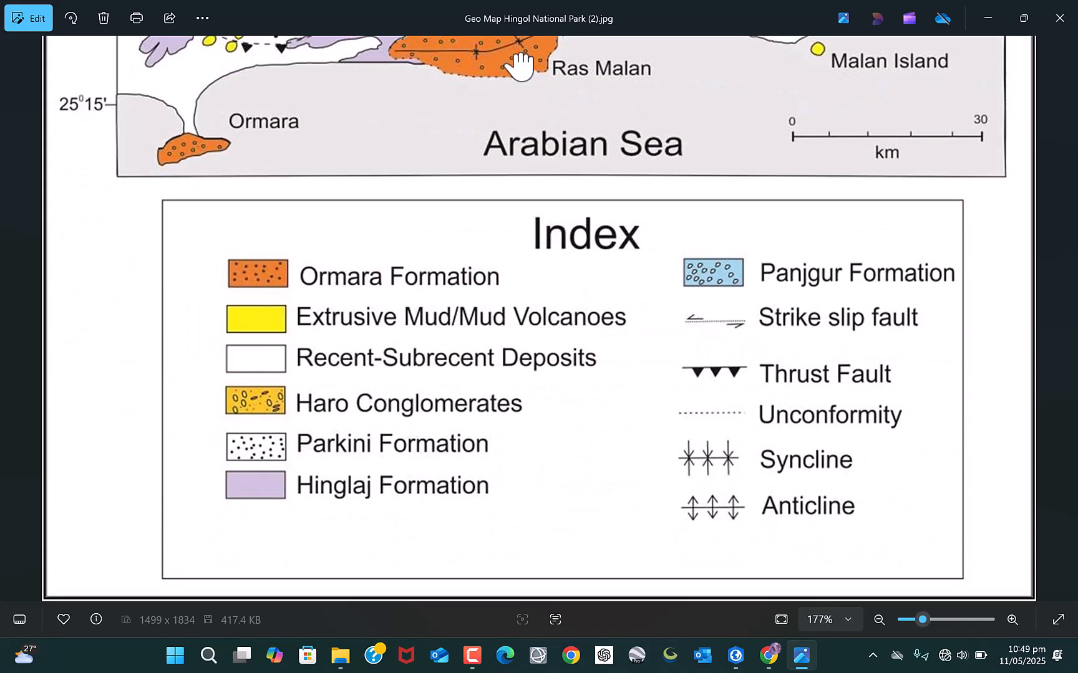
Switch from the geological map image back to ArcGIS Pro and pin the Create Features pane open.
scroll(446, 505, "down", 3)
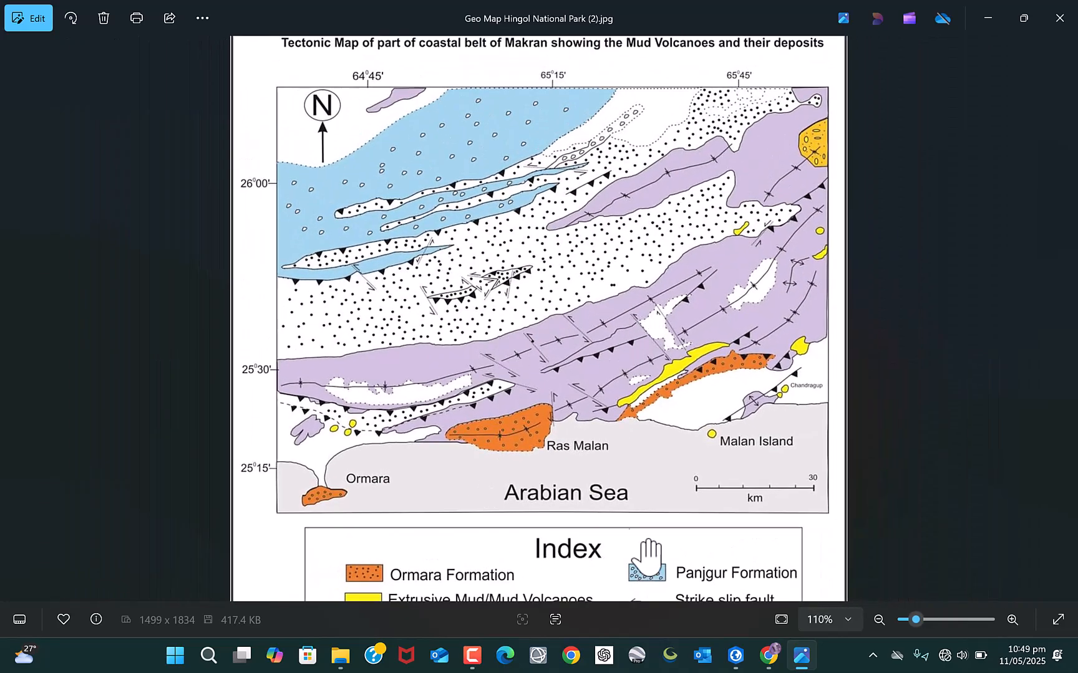
left_click(734, 653)
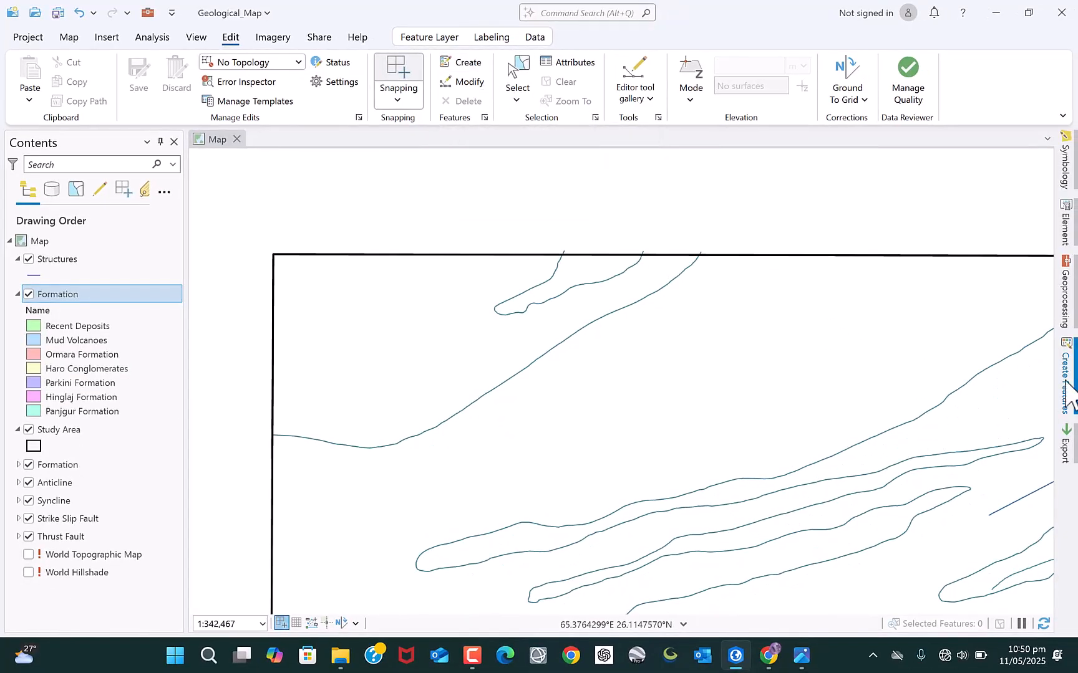
mouse_move(1070, 402)
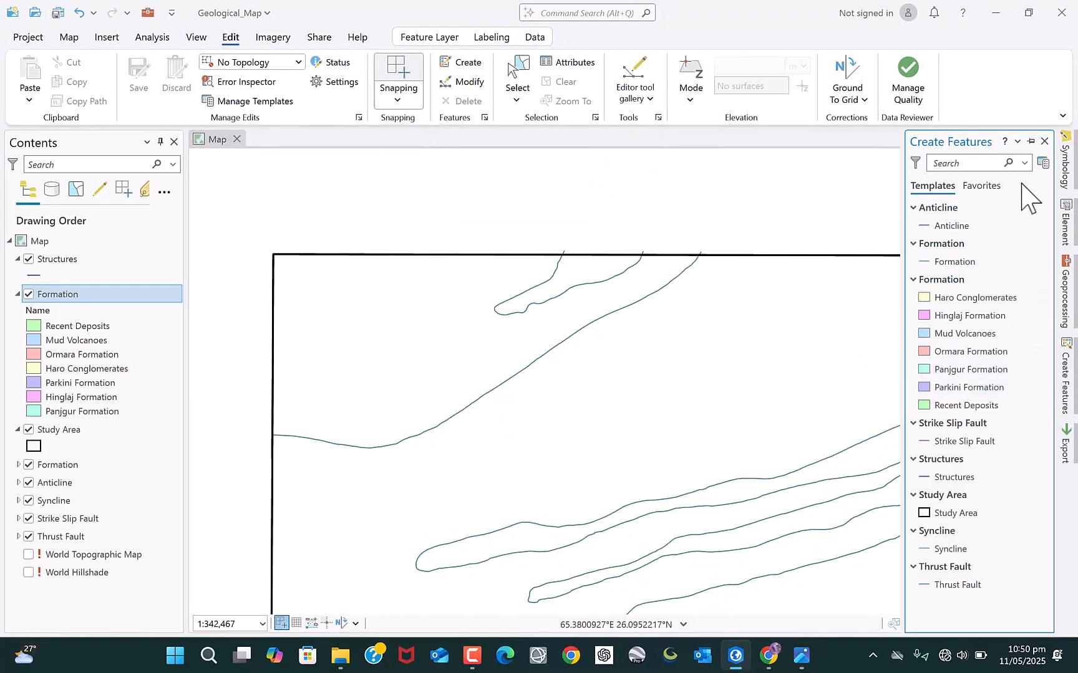
left_click(1030, 141)
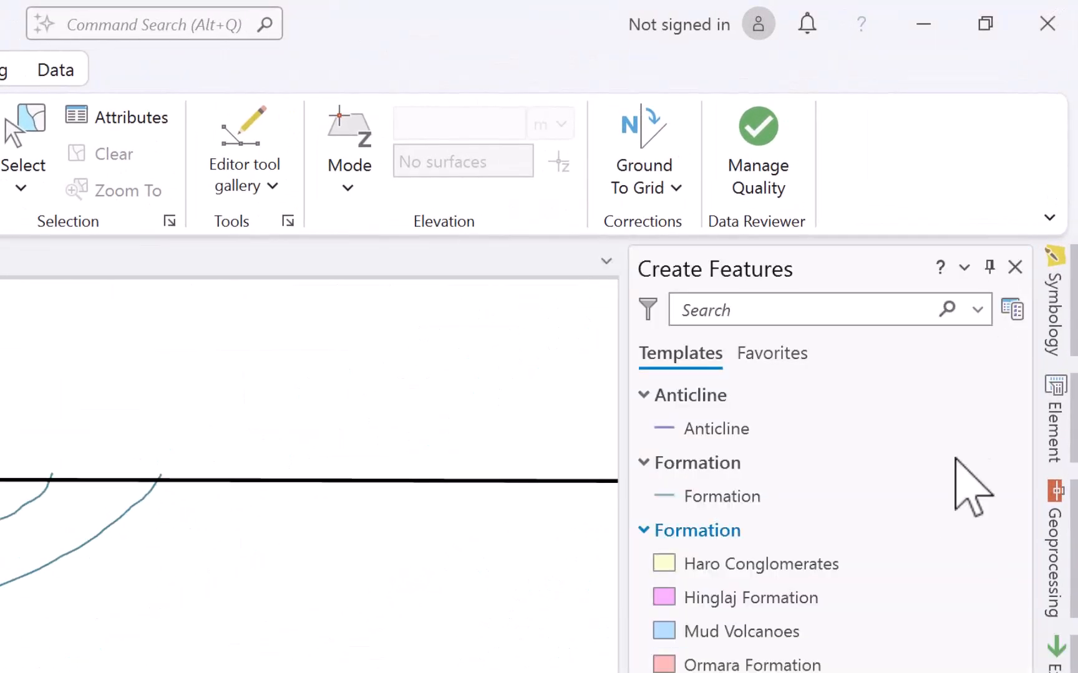
Close the Create Features pane, reopen it and set it to auto-hide.
left_click(1014, 267)
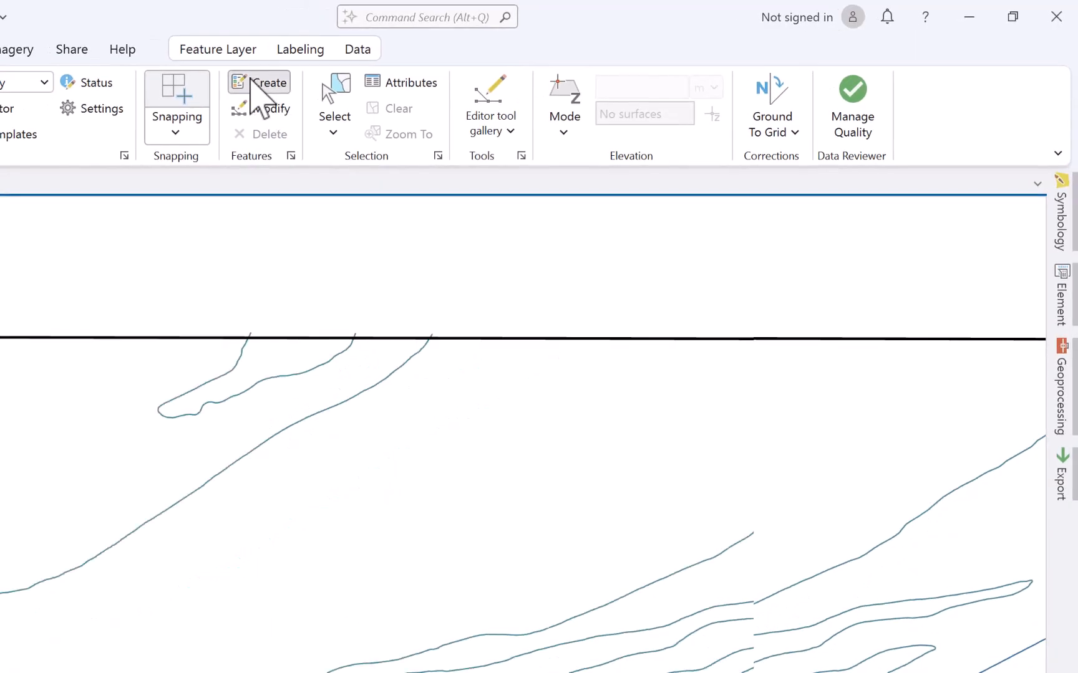
left_click(252, 83)
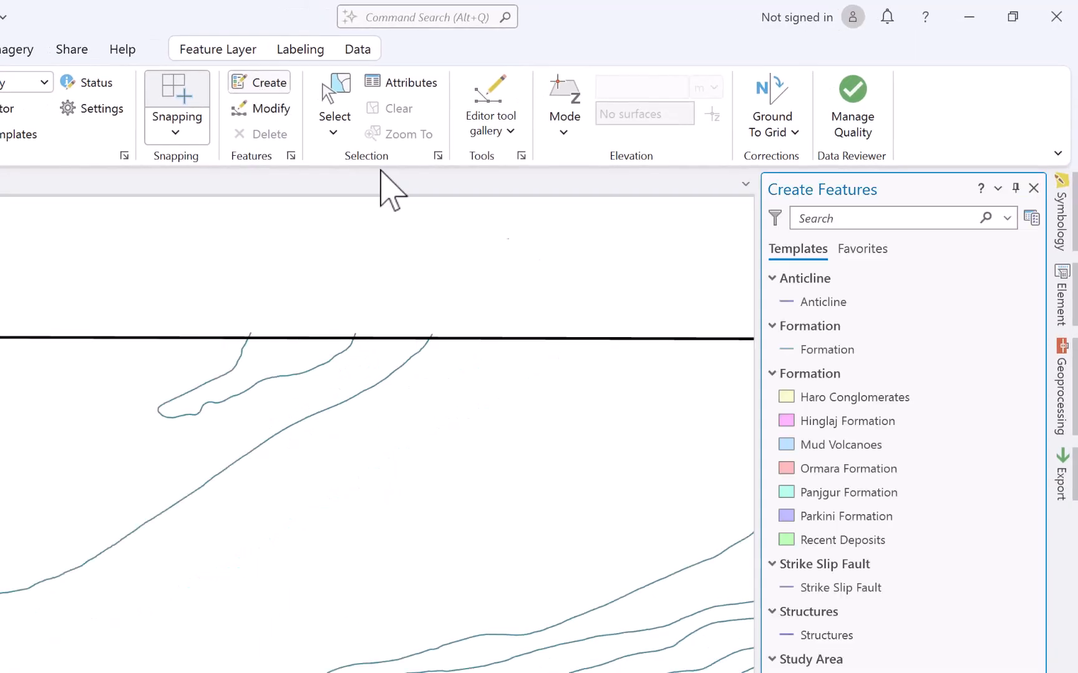
left_click(942, 469)
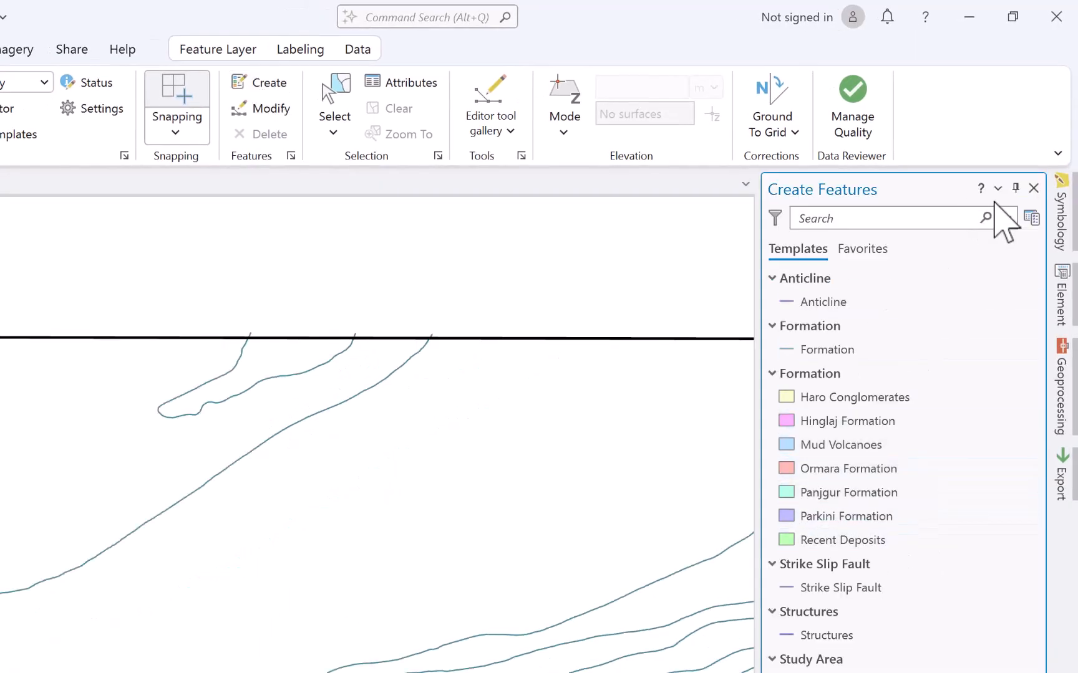
left_click(1015, 187)
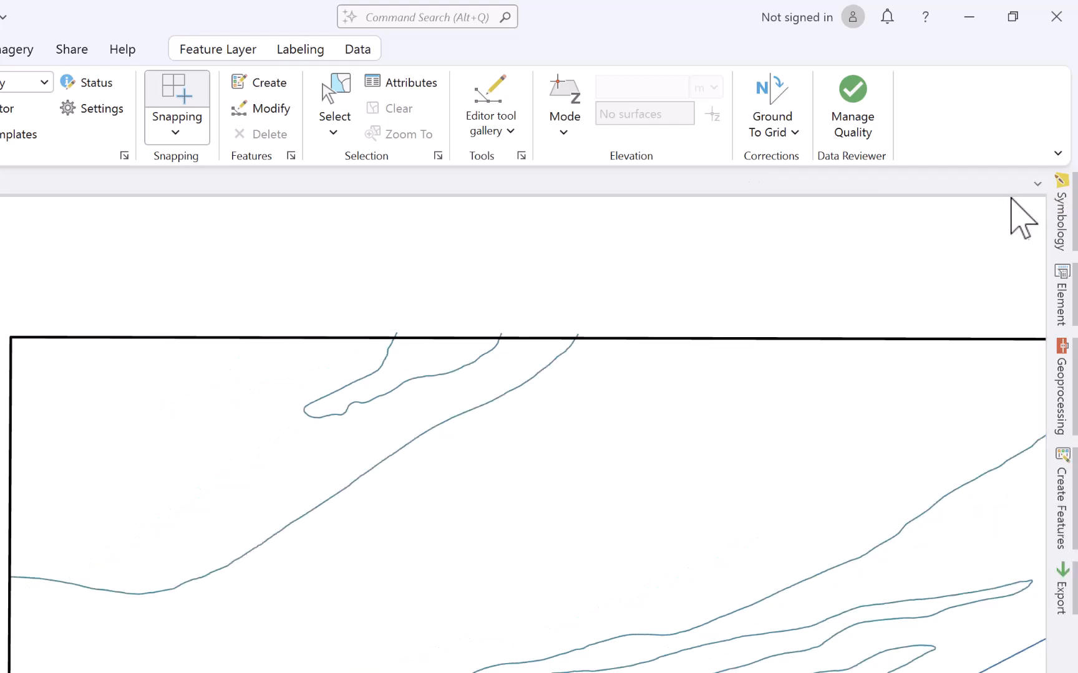
Float the Create Features pane, dock it beside the map again and return it to auto-hide.
mouse_move(1065, 527)
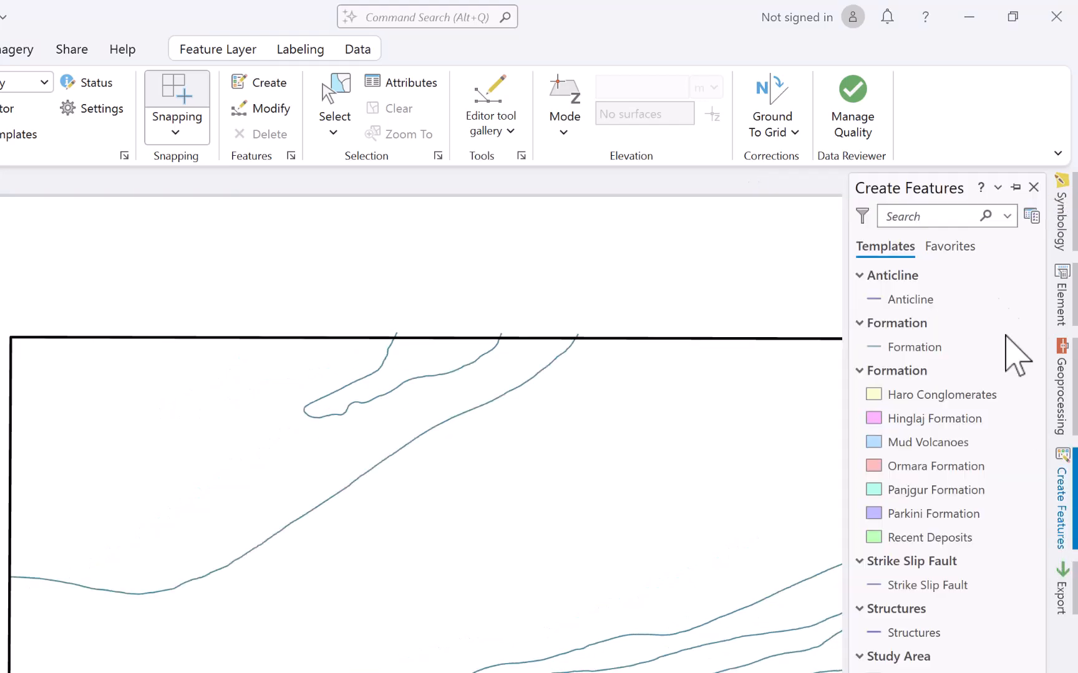
left_click(997, 187)
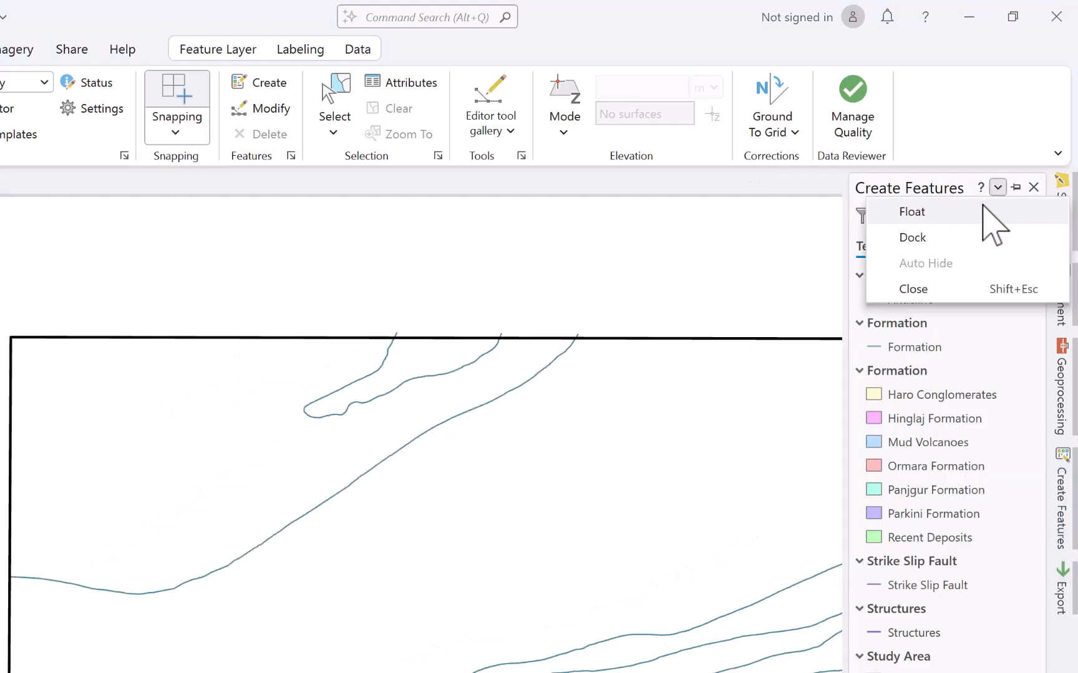
left_click(975, 211)
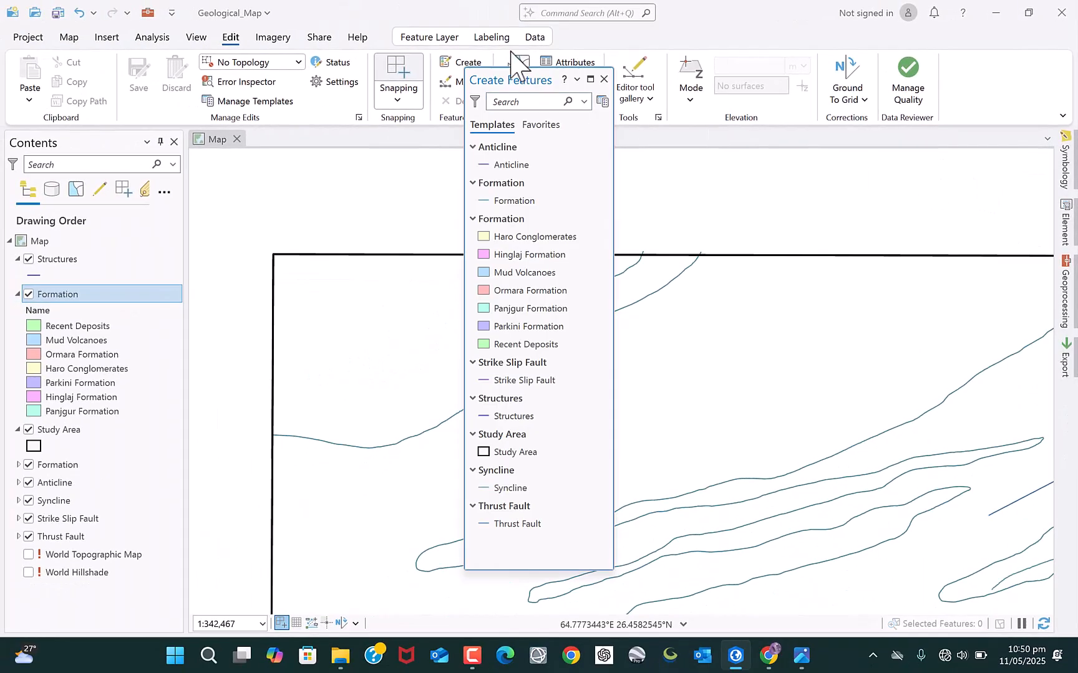
left_click_drag(510, 83, 531, 160)
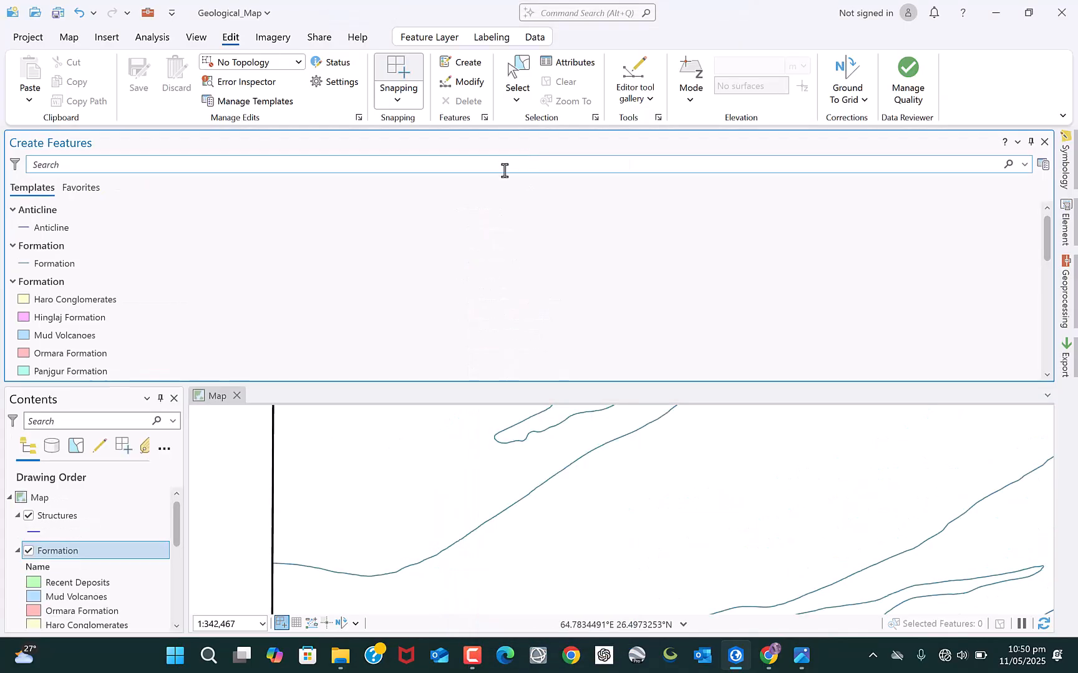
left_click(1017, 143)
left_click(967, 161)
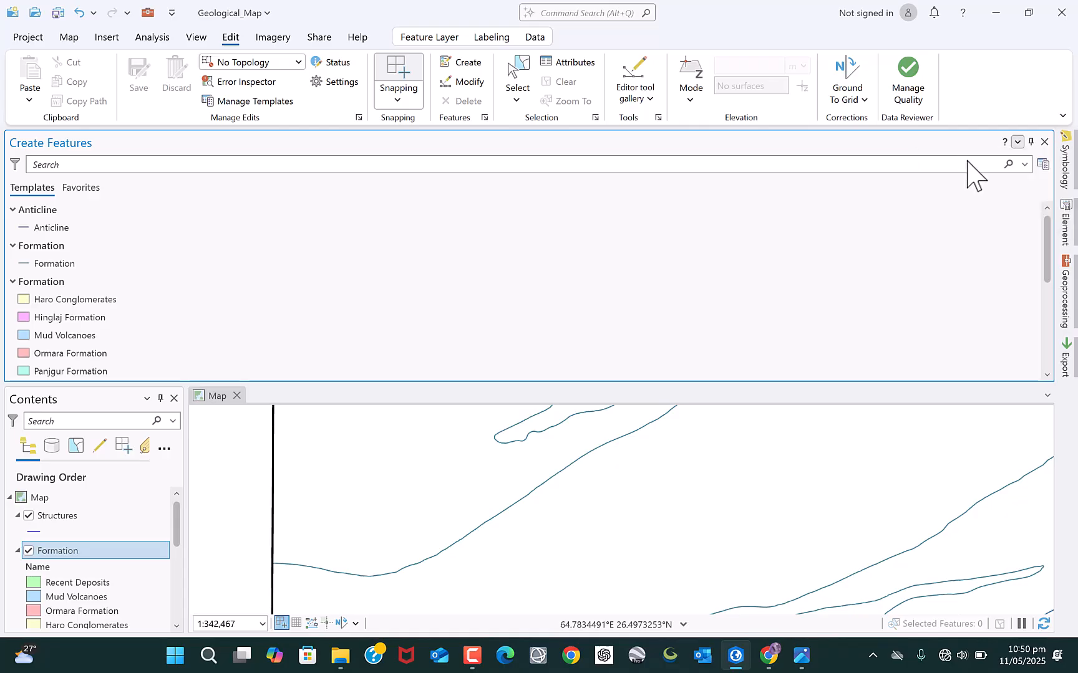
left_click_drag(521, 159, 1049, 383)
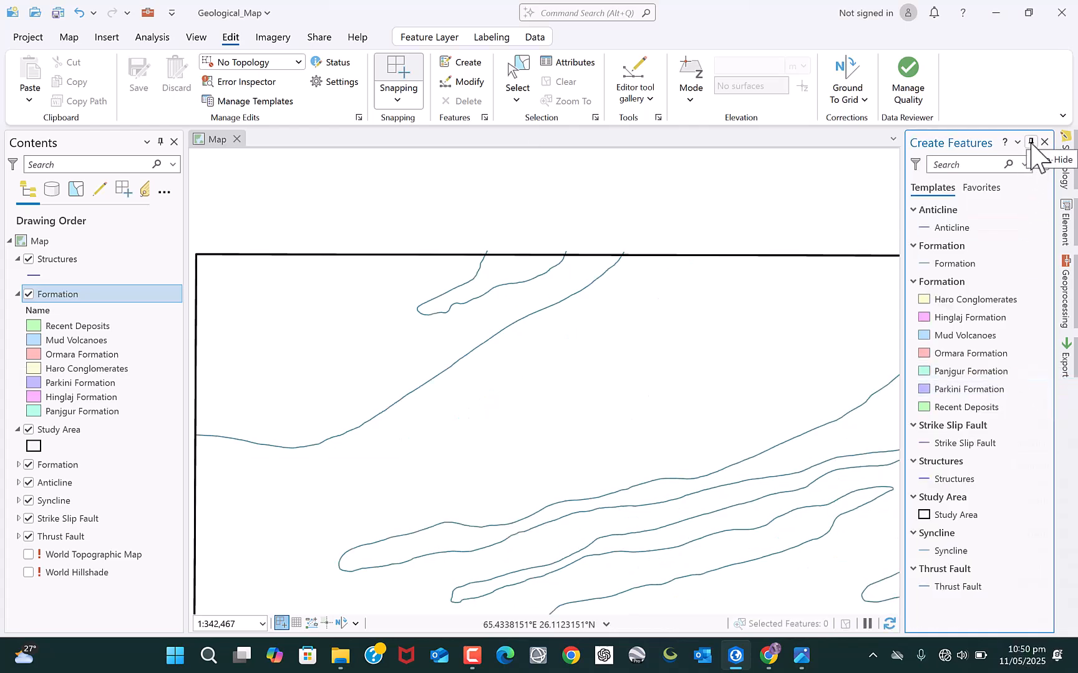
left_click(1031, 143)
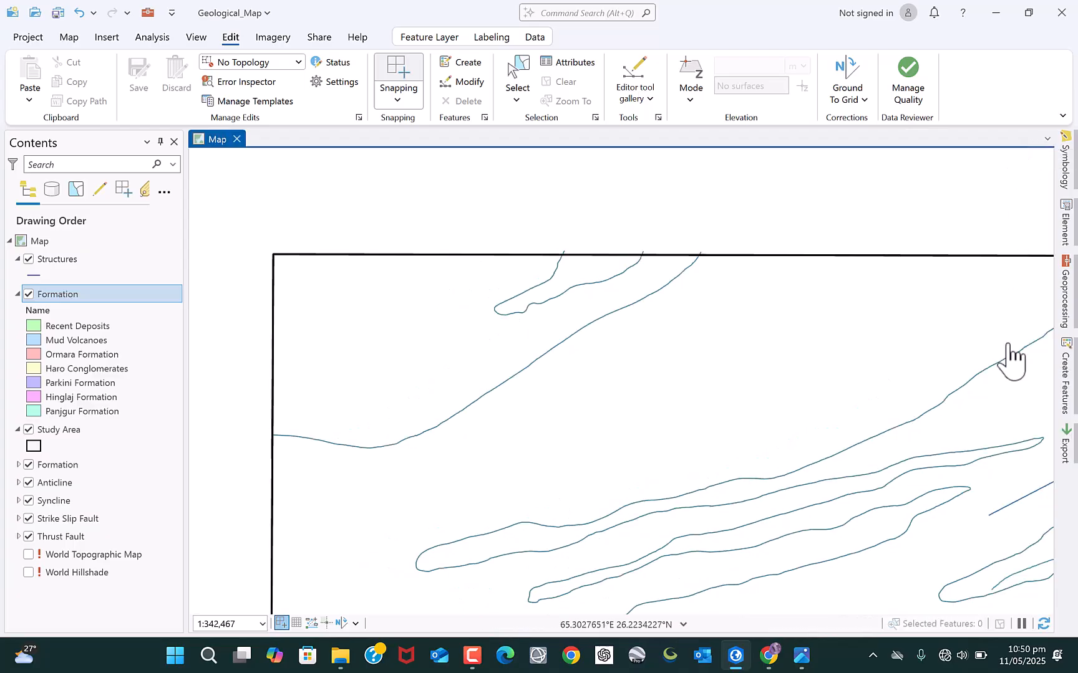
Compare the formation templates with the geological map image to see which formations need digitizing.
left_click(1071, 390)
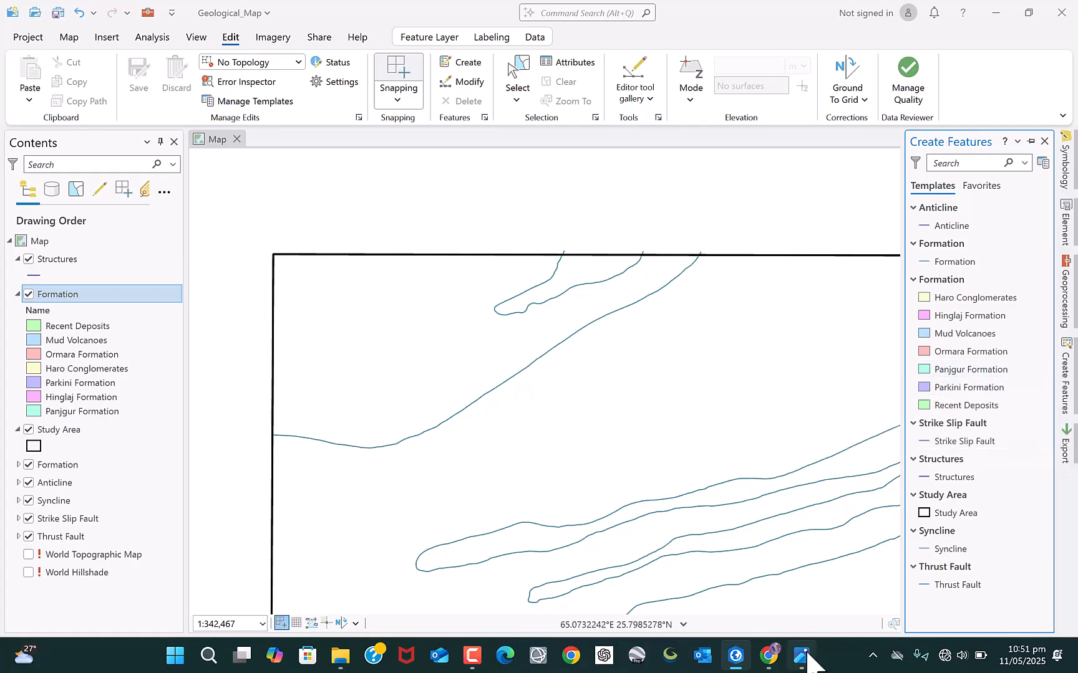
mouse_move(810, 650)
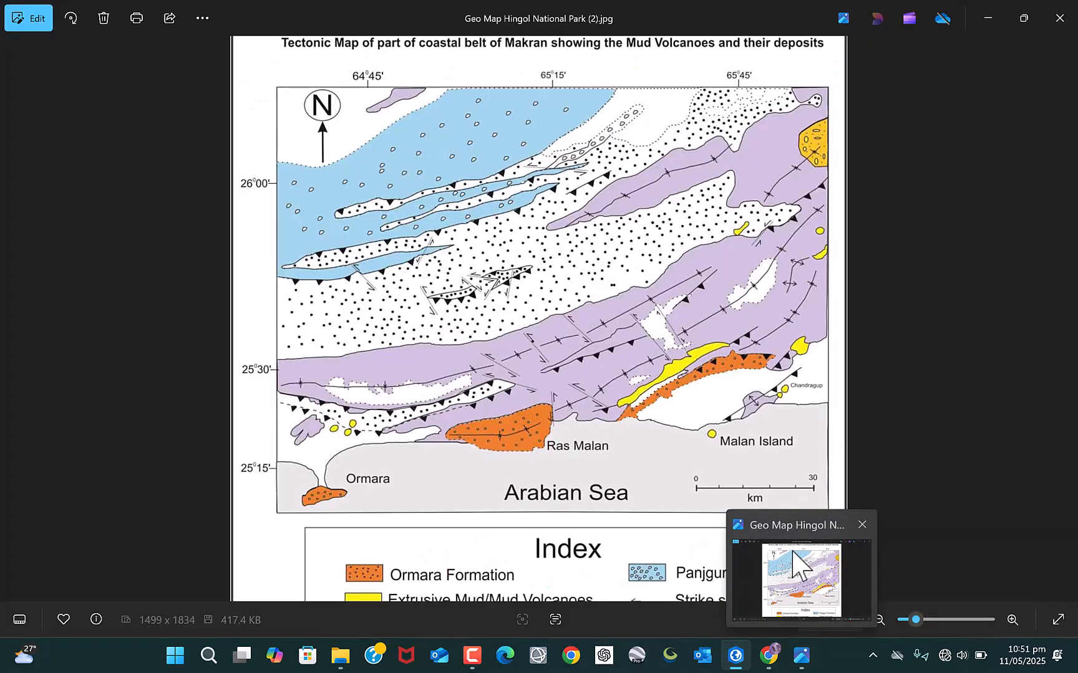
left_click(800, 564)
mouse_move(541, 481)
left_mouse_down()
mouse_move(525, 284)
mouse_move(550, 497)
left_mouse_up()
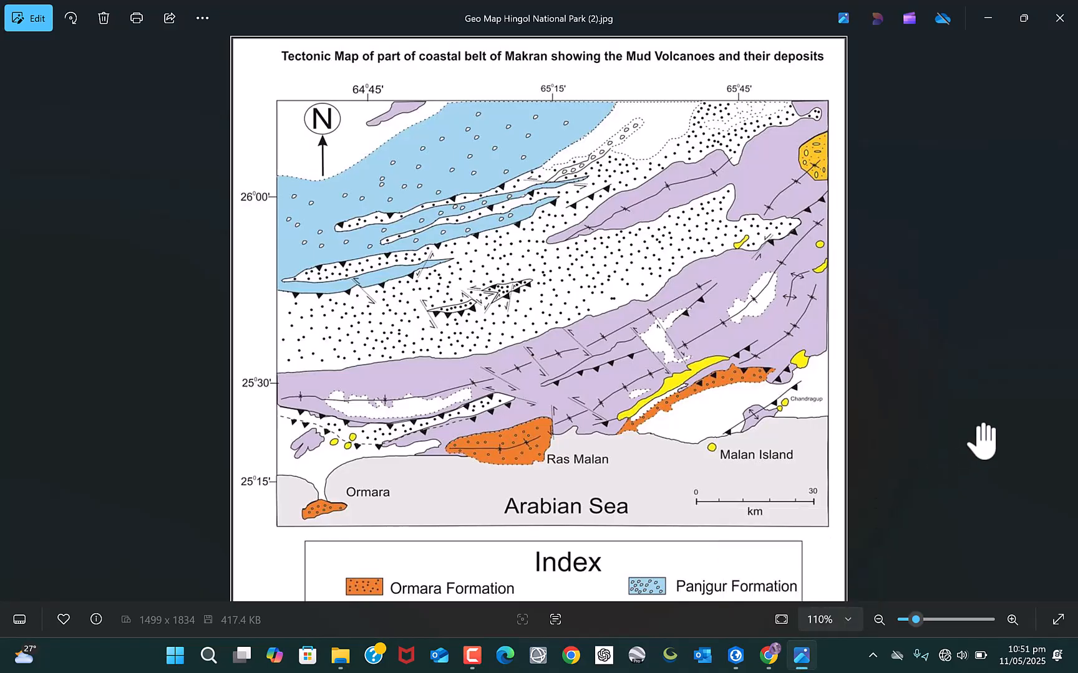
left_click(986, 18)
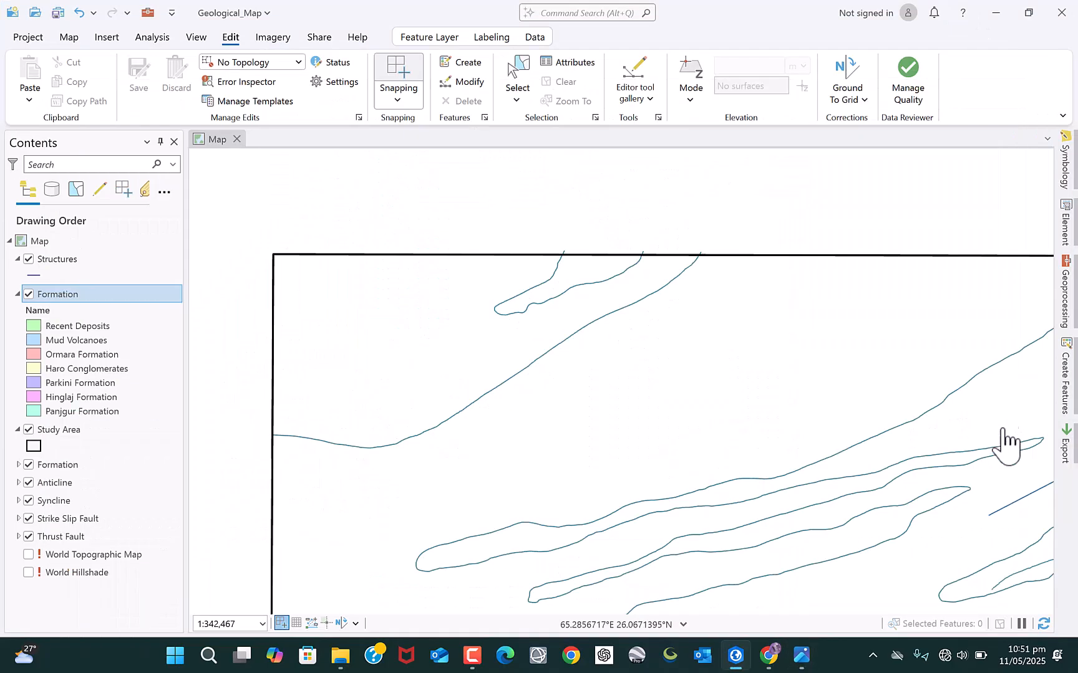
Sketch an irregular trial polygon of Hinglaj Formation with straight segments inside the study area, just below the northwest contact line.
left_click(1064, 374)
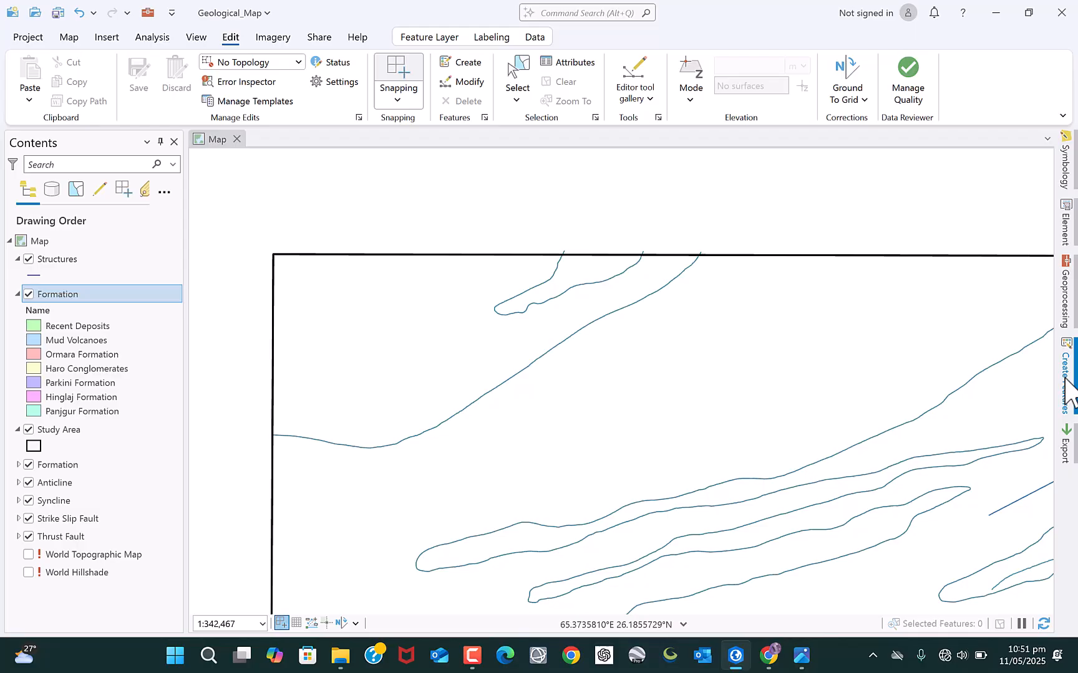
left_click(1067, 377)
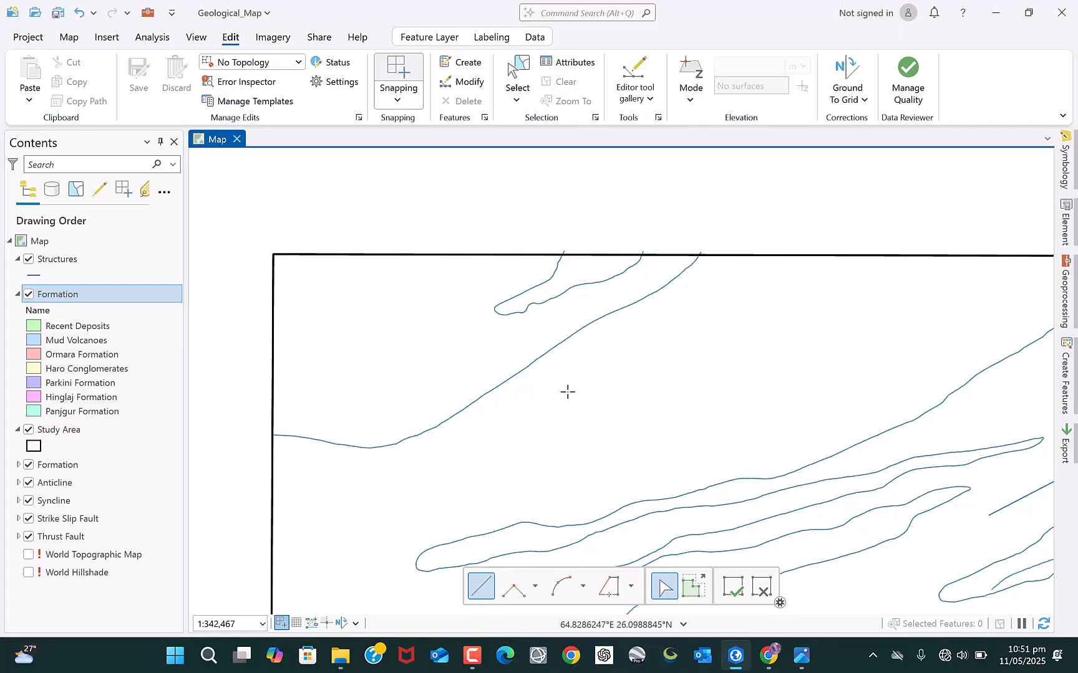
left_click(713, 333)
left_click(722, 379)
left_click(705, 424)
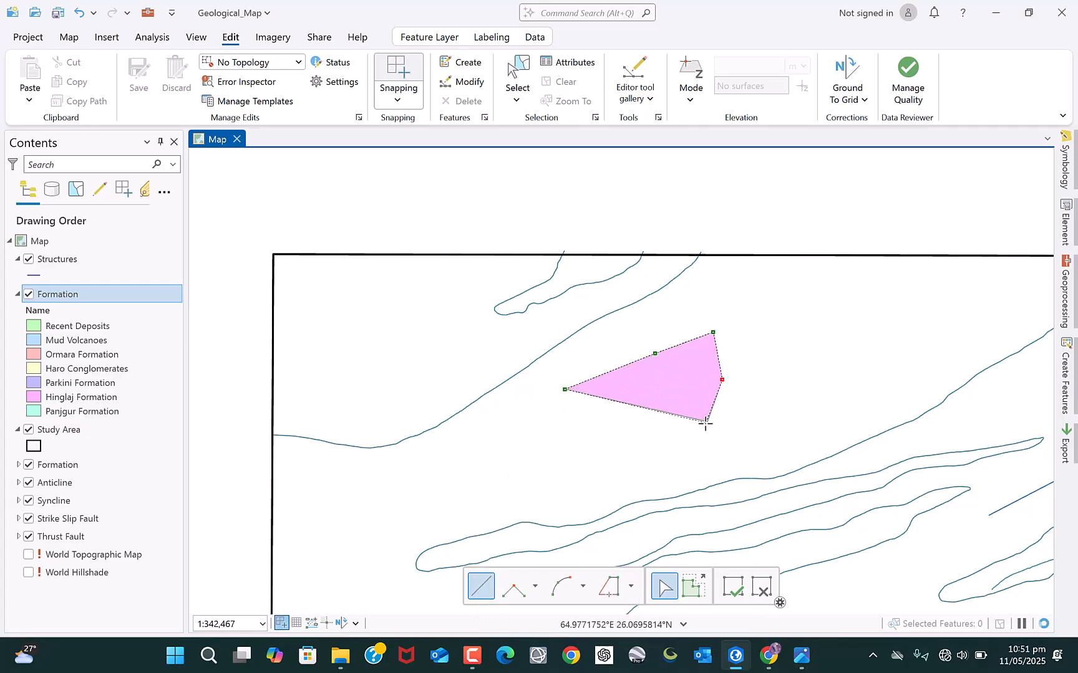
left_click(637, 446)
left_click(564, 453)
left_click(512, 408)
left_click(530, 383)
left_click(552, 368)
double_click(566, 358)
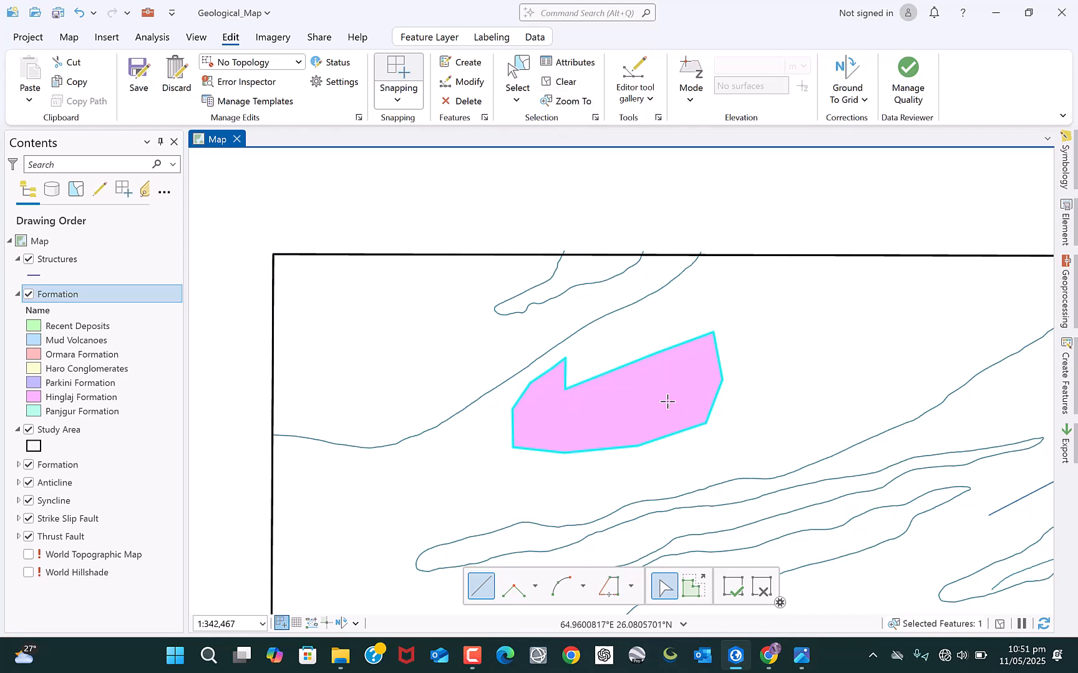
Clear the selection, select the trial Hinglaj Formation polygon again and delete it.
left_click(558, 82)
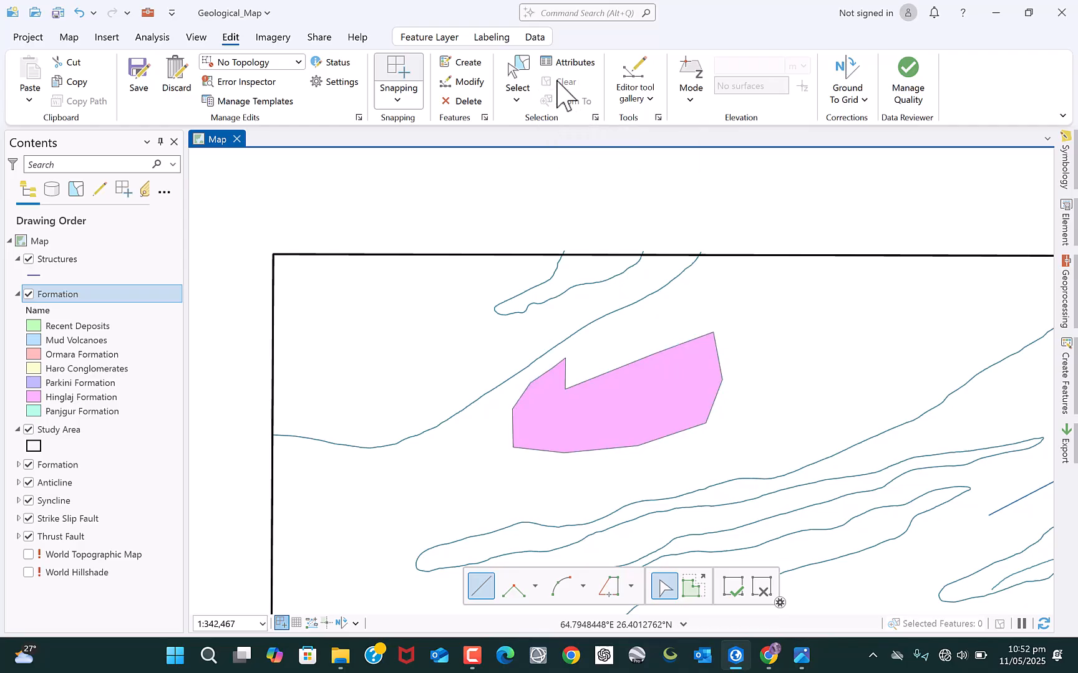
left_click(520, 75)
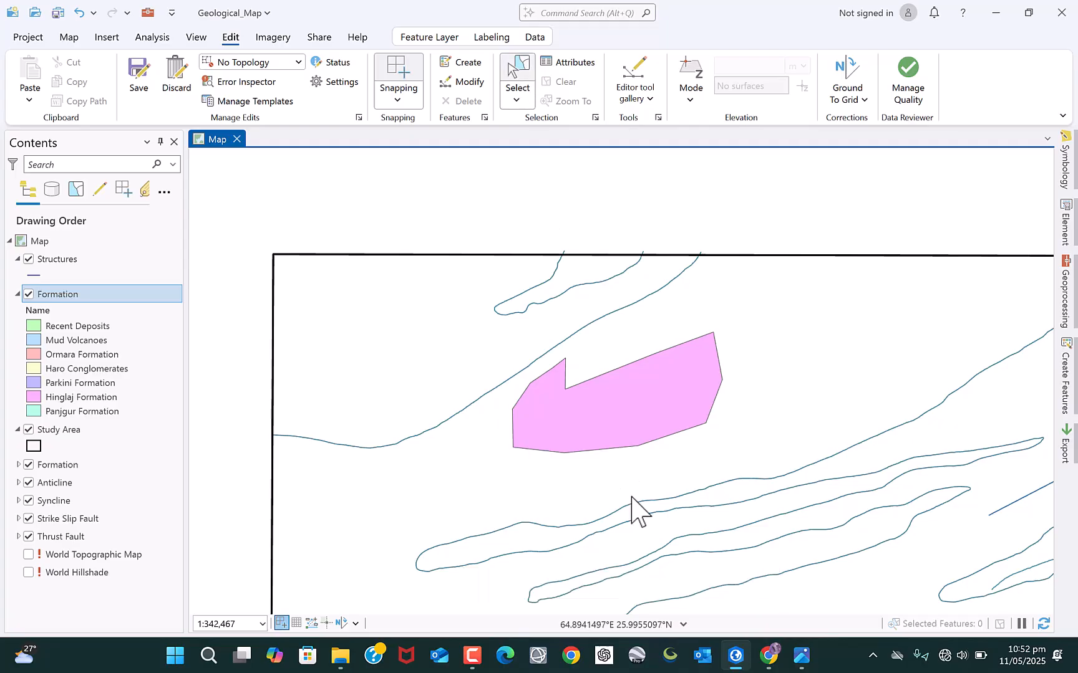
left_click(619, 424)
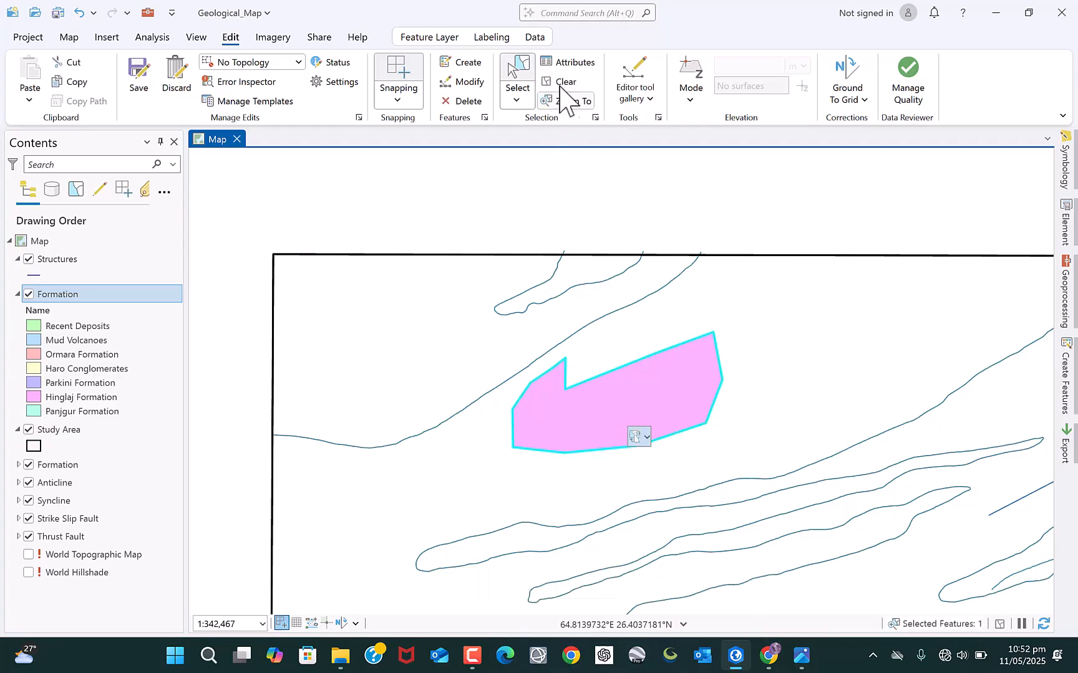
left_click(561, 83)
left_click(578, 433)
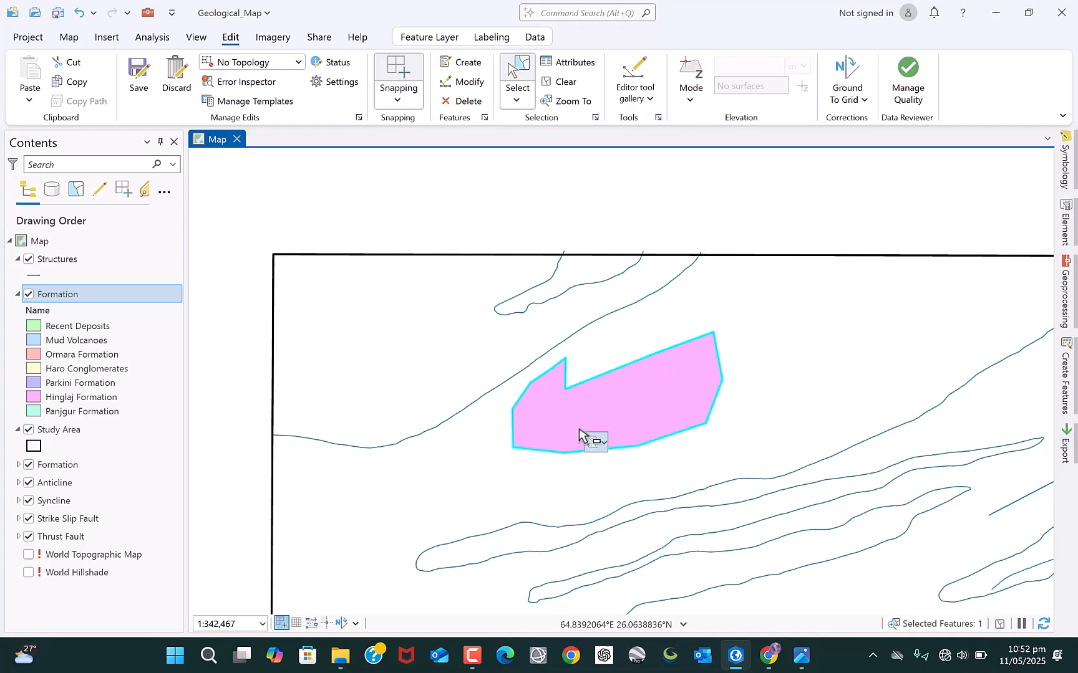
left_click(462, 101)
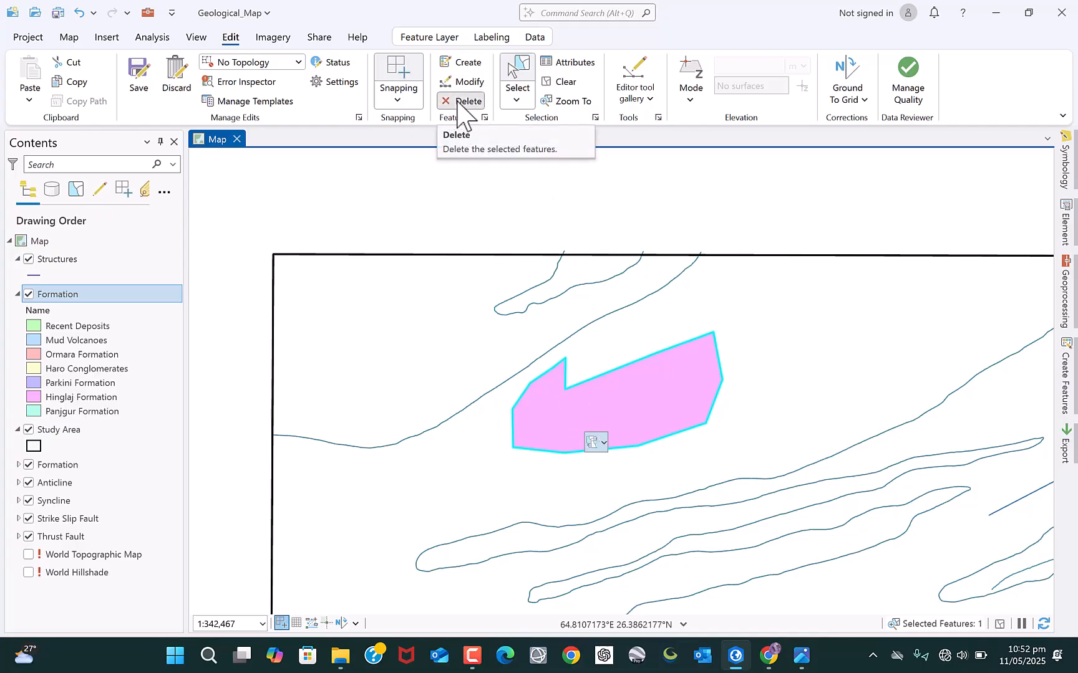
left_click(579, 364)
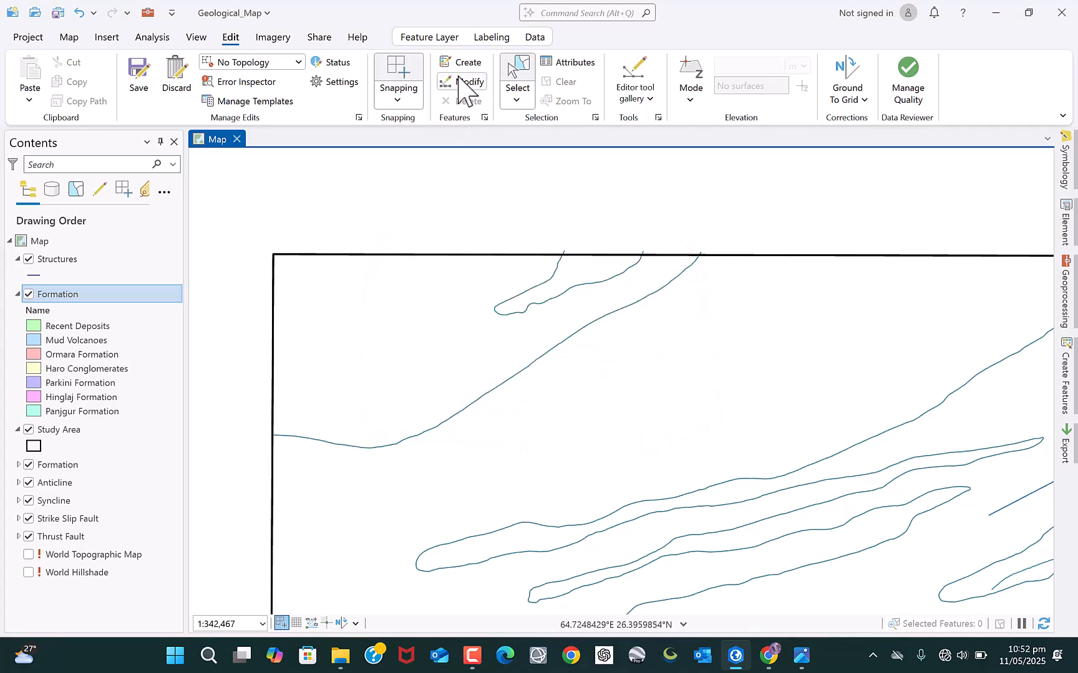
Sketch a trial Hinglaj Formation polygon with right-angled segments across the northern boundary near the study area's northwest corner, and delete it.
left_click(1070, 375)
left_click(955, 368)
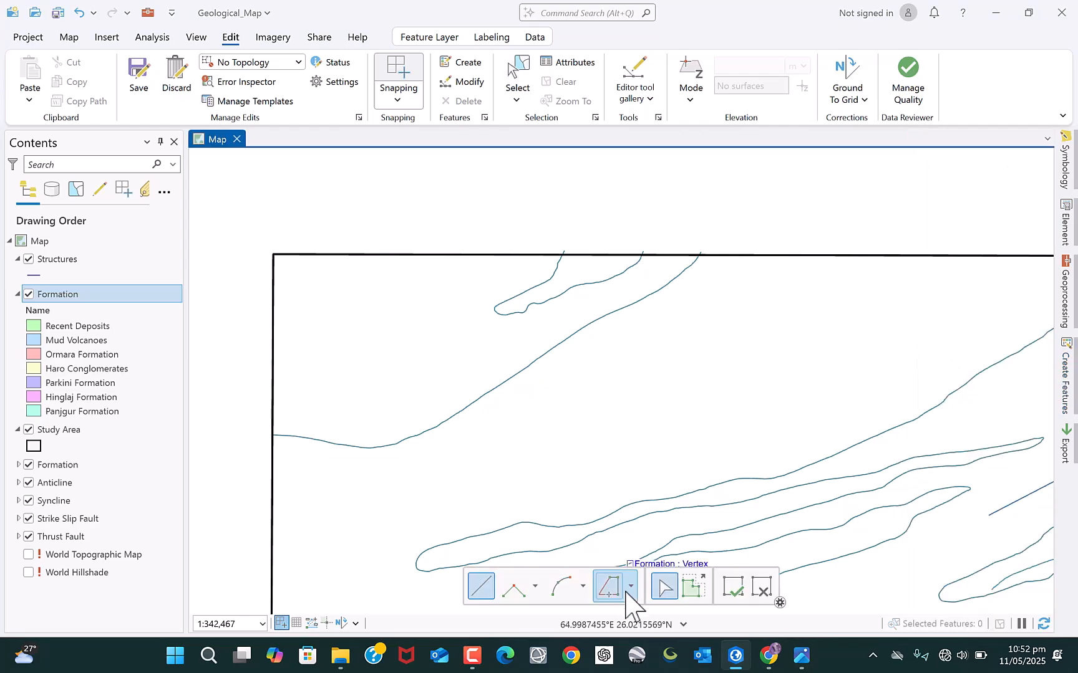
left_click(514, 587)
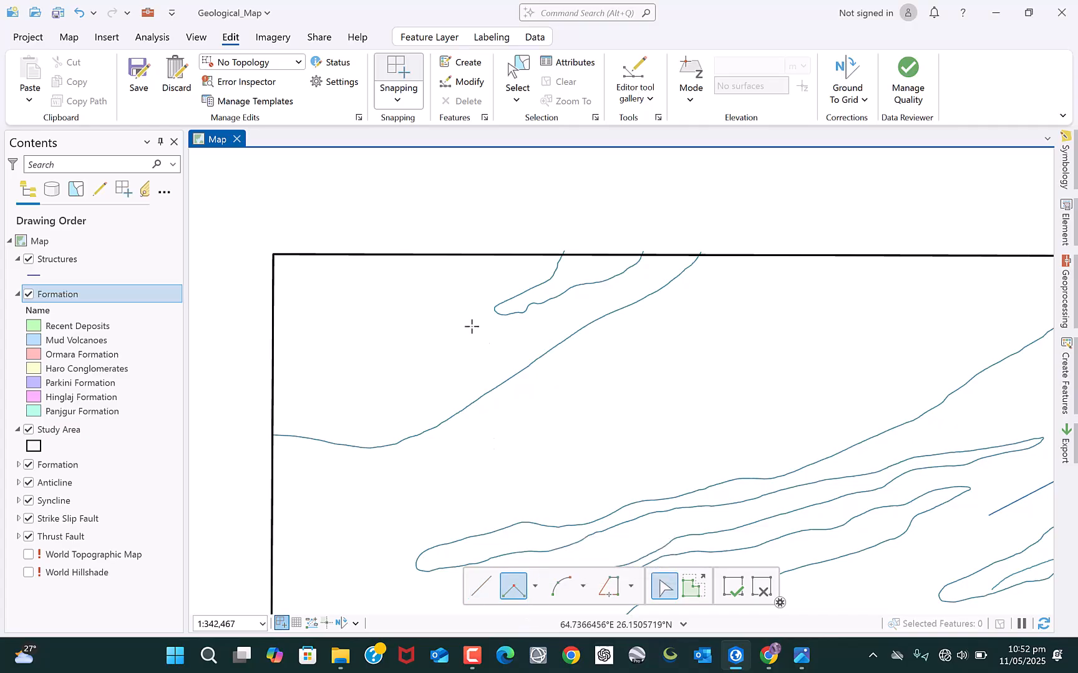
left_click(450, 306)
left_click(464, 397)
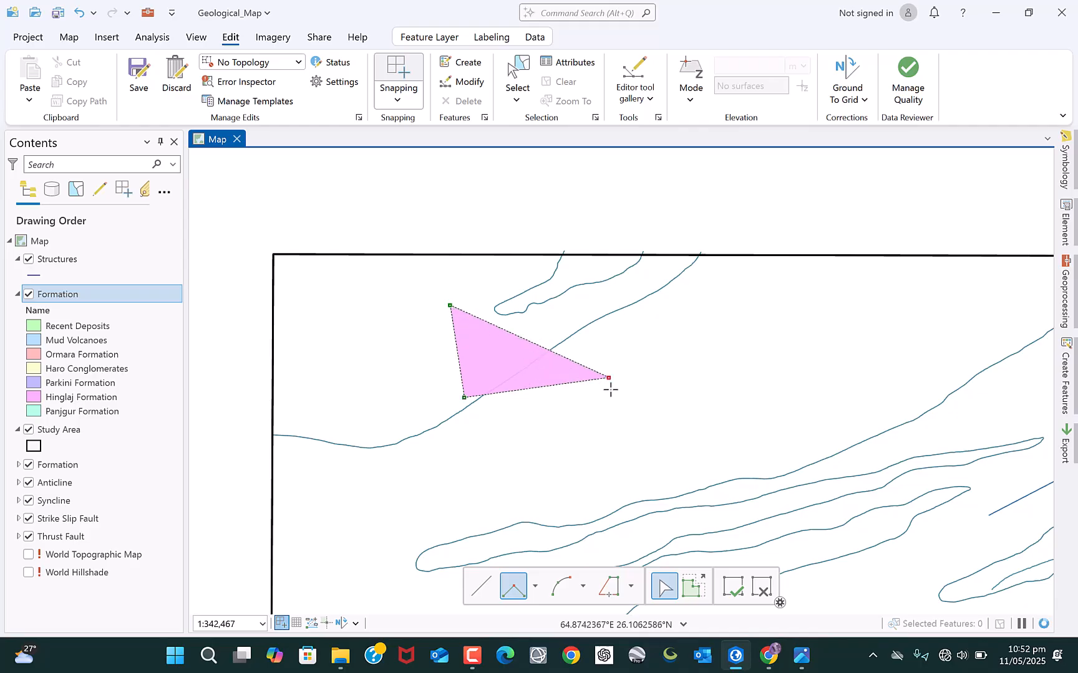
left_click(608, 378)
left_click(631, 262)
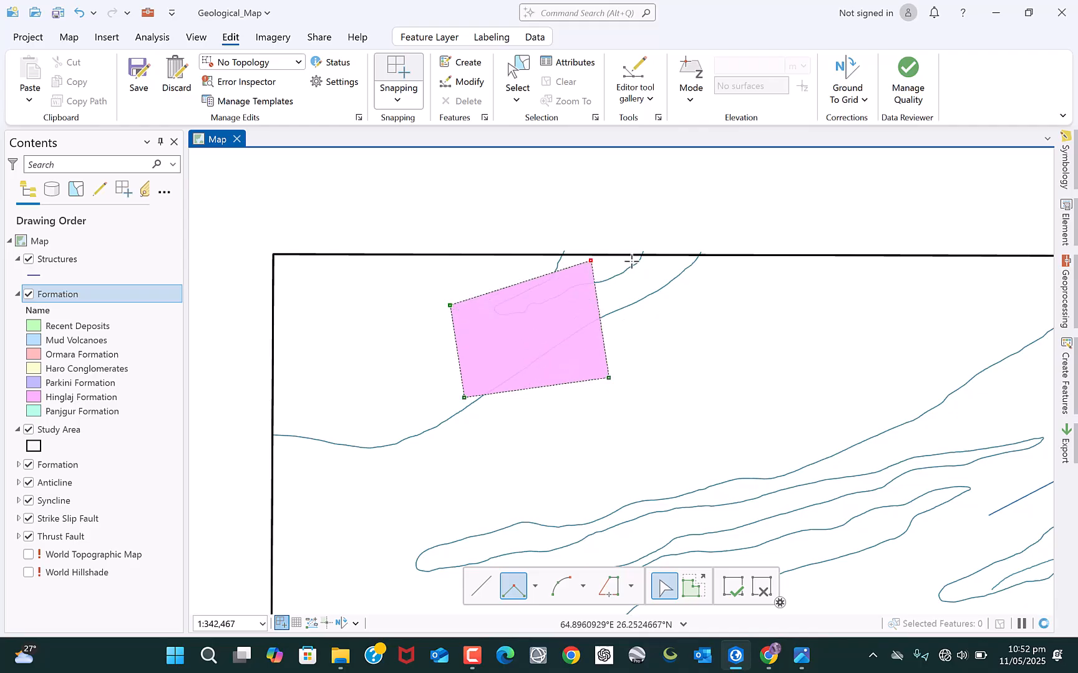
left_click(497, 206)
left_click(413, 198)
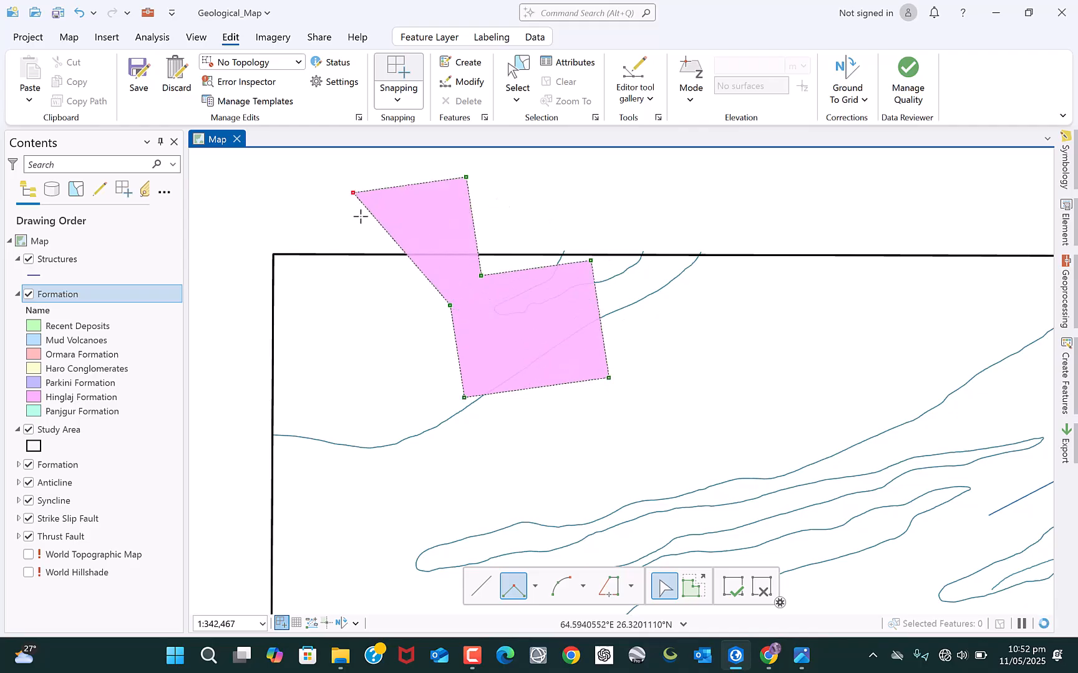
left_click(360, 217)
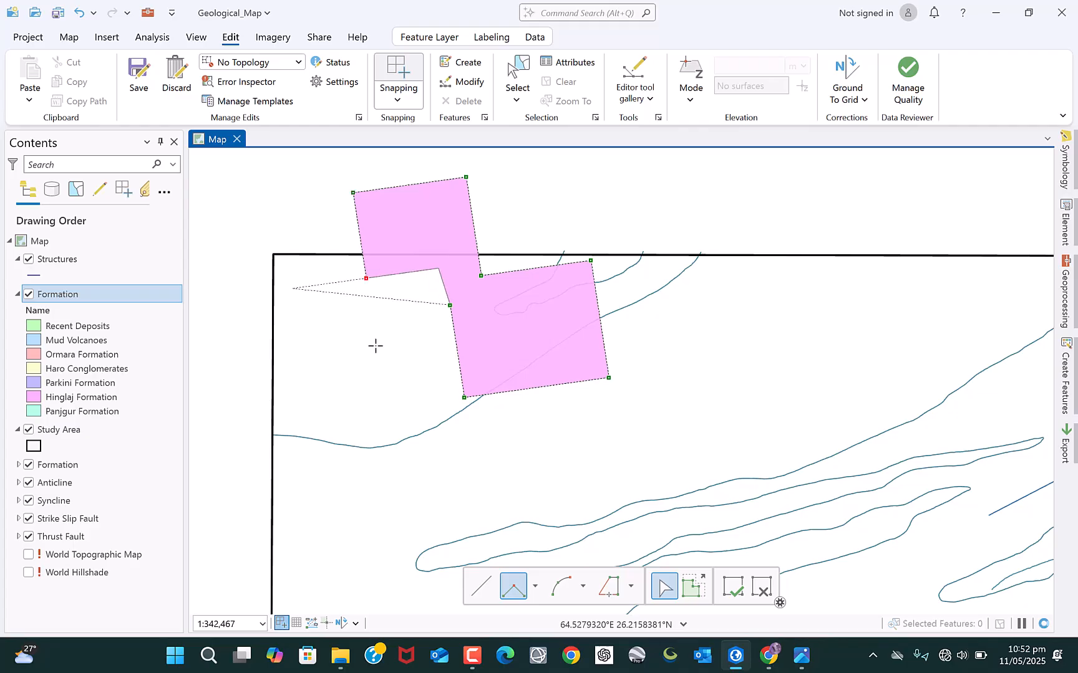
left_click(309, 346)
left_click(380, 393)
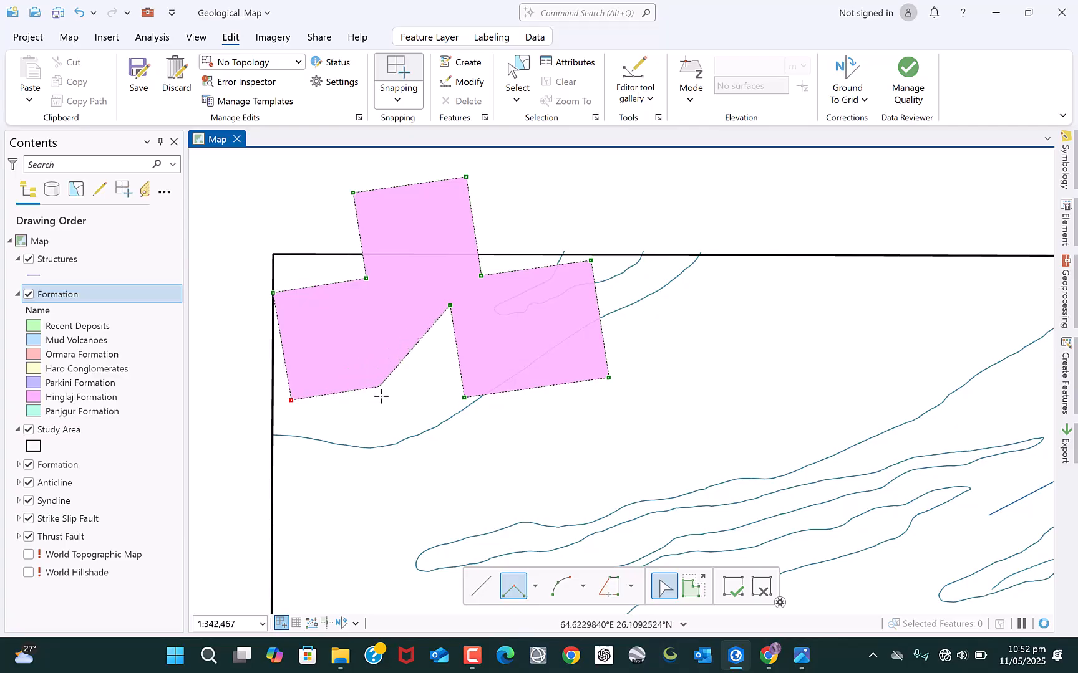
double_click(392, 354)
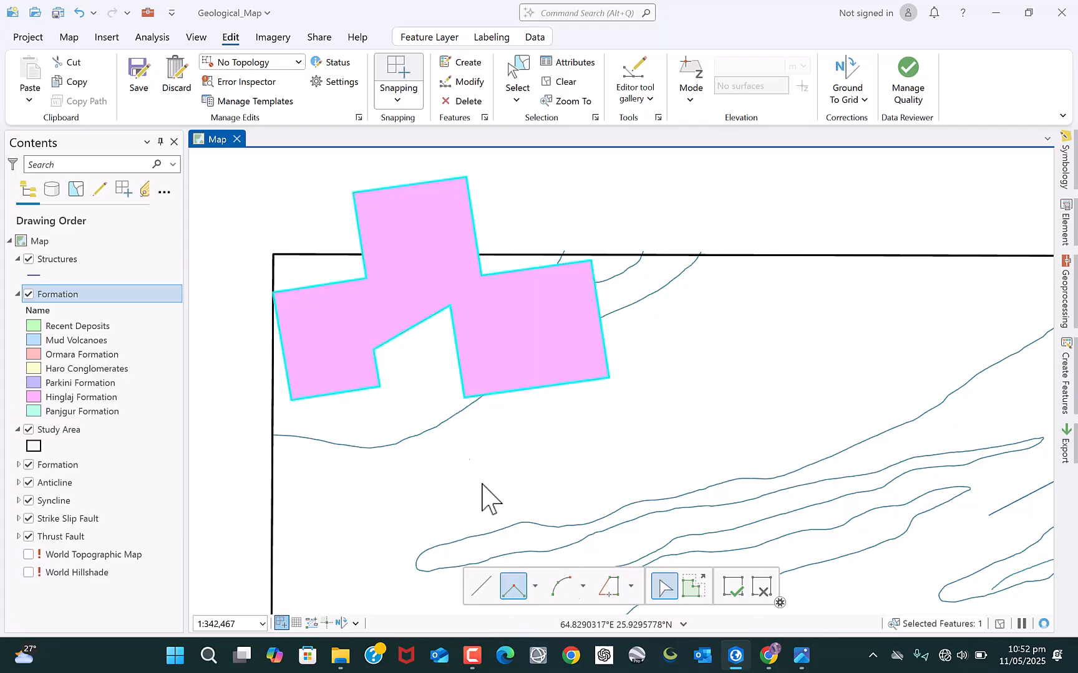
left_click(473, 103)
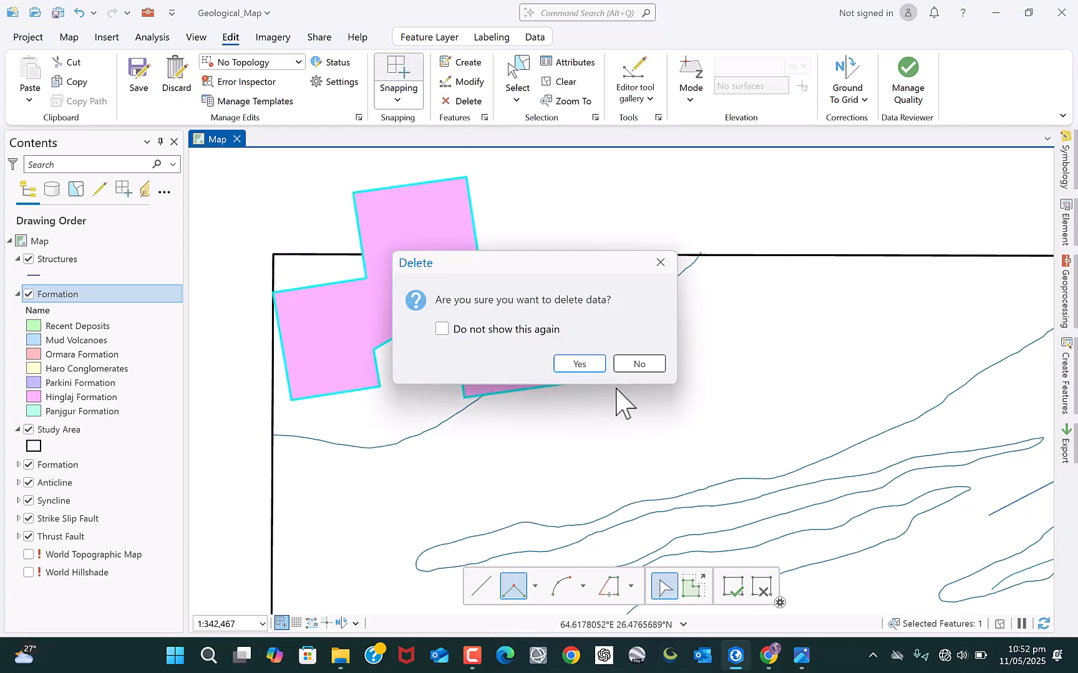
left_click(586, 366)
Sketch a trial Hinglaj Formation polygon with arc segments across the northwest contact line, and delete it.
left_click(566, 590)
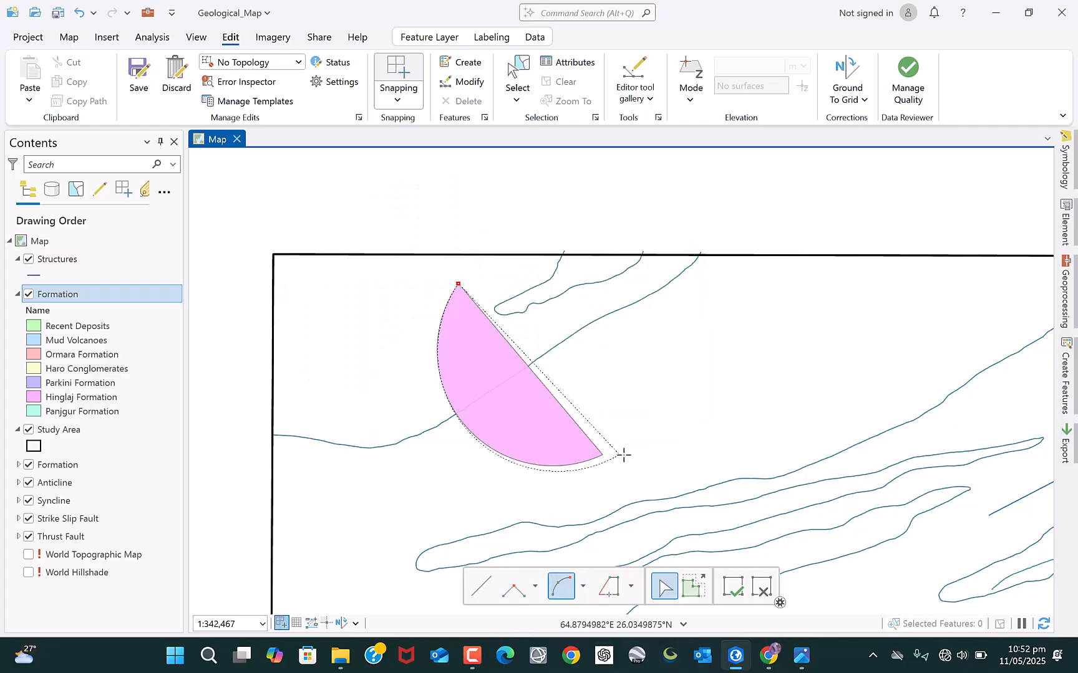
left_click(624, 454)
left_click(636, 280)
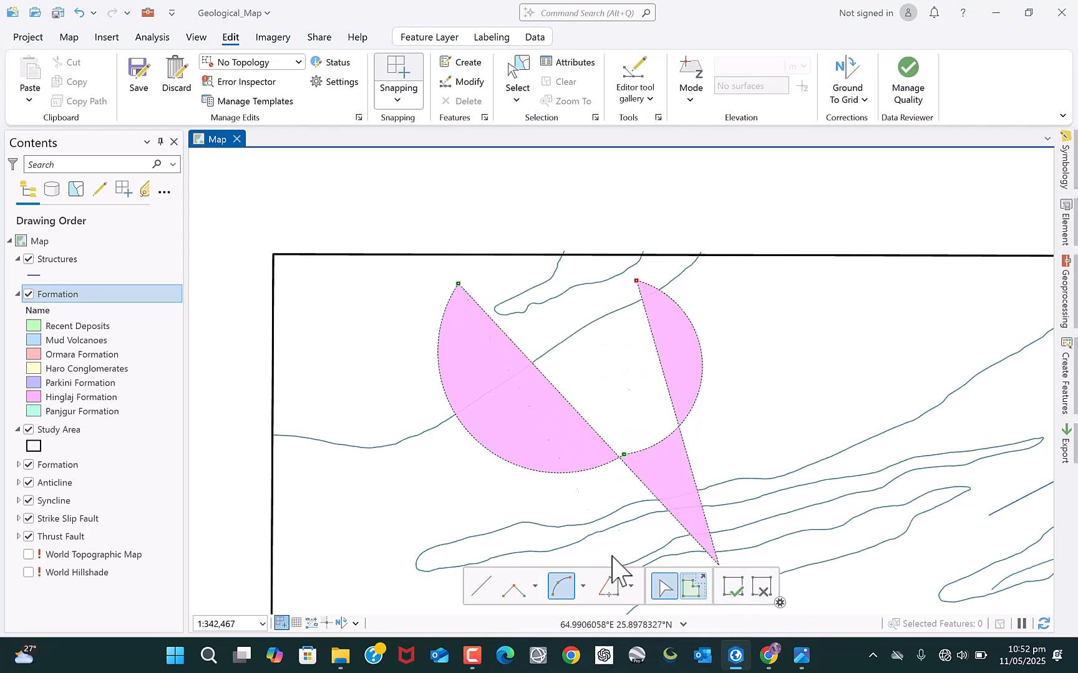
double_click(556, 286)
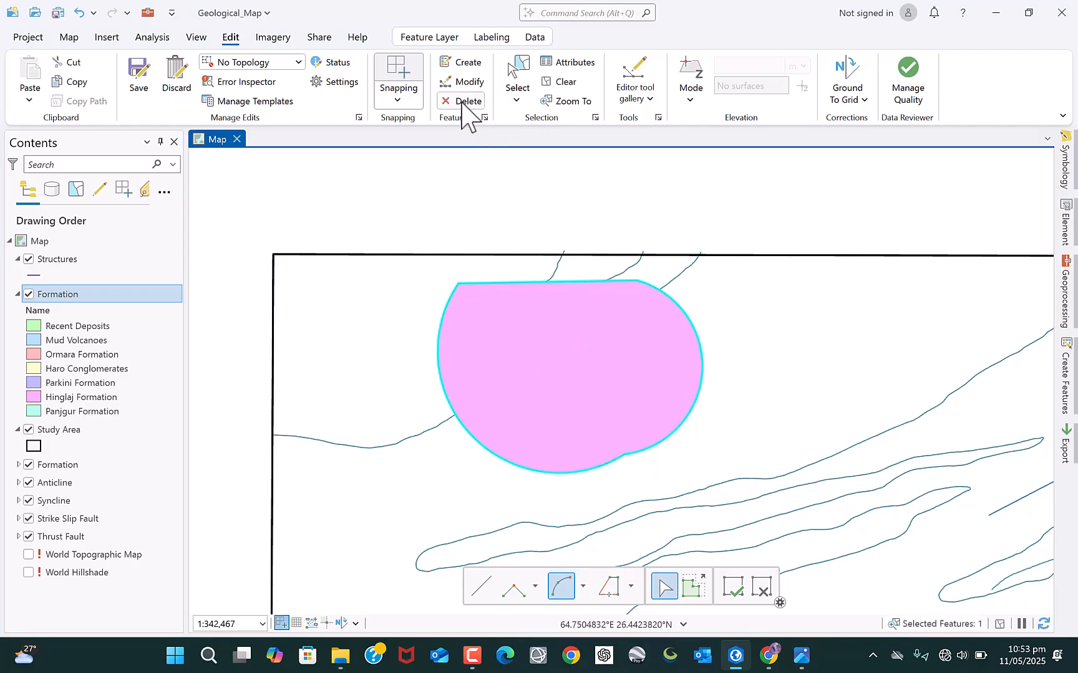
left_click(463, 101)
left_click(574, 364)
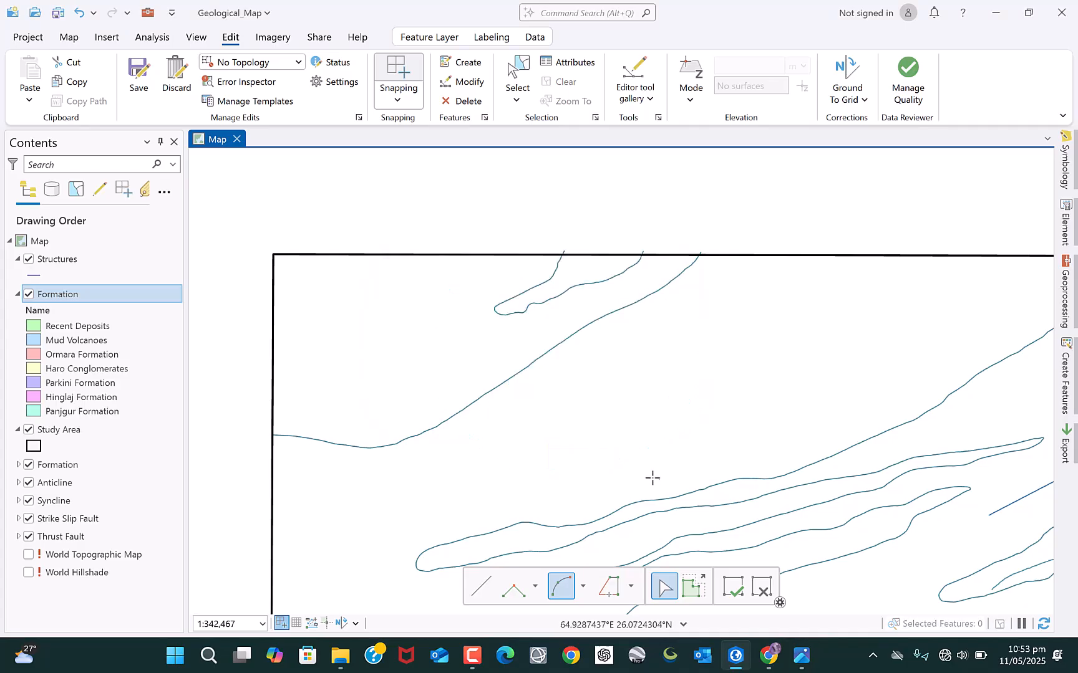
Sketch a freehand Hinglaj Formation outline in Stream mode across the northern boundary, and cancel the sketch.
left_click(630, 588)
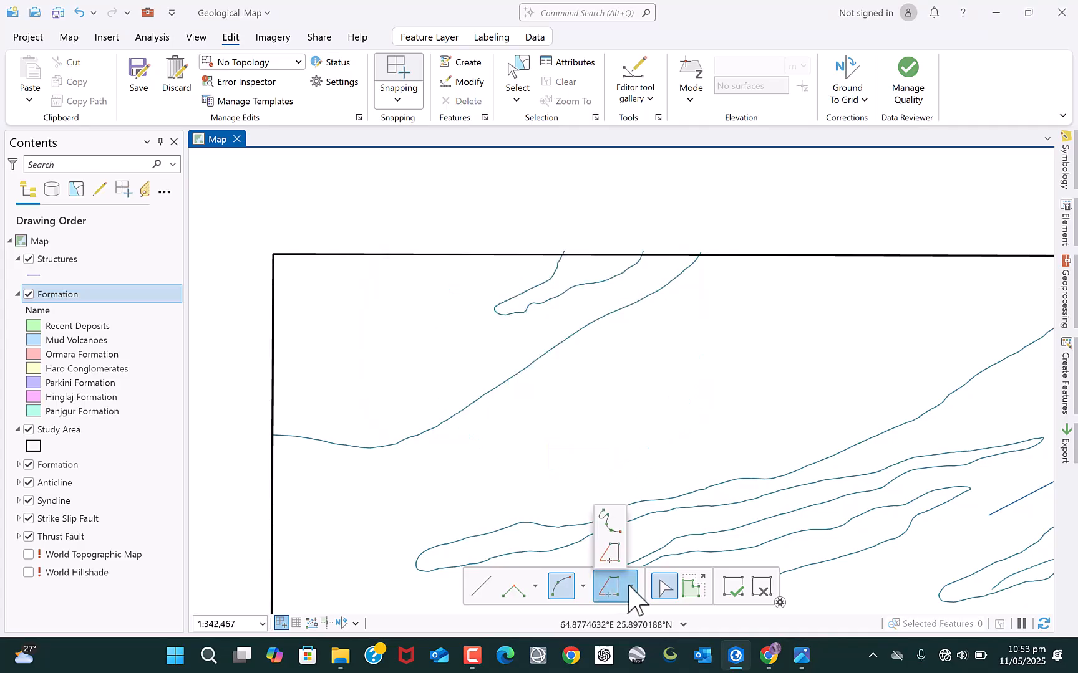
left_click(610, 523)
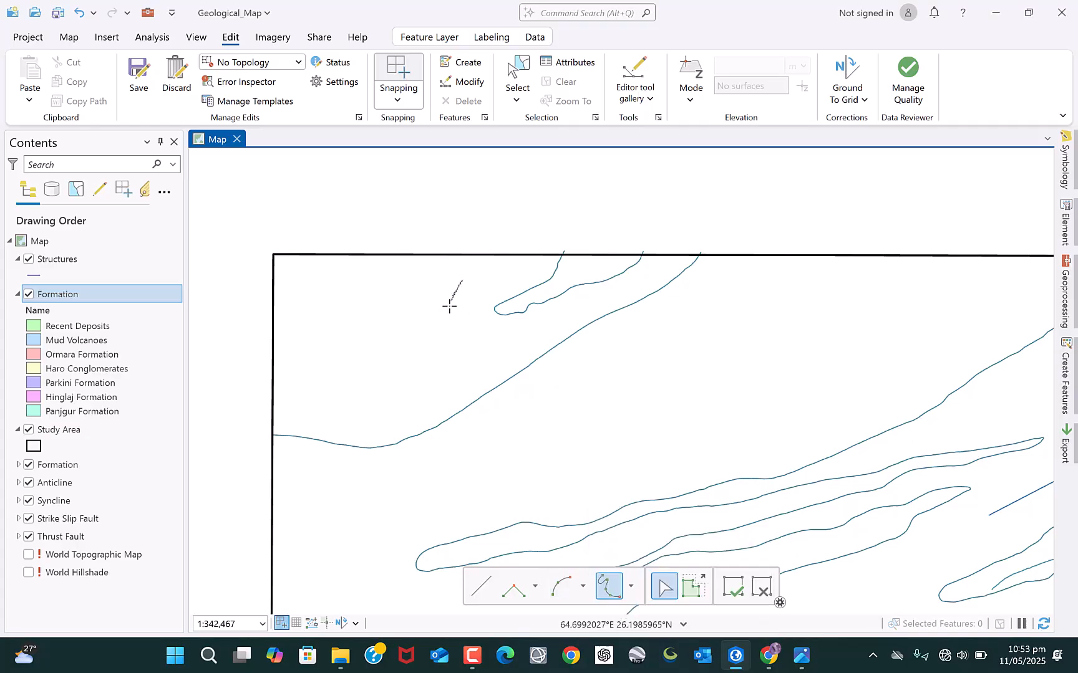
mouse_move(450, 338)
left_mouse_down()
mouse_move(491, 392)
mouse_move(592, 436)
mouse_move(750, 335)
mouse_move(723, 212)
mouse_move(539, 224)
mouse_move(378, 260)
mouse_move(344, 378)
mouse_move(394, 492)
mouse_move(376, 337)
mouse_move(399, 295)
mouse_move(415, 386)
left_mouse_up()
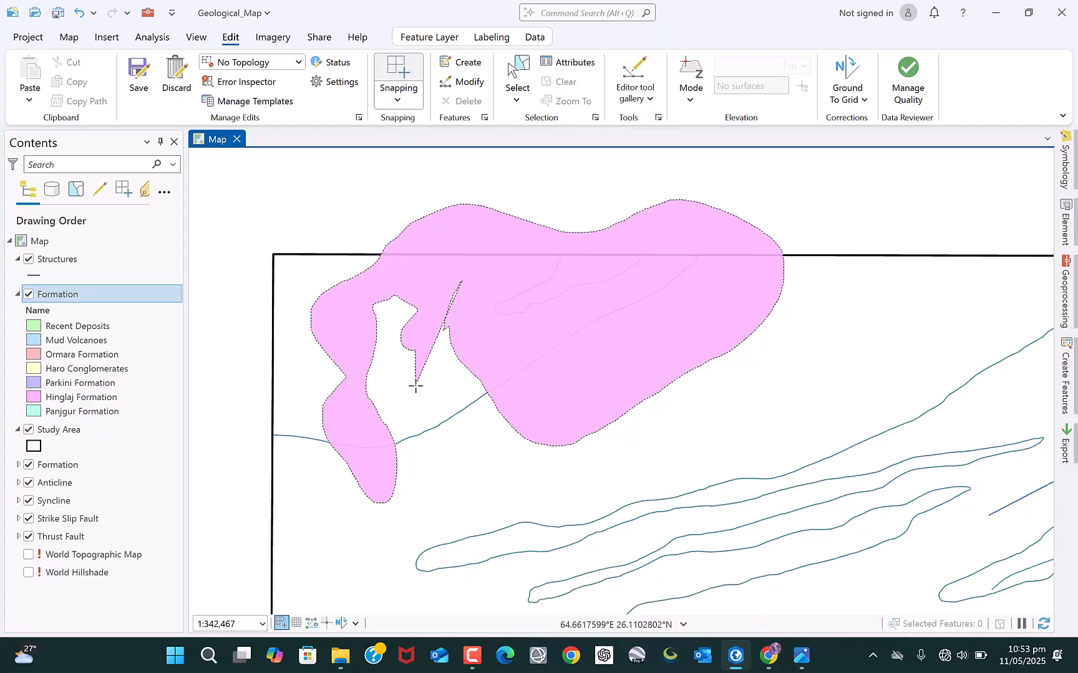
right_click(415, 386)
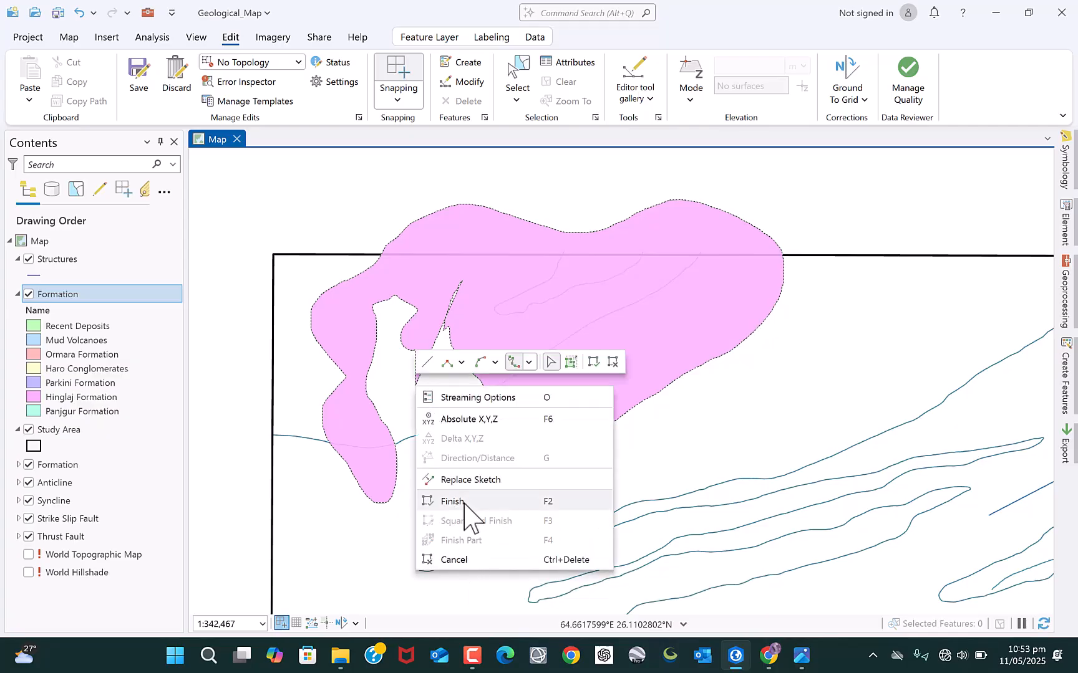
left_click(465, 561)
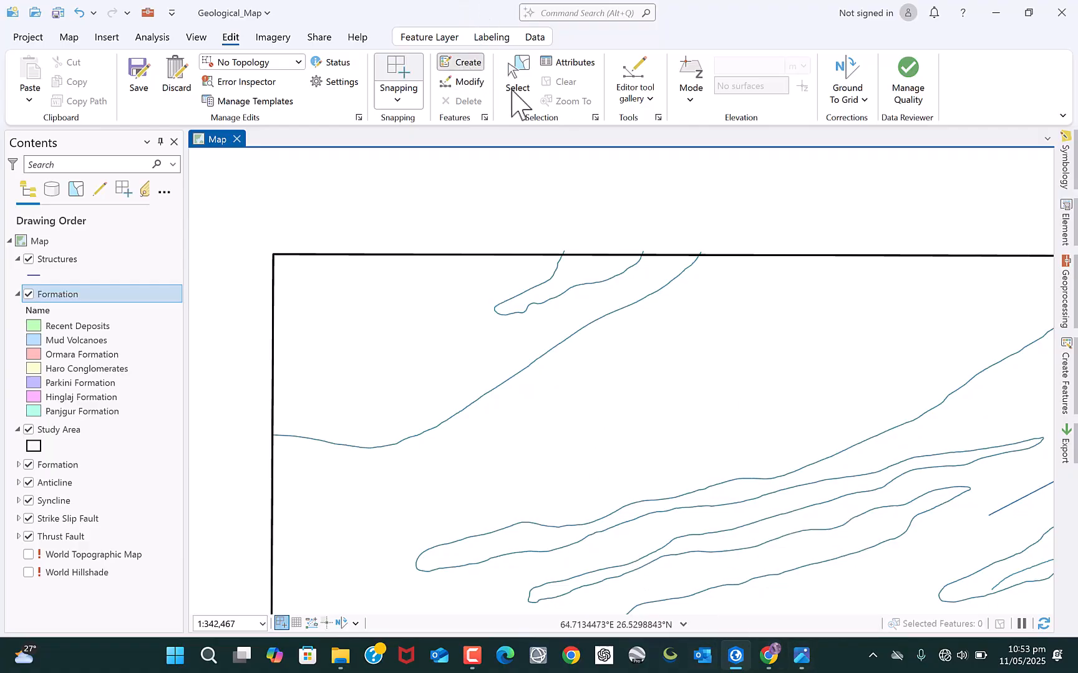
Trace the northwestern contact lobe and the adjoining northern study area edge as a Hinglaj Formation polygon, finish it and clear the selection.
left_click(461, 61)
left_click(954, 325)
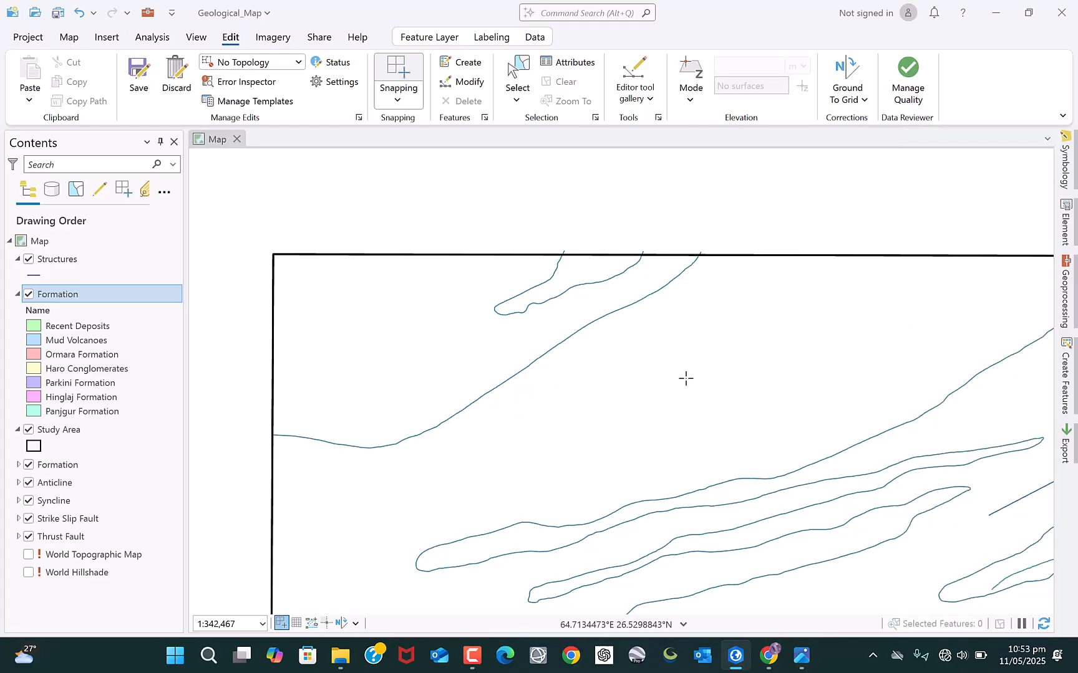
left_click(632, 586)
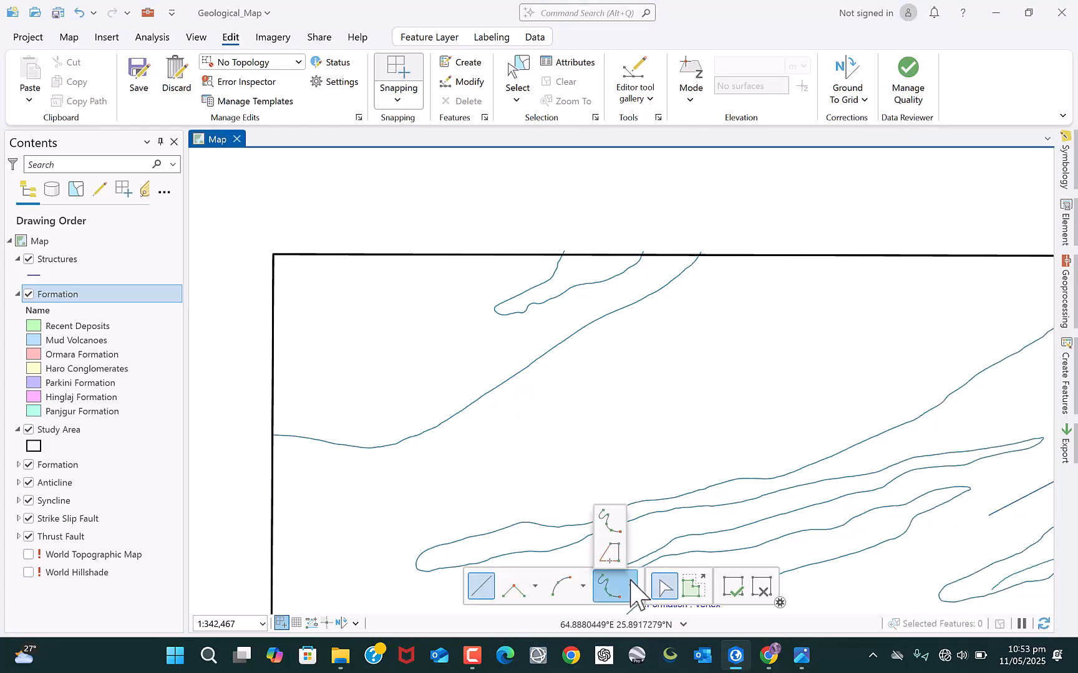
left_click(611, 553)
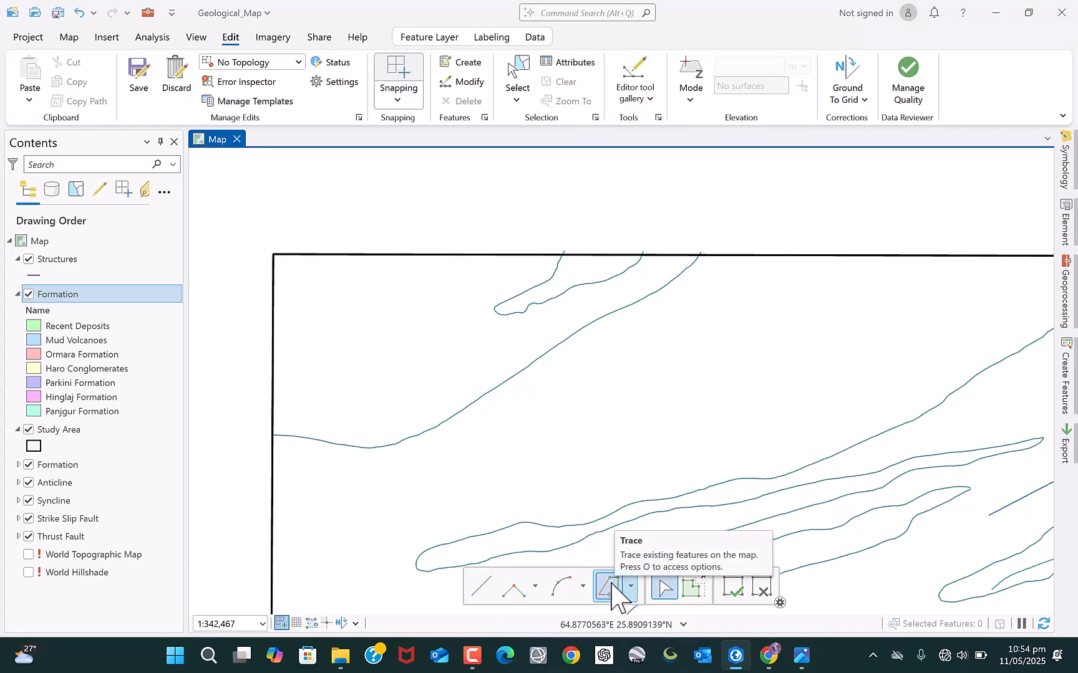
scroll(580, 281, "up", 5)
scroll(637, 351, "up", 3)
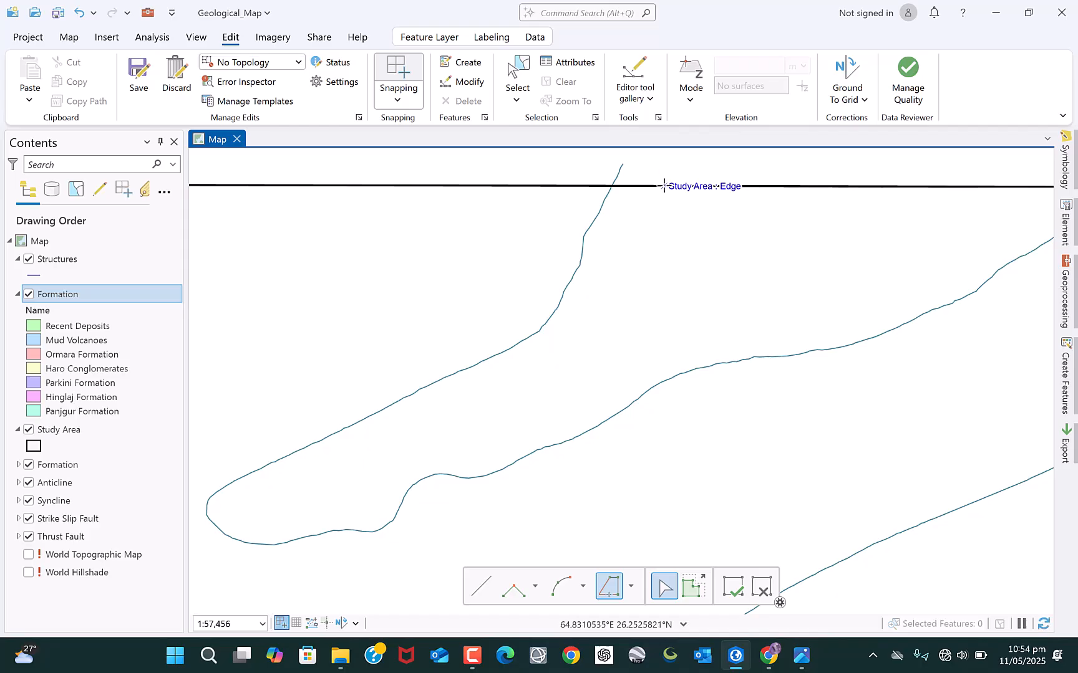
left_click(663, 185)
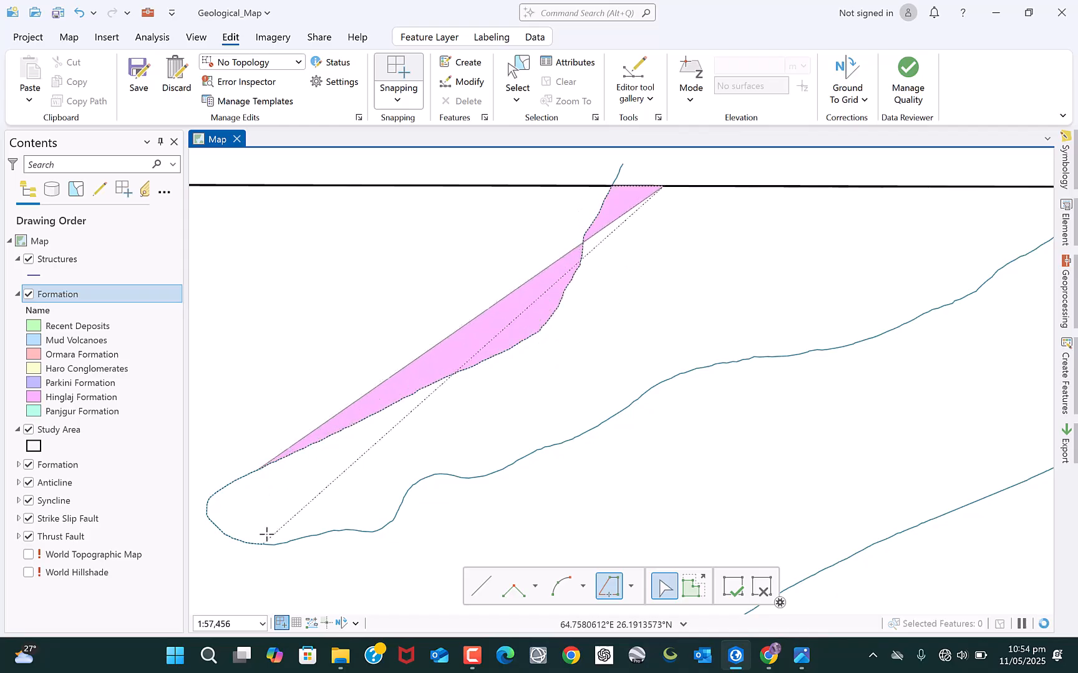
left_click(954, 308)
scroll(565, 388, "down", 3)
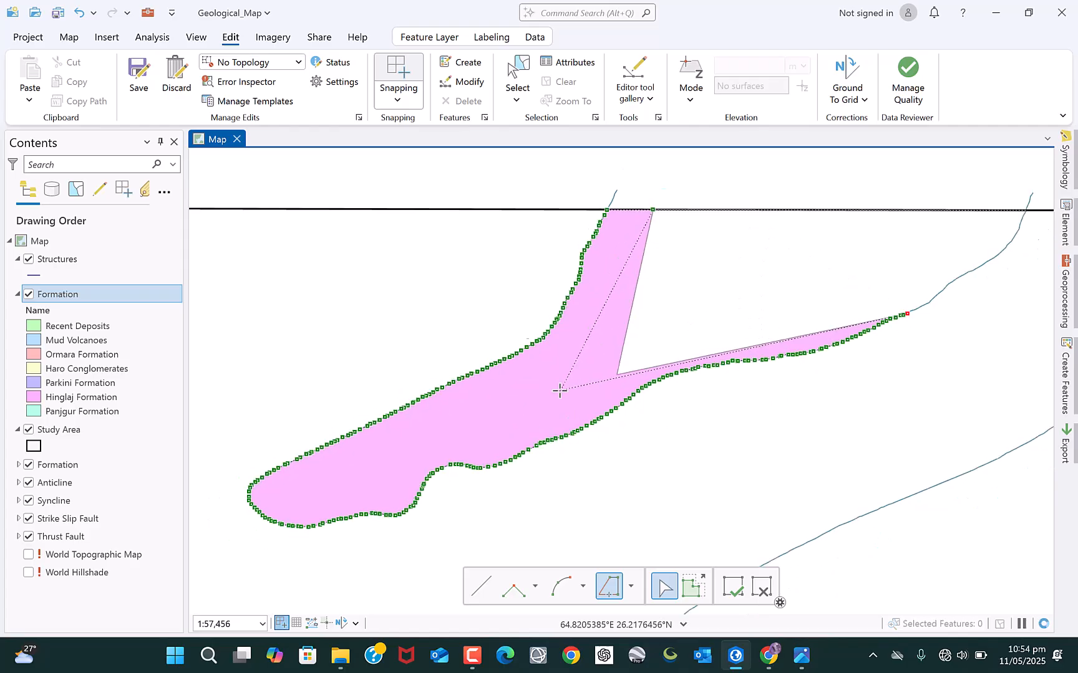
scroll(845, 253, "up", 3)
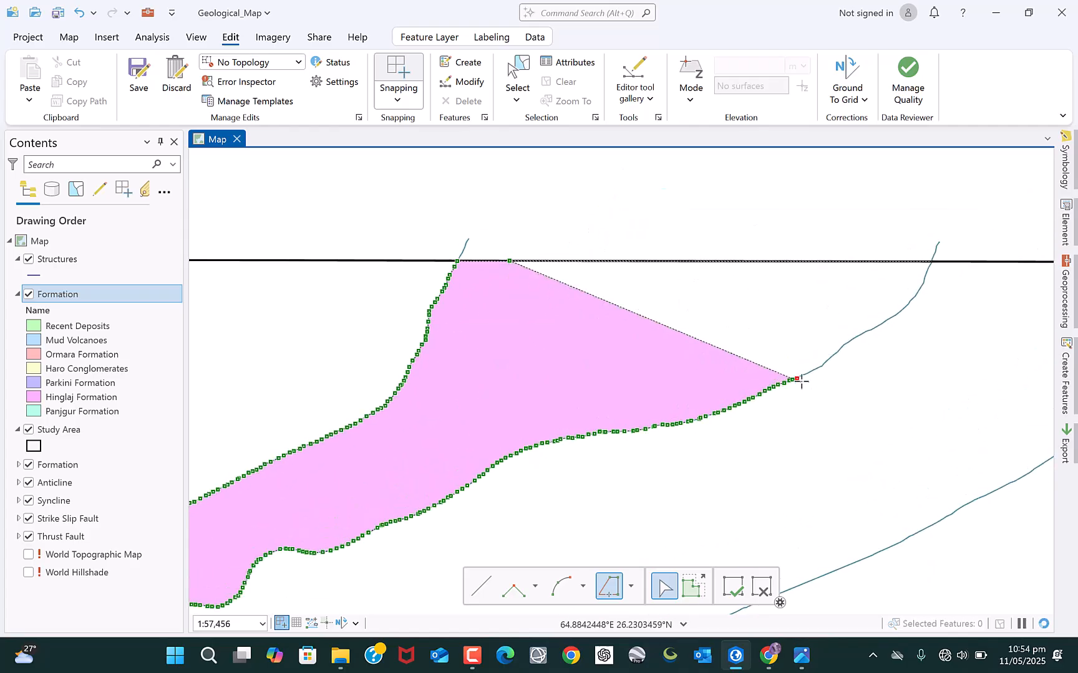
left_click(796, 379)
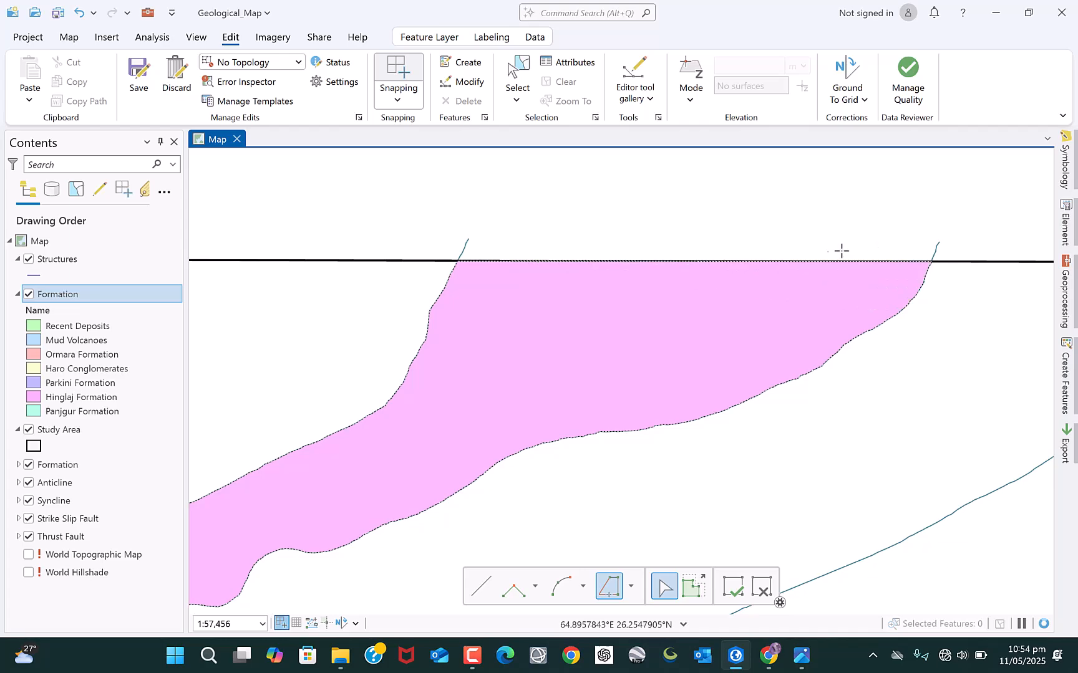
left_click(618, 261)
key("F2")
scroll(587, 291, "down", 5)
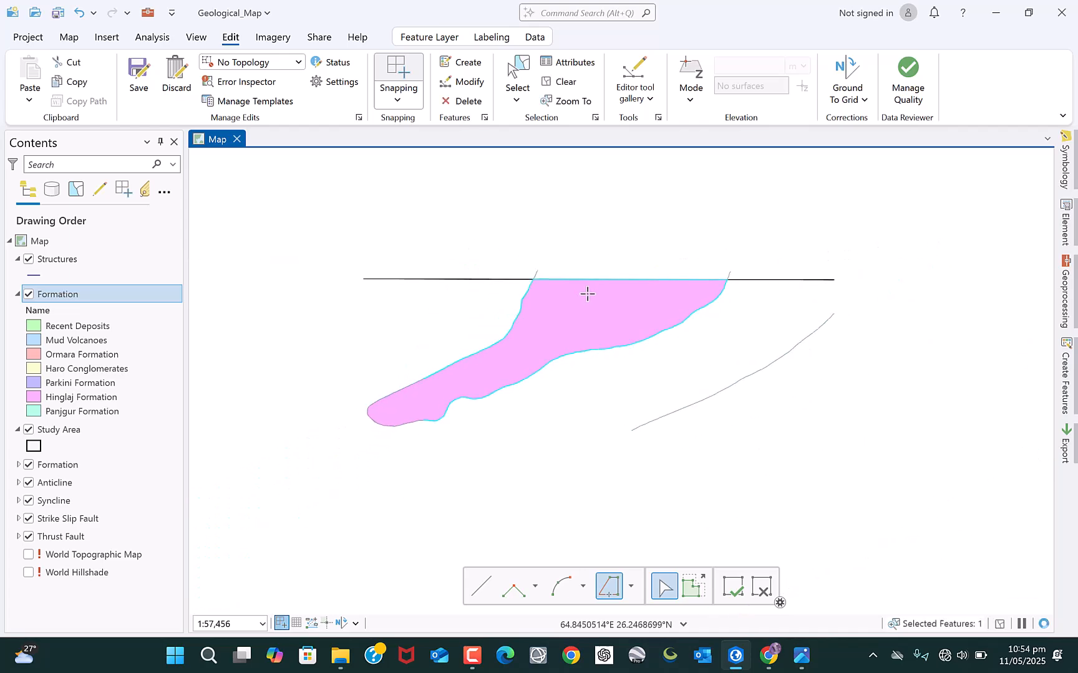
left_click(567, 82)
scroll(603, 248, "down", 4)
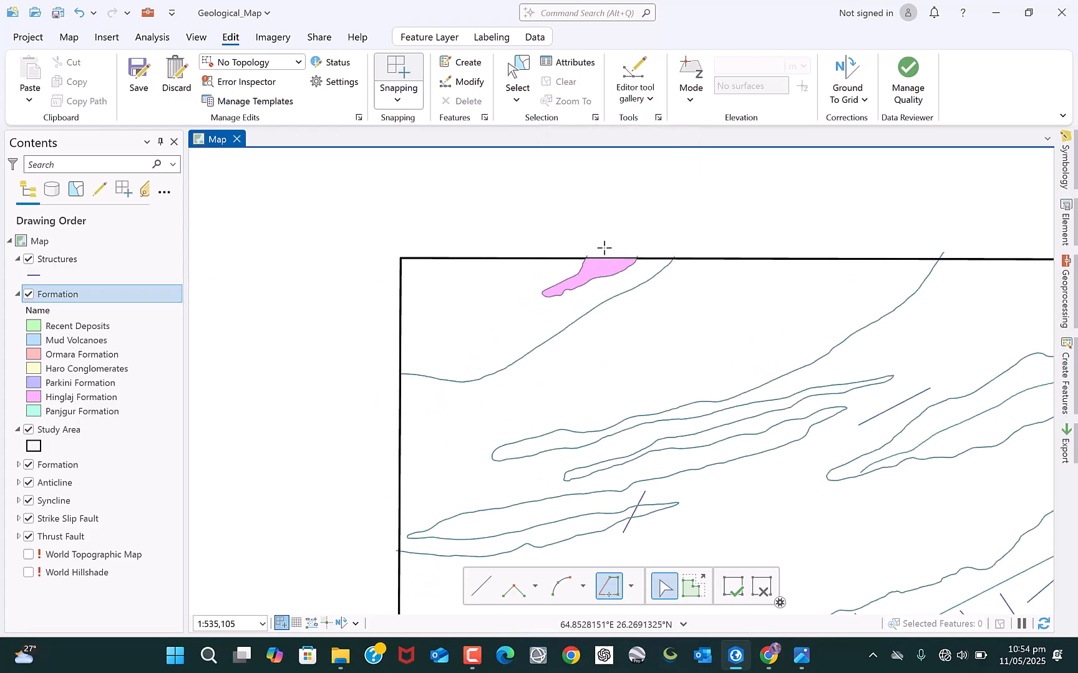
Using the geological map image as reference, trace a Recent Deposits polygon around the Hinglaj lobe, bounded by the northwest contact line and study area edges.
scroll(512, 285, "up", 3)
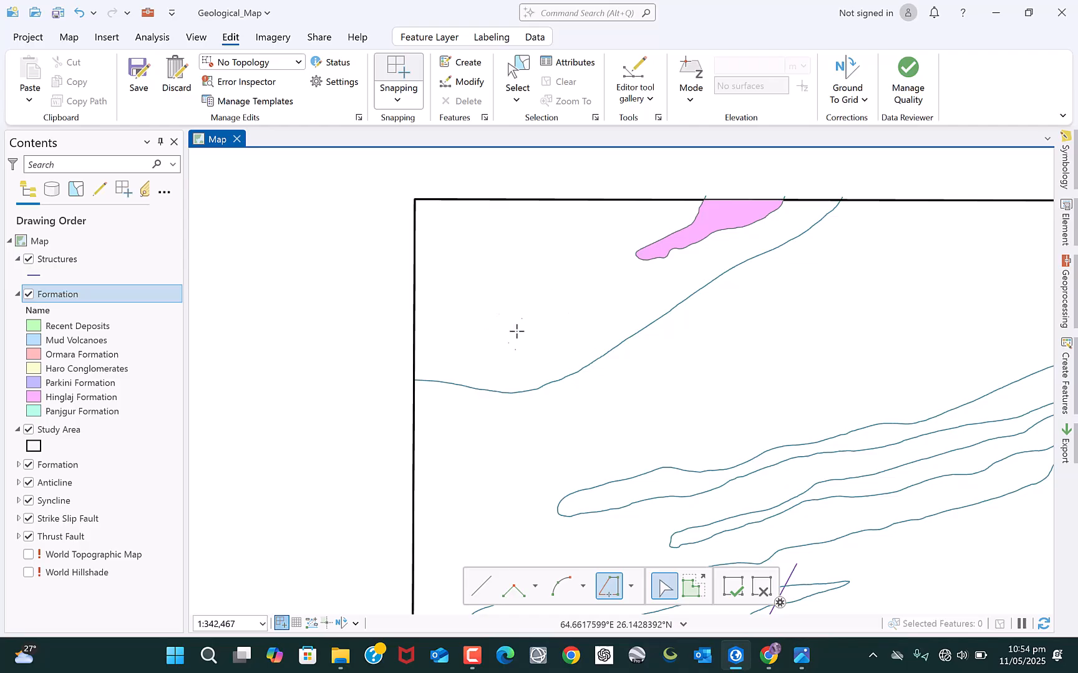
scroll(471, 297, "up", 3)
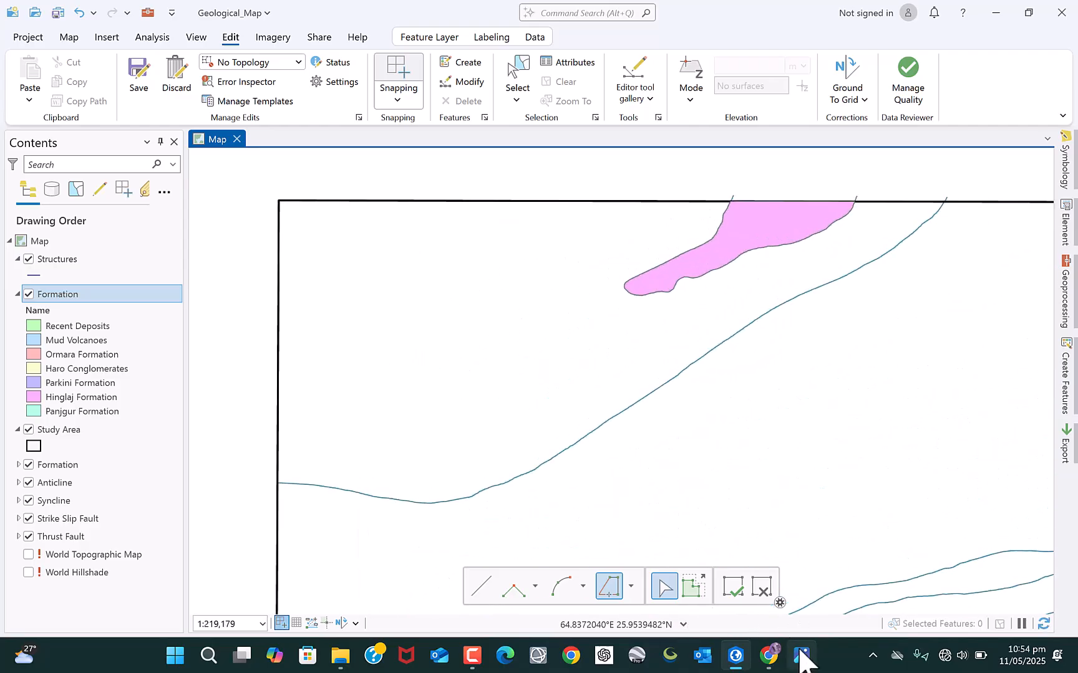
left_click(817, 601)
left_click(785, 572)
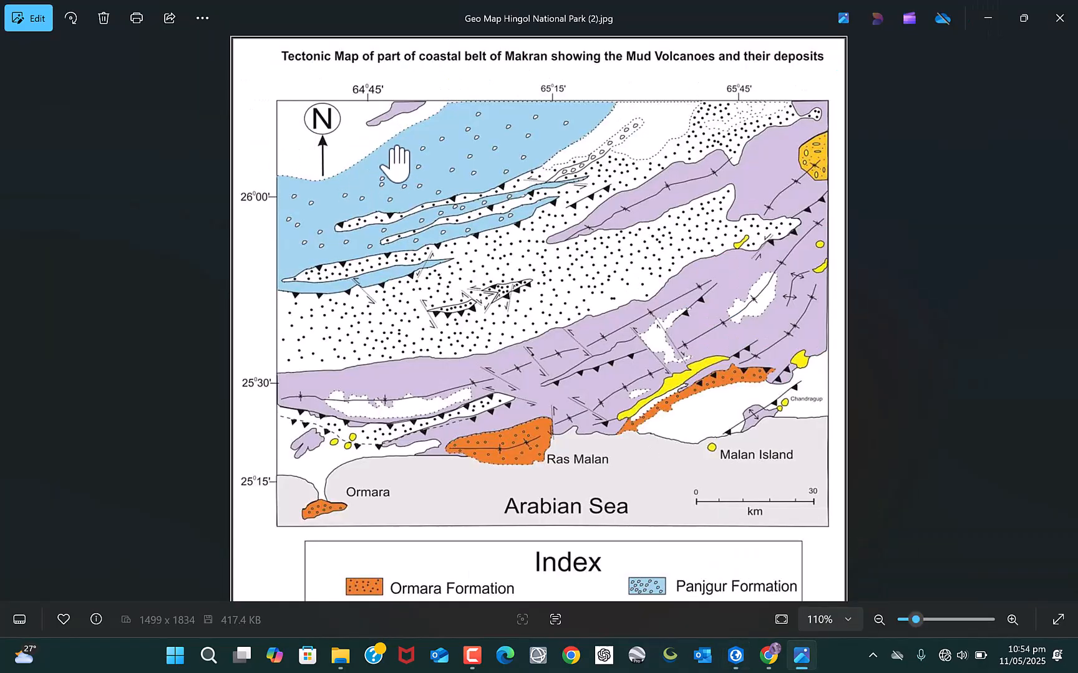
left_click_drag(565, 399, 579, 344)
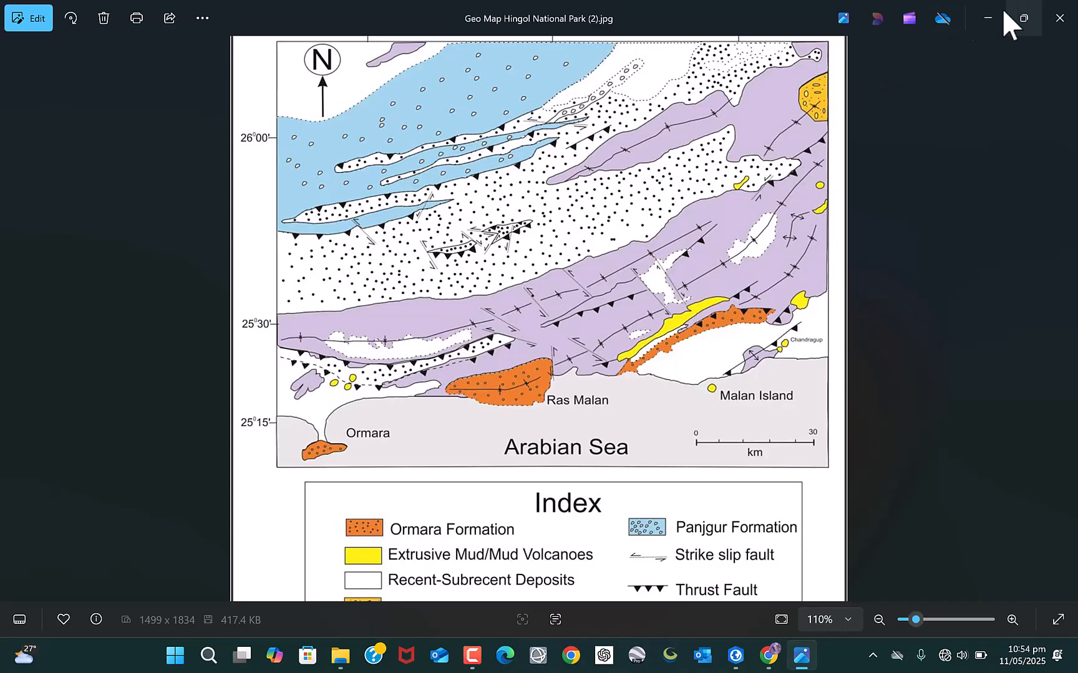
left_click(988, 17)
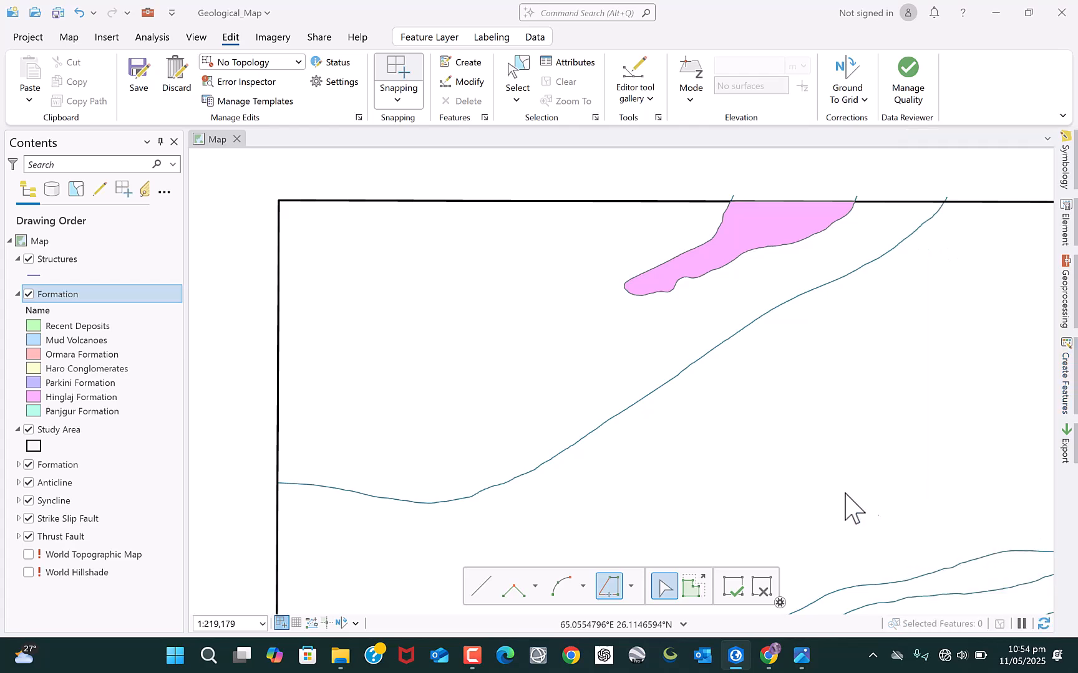
left_click(318, 202)
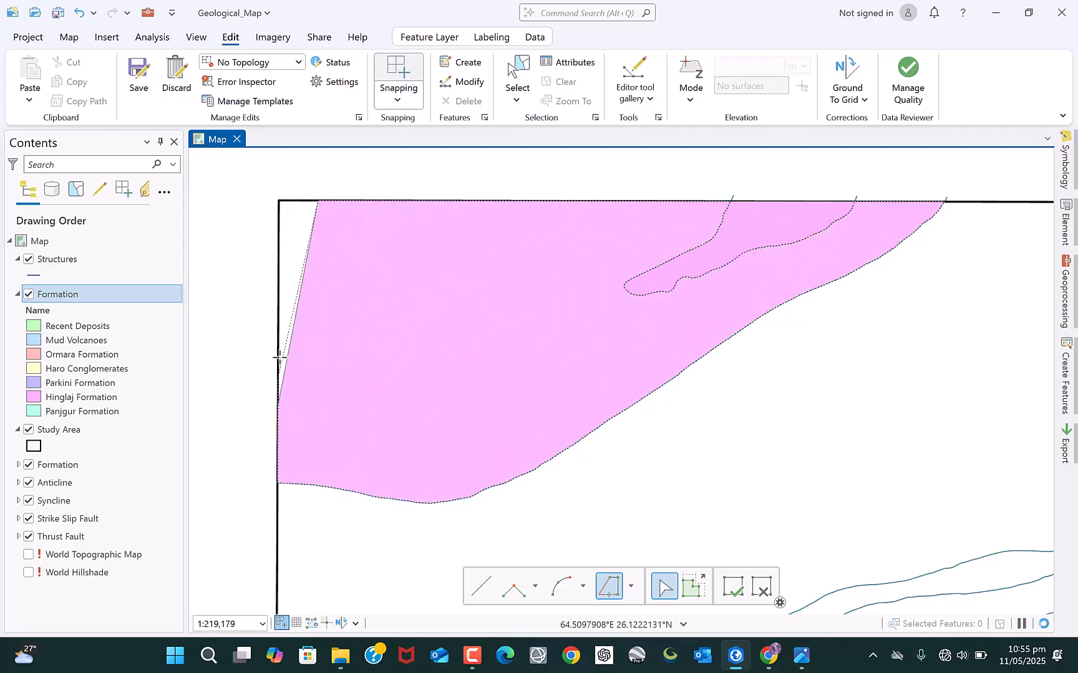
double_click(307, 199)
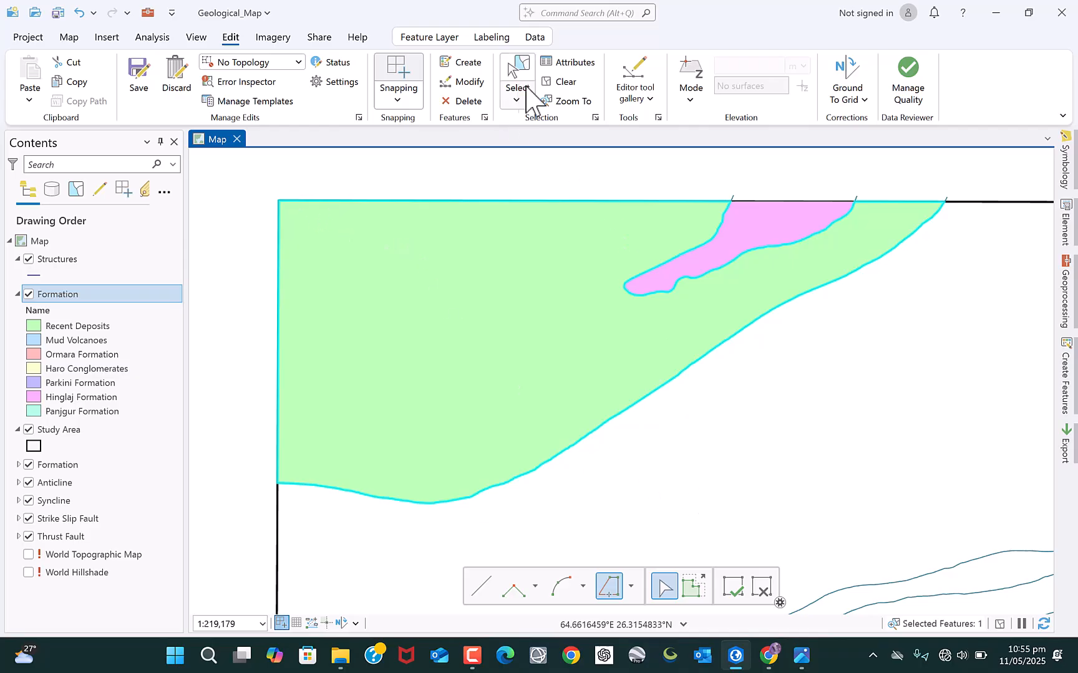
Clear the selection, save all feature edits and save the Geological_Map project.
left_click(568, 84)
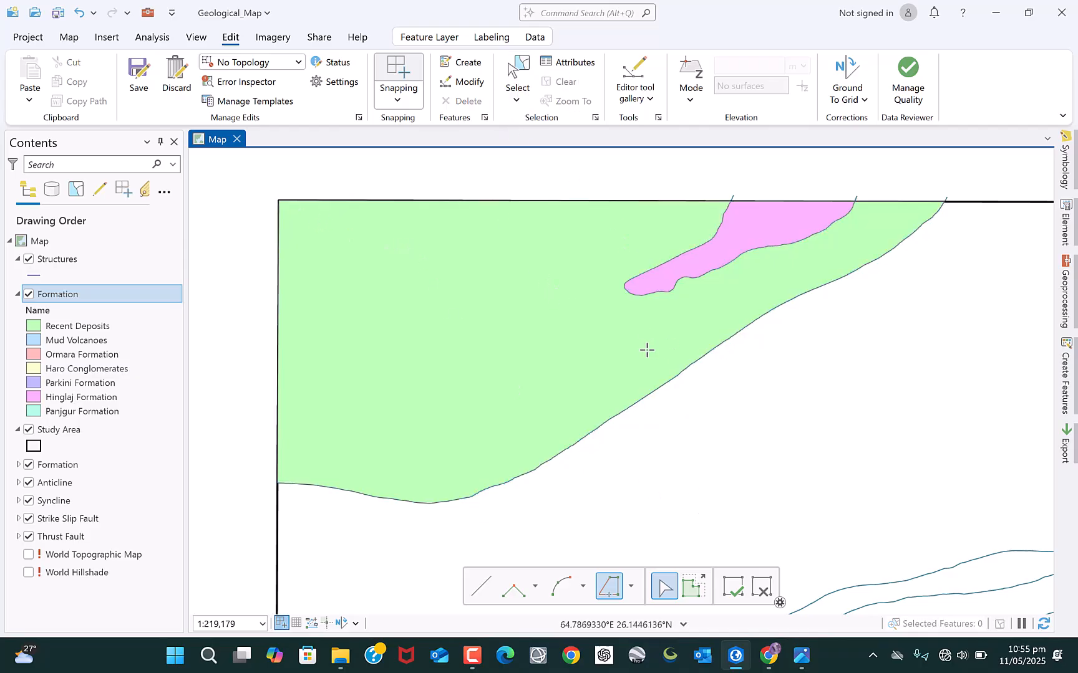
scroll(644, 349, "down", 2)
scroll(643, 350, "up", 2)
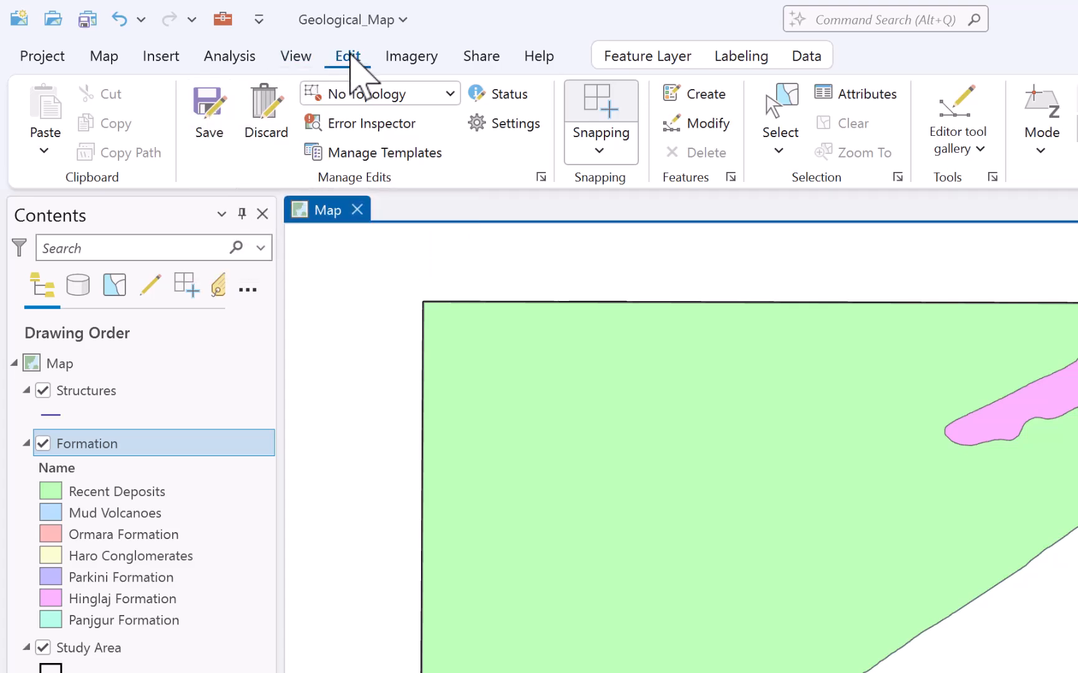
left_click(208, 103)
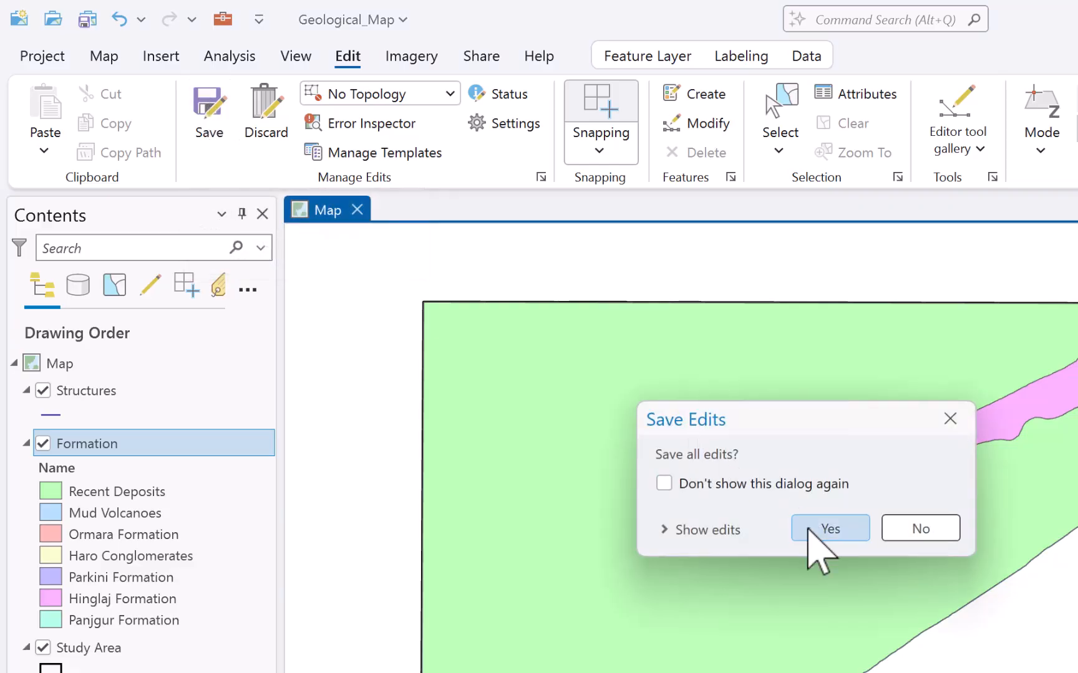
left_click(823, 527)
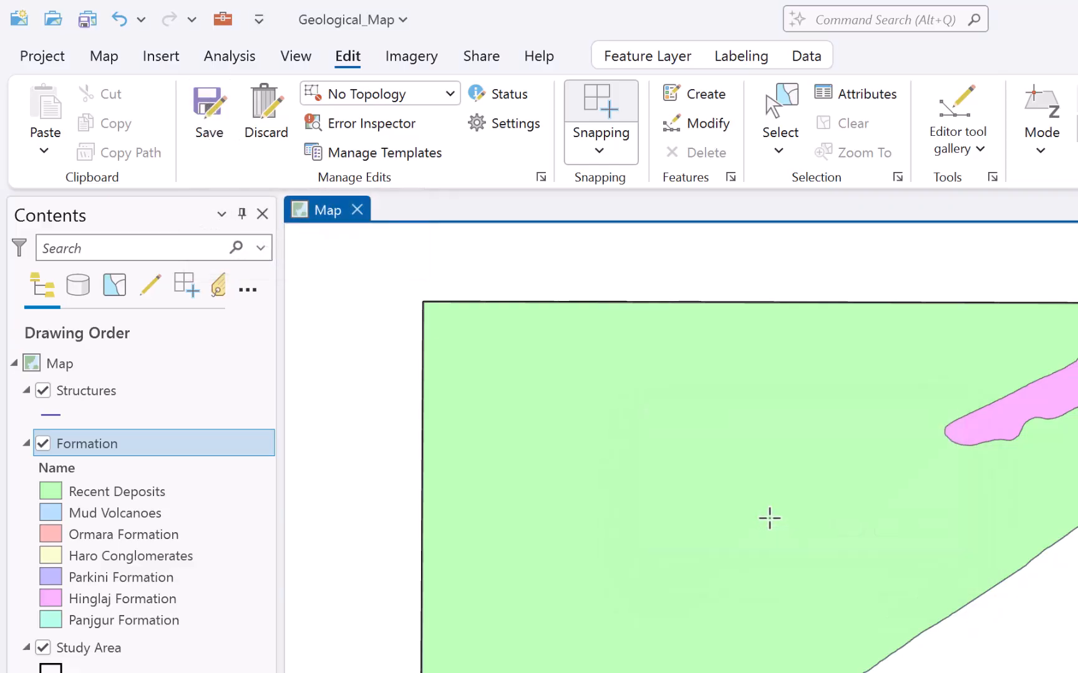
left_click(87, 19)
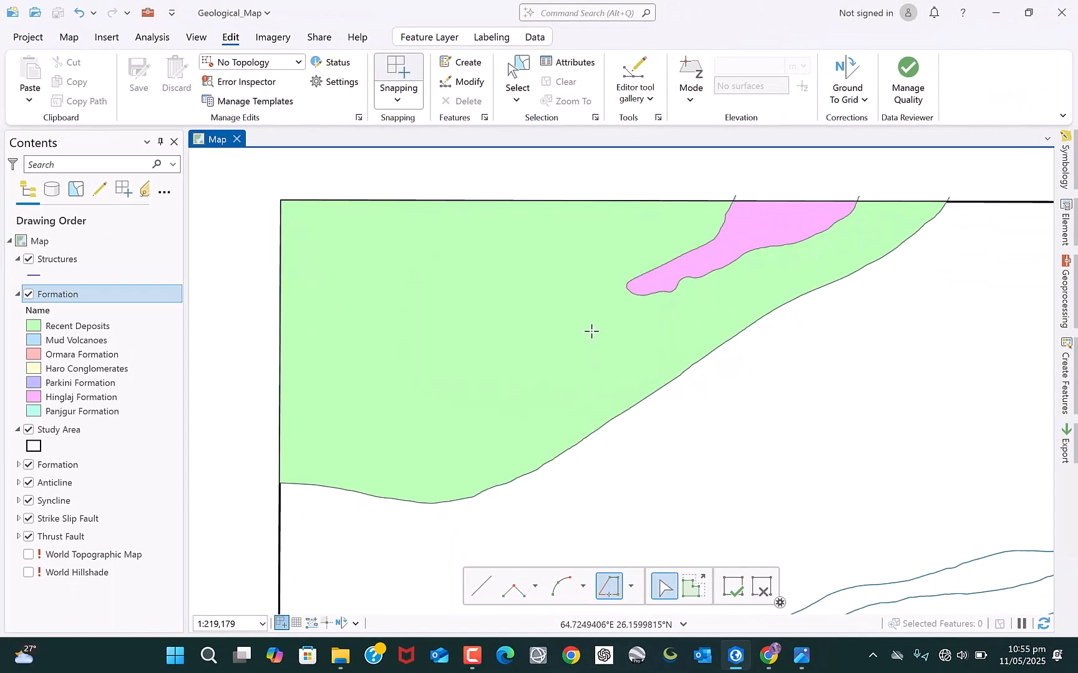
Compare the unfilled area southeast of the Recent Deposits with the geological map image and its index to identify the formation.
scroll(594, 334, "down", 5)
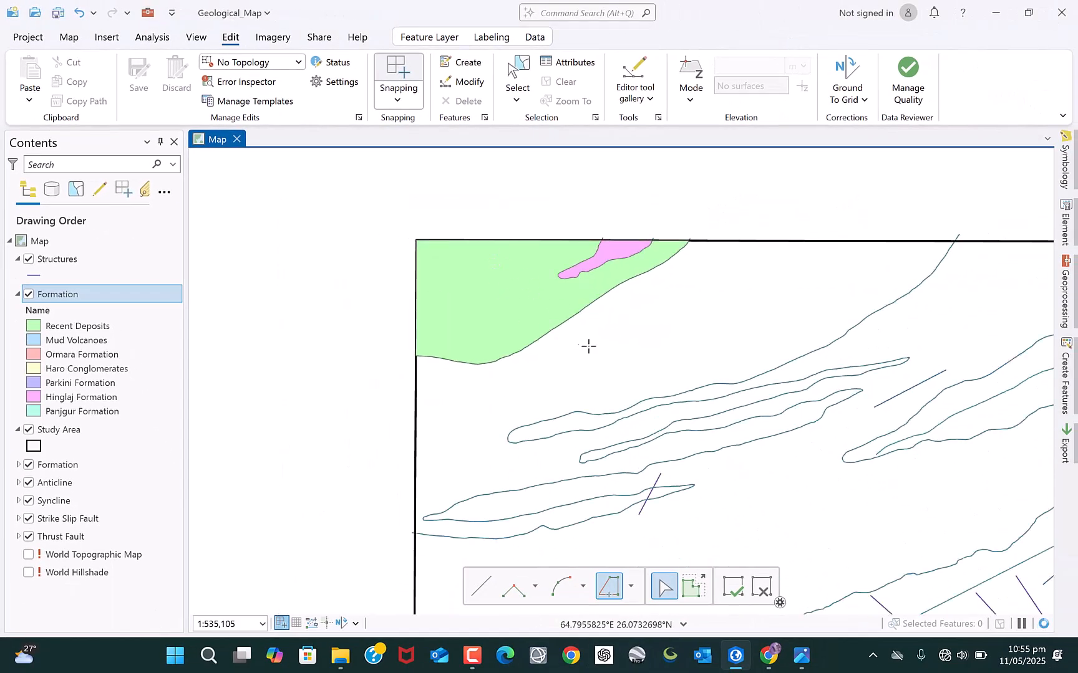
scroll(561, 312, "down", 7)
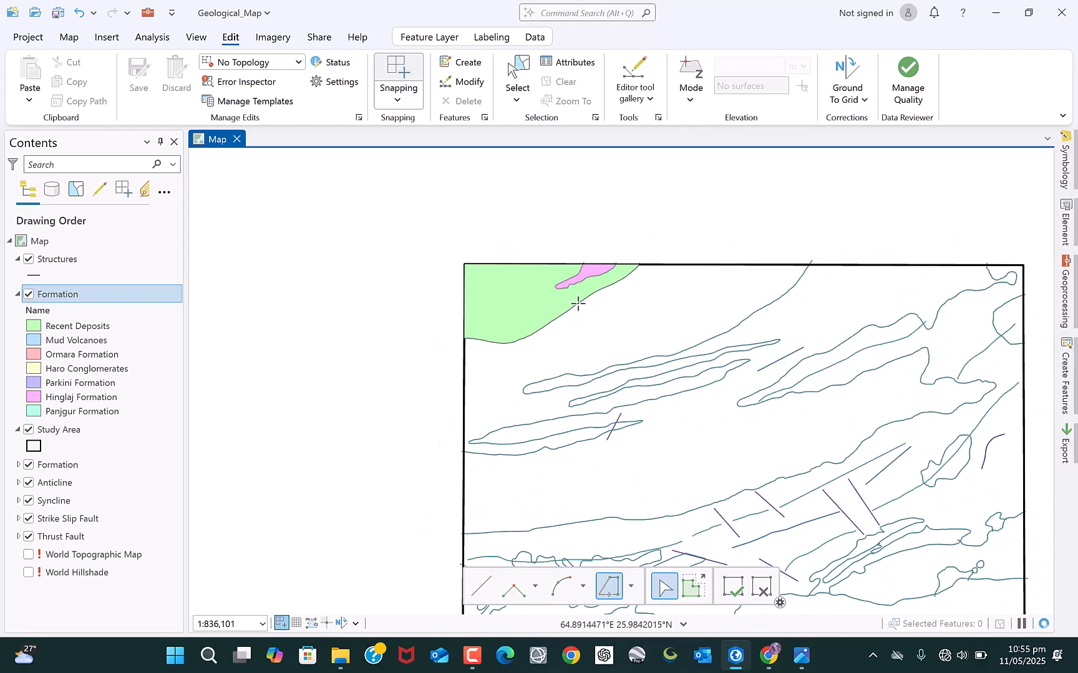
scroll(592, 346, "up", 2)
scroll(573, 272, "up", 5)
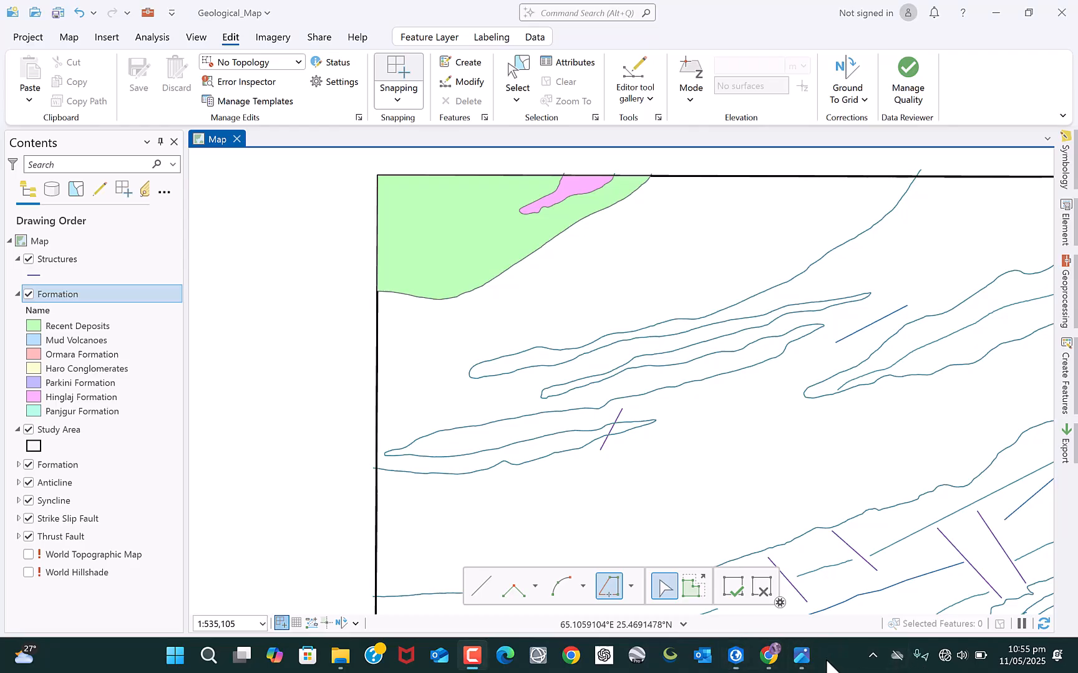
left_click(802, 656)
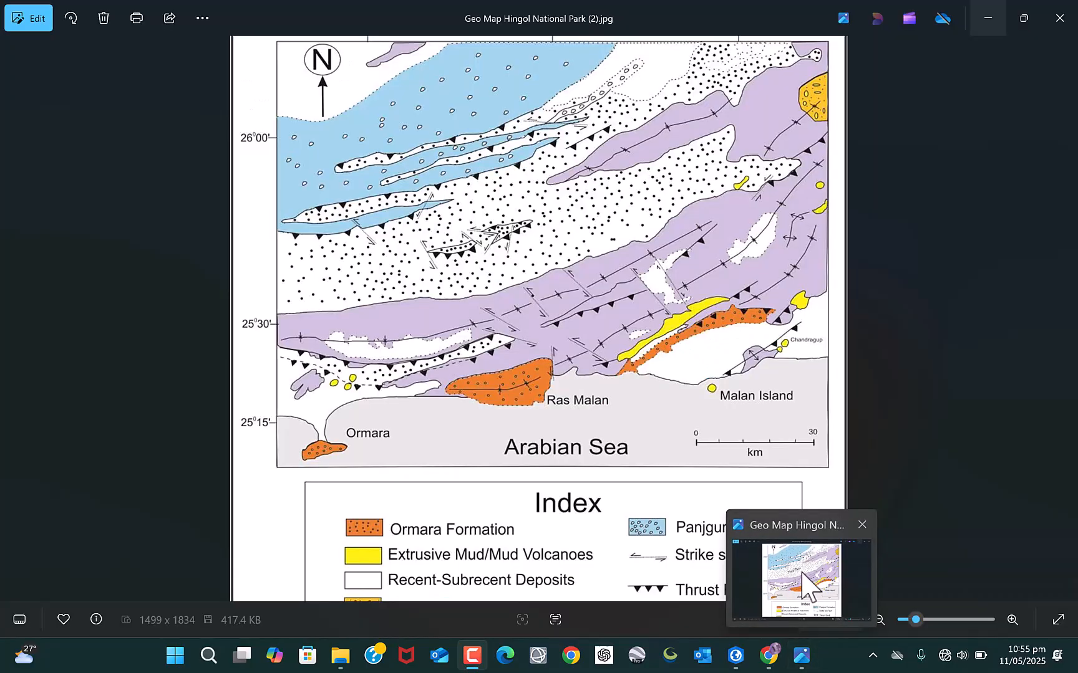
scroll(496, 308, "up", 1)
scroll(472, 147, "up", 2)
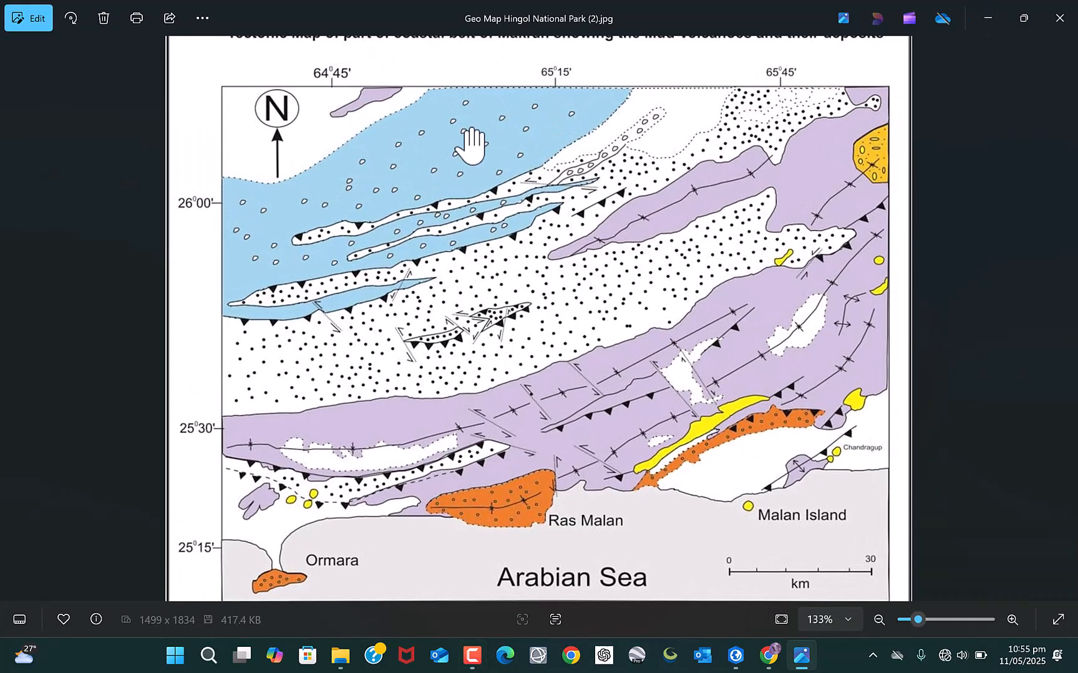
scroll(483, 343, "down", 5)
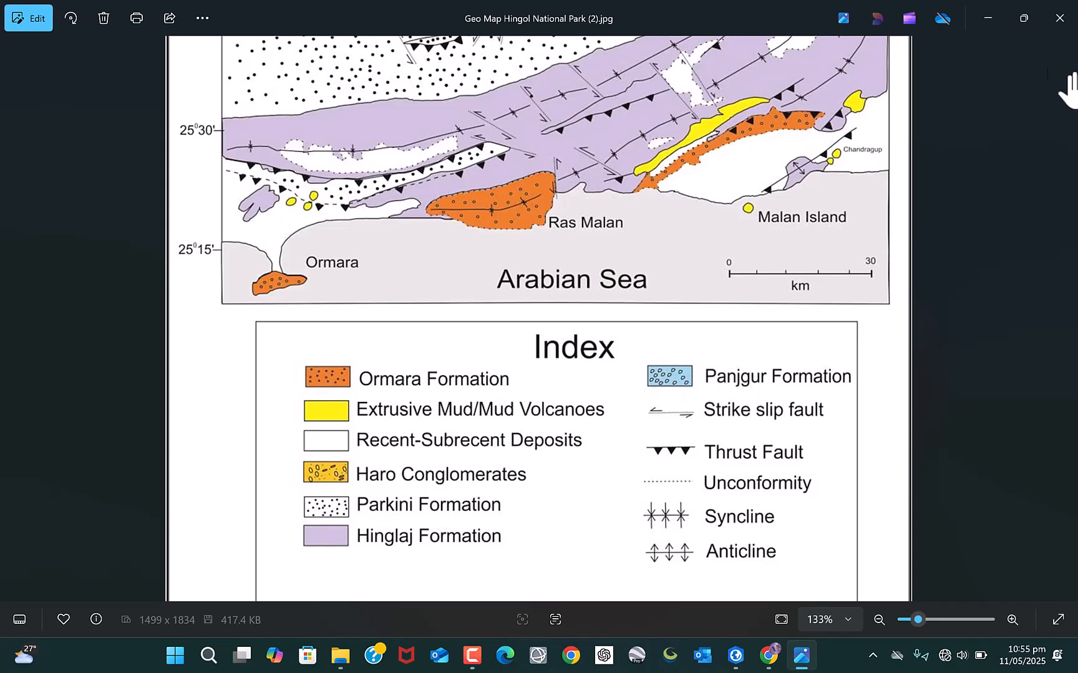
left_click(989, 9)
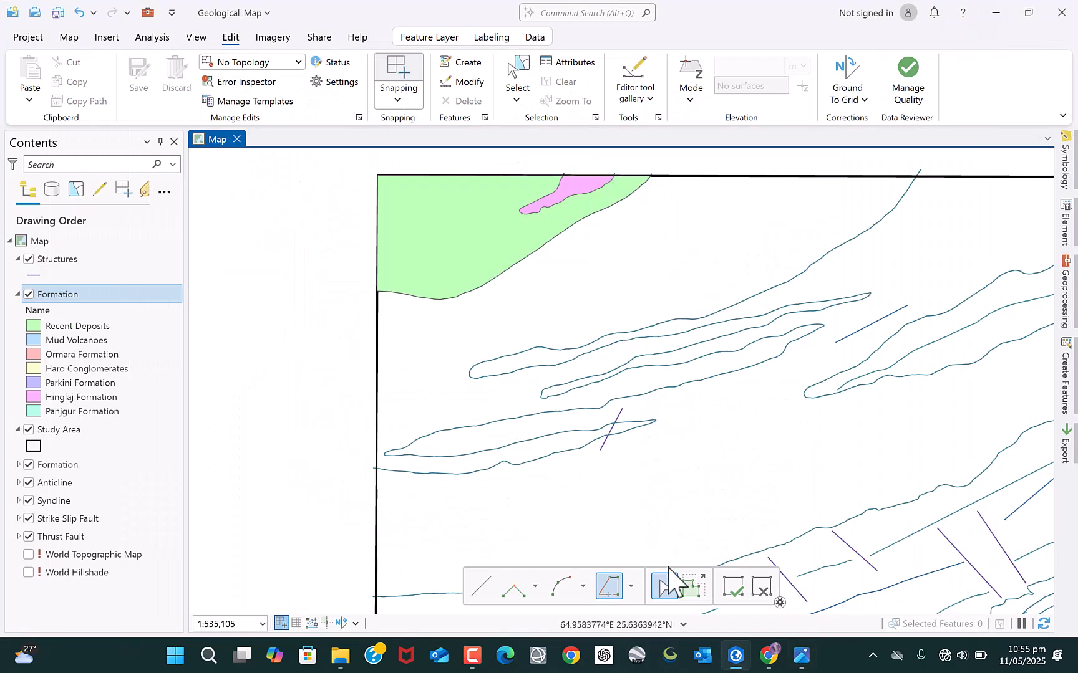
Start a Panjgur Formation polygon, tracing the Recent Deposits contact, the west study area edge and the southern contact line past the fault line.
left_click(1070, 381)
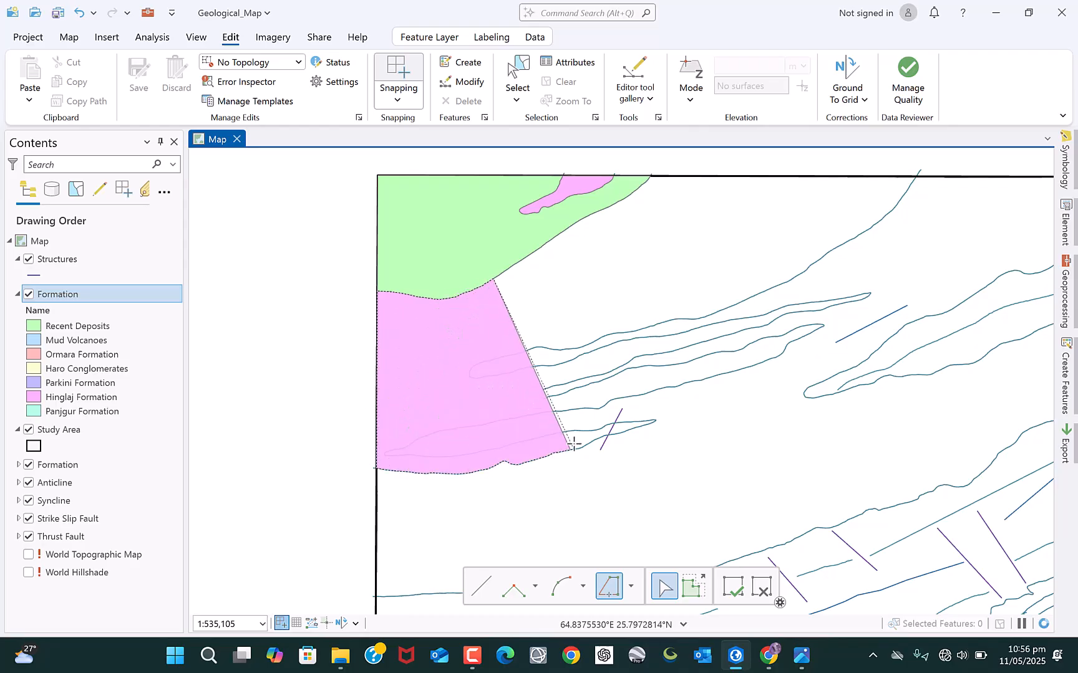
scroll(612, 426, "up", 5)
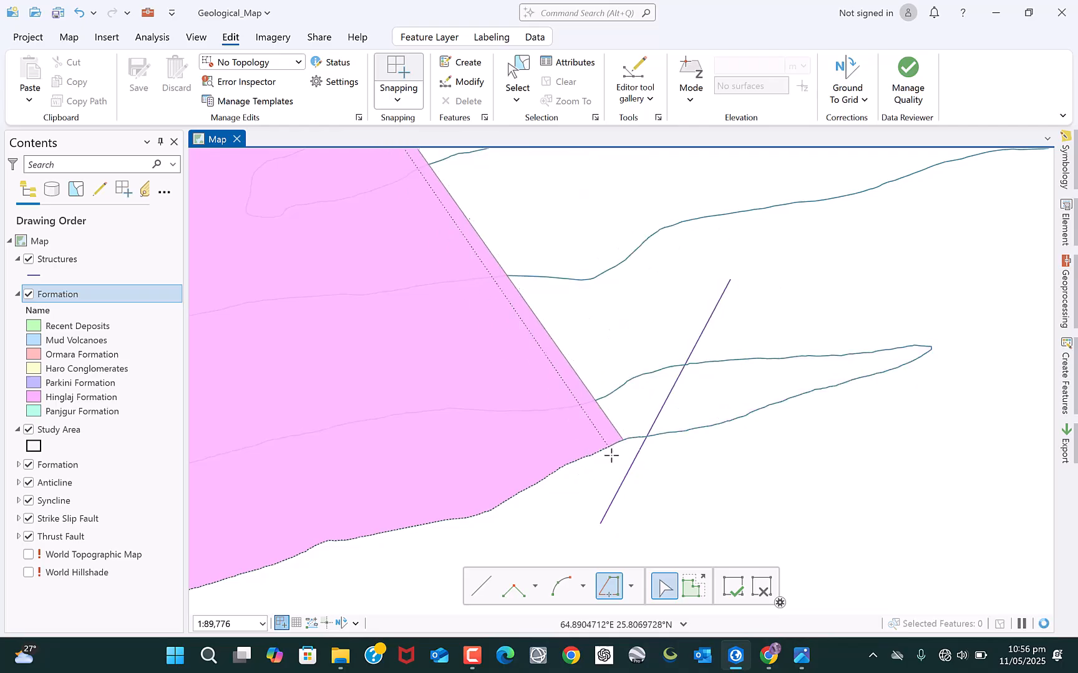
scroll(630, 440, "up", 2)
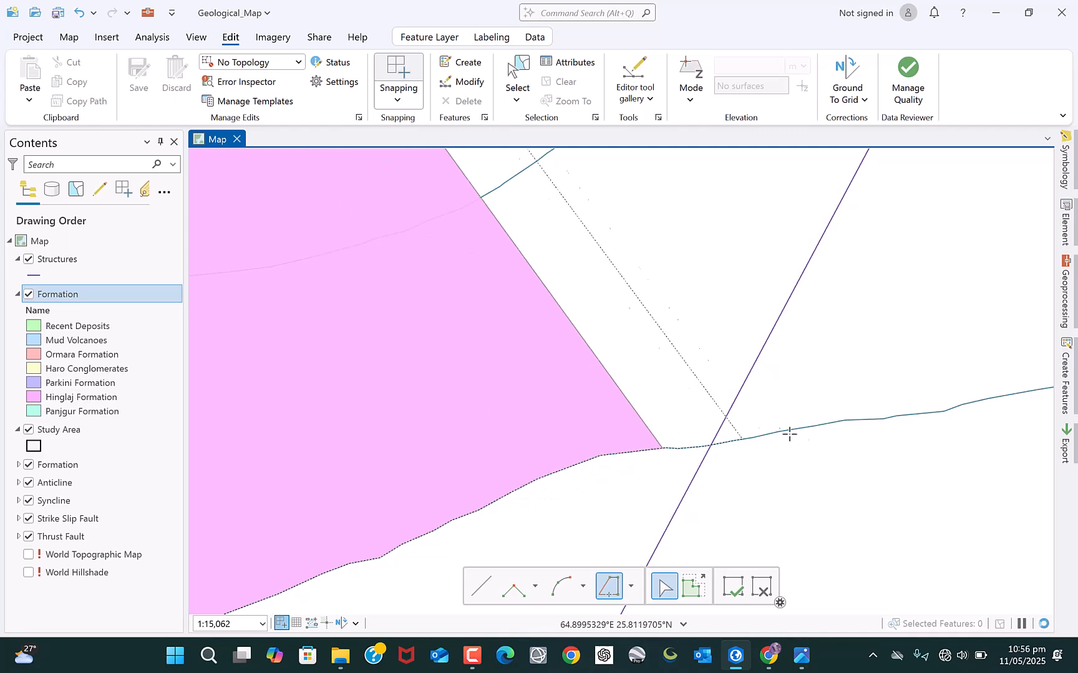
scroll(654, 493, "down", 2)
scroll(636, 499, "down", 5)
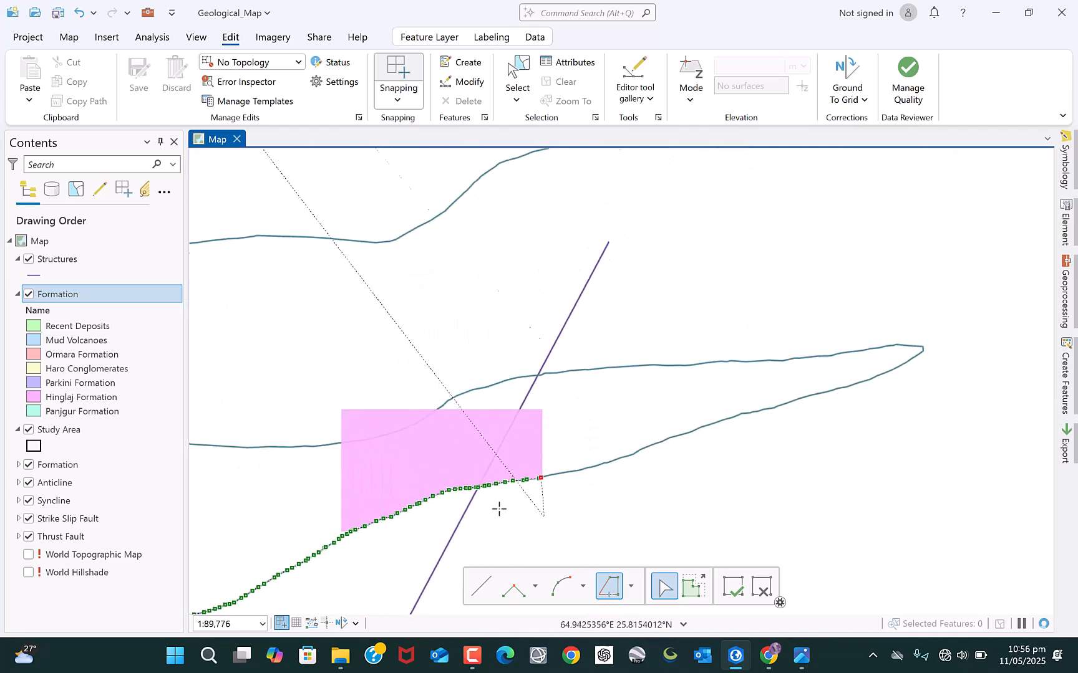
Continue the trace around the eastern tip of the southern Panjgur lobe and back west along its upper edge past the fault line.
scroll(530, 481, "up", 2)
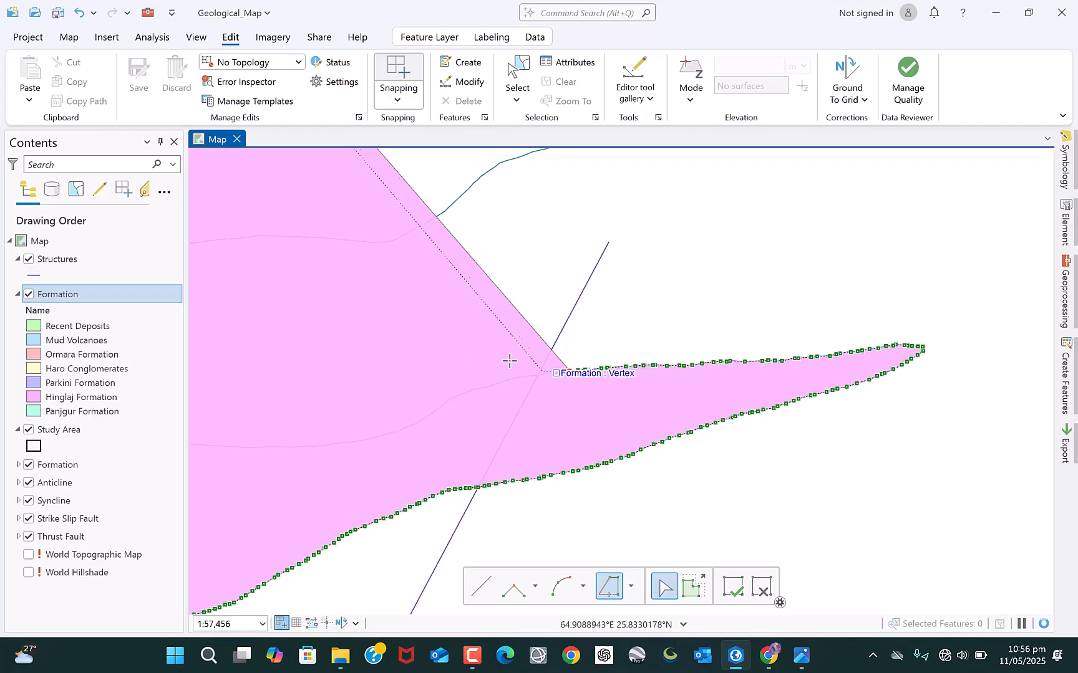
scroll(472, 368, "up", 4)
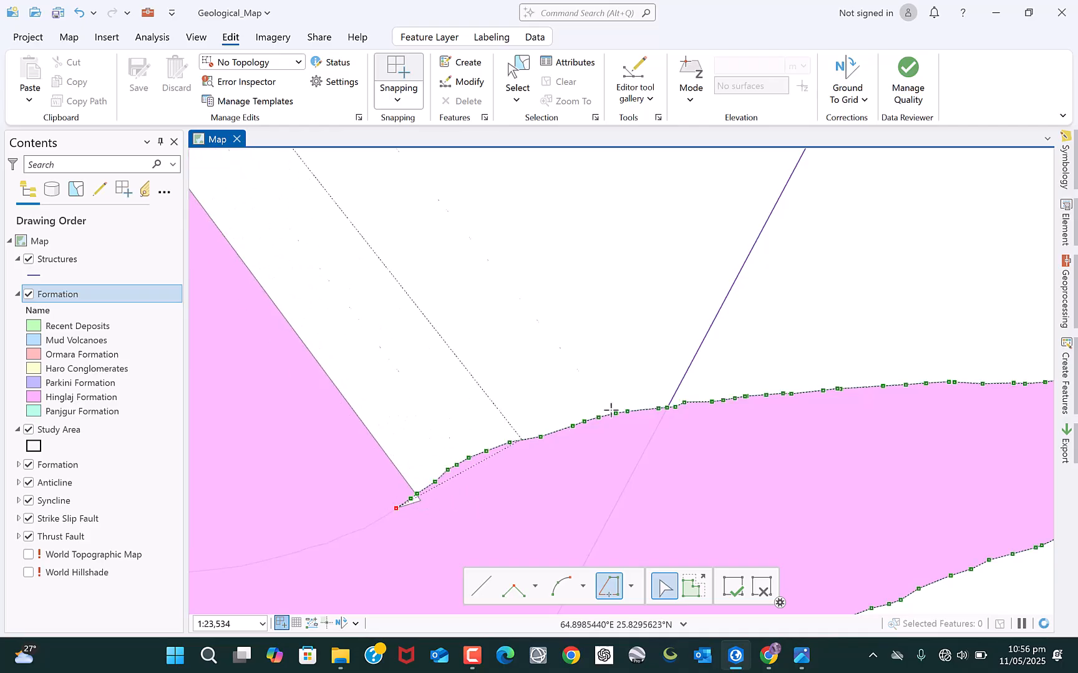
scroll(736, 393, "down", 4)
scroll(680, 434, "down", 5)
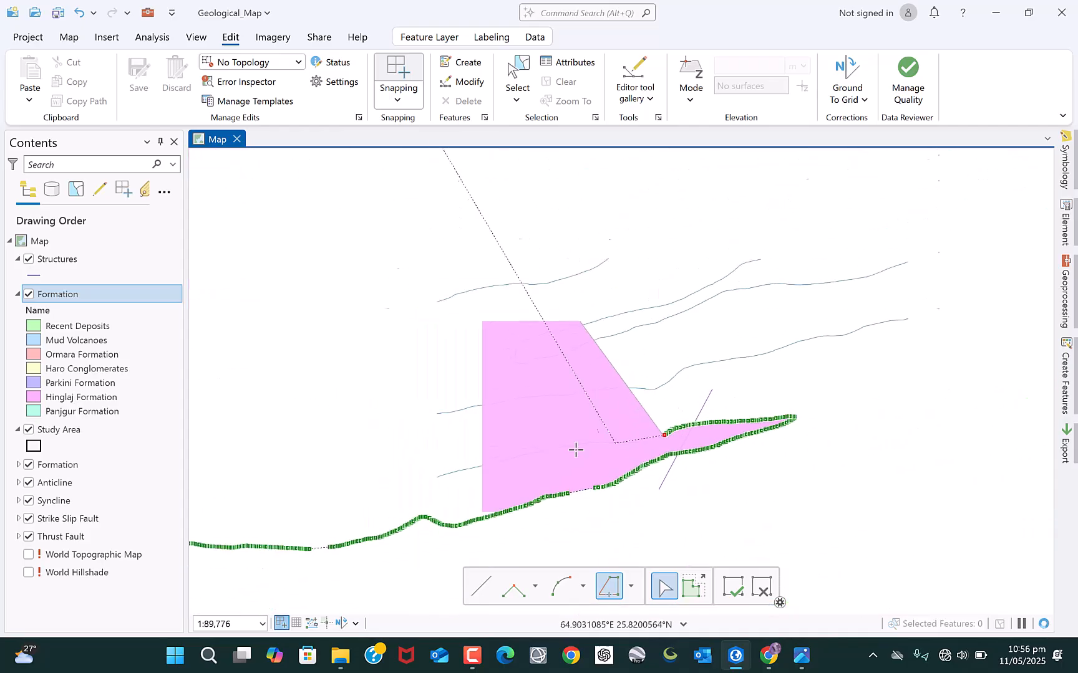
scroll(251, 497, "up", 4)
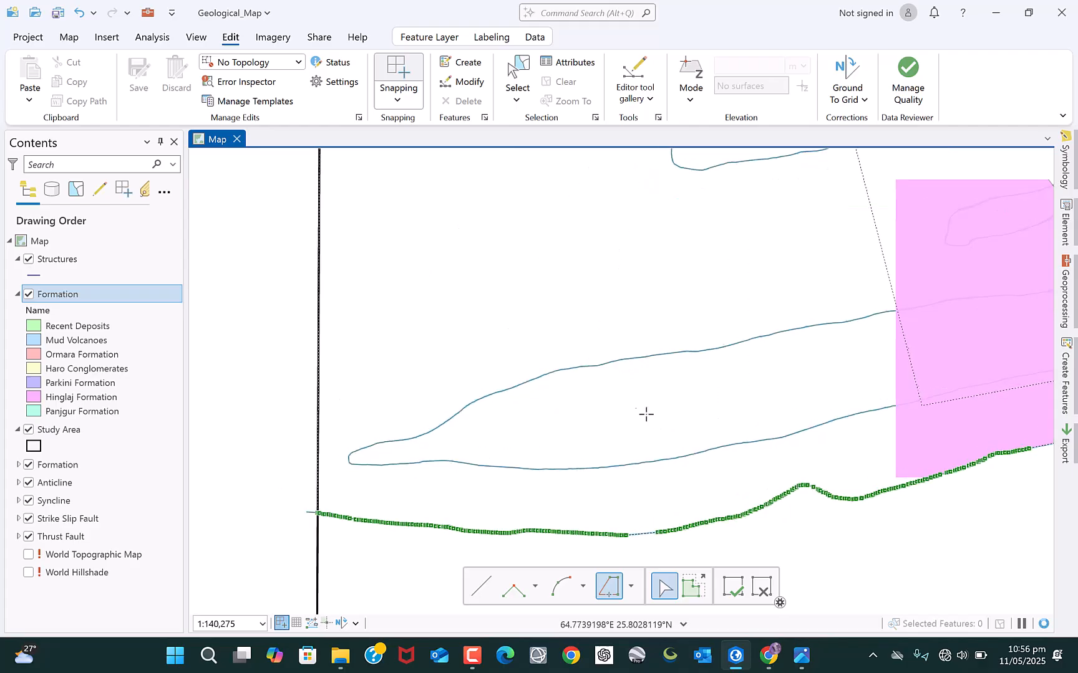
scroll(763, 400, "down", 2)
scroll(800, 430, "up", 2)
scroll(802, 429, "down", 2)
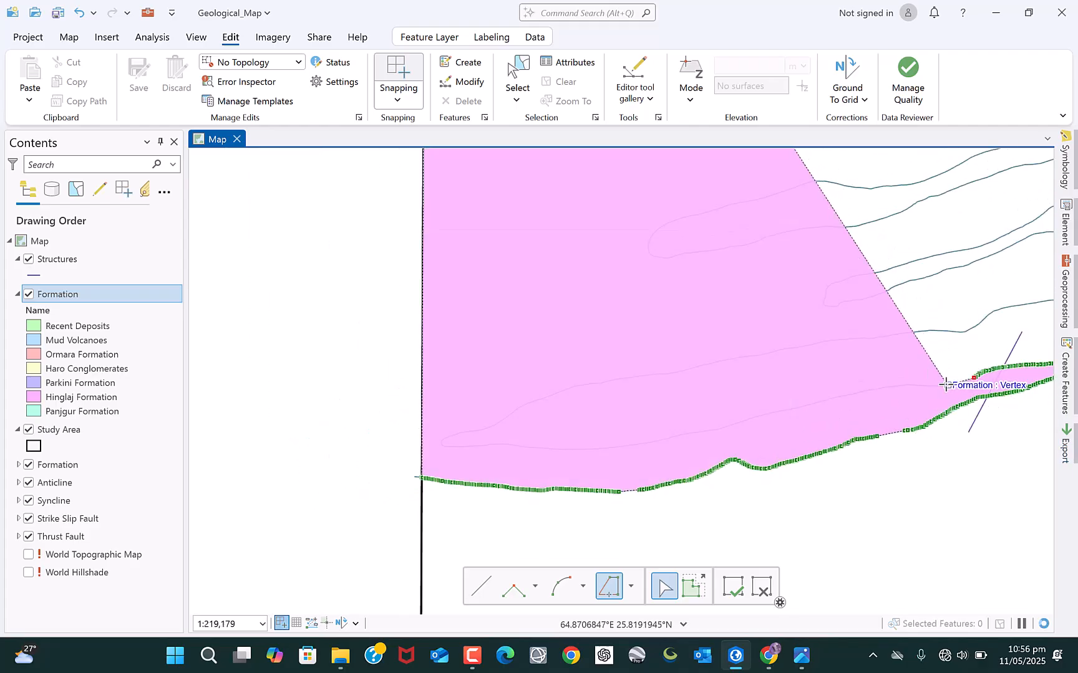
Trace the rest of the southern inlet around its closed western end and back east along its upper contact line.
left_click(974, 378)
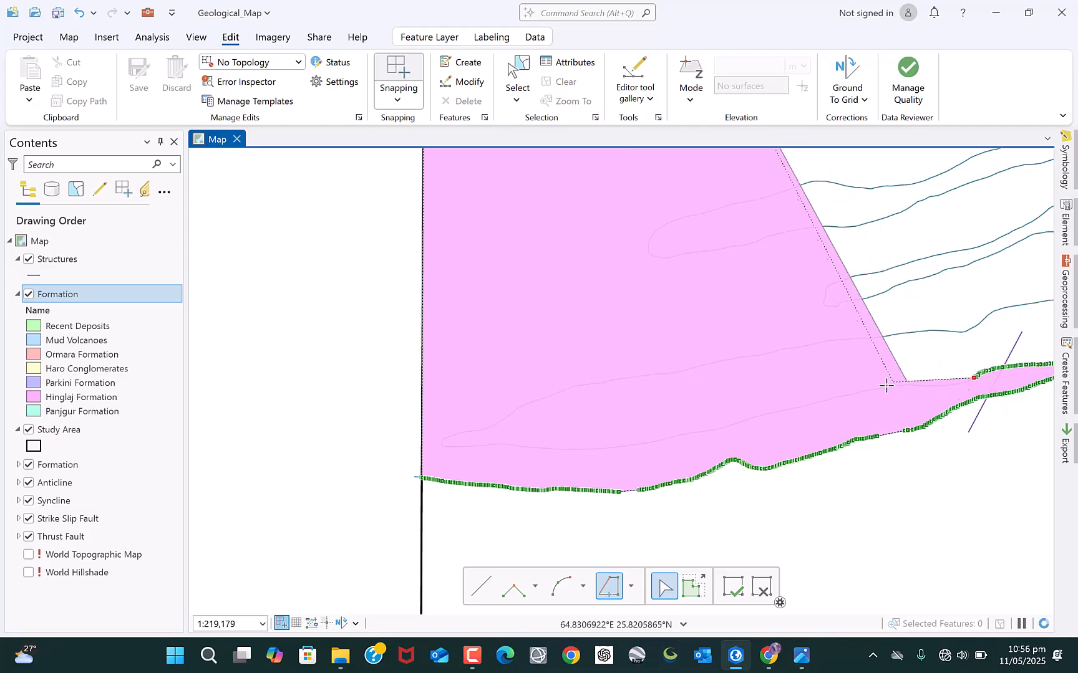
scroll(993, 404, "up", 3)
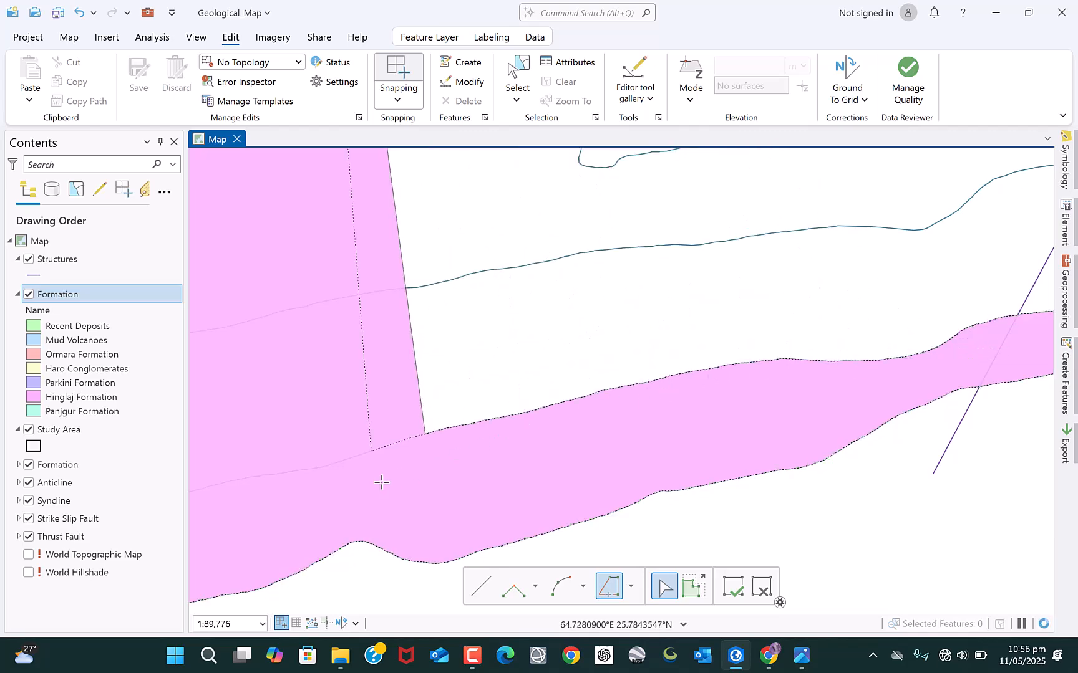
scroll(379, 481, "down", 4)
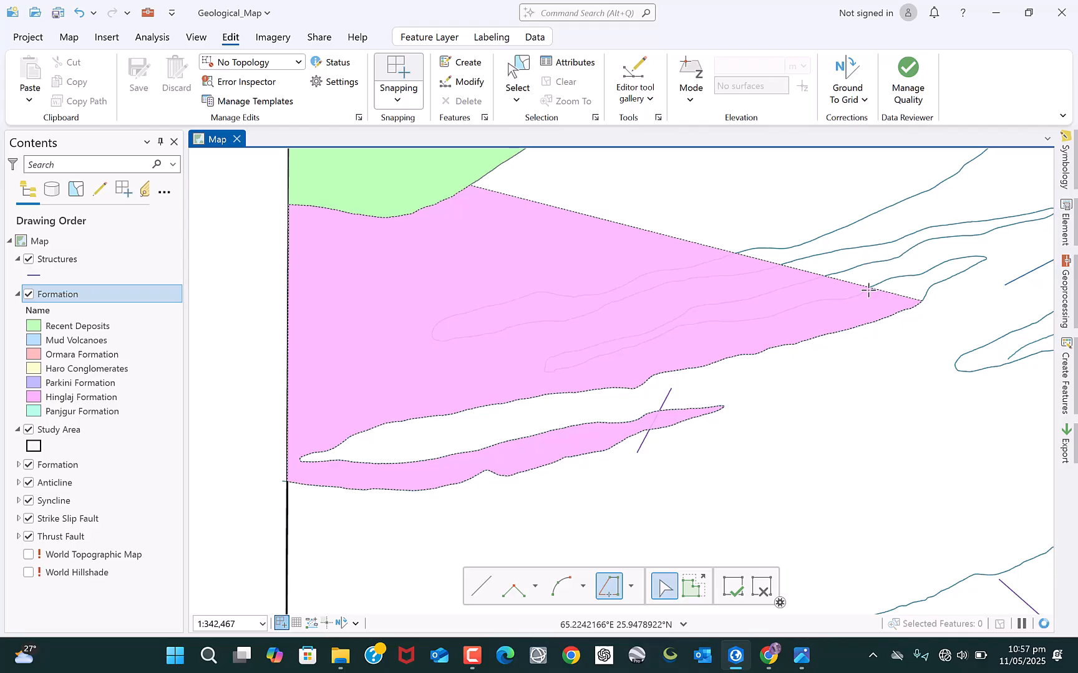
Trace around the two narrow northern inlets, up the northeast contact line and along the north study area edge to the Recent Deposits.
left_click(984, 256)
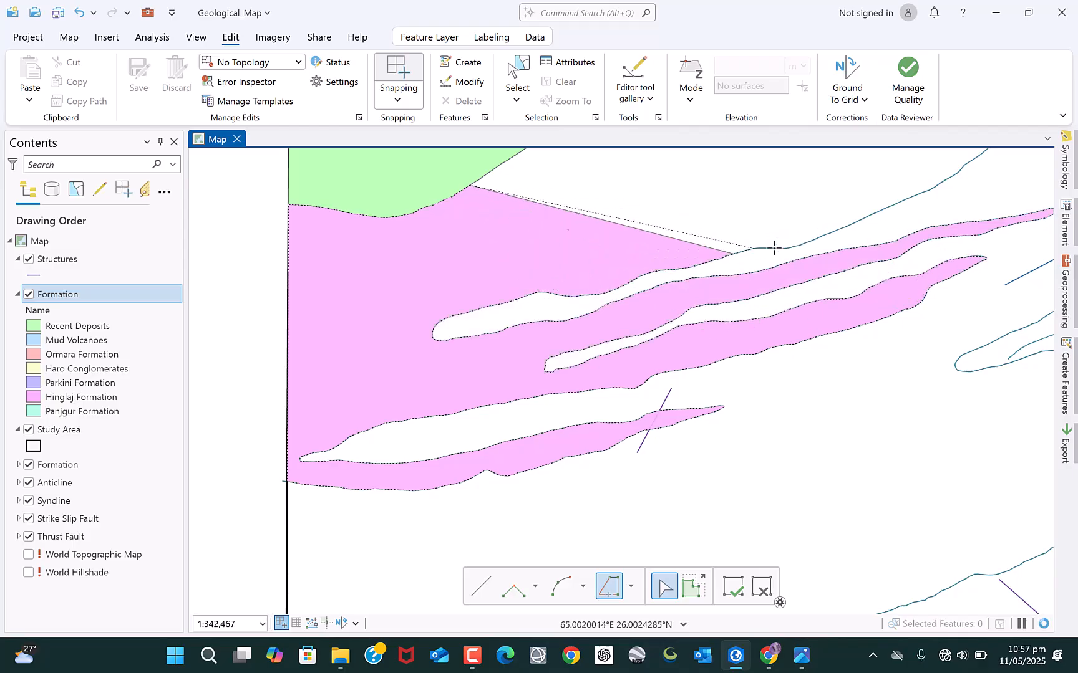
left_click(890, 206)
scroll(440, 401, "down", 3)
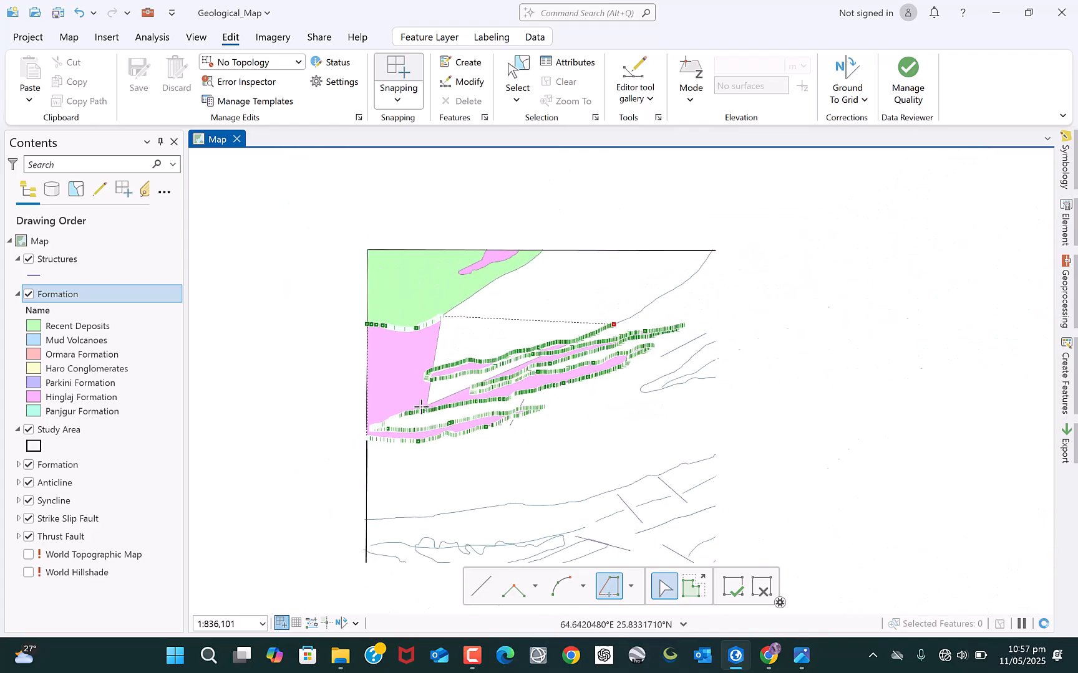
scroll(714, 233, "up", 3)
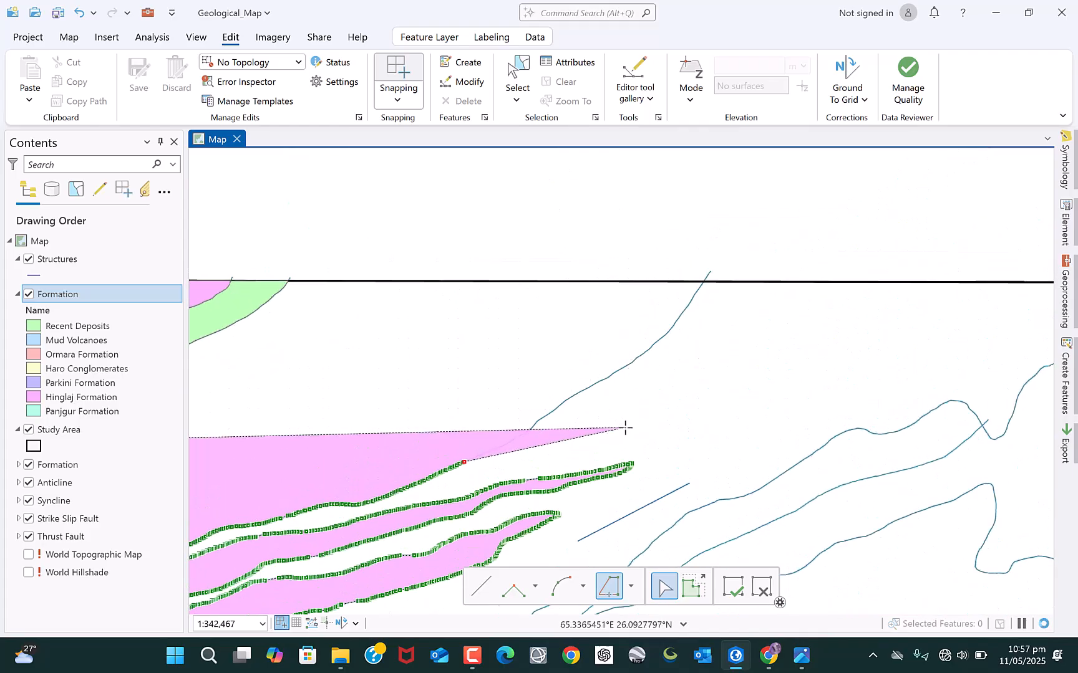
left_click(465, 461)
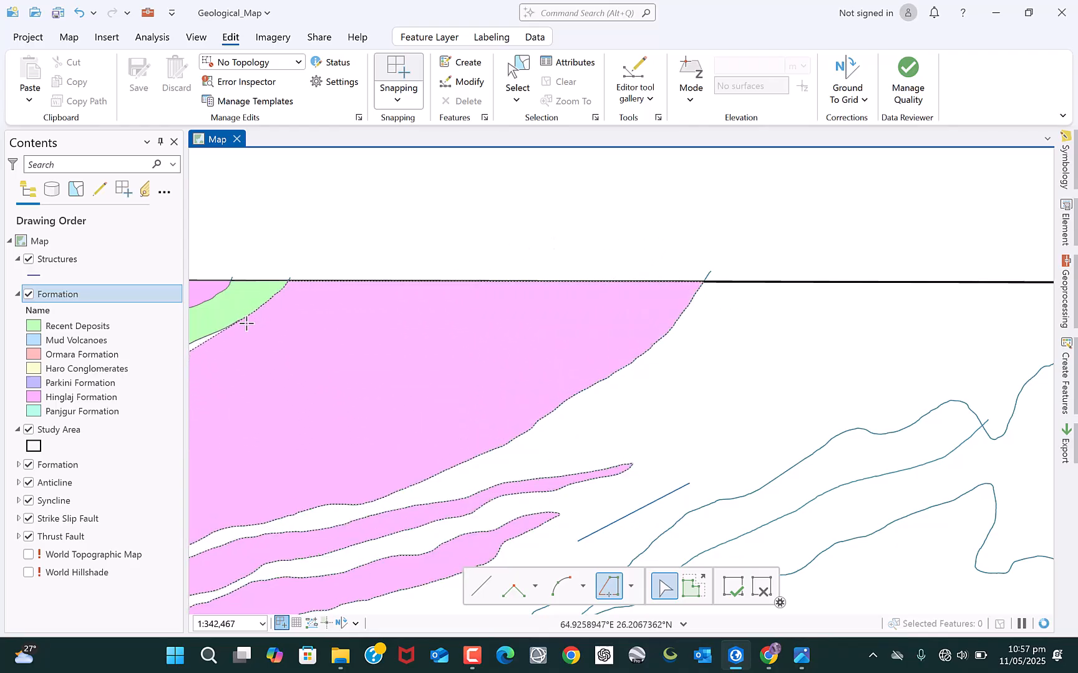
Trace the remaining Recent Deposits contact to close the Panjgur Formation polygon, finish it and clear the selection.
scroll(765, 412, "down", 3)
scroll(608, 392, "up", 6)
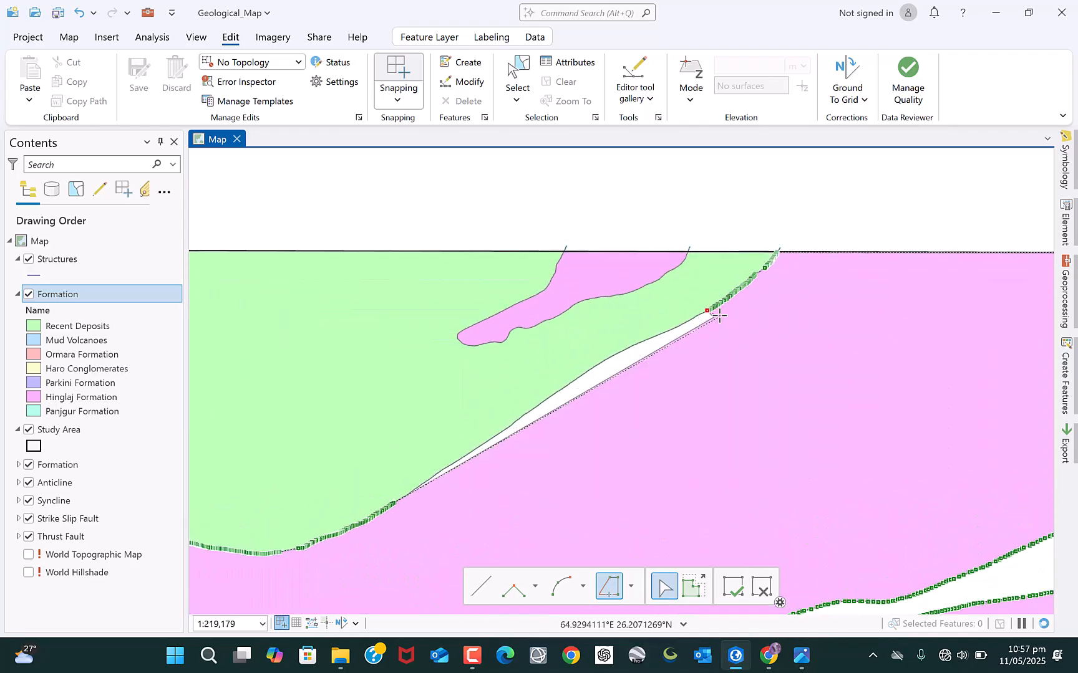
double_click(704, 310)
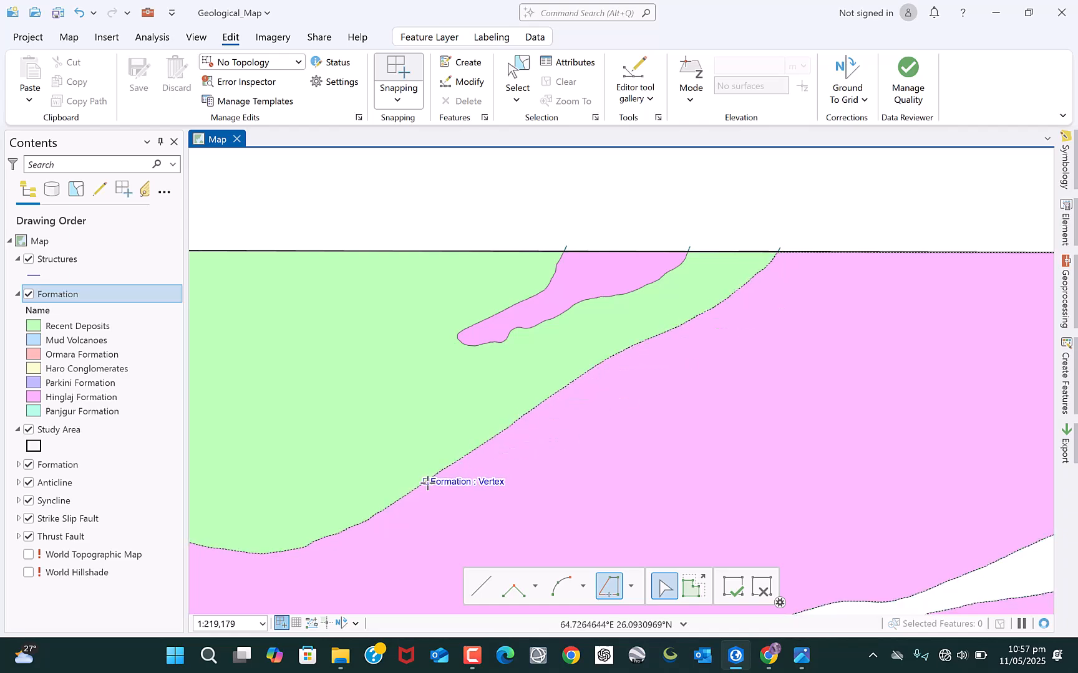
scroll(469, 435, "down", 9)
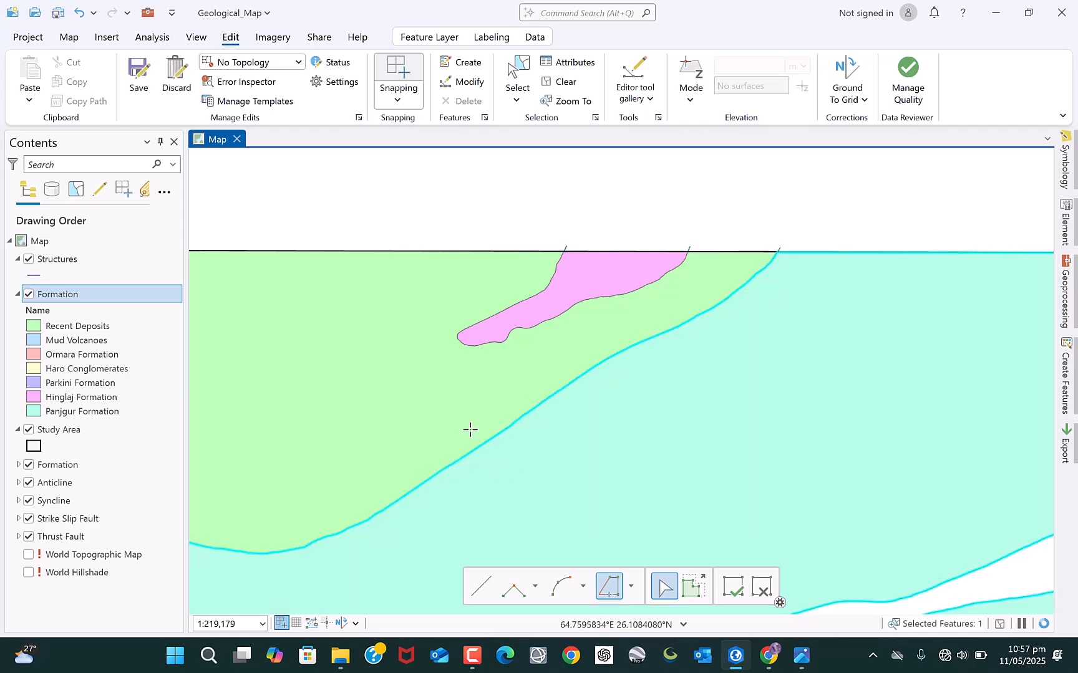
left_click(564, 82)
scroll(538, 412, "down", 3)
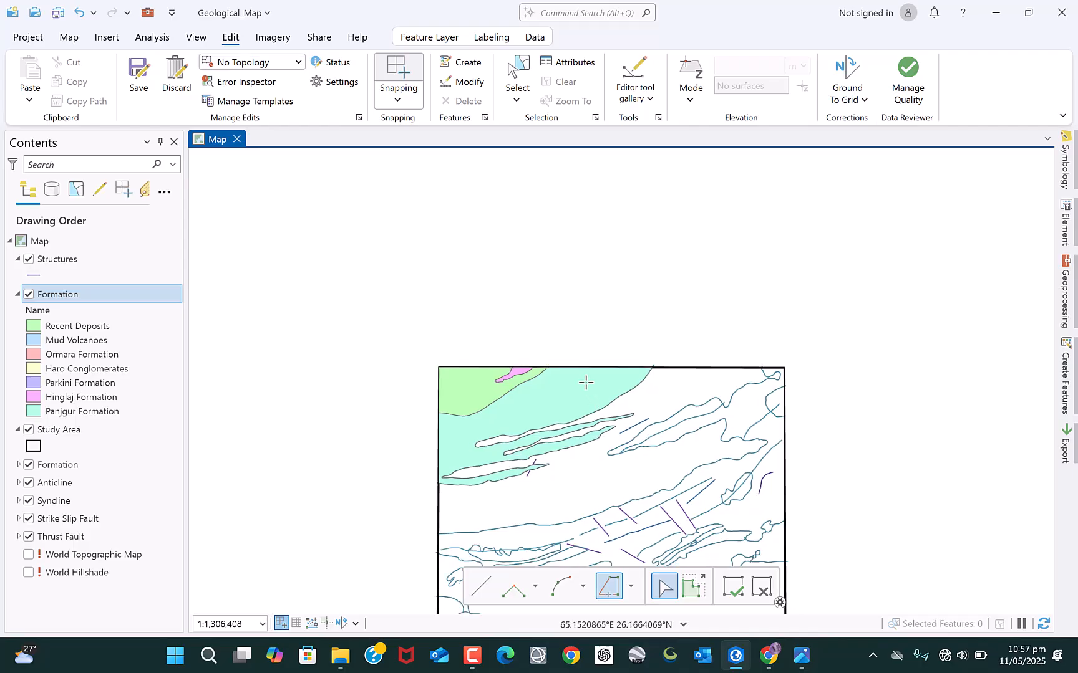
scroll(583, 380, "down", 2)
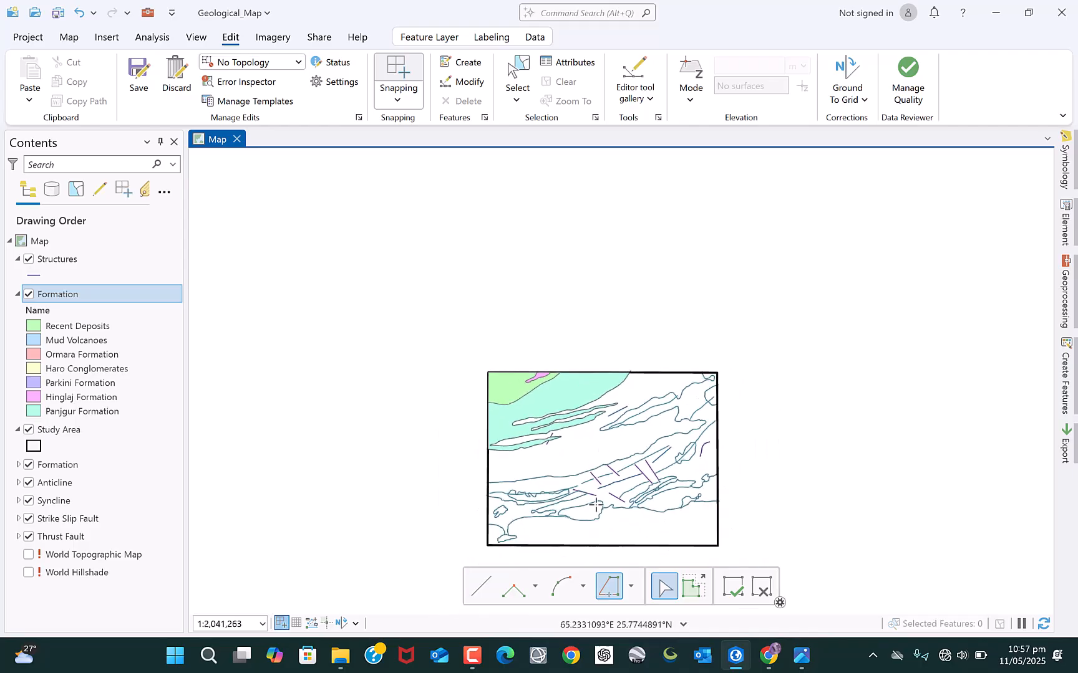
Hide the Anticline, Syncline, Strike Slip Fault and Thrust Fault layers.
left_click(28, 484)
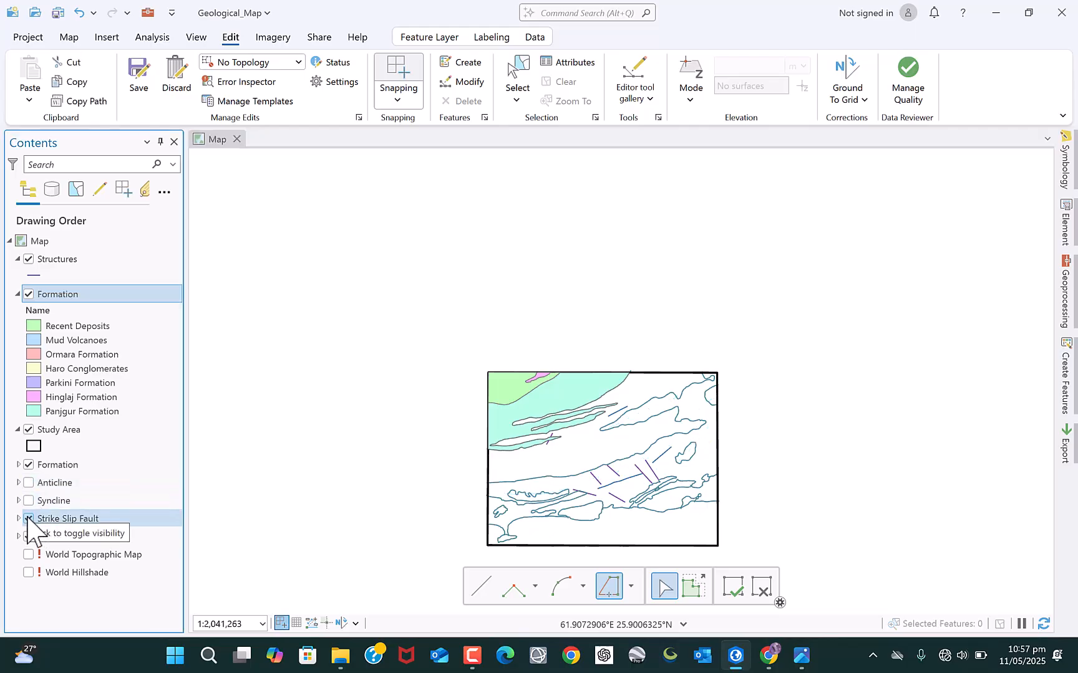
left_click(28, 536)
left_click(29, 536)
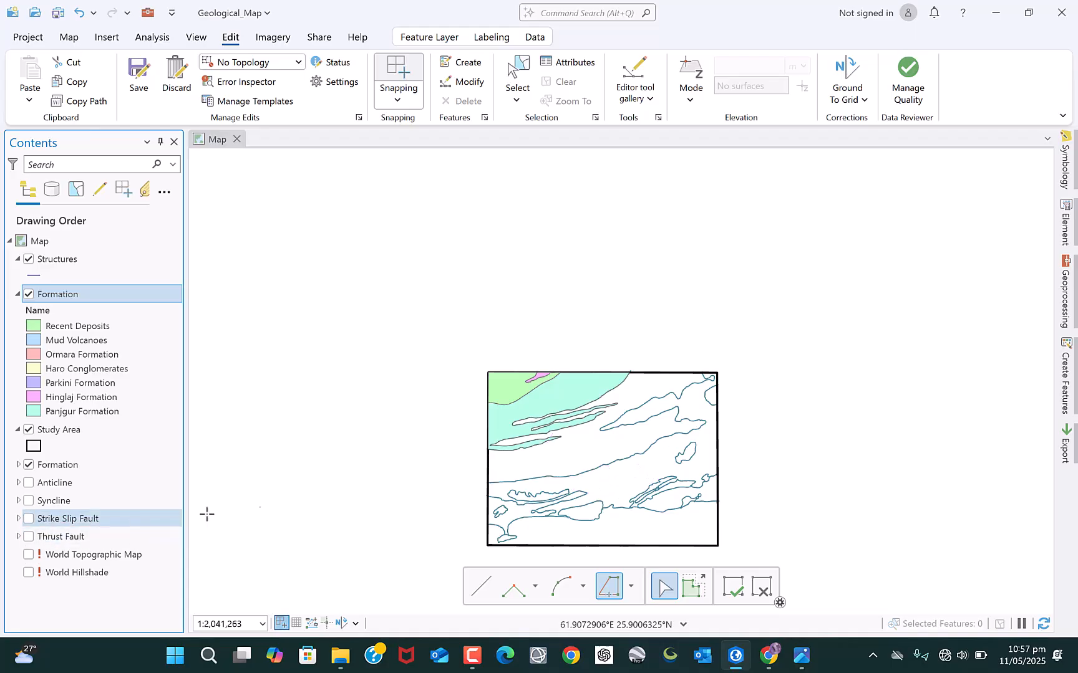
Check the formations against the reference image Geo Map Hingol National Park (2).jpg in the photo viewer.
scroll(588, 538, "up", 5)
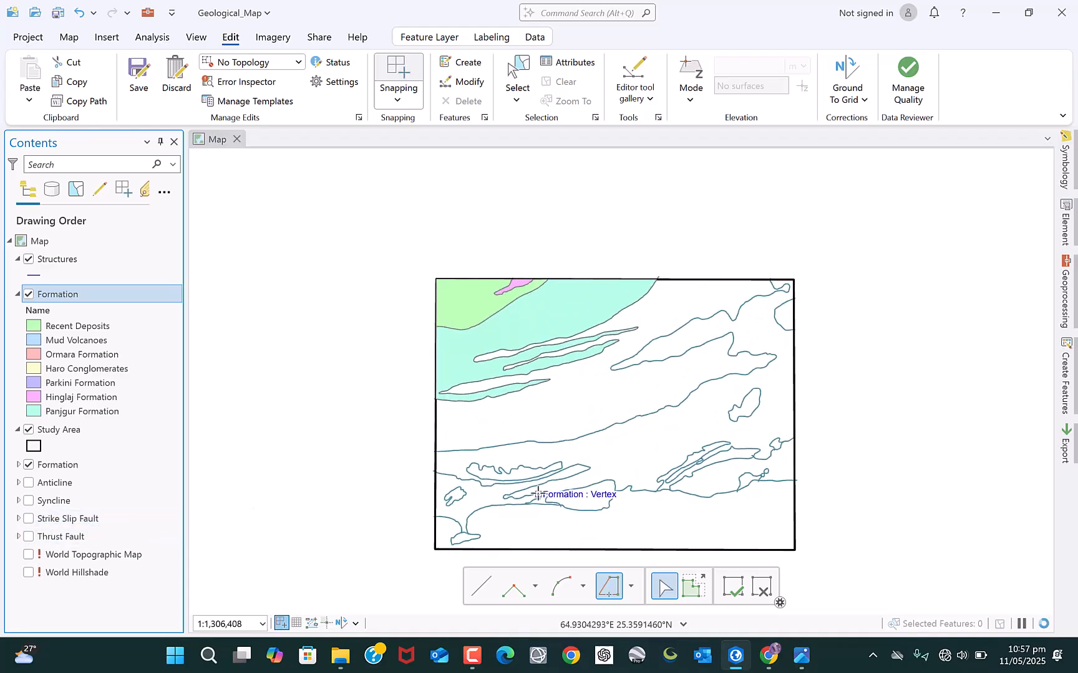
scroll(538, 494, "down", 3)
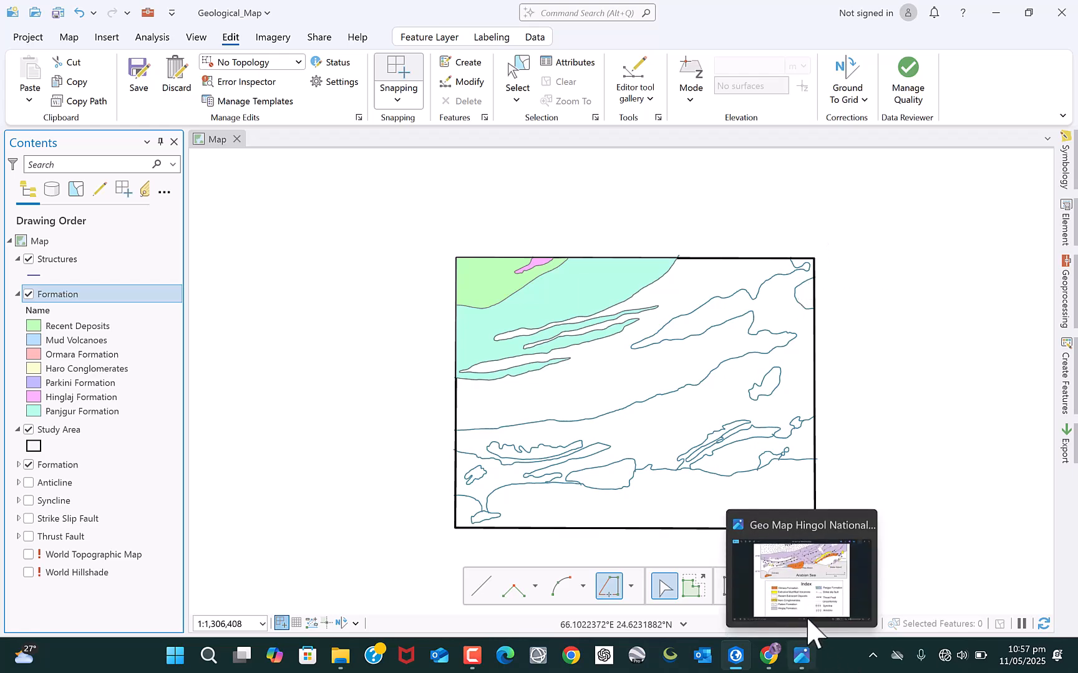
left_click(835, 565)
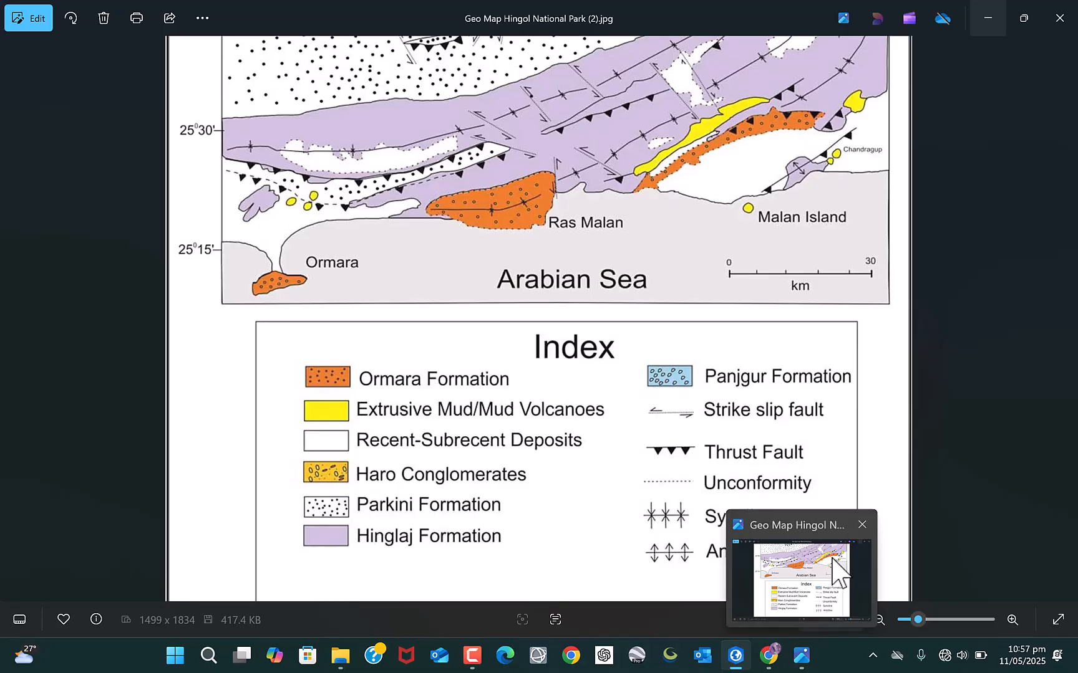
scroll(810, 251, "up", 2)
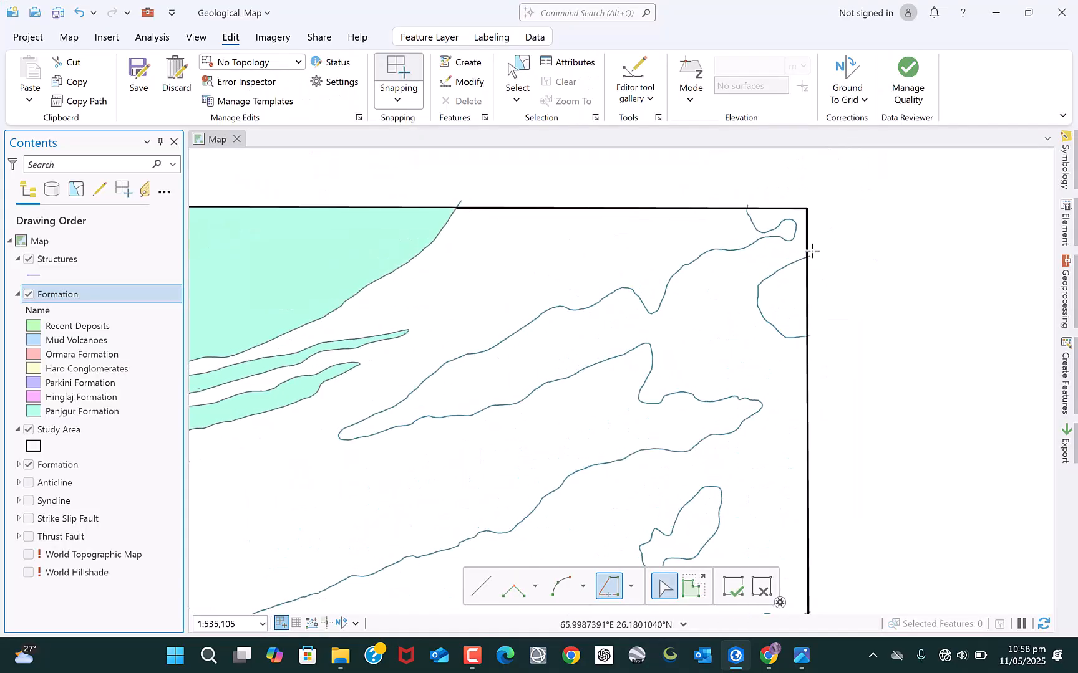
Try to trace the half-round formation polygon on the east study area edge, starting along its upper contact line.
scroll(811, 250, "up", 2)
left_click(799, 340)
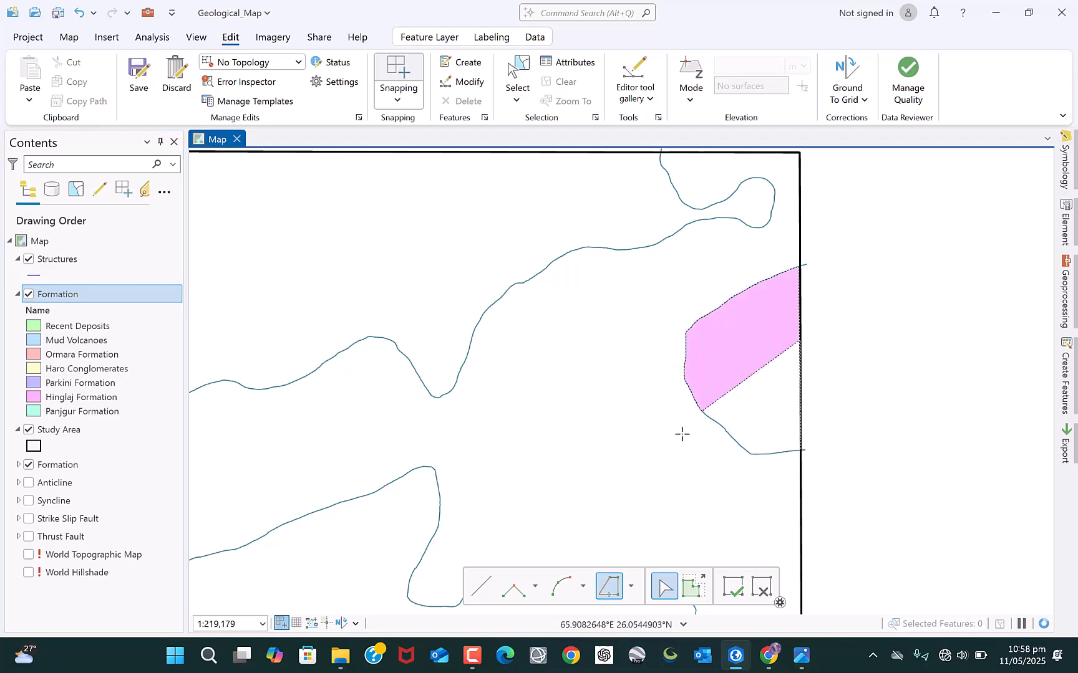
scroll(811, 479, "up", 4)
scroll(628, 414, "down", 2)
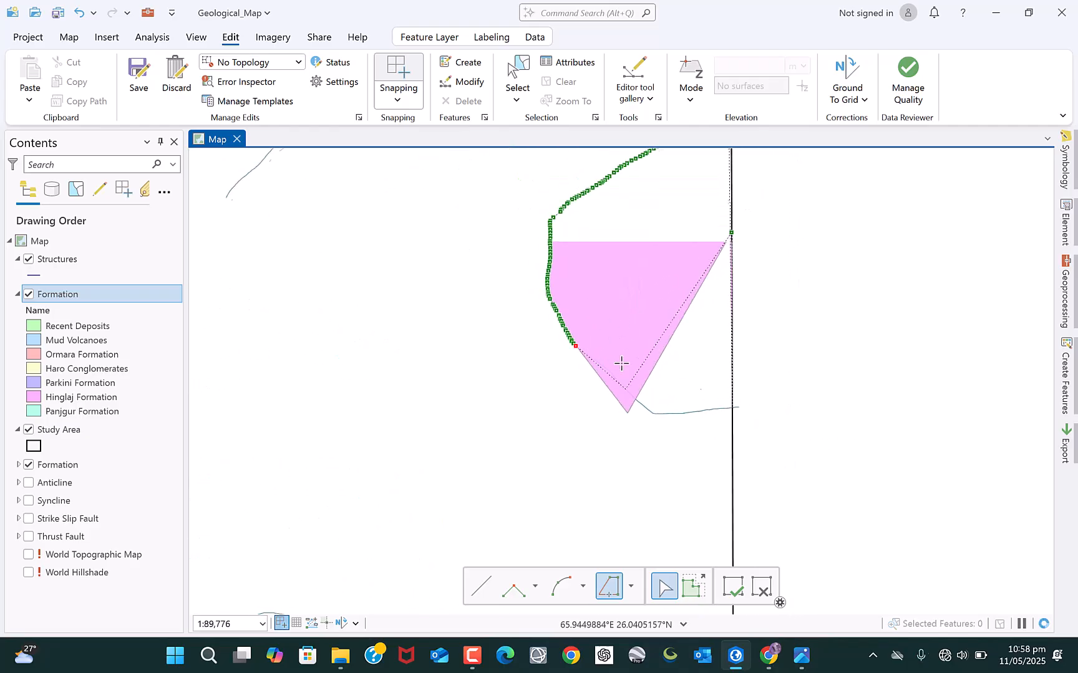
scroll(650, 301, "up", 2)
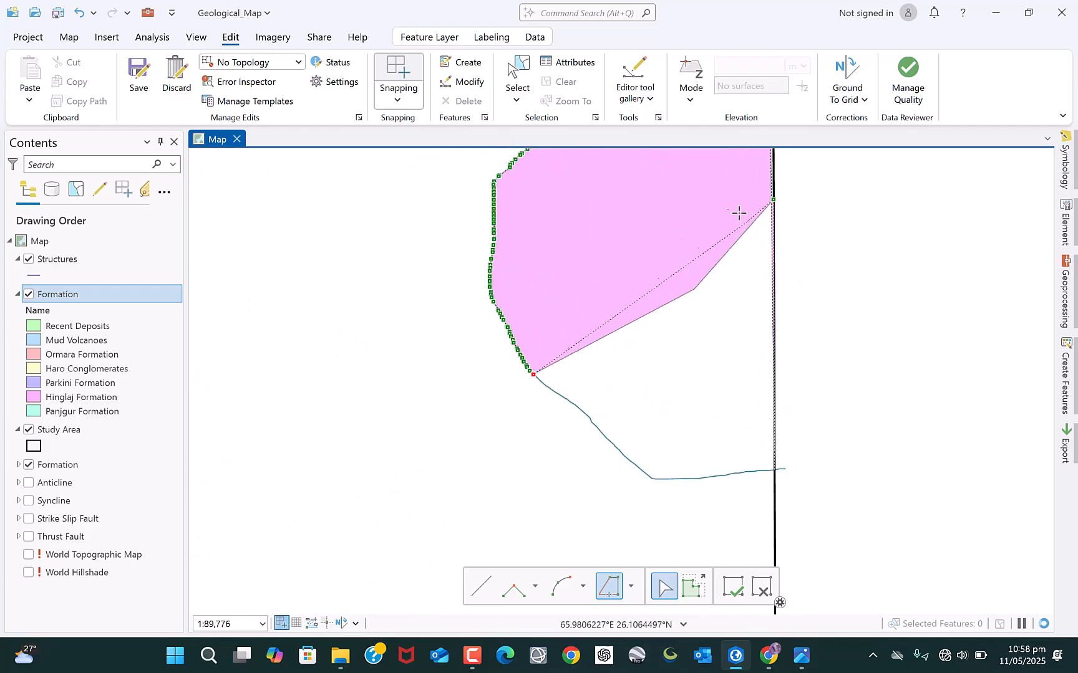
scroll(740, 217, "up", 4)
scroll(704, 274, "up", 2)
scroll(704, 281, "down", 4)
scroll(724, 315, "down", 4)
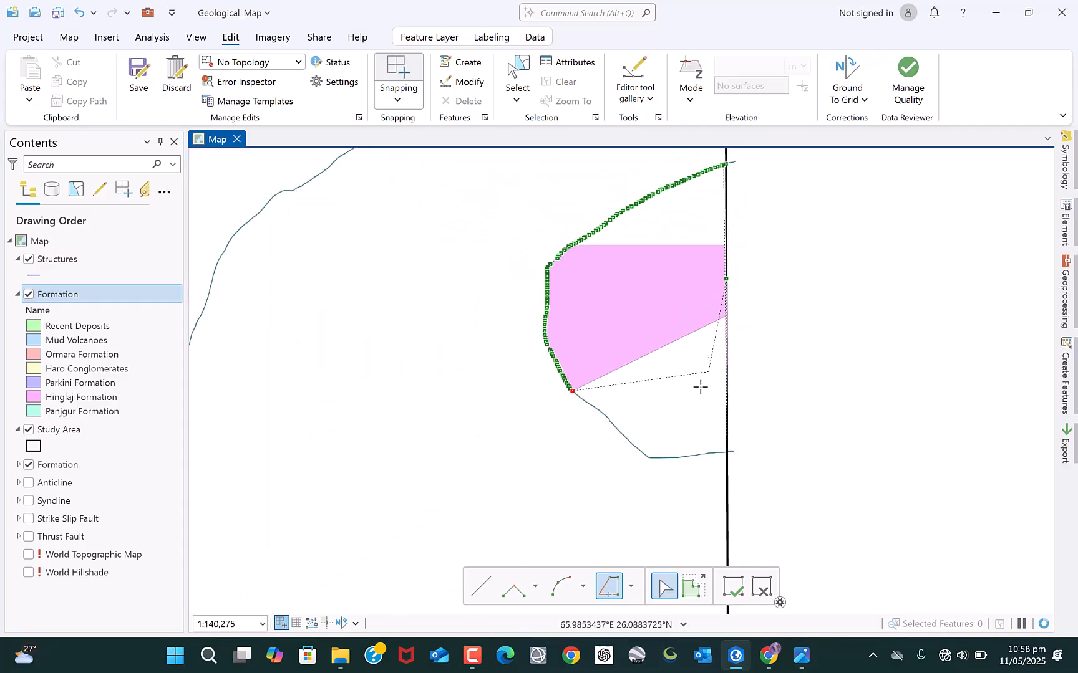
left_click(572, 392)
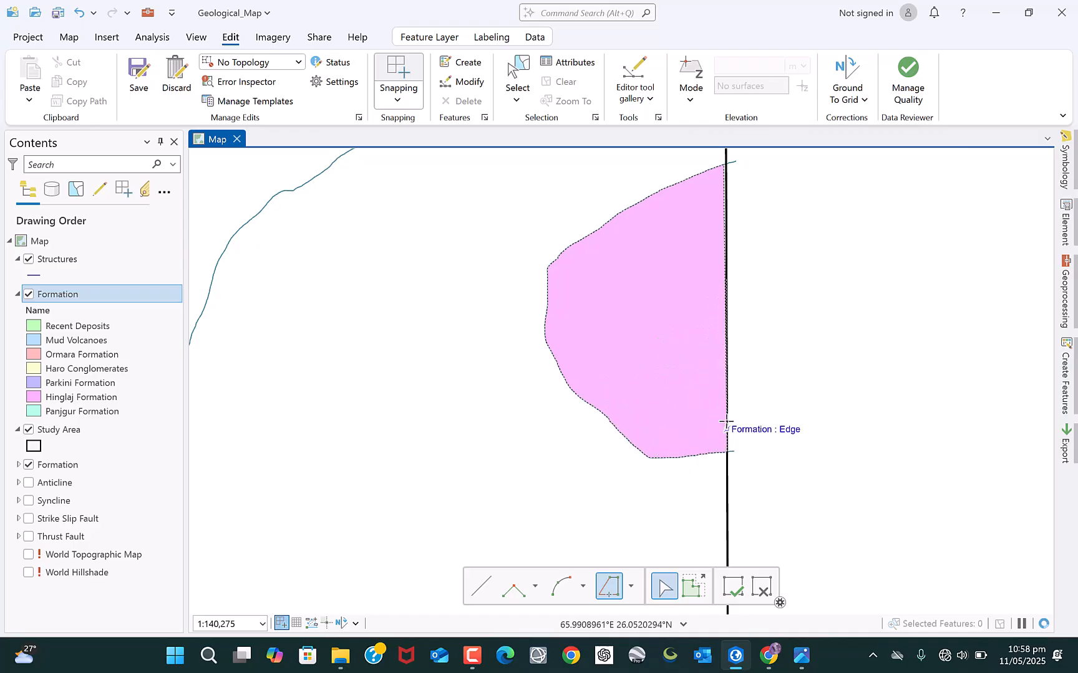
double_click(725, 230)
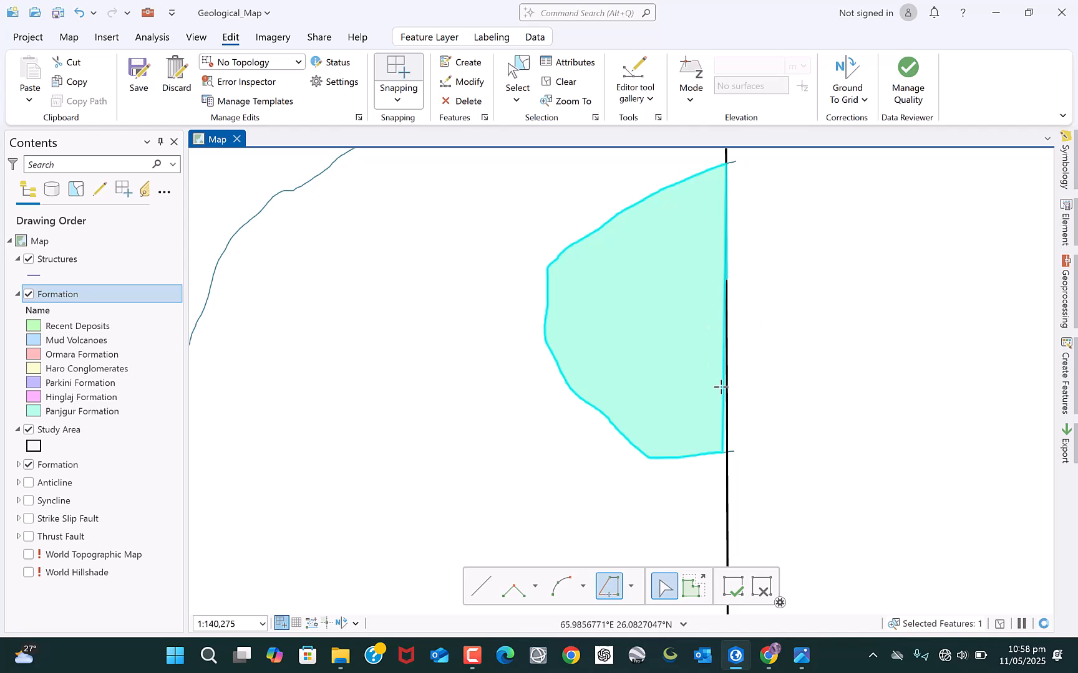
Inspect the new polygon's east side against the study area boundary and delete the polygon.
scroll(722, 430, "up", 5)
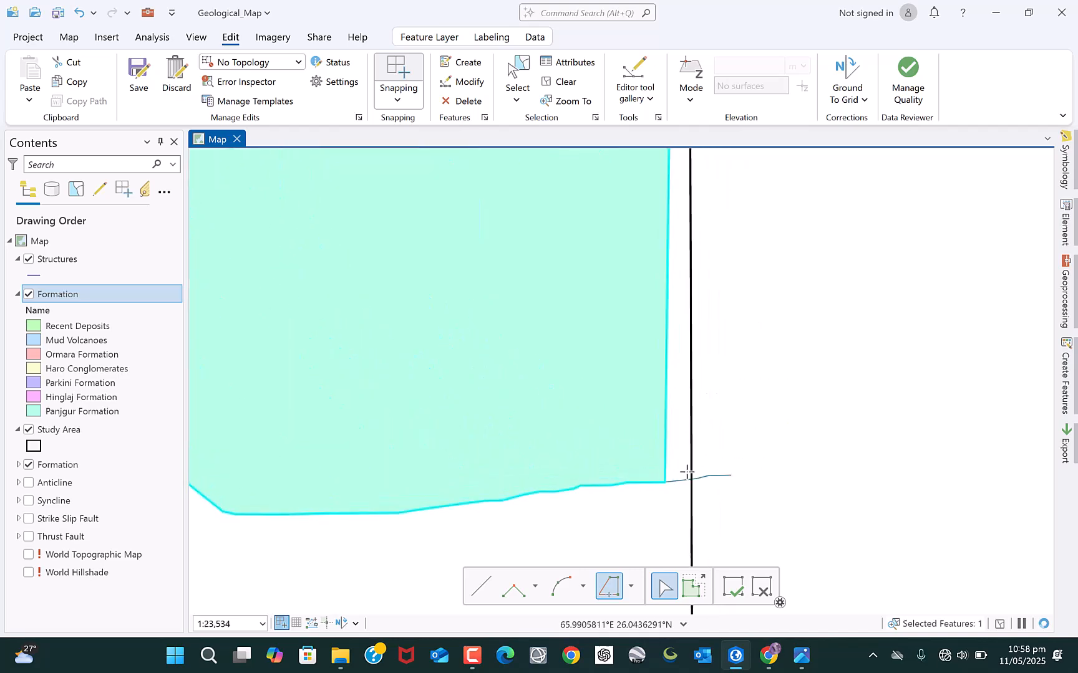
scroll(690, 434, "down", 4)
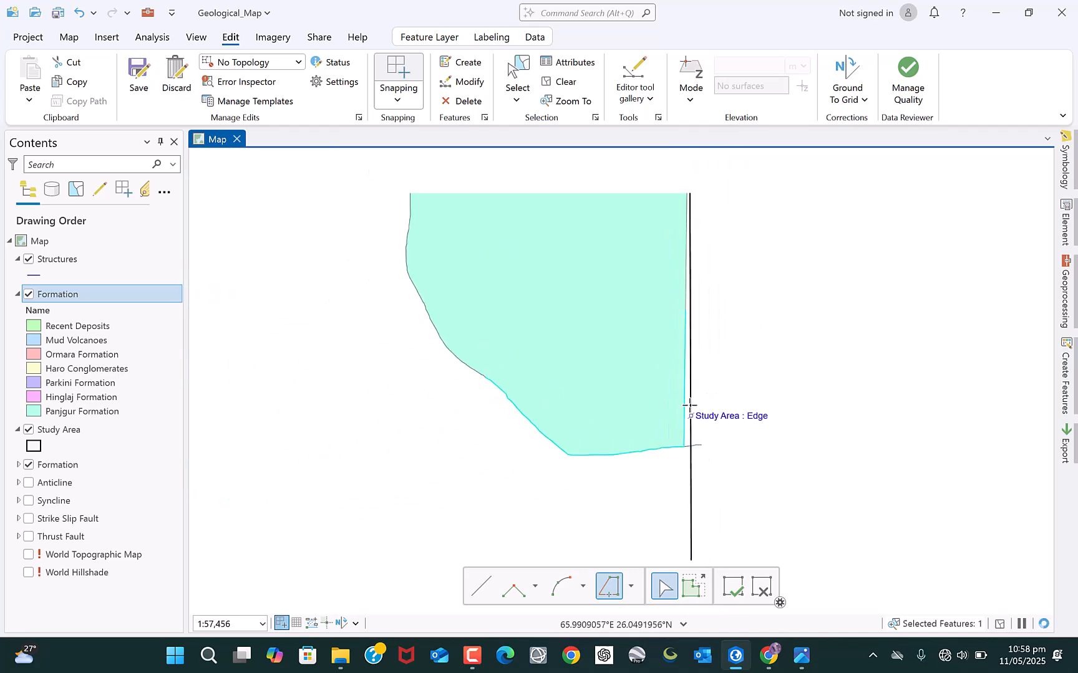
left_click(461, 101)
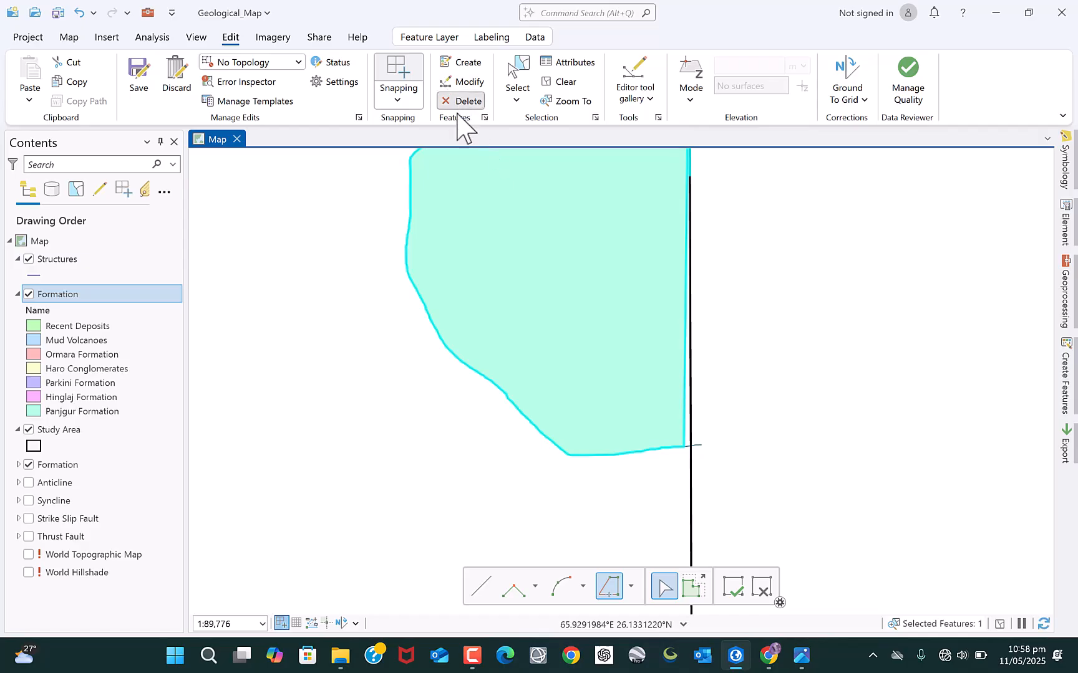
Trace the half-round polygon from the east study area edge along its lower and western contact and up its upper contact.
left_click(589, 374)
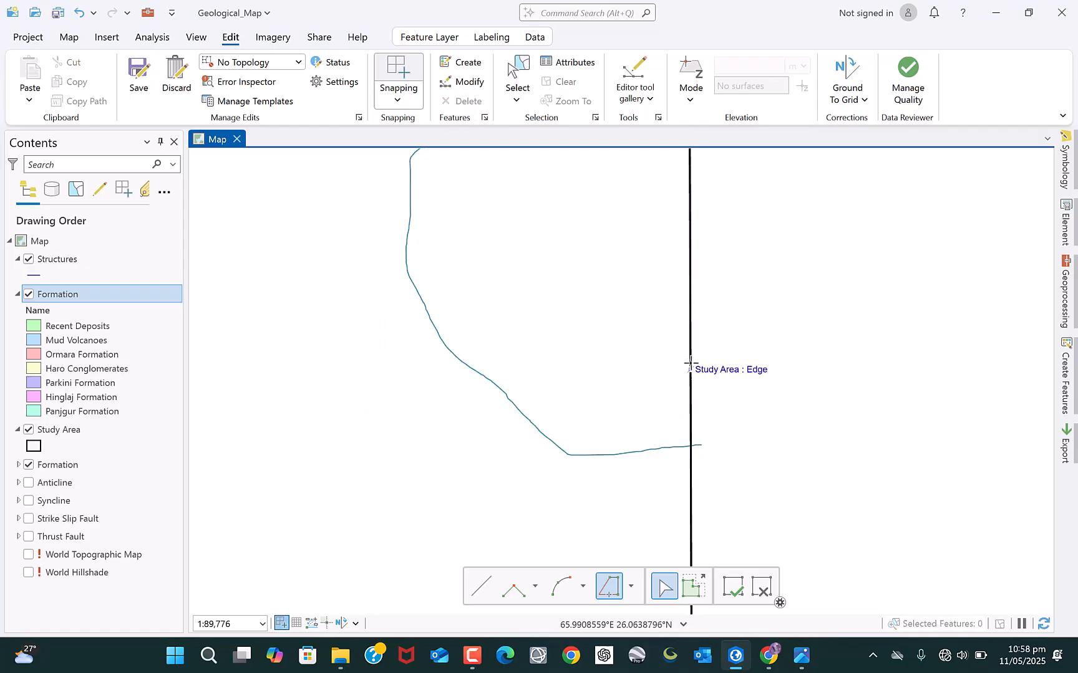
left_click(687, 337)
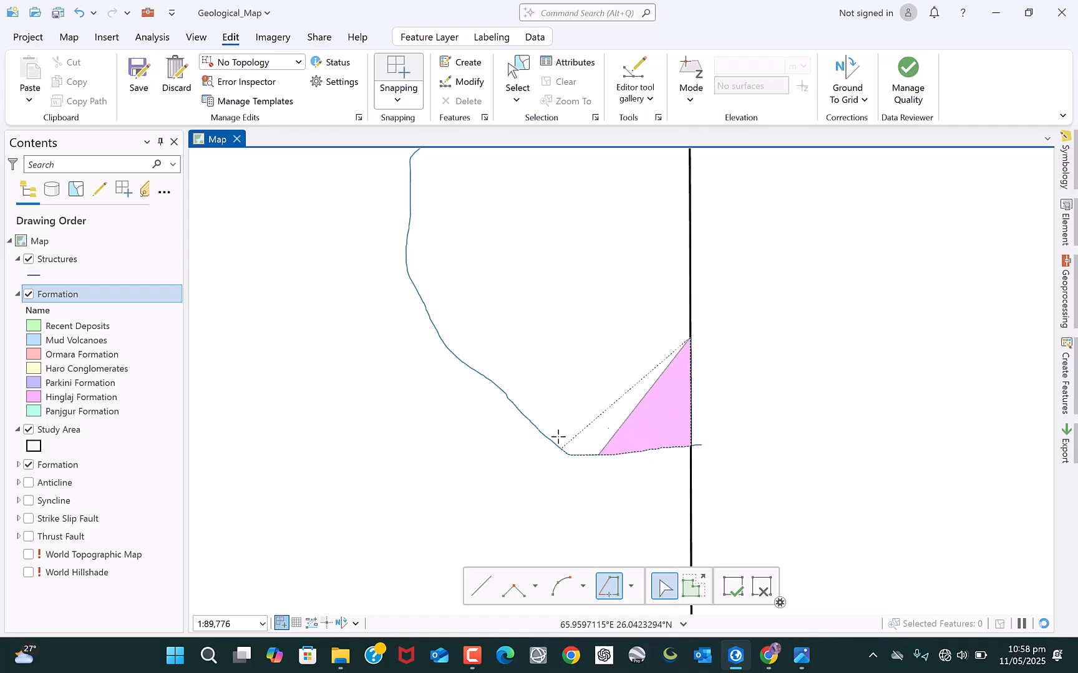
left_click(412, 226)
scroll(500, 466, "down", 4)
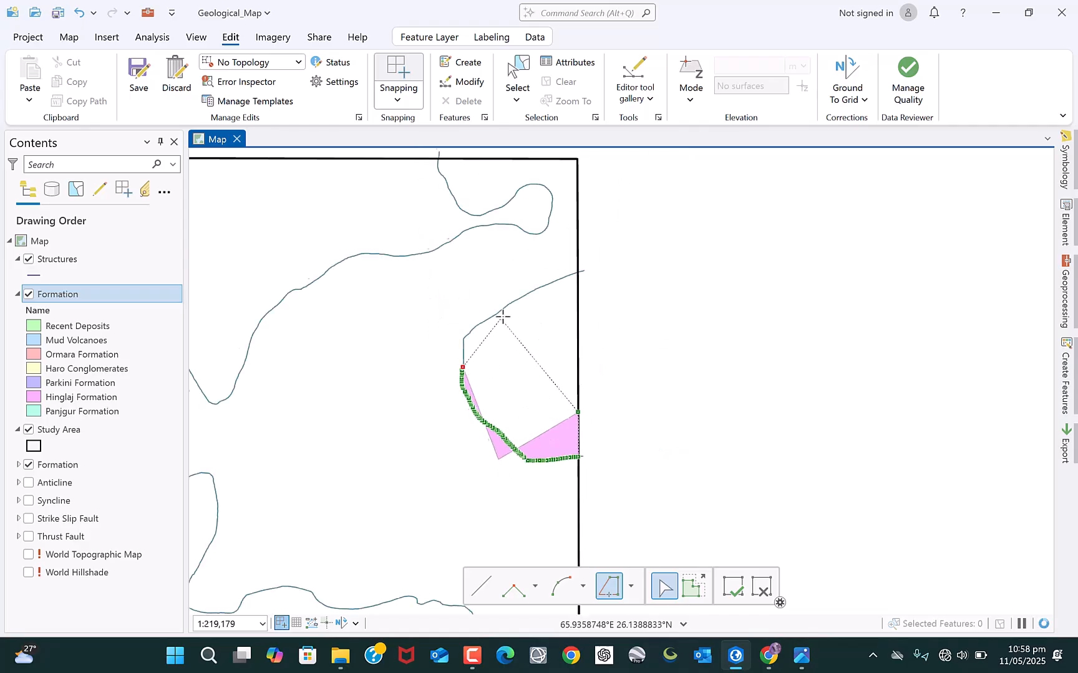
scroll(500, 317, "up", 4)
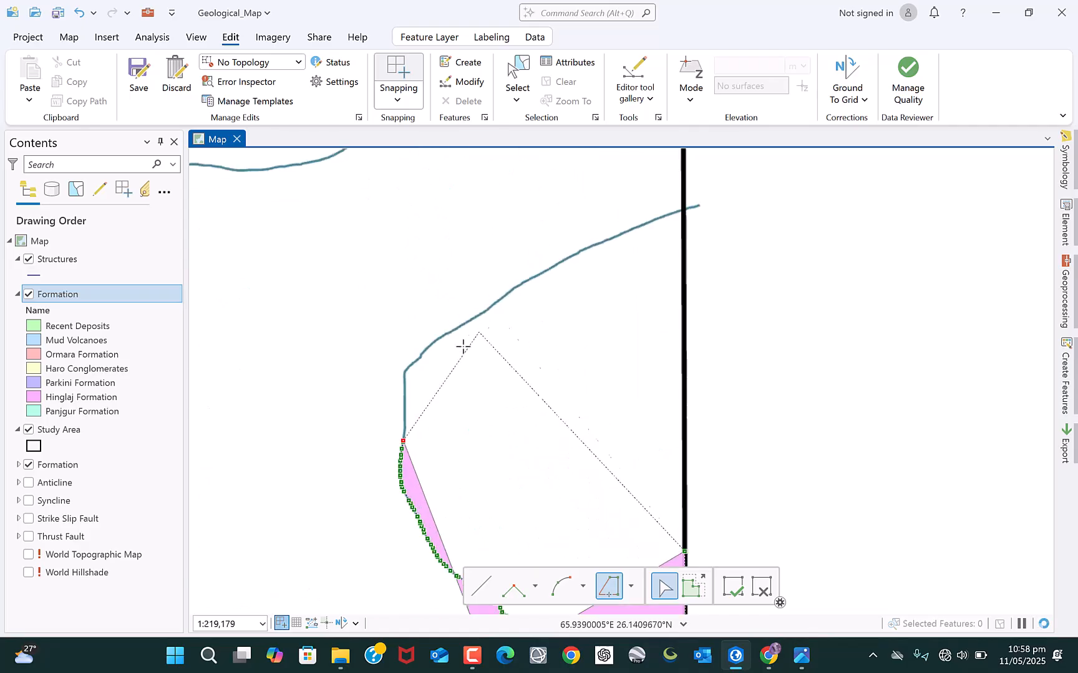
left_click(403, 441)
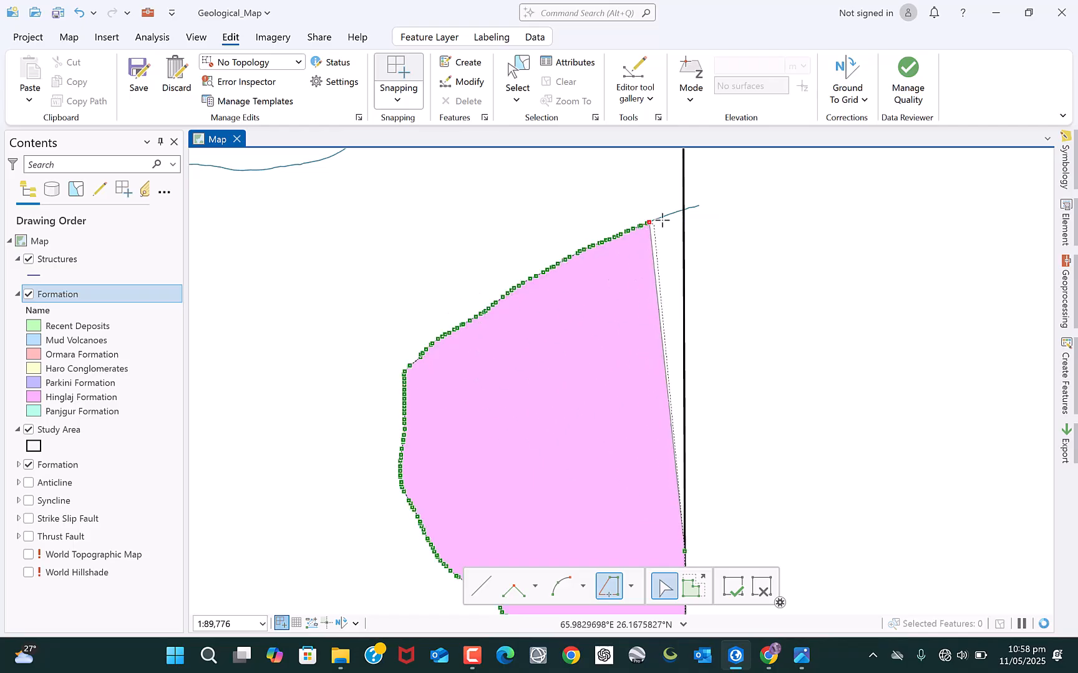
left_click(701, 205)
Close the half-round polygon along the east study area edge, finish it and clear the selection.
scroll(701, 205, "up", 3)
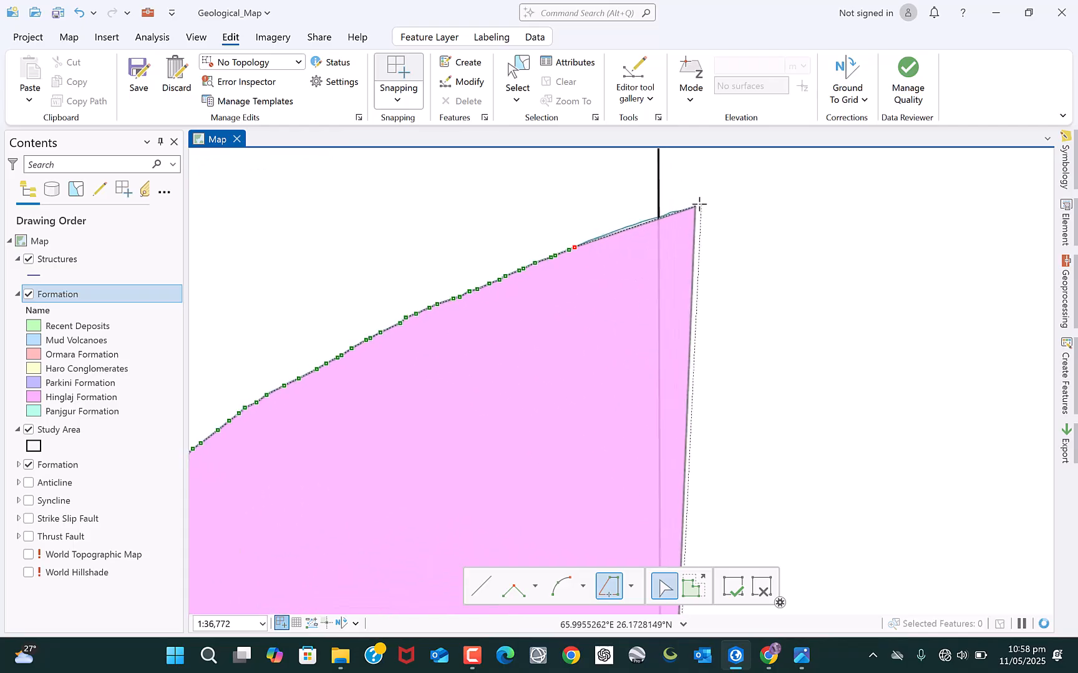
left_click(574, 248)
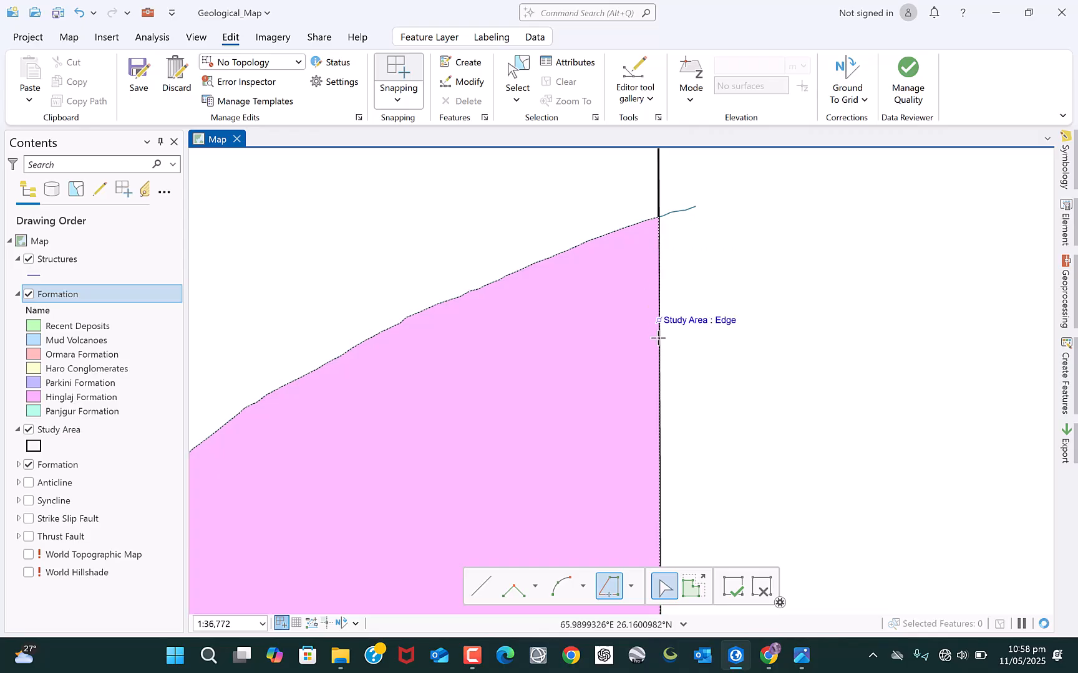
double_click(658, 367)
scroll(690, 260, "down", 6)
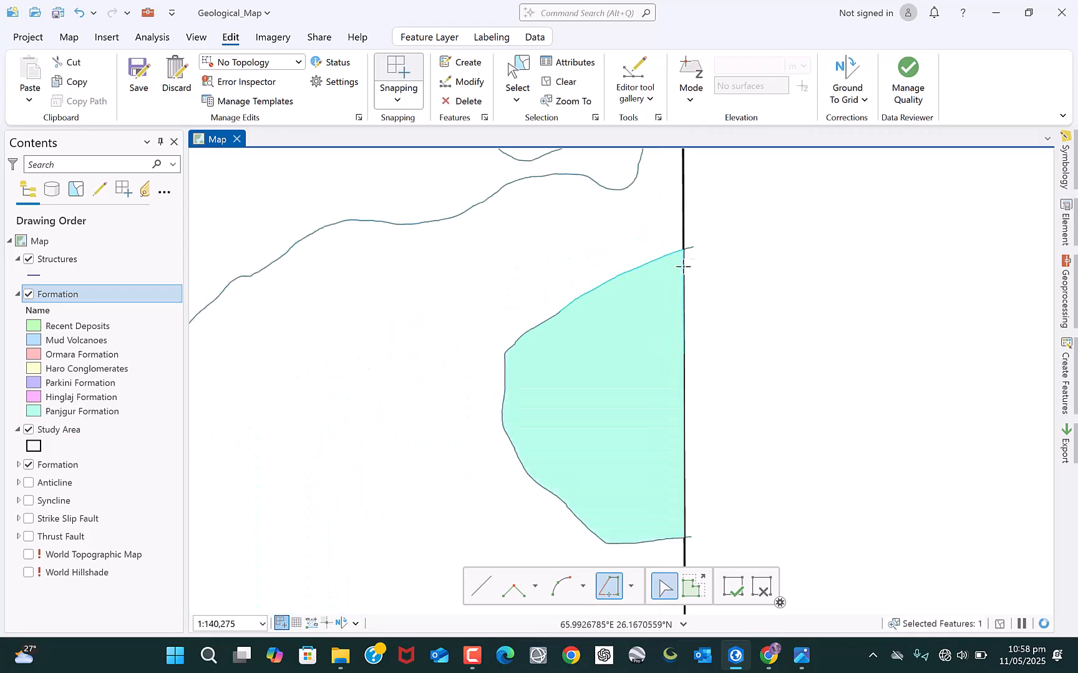
scroll(676, 294, "down", 2)
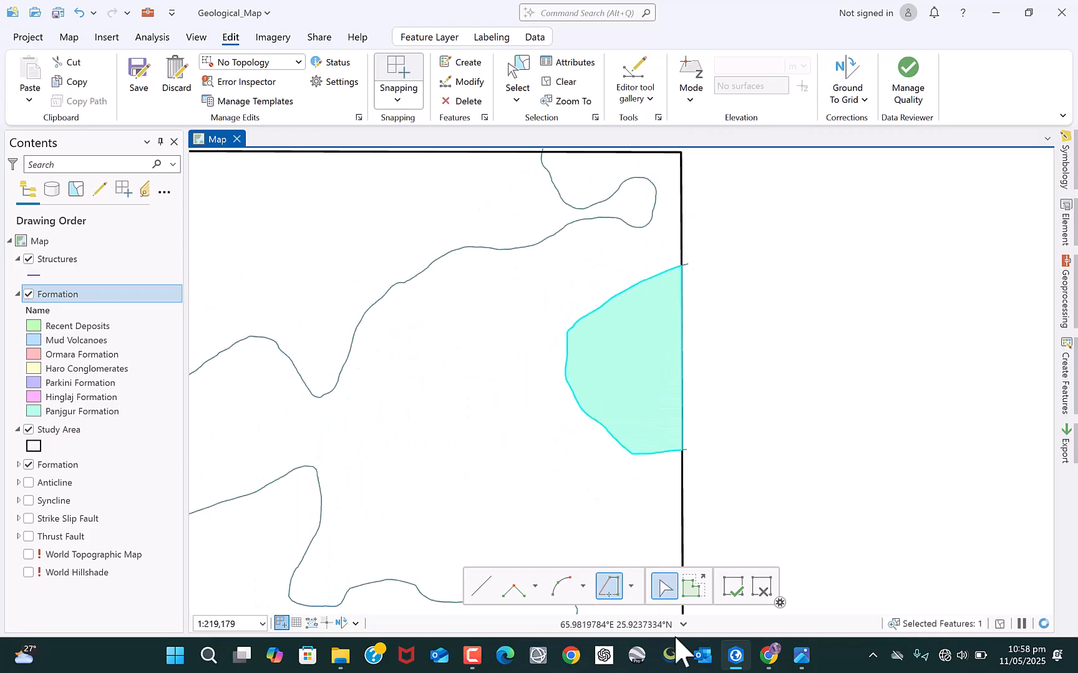
left_click(733, 587)
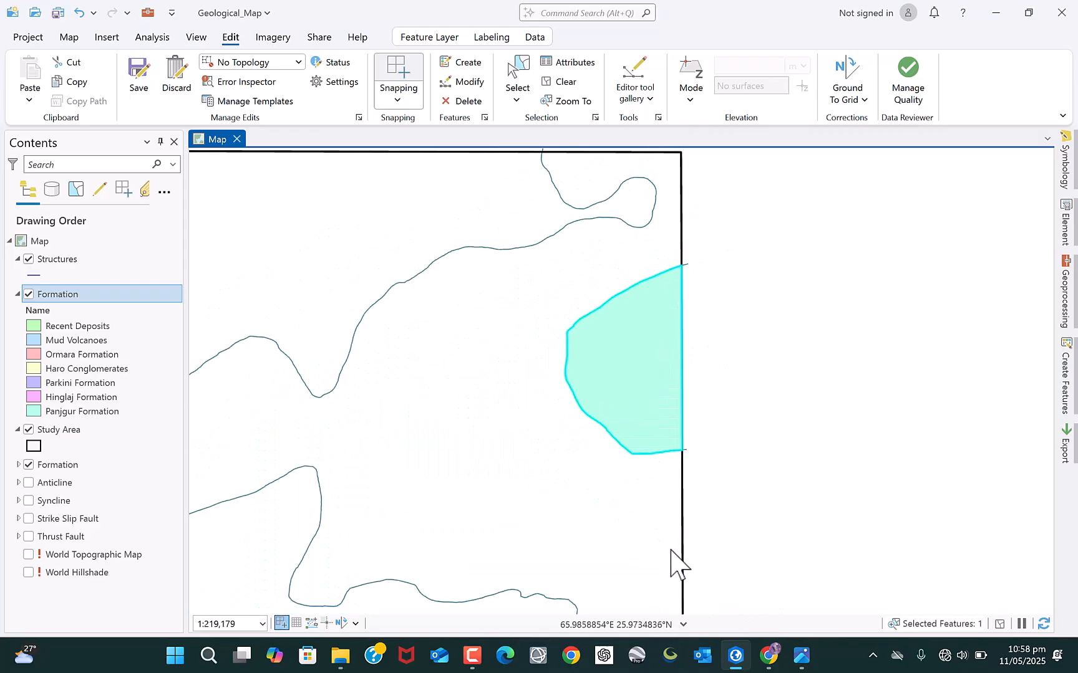
left_click(554, 82)
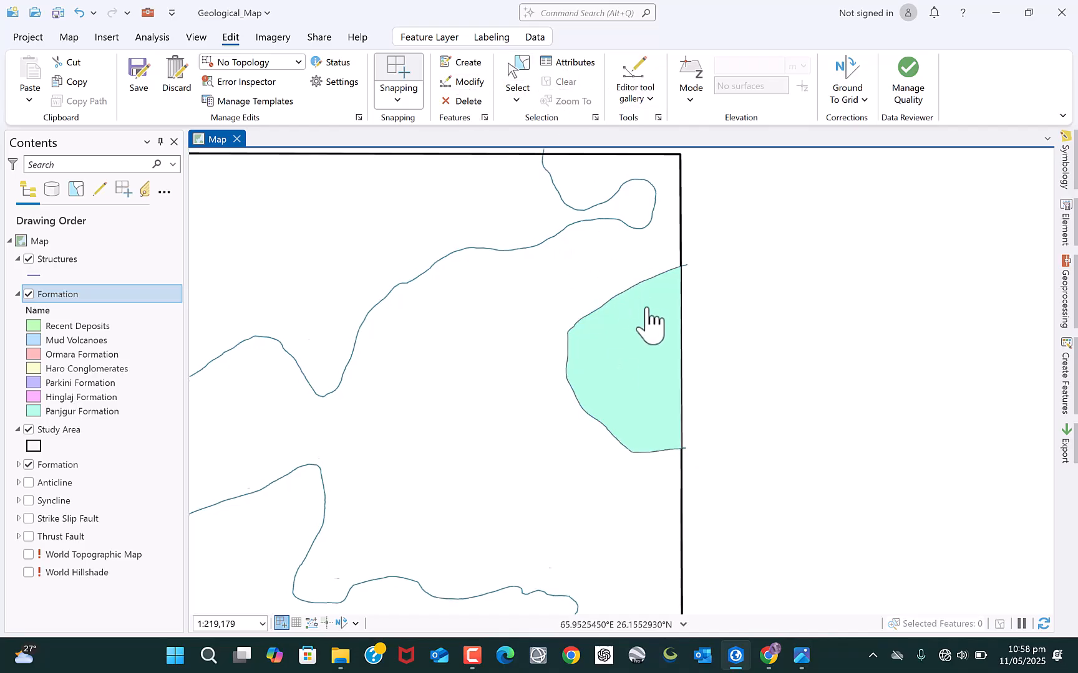
scroll(647, 318, "down", 4)
scroll(645, 318, "down", 6)
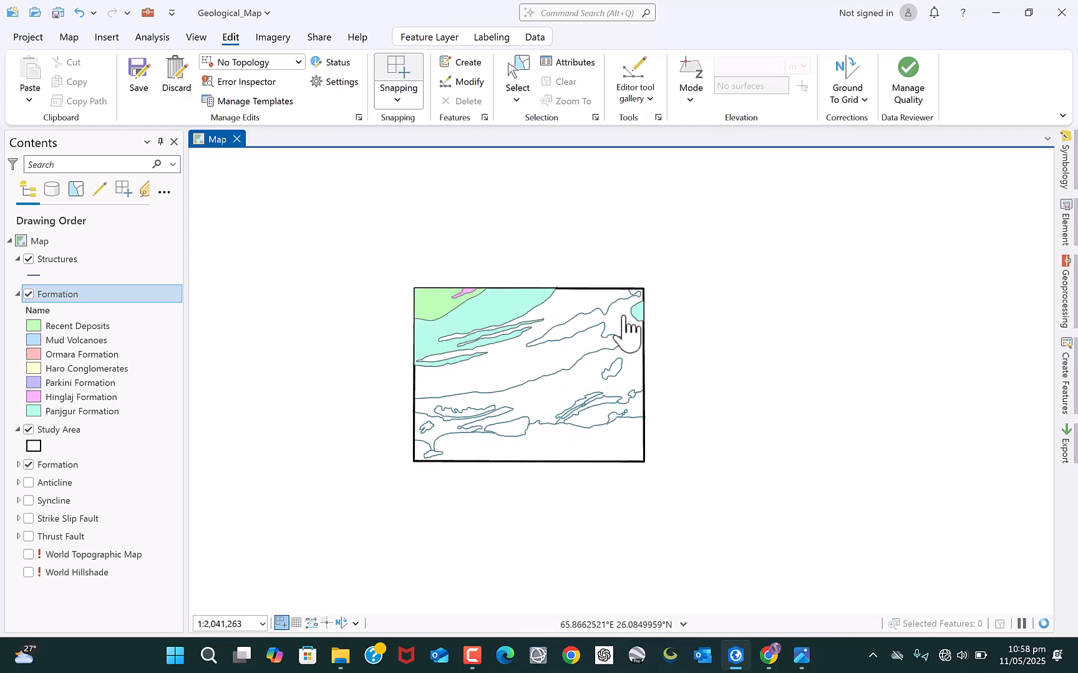
scroll(619, 321, "up", 4)
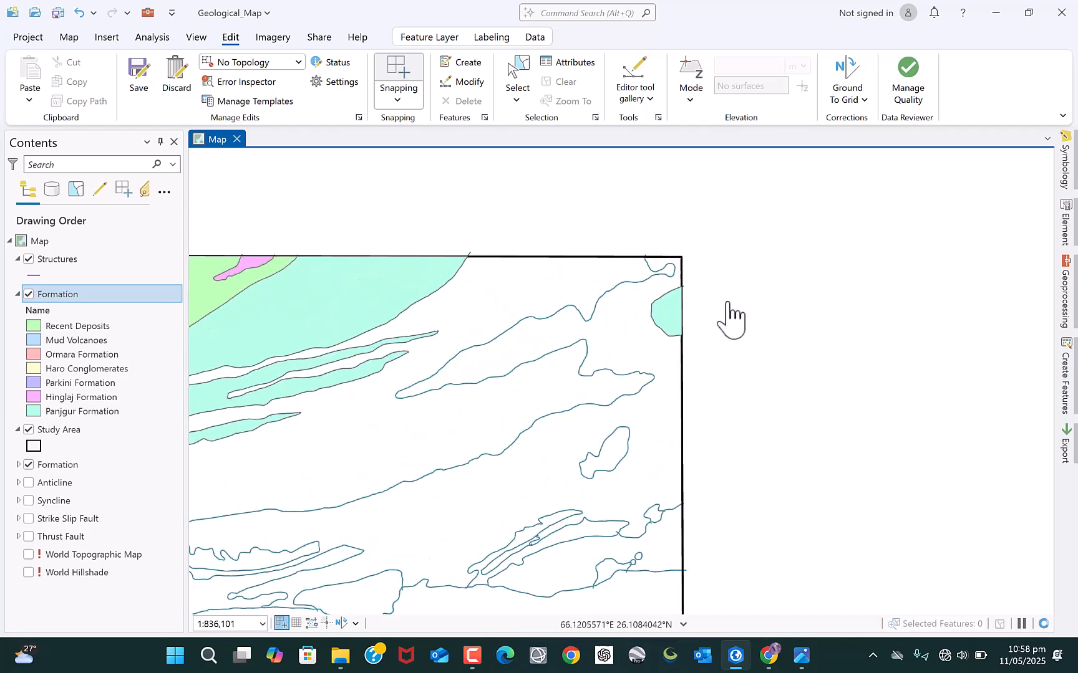
scroll(731, 320, "down", 2)
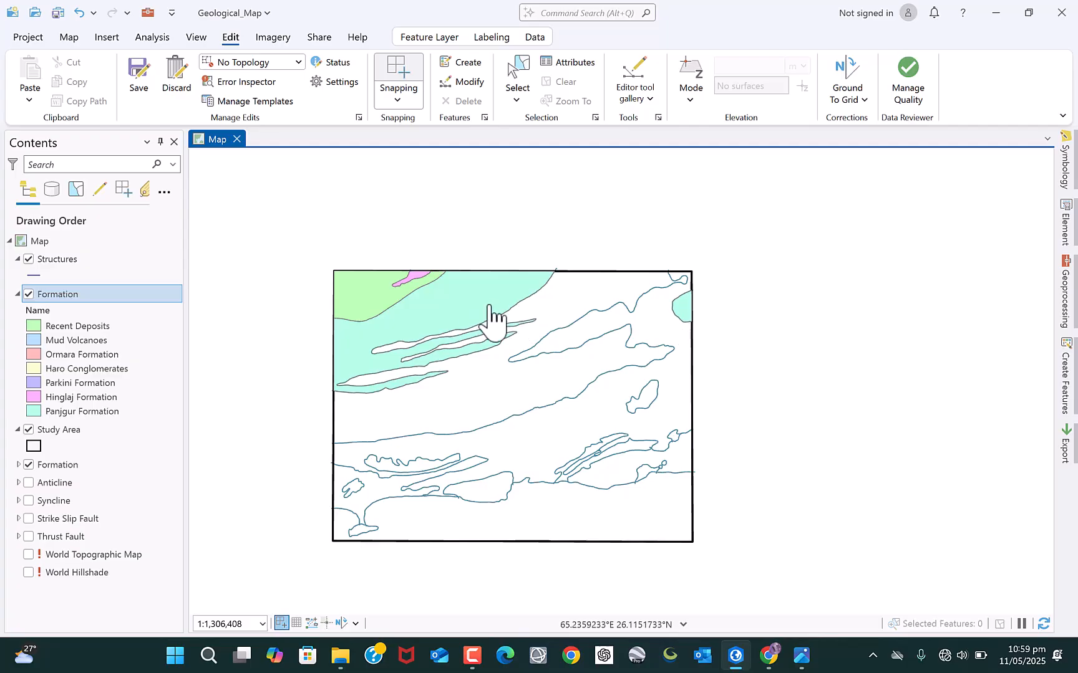
Select the half-round polygon on the east study area edge and apply Ormara Formation as its Name attribute.
scroll(485, 315, "up", 2)
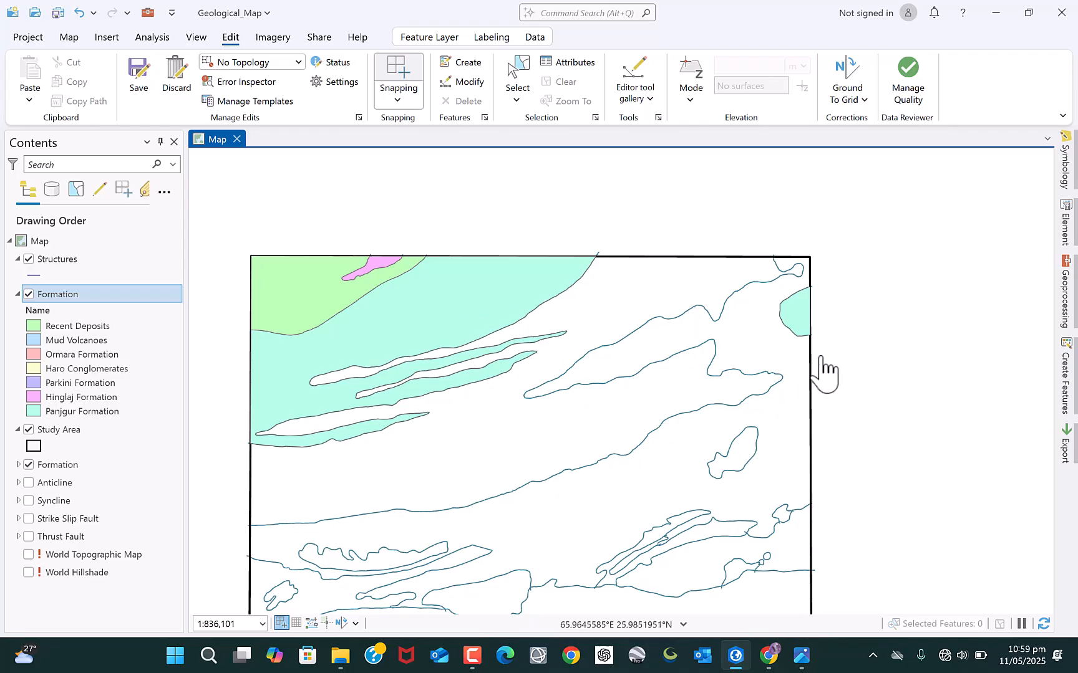
scroll(838, 334, "up", 2)
scroll(575, 320, "down", 1)
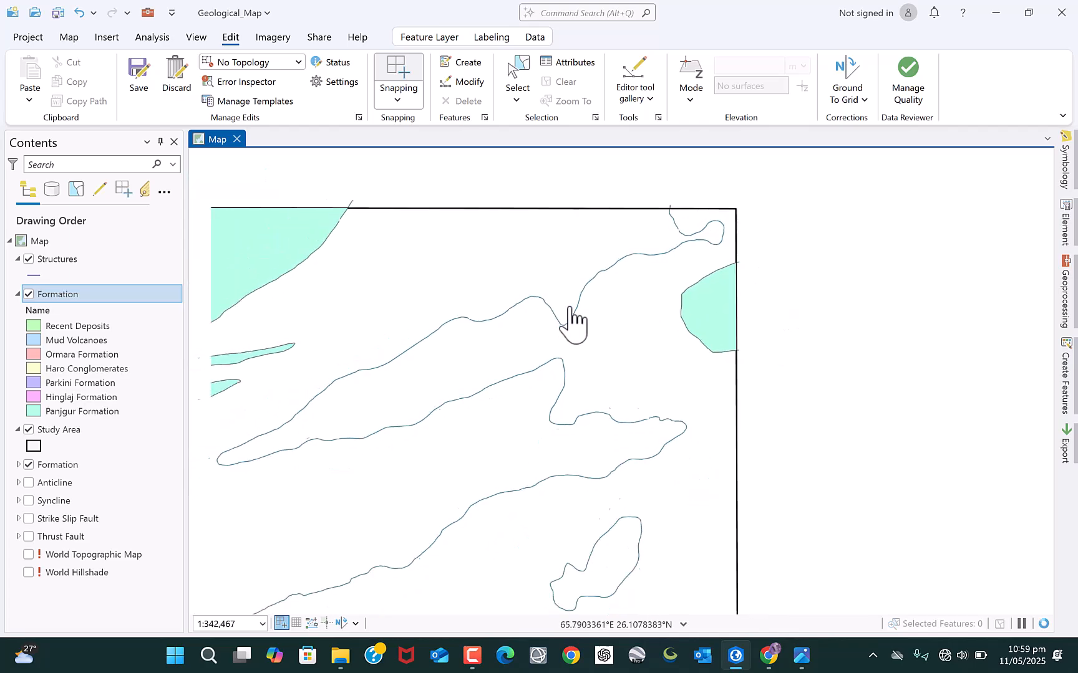
left_click(526, 65)
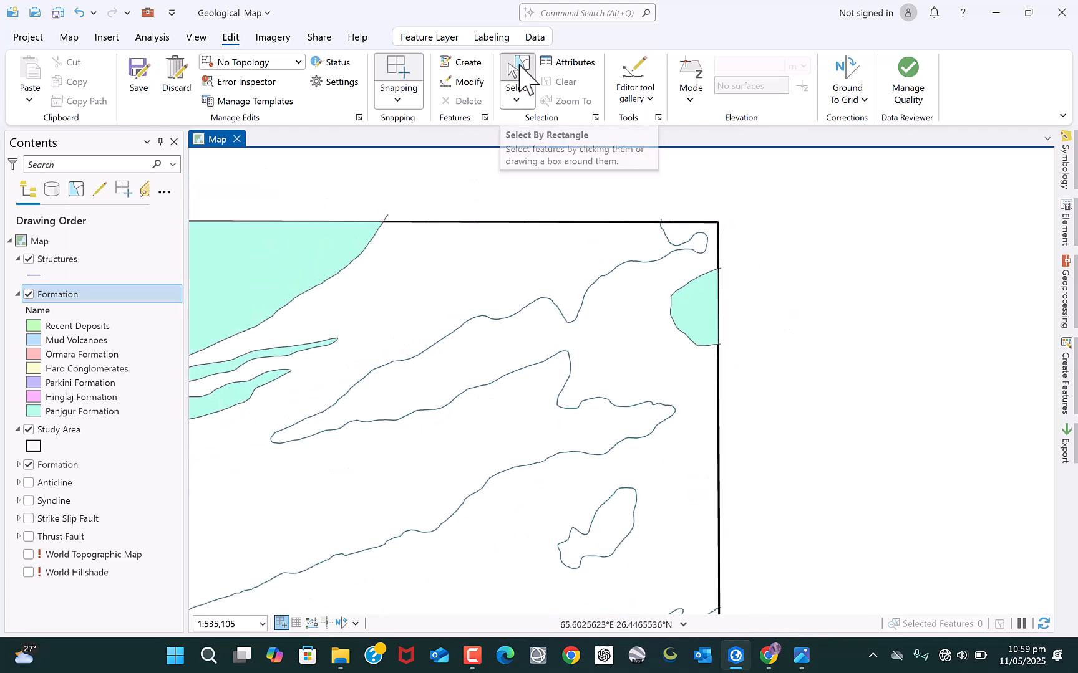
left_click(707, 323)
right_click(704, 322)
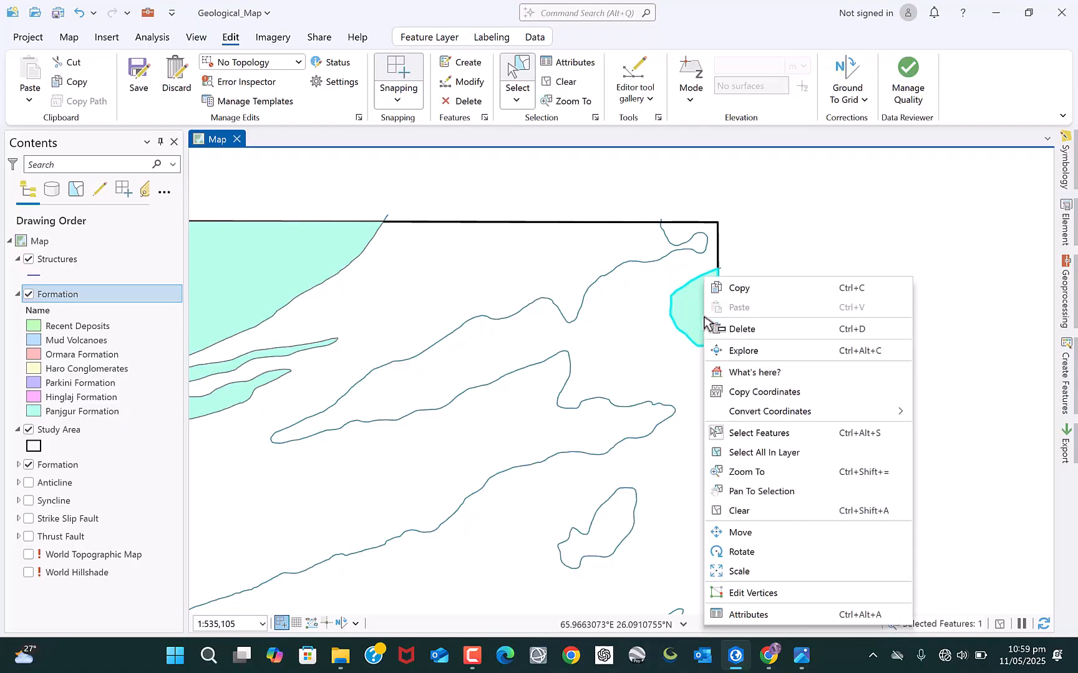
left_click(742, 615)
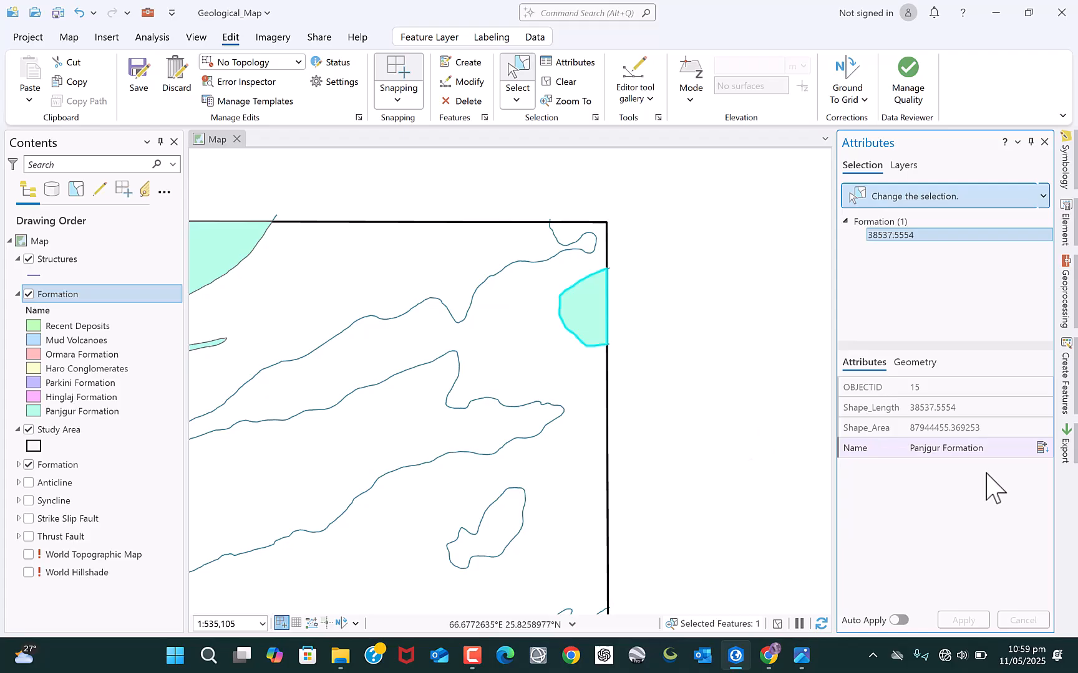
left_click(1042, 449)
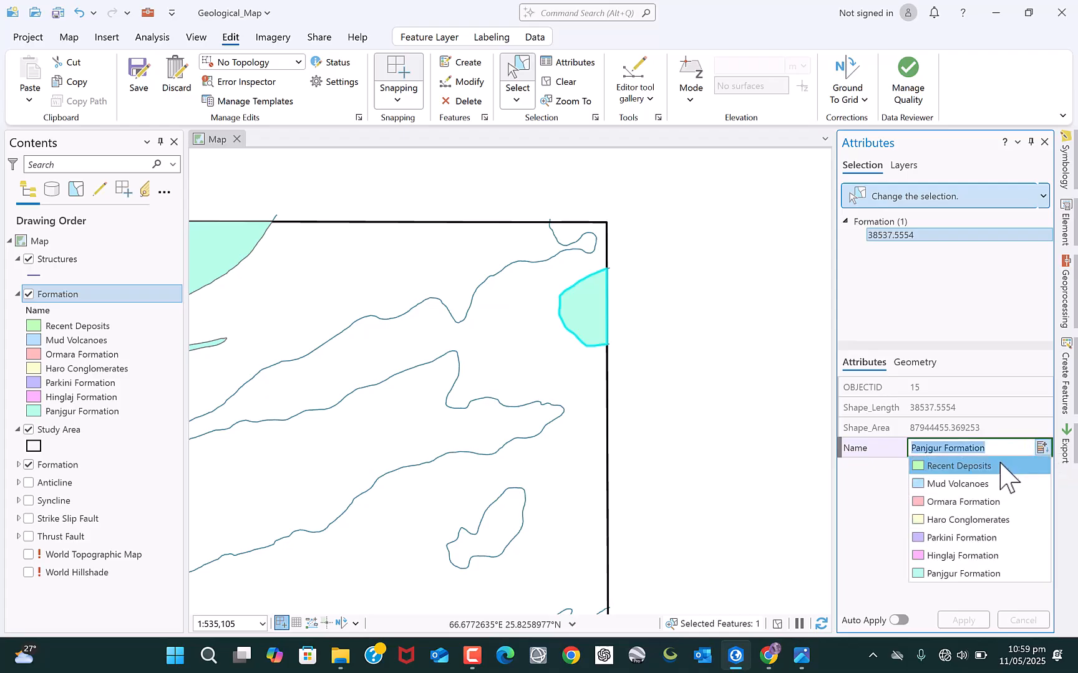
left_click(970, 502)
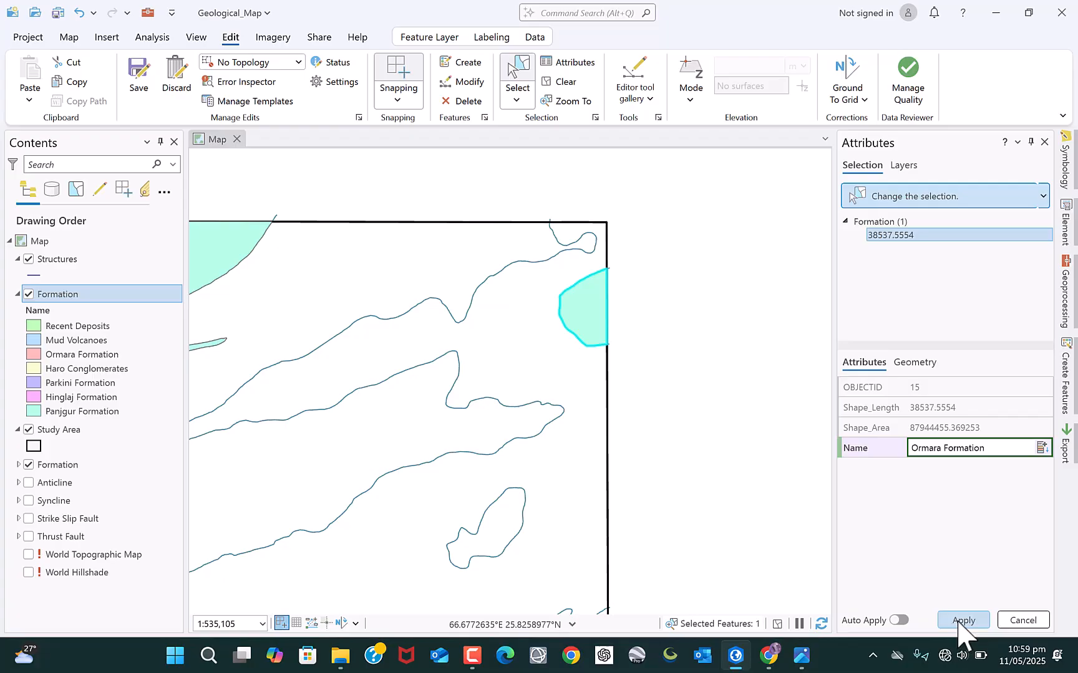
left_click(960, 620)
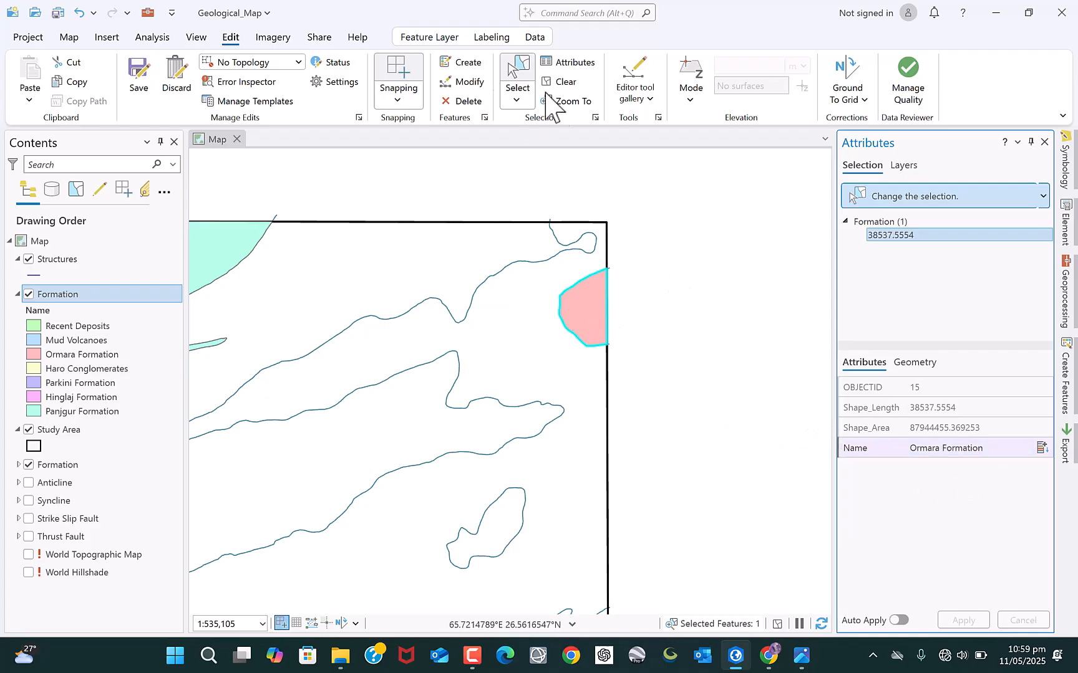
Clear the selection of the half-round polygon and show the whole study area.
left_click(574, 83)
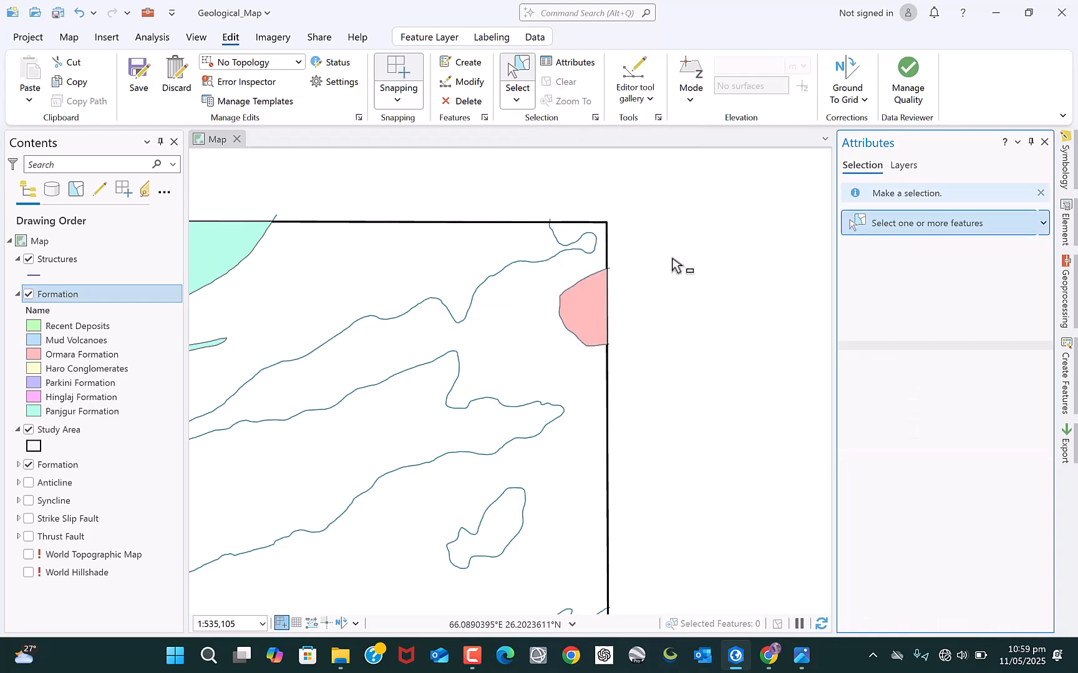
scroll(676, 264, "down", 2)
scroll(717, 290, "down", 1)
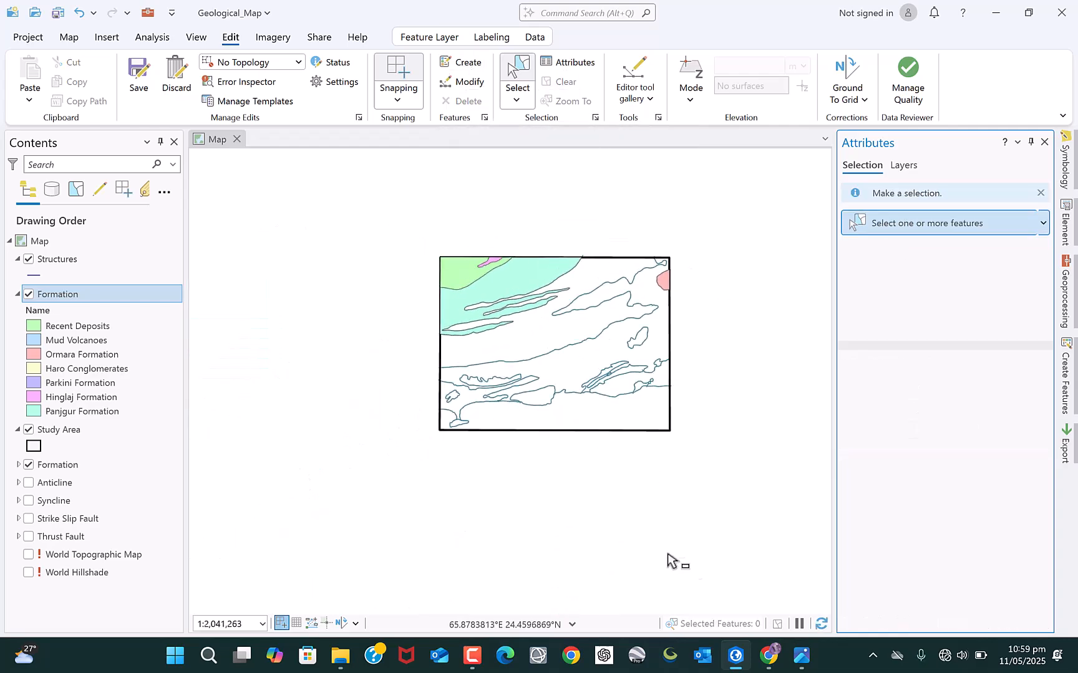
Switch to the tectonic map image in the photo viewer, compare its formation patterns with the index, and return to the GIS project.
left_click(803, 656)
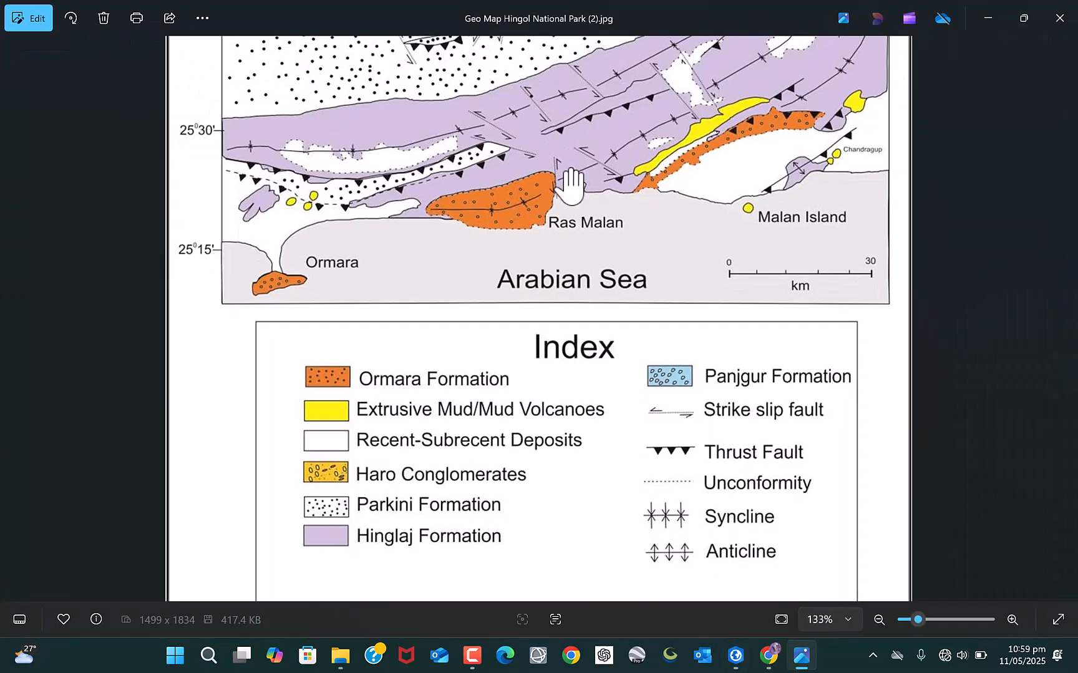
left_click_drag(573, 193, 589, 591)
scroll(549, 349, "down", 2)
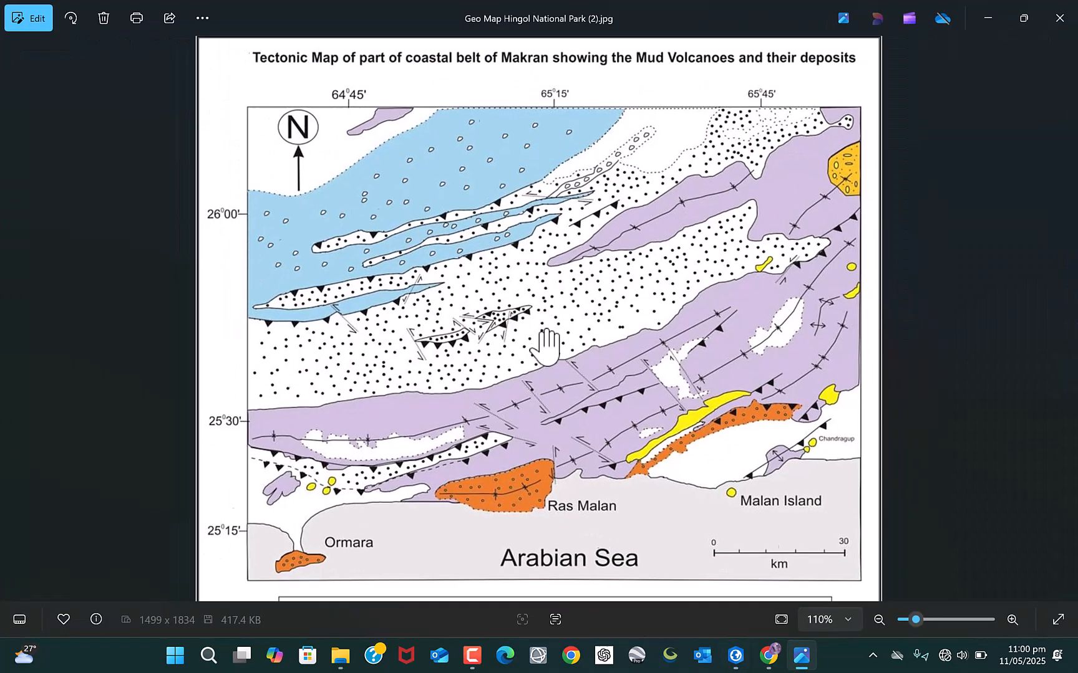
left_click_drag(548, 337, 535, 270)
left_click_drag(464, 498, 475, 448)
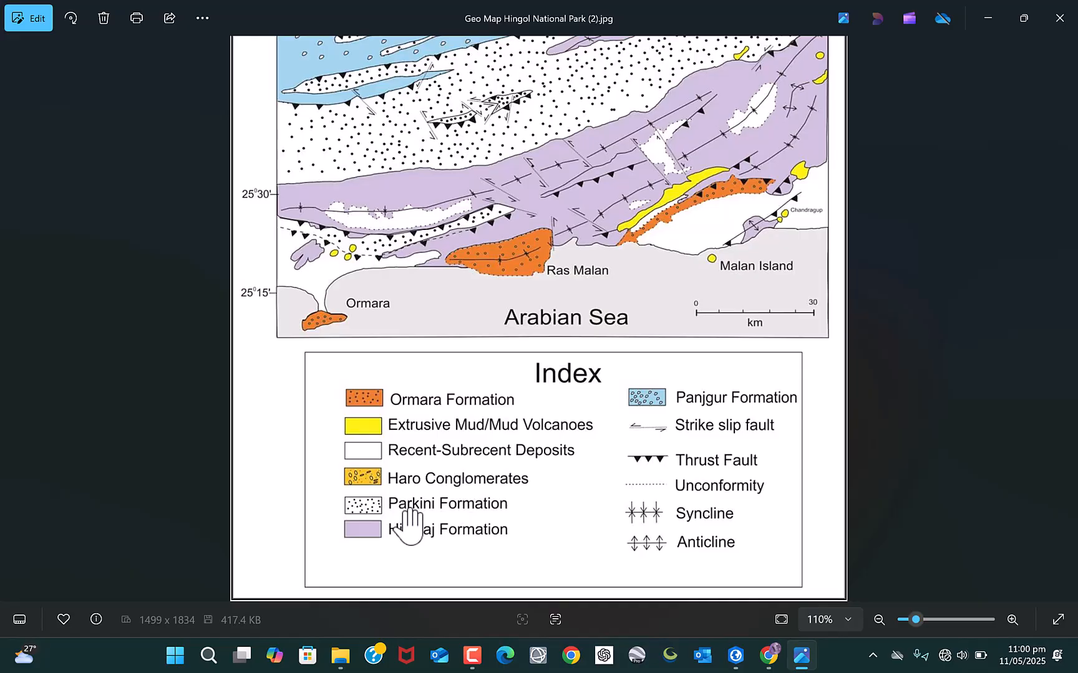
left_click_drag(459, 161, 495, 508)
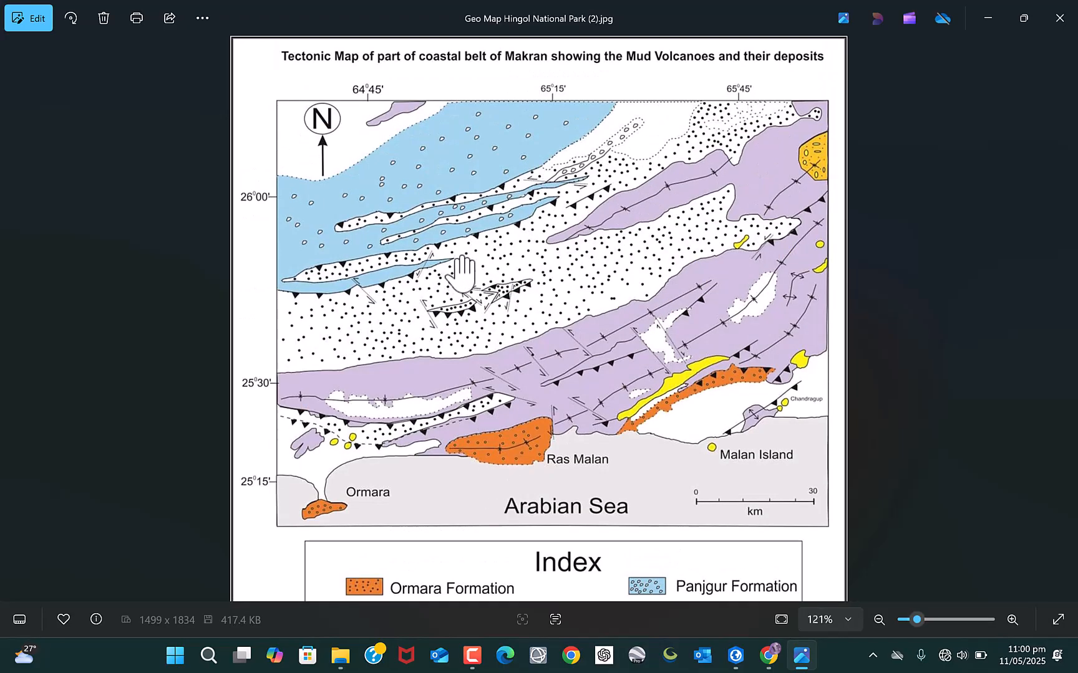
scroll(520, 271, "up", 1)
left_click_drag(519, 272, 524, 303)
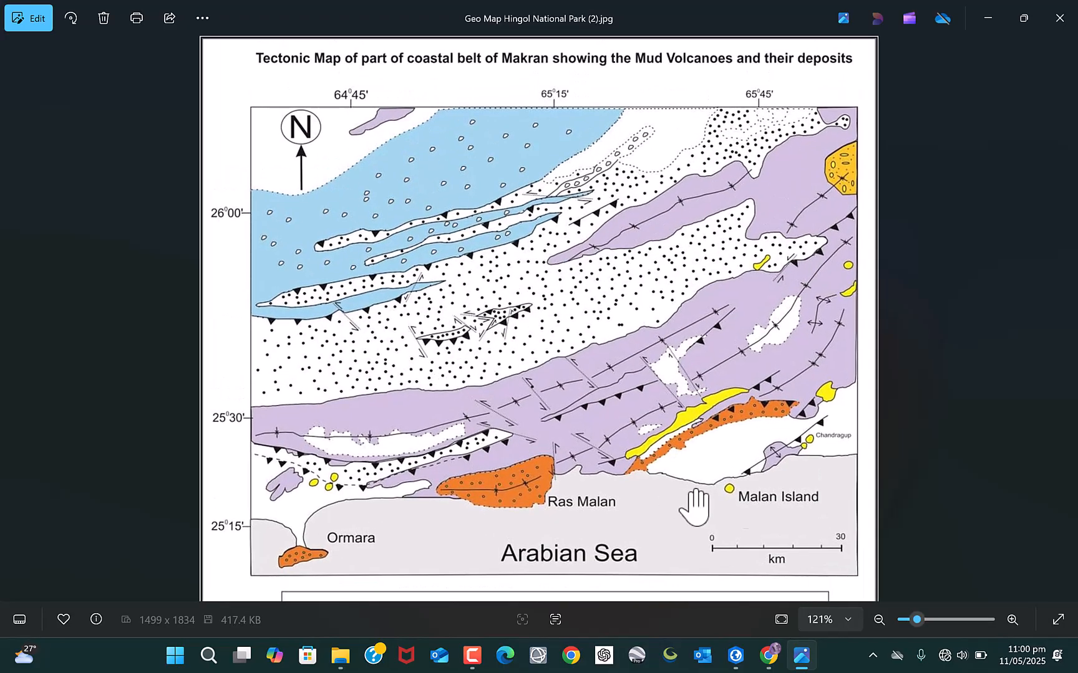
left_click(801, 655)
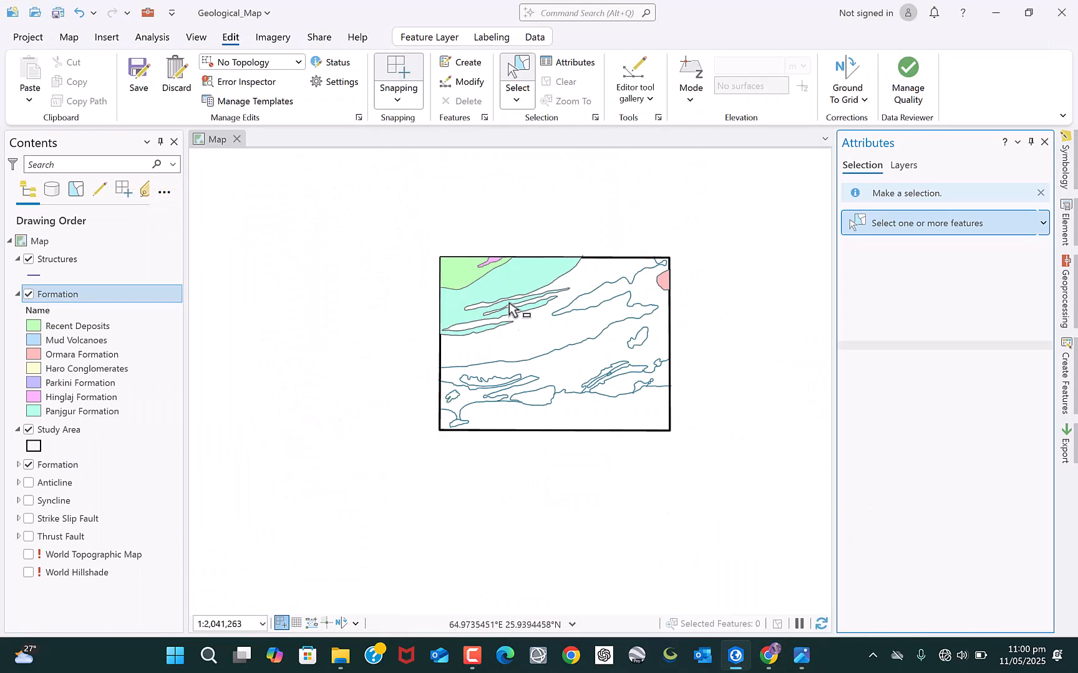
Start a Parkini Formation polygon on the east Panjgur Formation contact and trace its contacts around to the line near the northeast corner.
scroll(584, 304, "up", 3)
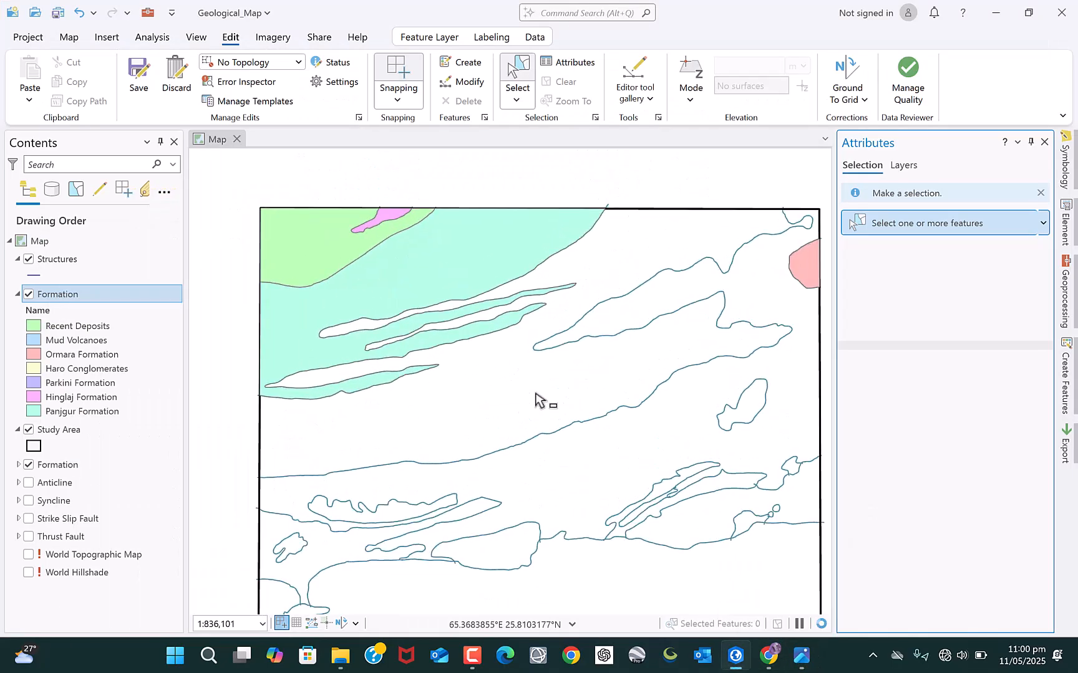
left_click(1067, 382)
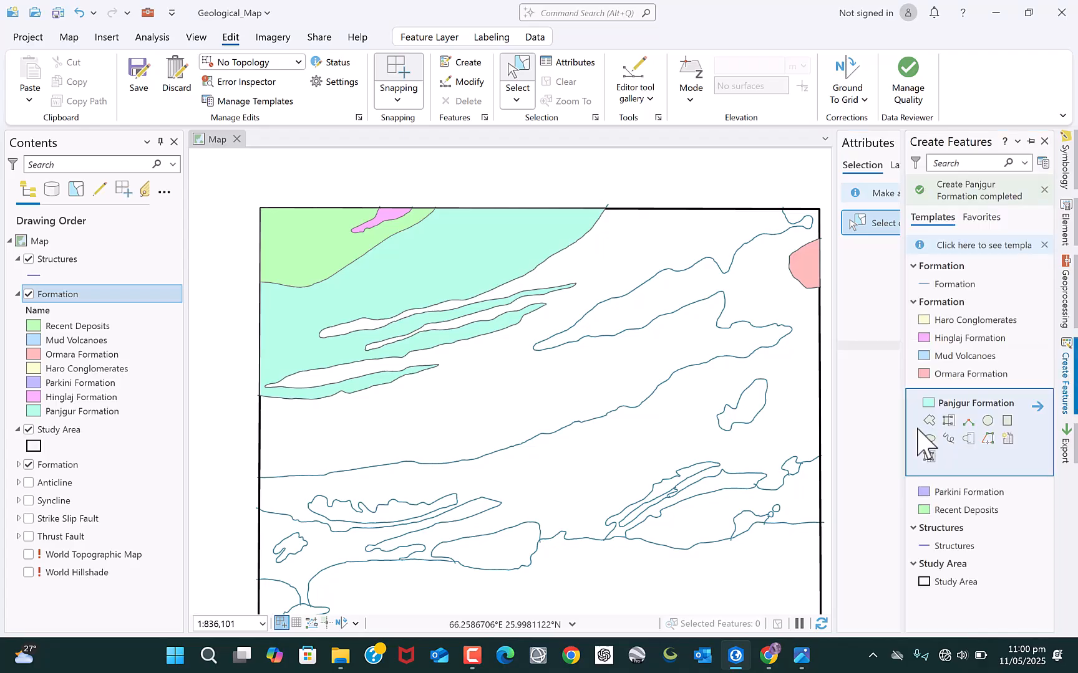
left_click(948, 494)
left_click(578, 236)
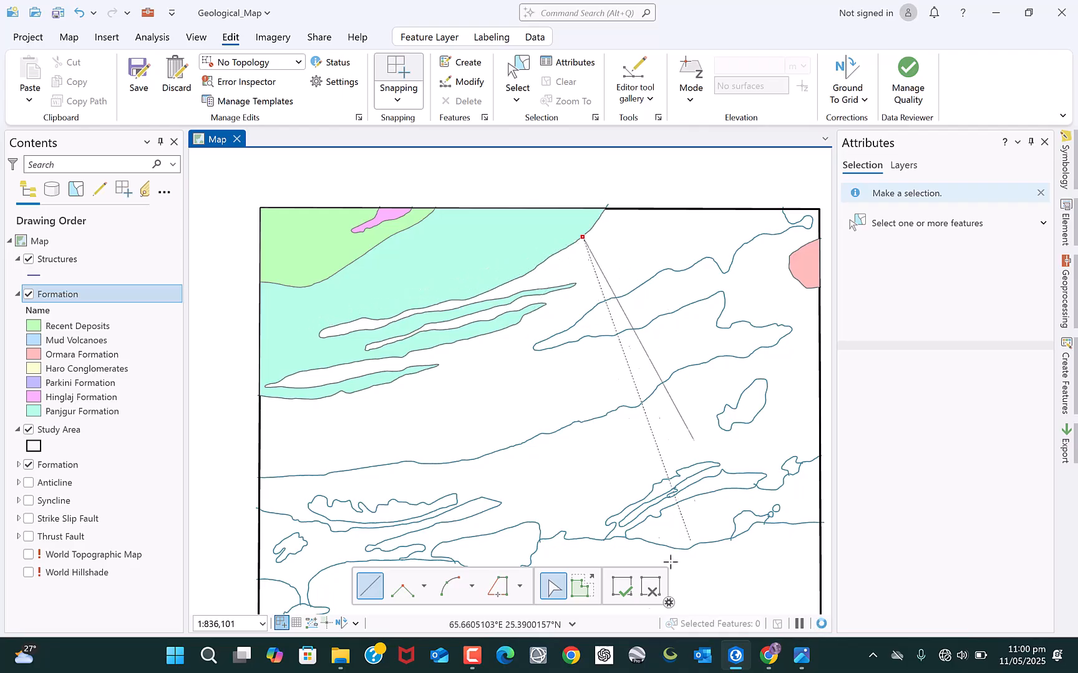
left_click(496, 589)
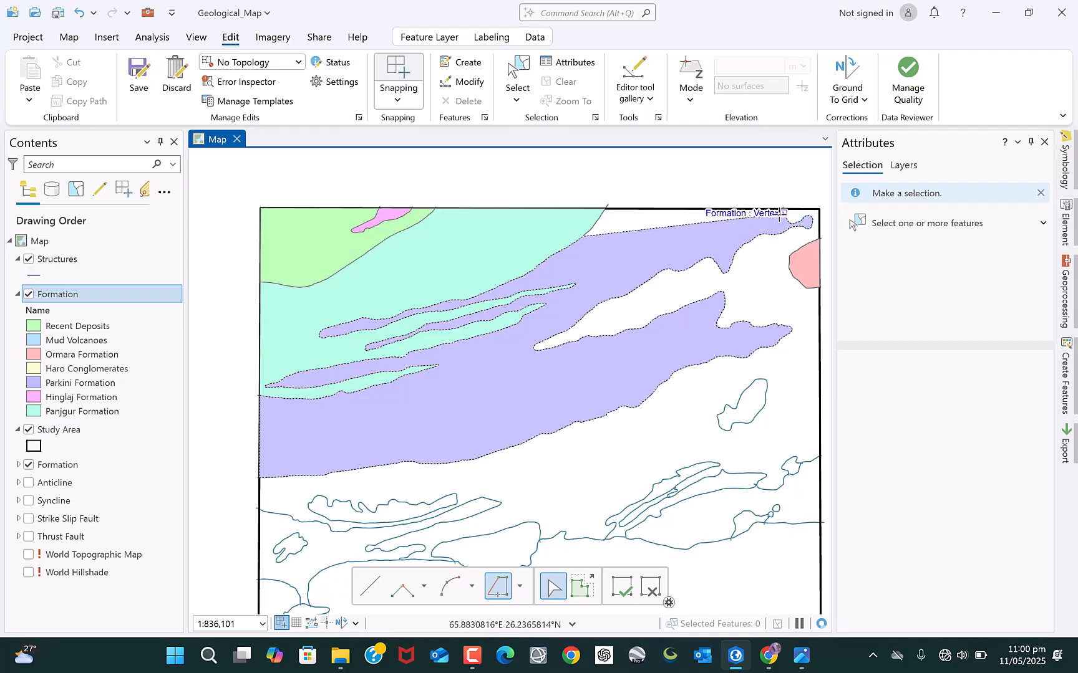
Extend the Parkini Formation outline up to the north study area edge and west along it to the Panjgur Formation contact.
scroll(785, 212, "up", 4)
scroll(785, 185, "up", 1)
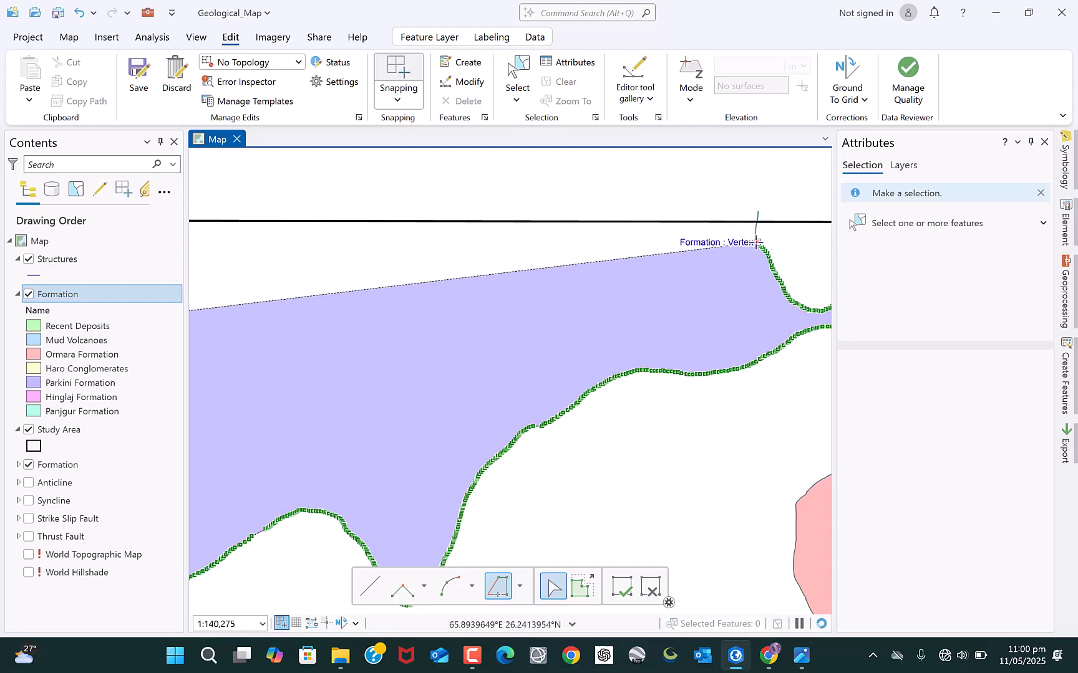
scroll(648, 212, "up", 1)
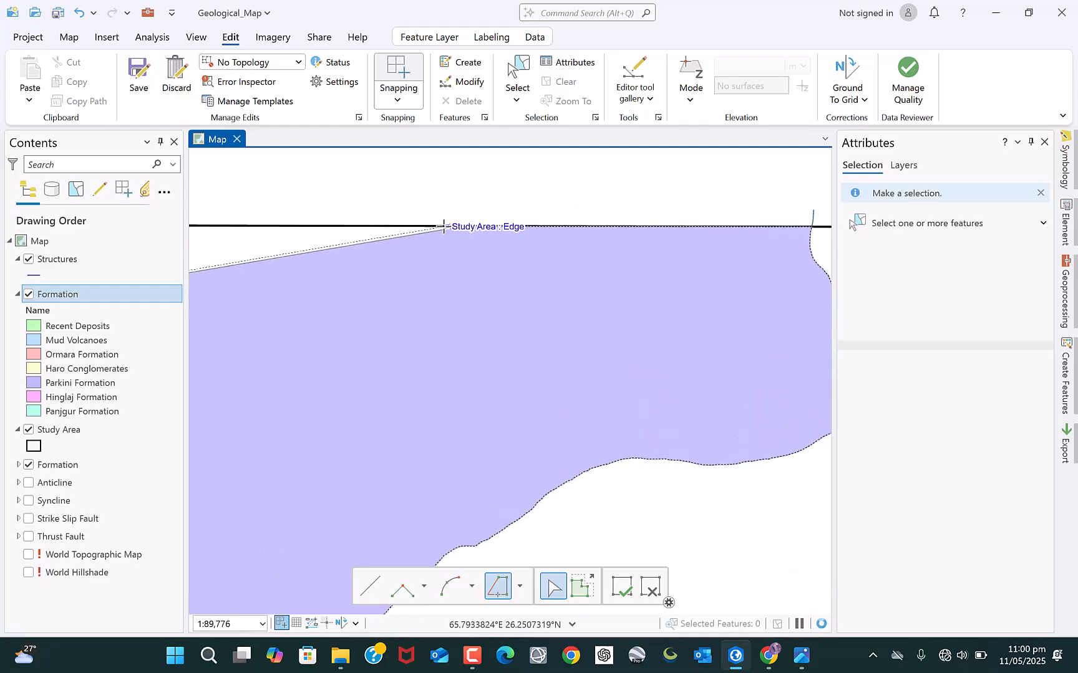
scroll(678, 315, "down", 2)
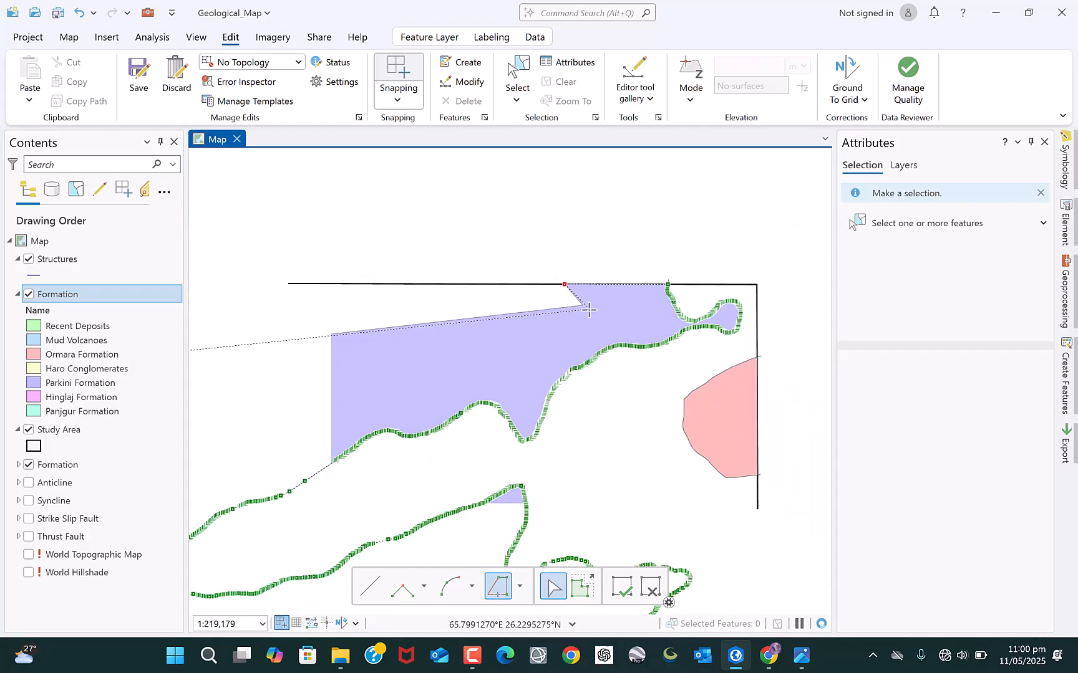
scroll(591, 310, "down", 2)
scroll(440, 292, "up", 2)
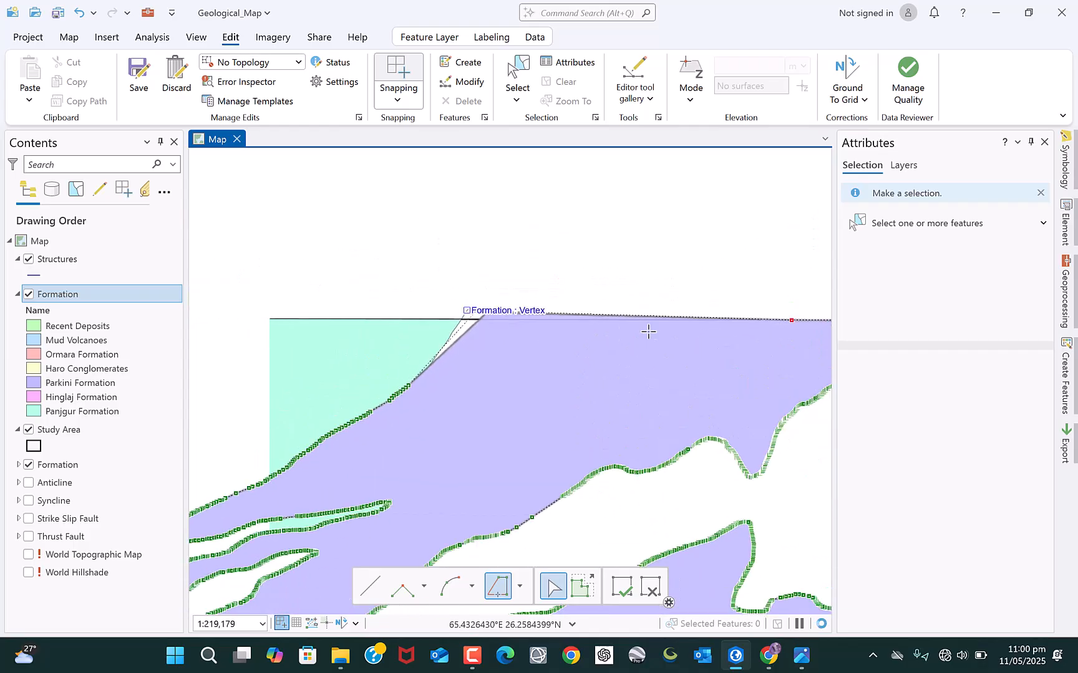
scroll(813, 311, "up", 1)
mouse_move(779, 324)
left_mouse_down()
mouse_move(690, 315)
mouse_move(500, 322)
mouse_move(276, 344)
mouse_move(245, 377)
left_mouse_up()
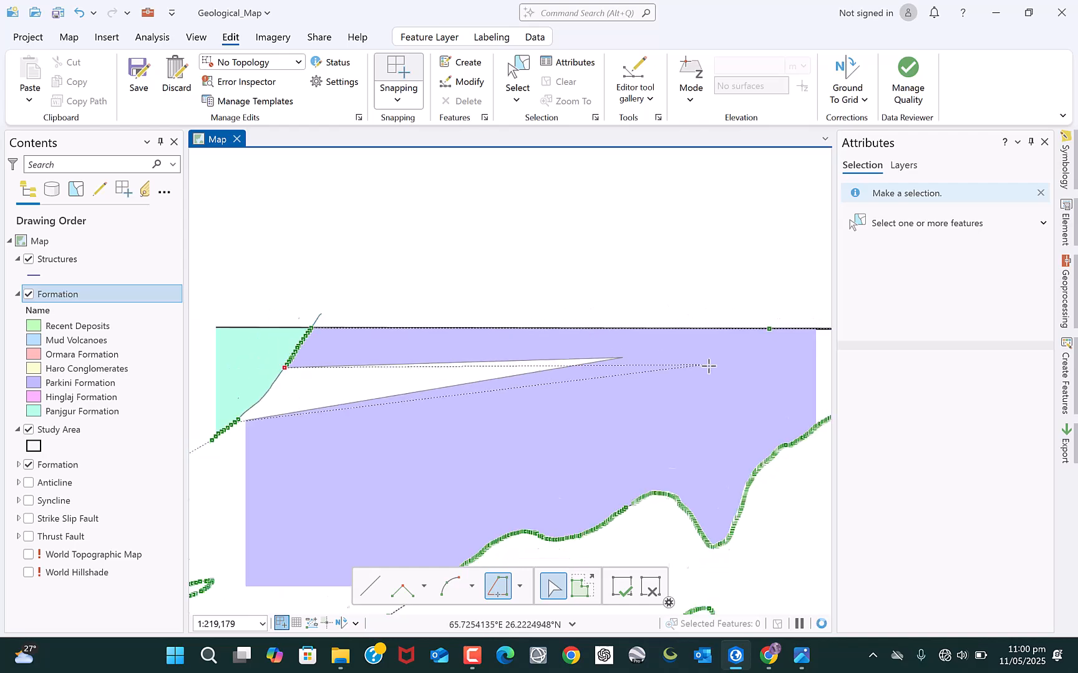
Close the Parkini Formation polygon down the Panjgur Formation contact, finish it and clear the selection.
scroll(708, 366, "down", 3)
scroll(506, 385, "up", 5)
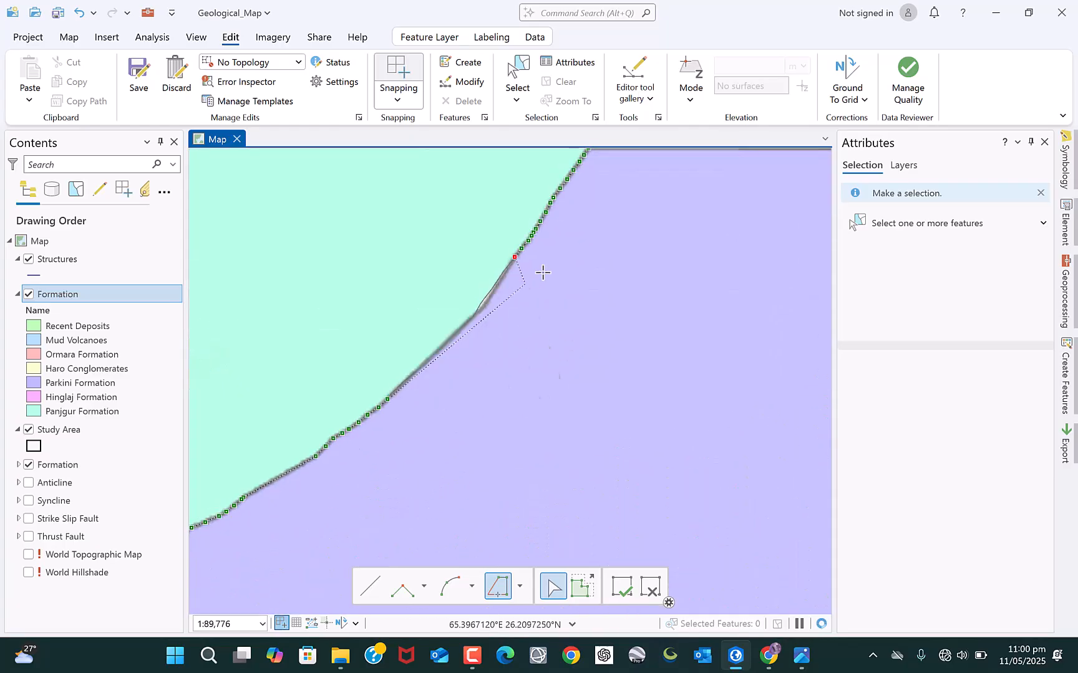
left_click(513, 257)
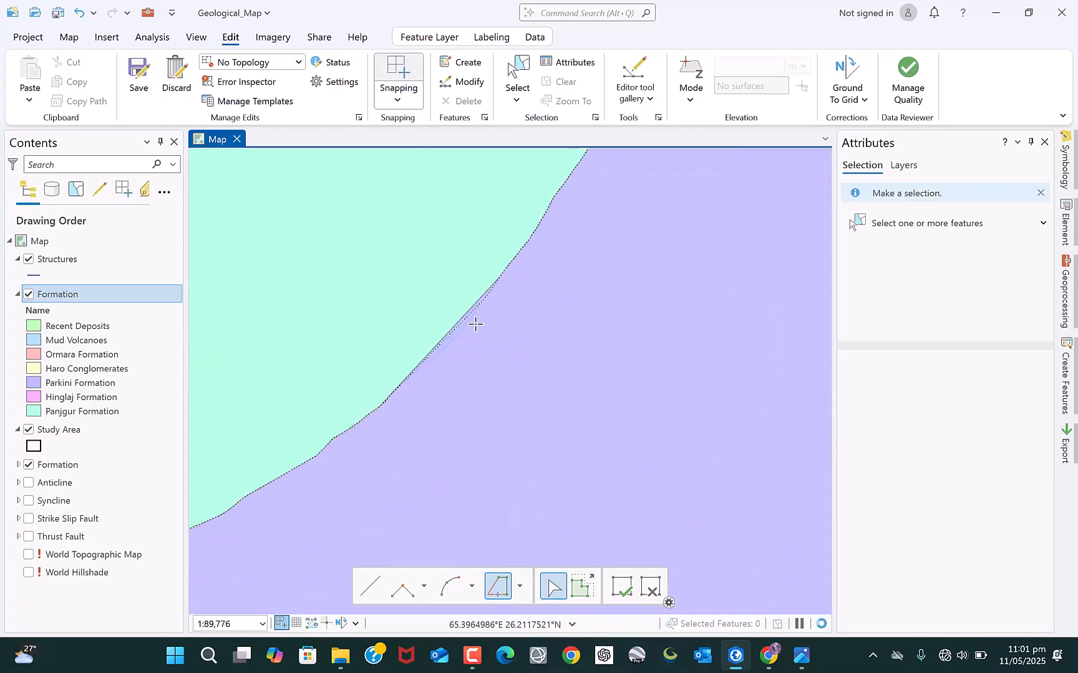
double_click(390, 409)
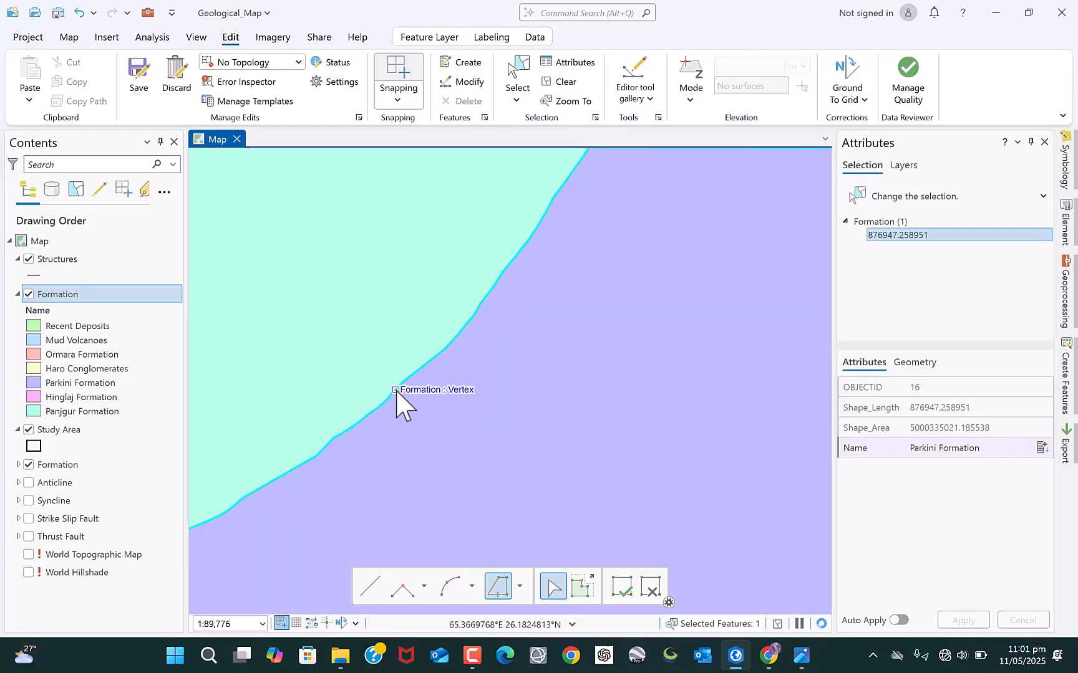
scroll(429, 371, "down", 5)
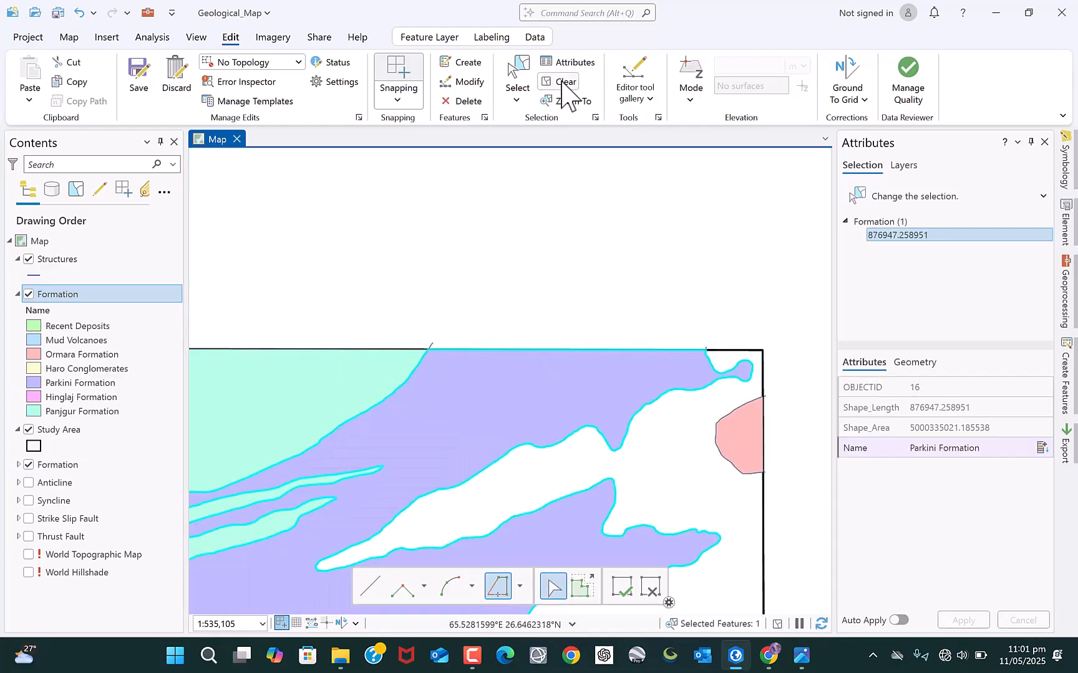
left_click(563, 82)
scroll(524, 362, "down", 5)
scroll(474, 479, "up", 3)
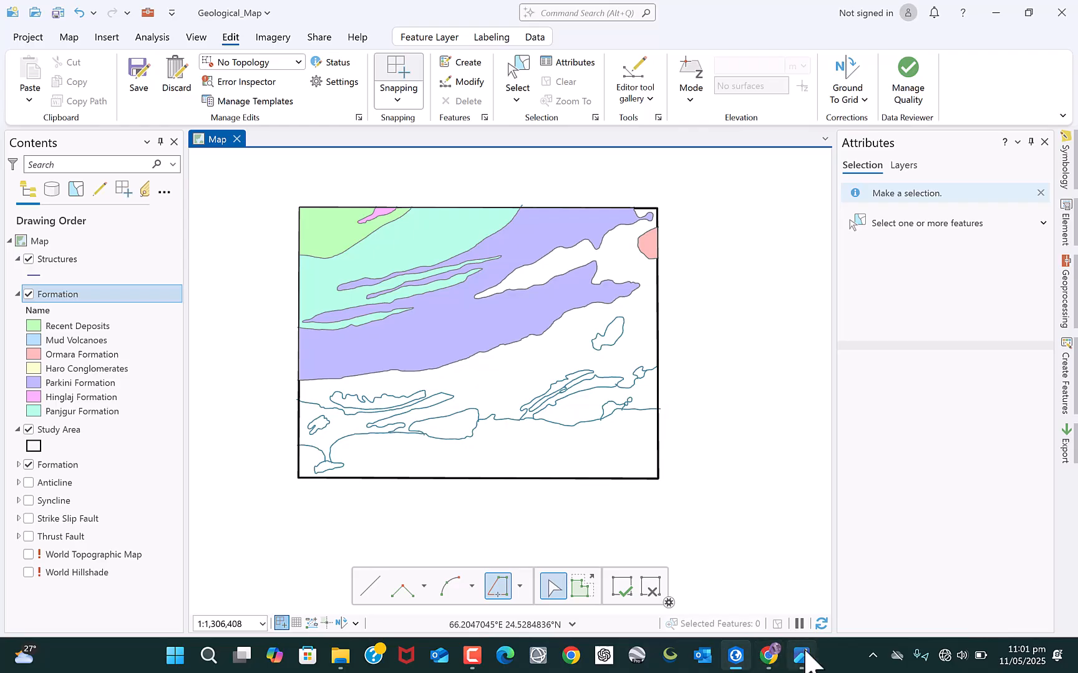
Trace the small isolated outline southeast of the Parkini Formation polygon as a Recent Deposits polygon, finish it and clear the selection.
mouse_move(804, 652)
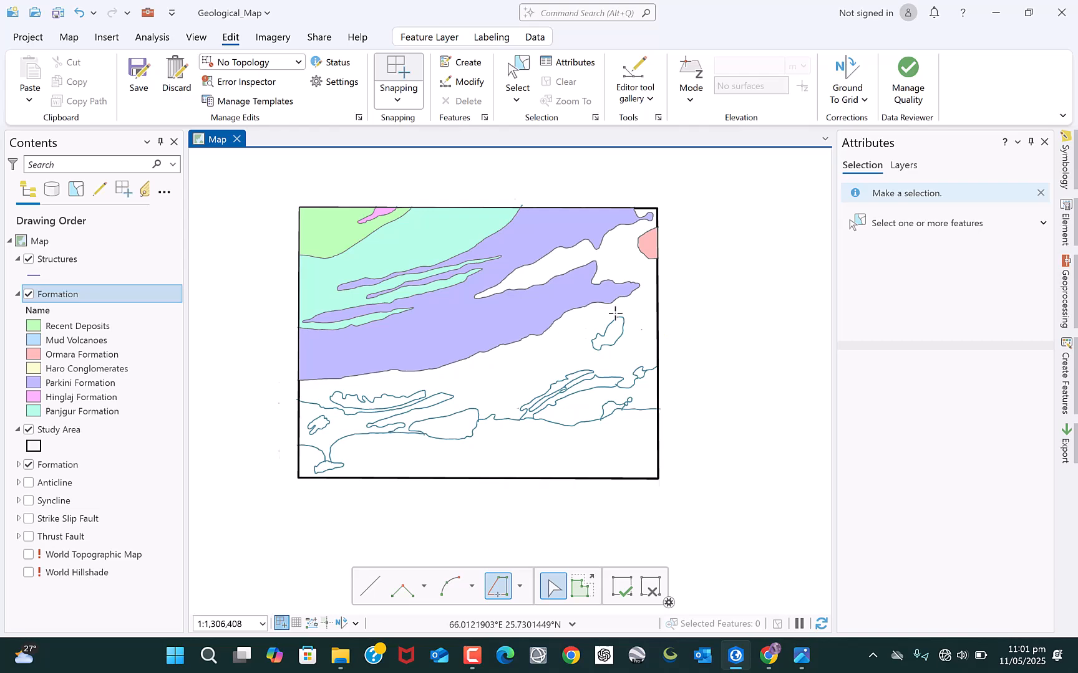
scroll(641, 323, "up", 3)
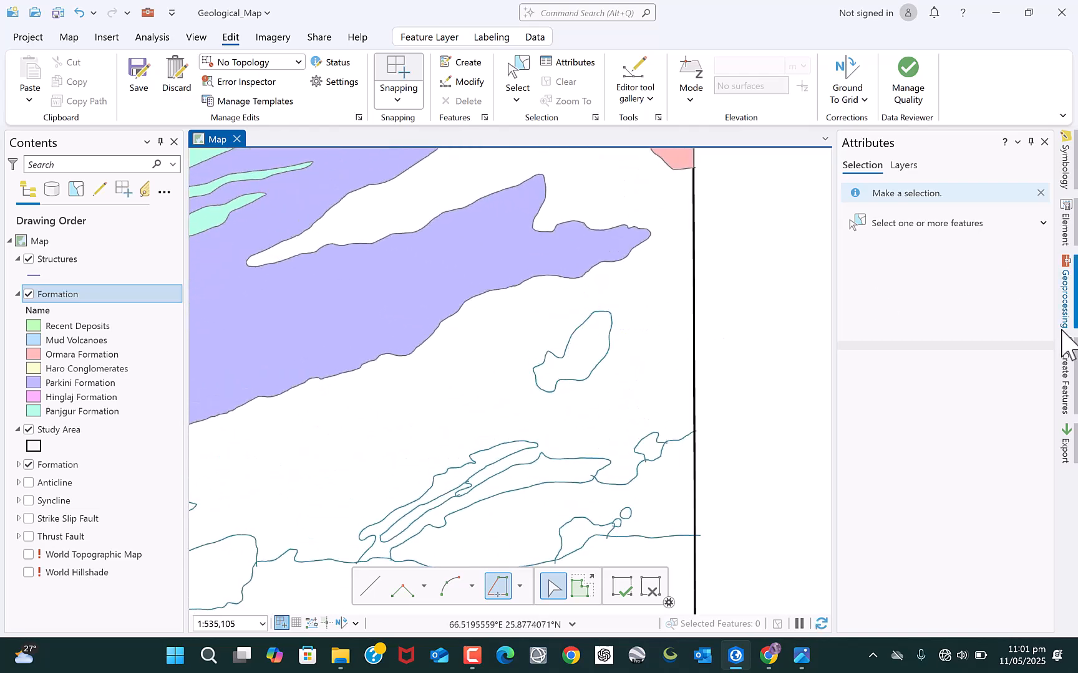
left_click(1066, 399)
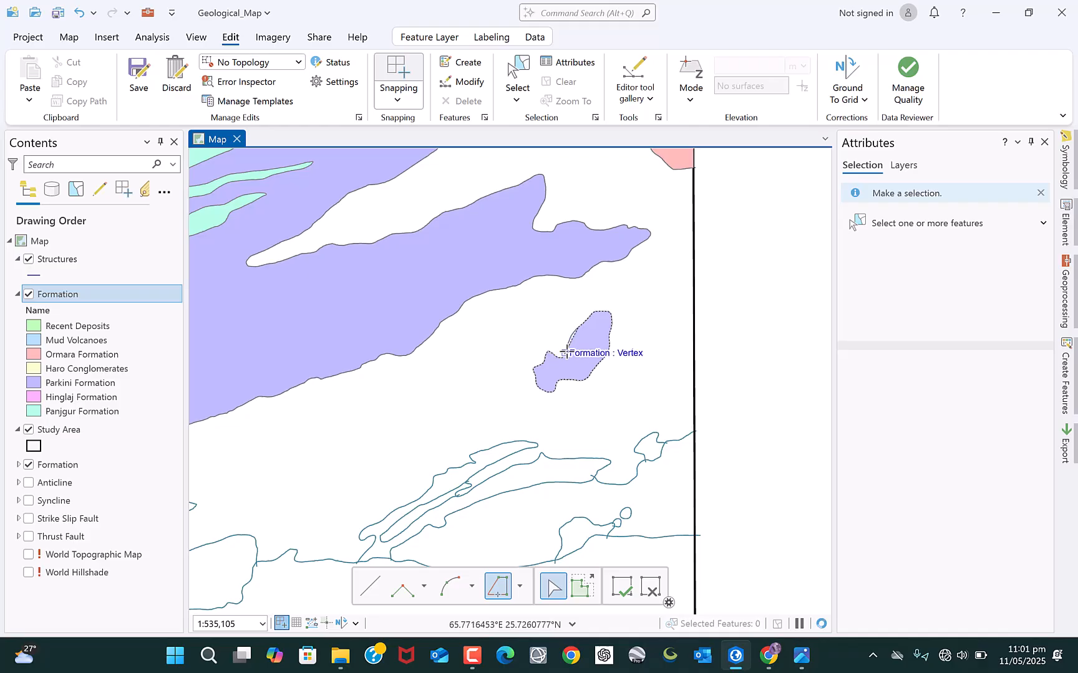
scroll(571, 328, "up", 5)
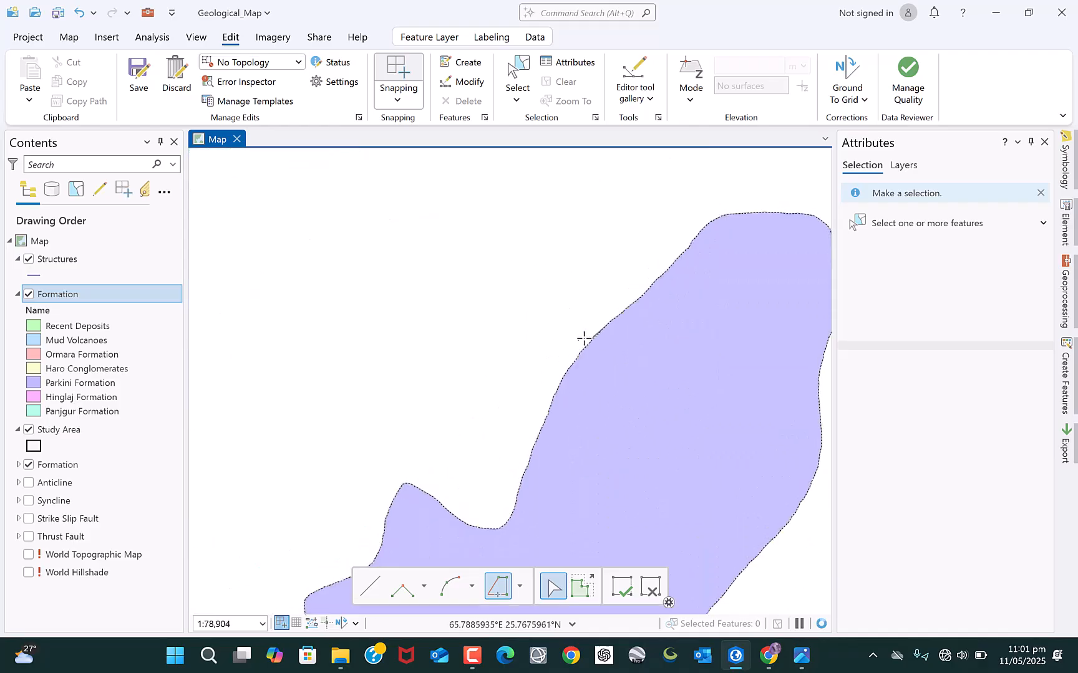
double_click(595, 336)
scroll(539, 294, "down", 5)
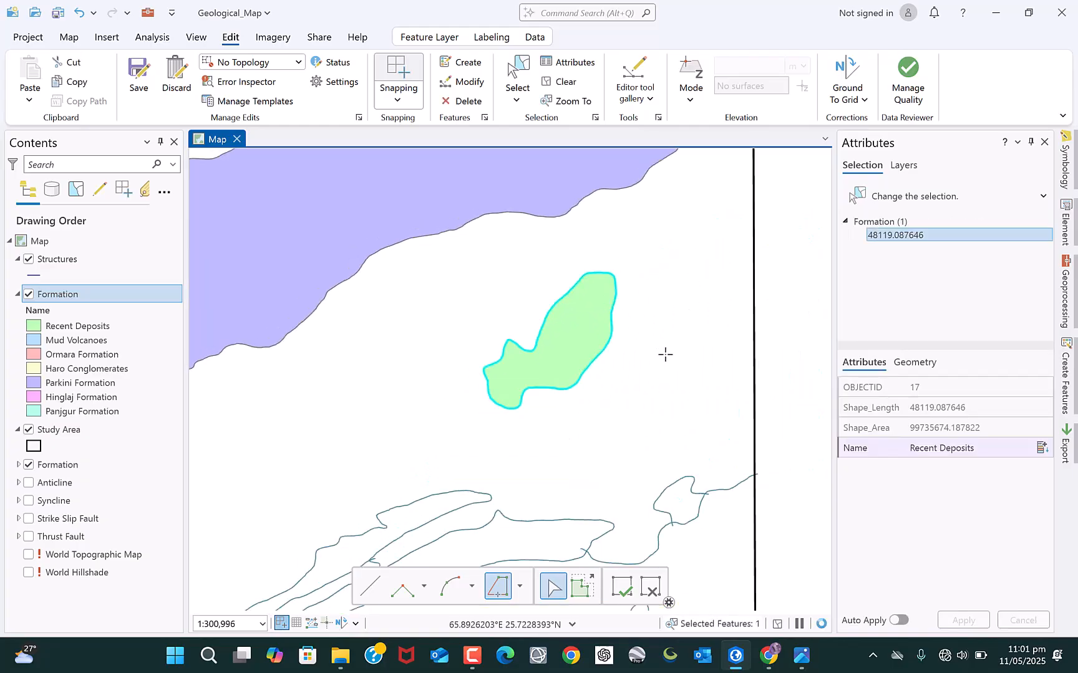
scroll(665, 354, "down", 2)
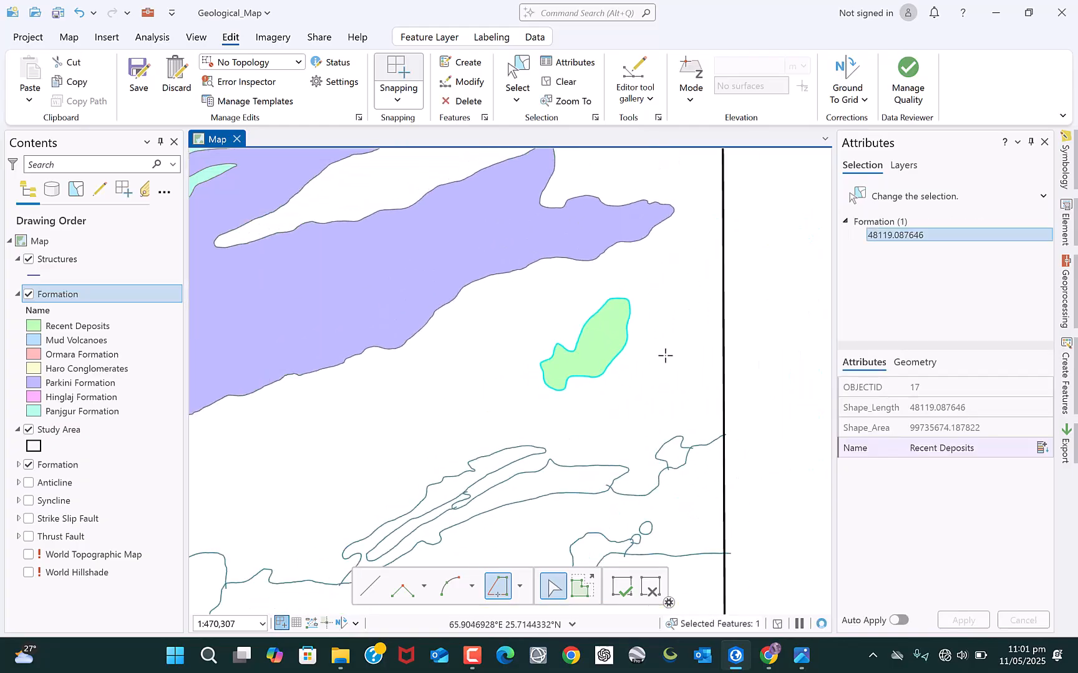
left_click(571, 86)
scroll(661, 348, "down", 2)
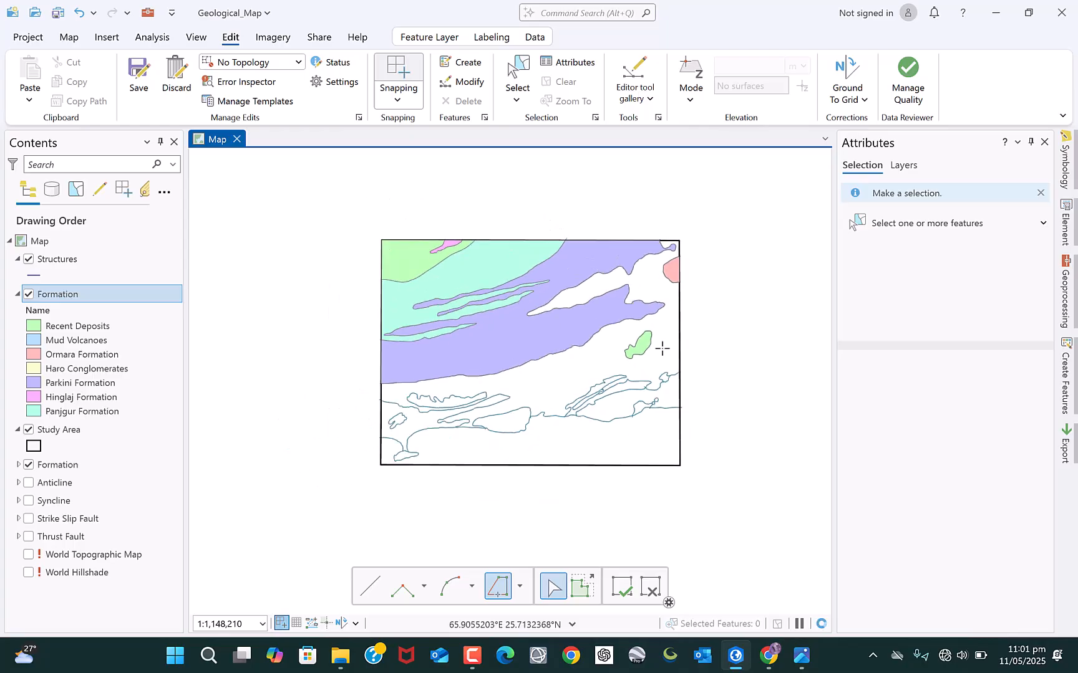
Check the tectonic map image and trace the elongated wavy-edged outline below the Parkini Formation polygon near the west study area edge.
left_click(801, 656)
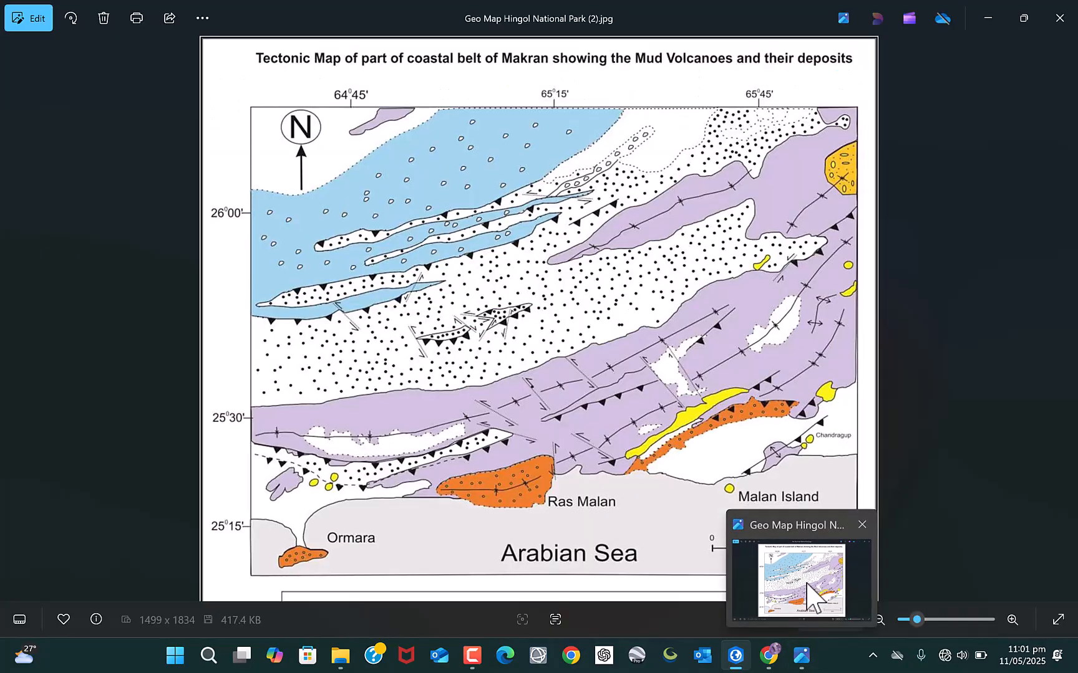
scroll(453, 393, "up", 8)
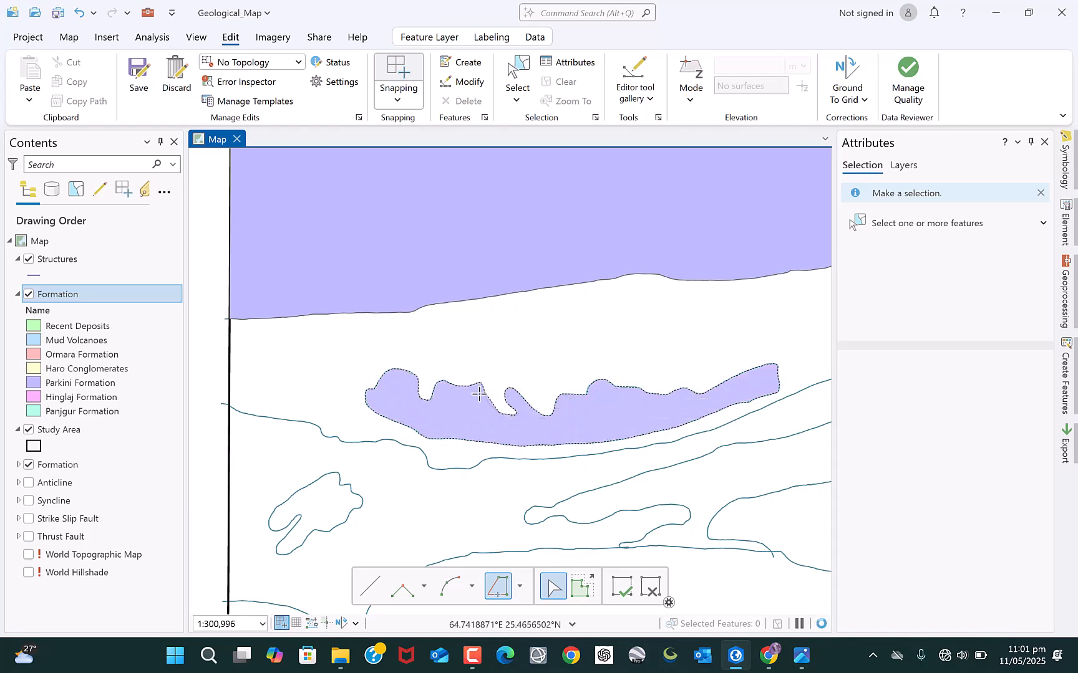
scroll(482, 402, "up", 6)
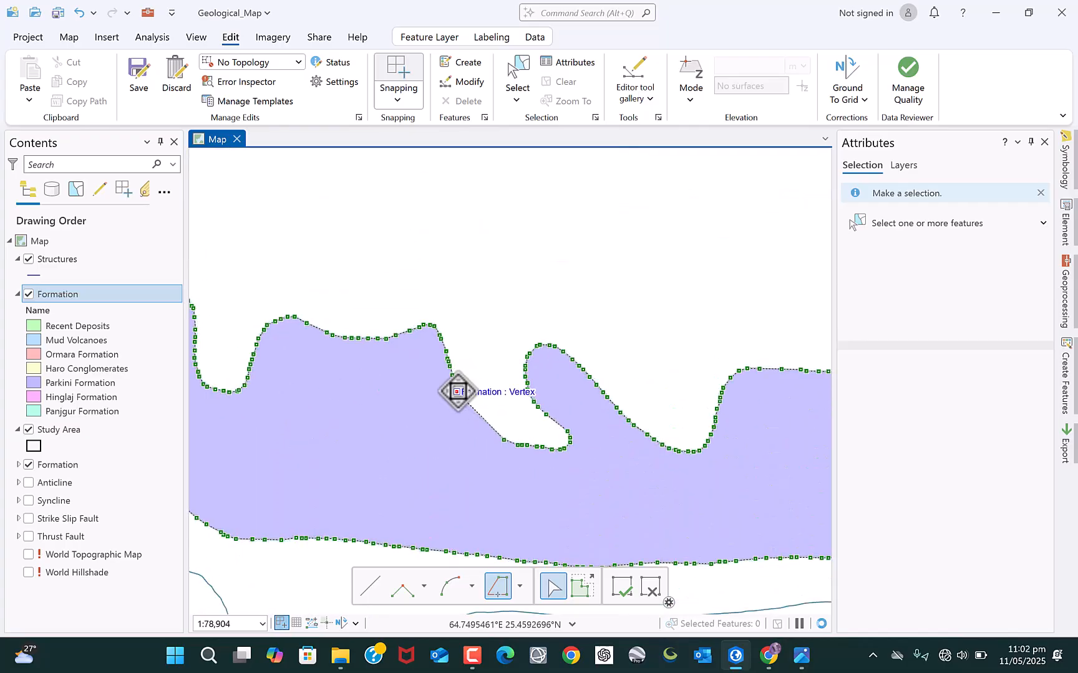
Close the wavy-edged outline below the Parkini Formation, finish it as a Recent Deposits polygon and clear the selection.
key("Escape")
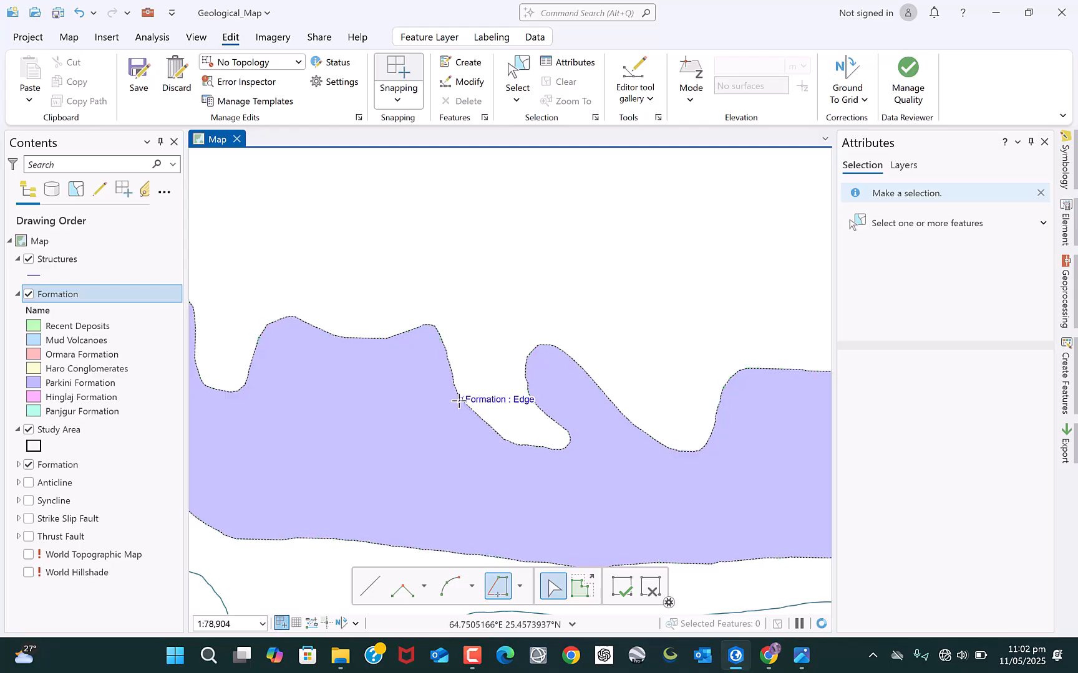
left_click(497, 435)
key("Escape")
left_click(488, 427)
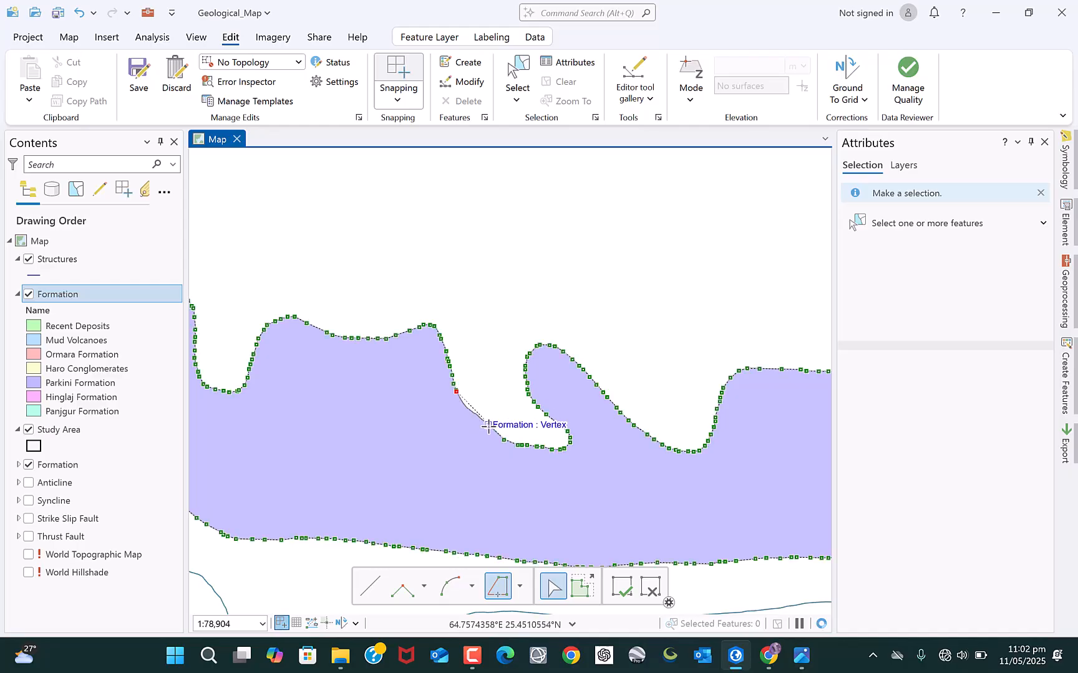
key("Escape")
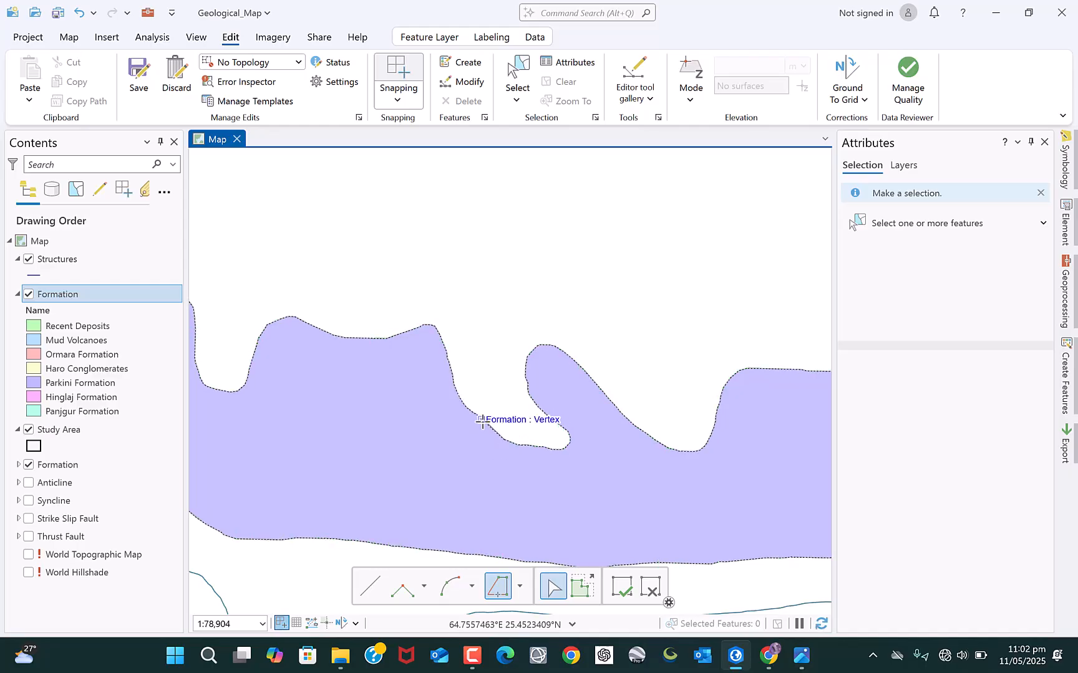
right_click(482, 421)
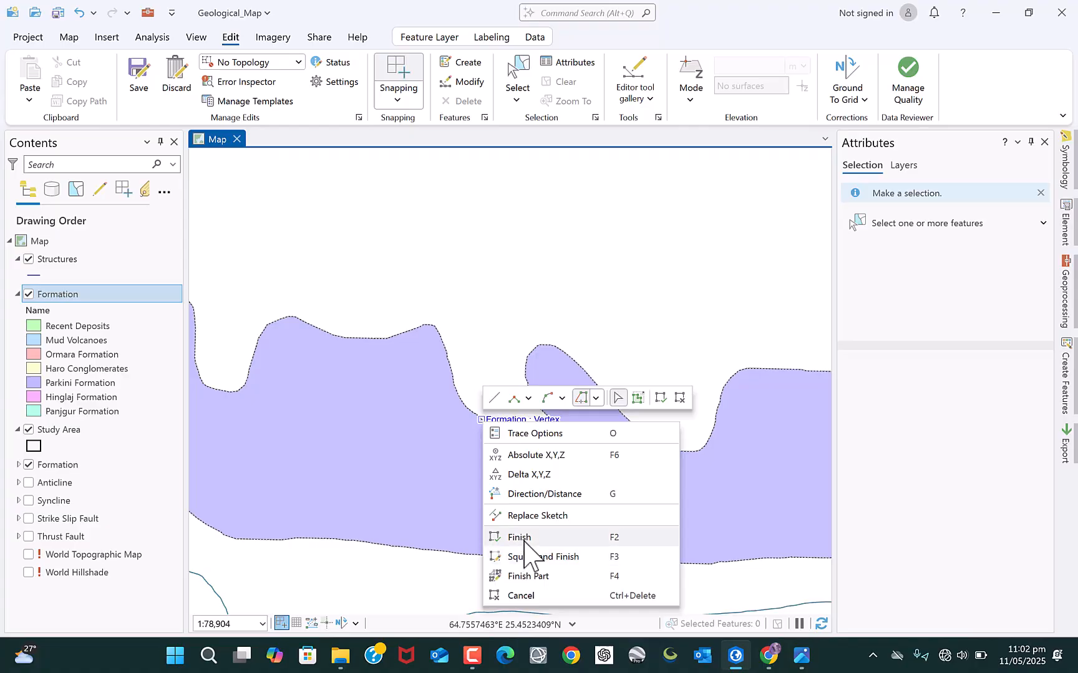
left_click(519, 538)
scroll(505, 413, "down", 4)
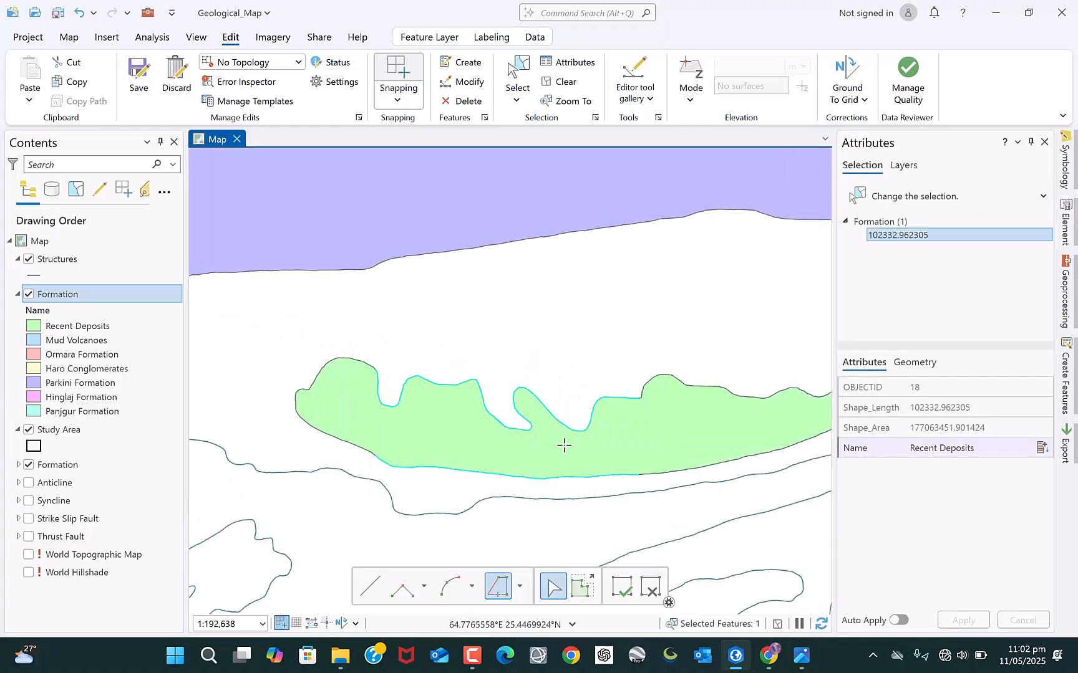
scroll(503, 388, "down", 2)
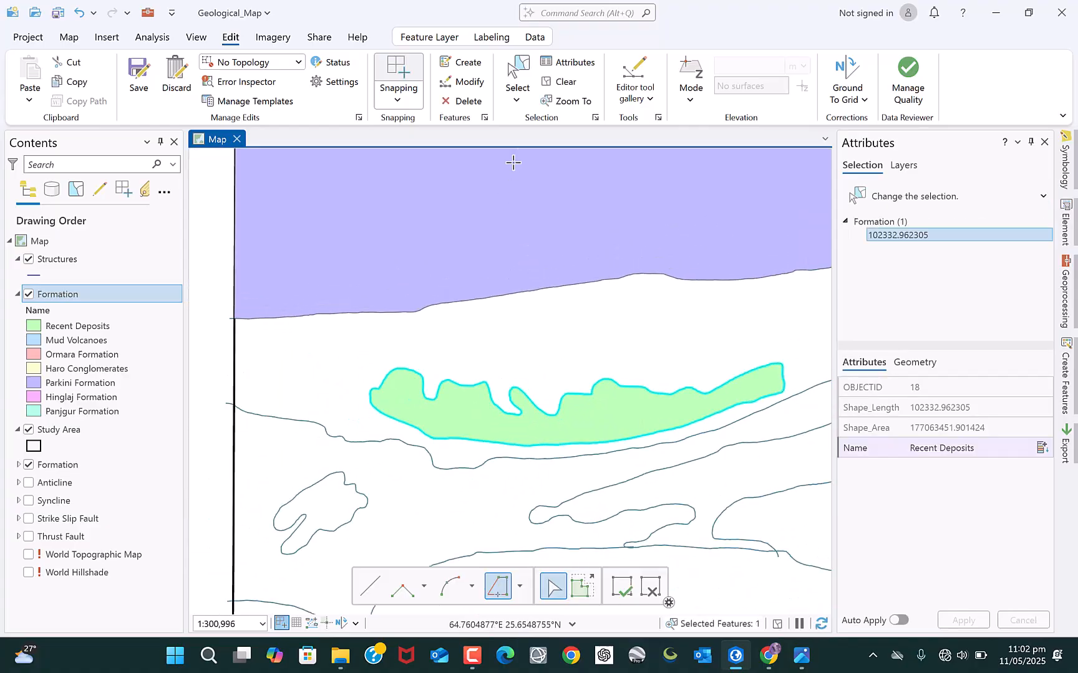
left_click(566, 84)
Compare the untraced outlines in the southwest of the study area with the formations shown on the tectonic map image.
scroll(493, 356, "down", 5)
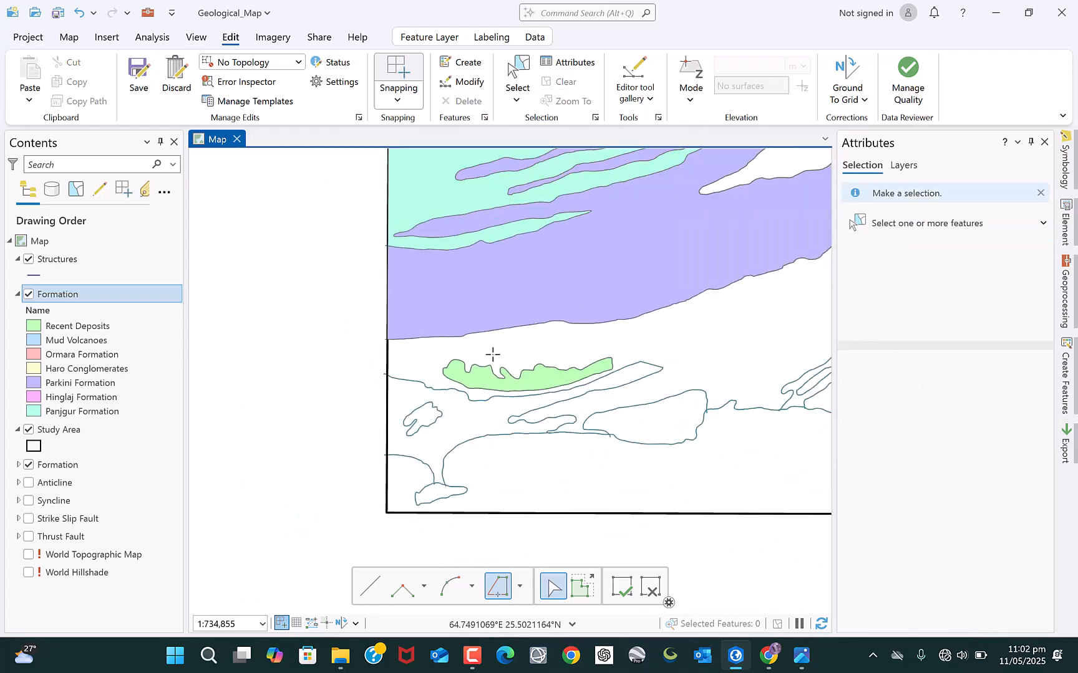
scroll(492, 356, "down", 2)
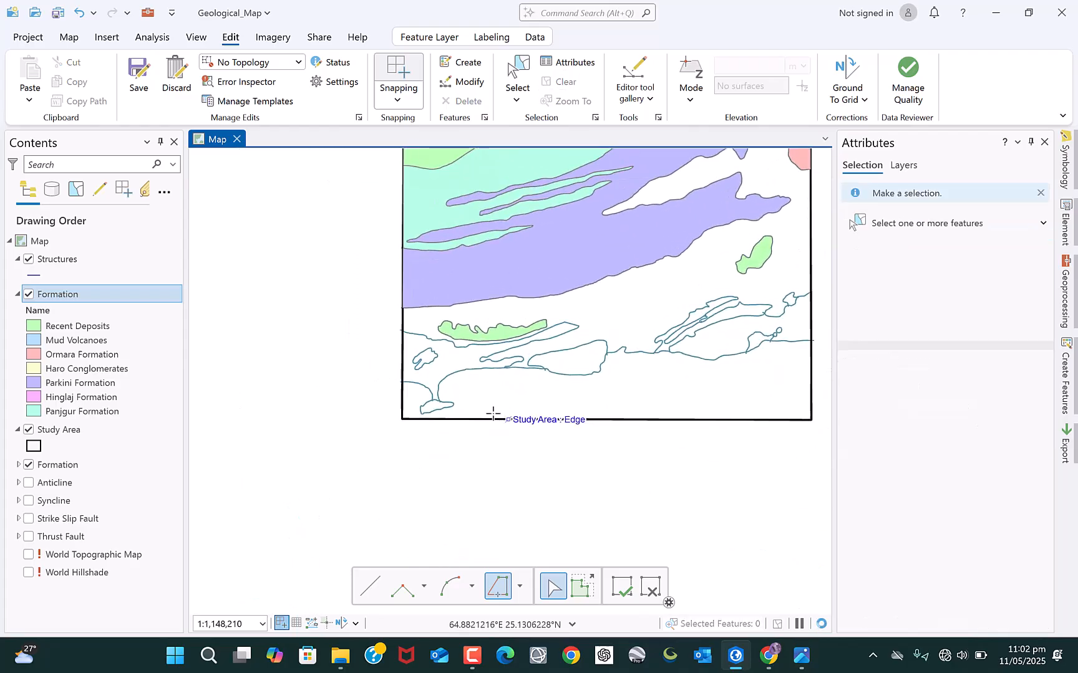
scroll(413, 405, "up", 2)
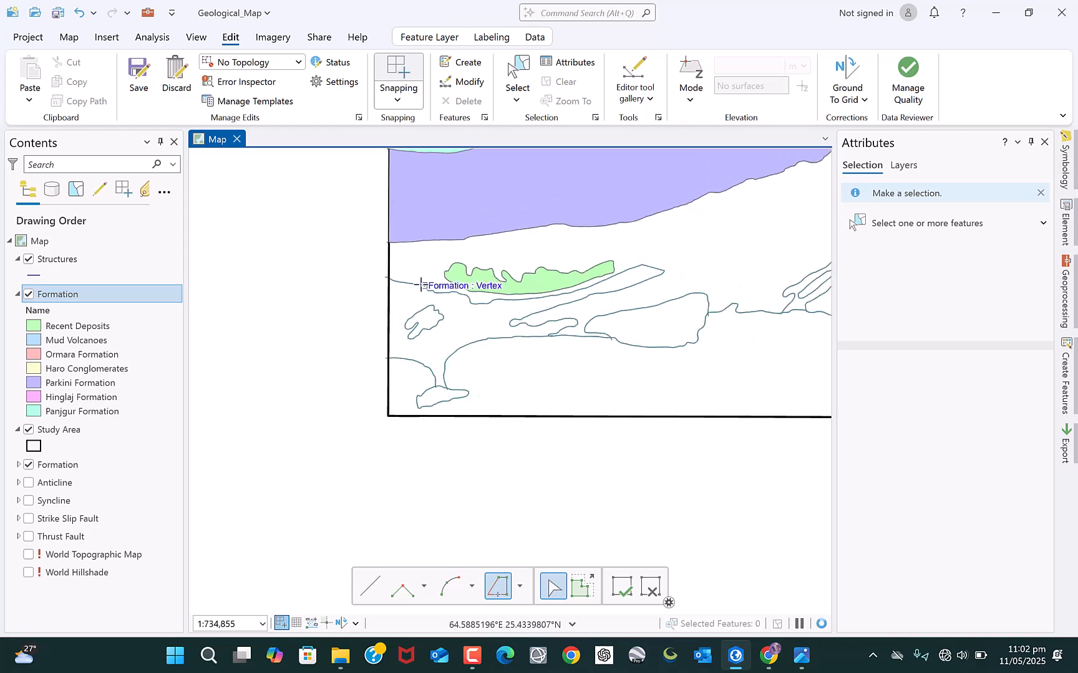
scroll(413, 315, "up", 2)
mouse_move(801, 655)
mouse_move(790, 608)
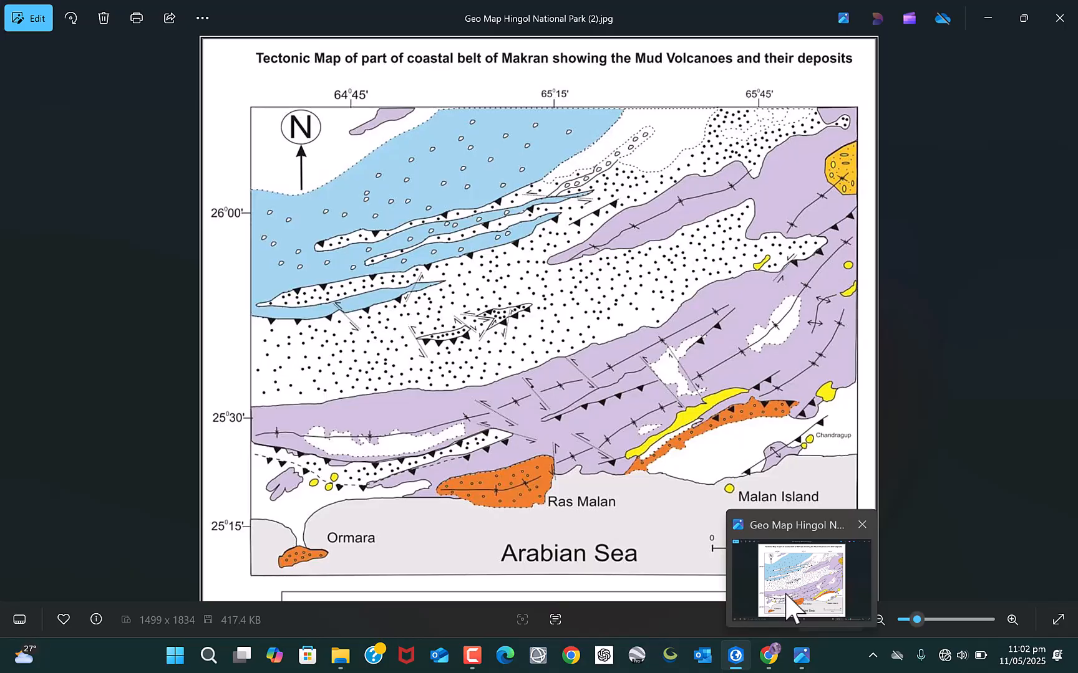
scroll(346, 325, "down", 4)
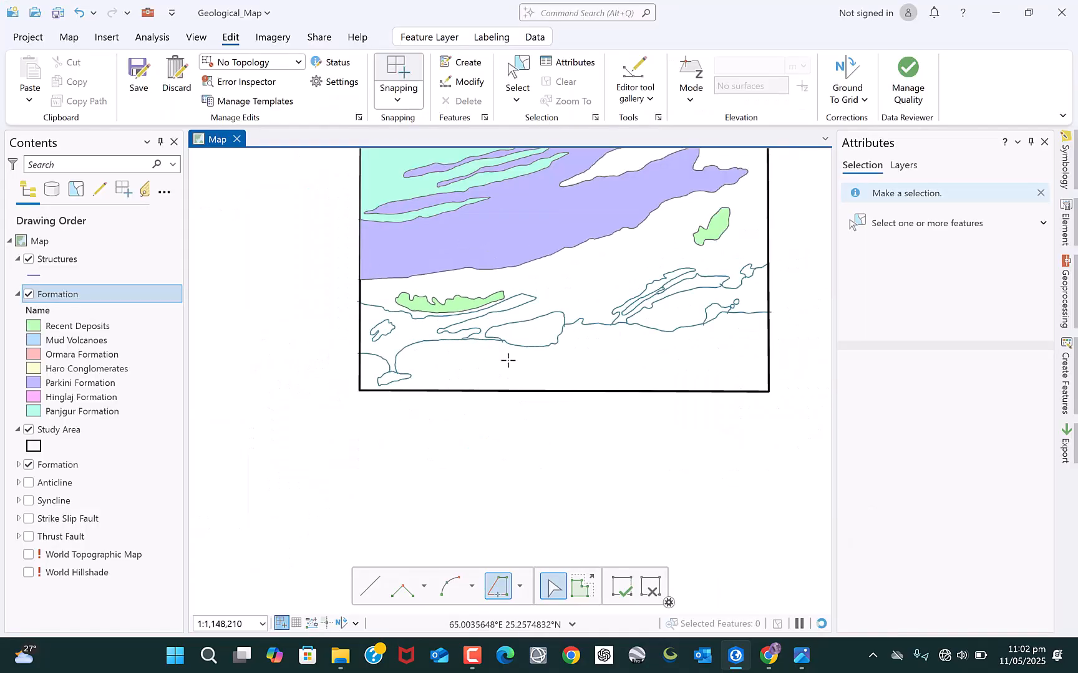
scroll(353, 343, "up", 6)
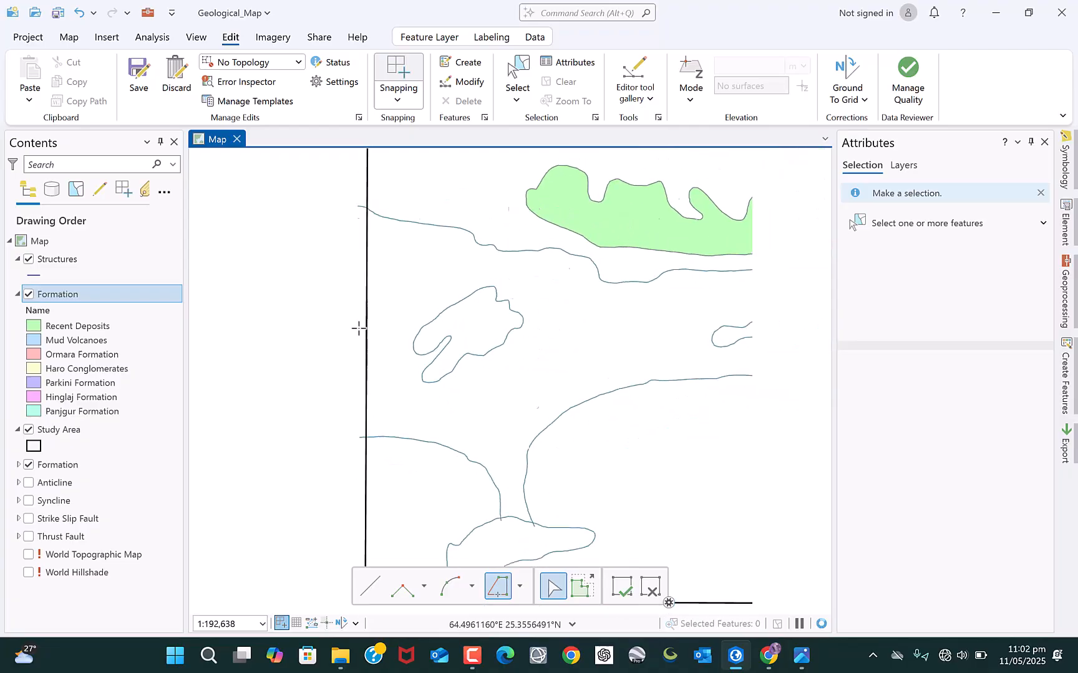
scroll(390, 332, "down", 5)
scroll(399, 336, "up", 5)
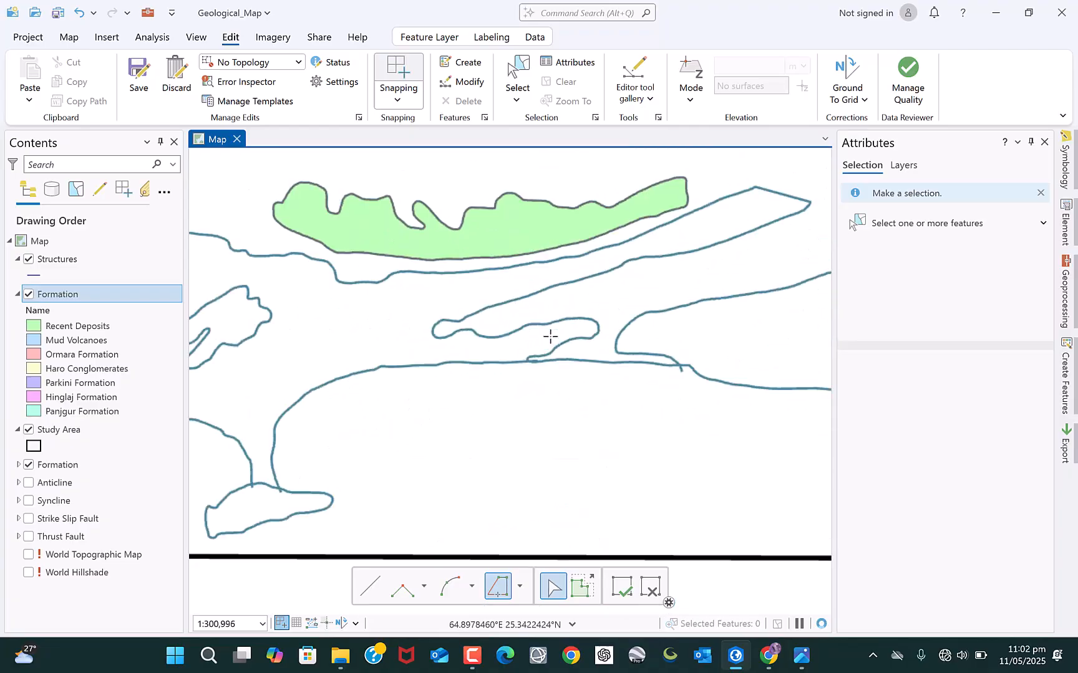
scroll(596, 359, "down", 1)
scroll(596, 359, "down", 2)
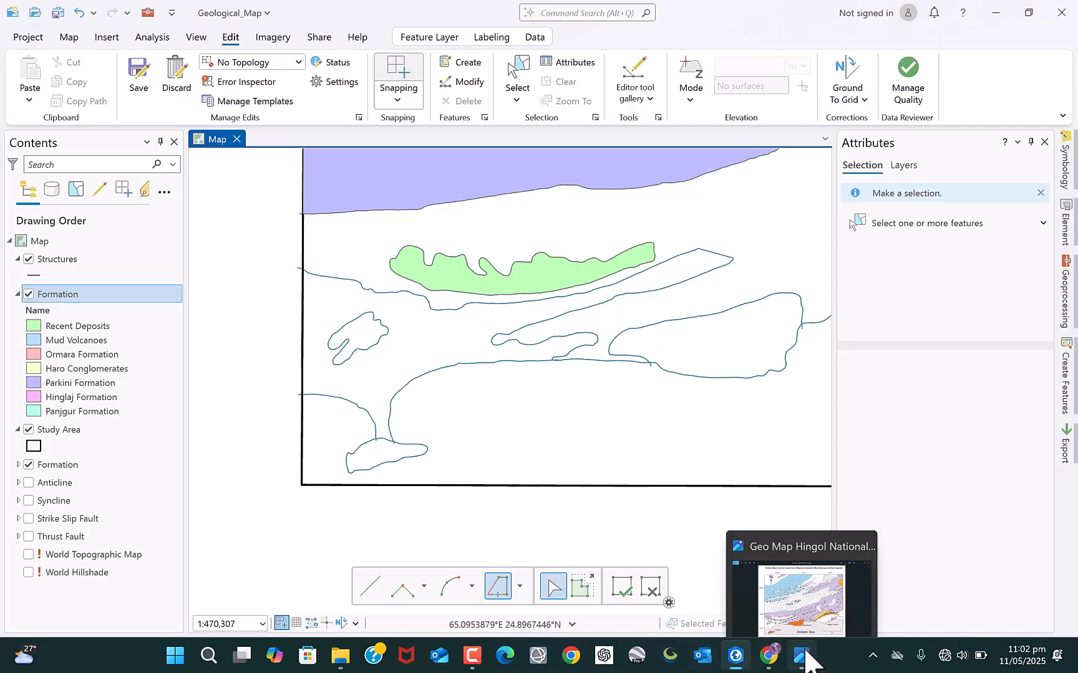
left_click(786, 586)
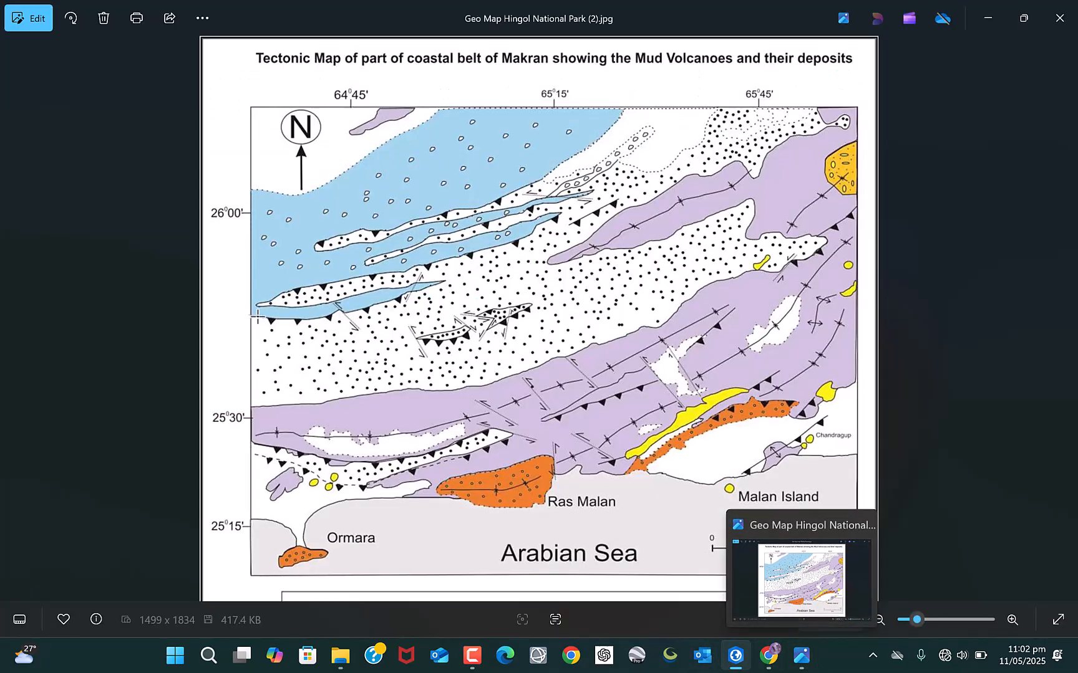
Trace the small closed outline near the study area's southwest corner as a Hinglaj Formation polygon.
left_click(784, 583)
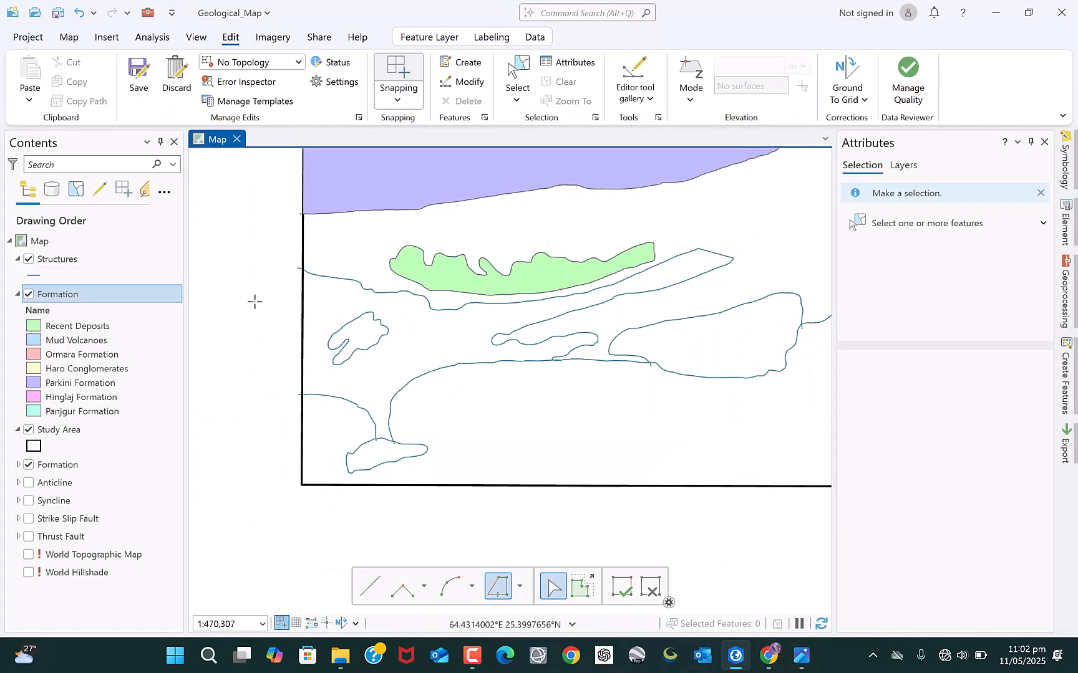
left_click(1068, 387)
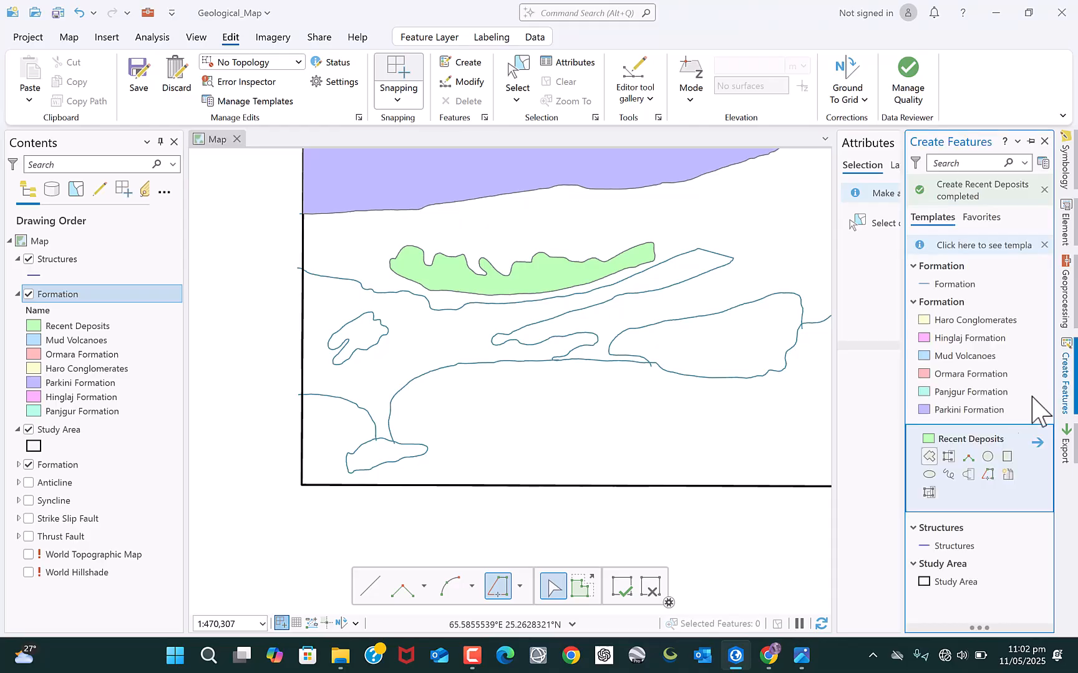
left_click(965, 339)
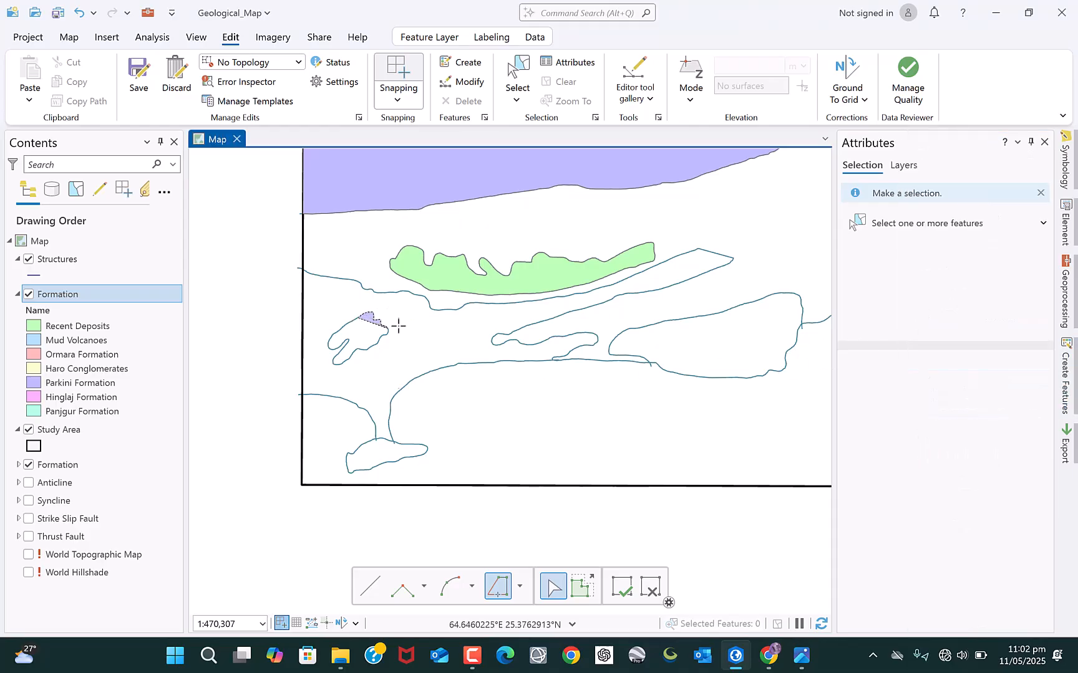
double_click(351, 323)
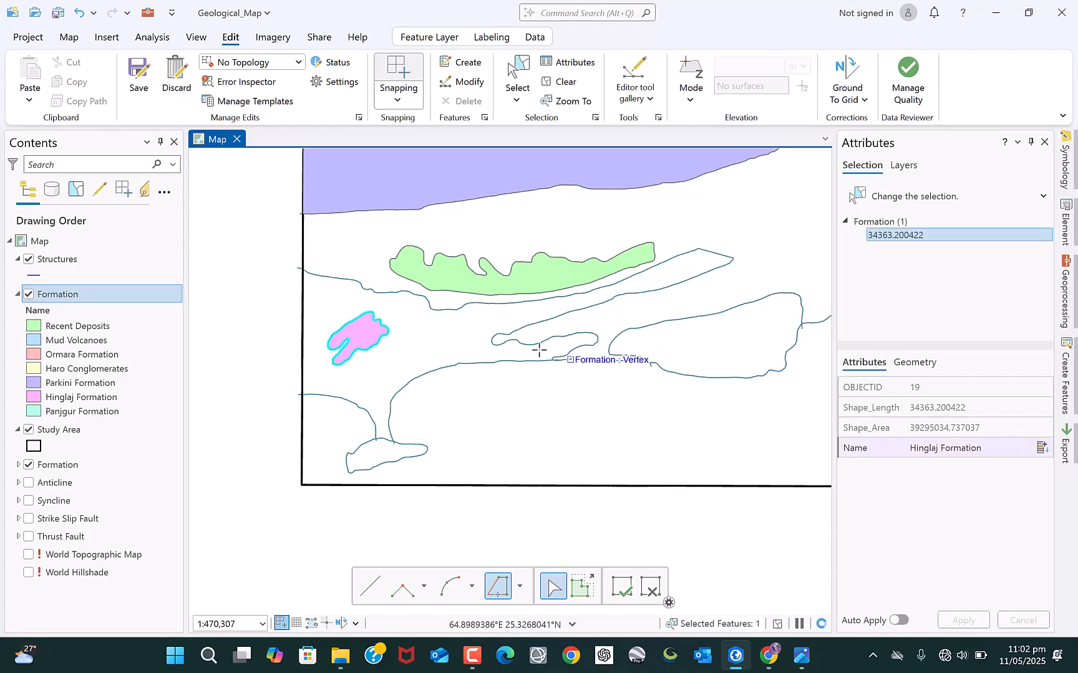
Check the reference tectonic map, then begin a large Hinglaj Formation polygon at the study area's northeast corner, tracing around the Ormara Formation block.
scroll(425, 329, "down", 2)
scroll(514, 445, "down", 2)
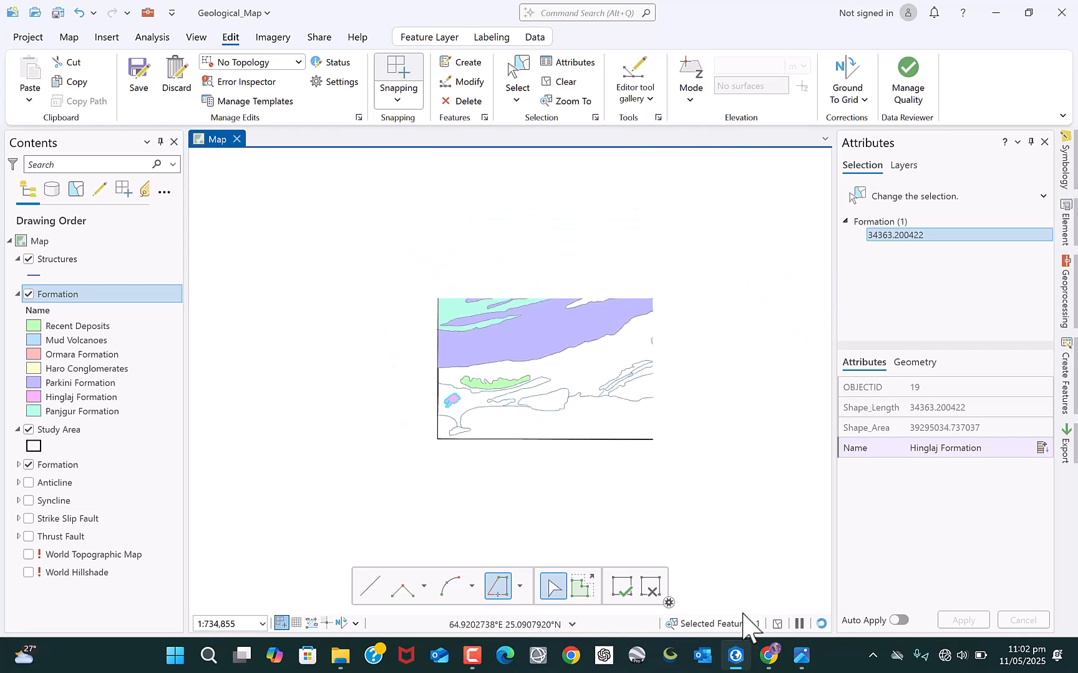
mouse_move(804, 656)
left_click(809, 592)
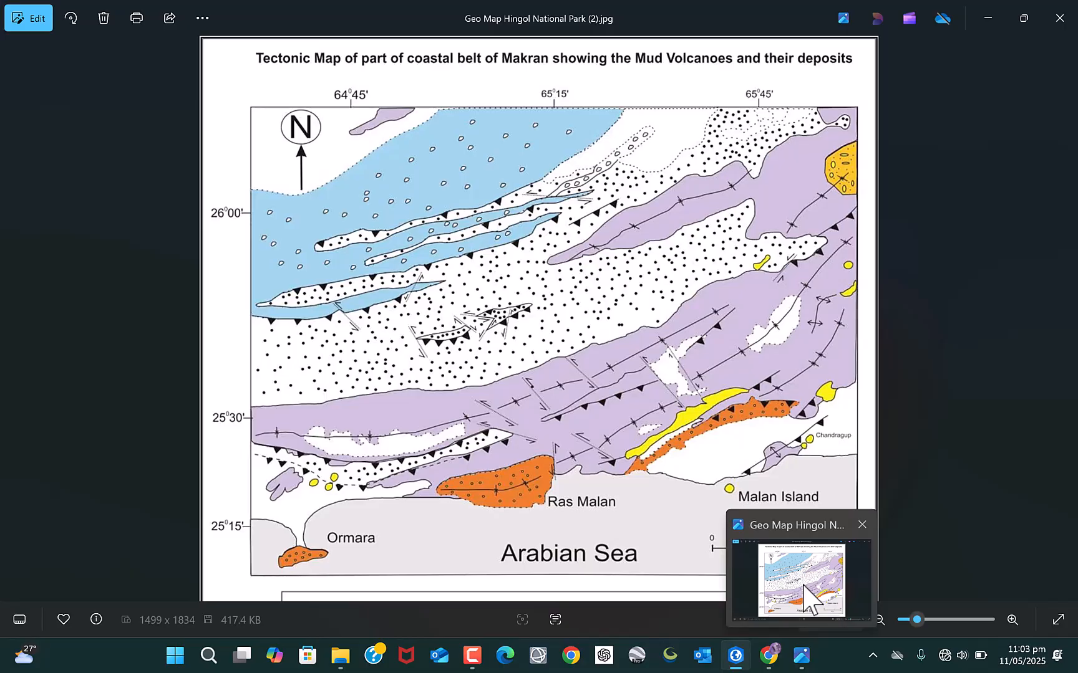
key("alt+Tab")
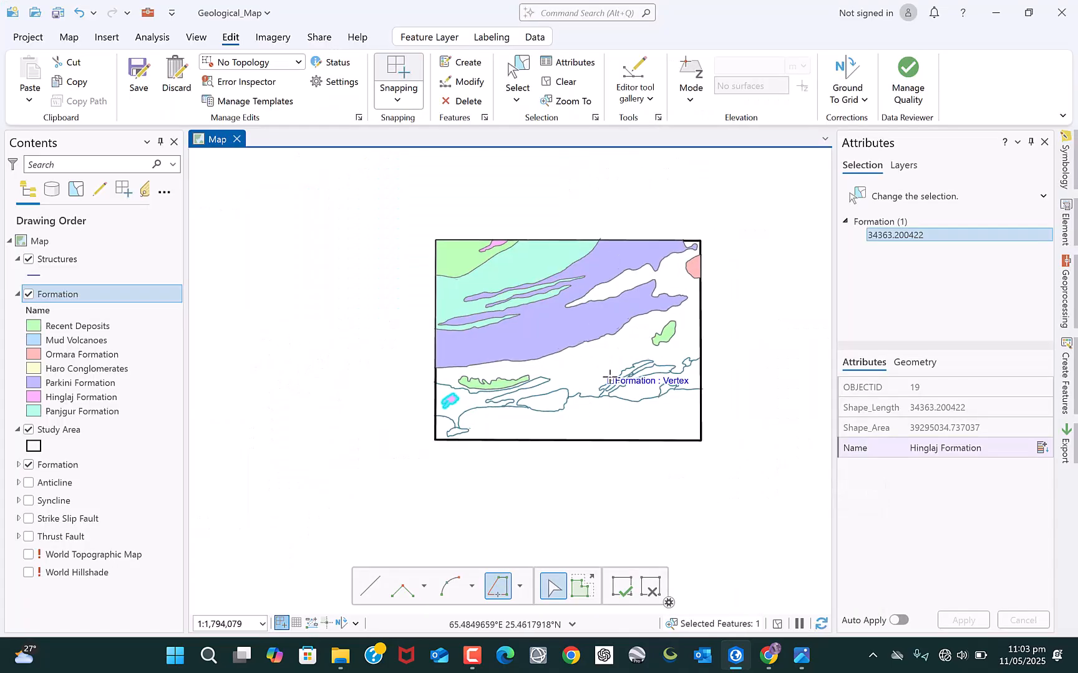
scroll(599, 371, "up", 2)
scroll(510, 376, "down", 2)
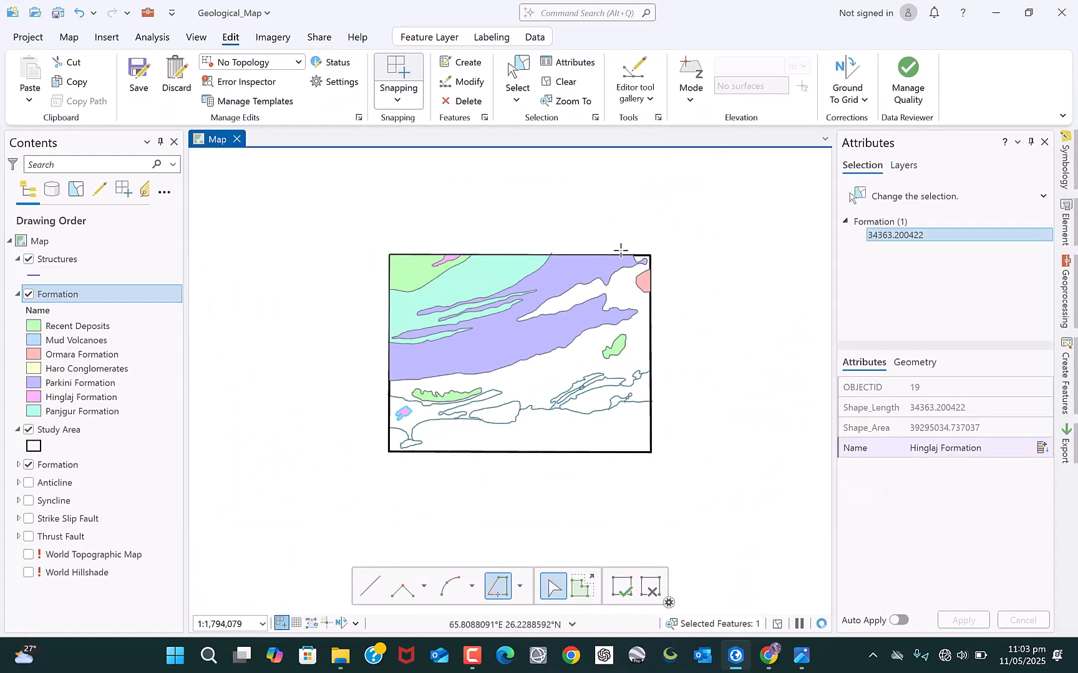
scroll(670, 268, "up", 1)
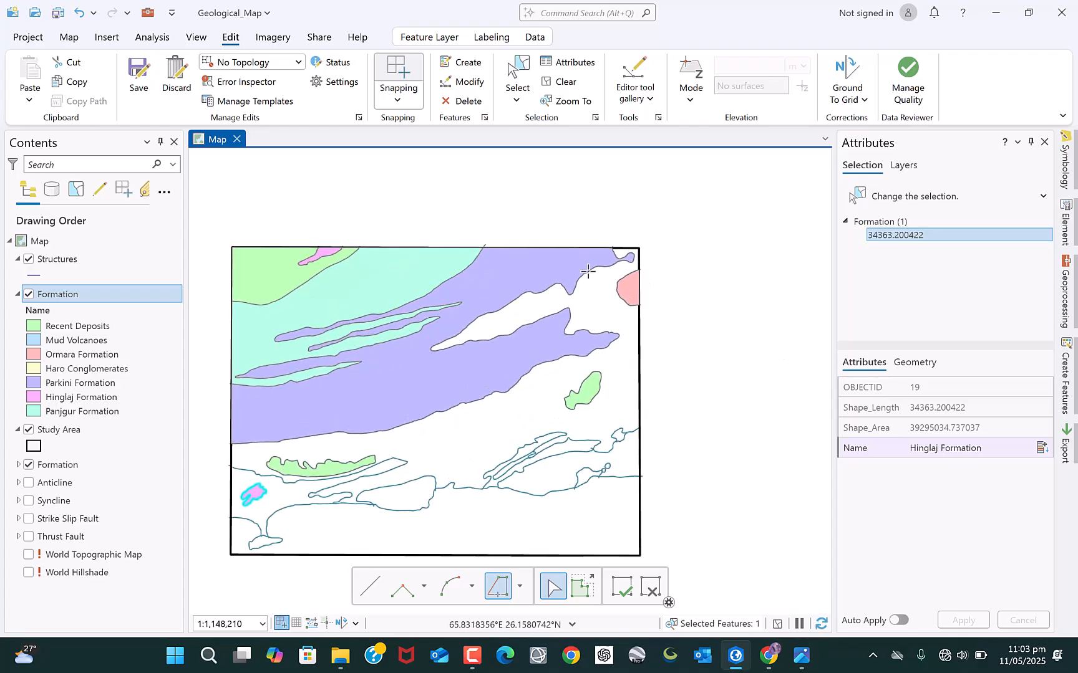
scroll(627, 249, "up", 3)
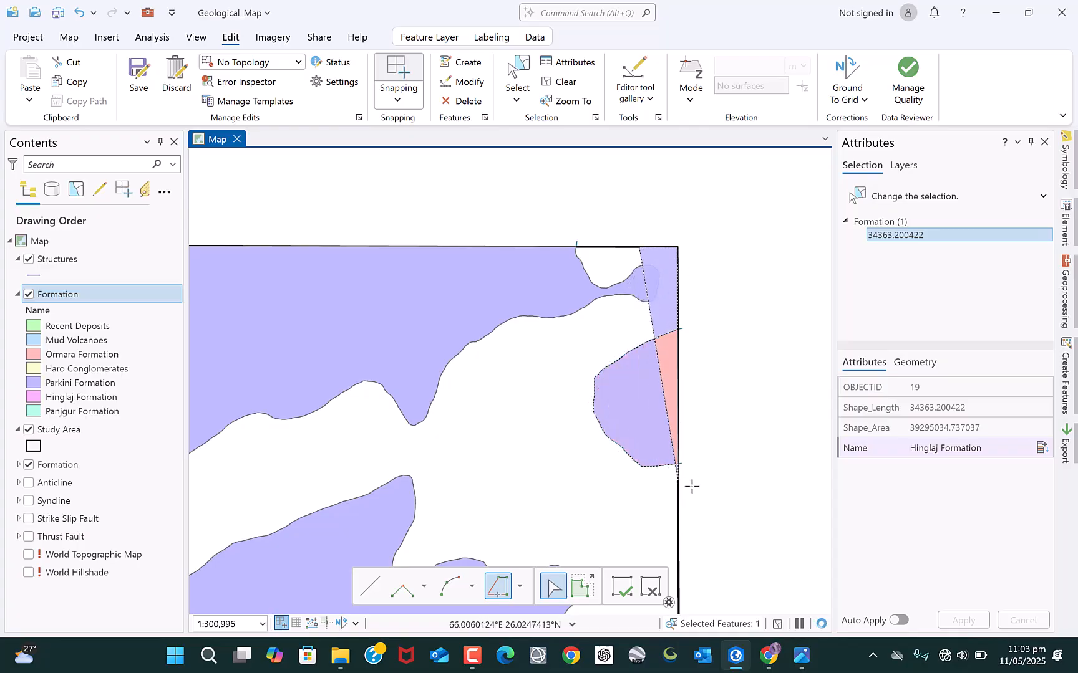
Extend the polygon boundary down the study area's eastern border and around the first small lobe along the contact line.
scroll(682, 525, "down", 3)
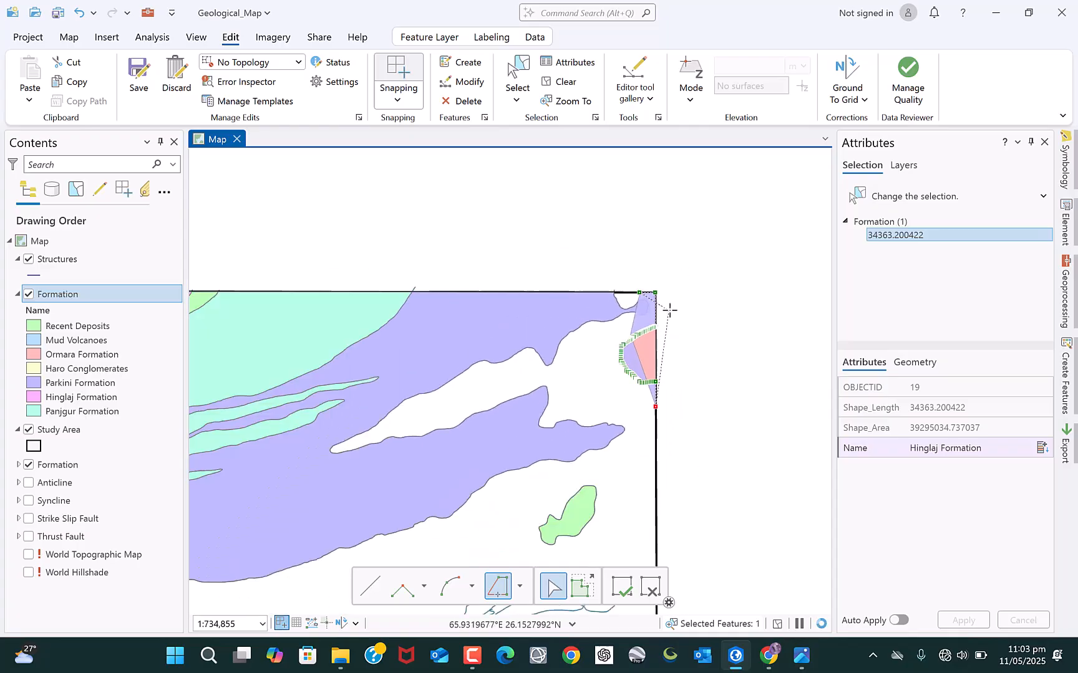
scroll(647, 300, "down", 1)
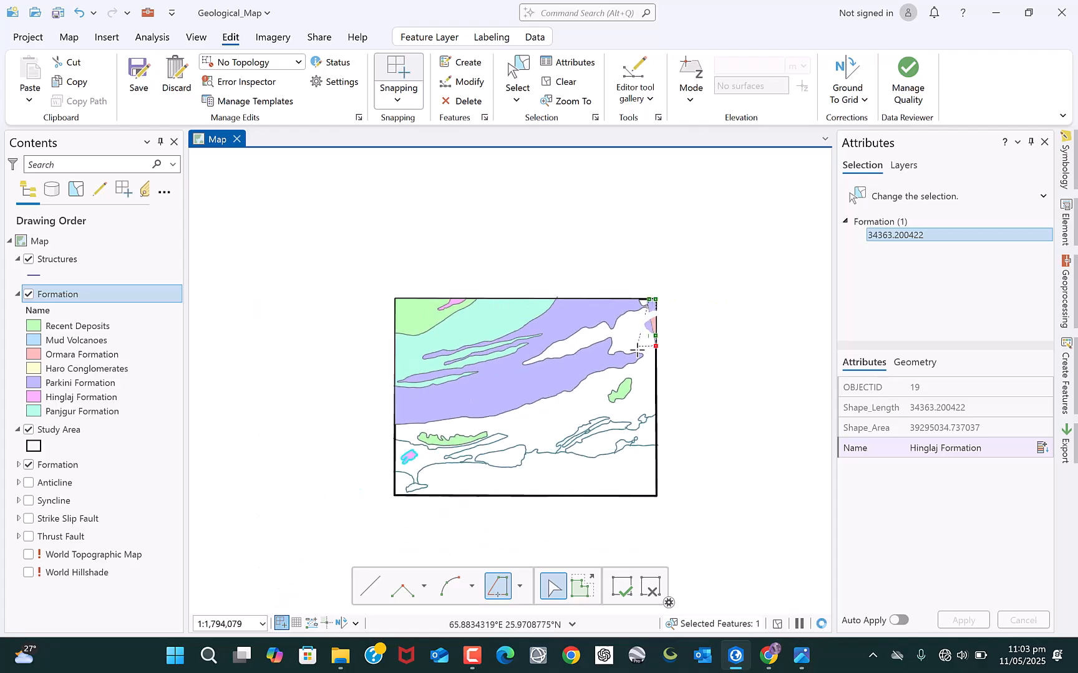
scroll(651, 381, "up", 2)
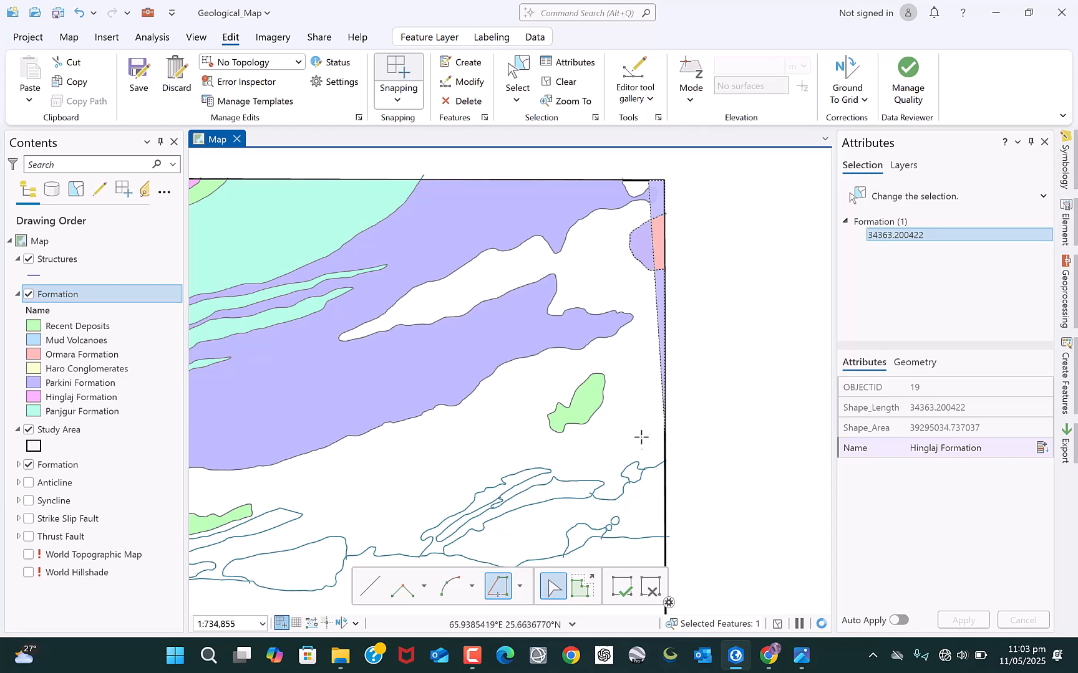
scroll(658, 453, "up", 3)
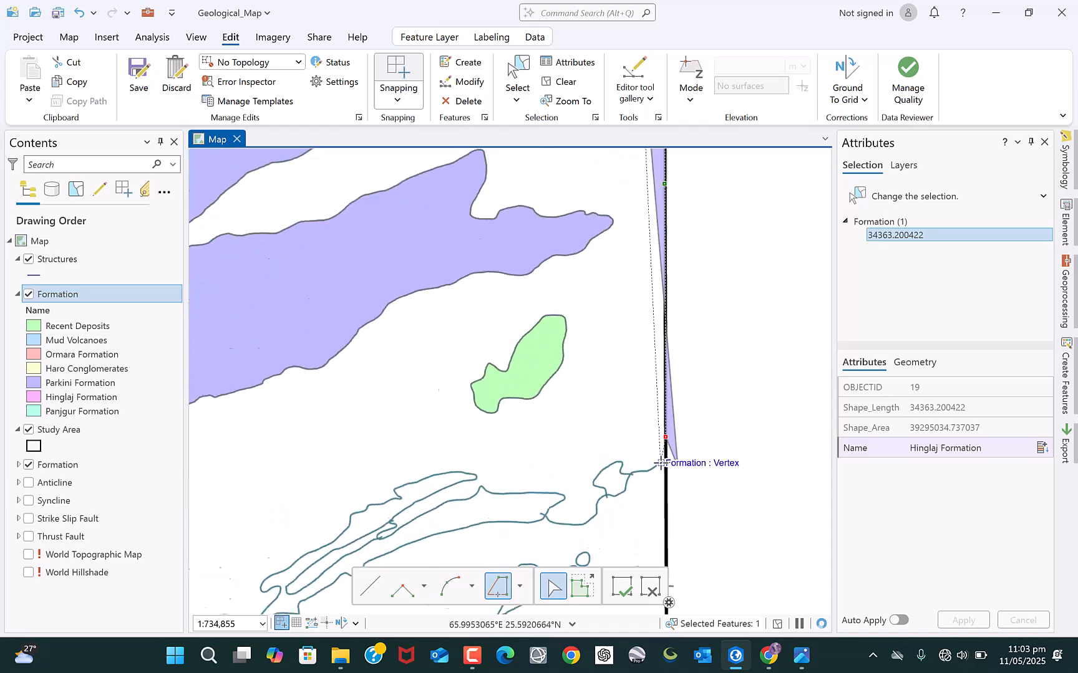
scroll(662, 538, "up", 1)
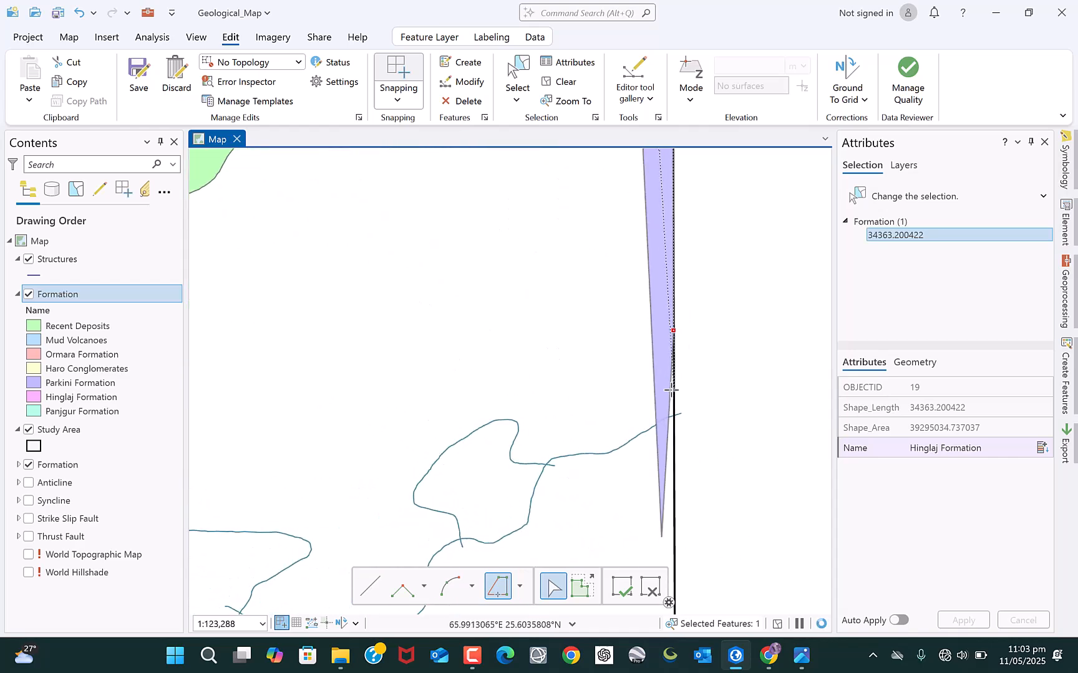
left_click_drag(664, 401, 435, 548)
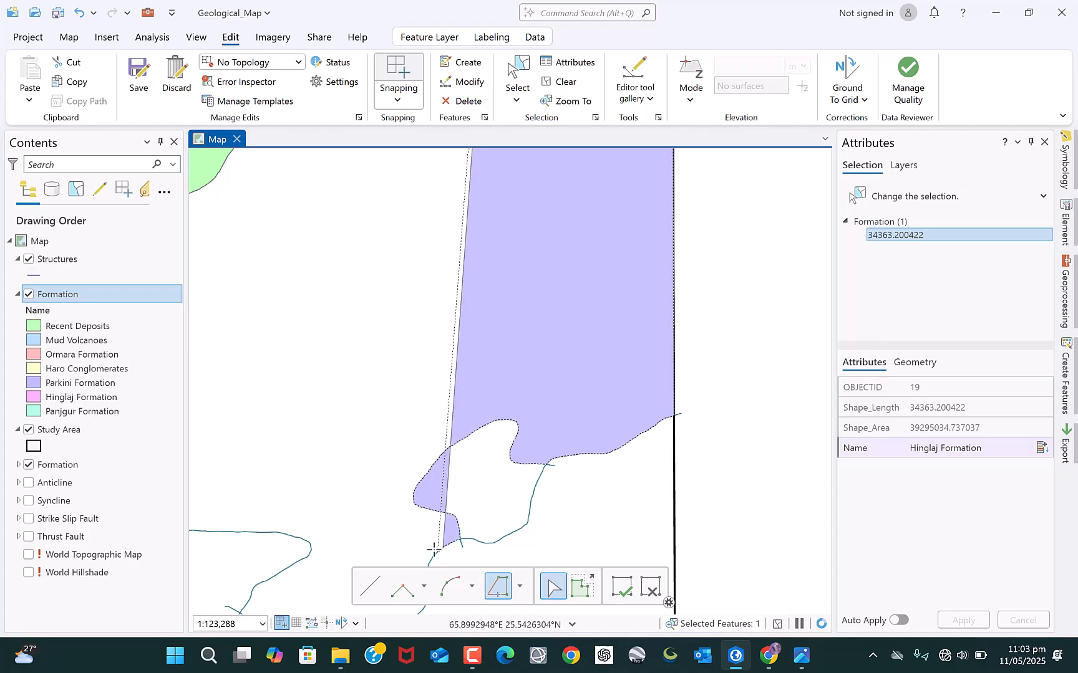
Continue the polygon boundary west around the bay south of the lobe and southwest along the lower contact line.
left_click(435, 550)
scroll(672, 334, "down", 3)
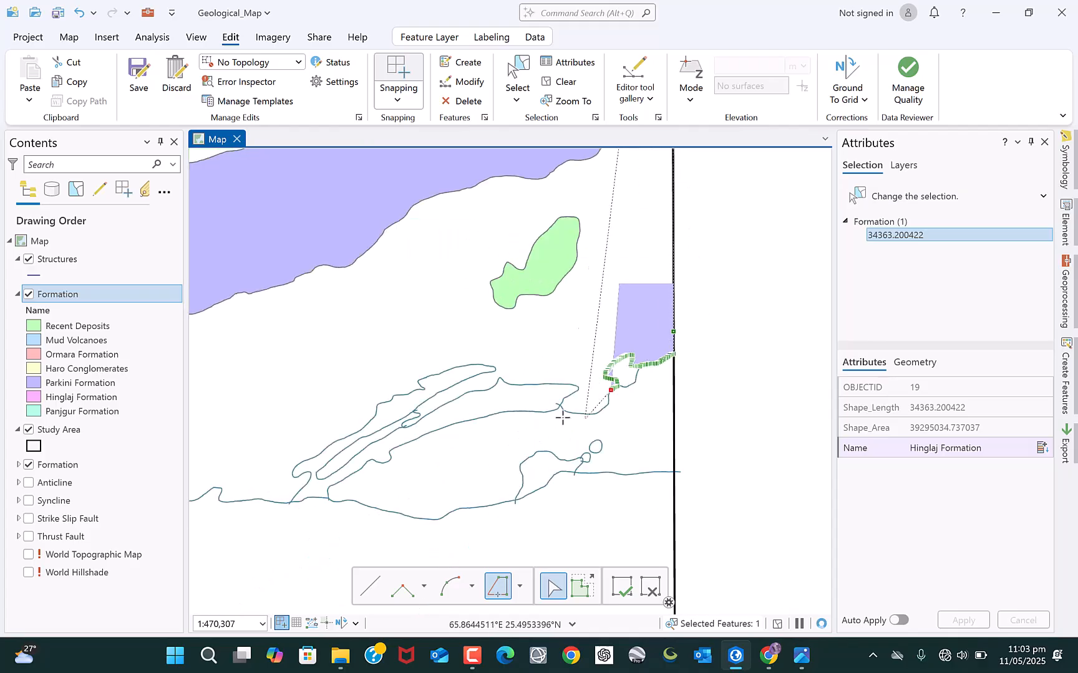
scroll(560, 414, "up", 3)
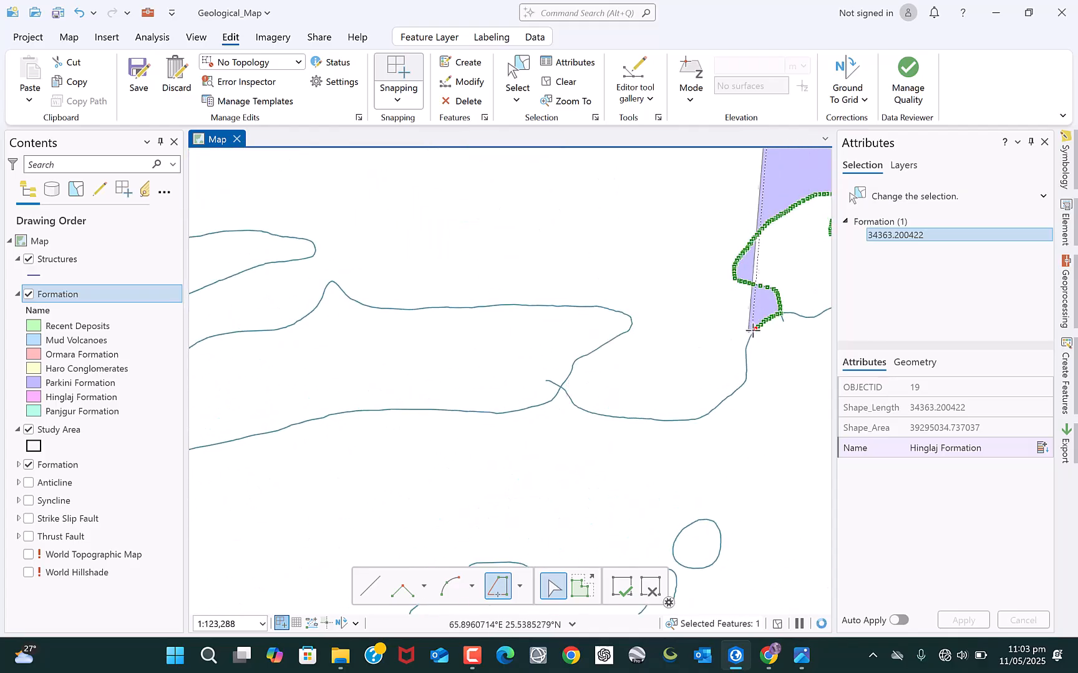
double_click(753, 331)
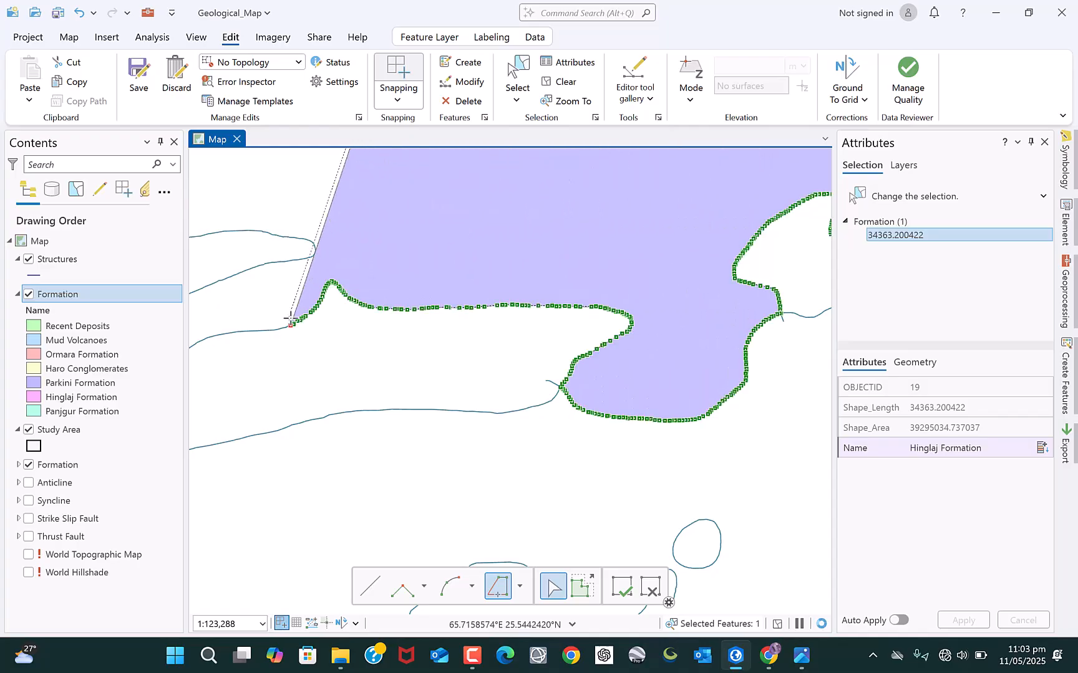
scroll(712, 334, "down", 4)
scroll(577, 329, "up", 2)
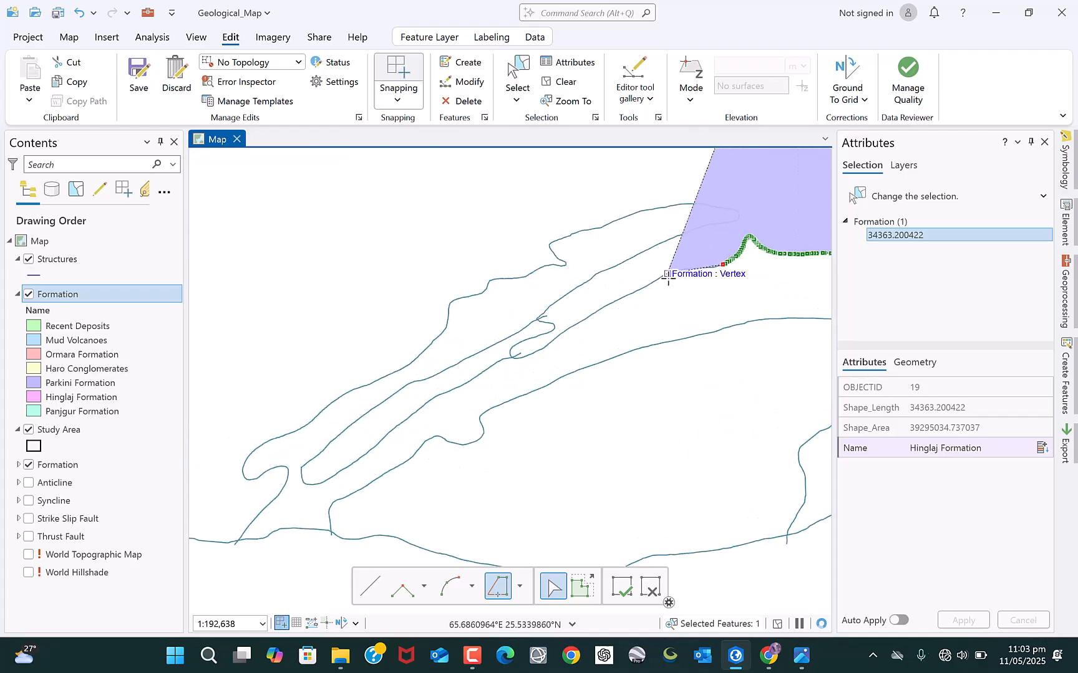
left_click(720, 263)
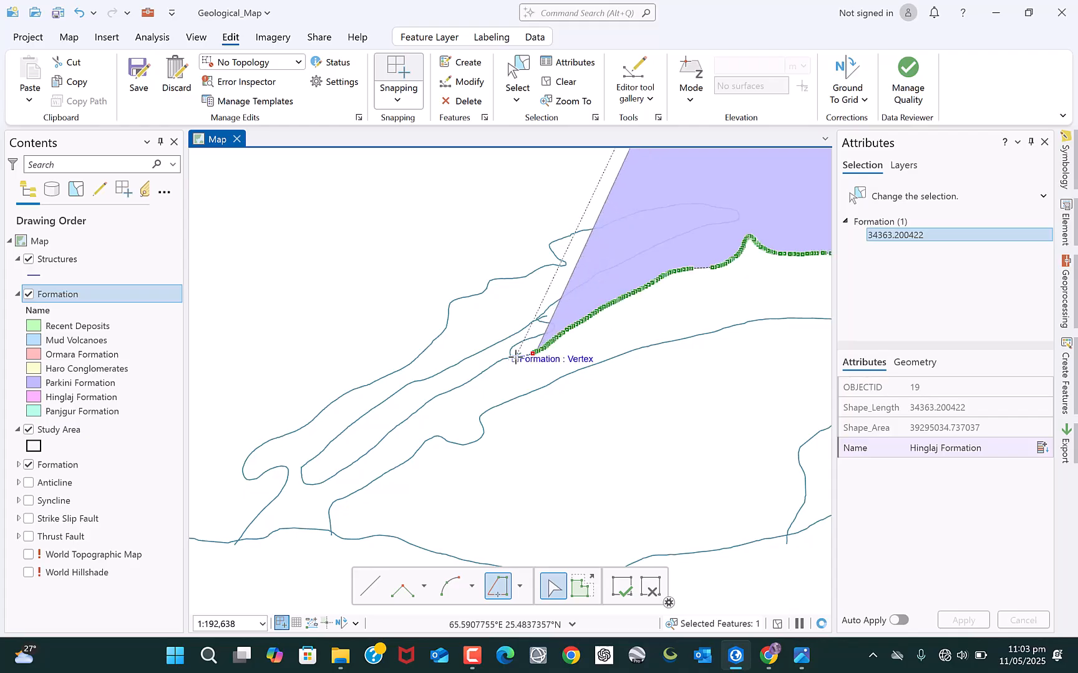
Trace the boundary around the narrow tongue and its notch, then along the outer side of the elongated bodies to the coastline.
scroll(538, 349, "up", 4)
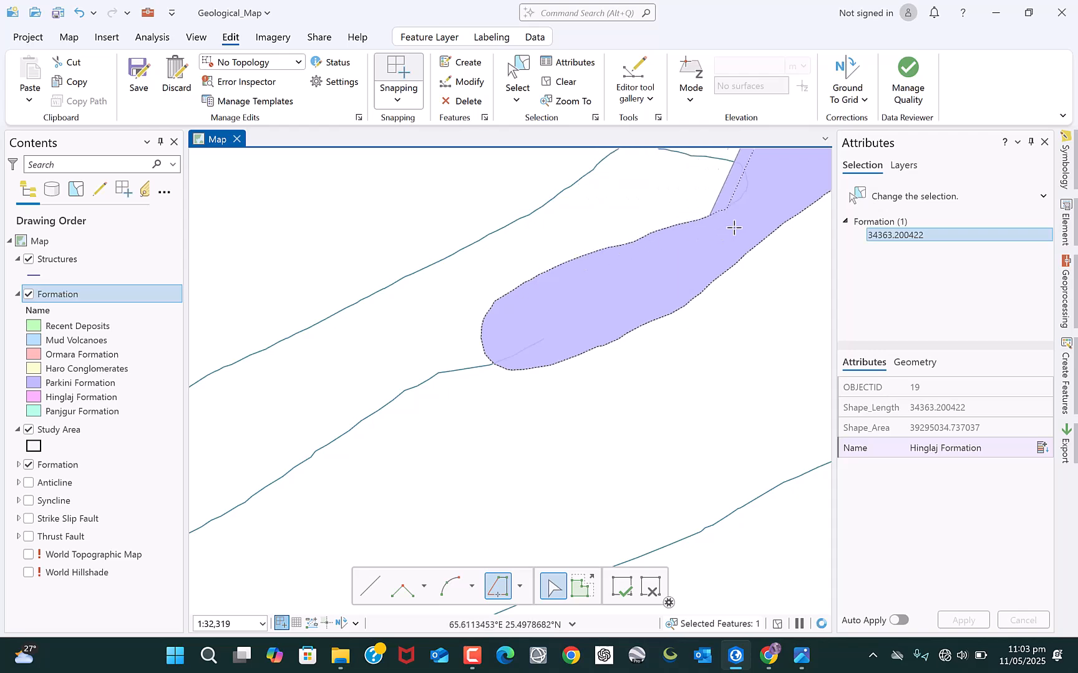
scroll(665, 335, "down", 3)
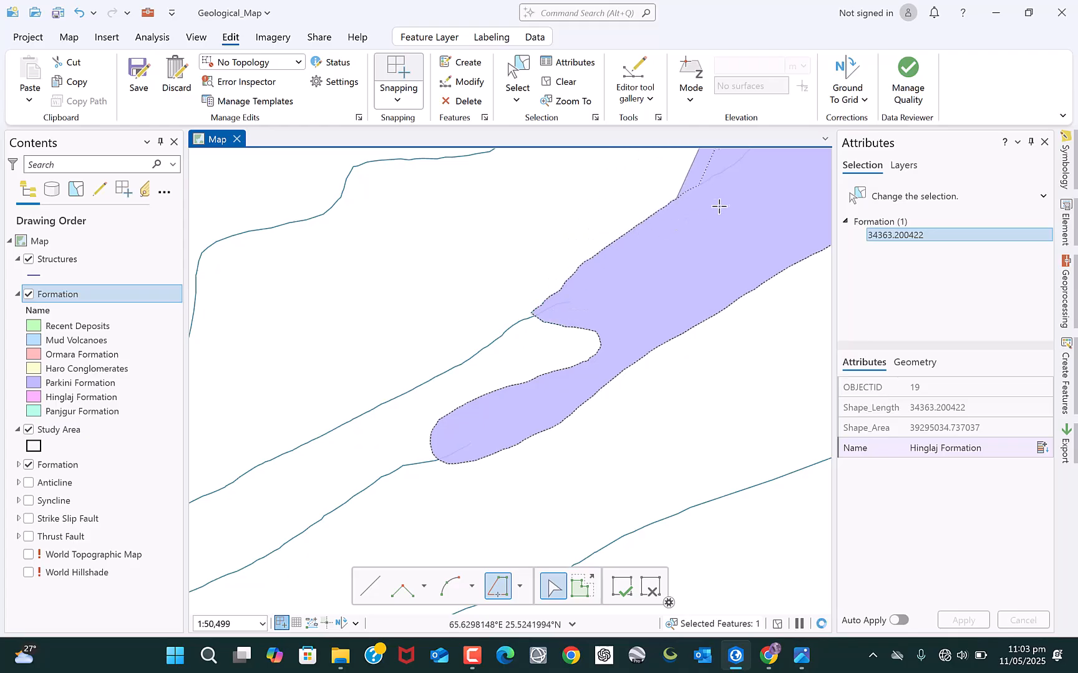
scroll(717, 205, "down", 5)
scroll(531, 398, "down", 2)
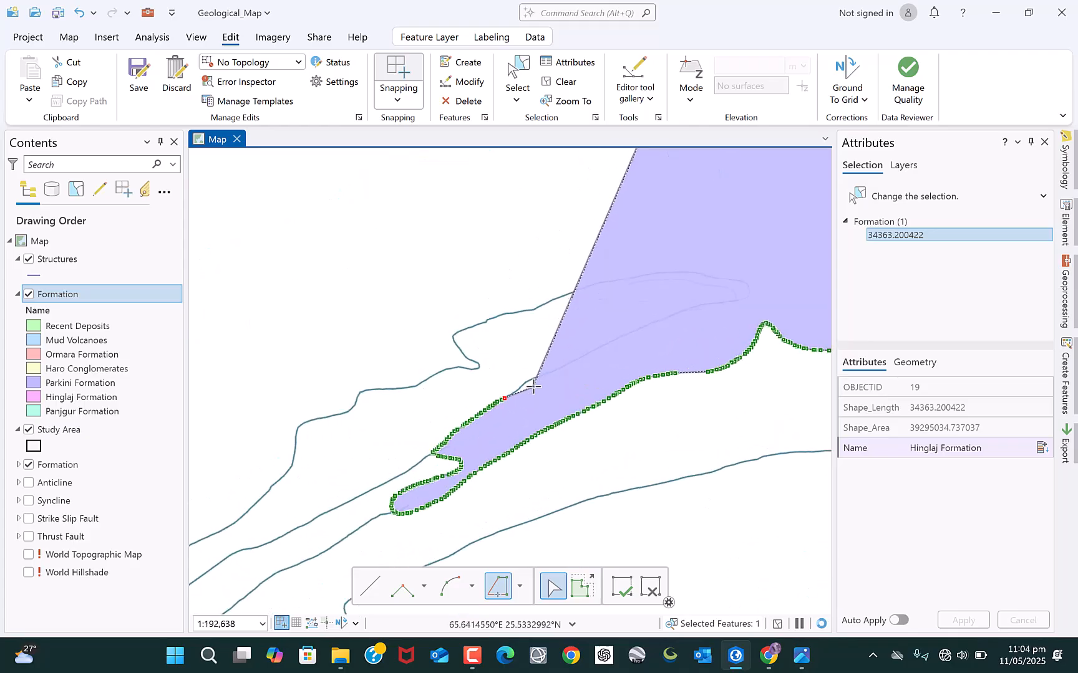
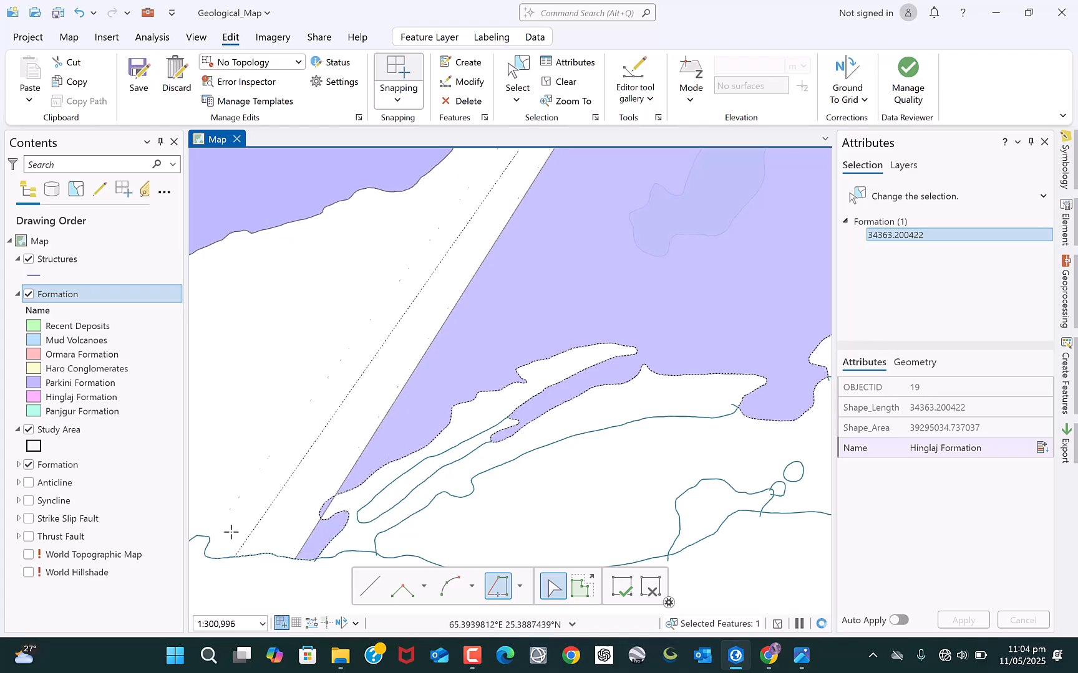
Trace the boundary west along the coastline, over the upper edge of the Ras Malan outline and around the small inlet beyond it.
scroll(650, 448, "down", 2)
scroll(651, 447, "up", 4)
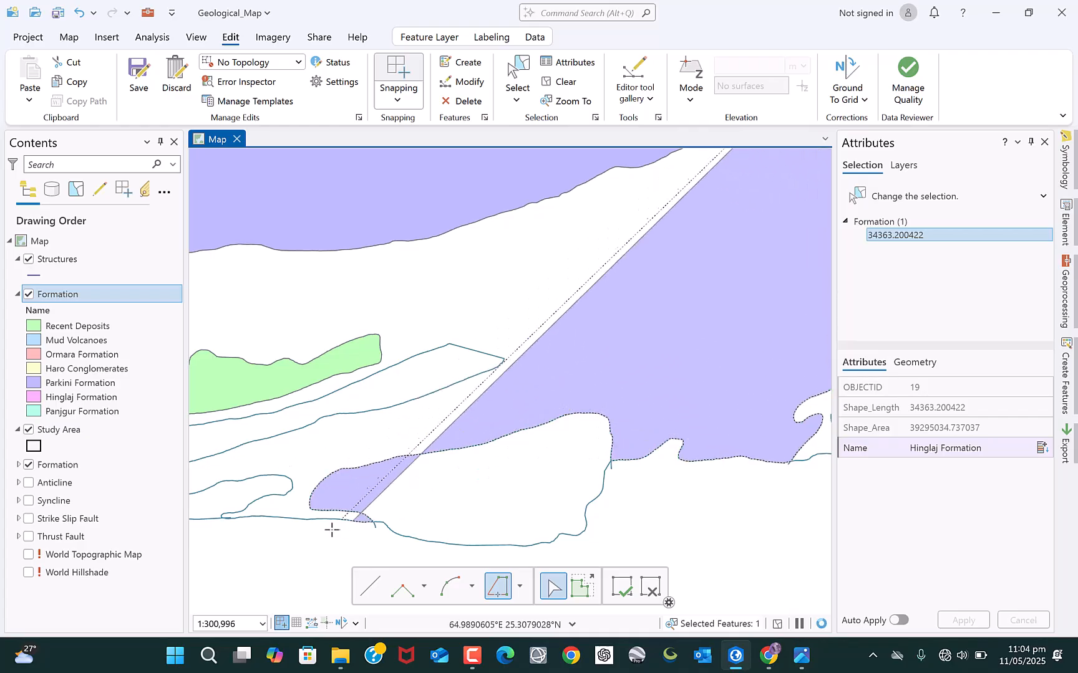
left_click(236, 454)
scroll(647, 432, "down", 2)
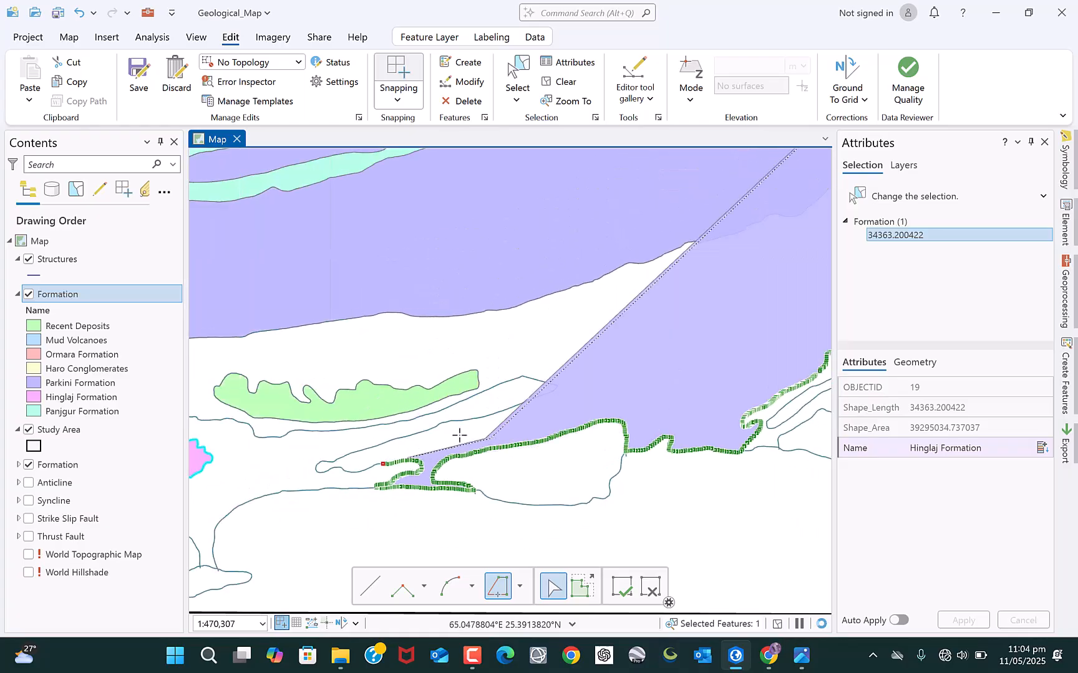
scroll(259, 455, "up", 2)
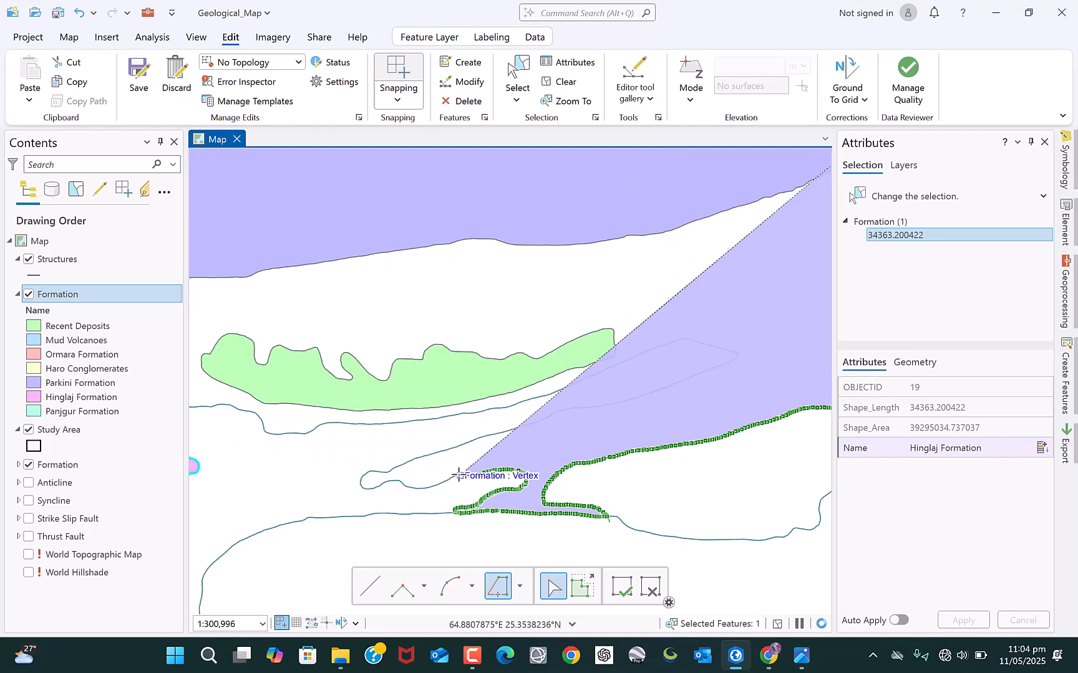
Trace the boundary around the long pointed wedge, west to the study area's western border and up to the Parkini Formation edge.
left_click(464, 475)
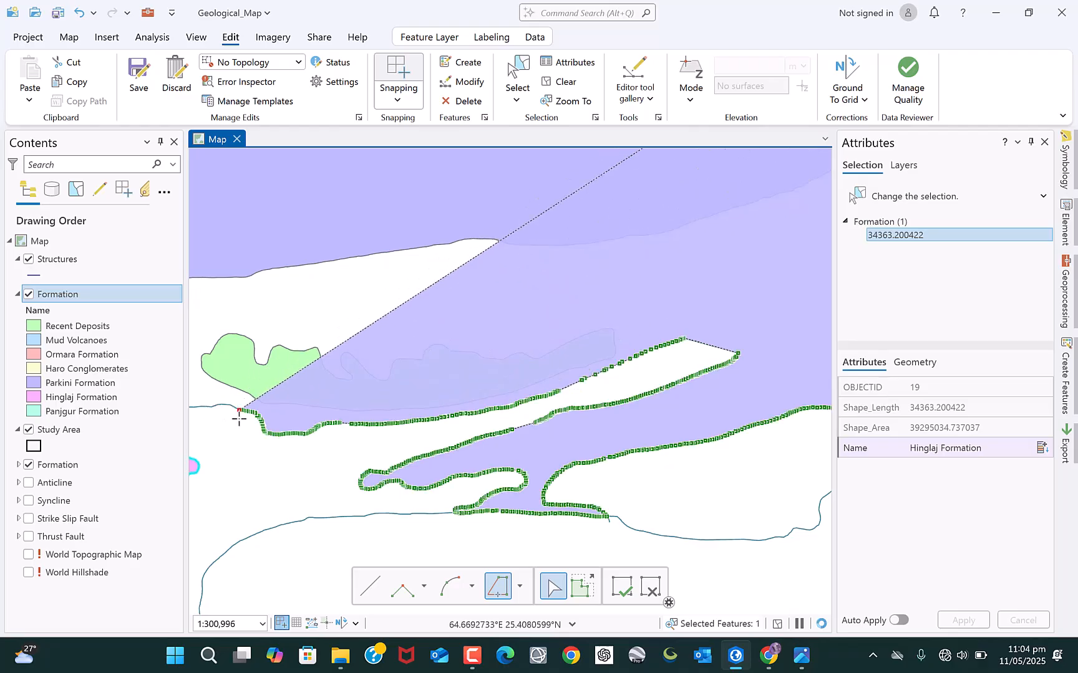
left_click(239, 411)
scroll(612, 419, "down", 2)
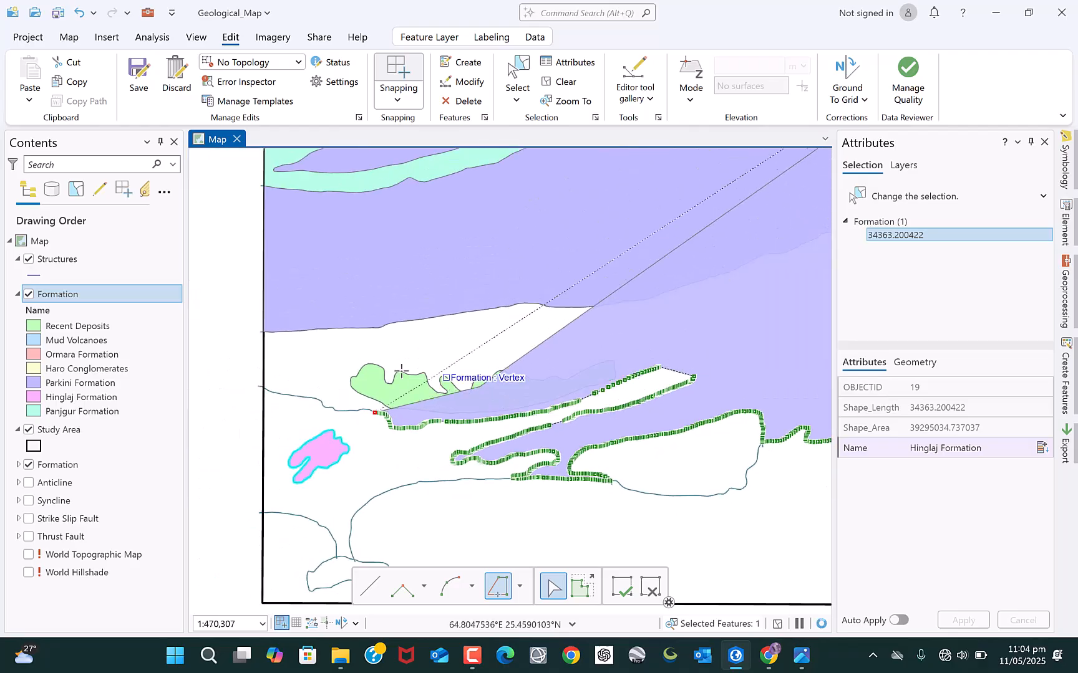
scroll(245, 391, "up", 2)
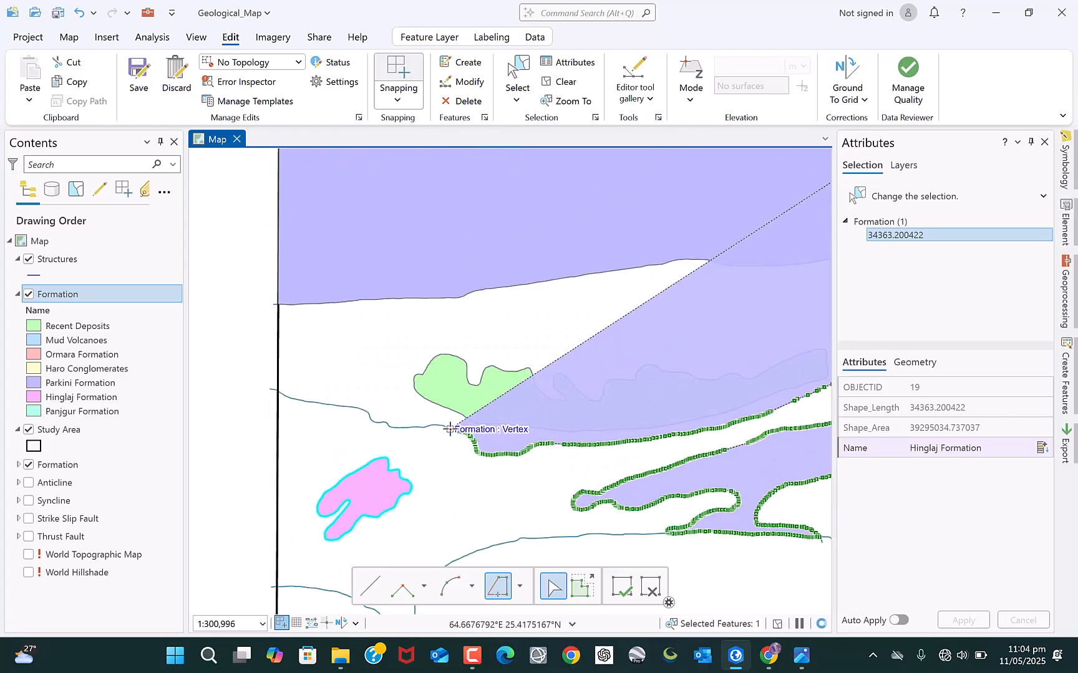
left_click(451, 429)
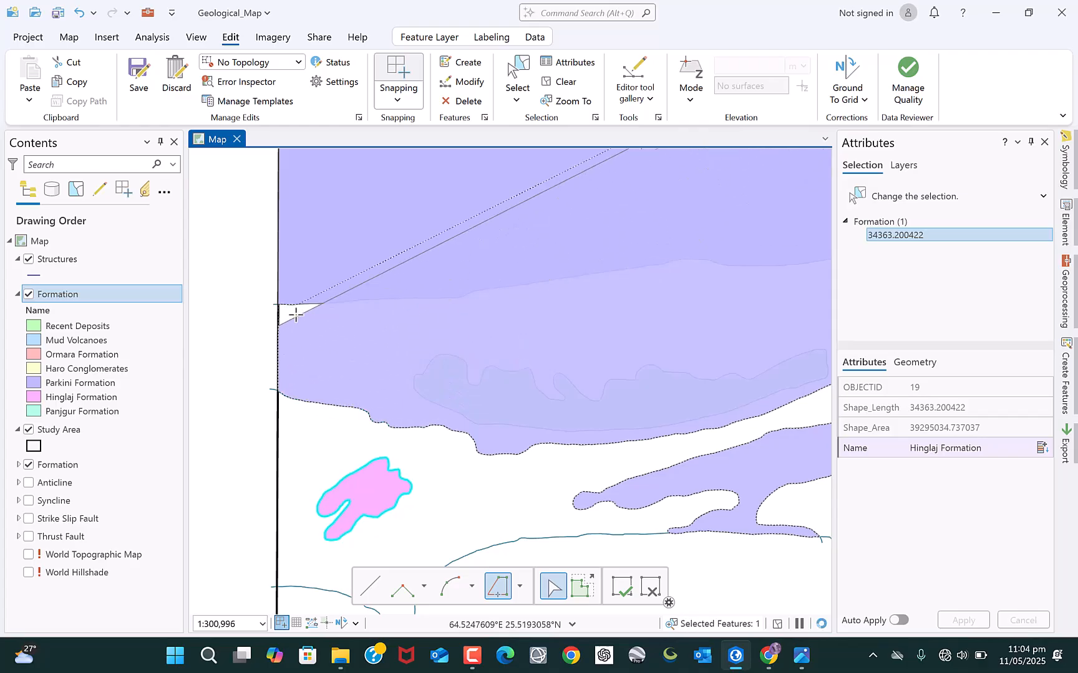
Trace the boundary east and northeast along the lower edge of the Parkini Formation from the study area's western border.
scroll(432, 374, "down", 5)
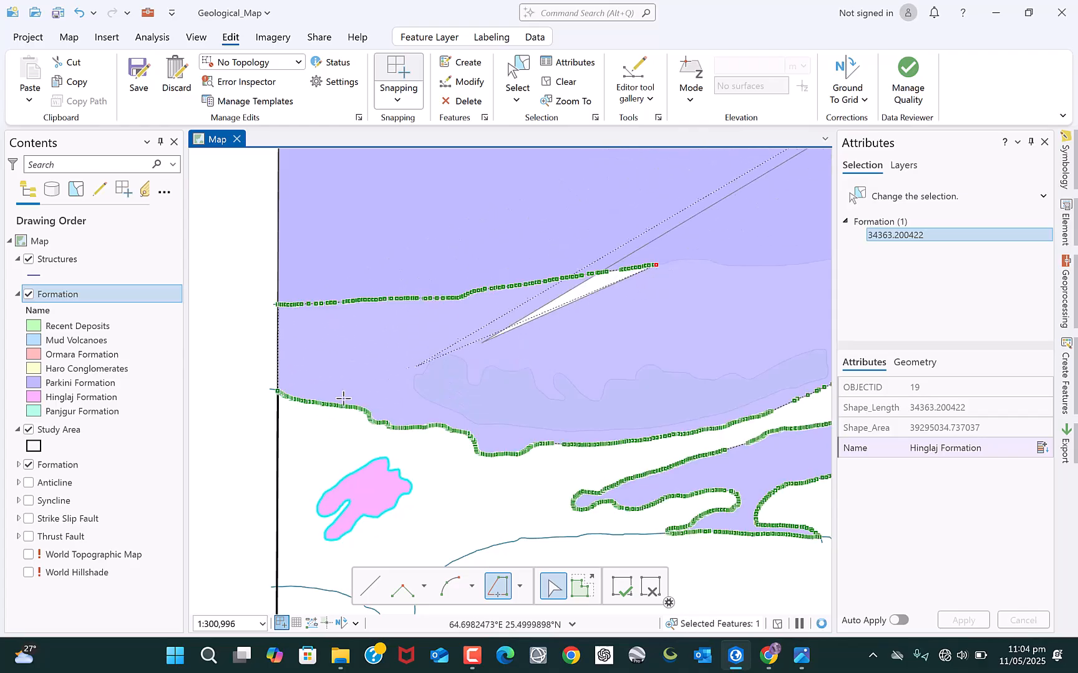
scroll(432, 374, "up", 4)
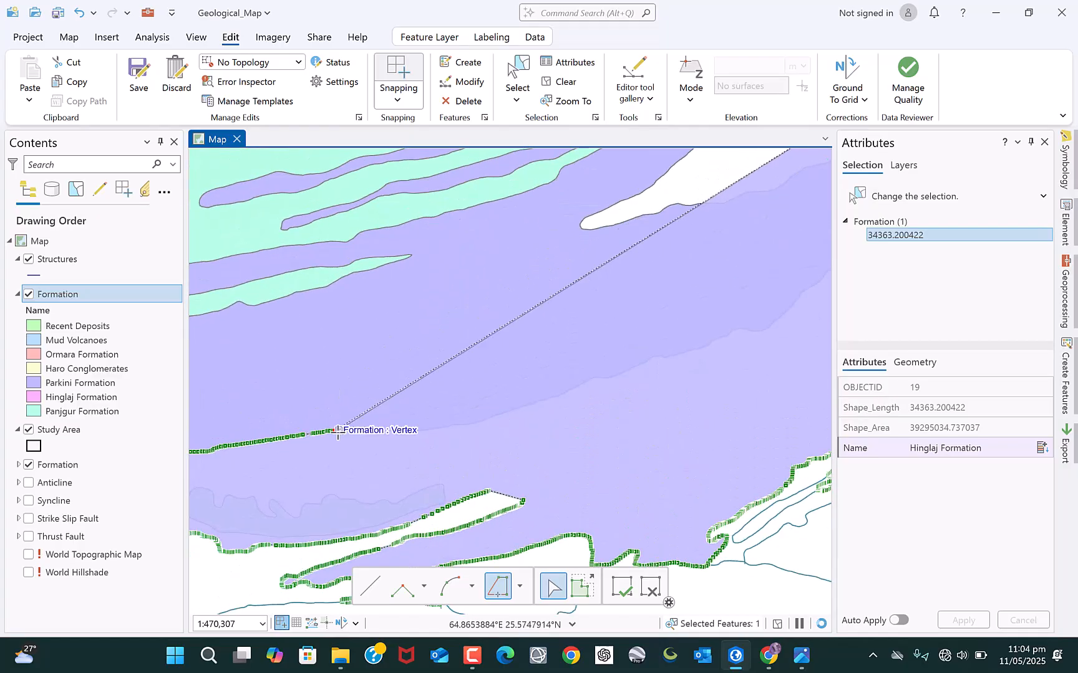
left_click(336, 432)
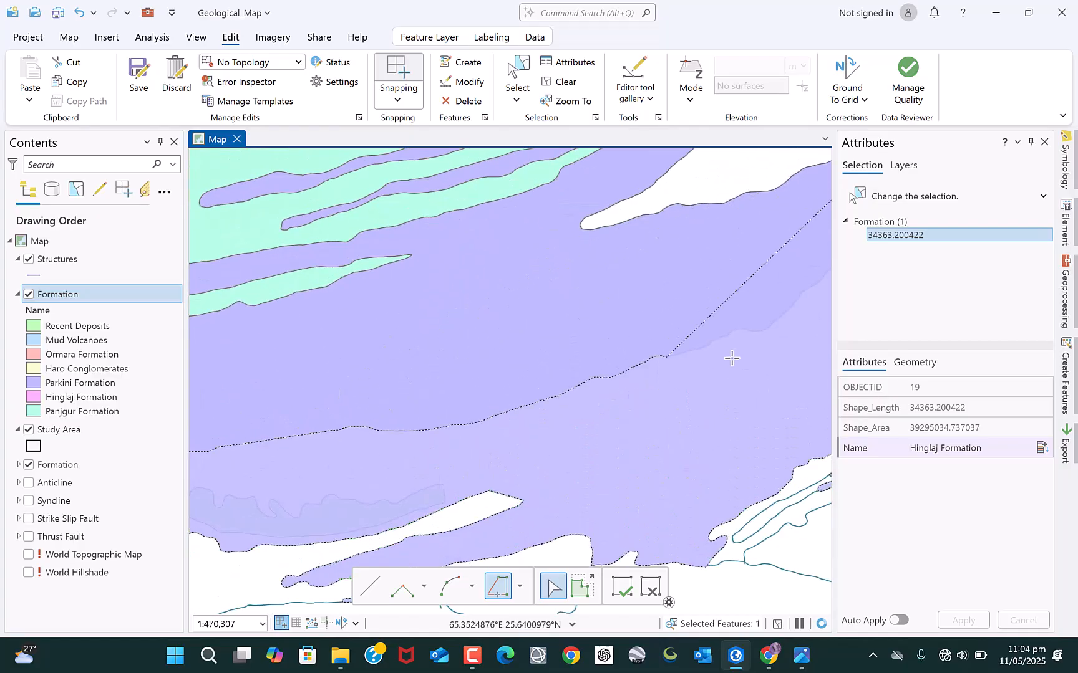
scroll(765, 334, "down", 3)
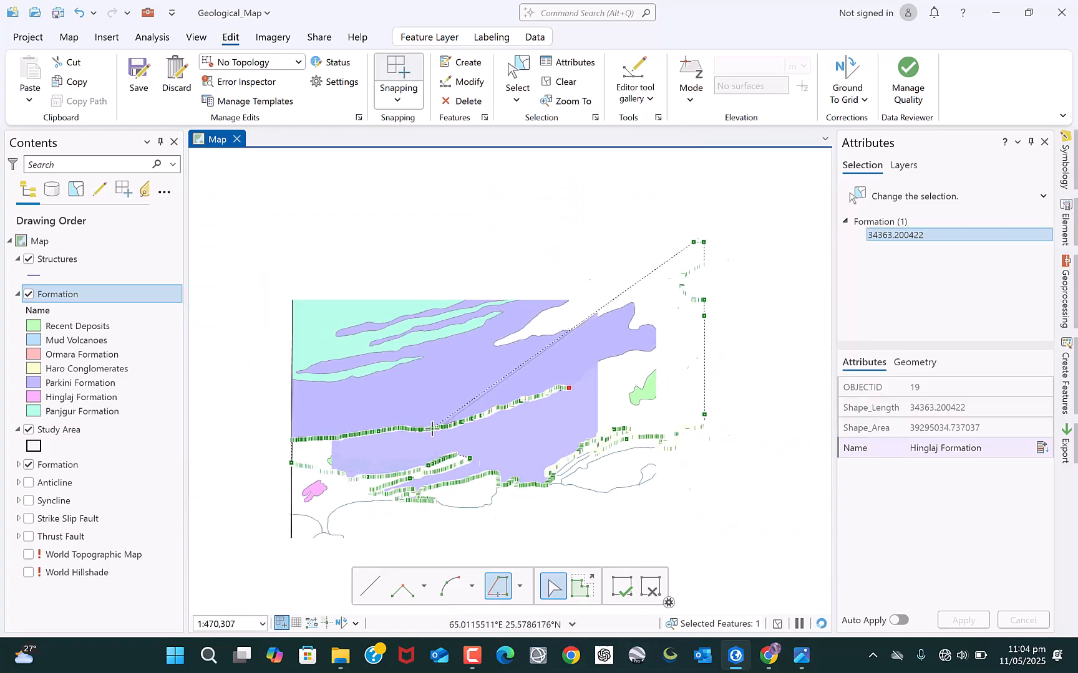
scroll(584, 371, "up", 2)
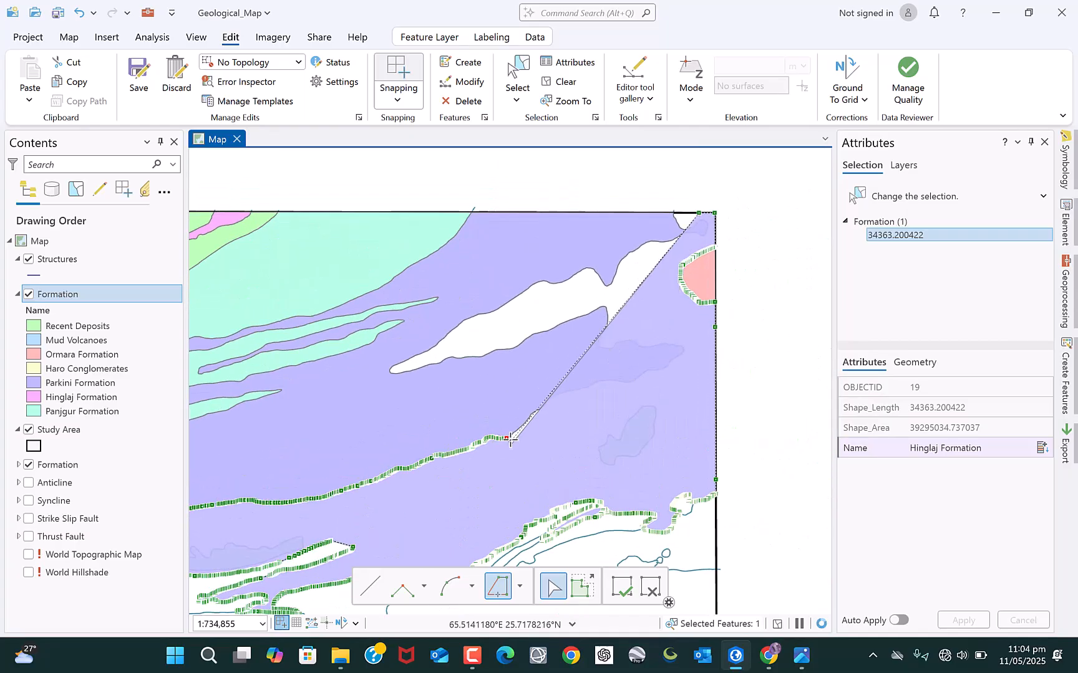
Trace the boundary around the Parkini Formation's eastern finger and the long unfilled wedge above it, up toward the study area's northeast corner.
left_click(508, 438)
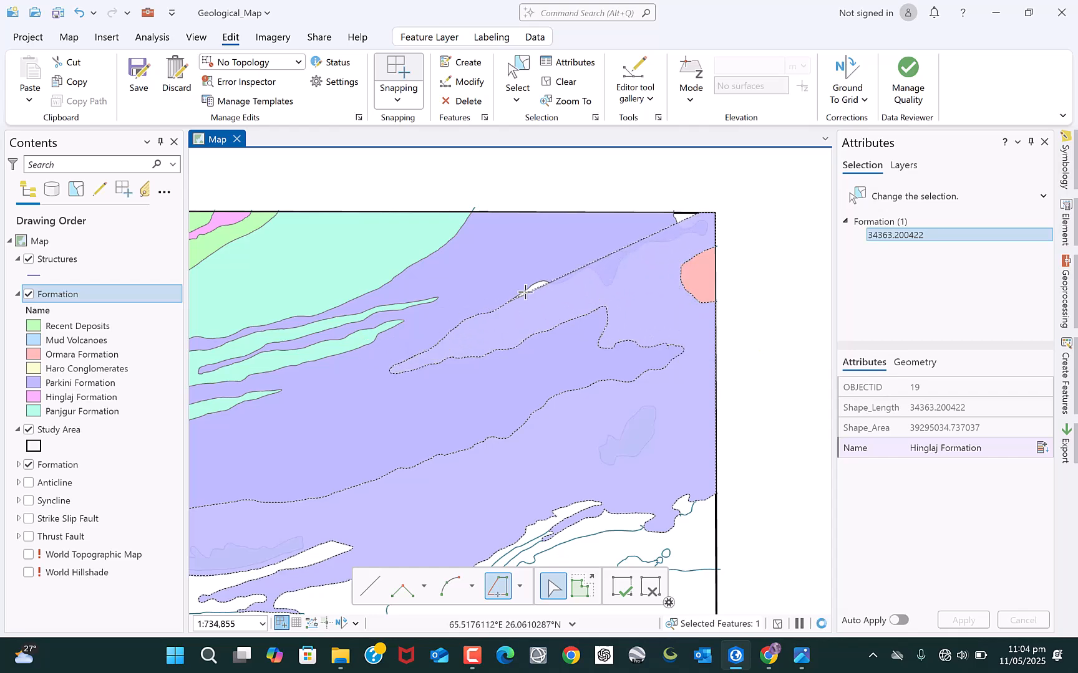
left_click(692, 237)
scroll(692, 209, "up", 6)
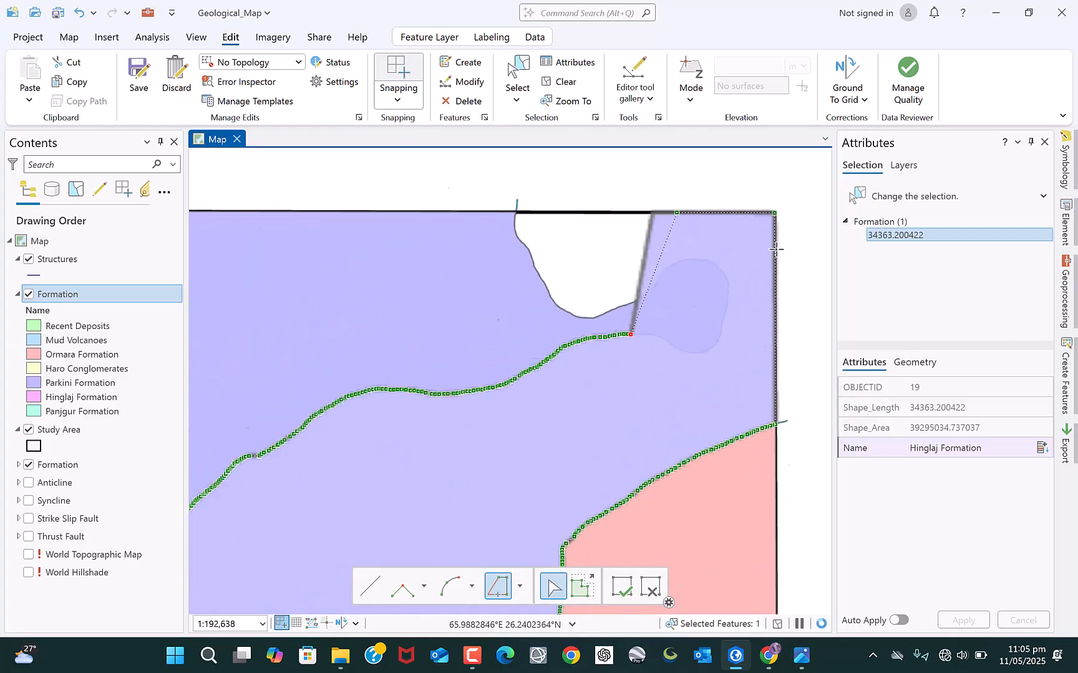
Trace around the rounded lobe near the northeast corner to the northern border, finish the Hinglaj Formation polygon and clear the selection.
double_click(559, 378)
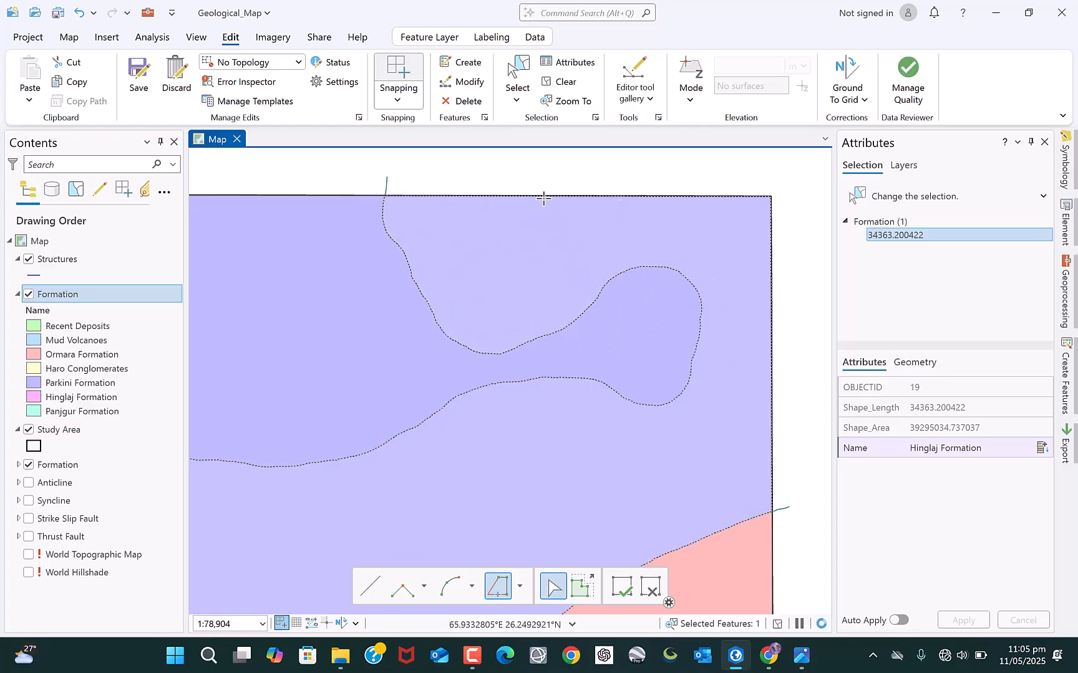
left_click(562, 281)
scroll(570, 296, "down", 5)
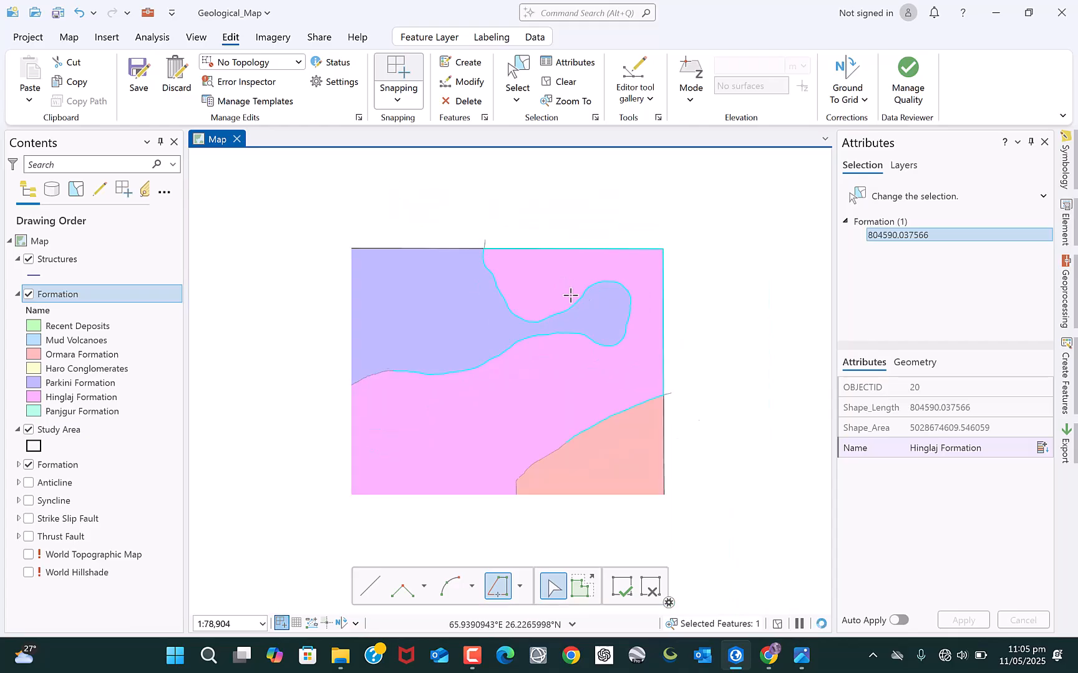
left_click(575, 82)
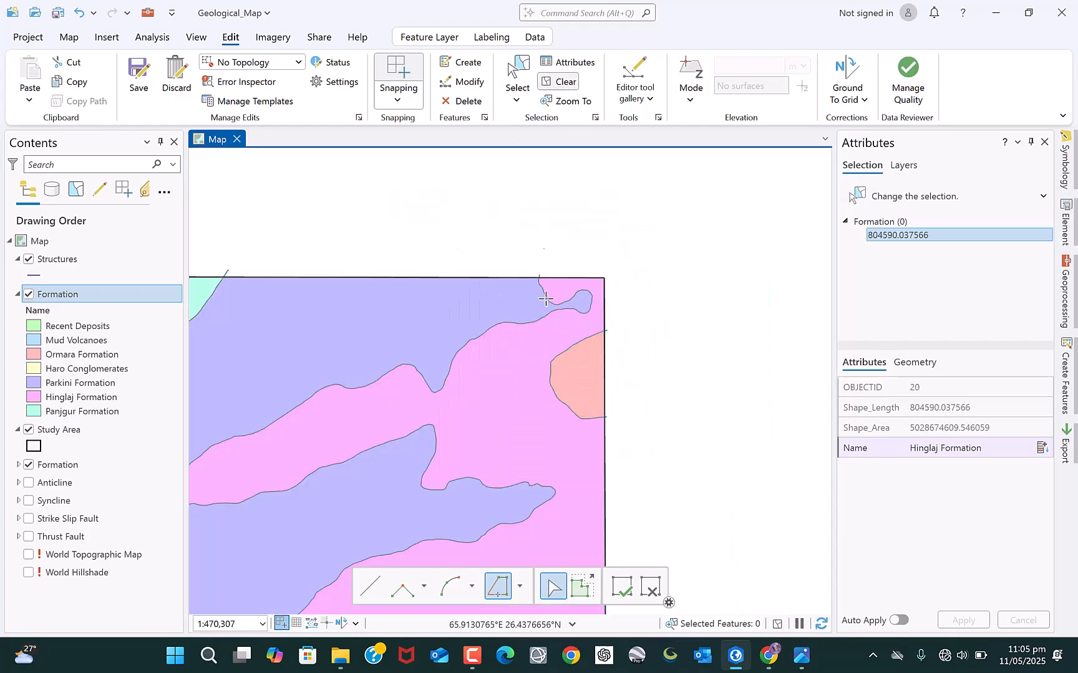
Create a Recent Deposits polygon in the southwest, traced between the Hinglaj Formation edge, the coastline and the western border down to the Ormara neck.
scroll(604, 336, "down", 3)
scroll(324, 430, "up", 3)
scroll(297, 427, "up", 3)
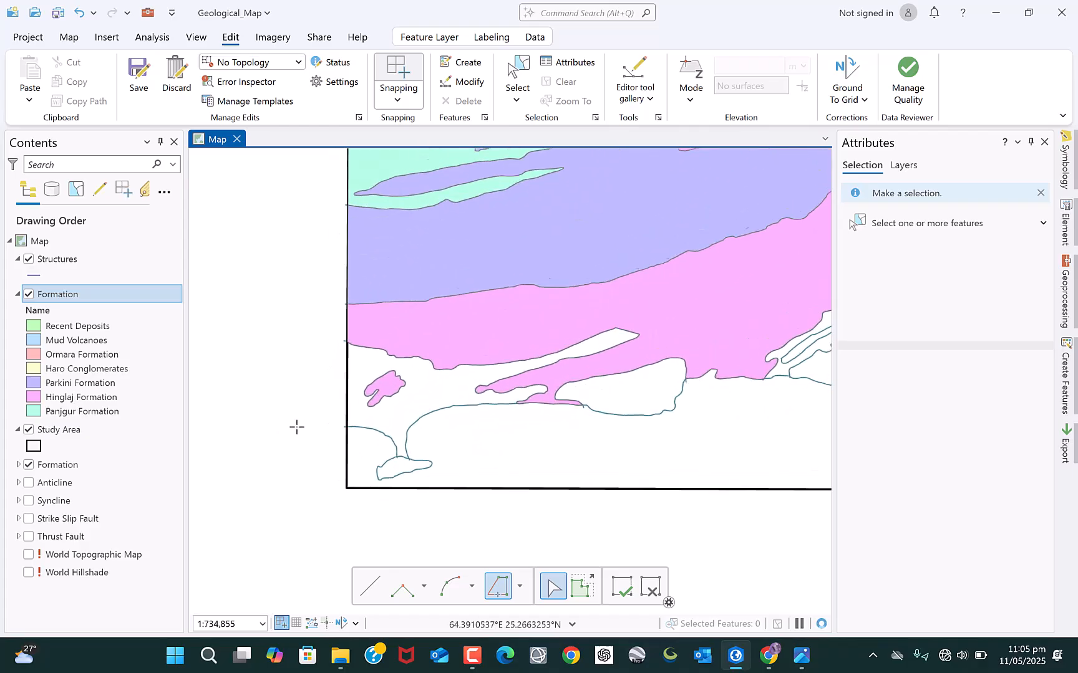
left_click(1070, 383)
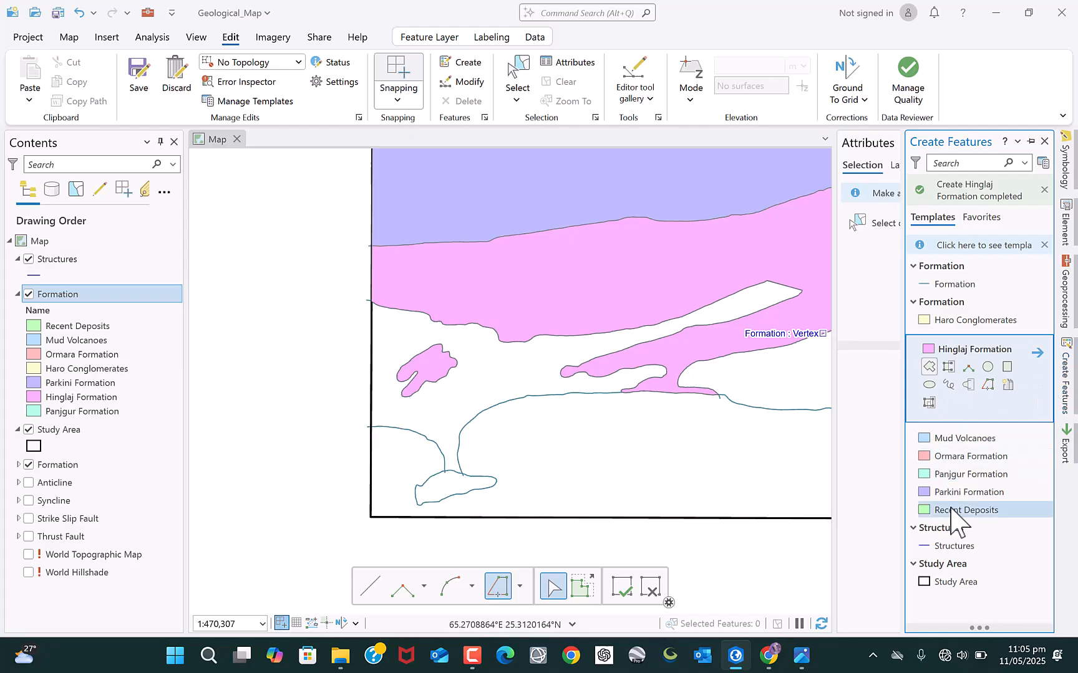
left_click(398, 310)
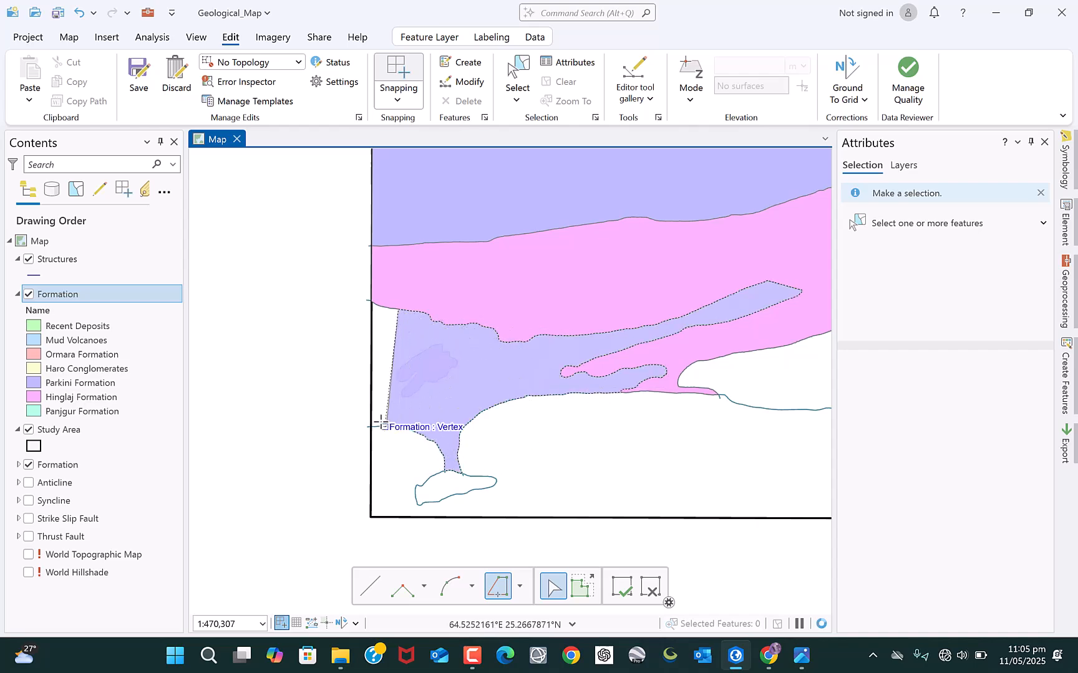
double_click(384, 301)
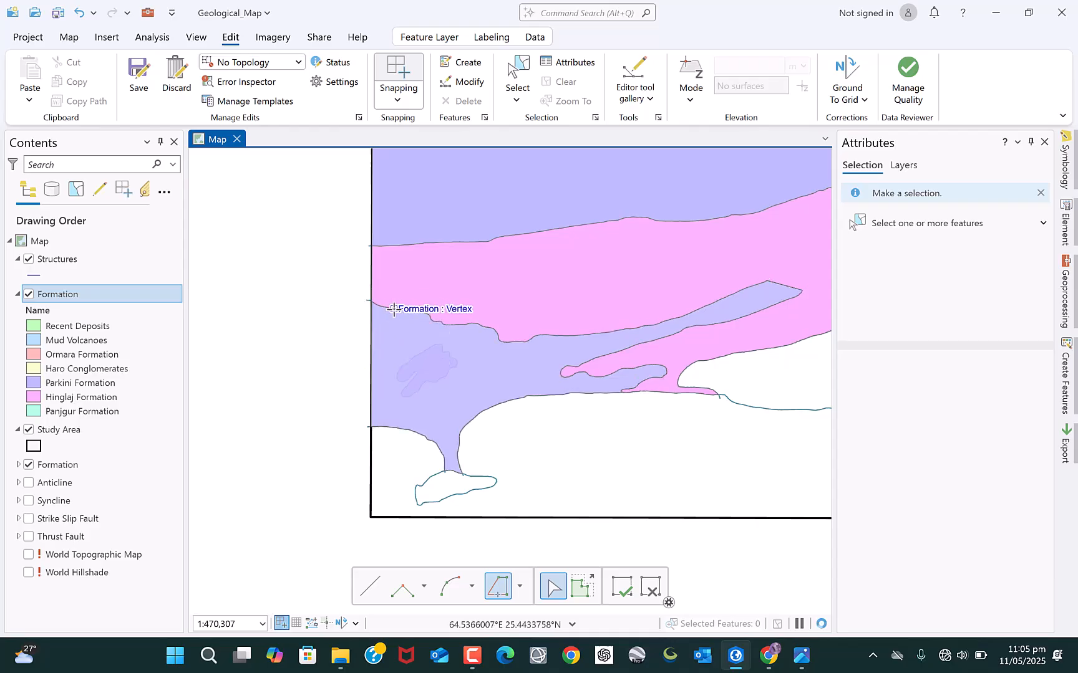
scroll(430, 460, "up", 5)
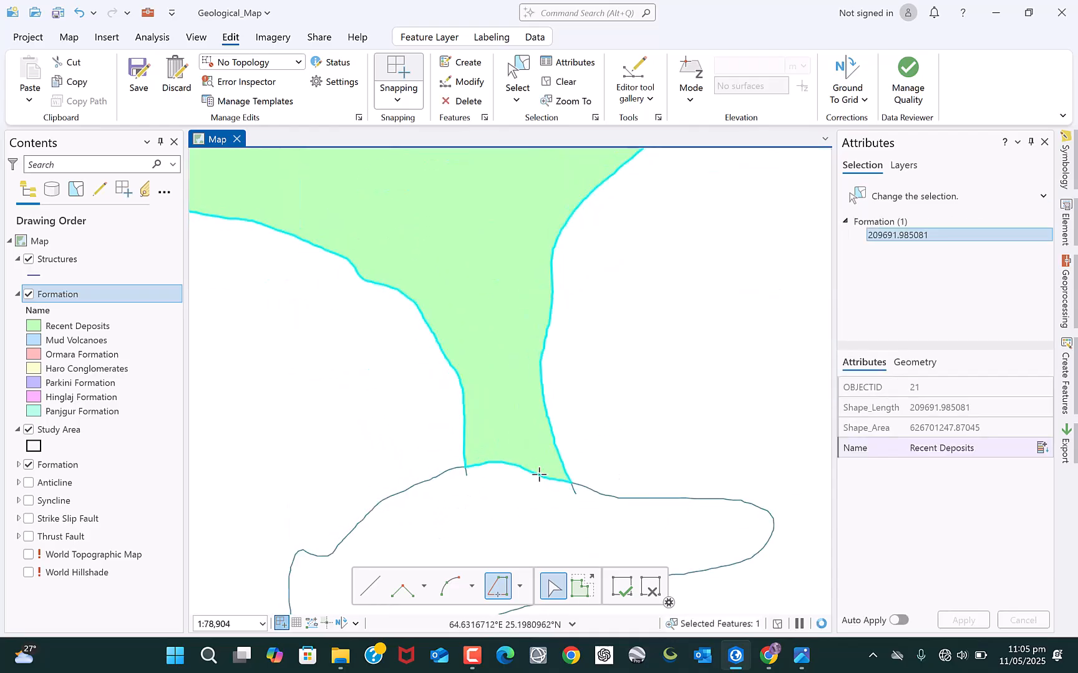
Start another Recent Deposits polygon in the southeast, tracing east along the contact line and Hinglaj Formation edge toward the eastern border.
scroll(536, 472, "down", 9)
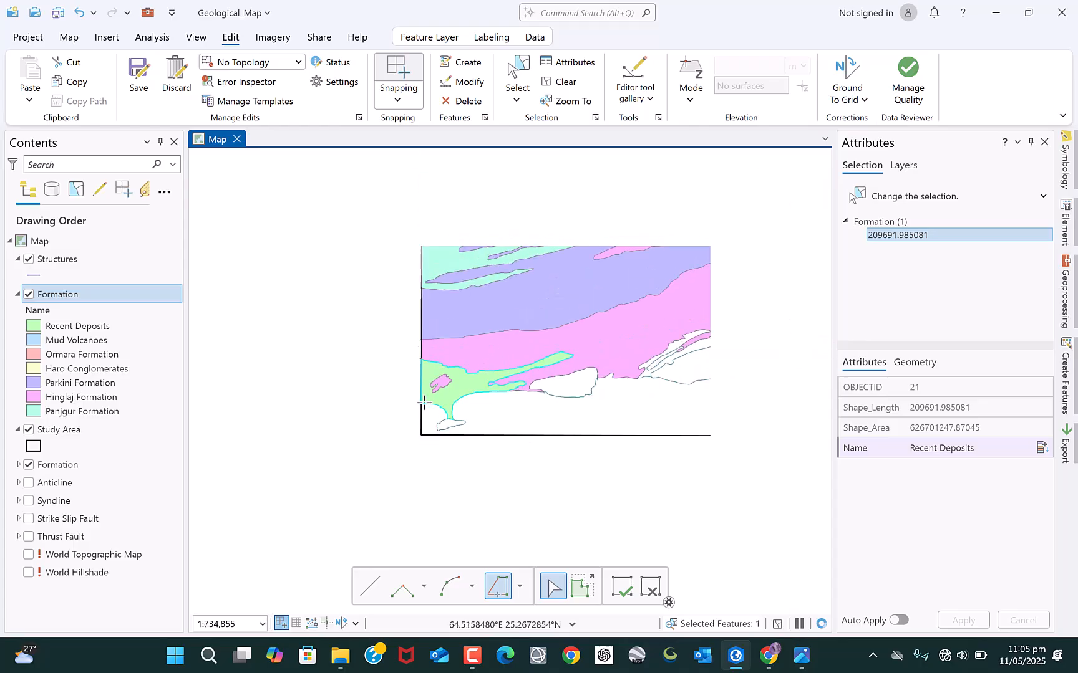
scroll(690, 370, "up", 4)
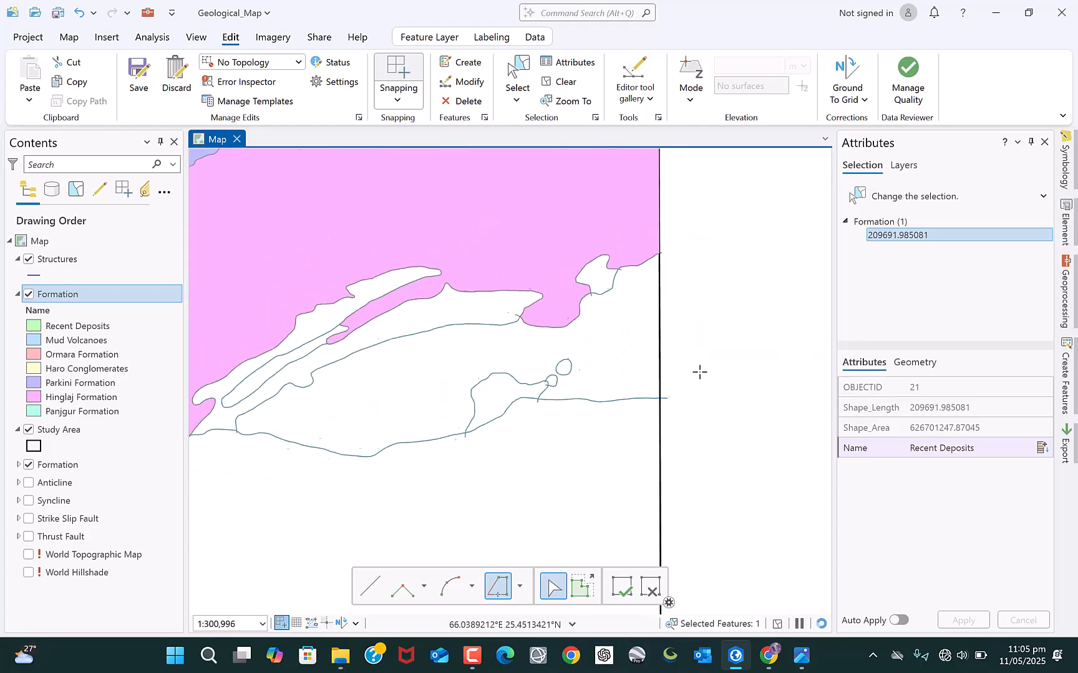
scroll(362, 387, "up", 2)
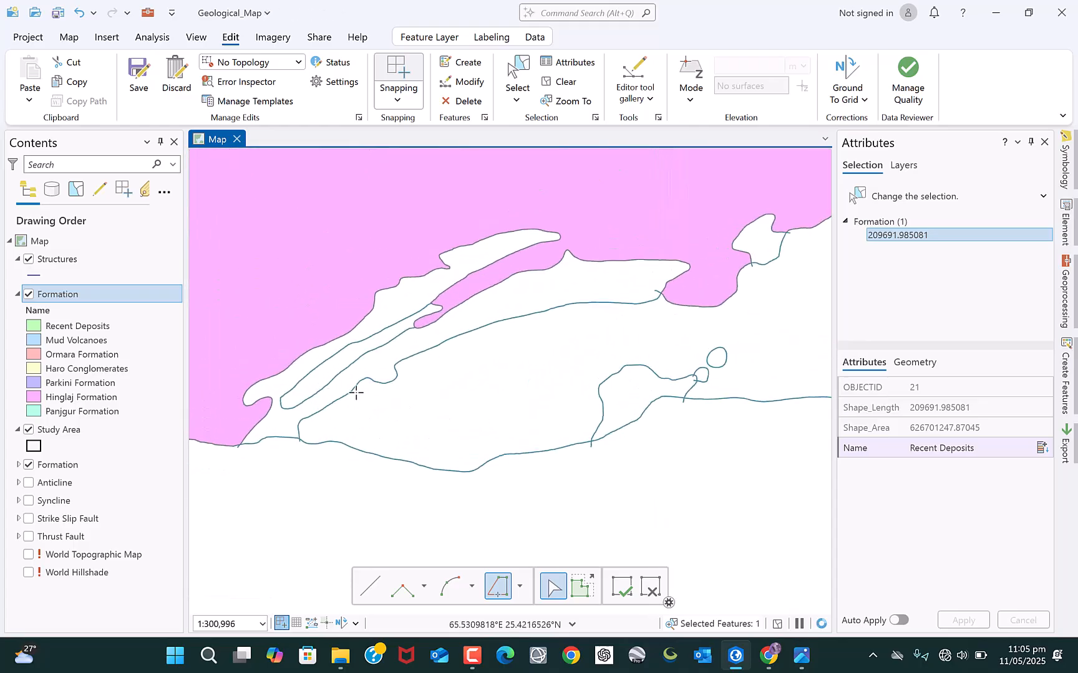
left_click(355, 388)
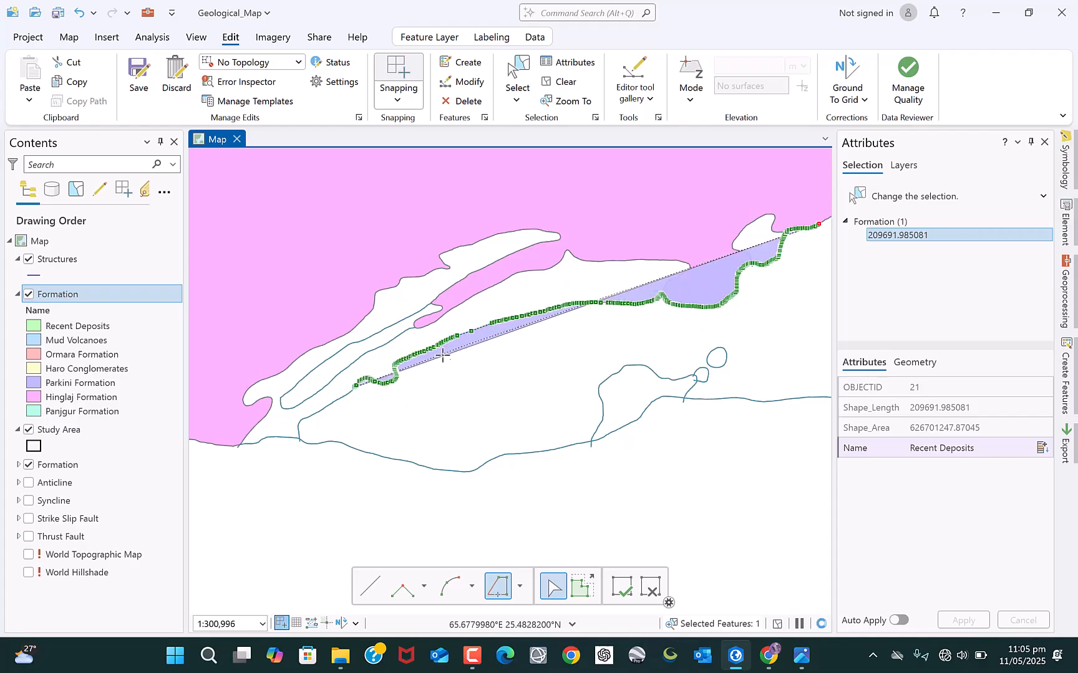
scroll(817, 231, "up", 2)
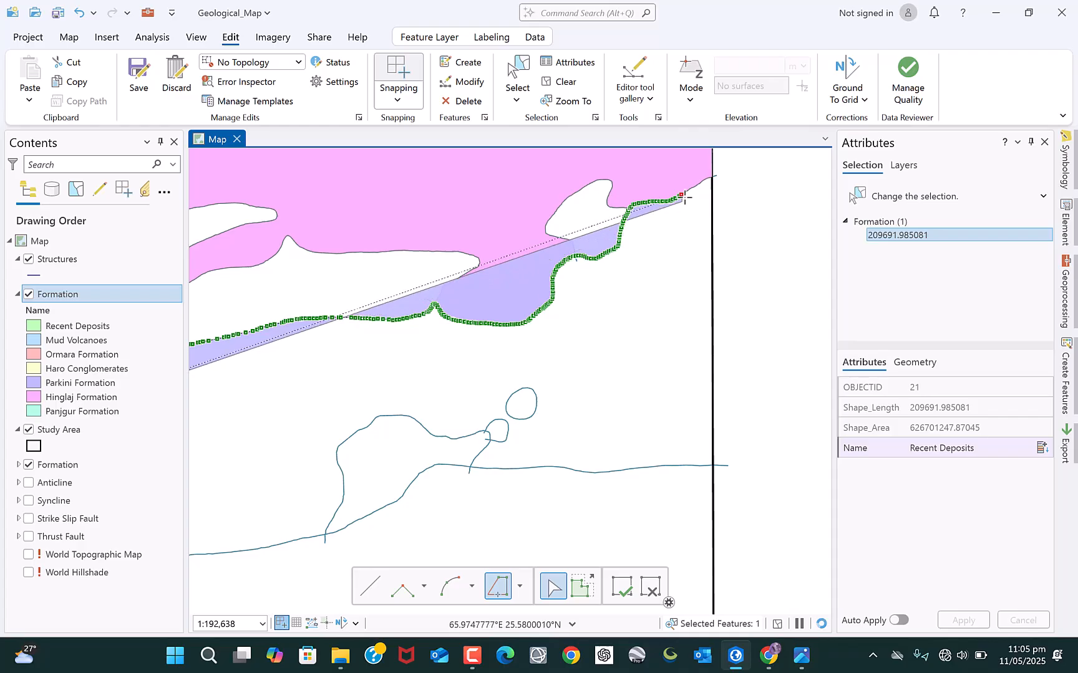
Trace the boundary down the eastern border, around the small coastal body with its circular tip, and west along the coastline.
left_click(681, 195)
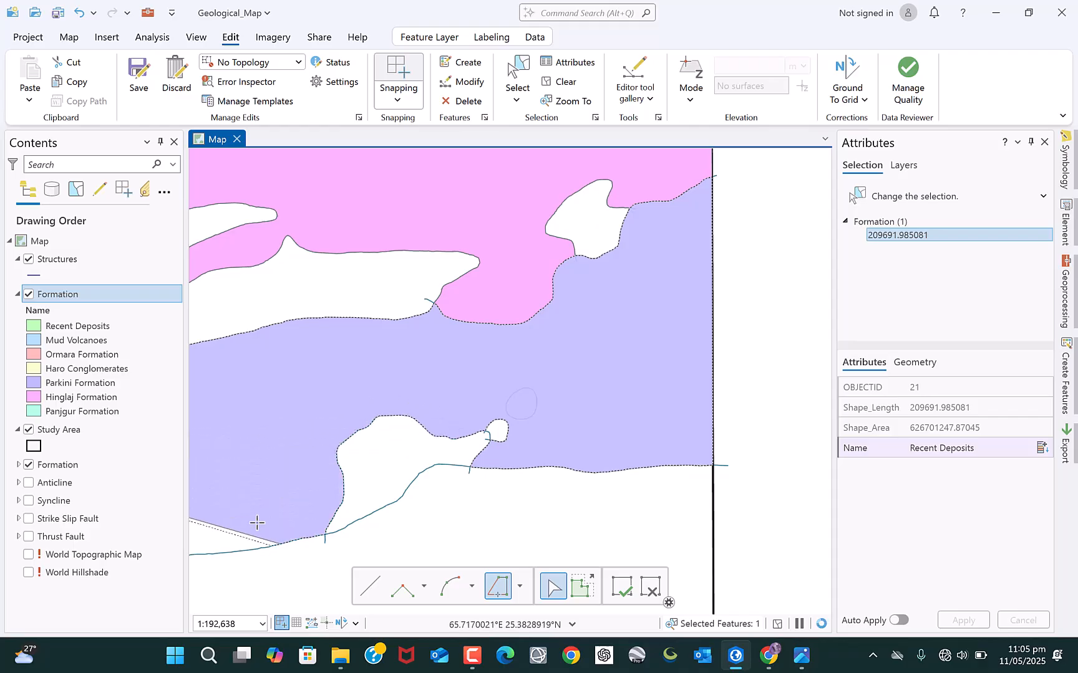
scroll(664, 430, "down", 2)
scroll(689, 430, "down", 2)
scroll(380, 488, "up", 2)
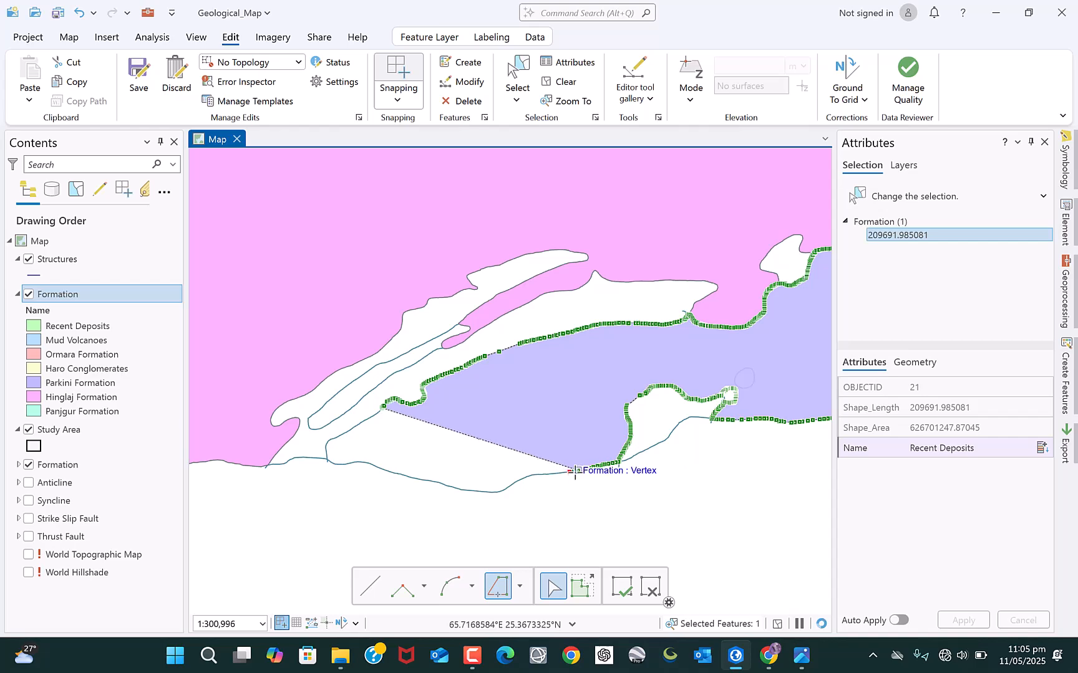
left_click(377, 467)
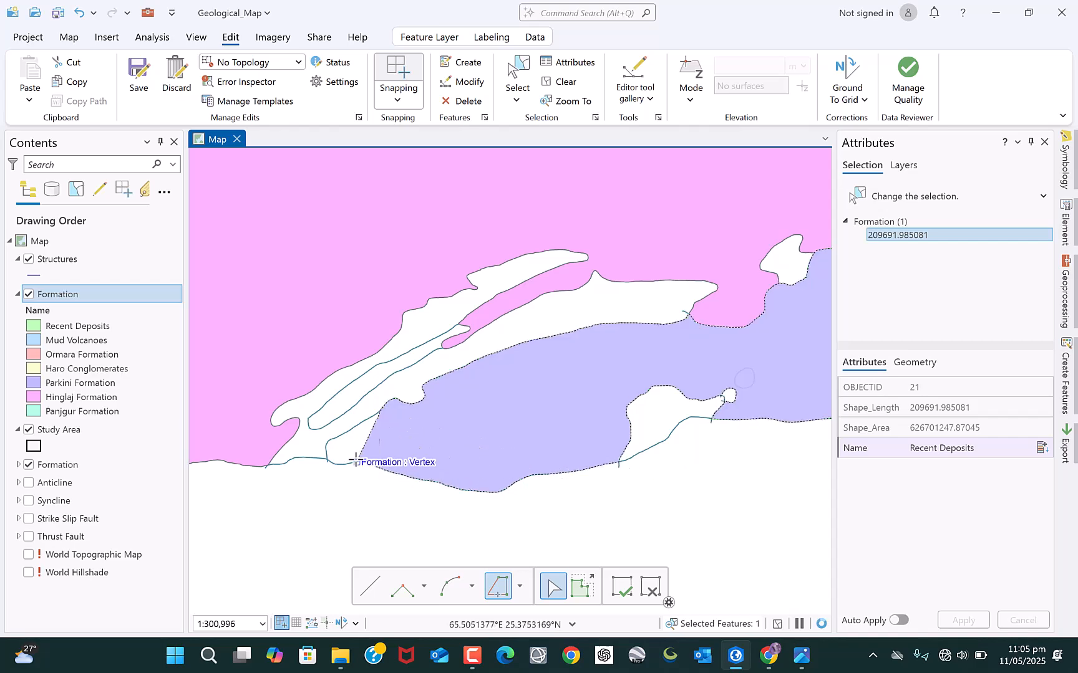
Trace around the western end of the southeastern area back to the starting point, finish the Recent Deposits polygon and clear the selection.
scroll(353, 460, "up", 4)
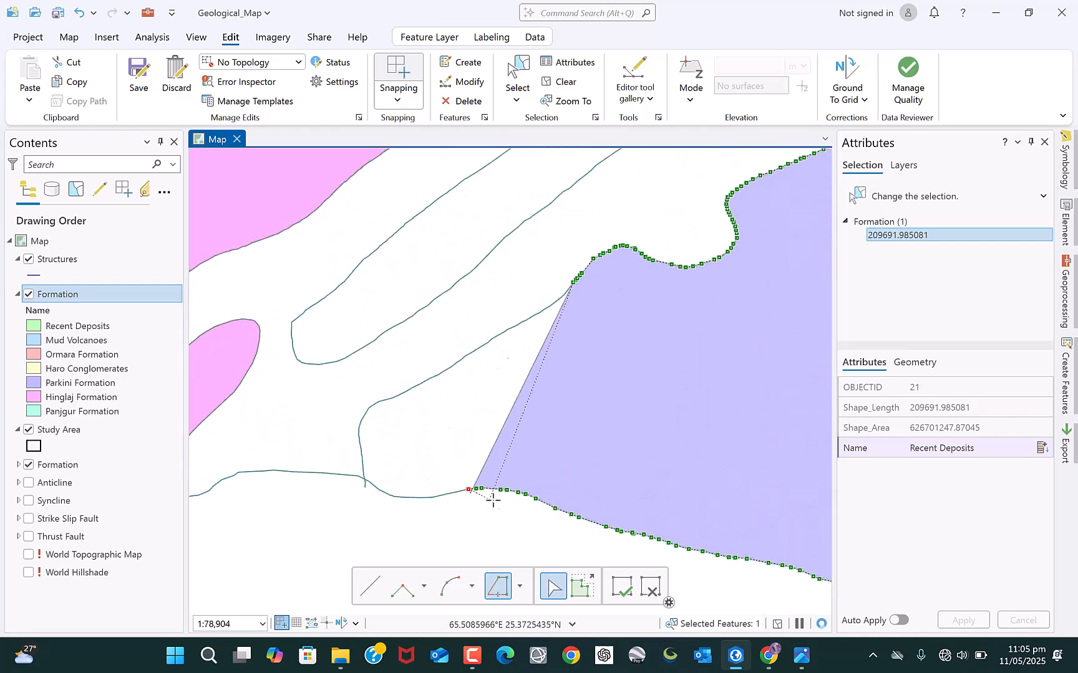
left_click(441, 491)
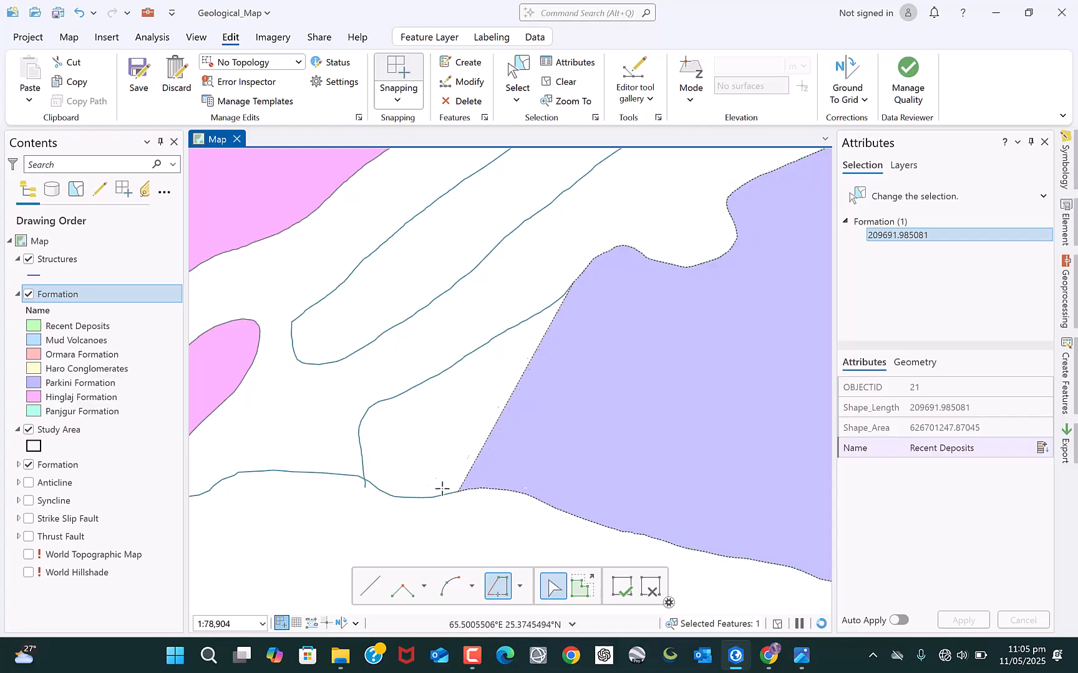
double_click(381, 441)
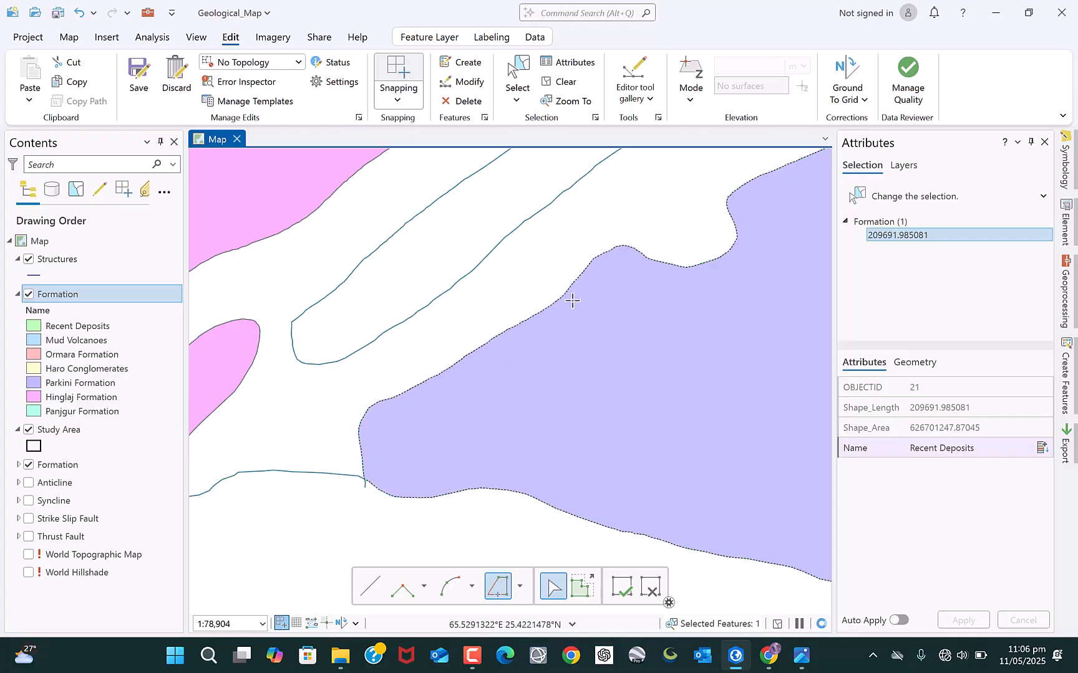
left_click(469, 380)
scroll(459, 380, "down", 3)
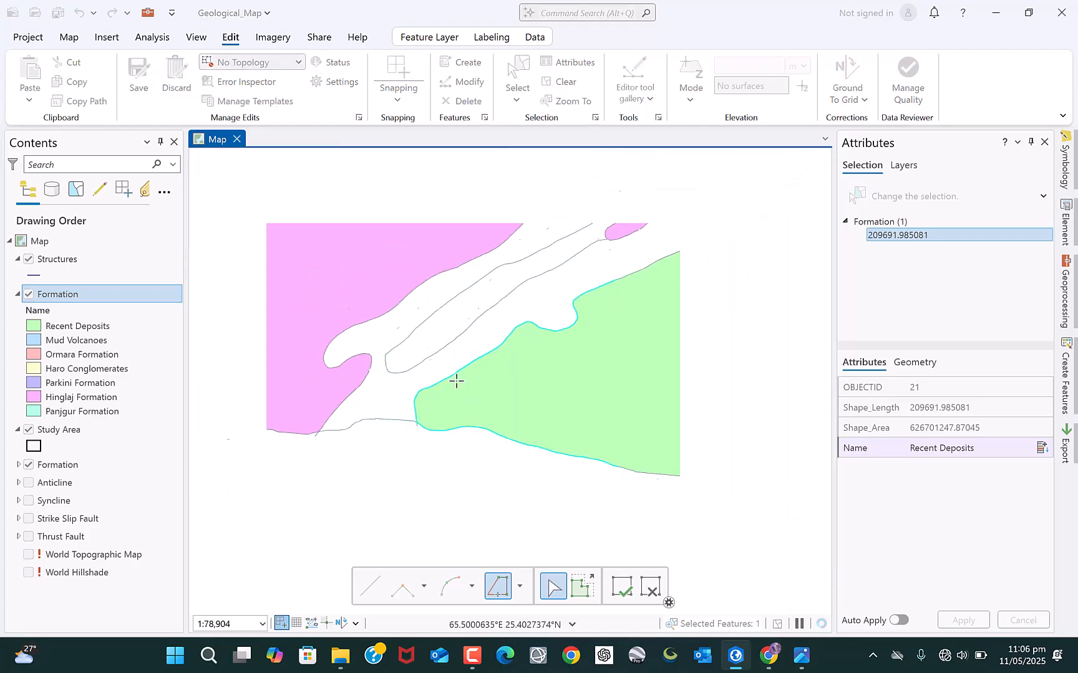
scroll(473, 356, "down", 2)
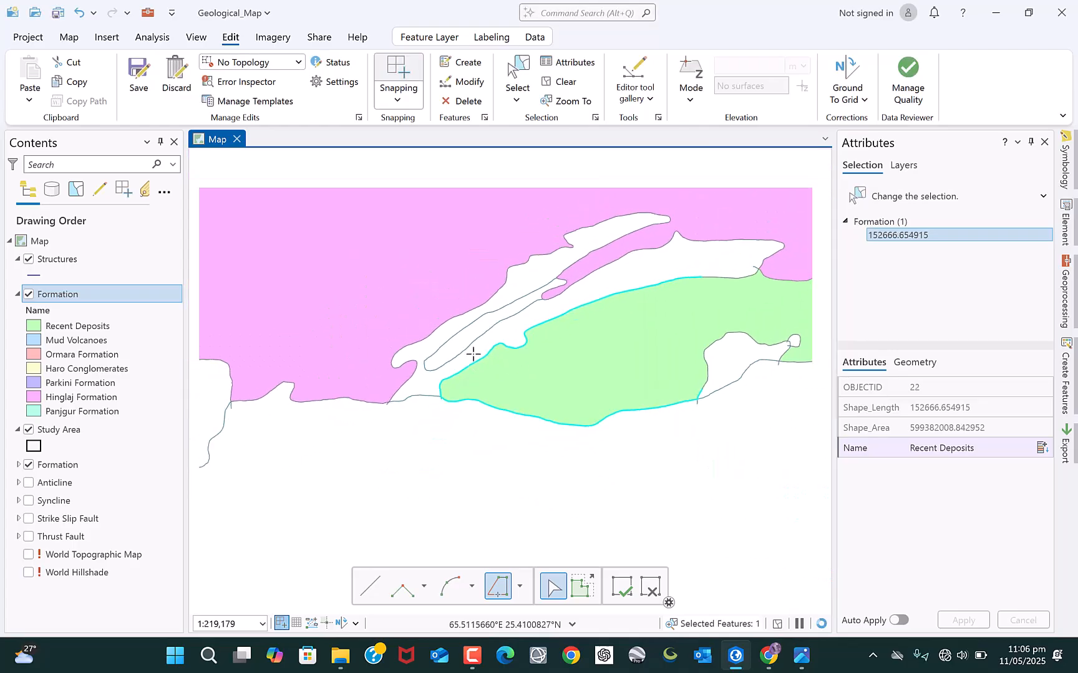
left_click(561, 82)
Check the remaining unfilled areas along the coast against the Hingol National Park reference map and its index to identify their formations.
scroll(489, 360, "down", 4)
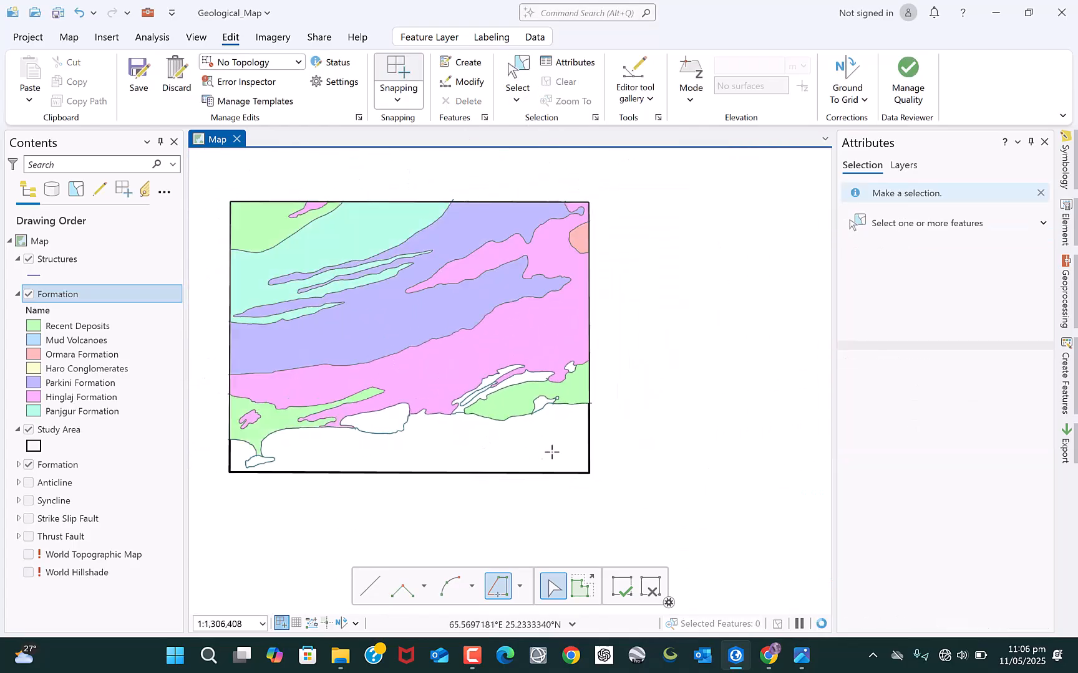
scroll(539, 489, "up", 2)
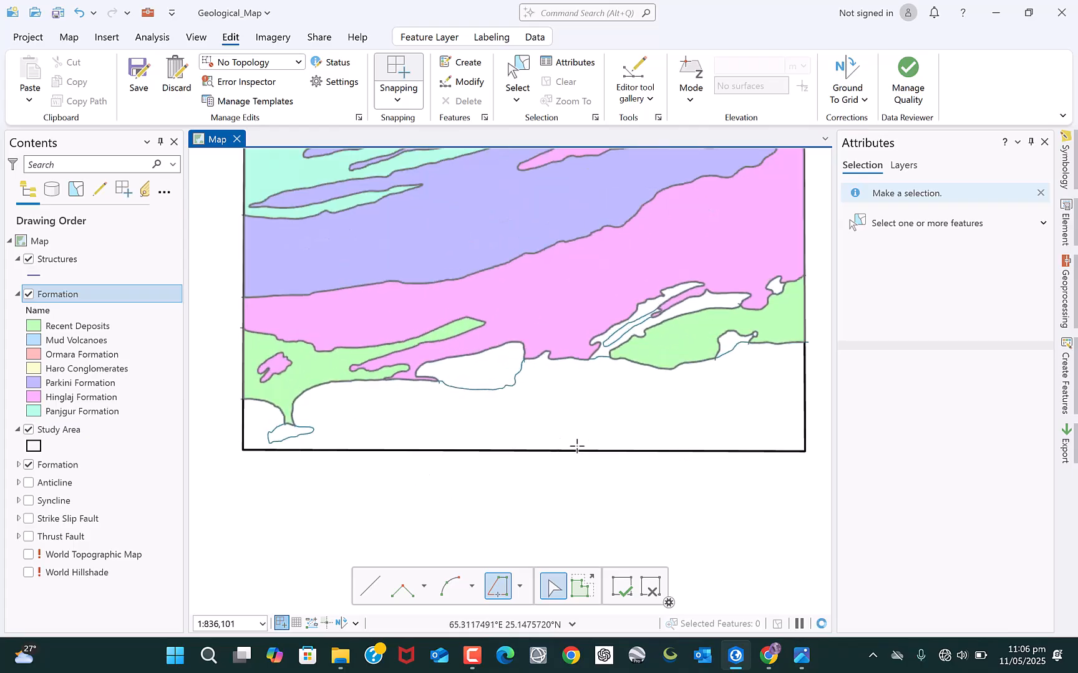
scroll(760, 331, "up", 3)
scroll(630, 366, "down", 2)
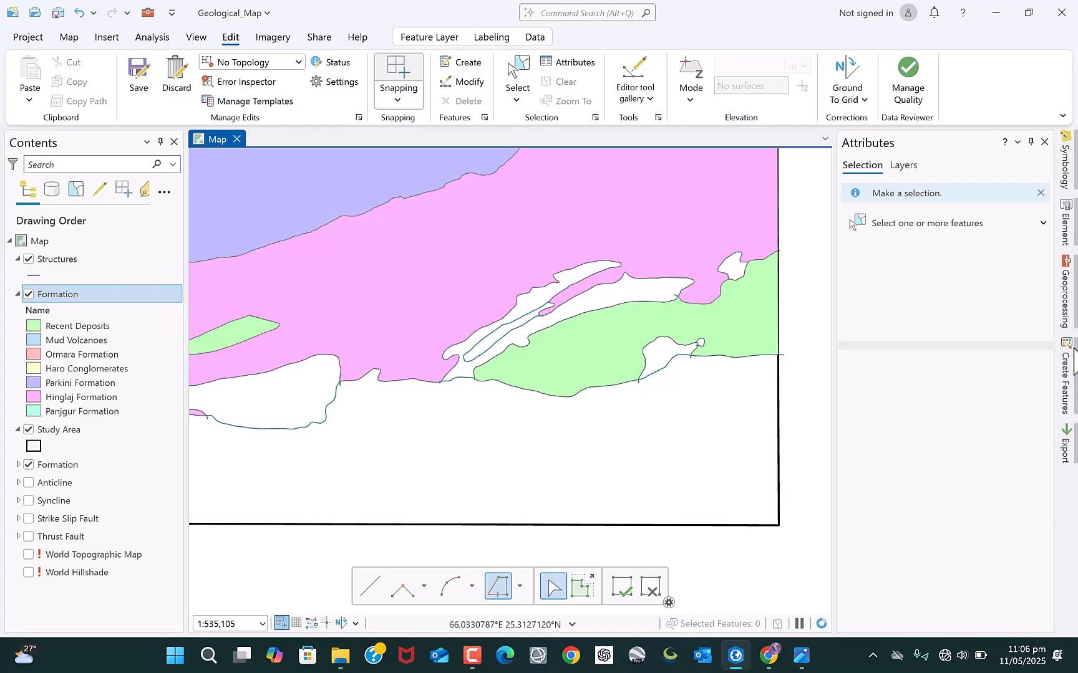
left_click(1066, 386)
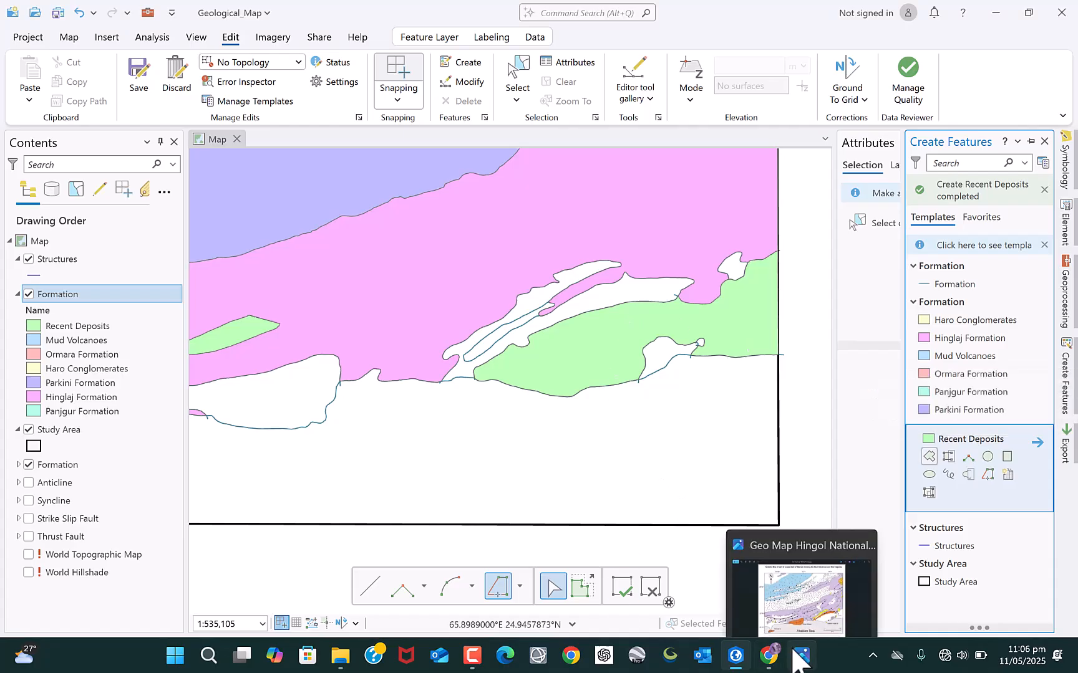
left_click(799, 582)
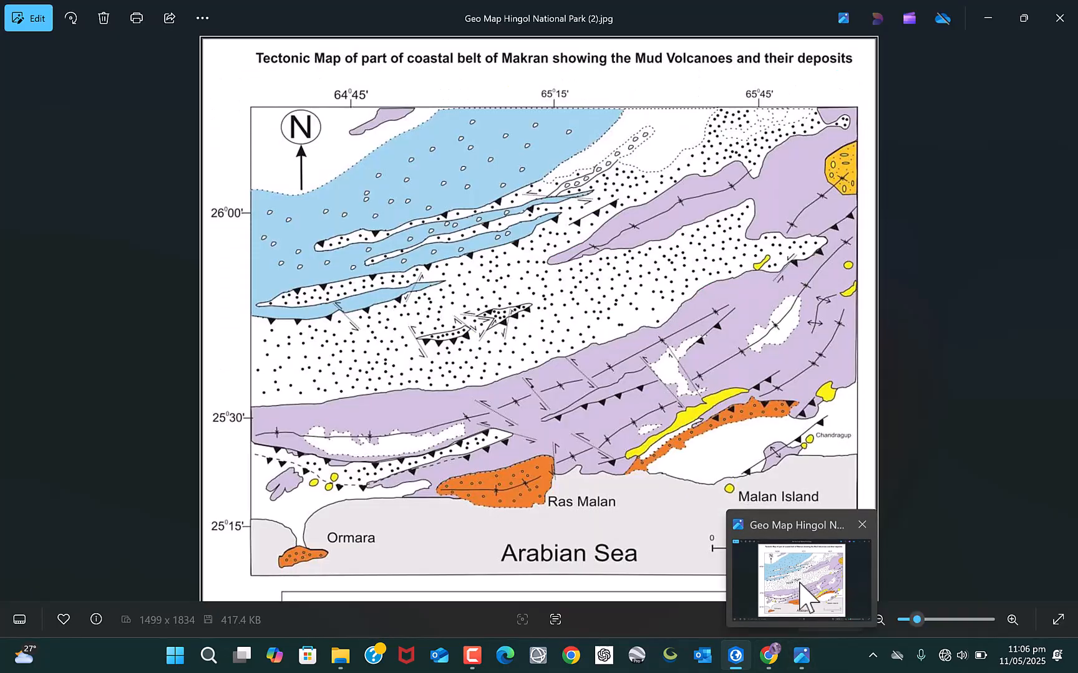
left_click_drag(558, 452, 570, 399)
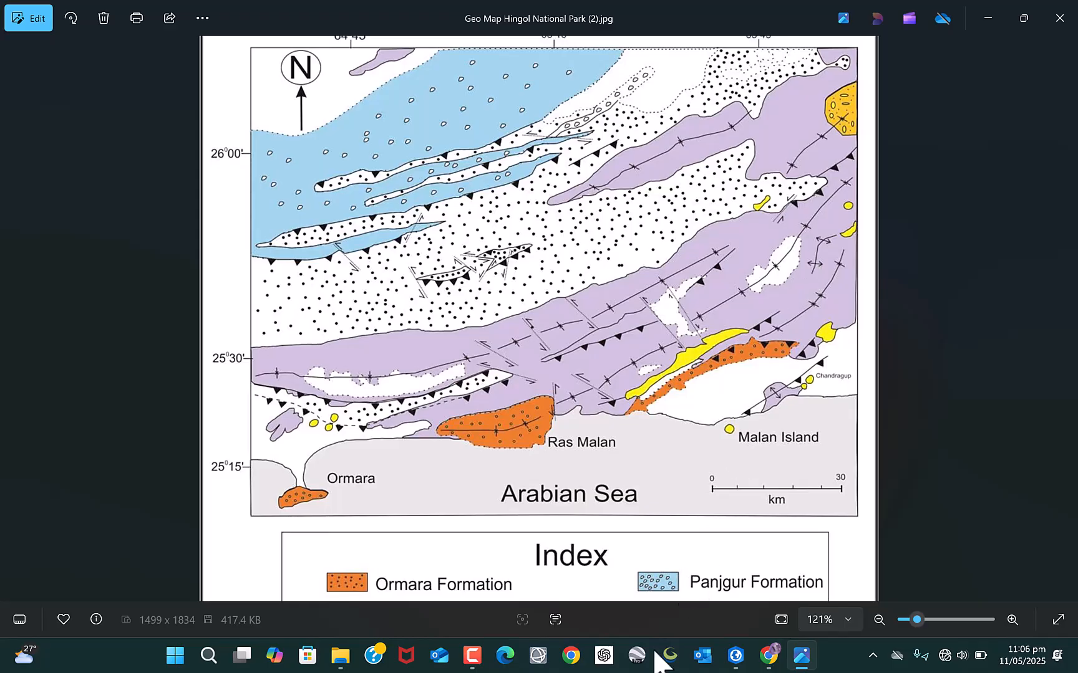
left_click(735, 654)
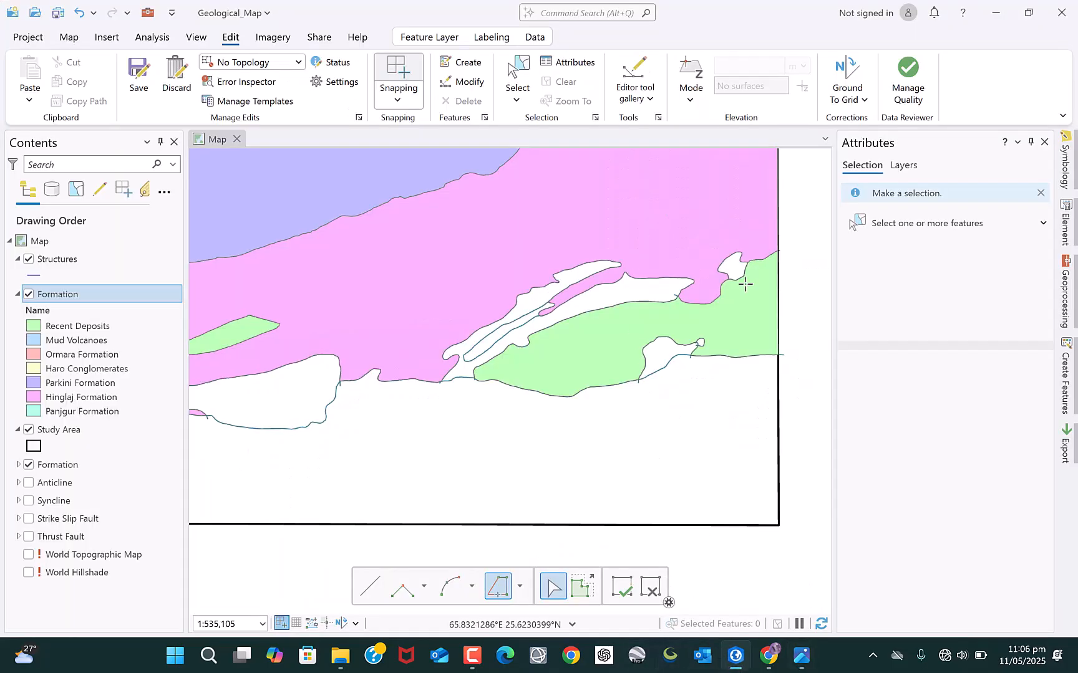
Change the Name attribute of the Ormara Formation polygon on the eastern border to Haro Conglomerates, apply it and clear the selection.
scroll(608, 329, "down", 3)
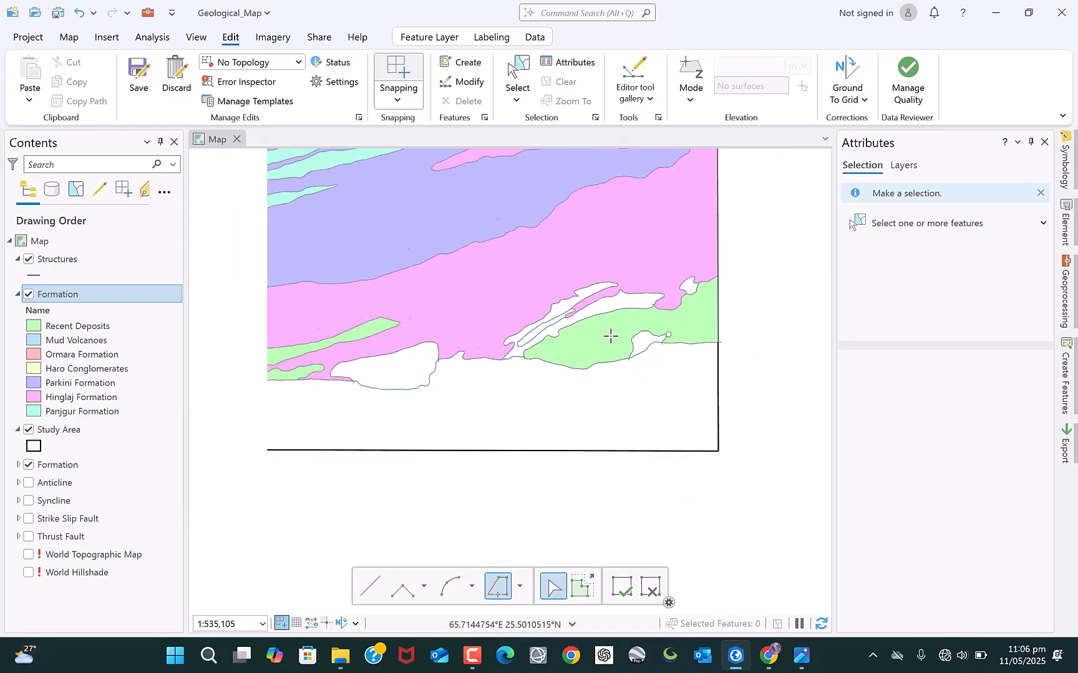
scroll(669, 158, "up", 5)
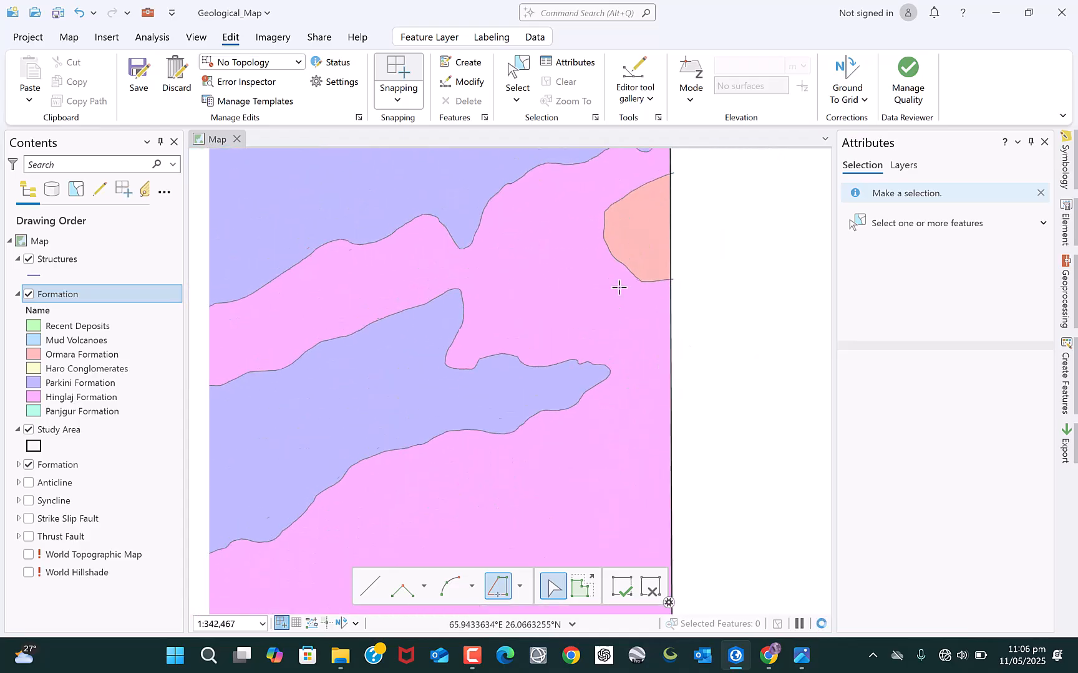
scroll(634, 242, "up", 2)
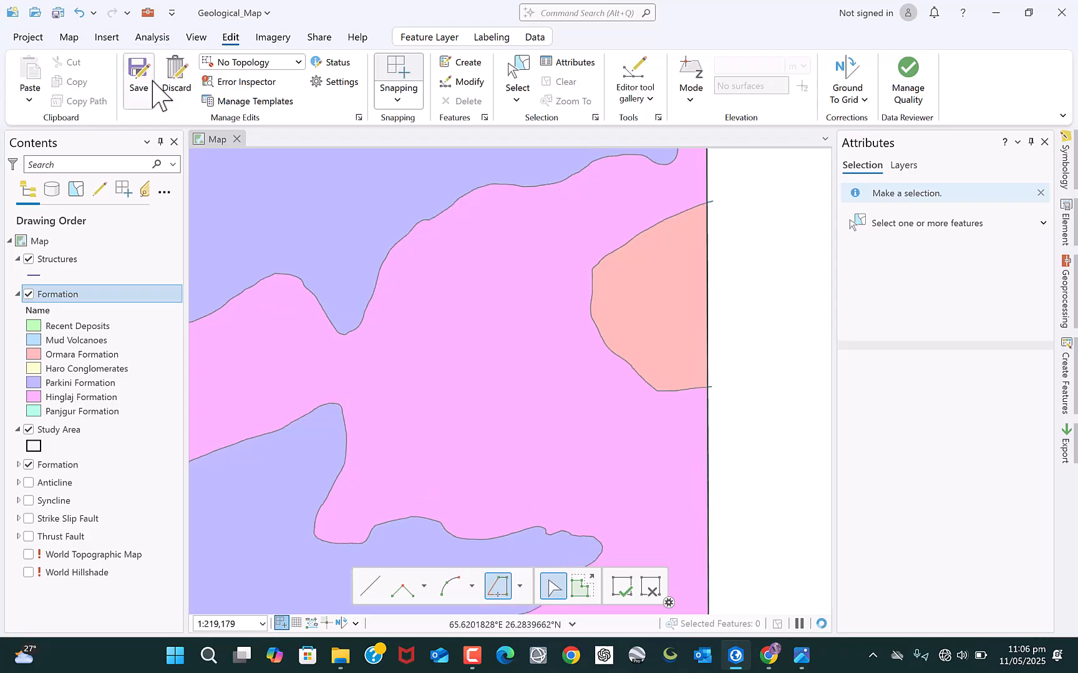
left_click(512, 88)
left_click(654, 291)
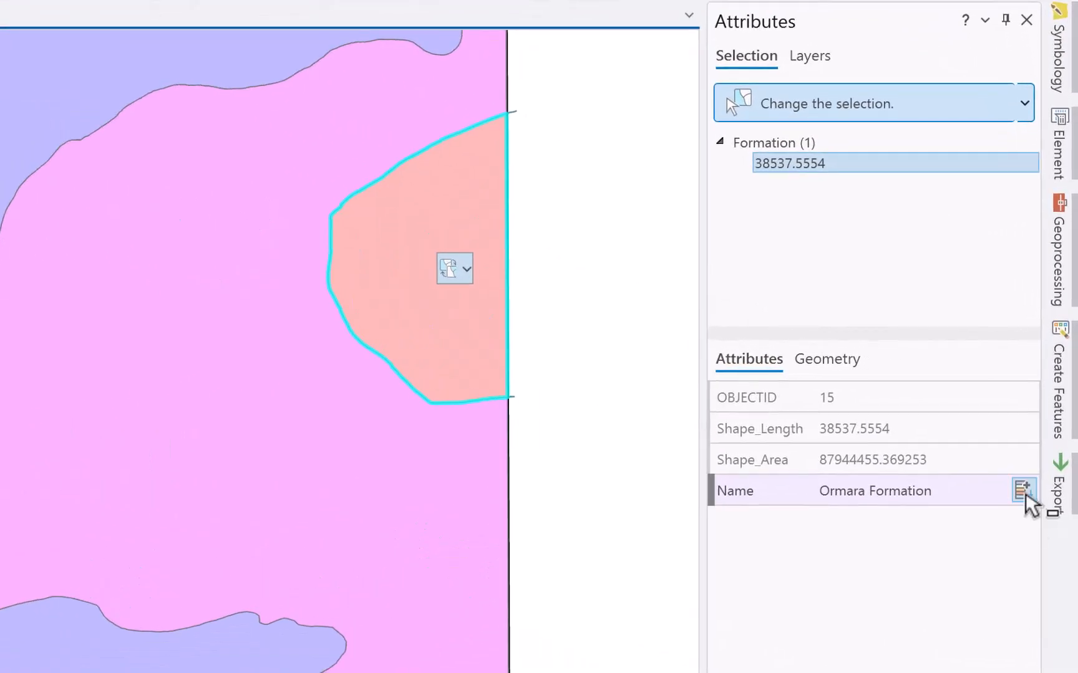
left_click(1038, 461)
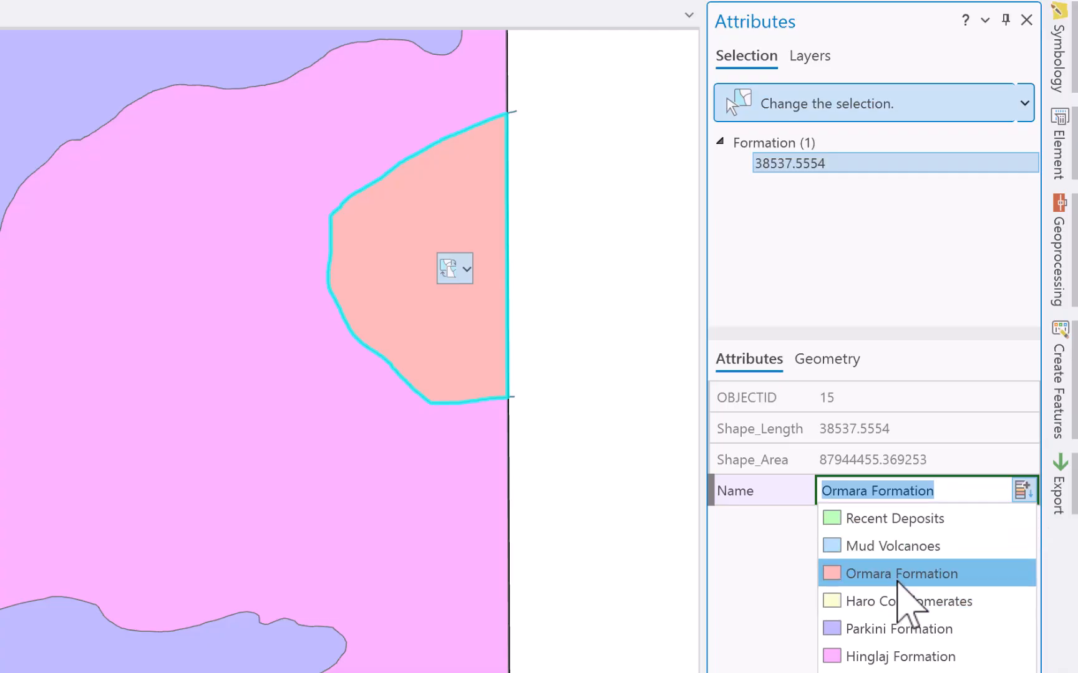
left_click(898, 602)
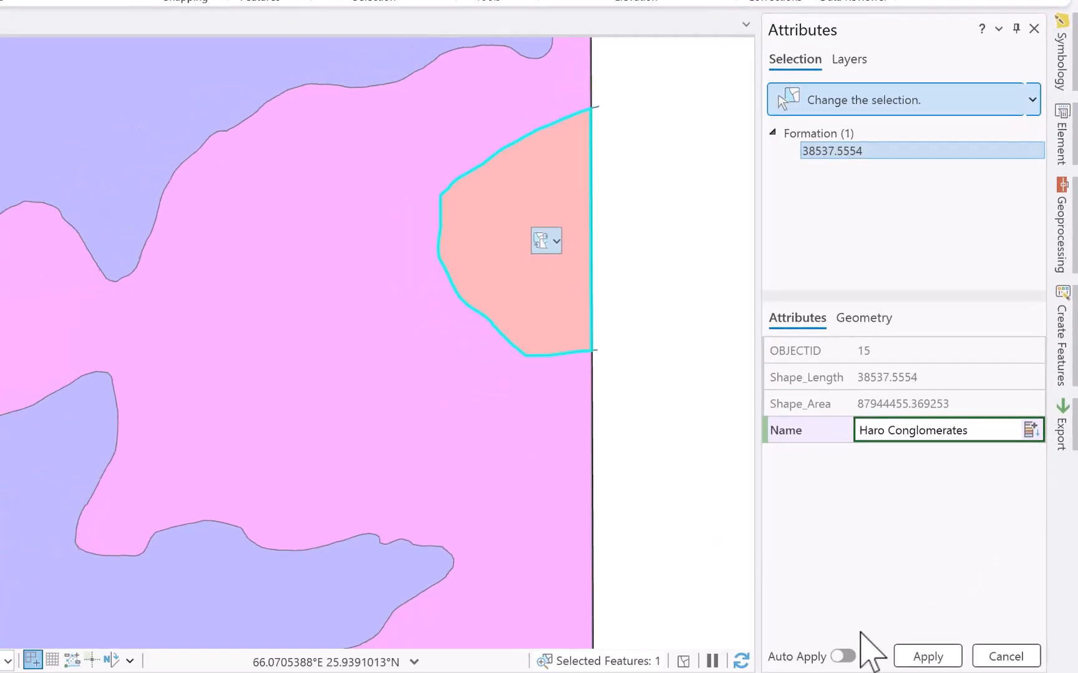
left_click(922, 655)
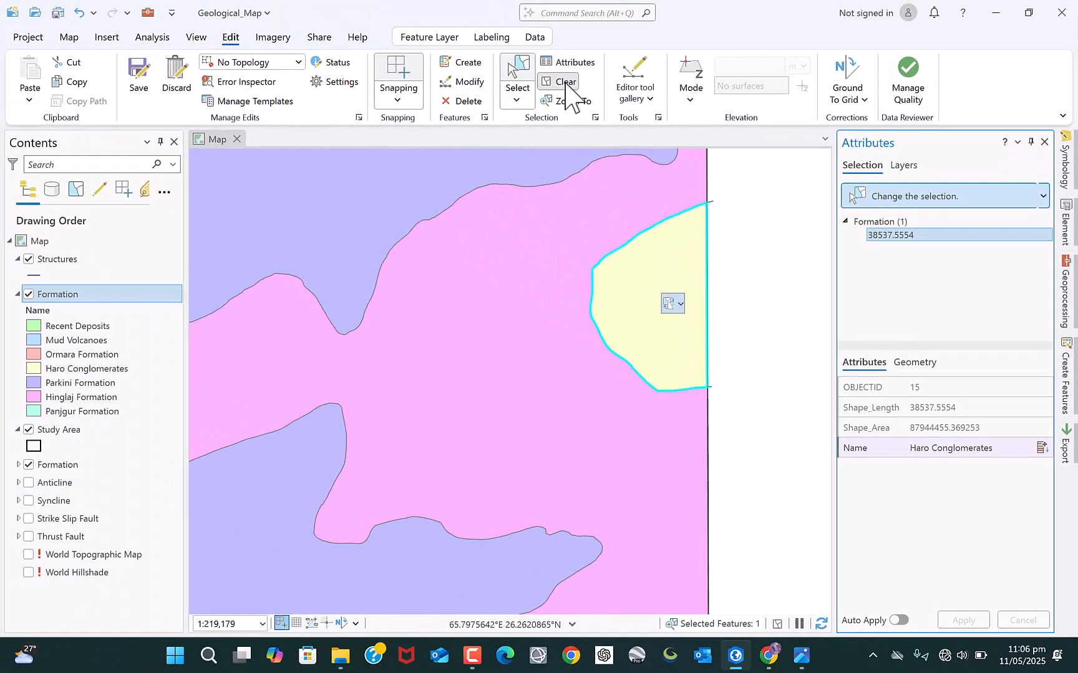
left_click(565, 81)
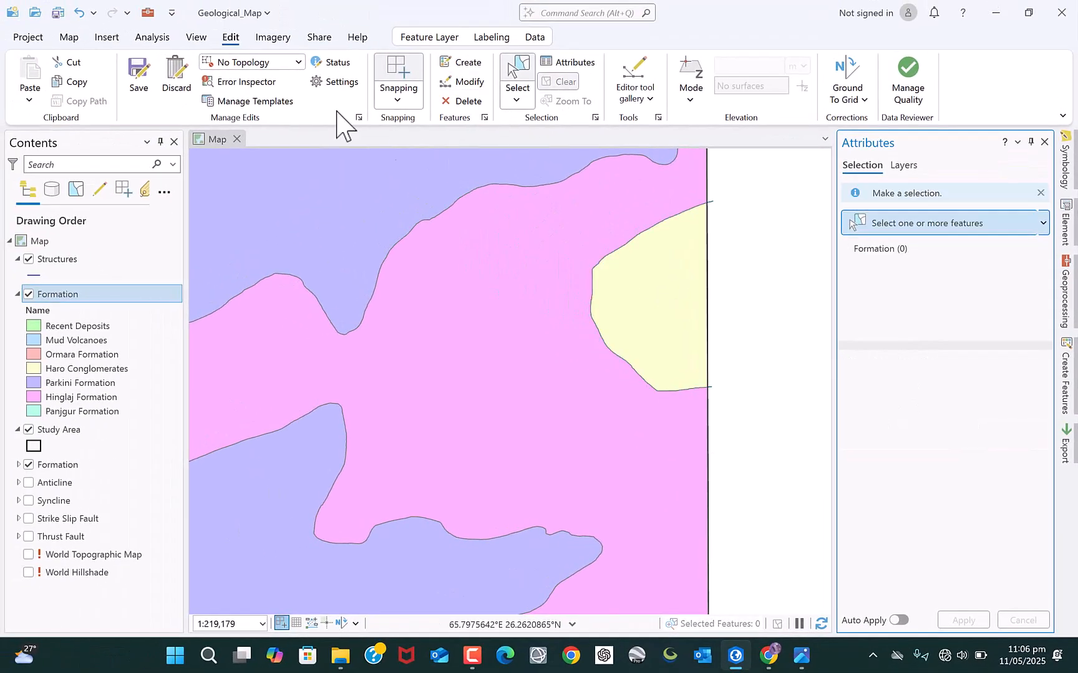
Save all feature edits and the Geological_Map project.
left_click(141, 78)
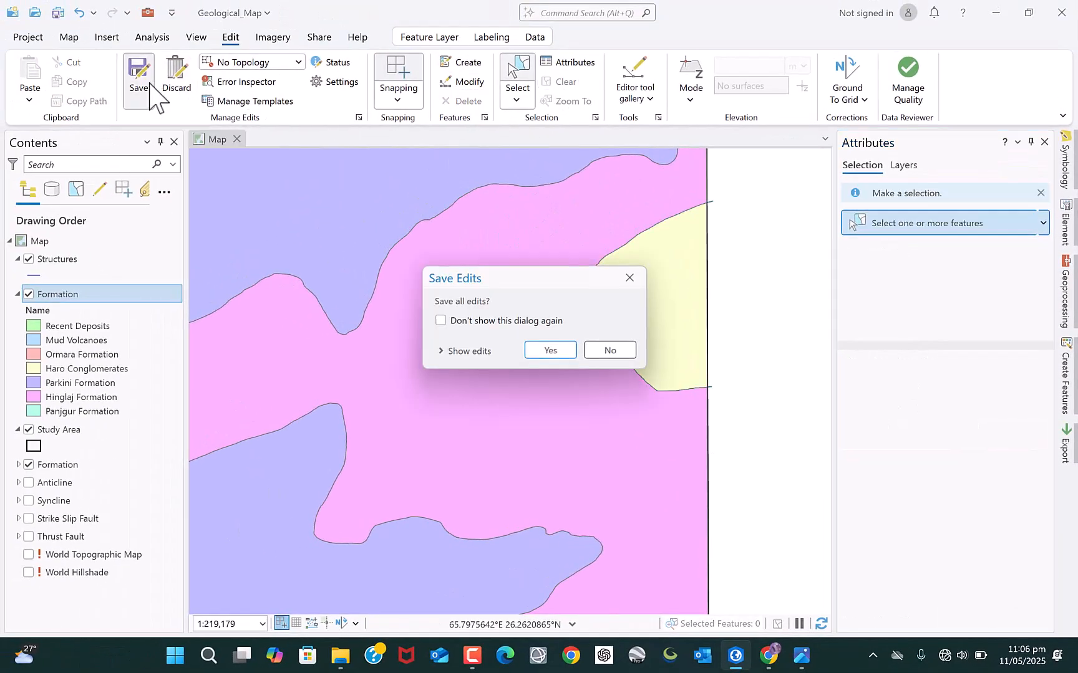
left_click(538, 353)
scroll(670, 362, "down", 4)
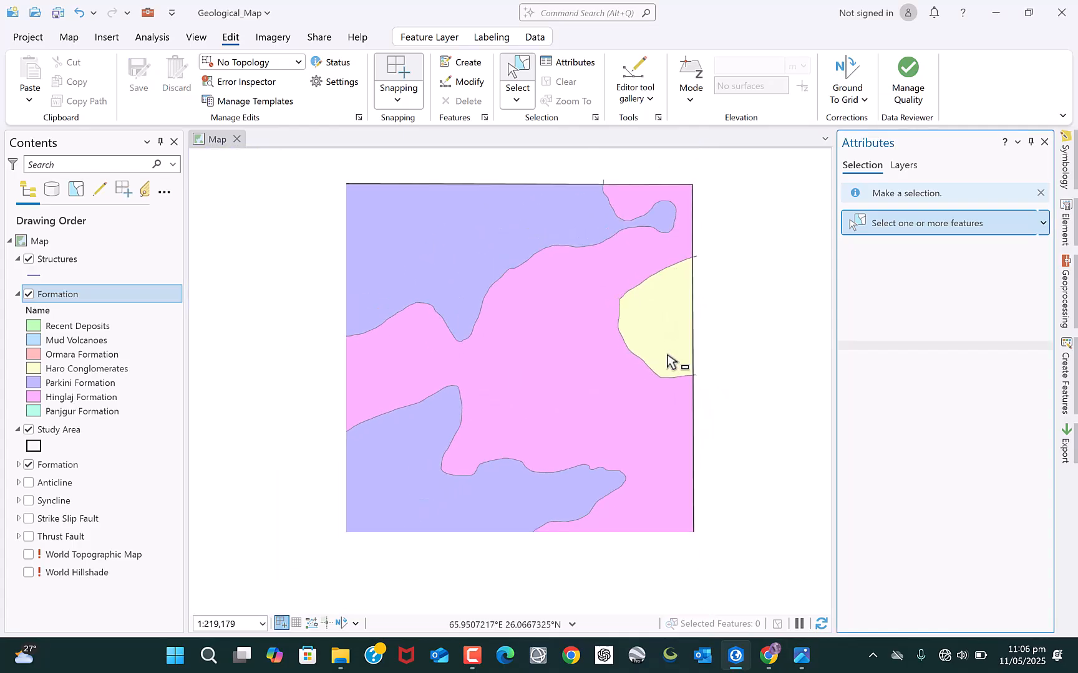
scroll(686, 328, "down", 2)
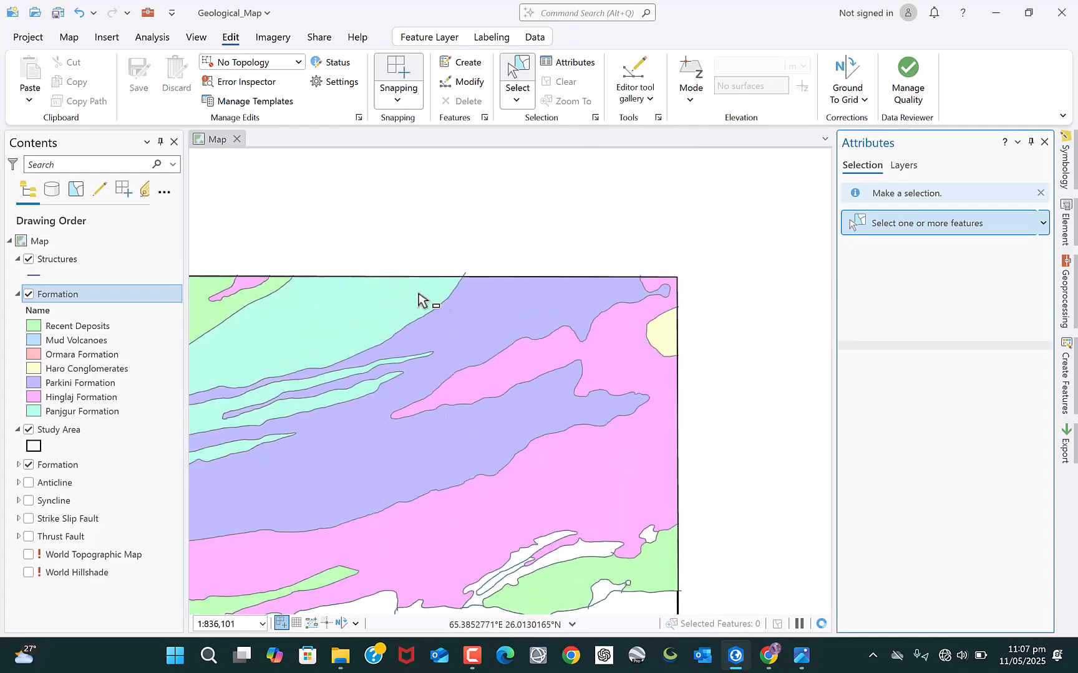
left_click(58, 13)
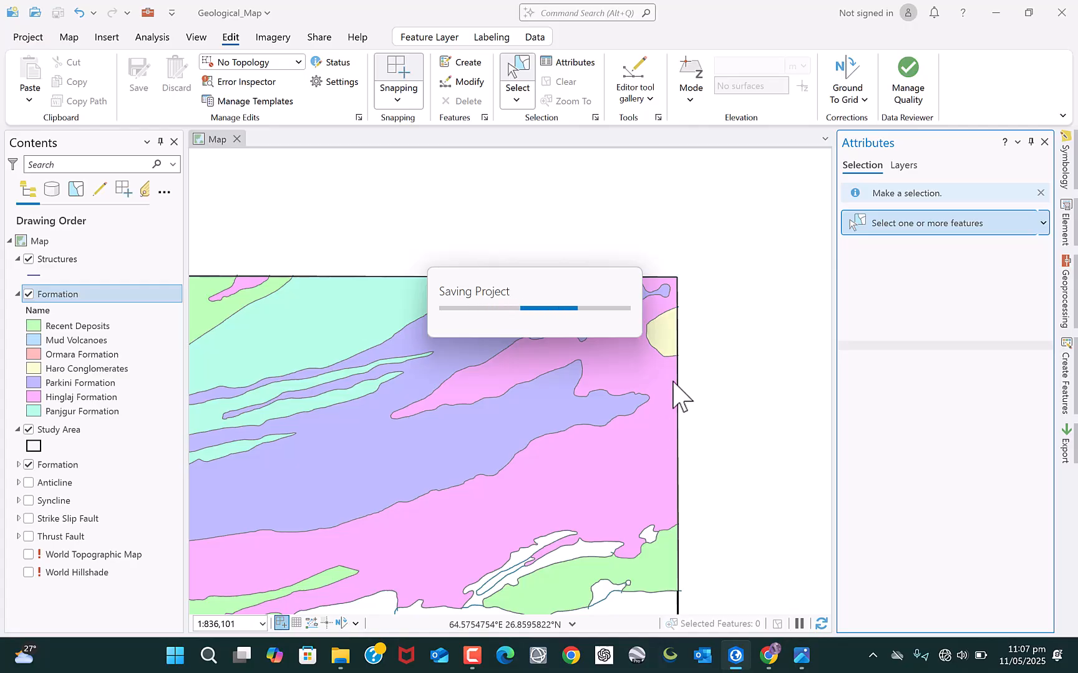
Examine the whole study area, comparing the unfilled coastal body and narrow southeastern strips with the reference map.
scroll(679, 293, "down", 2)
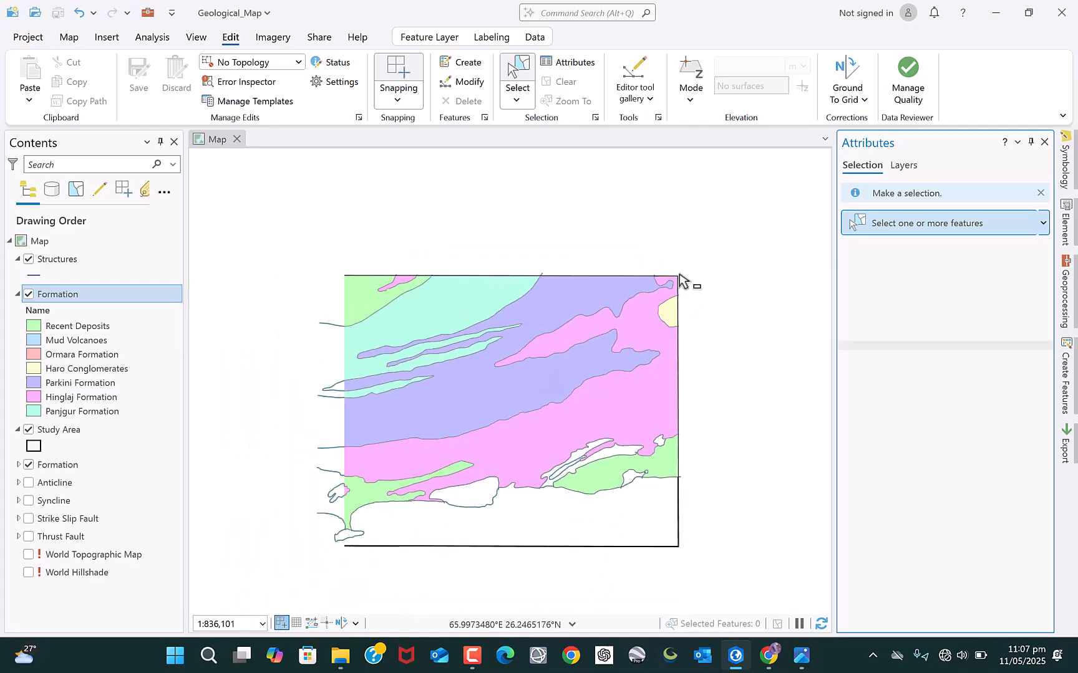
scroll(409, 548, "up", 2)
scroll(476, 517, "down", 2)
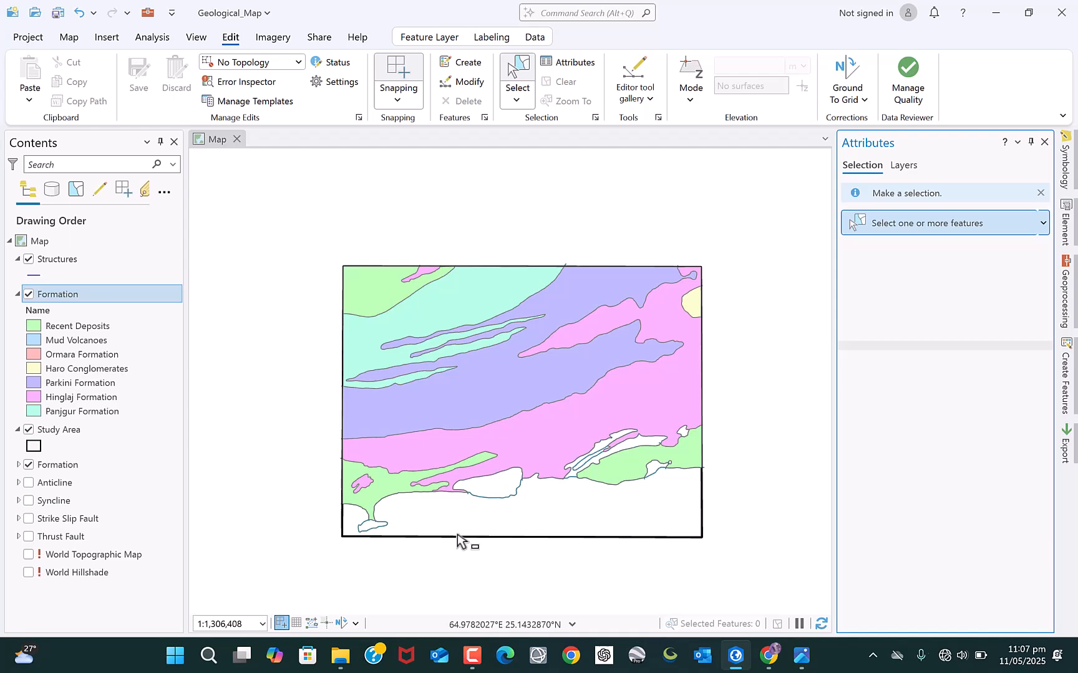
scroll(448, 542, "up", 1)
scroll(450, 540, "down", 1)
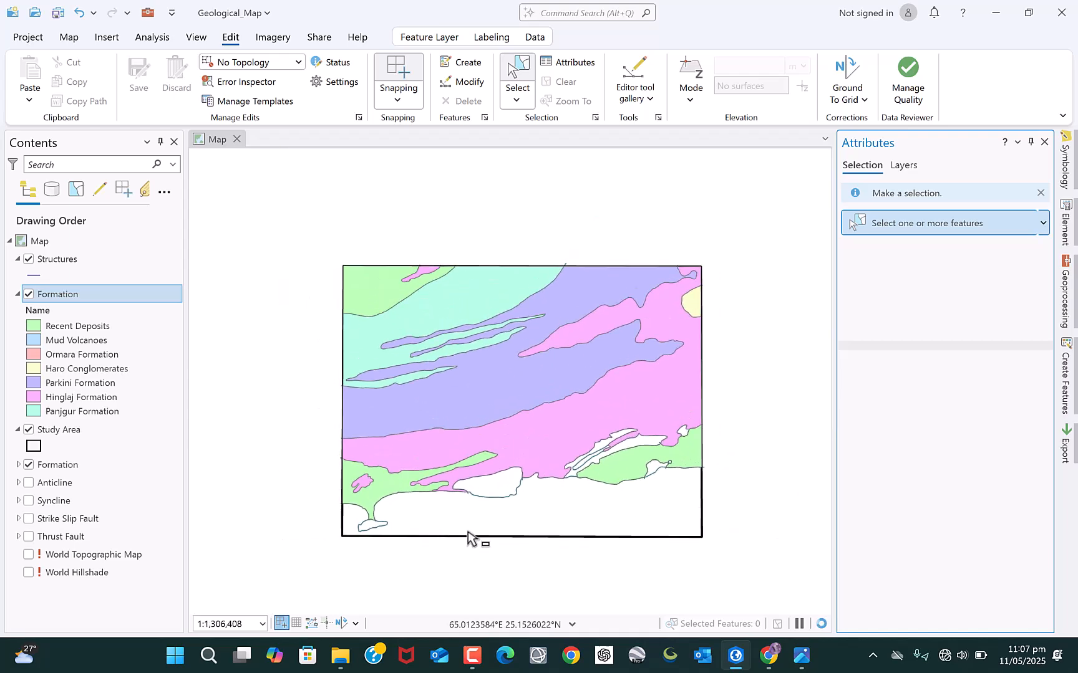
left_click(761, 669)
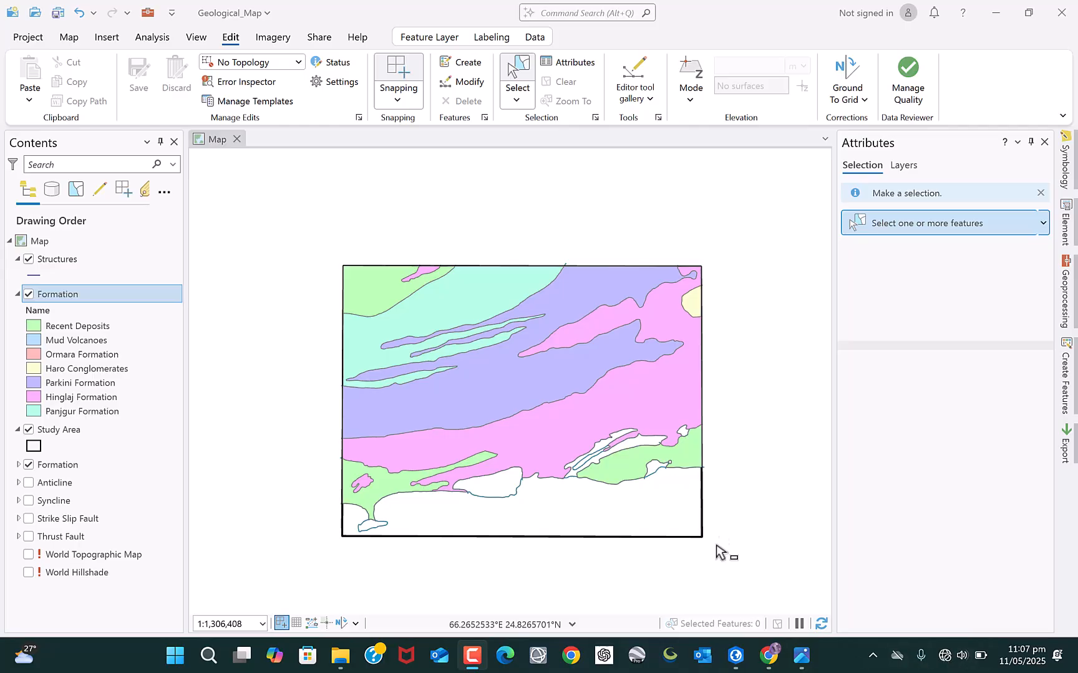
scroll(424, 523, "up", 3)
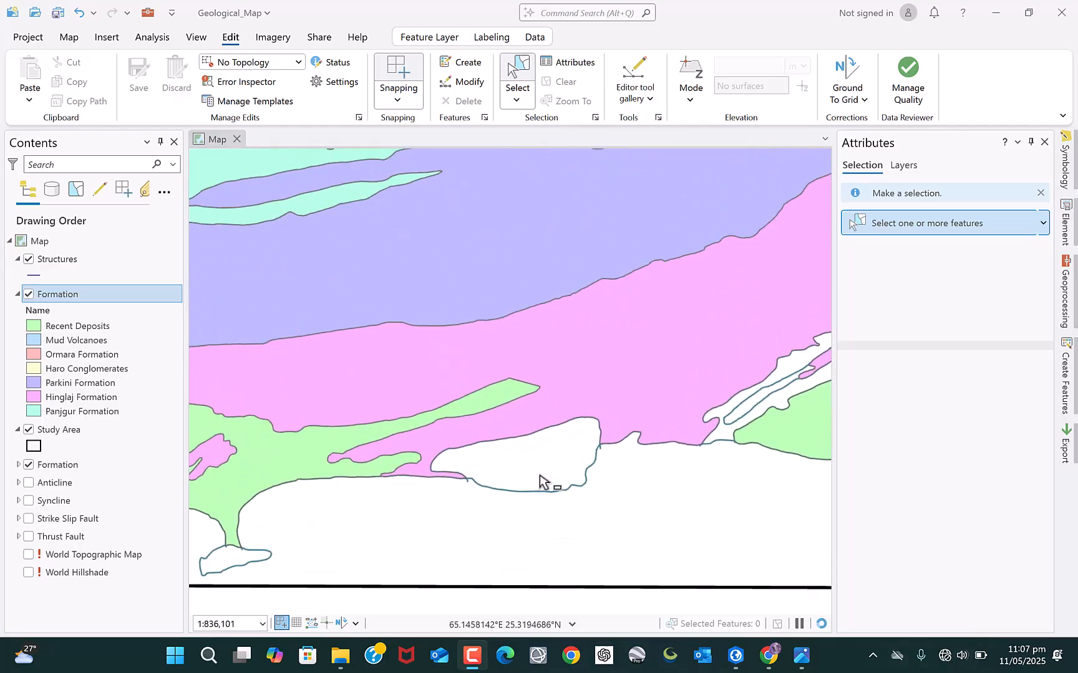
scroll(474, 466, "down", 2)
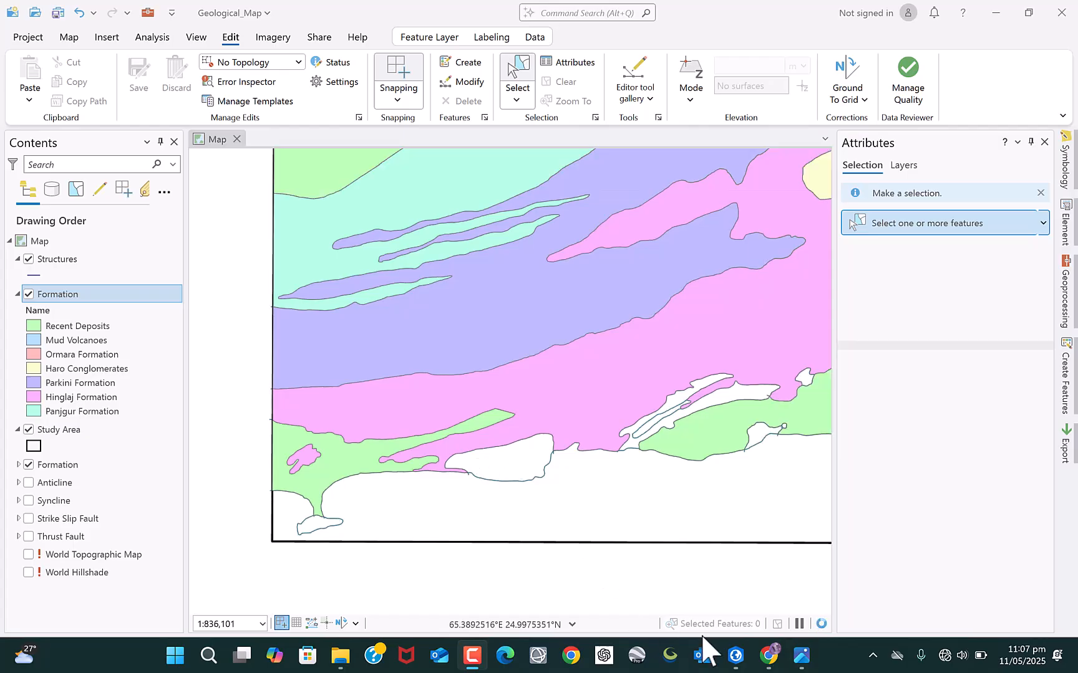
mouse_move(798, 650)
mouse_move(804, 584)
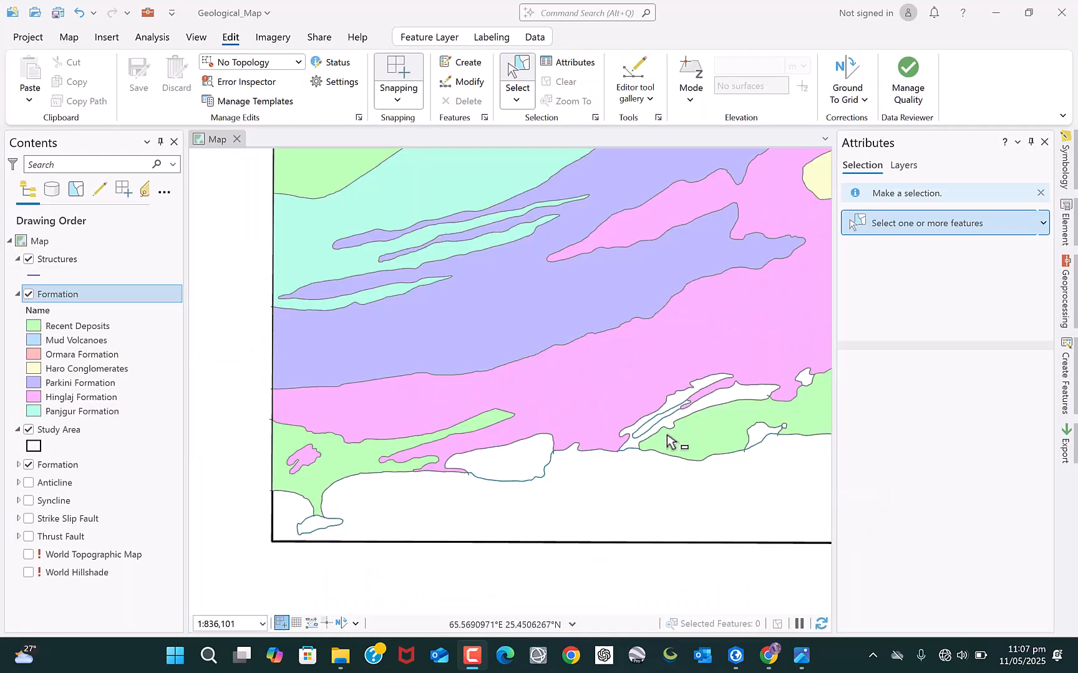
scroll(661, 435, "up", 4)
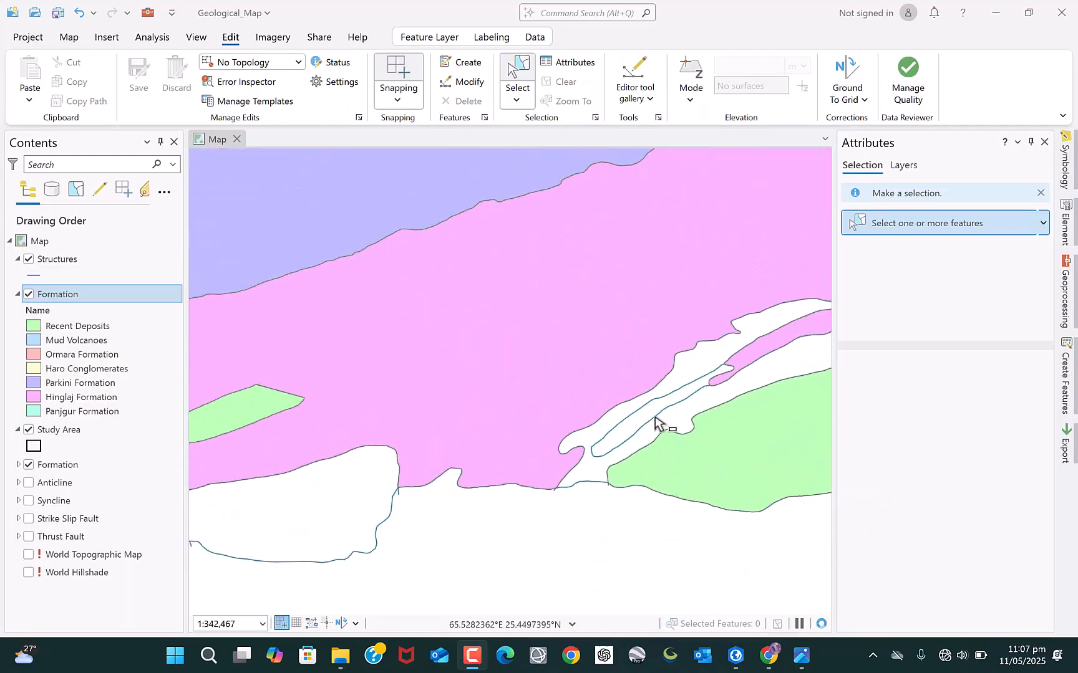
scroll(565, 437, "down", 2)
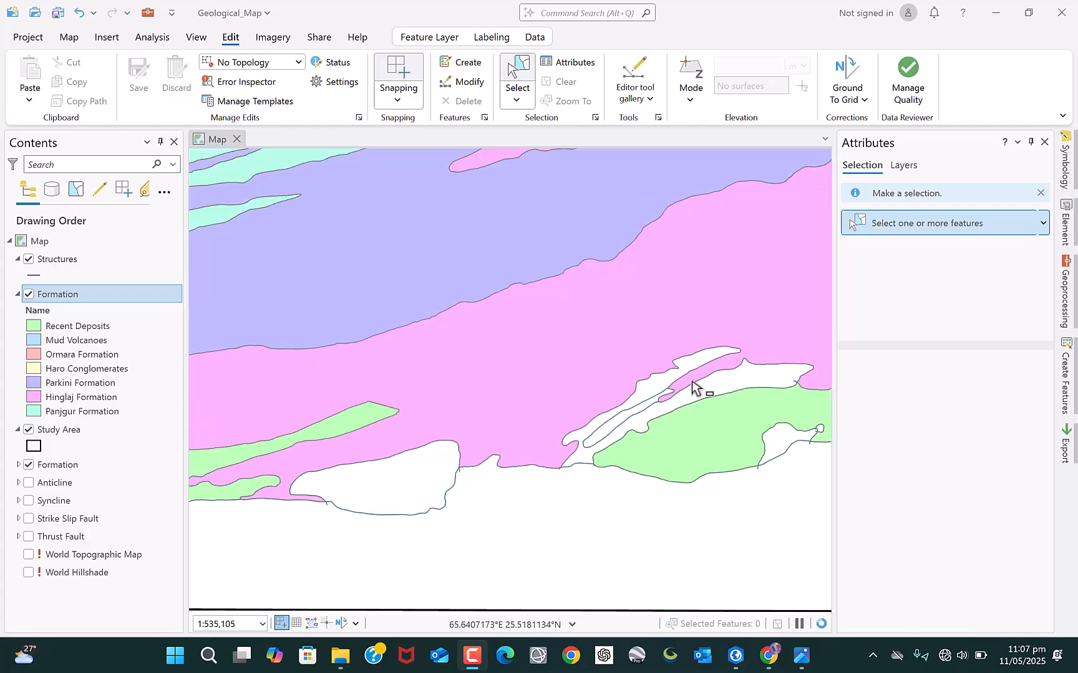
scroll(640, 393, "up", 2)
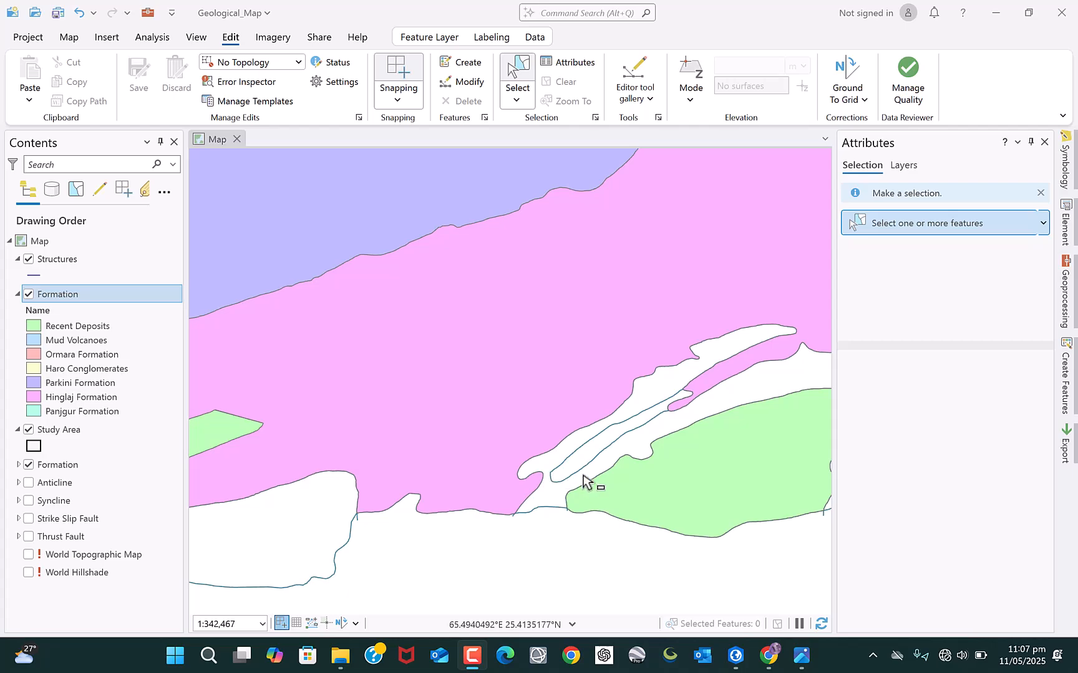
Start an Ormara Formation polygon on the narrow northern strip, tracing around its eastern tip and along its southern edge to the southwestern Hinglaj Formation vertex.
left_click(1071, 399)
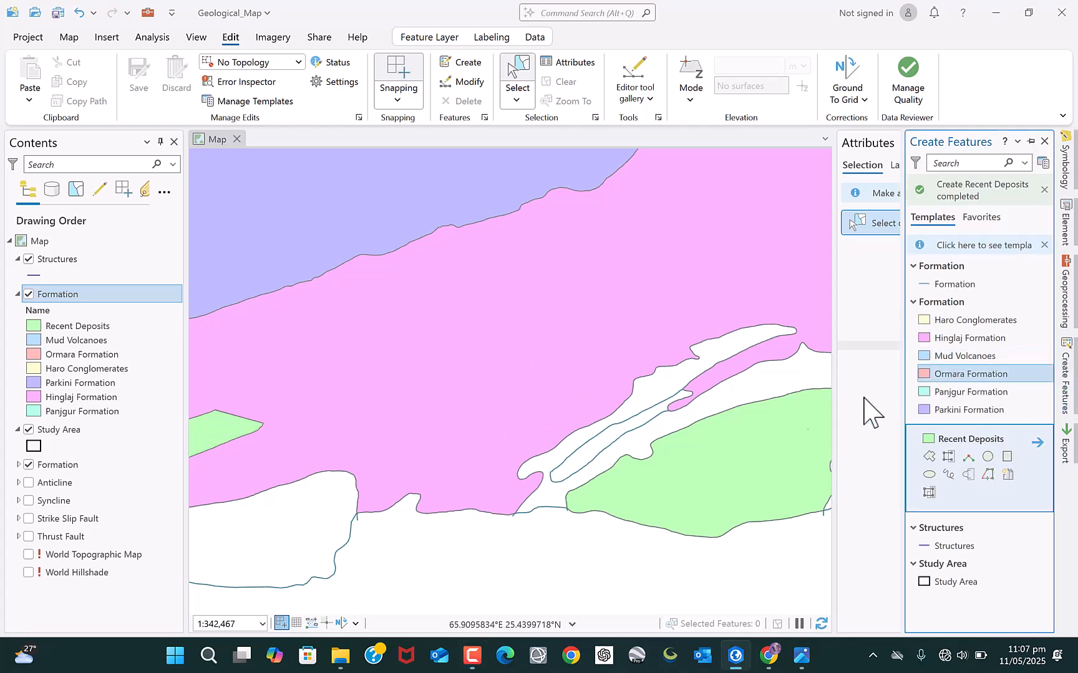
left_click(633, 379)
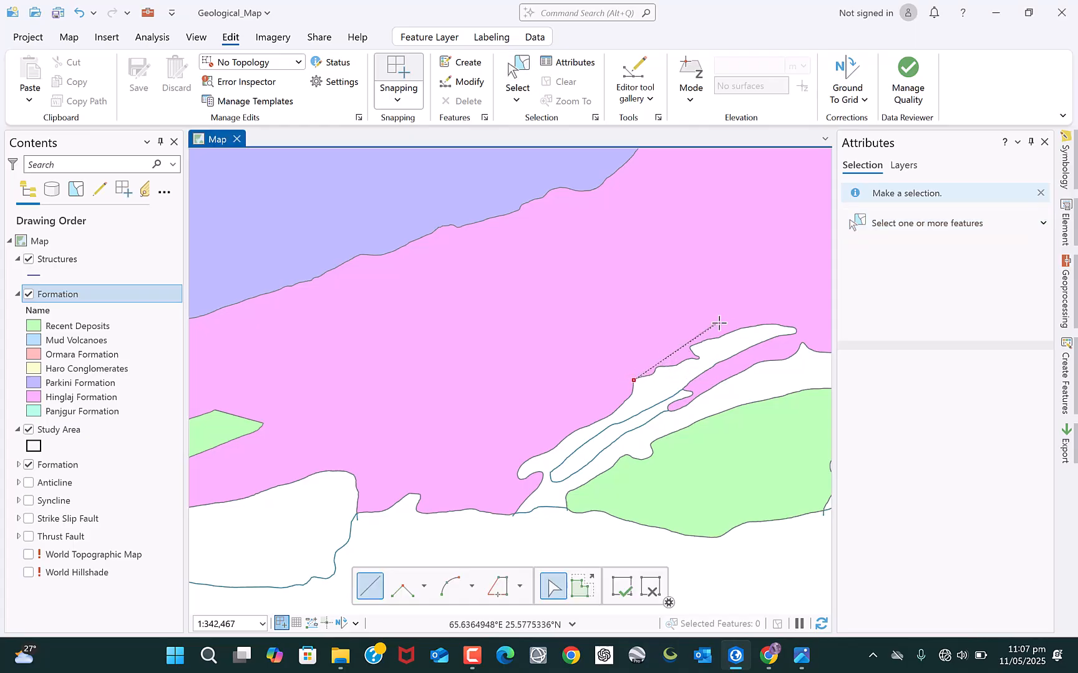
left_click(499, 587)
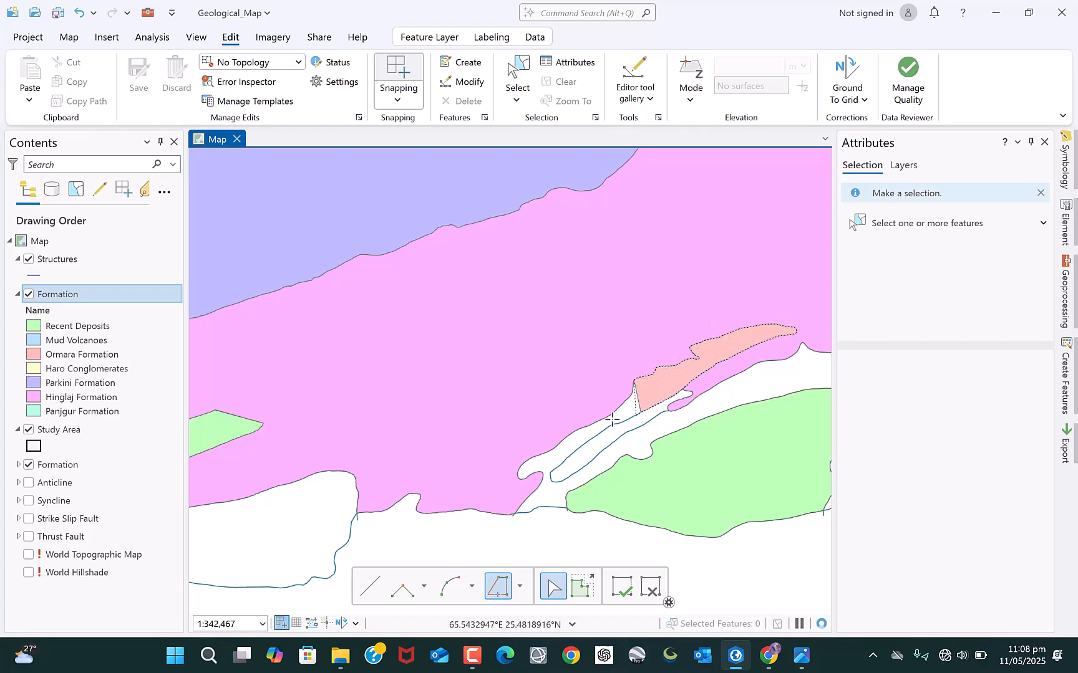
left_click(543, 477)
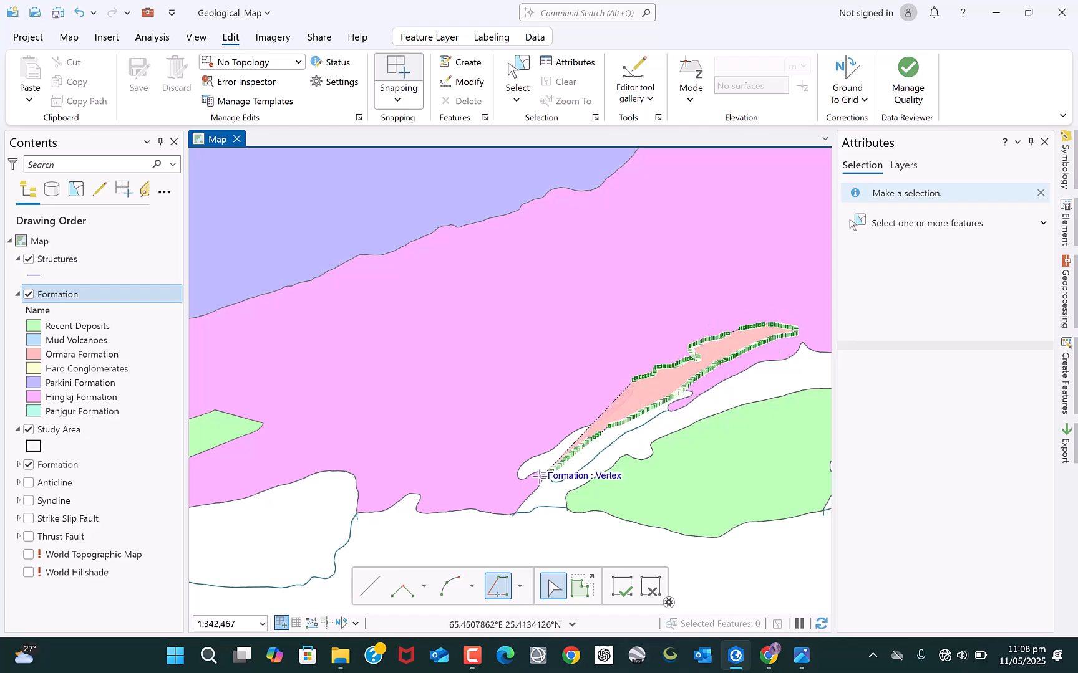
scroll(540, 478, "up", 5)
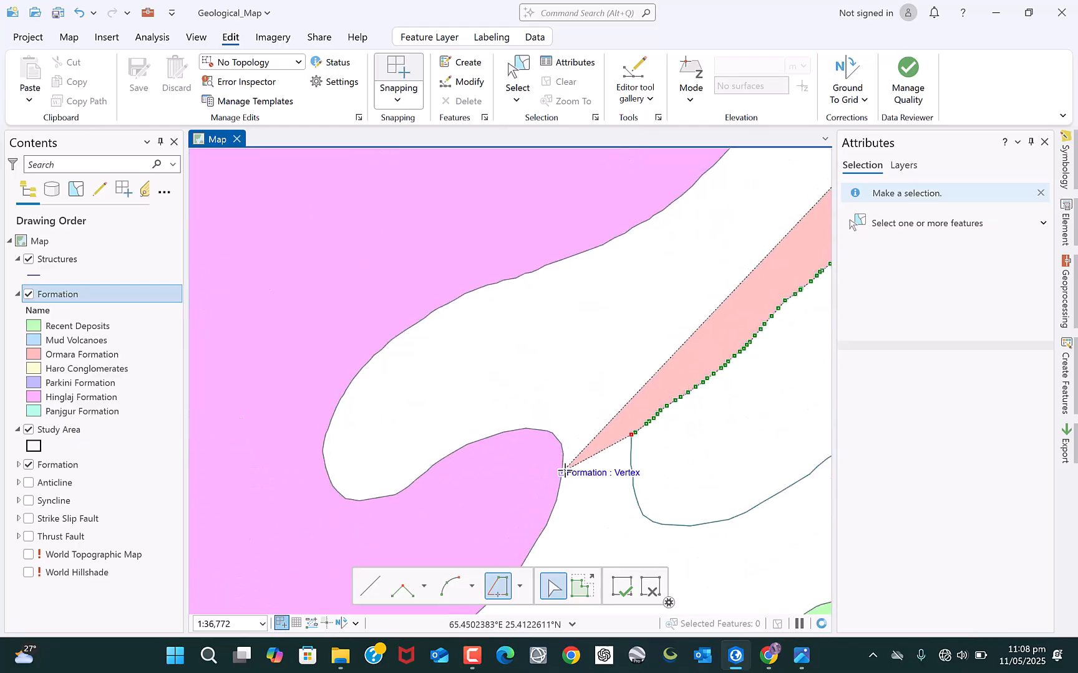
left_click(563, 467)
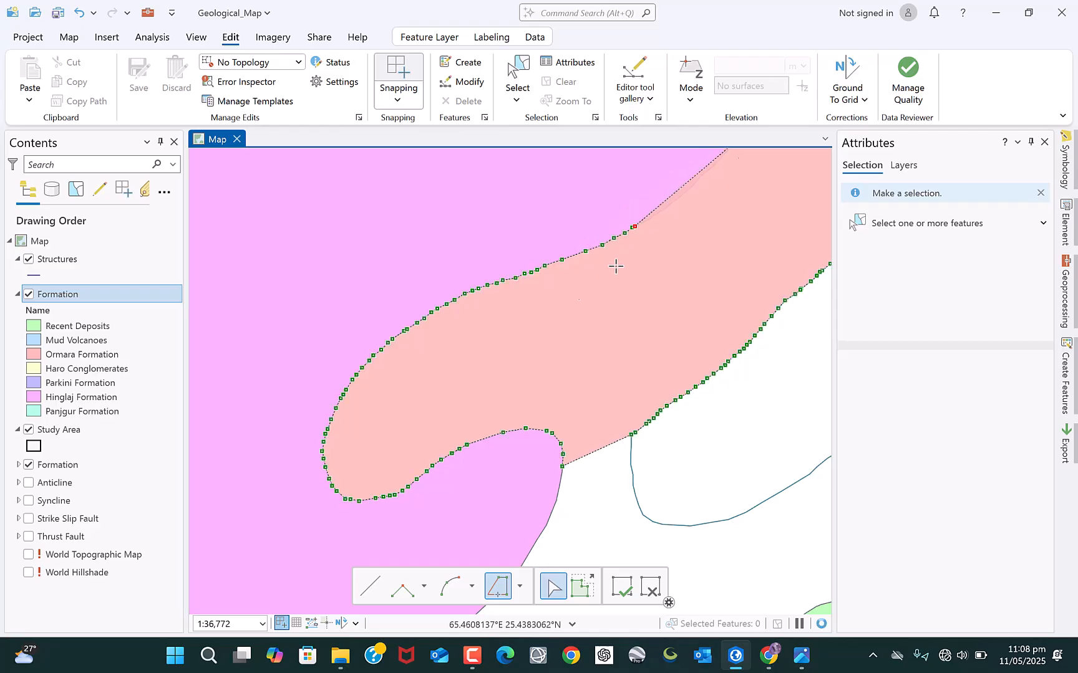
Trace around the strip's western end and northeast along the Hinglaj Formation contact to the starting point, finish the Ormara Formation polygon and clear the selection.
scroll(642, 255, "down", 3)
scroll(577, 335, "up", 1)
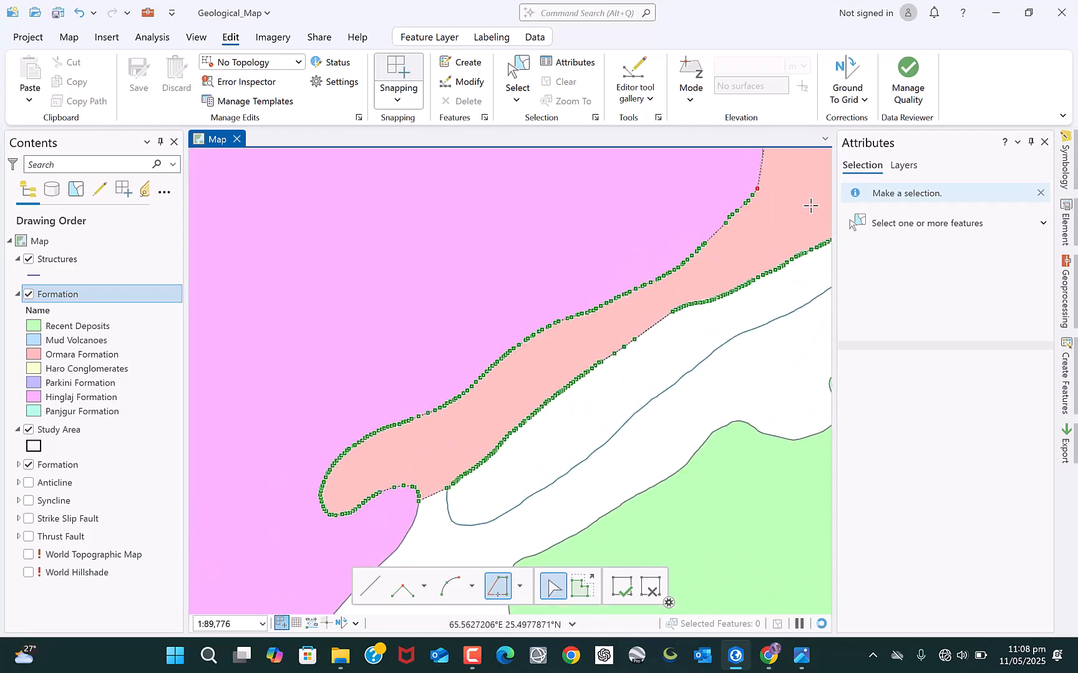
scroll(624, 267, "down", 1)
scroll(624, 266, "up", 2)
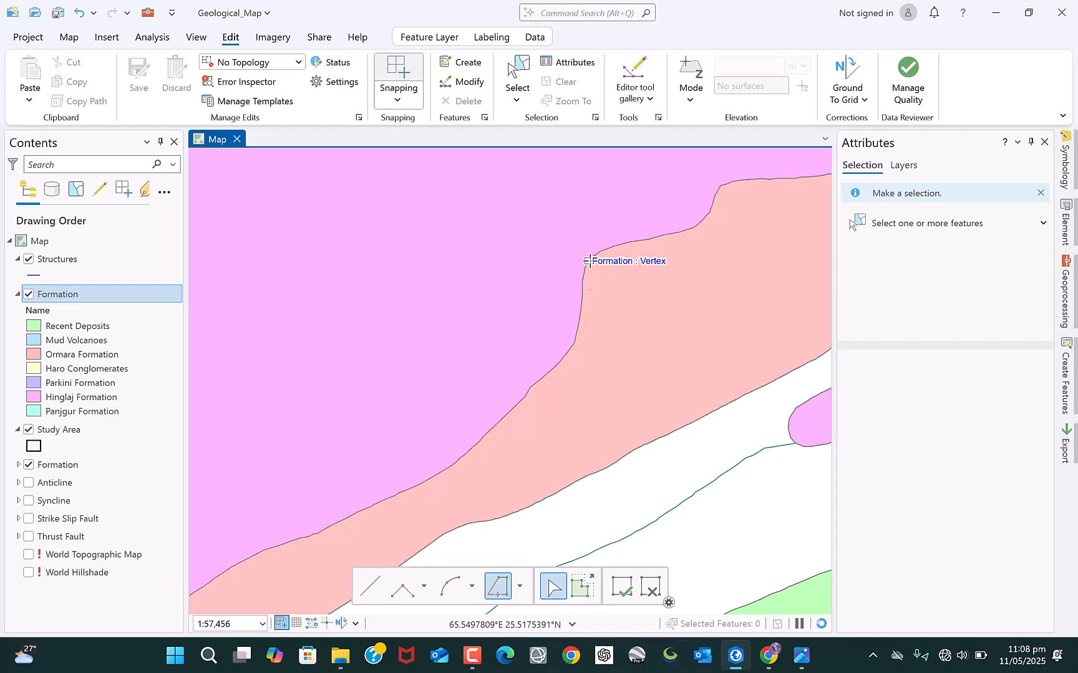
left_click(571, 300)
scroll(565, 300, "down", 2)
scroll(565, 302, "down", 3)
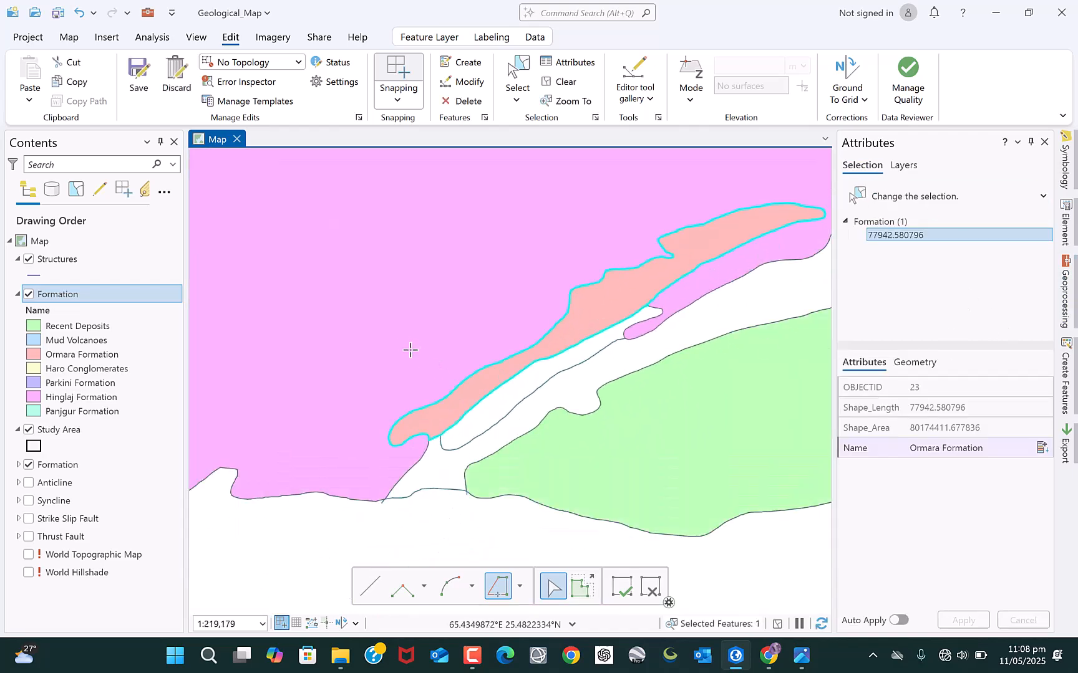
left_click(575, 82)
Trace an Ormara Formation polygon around the large unfilled coastal body at Ras Malan, finish it and clear the selection.
scroll(621, 357, "down", 3)
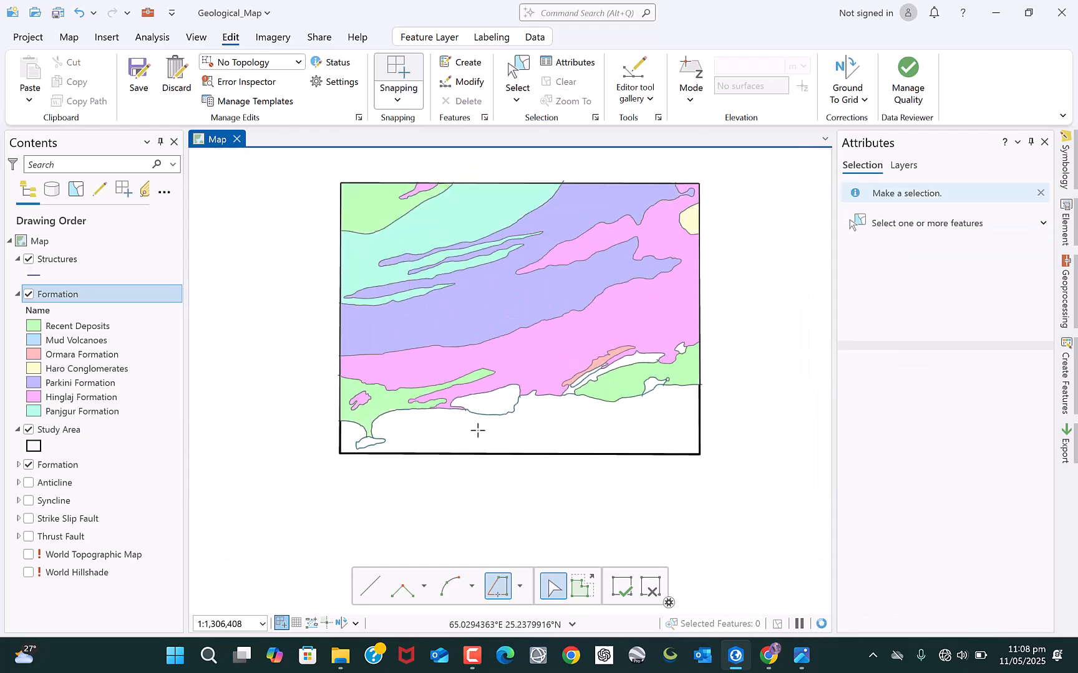
scroll(480, 392, "up", 3)
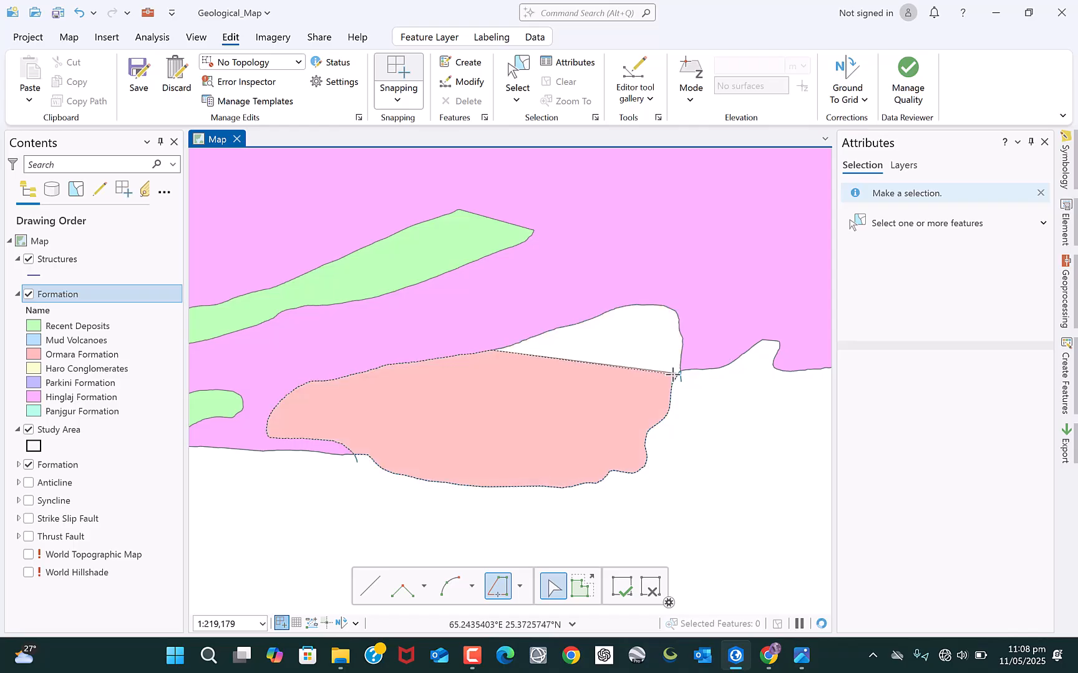
left_click(676, 368)
scroll(680, 369, "up", 2)
scroll(682, 370, "up", 3)
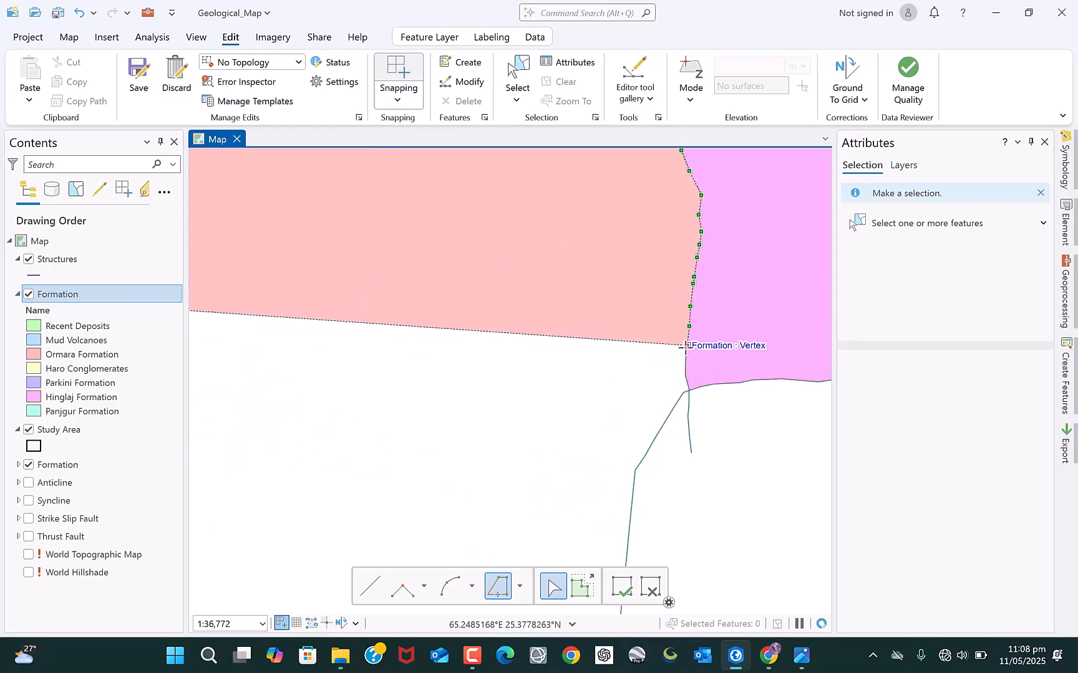
left_click(634, 474)
scroll(594, 311, "down", 2)
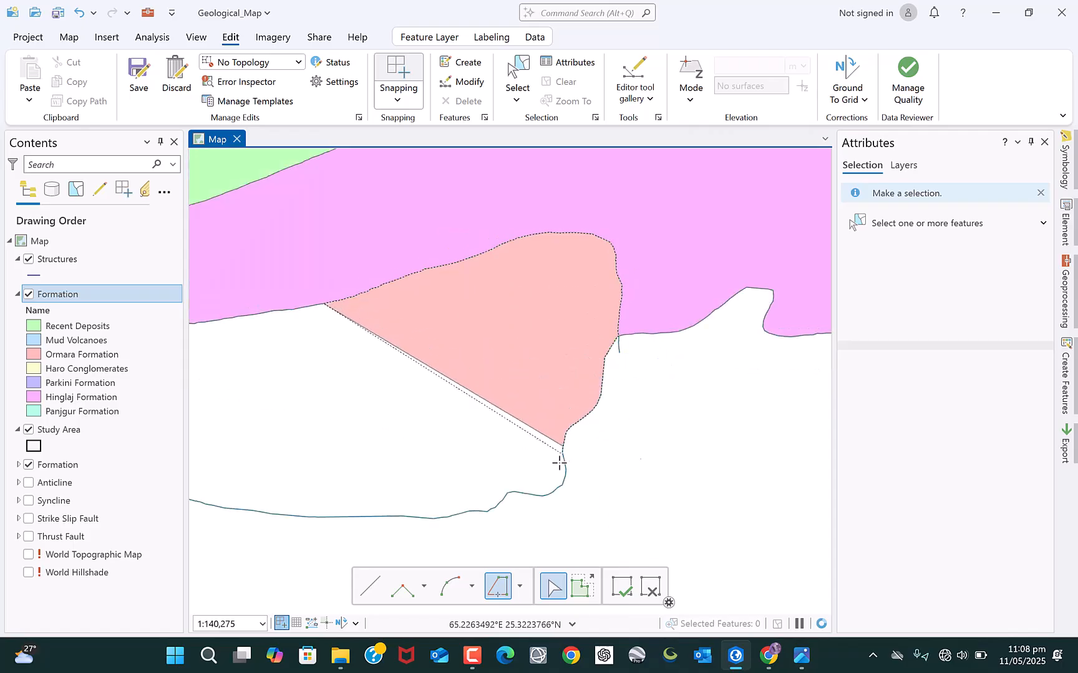
mouse_move(305, 515)
left_mouse_down()
mouse_move(673, 440)
mouse_move(426, 462)
mouse_move(452, 455)
mouse_move(665, 485)
left_mouse_up()
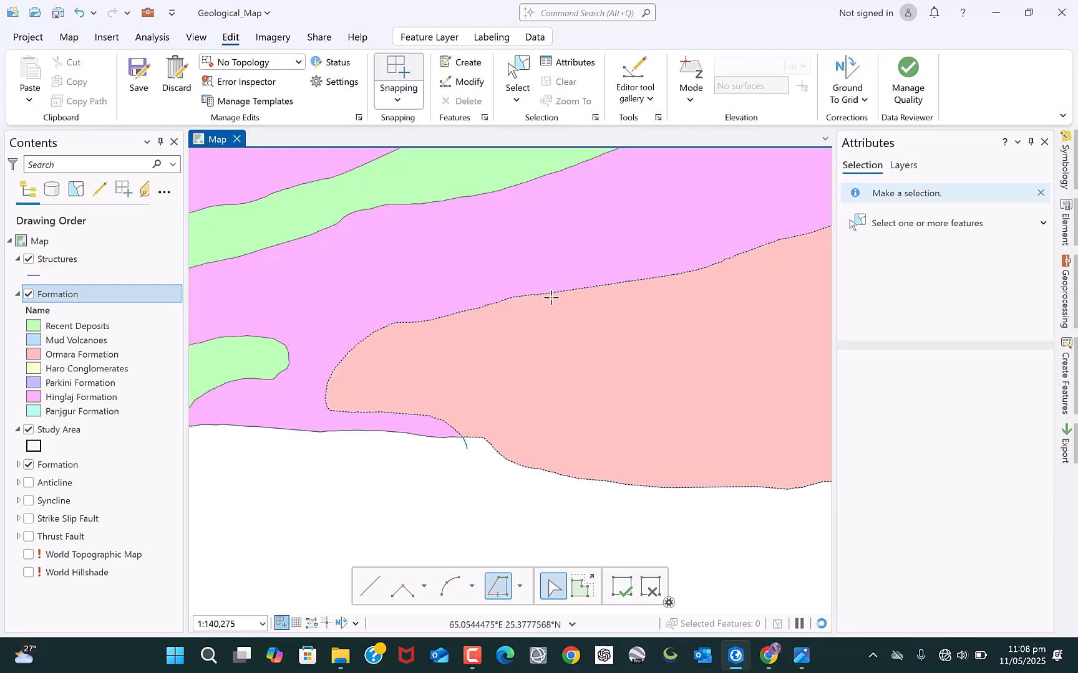
double_click(617, 283)
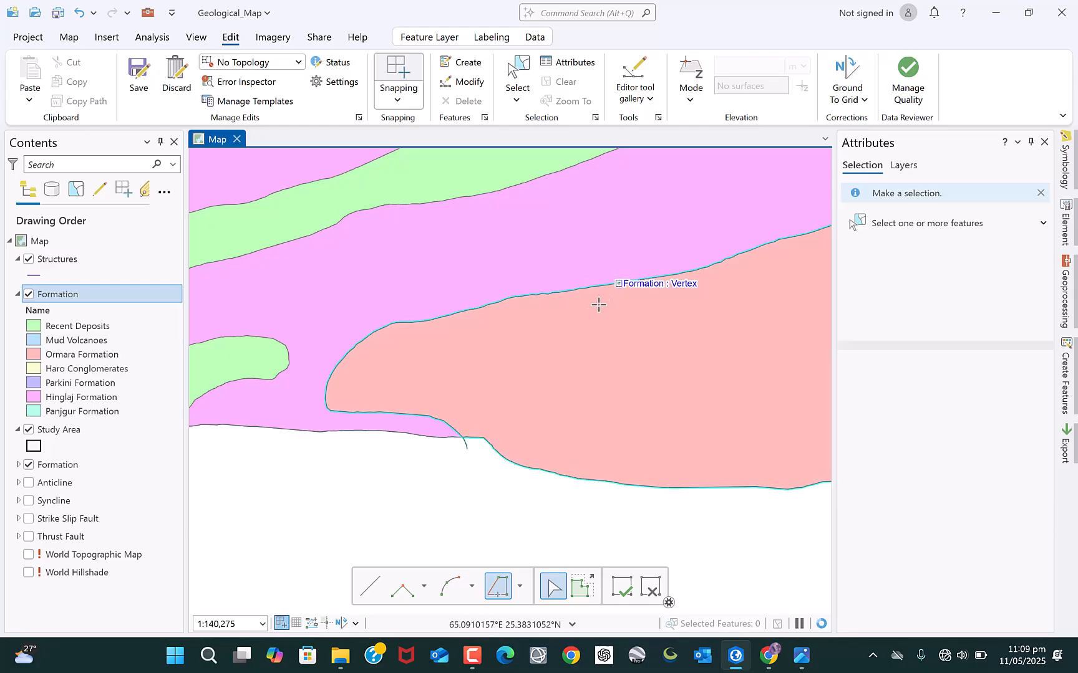
left_click(574, 83)
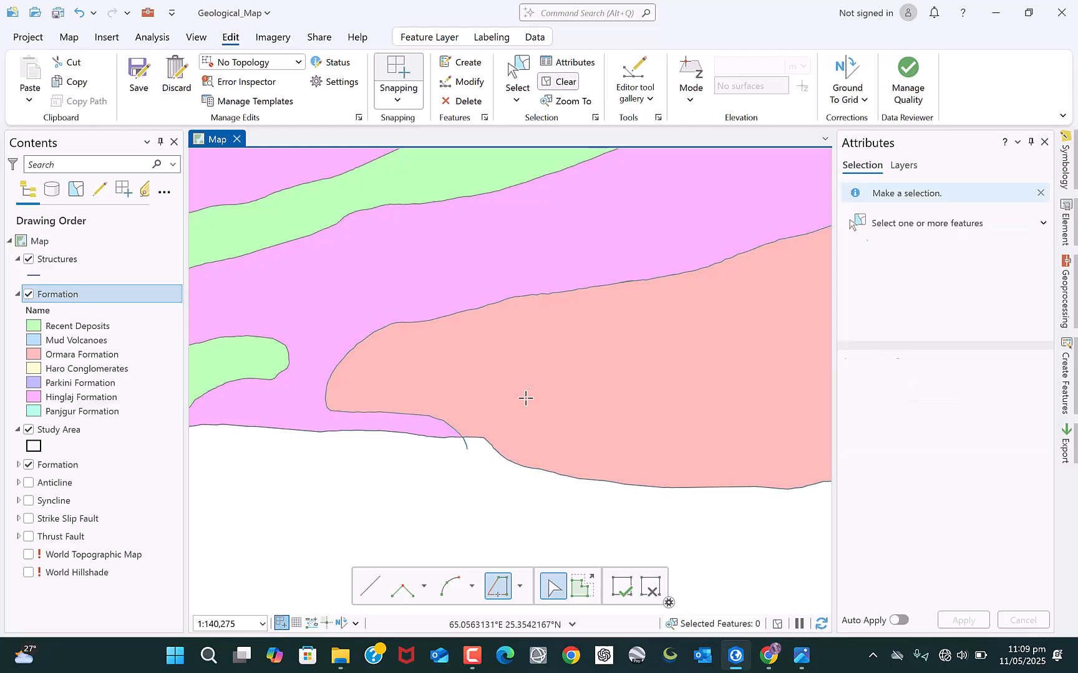
Trace and finish an Ormara Formation polygon around the small unfilled body at the study area's southwestern coast.
scroll(457, 416, "down", 5)
scroll(356, 458, "down", 2)
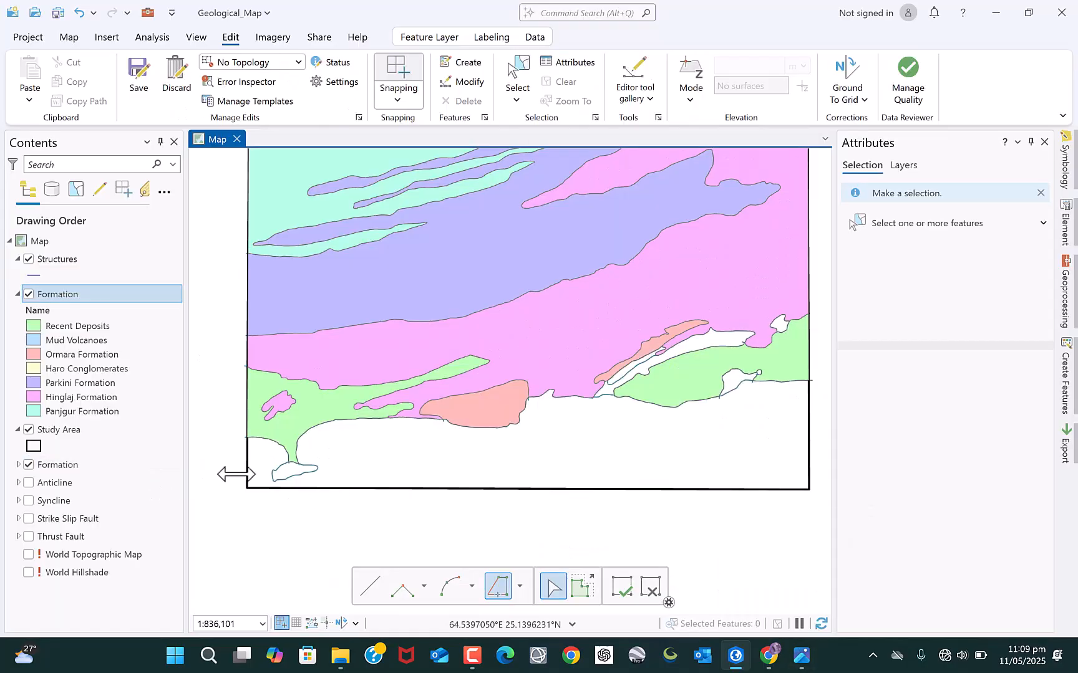
scroll(256, 485, "up", 8)
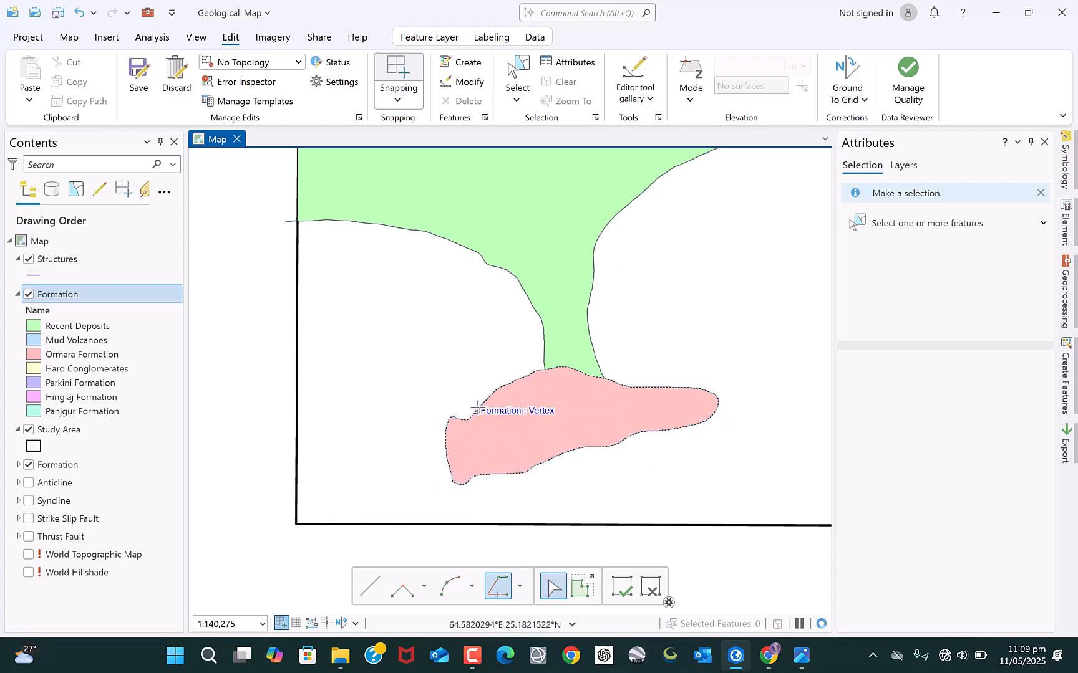
double_click(462, 444)
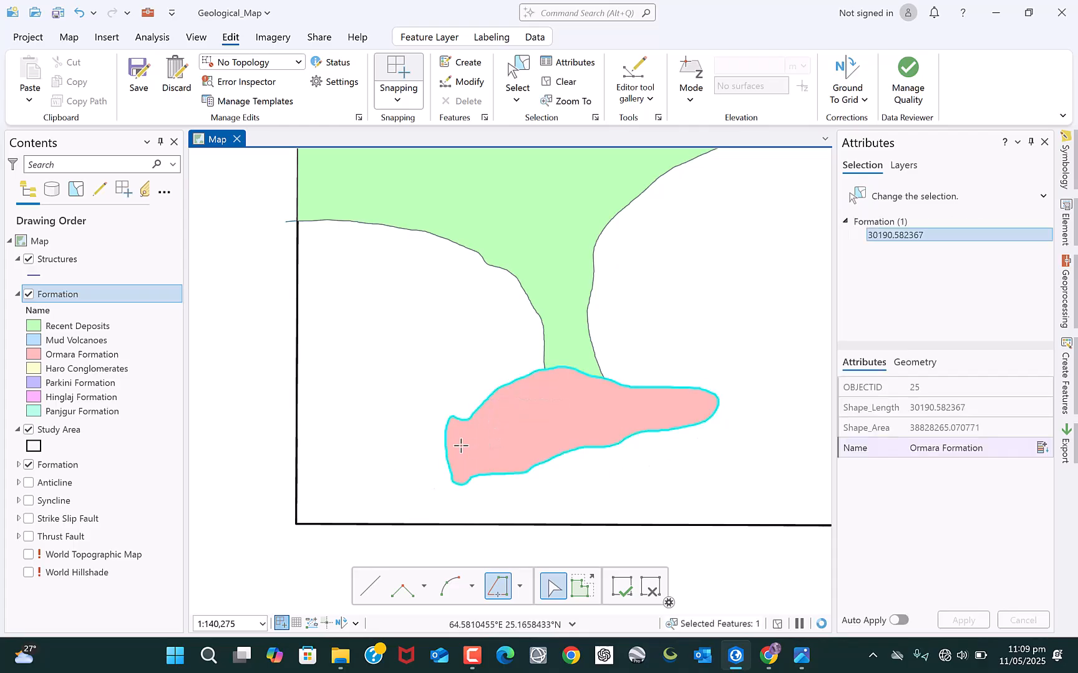
Check the southeastern strips against the reference map and change the northern strip polygon's Name to Mud Volcanoes.
scroll(454, 444, "down", 4)
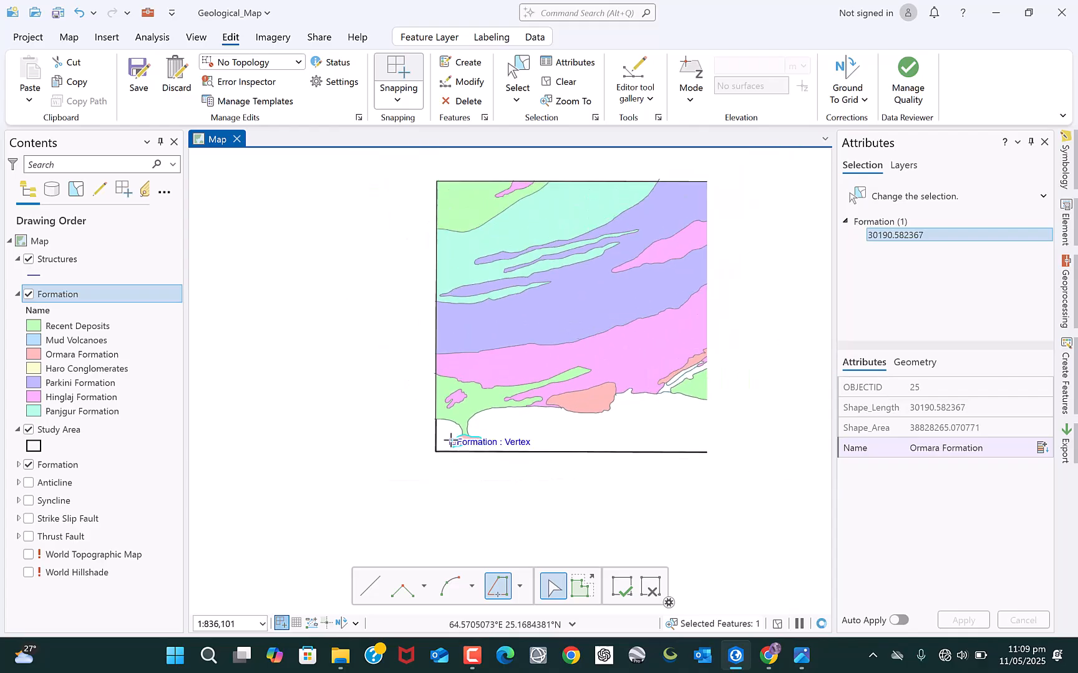
scroll(657, 392, "up", 4)
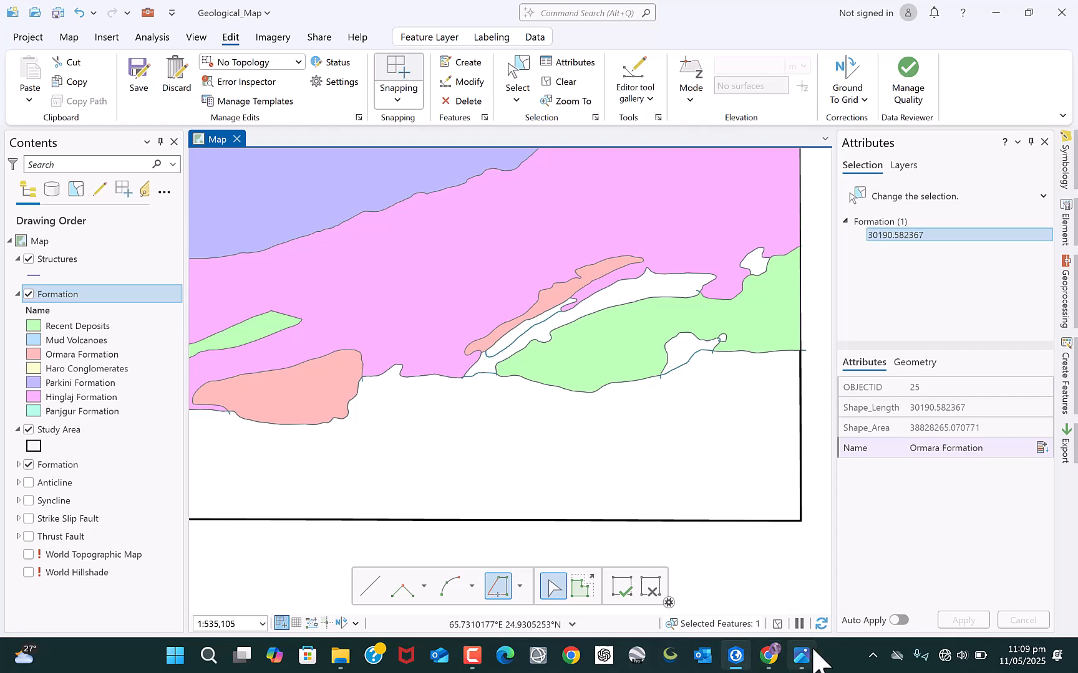
left_click(814, 614)
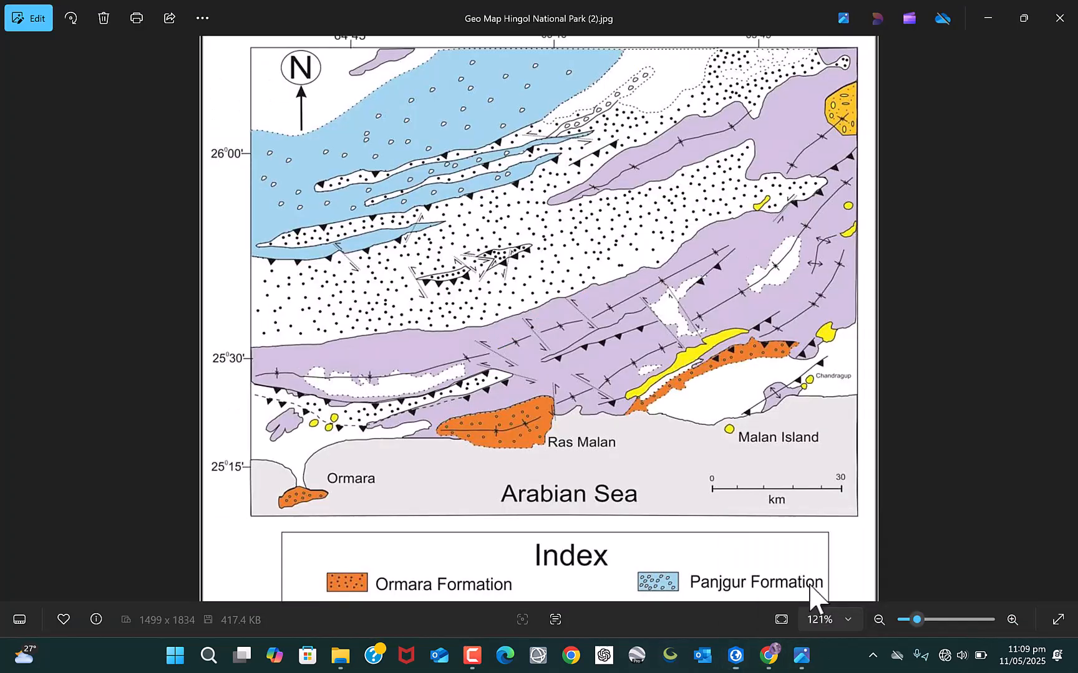
left_click(987, 18)
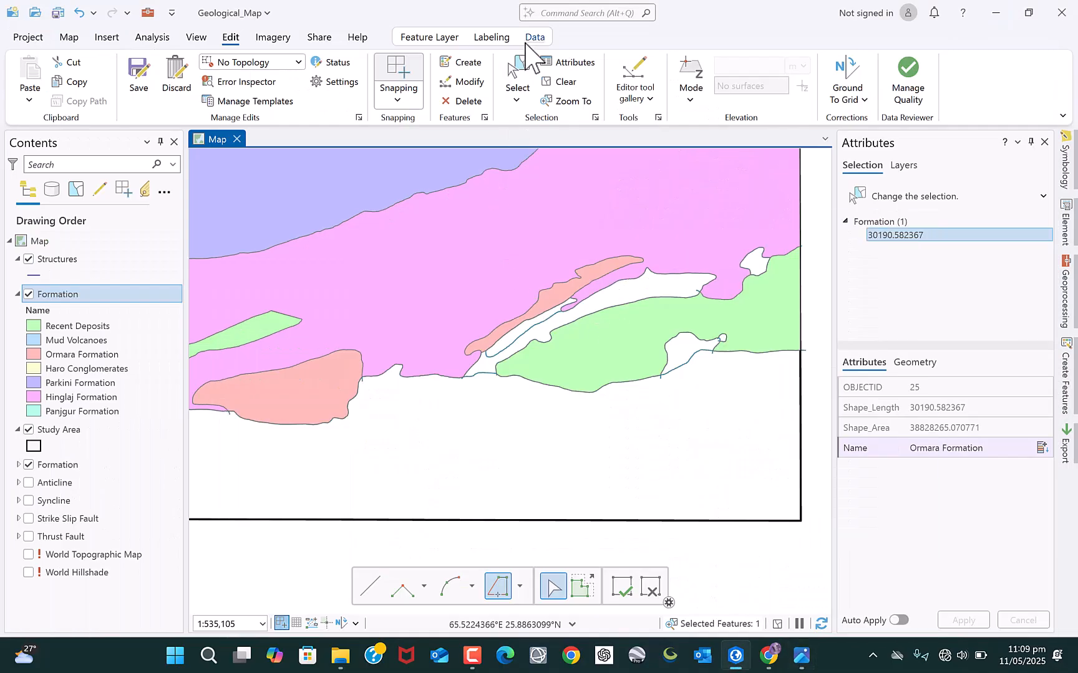
left_click(517, 73)
left_click(556, 299)
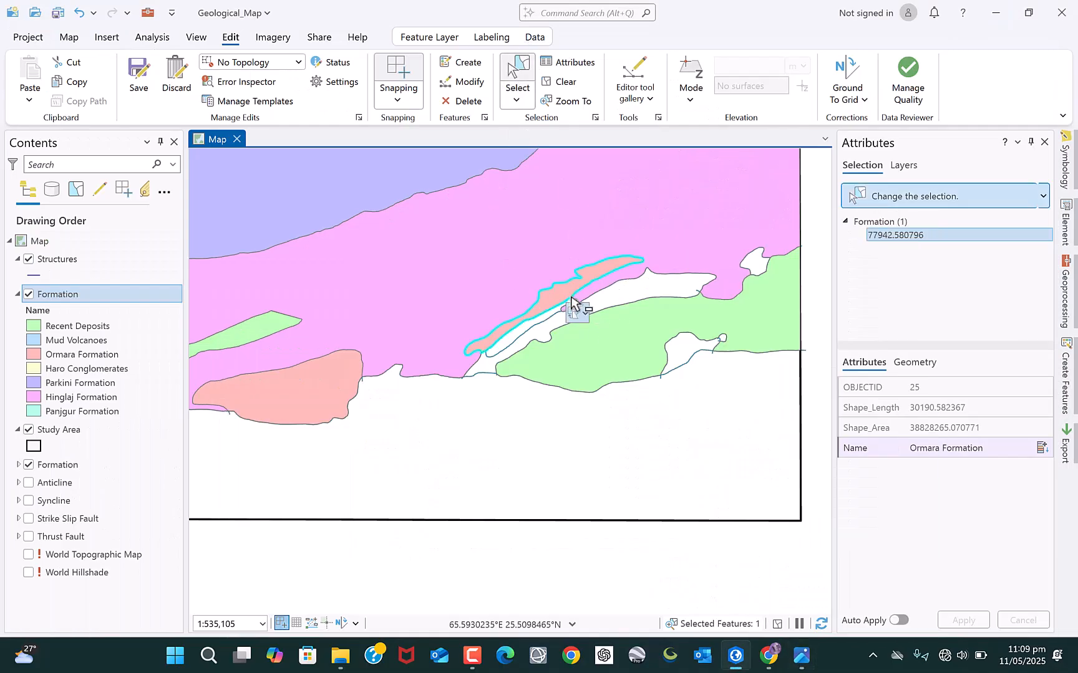
left_click(1022, 448)
left_click(1040, 448)
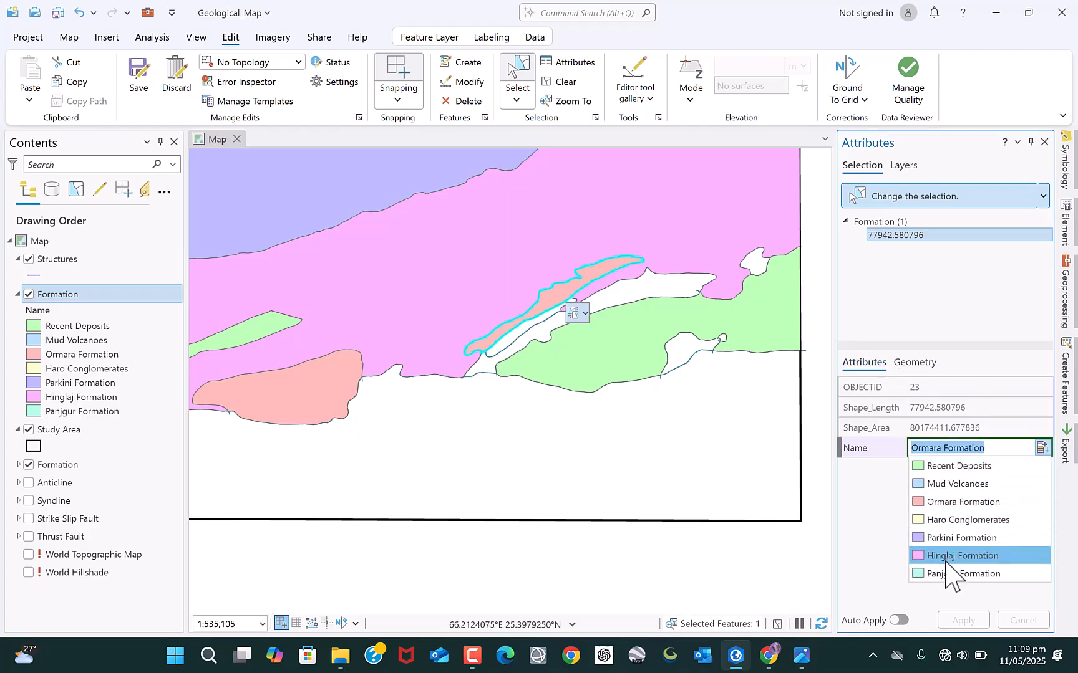
left_click(949, 484)
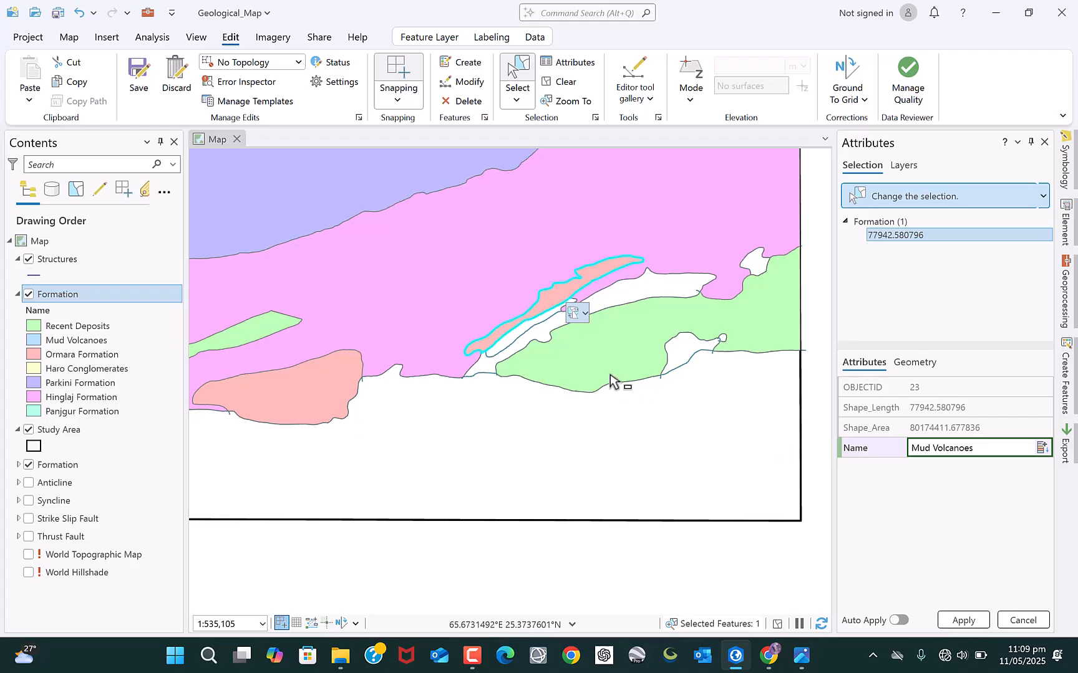
left_click(964, 621)
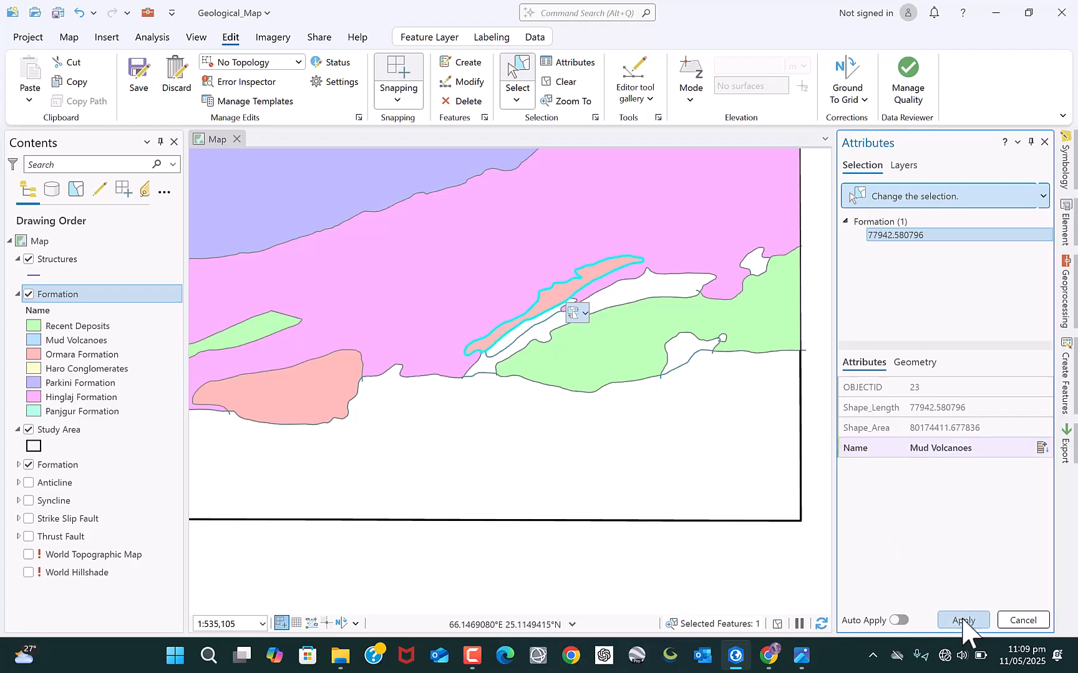
left_click(571, 444)
Trace an Ormara Formation polygon on the long southeastern strip bordering the Recent Deposits, finish it and clear the selection.
scroll(708, 321, "up", 2)
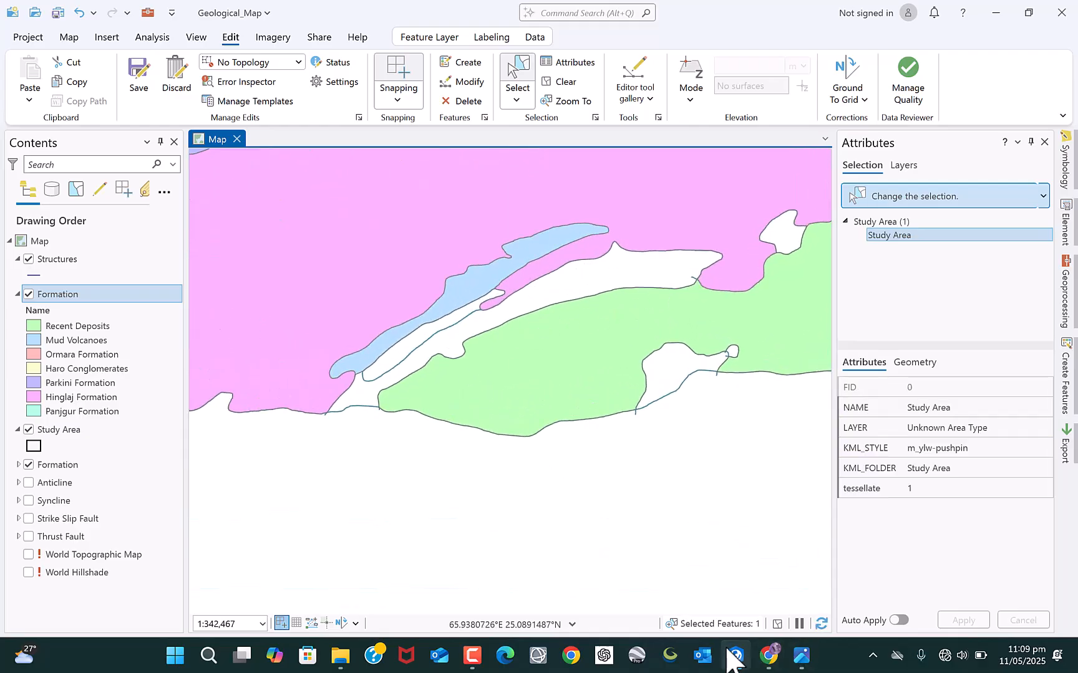
mouse_move(826, 618)
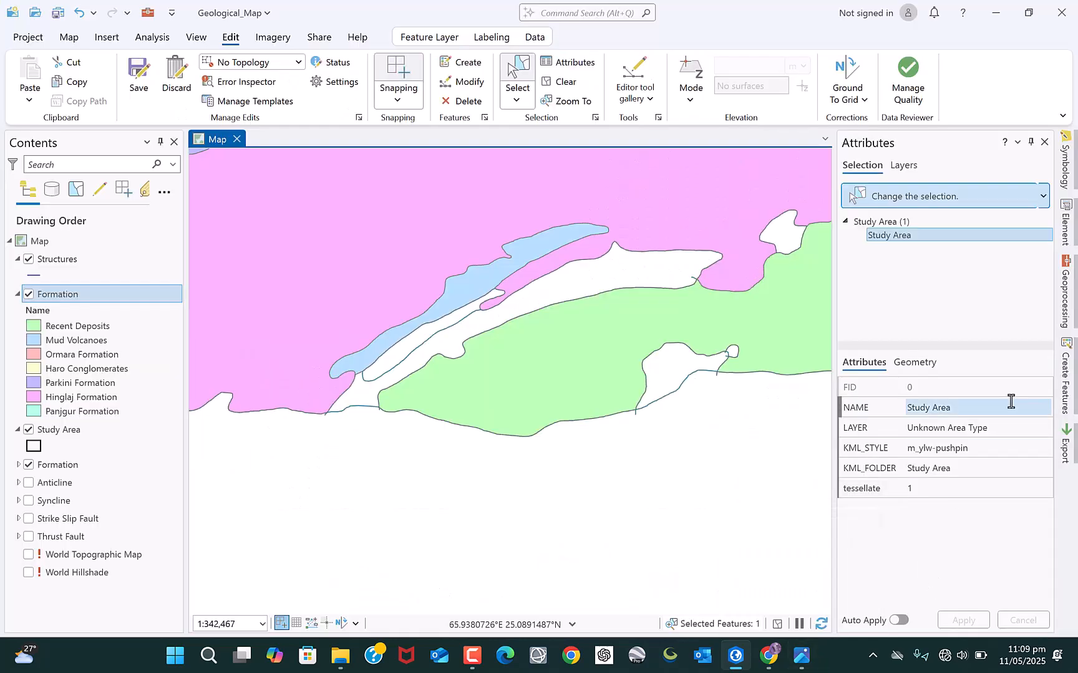
left_click(1065, 394)
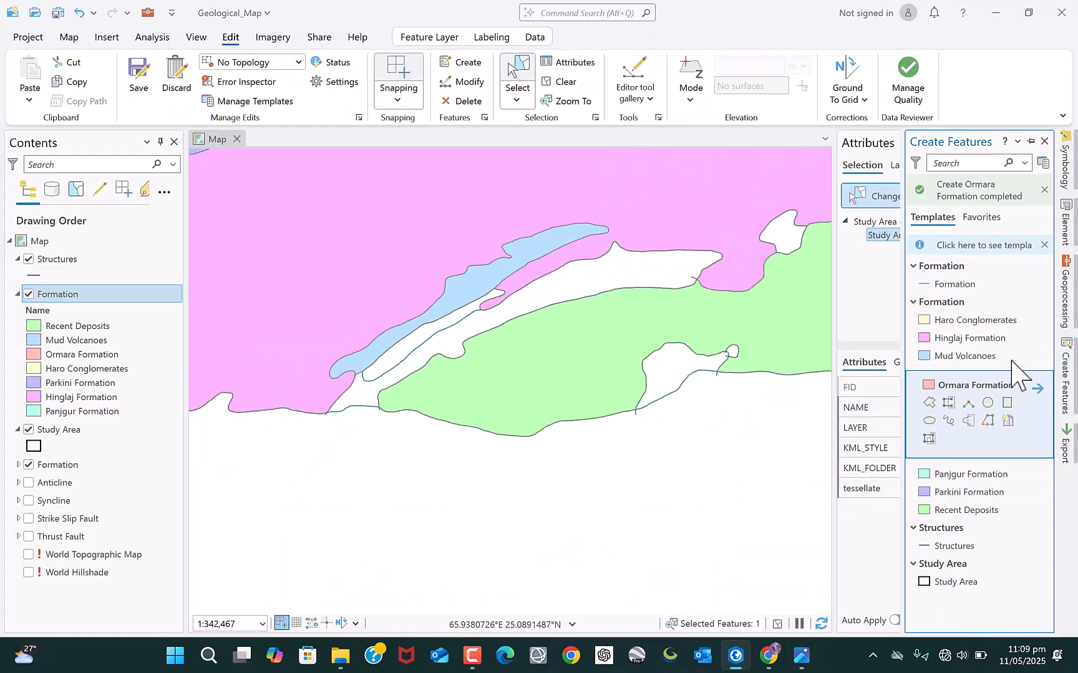
left_click(951, 384)
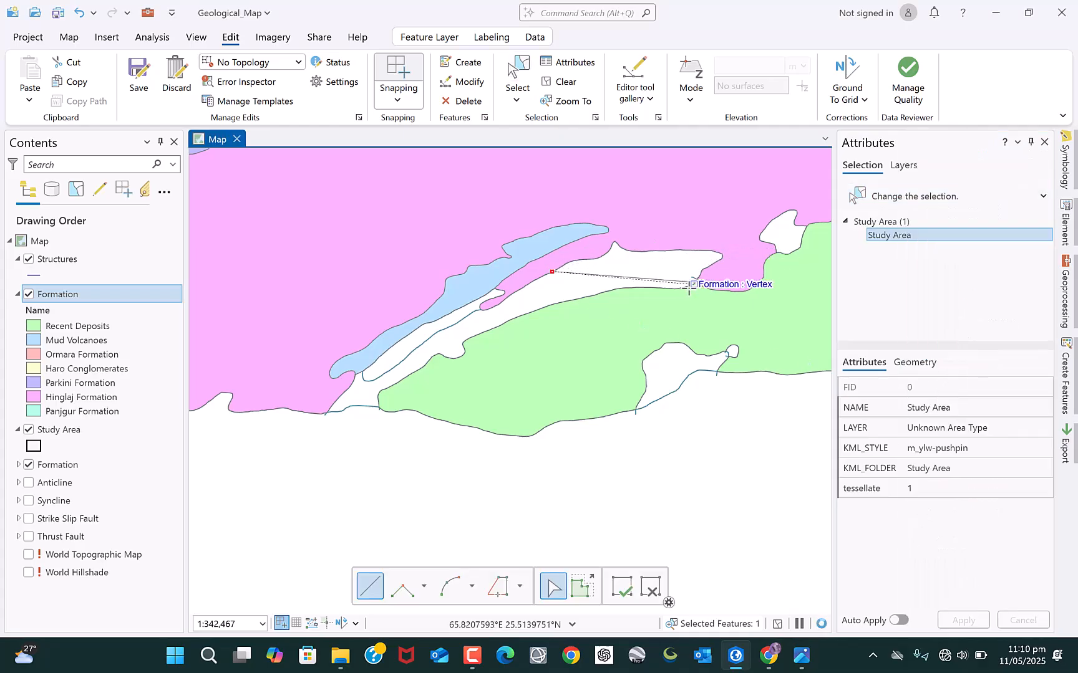
left_click(498, 586)
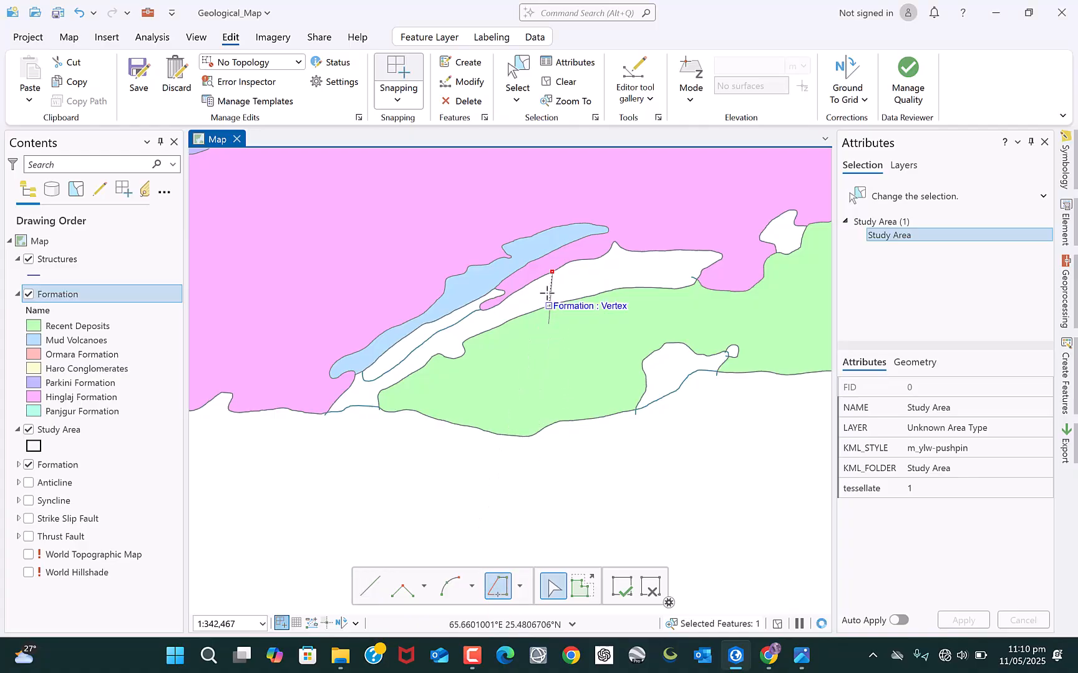
left_click(551, 272)
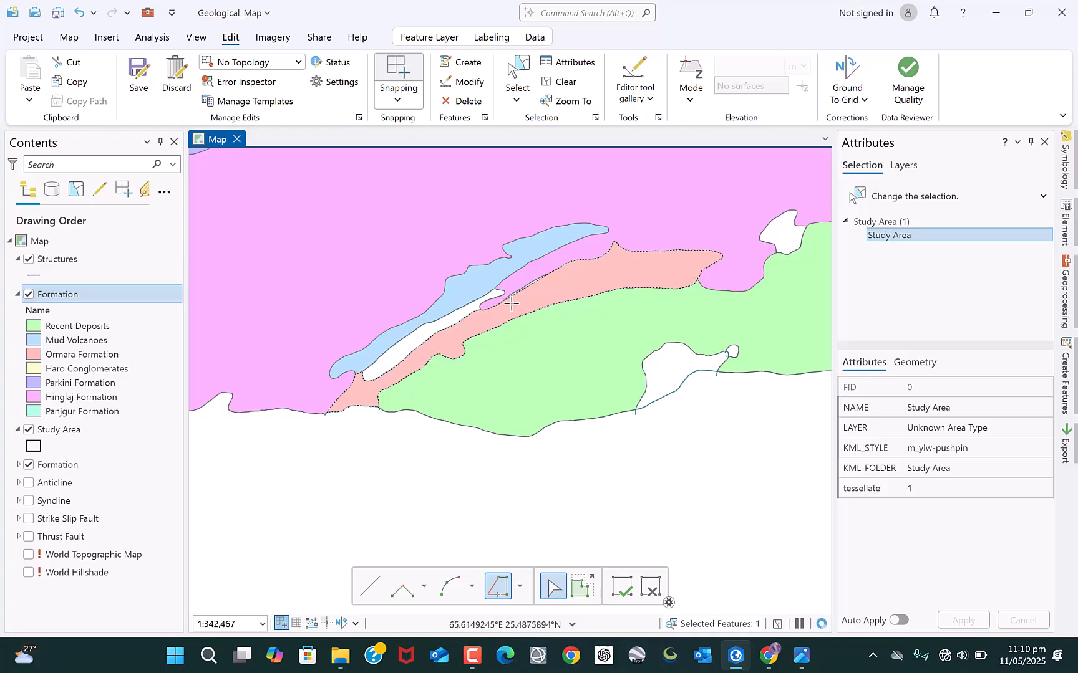
double_click(540, 277)
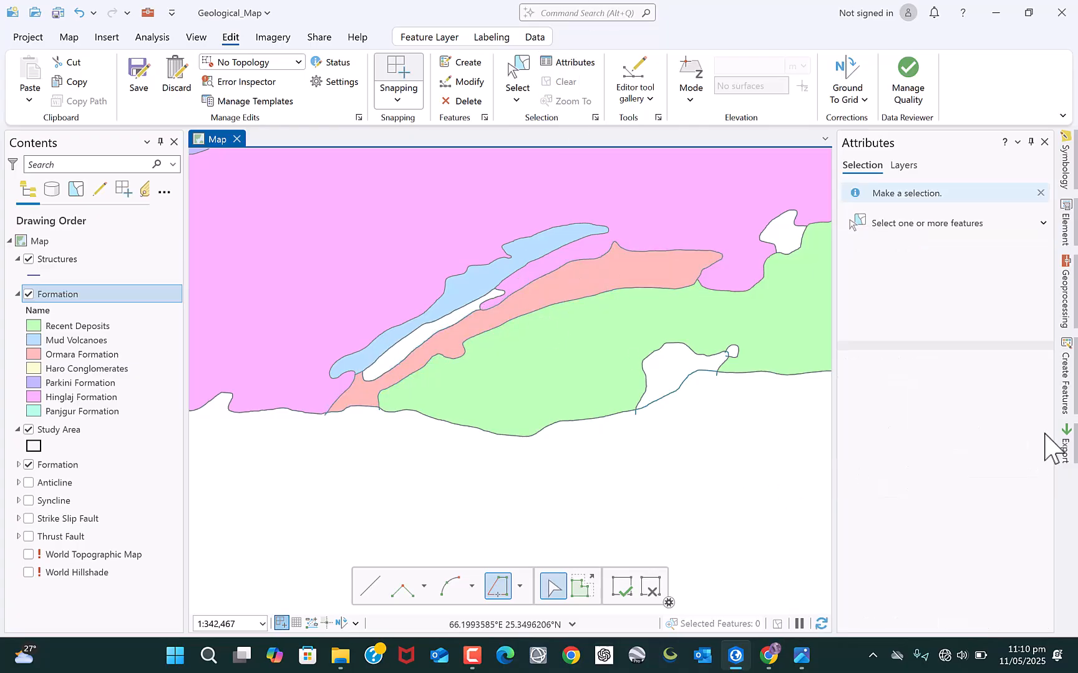
Trace a Recent Deposits polygon in the narrow gap between the Mud Volcanoes and Ormara Formation strips, finish it and clear the selection.
left_click(1072, 384)
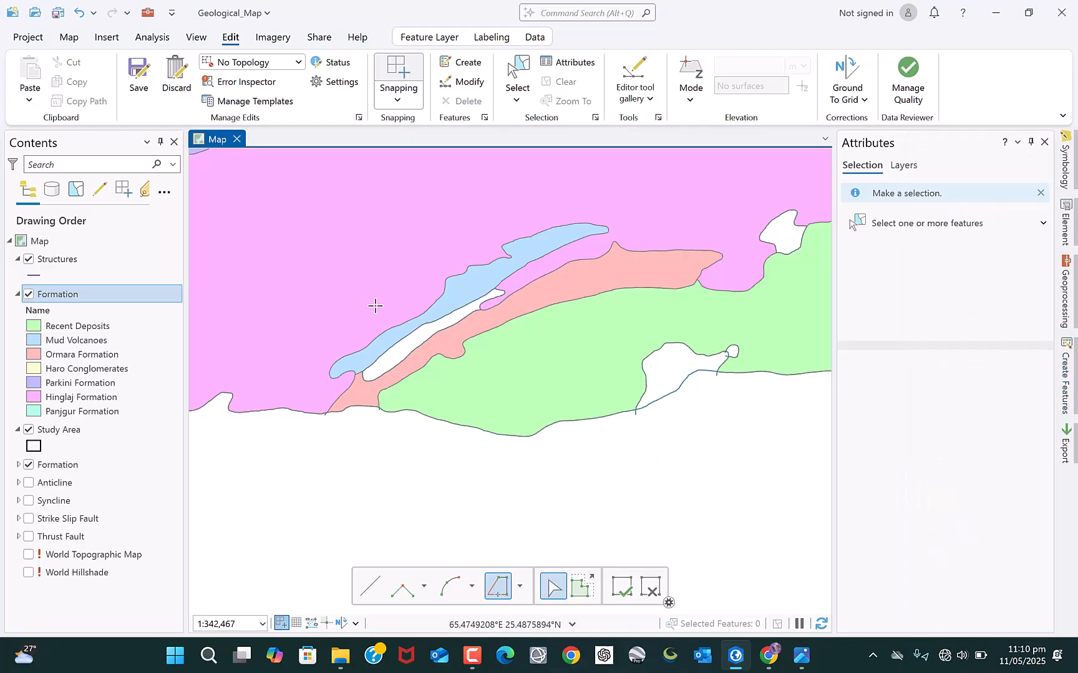
scroll(381, 306, "up", 3)
scroll(449, 321, "up", 2)
left_click(460, 345)
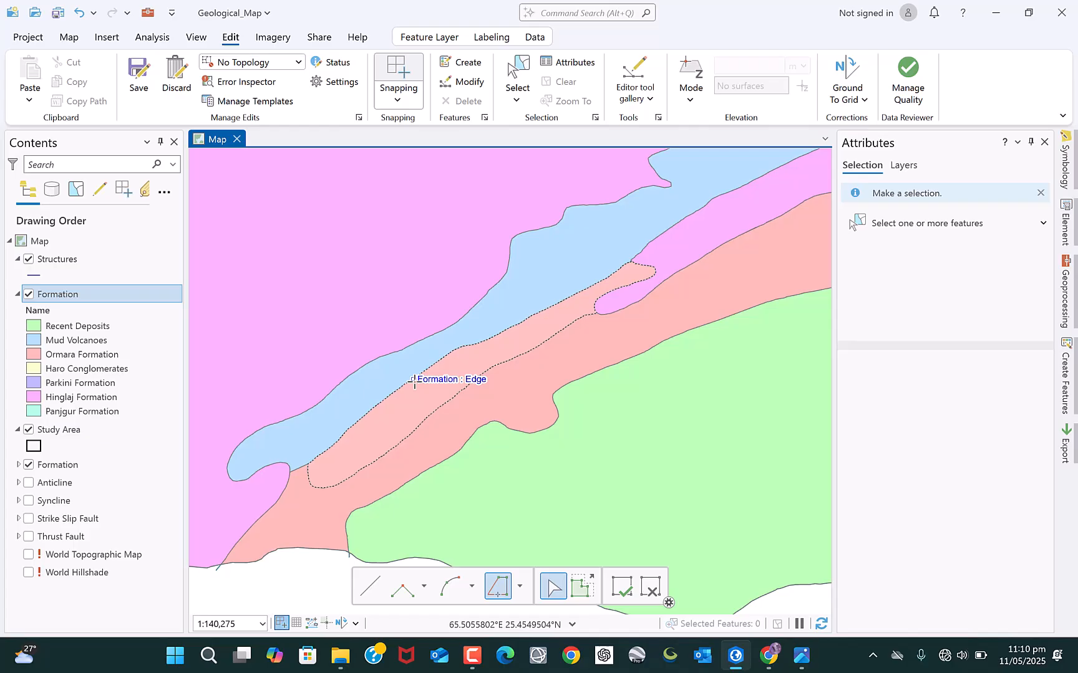
left_click(414, 382)
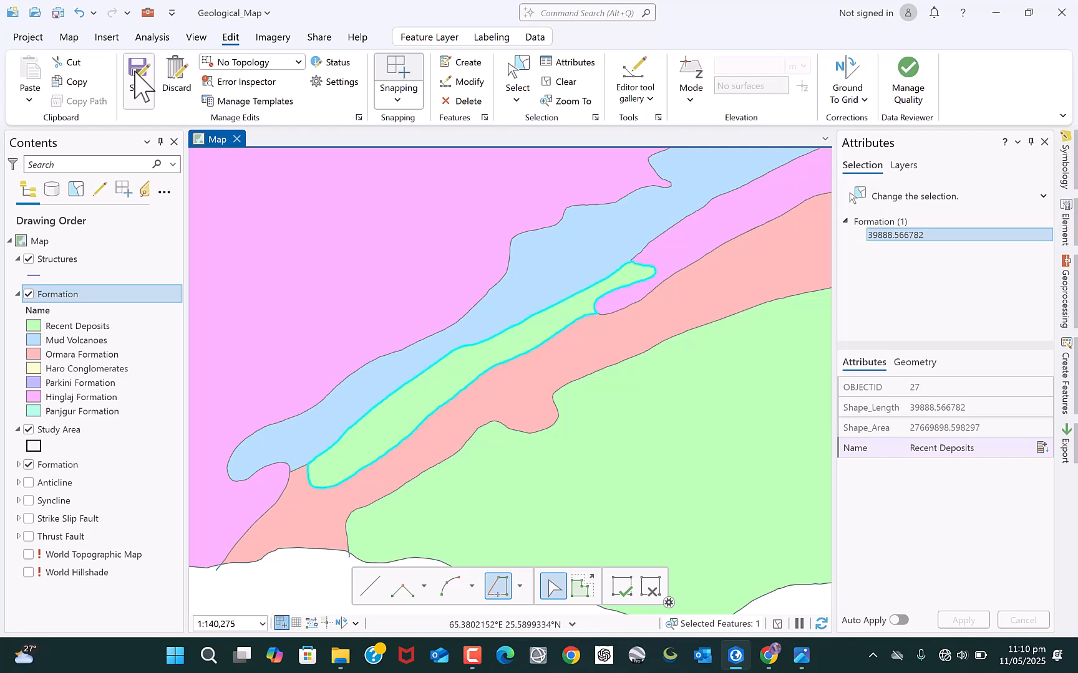
left_click(561, 82)
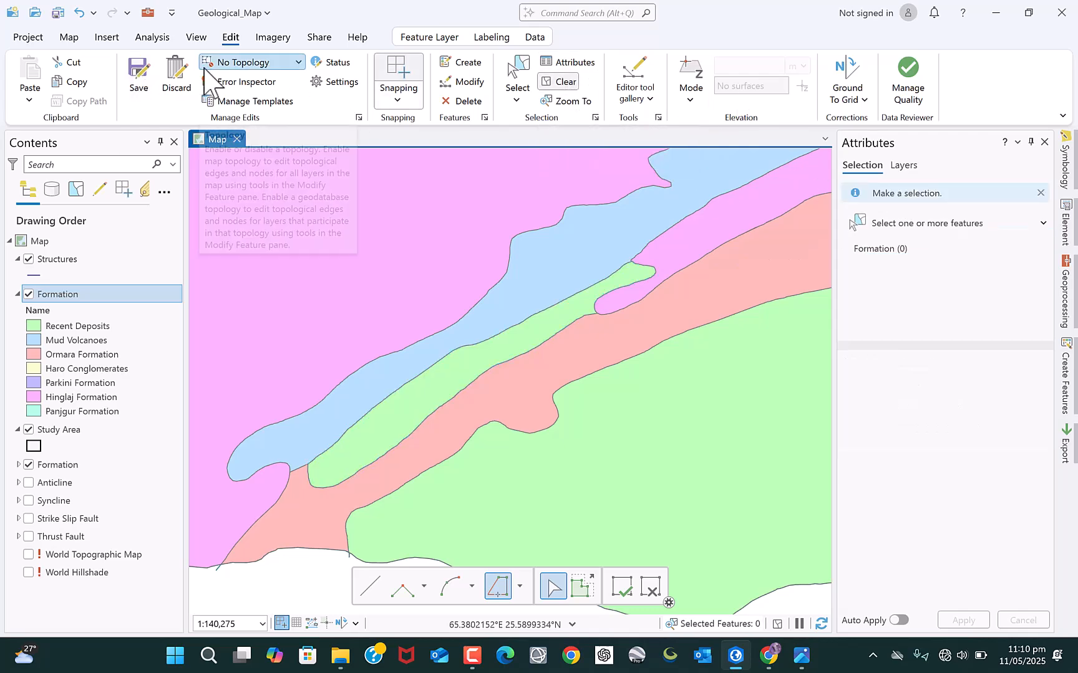
Save all feature edits and the project with the new southeastern strip polygons.
left_click(139, 73)
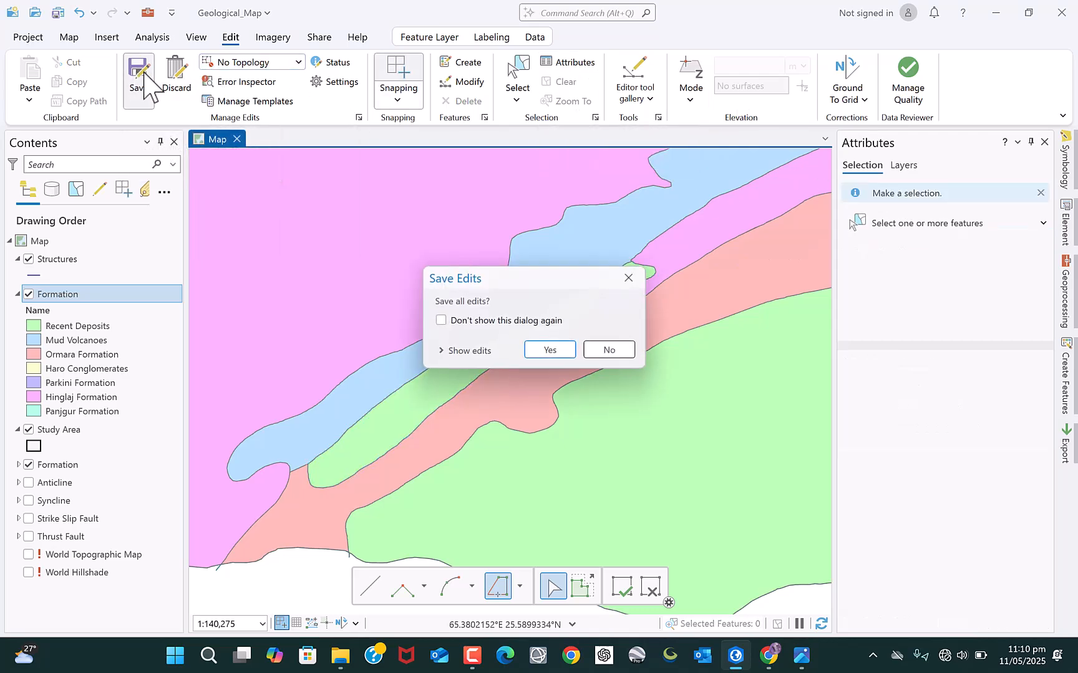
left_click(550, 351)
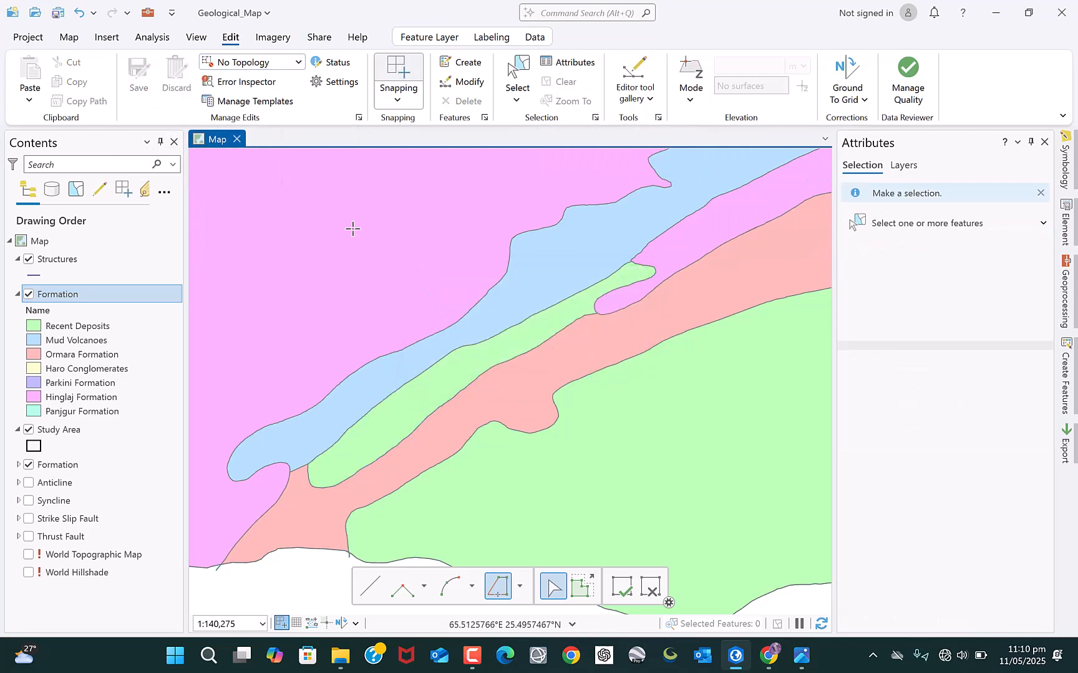
left_click(58, 13)
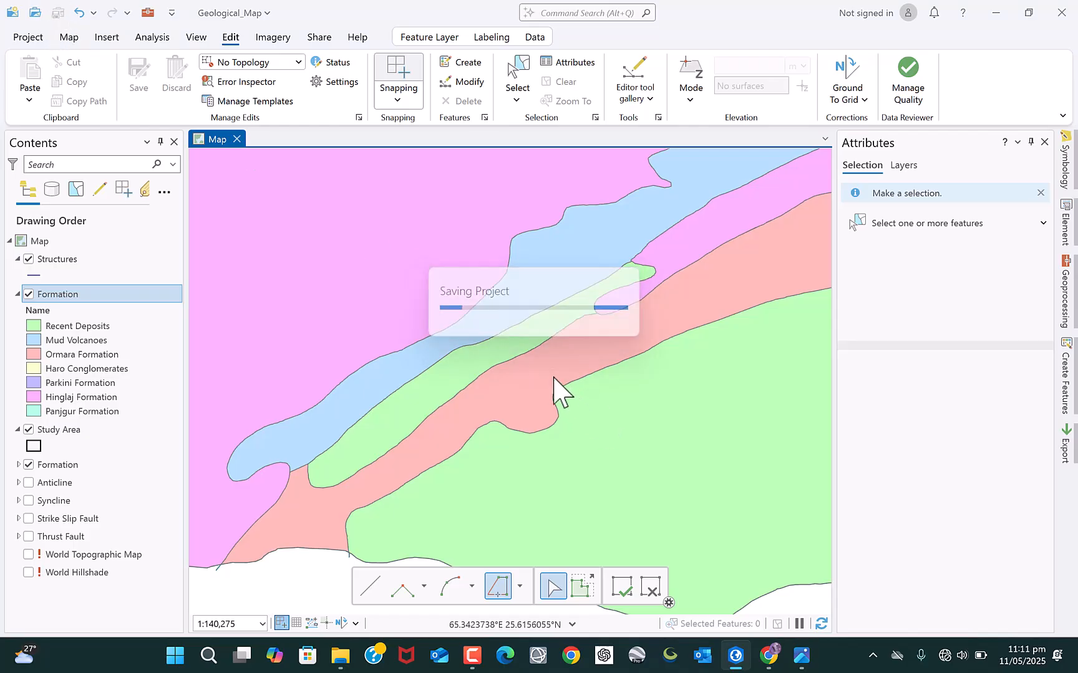
Examine the whole study area and its southeastern coast for bodies that are still unfilled.
scroll(491, 359, "down", 3)
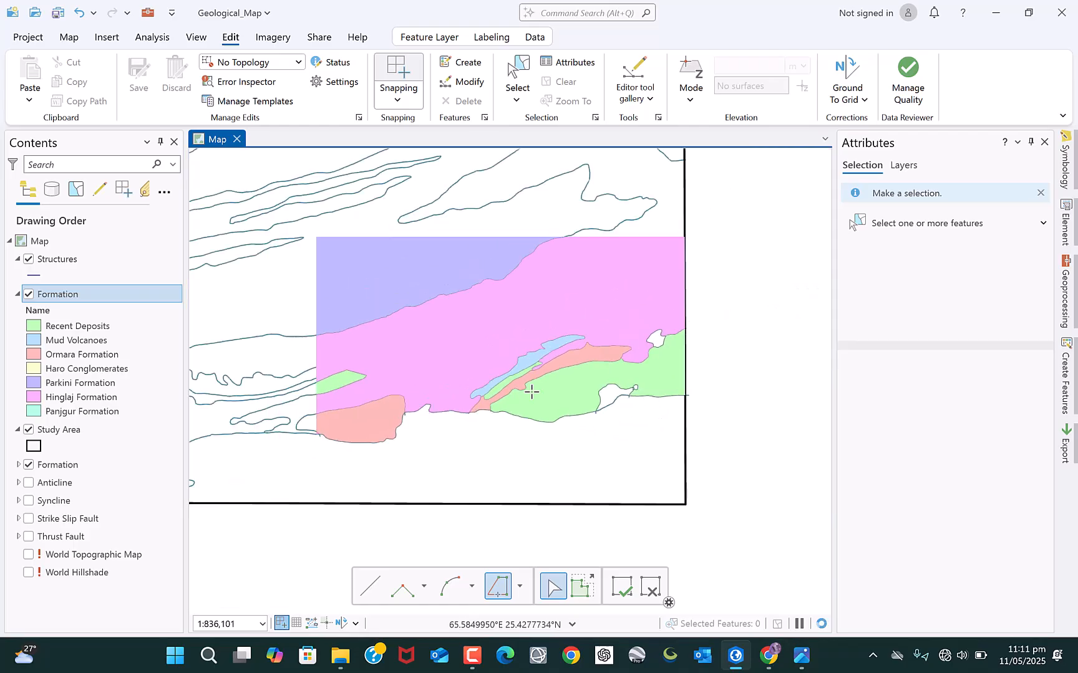
scroll(581, 375, "down", 2)
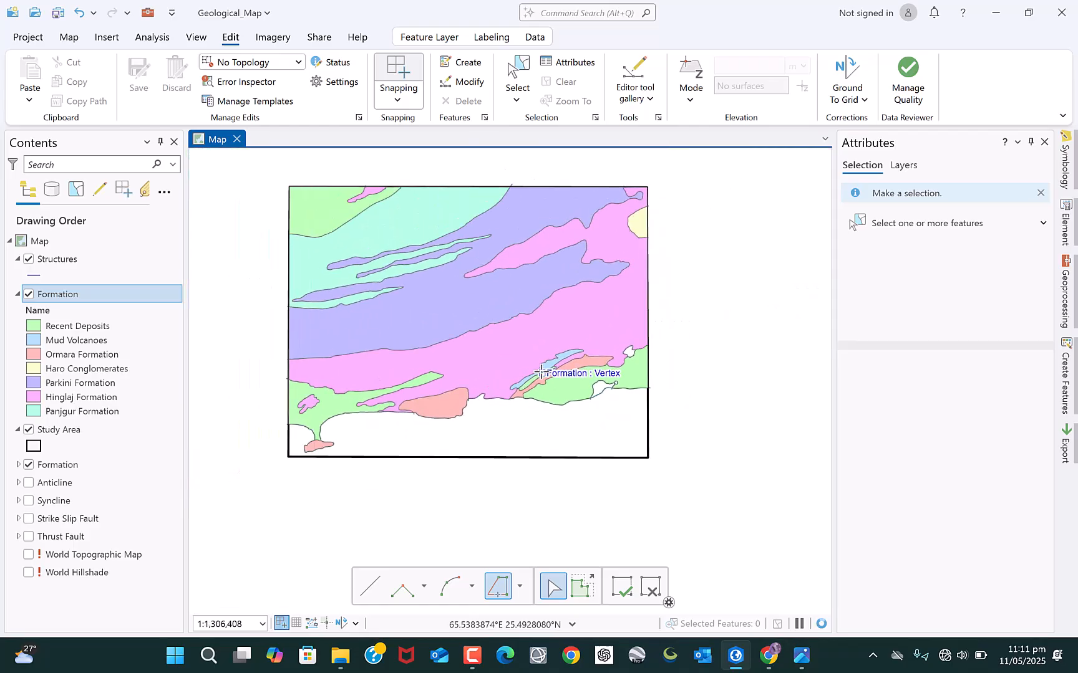
scroll(545, 371, "up", 2)
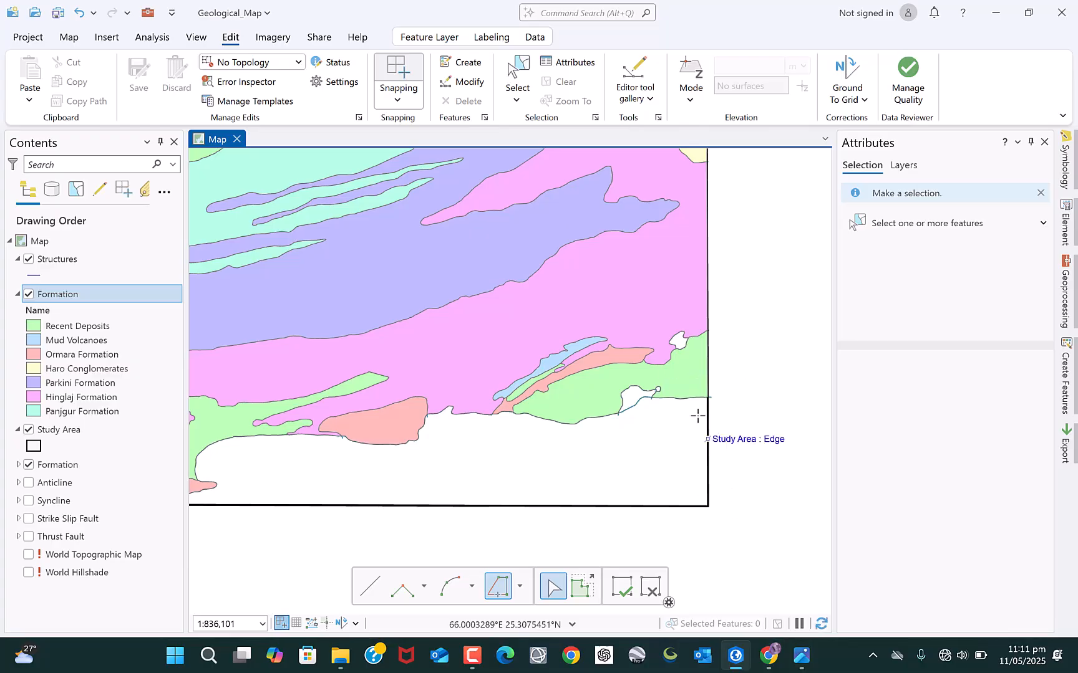
Choose the Hinglaj Formation template and start tracing the large unfilled coastal body from its northern contact with the Recent Deposits.
left_click(1065, 383)
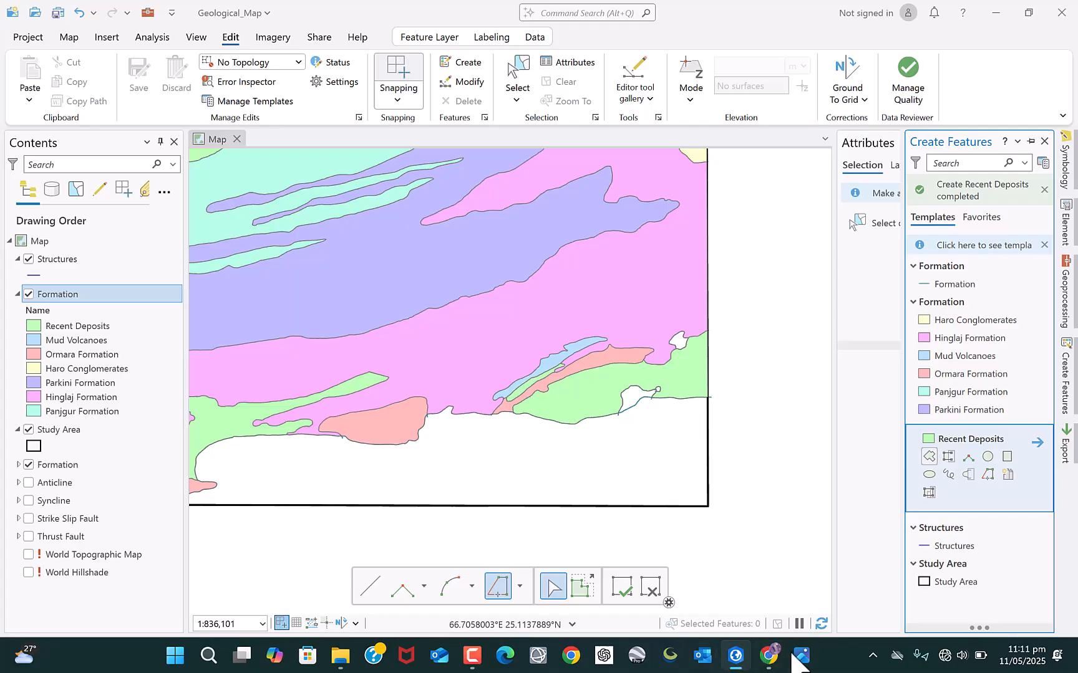
mouse_move(800, 654)
mouse_move(799, 602)
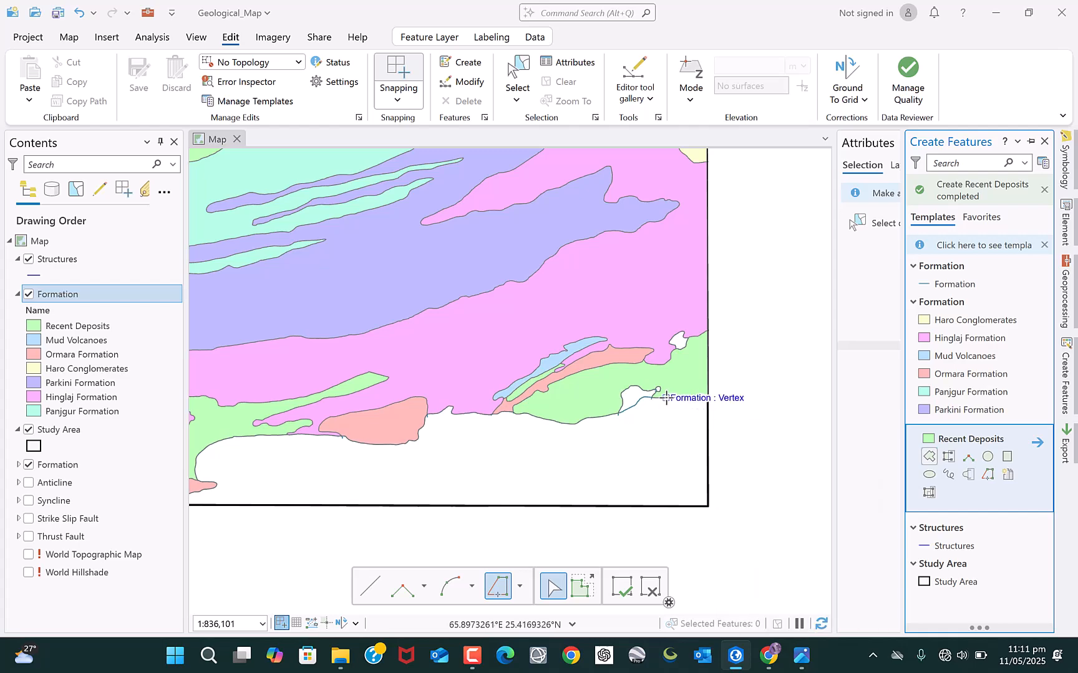
scroll(654, 384, "up", 3)
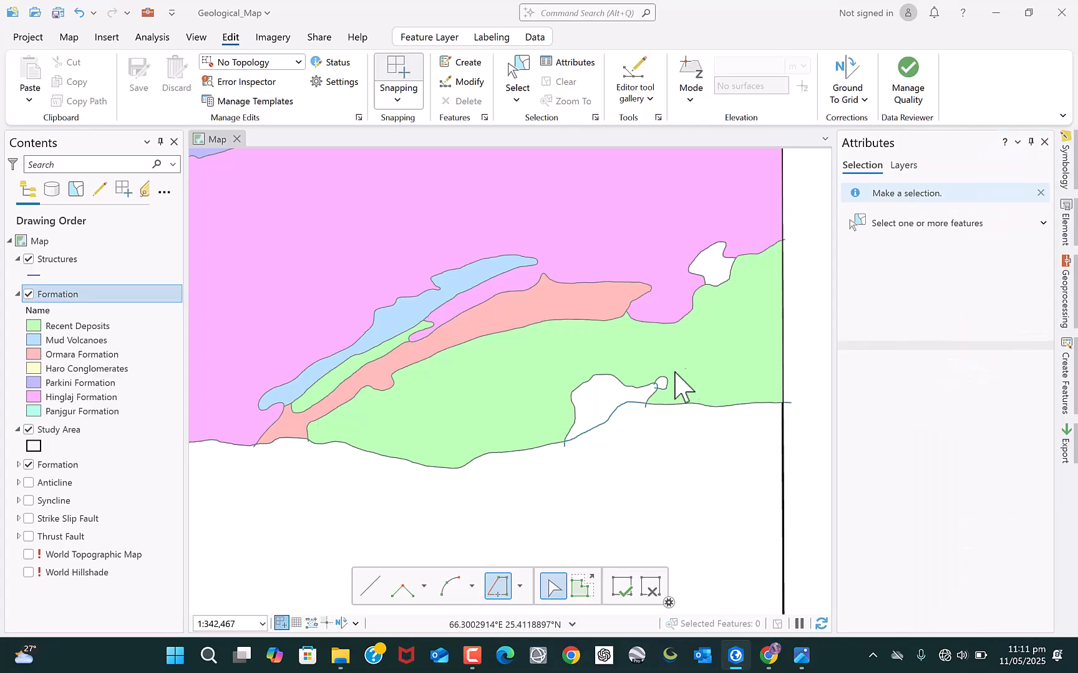
scroll(630, 383, "up", 3)
left_click(578, 362)
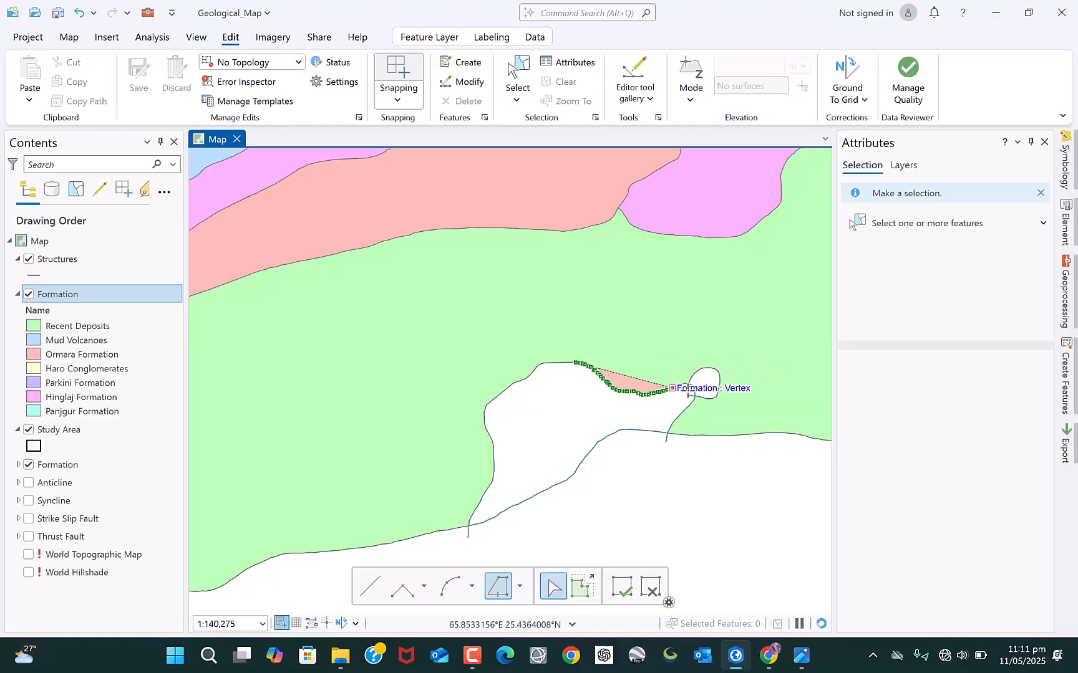
scroll(684, 385, "up", 5)
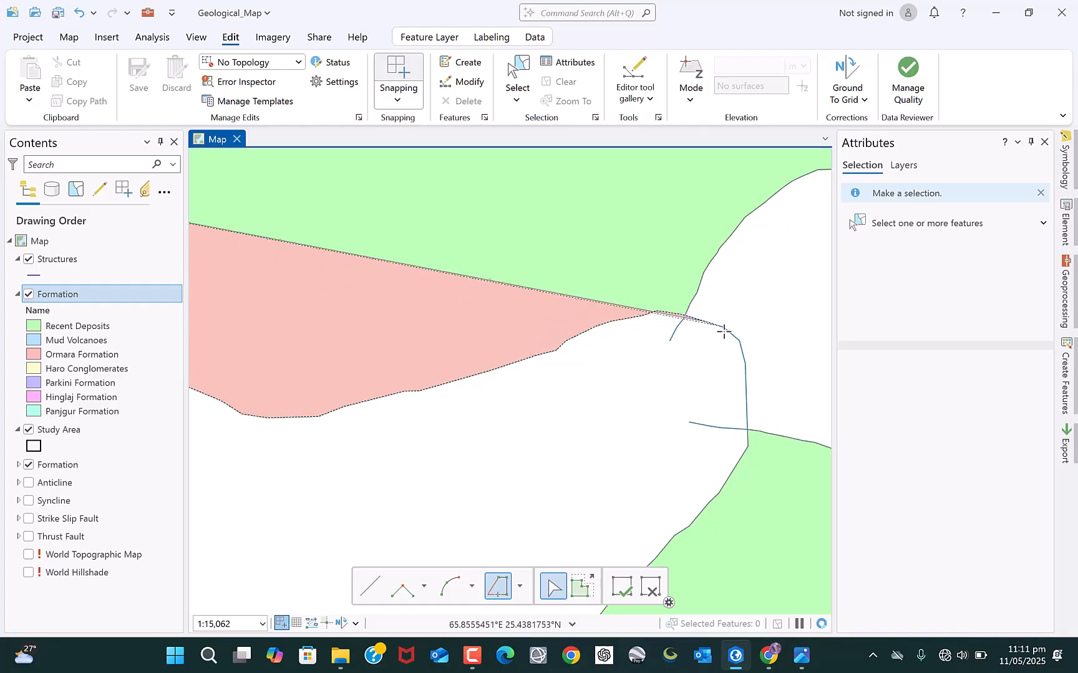
left_click(708, 505)
scroll(647, 379, "down", 3)
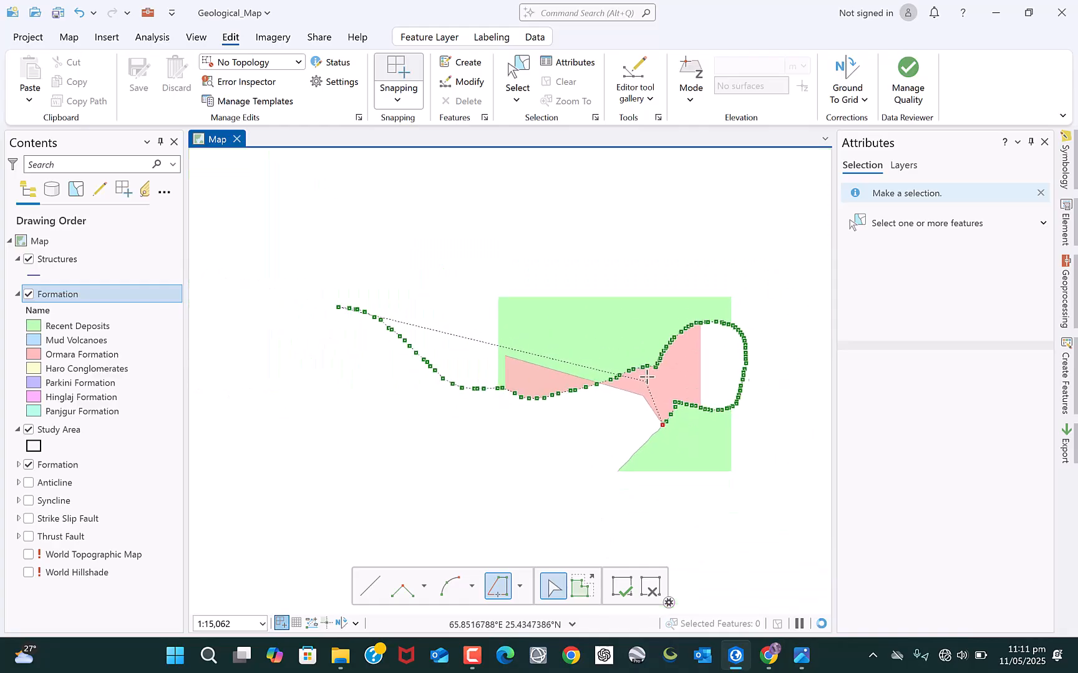
scroll(717, 378, "down", 3)
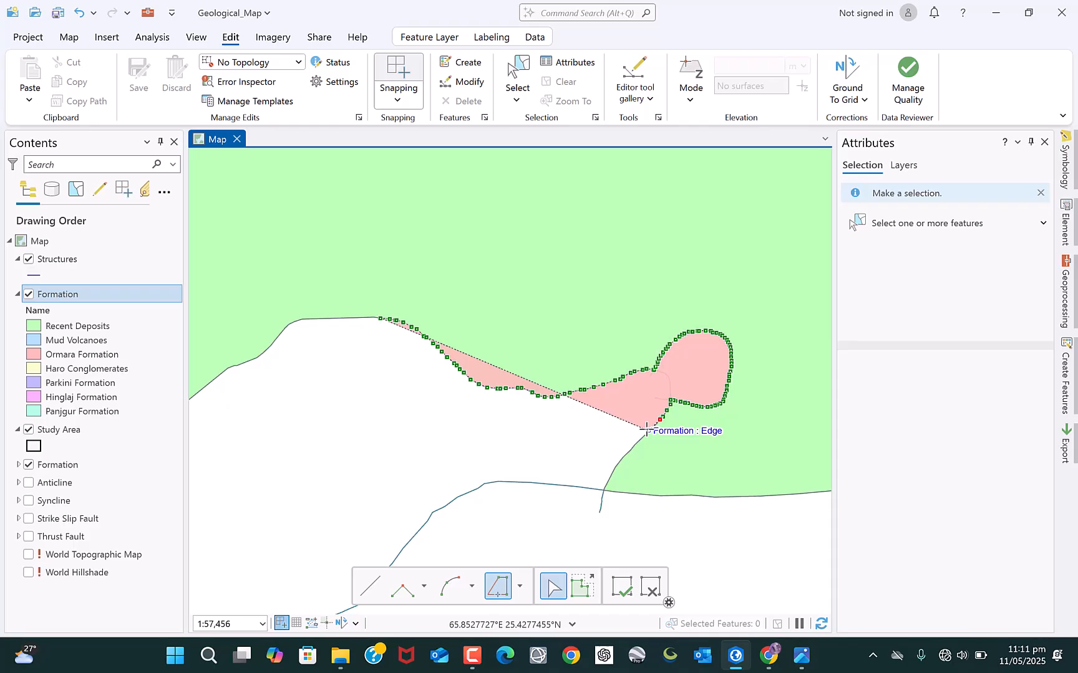
key("ctrl+z")
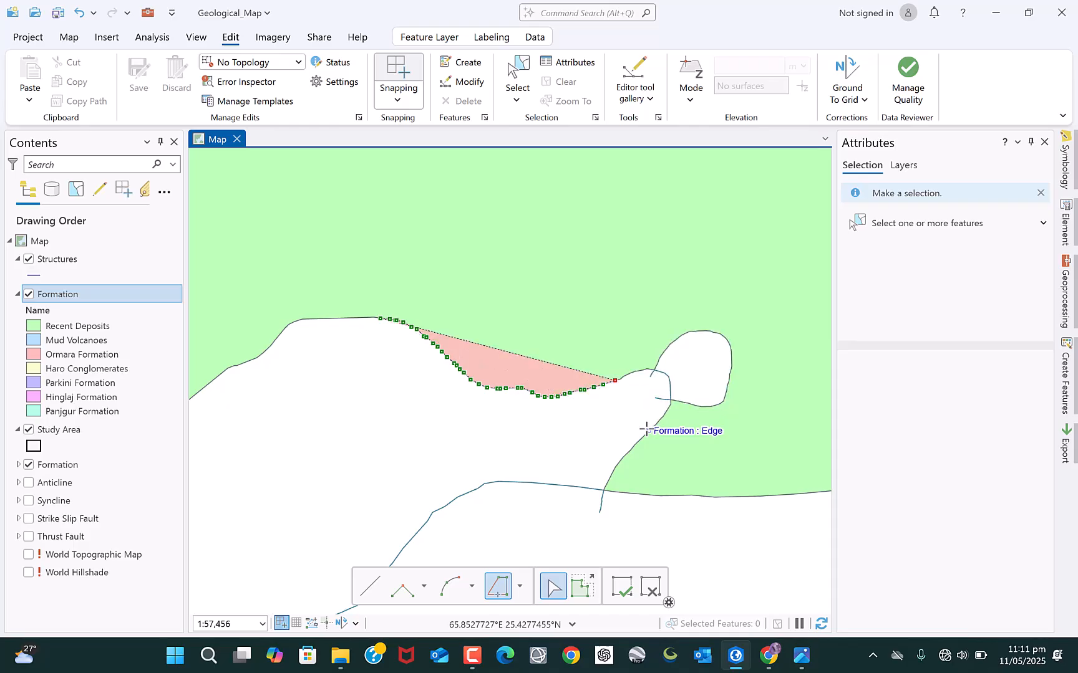
Trace the rest of the coastal Hinglaj Formation polygon along the contacts and coastline, excluding the small circular body, finish it and clear the selection.
scroll(659, 388, "up", 3)
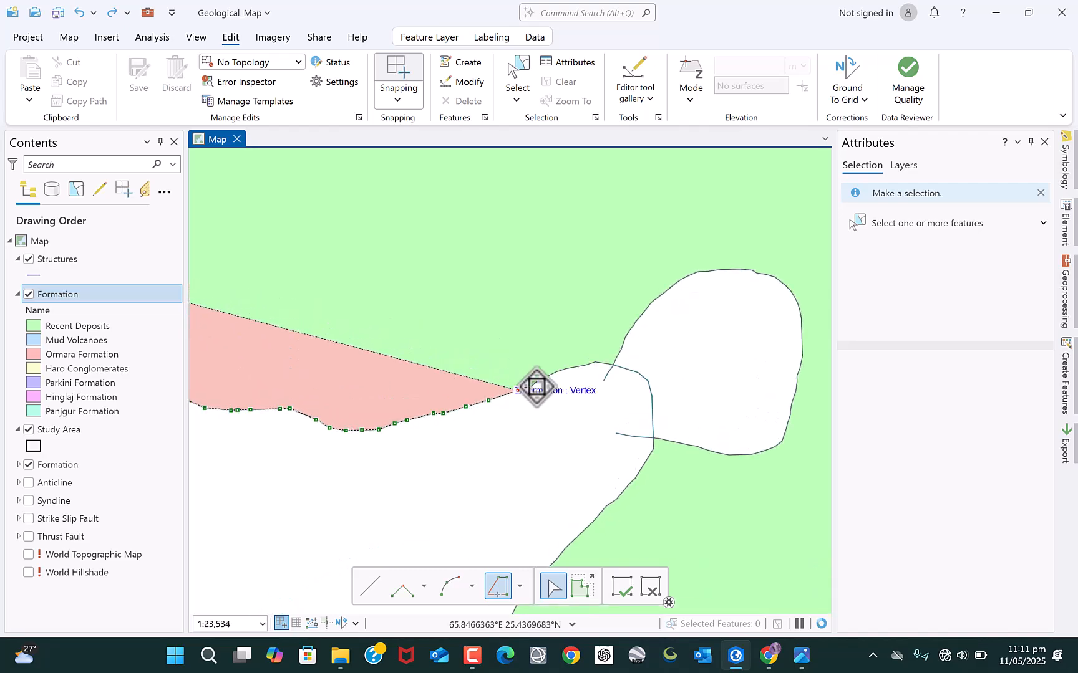
left_click(529, 387)
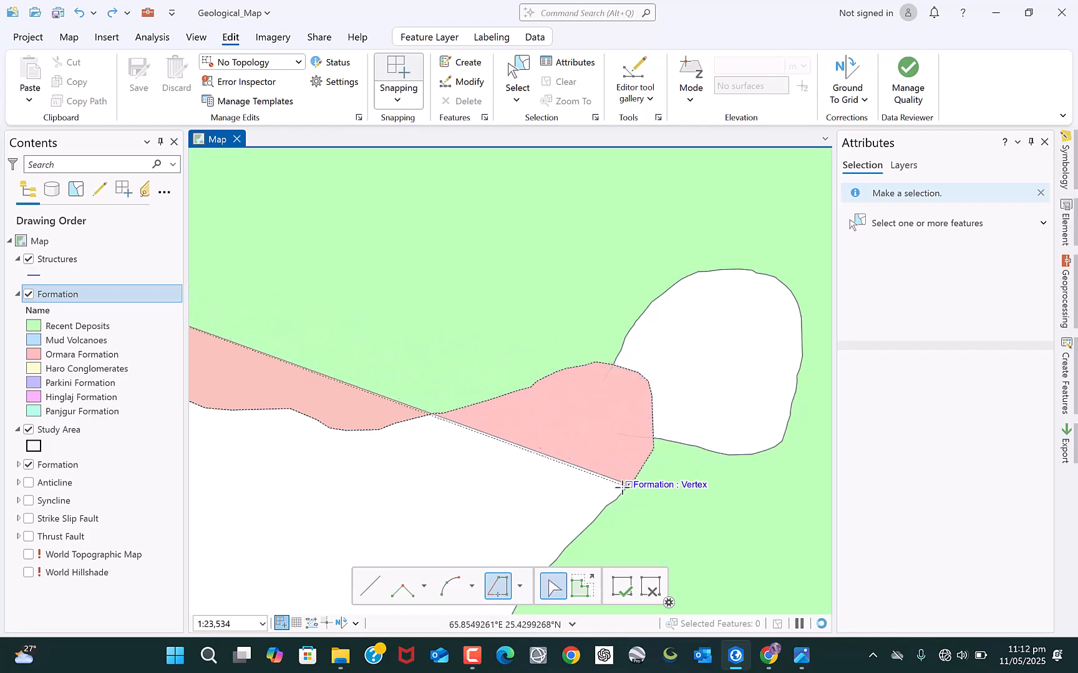
left_click(600, 508)
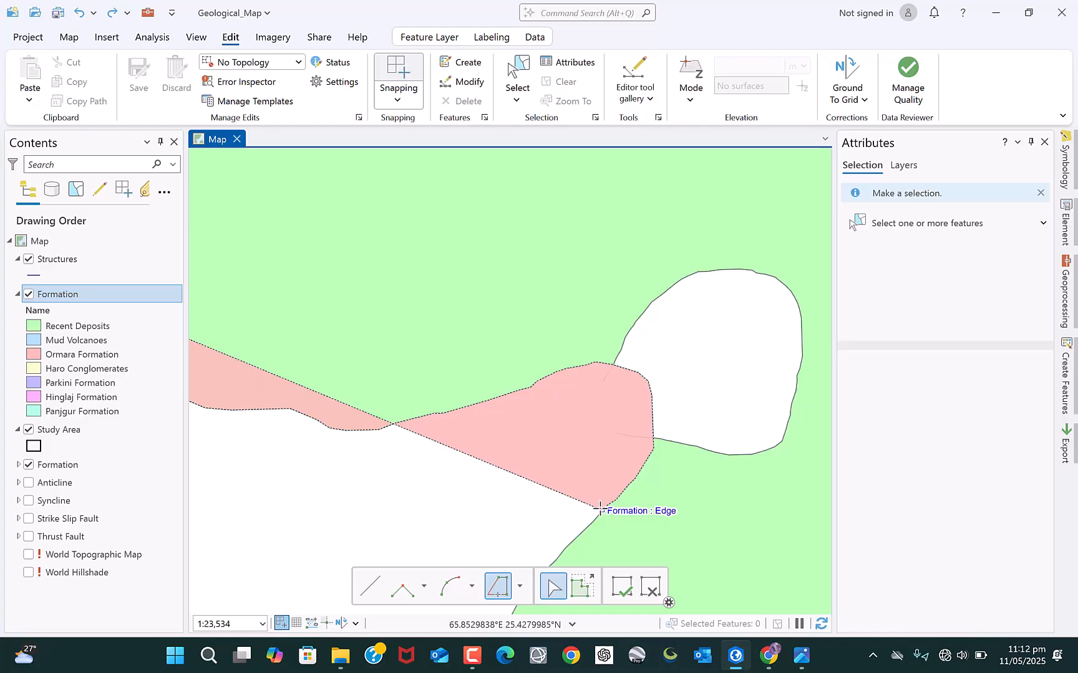
scroll(654, 378, "down", 4)
scroll(567, 460, "up", 3)
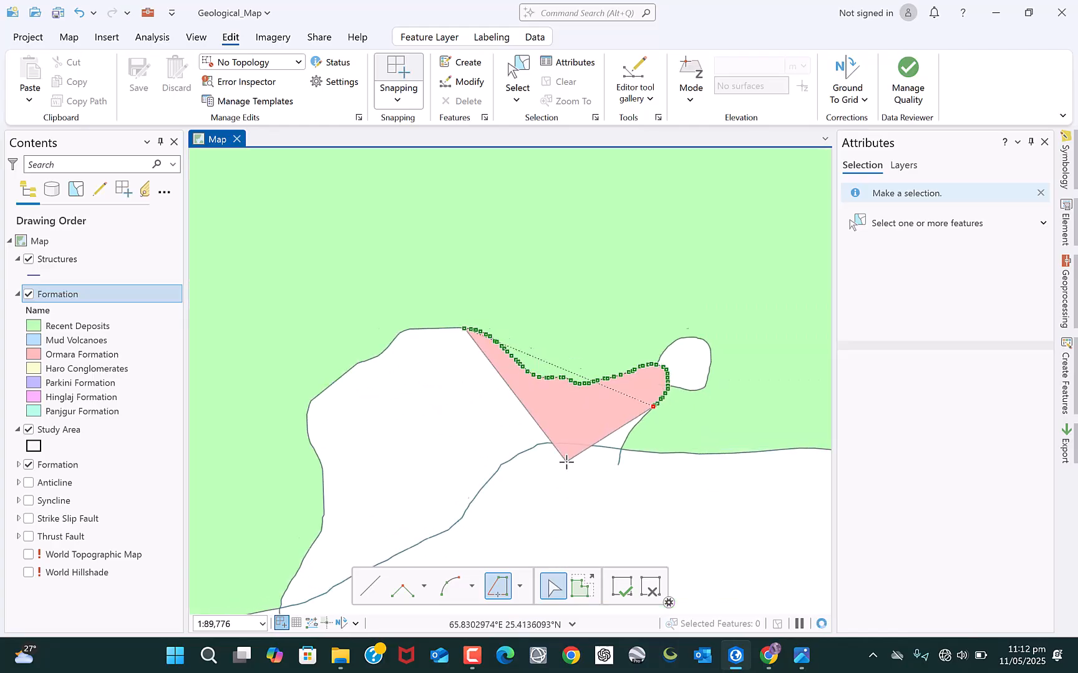
left_click(691, 385)
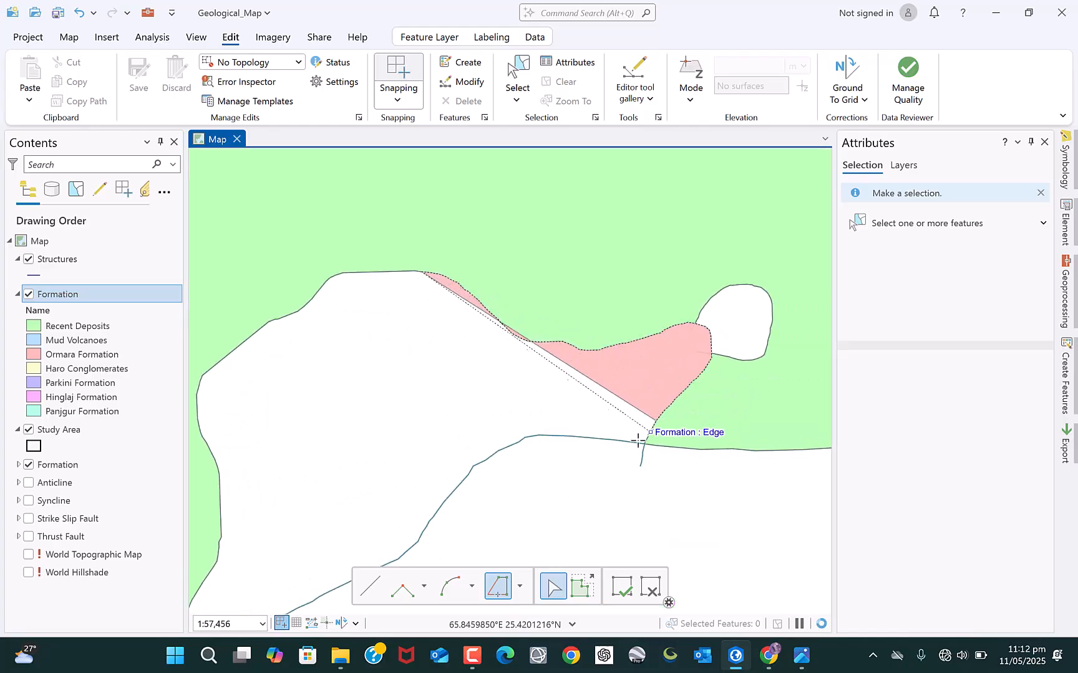
scroll(455, 472, "down", 3)
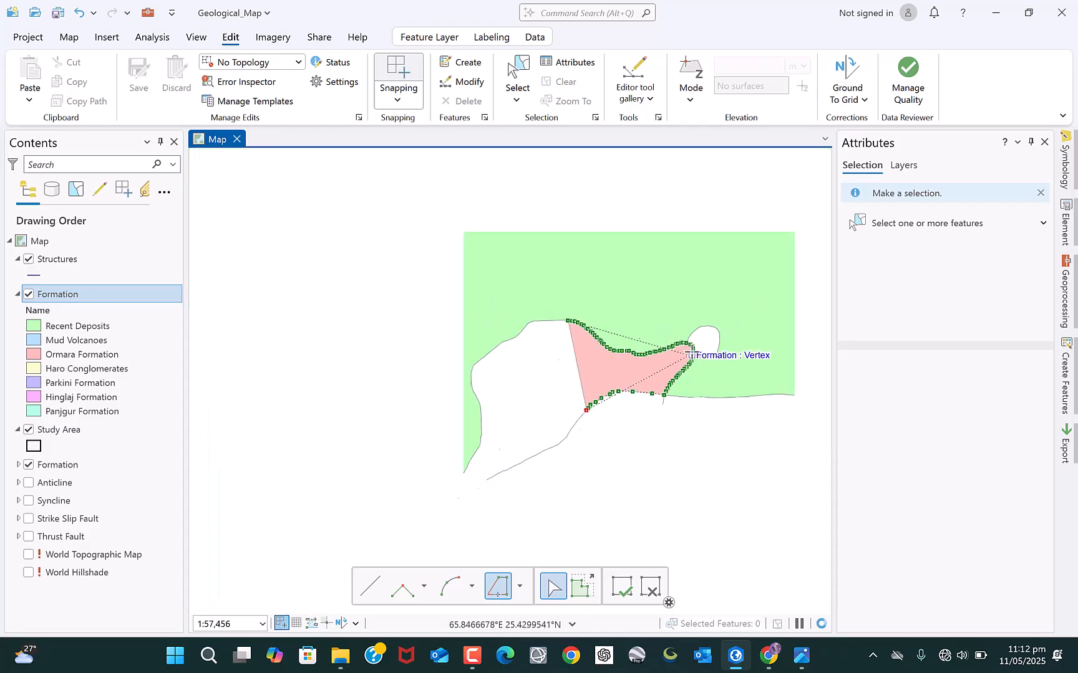
scroll(599, 399, "up", 2)
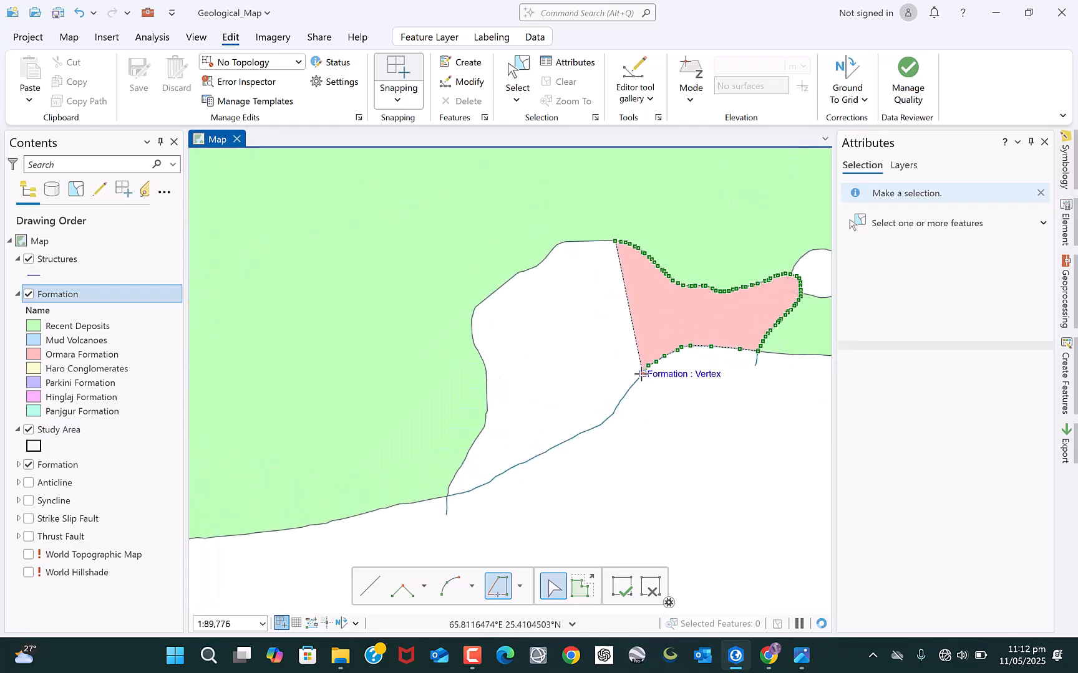
left_click(641, 374)
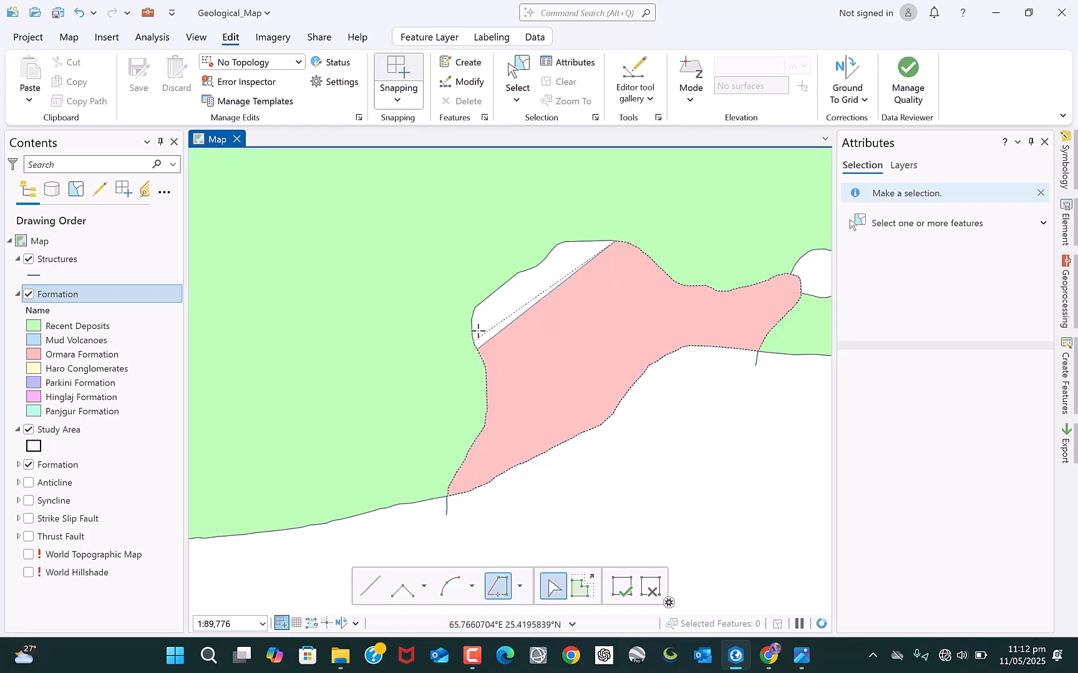
double_click(613, 239)
scroll(509, 338, "down", 2)
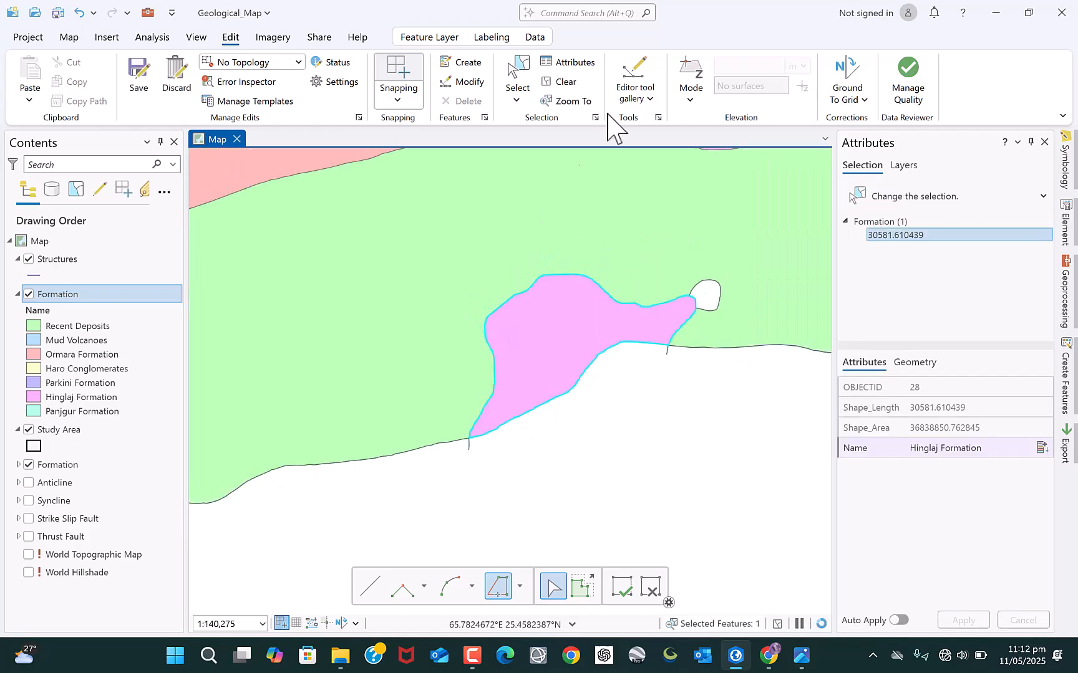
left_click(563, 82)
Start a formation polygon on the unfilled body near the eastern study area boundary, tracing its northeastern contact with the Hinglaj Formation.
scroll(513, 368, "down", 2)
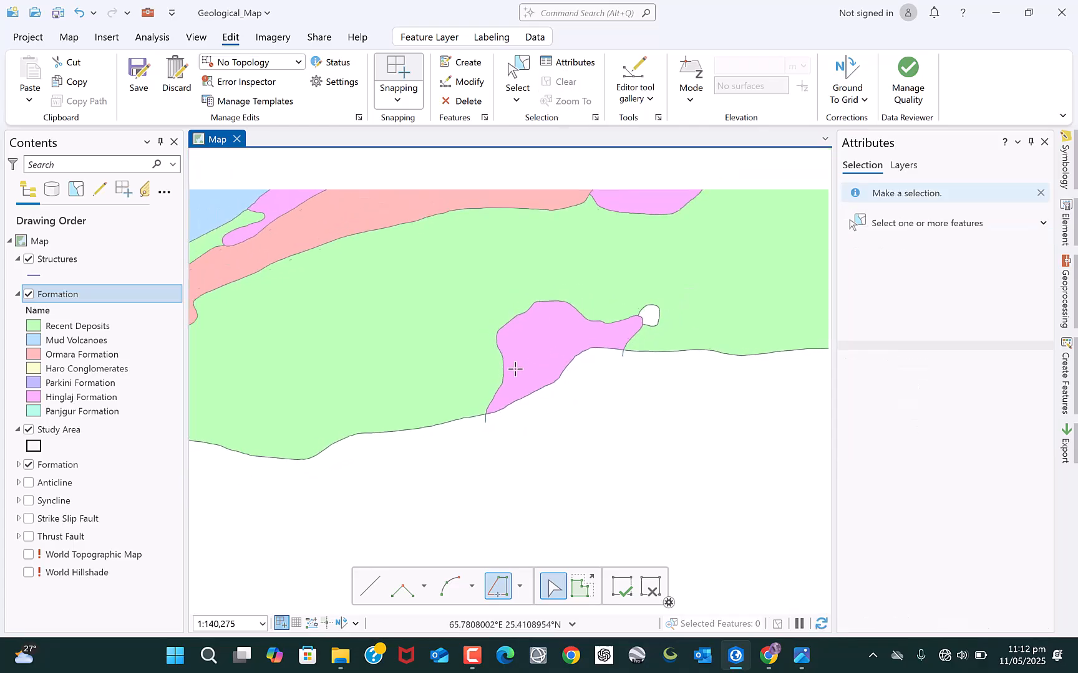
scroll(505, 381, "down", 4)
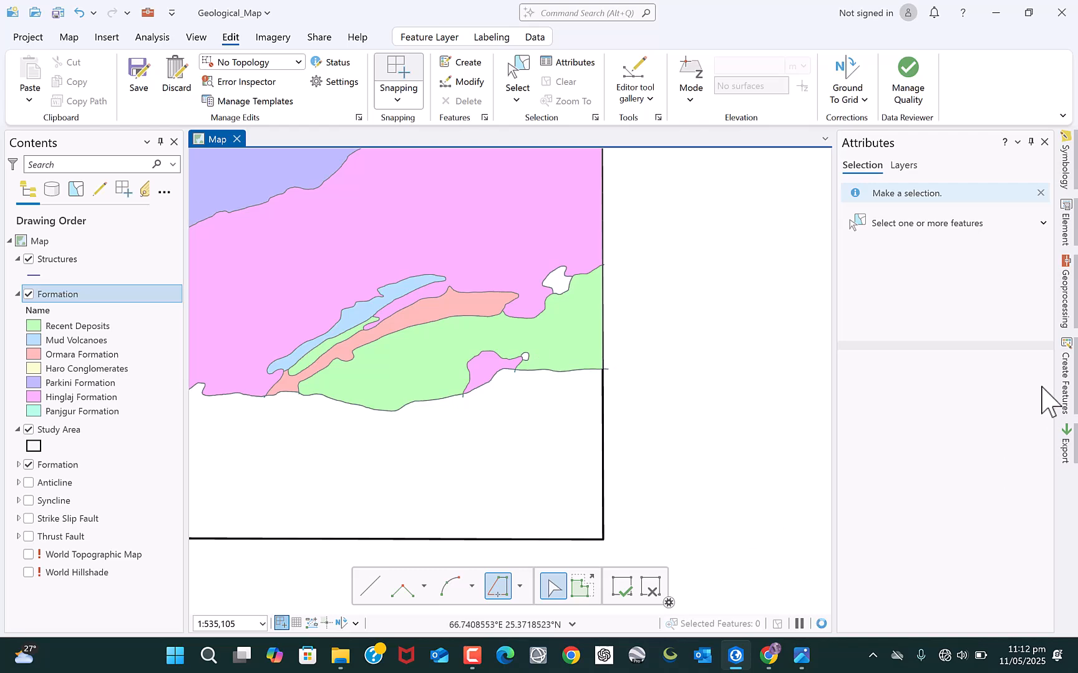
left_click(1068, 387)
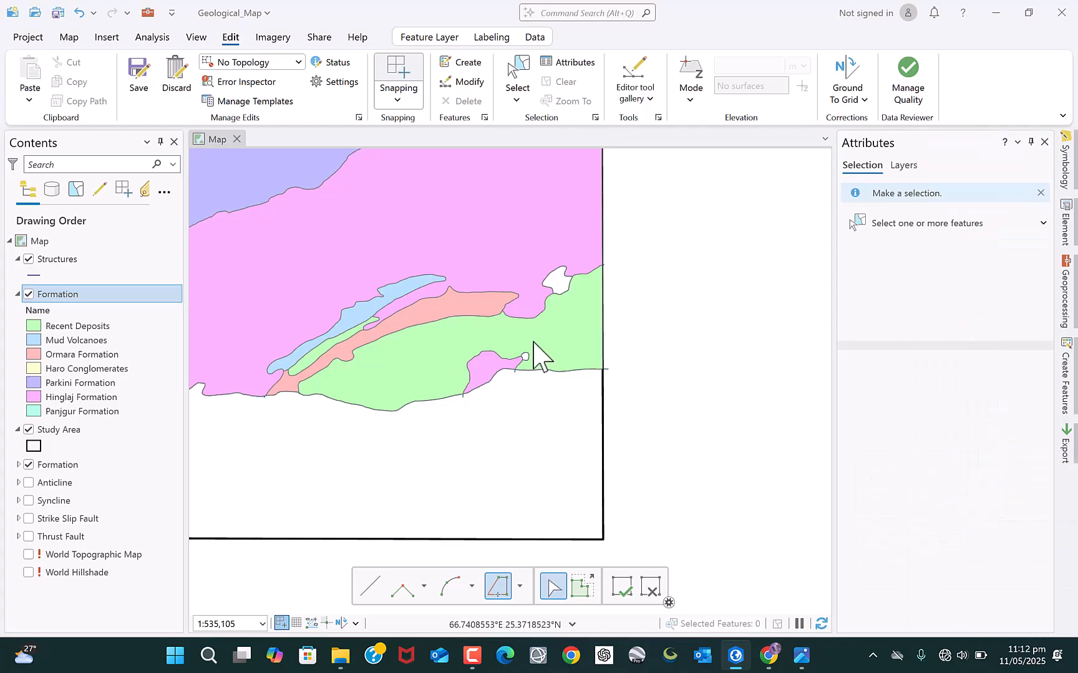
scroll(561, 272, "up", 4)
scroll(561, 272, "down", 2)
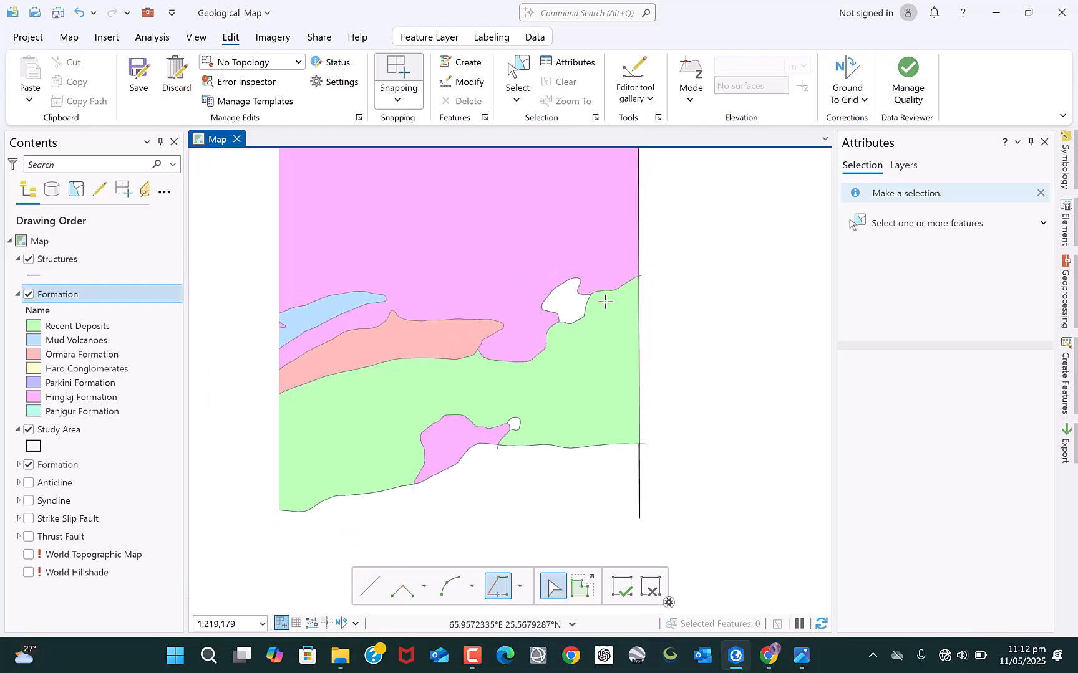
scroll(561, 274, "up", 4)
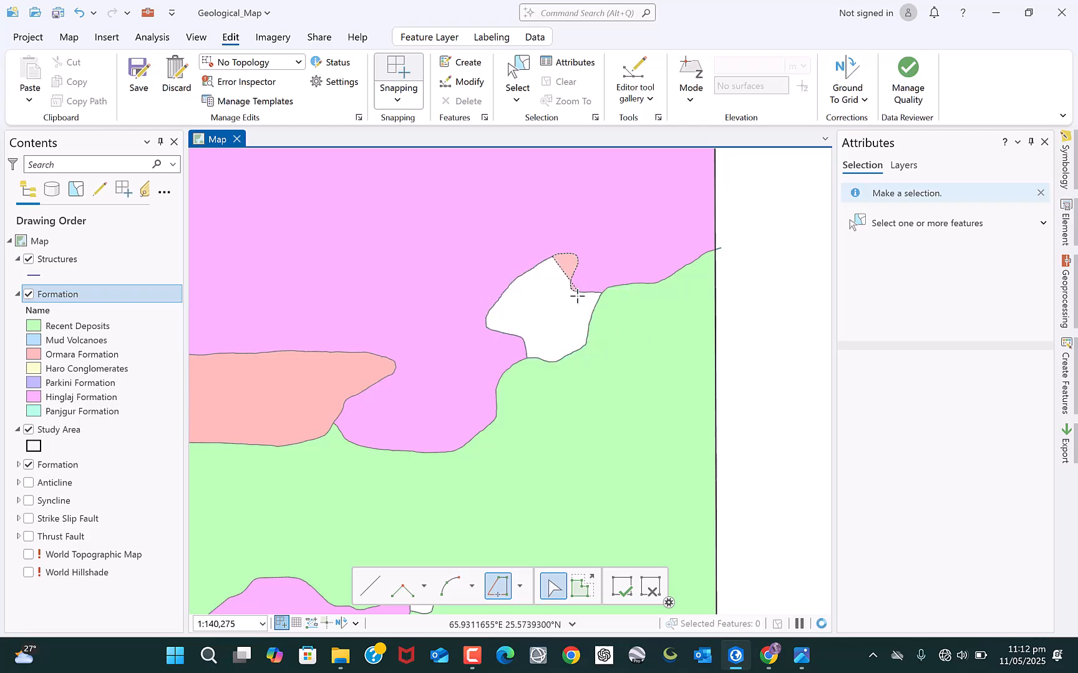
scroll(587, 292, "up", 3)
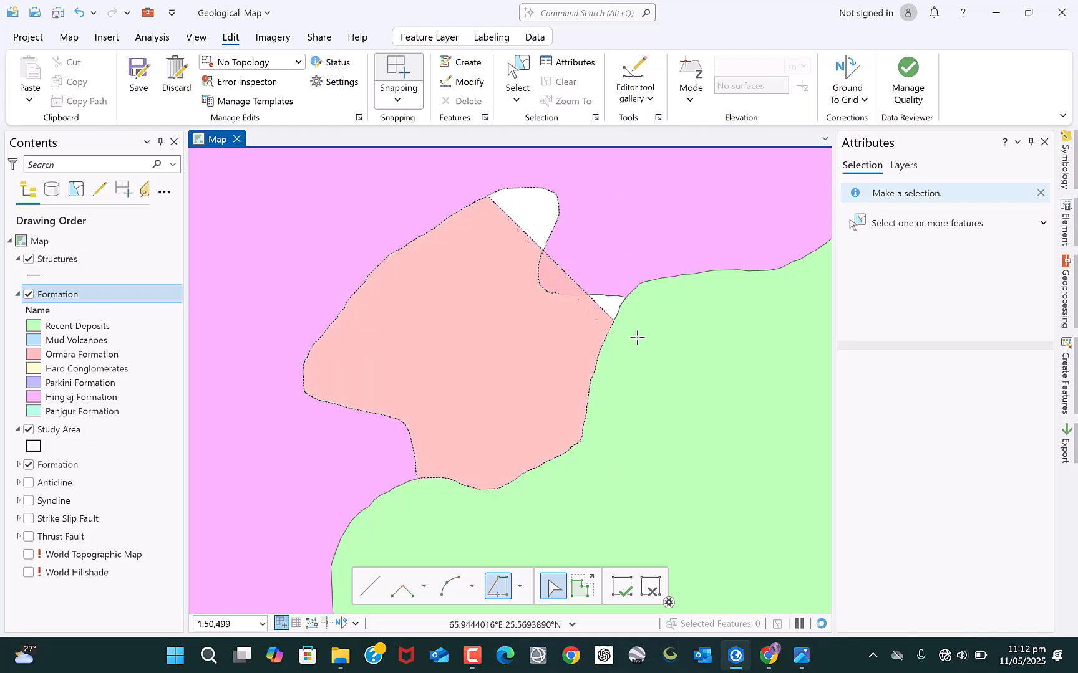
left_click(492, 176)
key("F2")
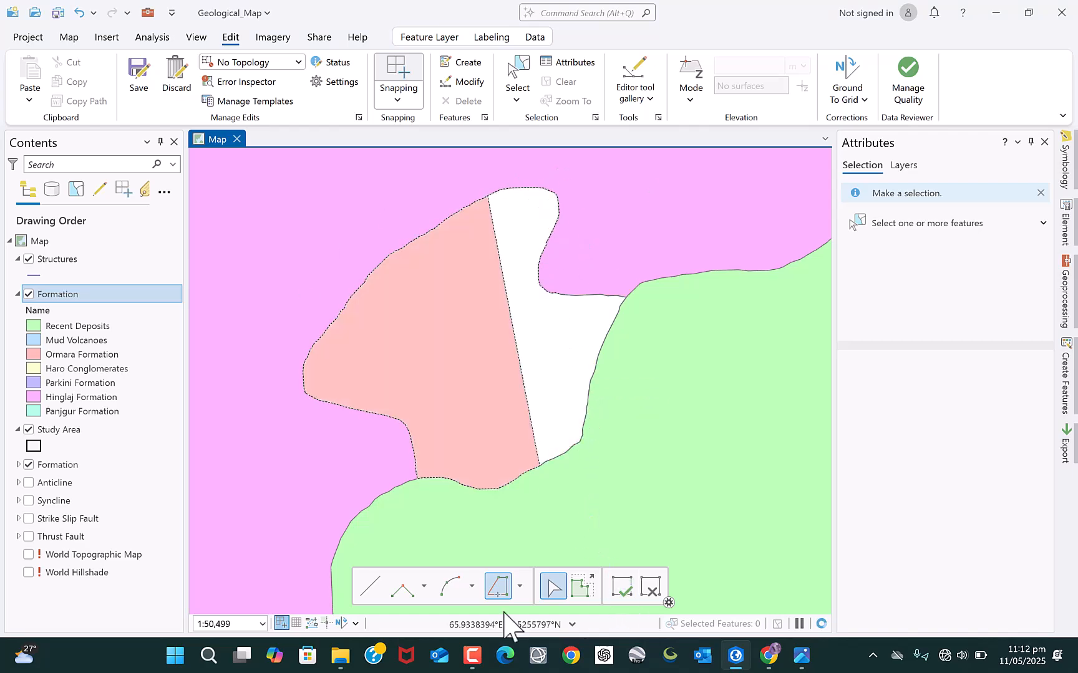
left_click(370, 586)
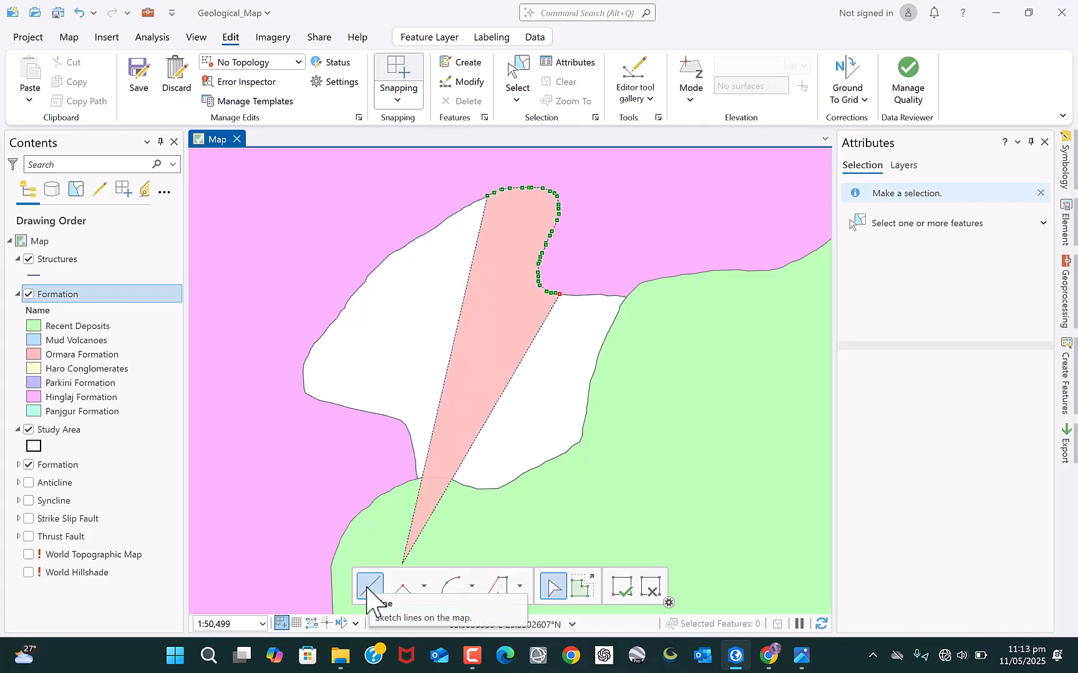
left_click(499, 585)
Continue tracing the polygon down the contact with the Recent Deposits and along the body's southern edge.
scroll(557, 297, "up", 3)
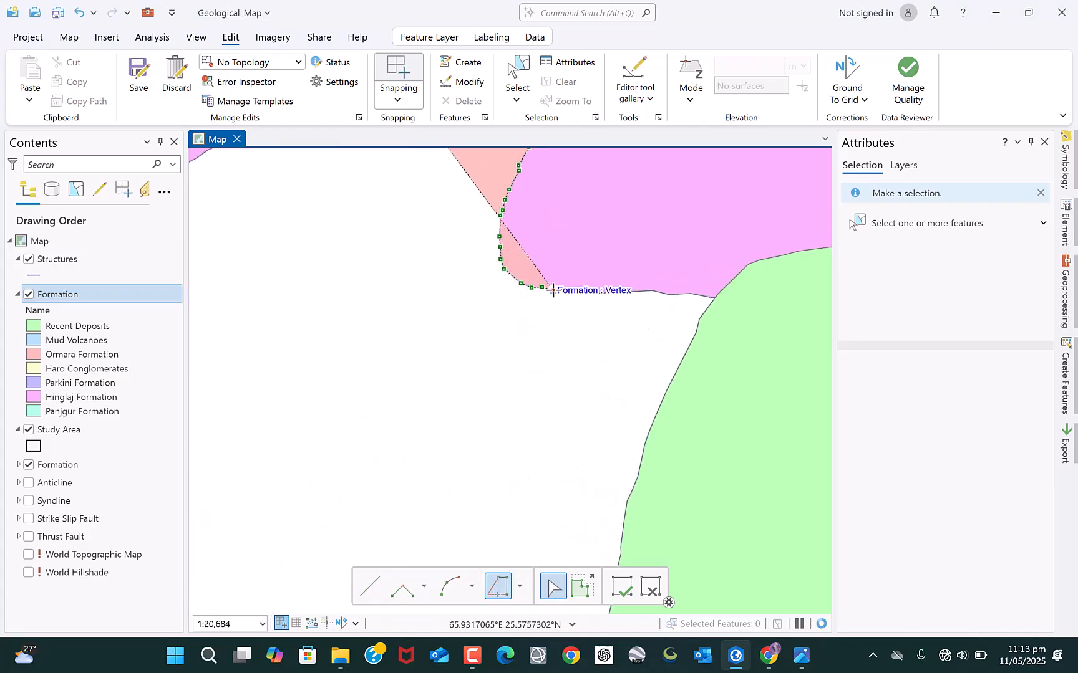
left_click(552, 290)
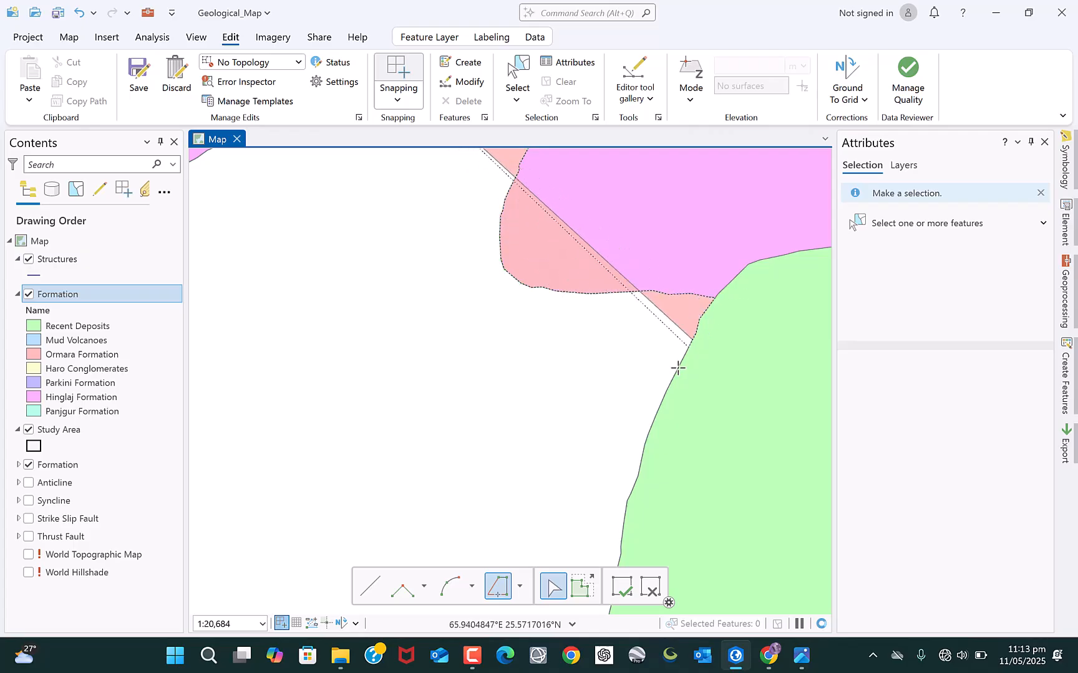
scroll(588, 316, "down", 3)
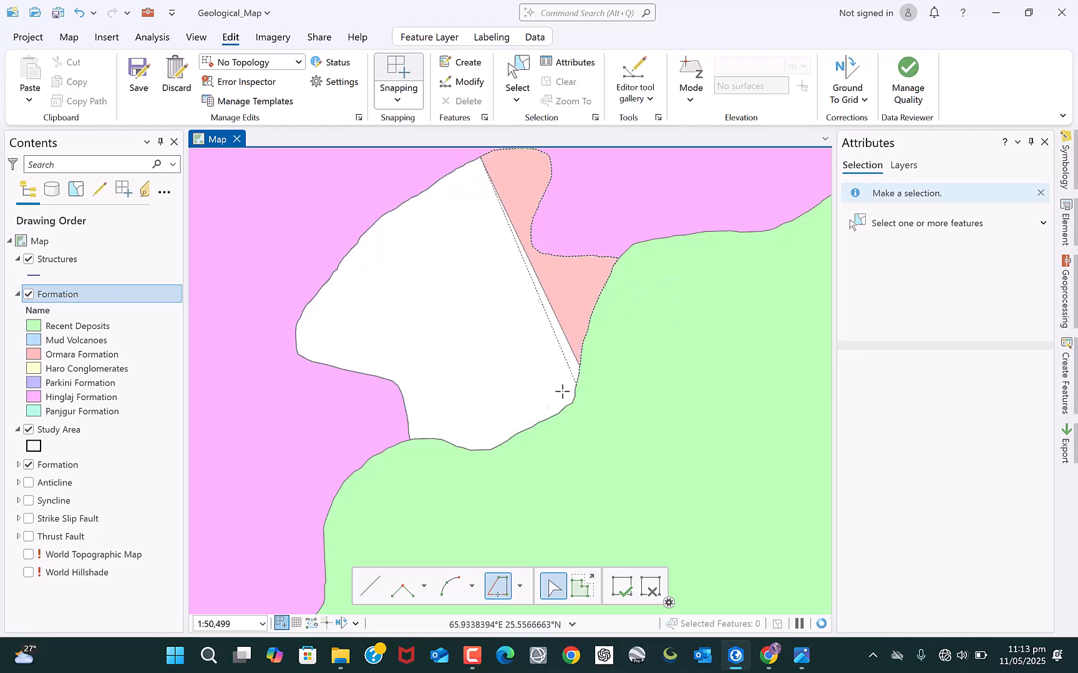
left_click(429, 443)
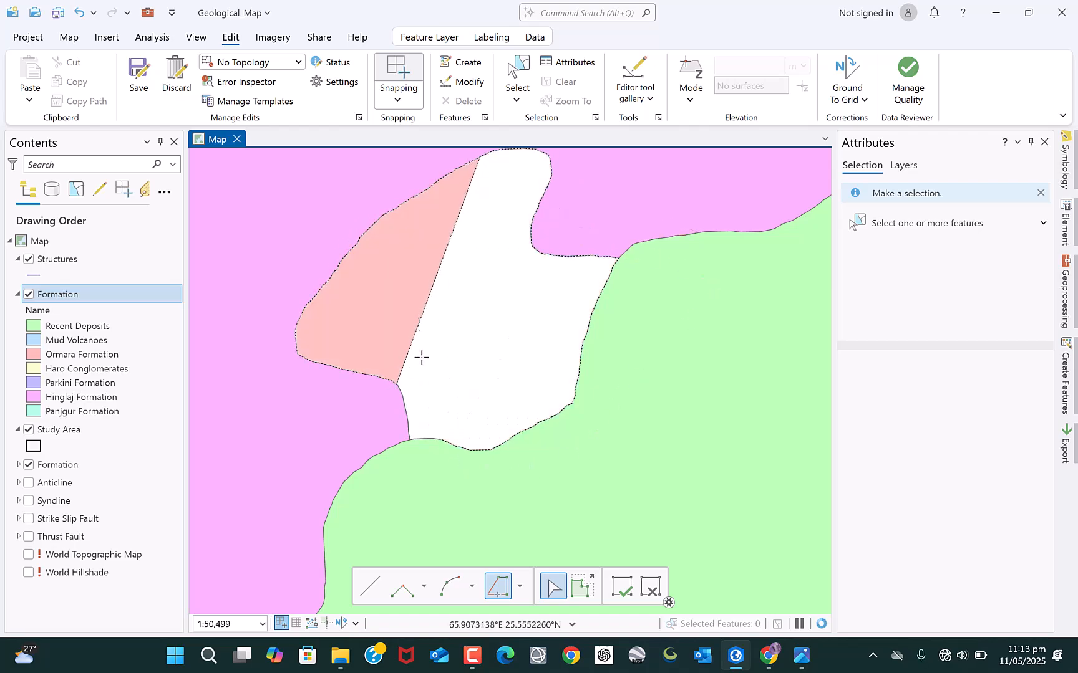
left_click(373, 590)
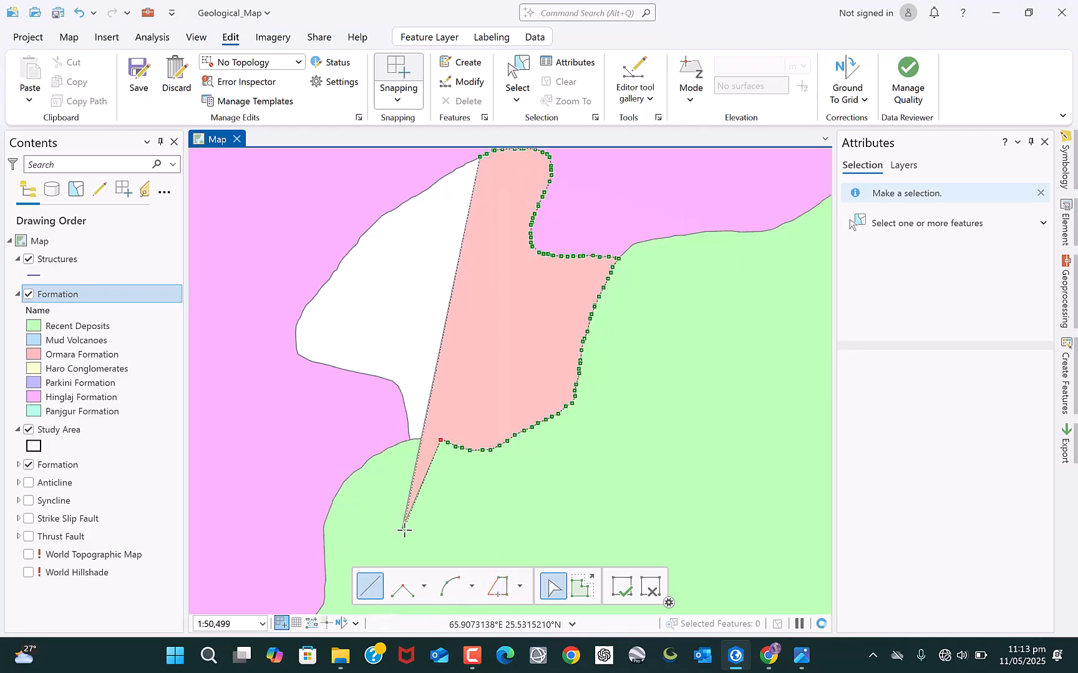
left_click(497, 586)
Auto-hide the Attributes pane, trace the remaining western contact with the Hinglaj Formation back to the start and finish the polygon.
scroll(334, 290, "up", 1)
scroll(335, 290, "up", 3)
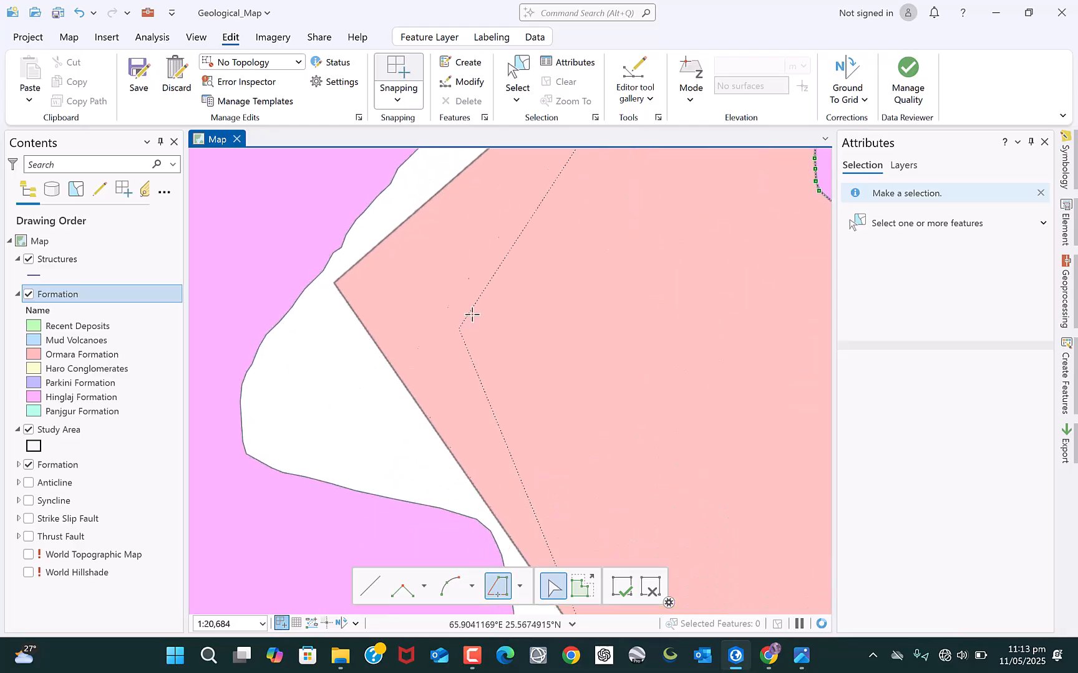
scroll(469, 320, "down", 2)
scroll(524, 547, "up", 2)
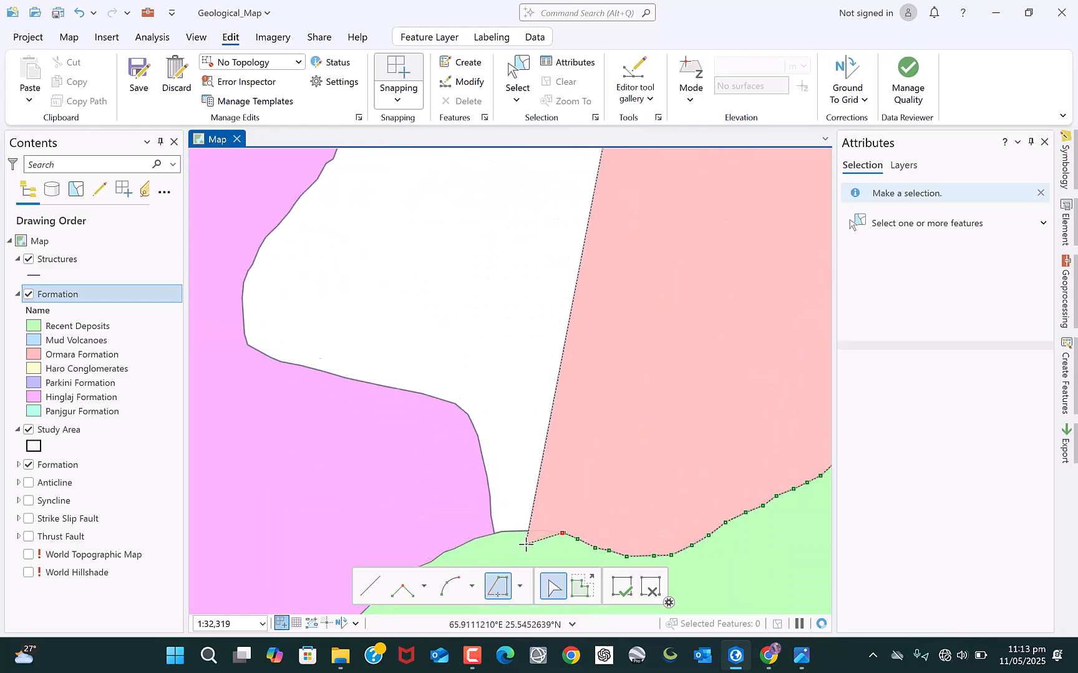
left_click(1030, 142)
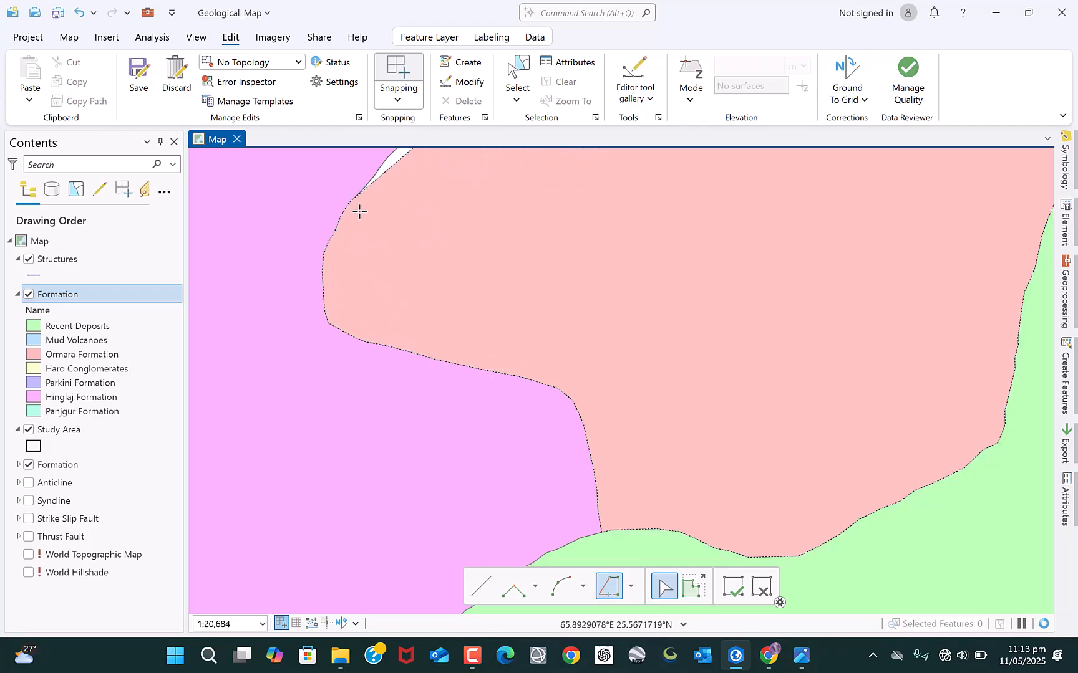
scroll(409, 439, "down", 4)
scroll(440, 271, "up", 2)
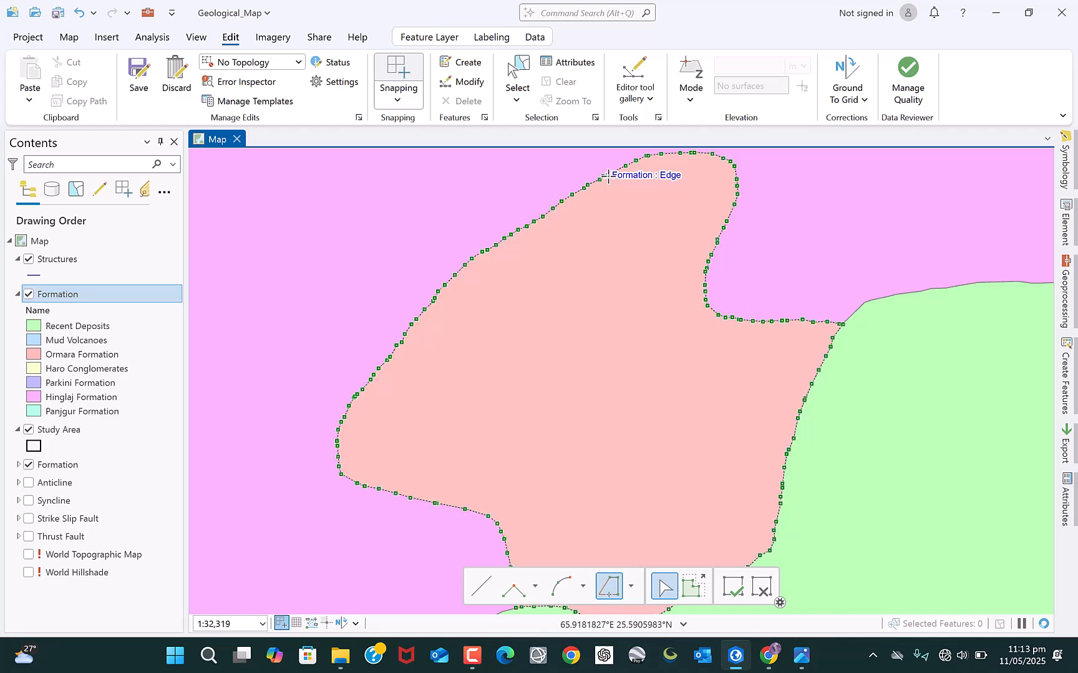
scroll(596, 190, "up", 1)
scroll(544, 286, "down", 6)
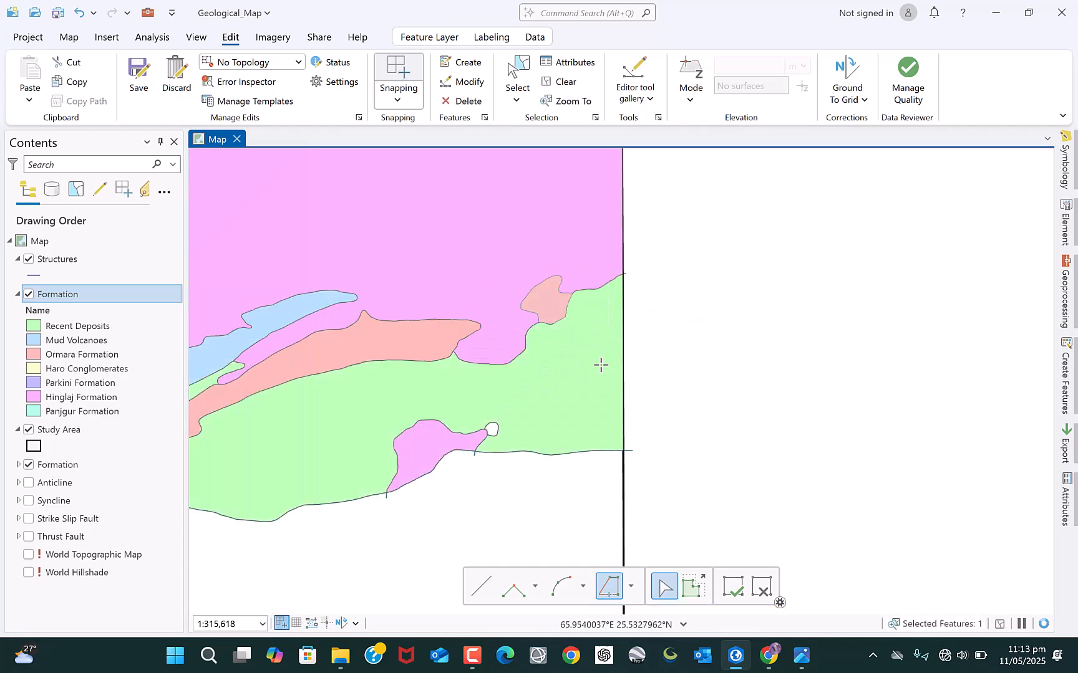
Start a Mud Volcanoes polygon on the small unfilled circular body beside the coastal Hinglaj polygon, tracing its northern, eastern and southern contacts.
scroll(493, 461, "up", 5)
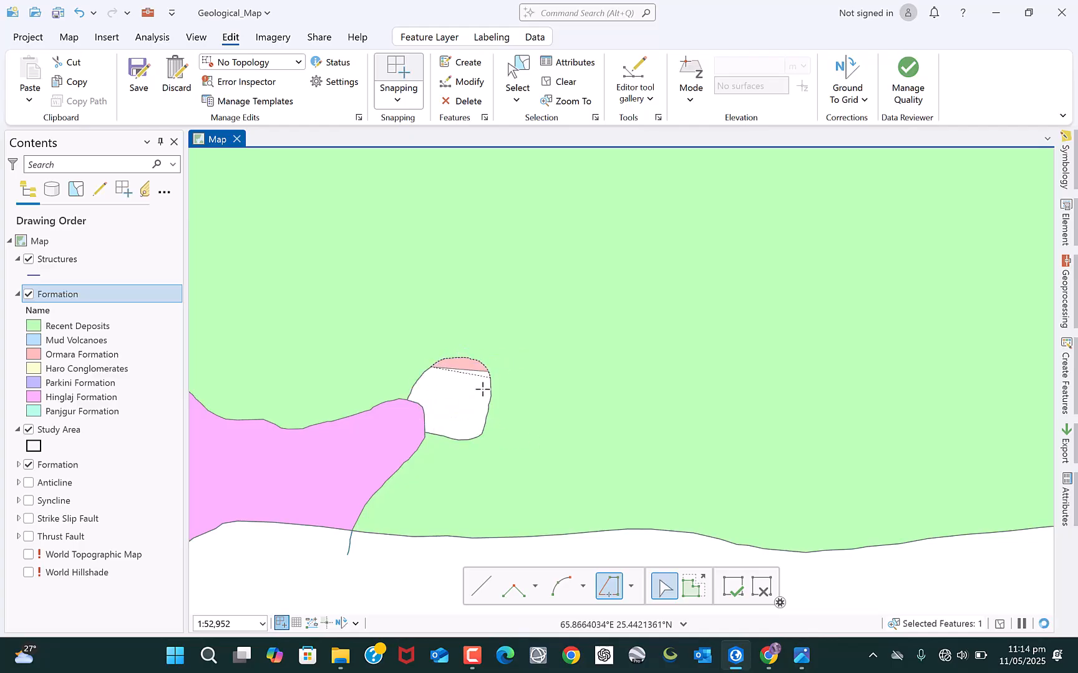
scroll(414, 413, "up", 2)
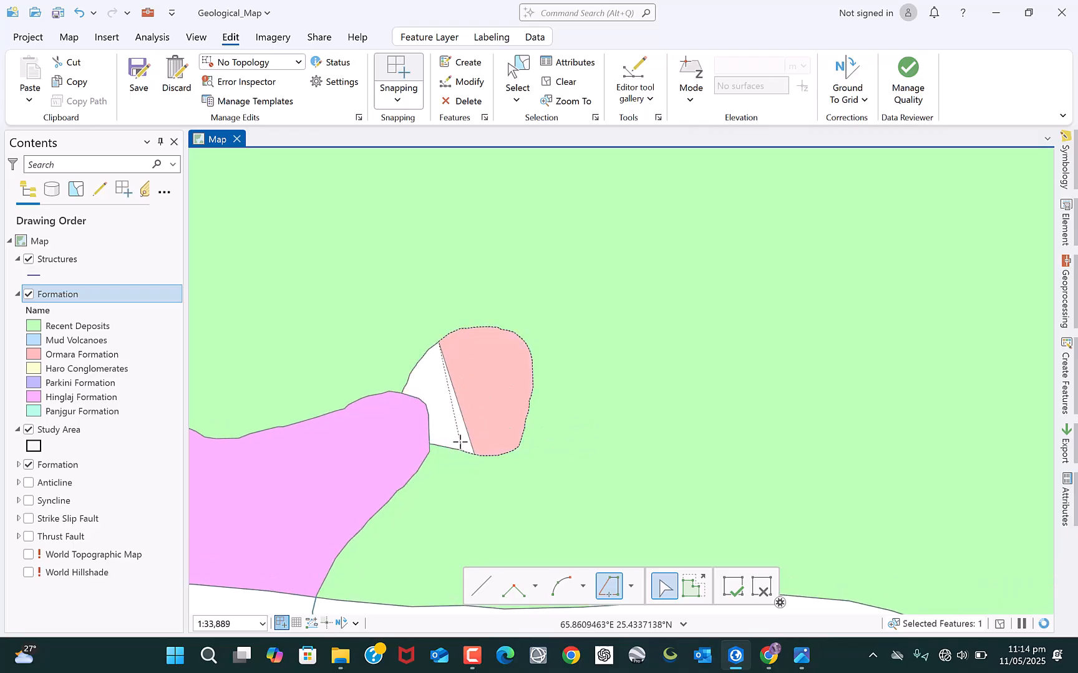
scroll(453, 447, "up", 5)
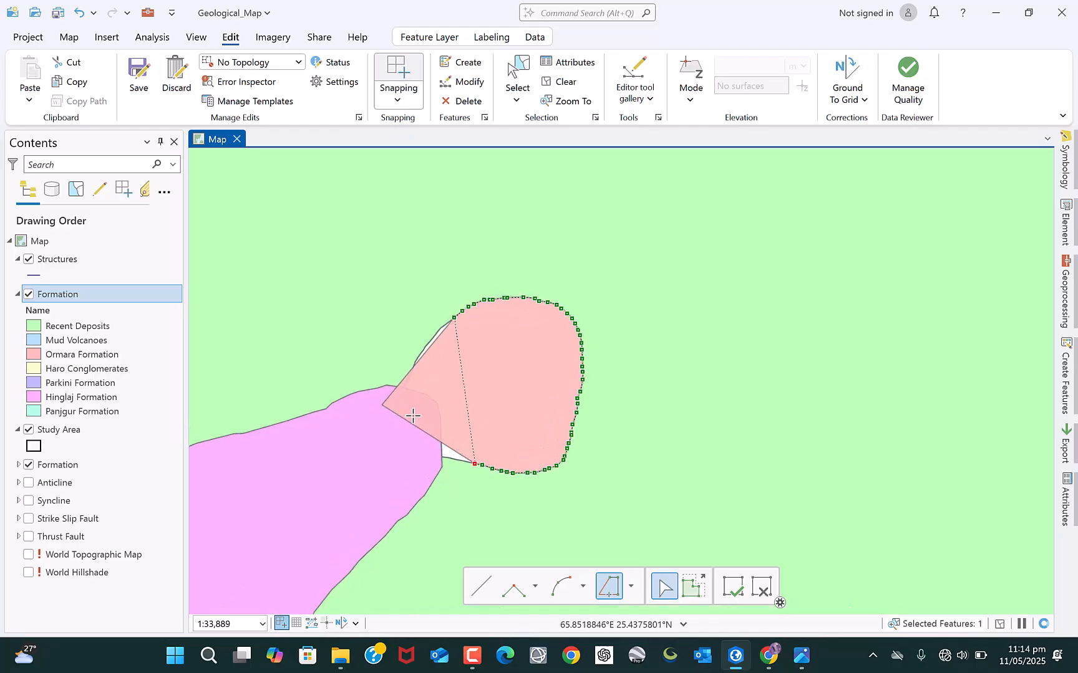
scroll(540, 424, "down", 2)
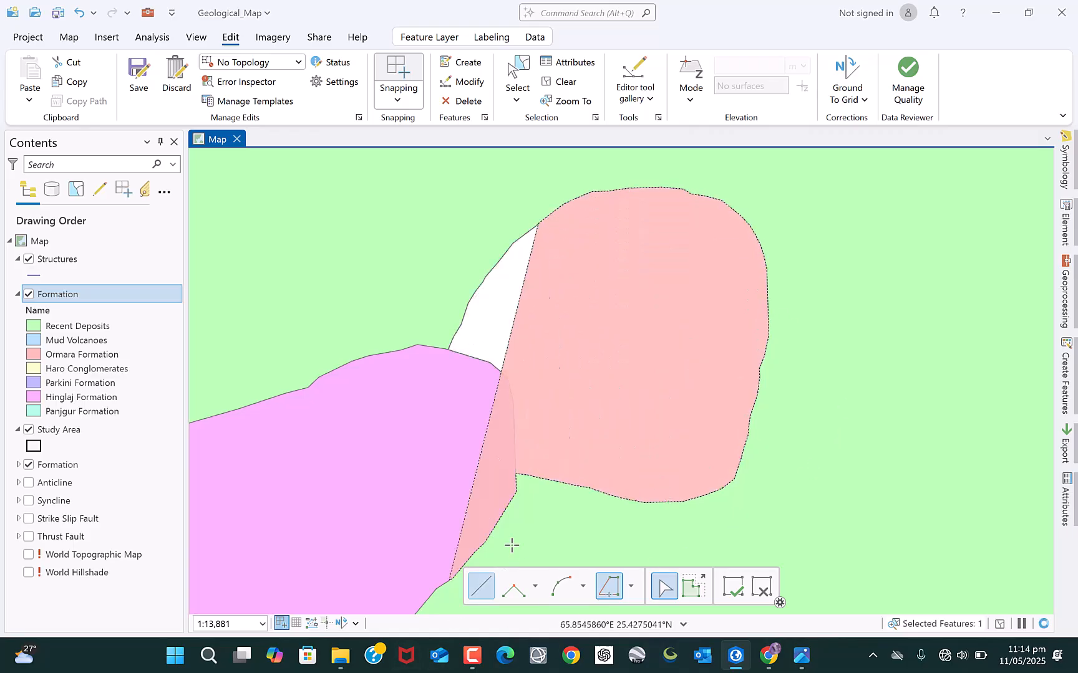
left_click(480, 584)
left_click(609, 586)
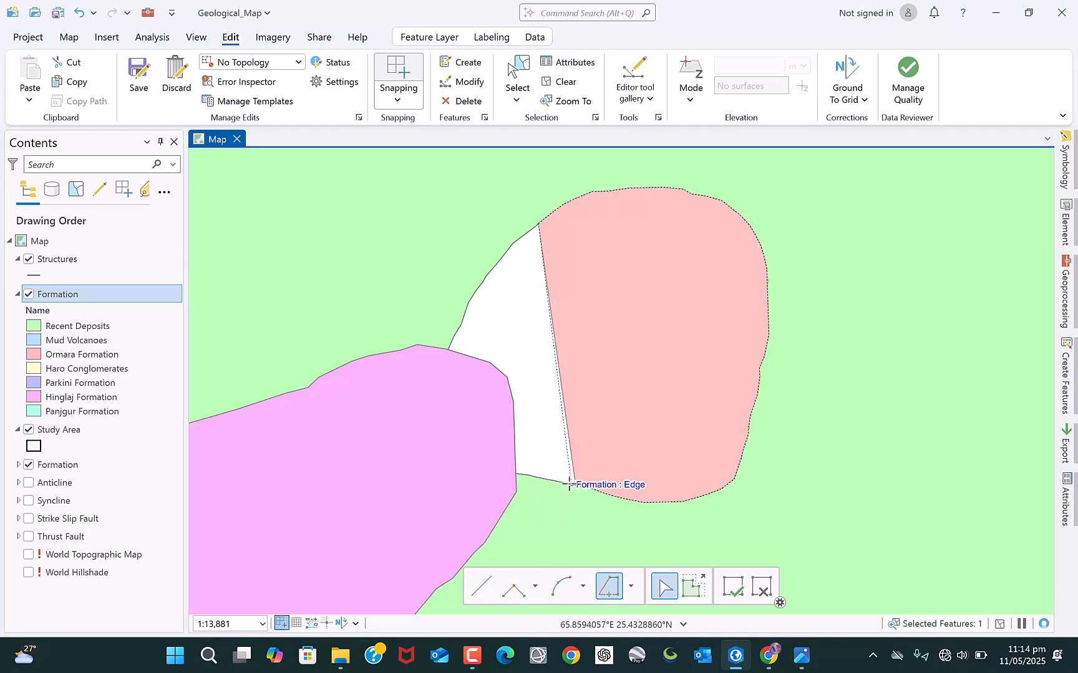
Continue tracing along the contact with the Hinglaj Formation and the body's western edge back to the start, and finish the polygon.
left_click(571, 486)
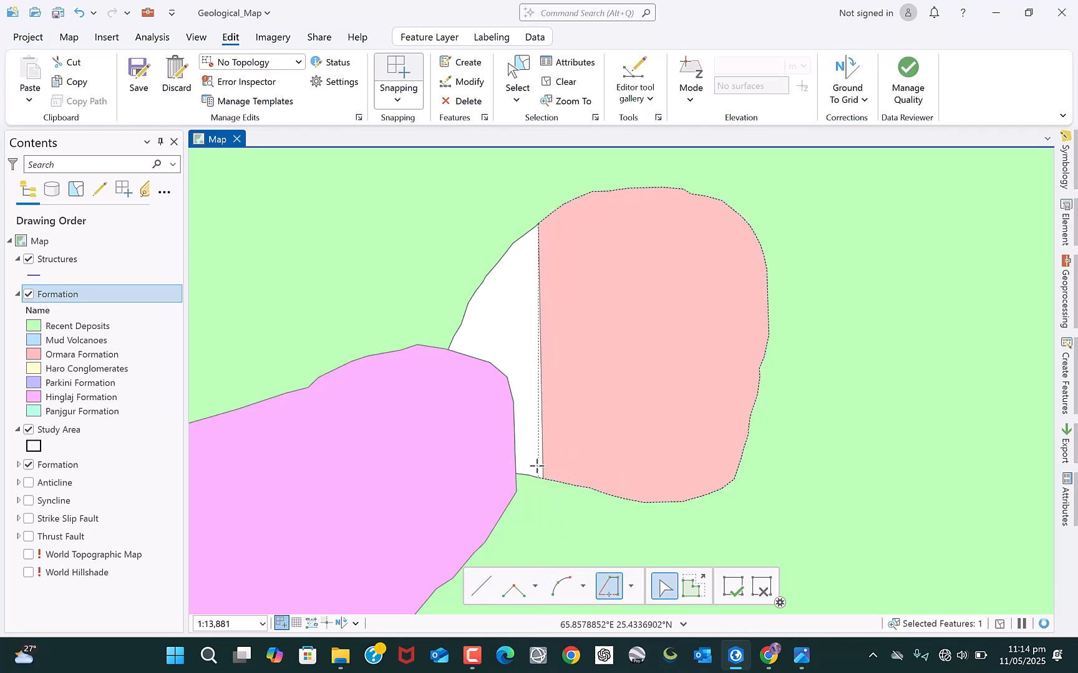
left_click(507, 377)
scroll(460, 316, "up", 2)
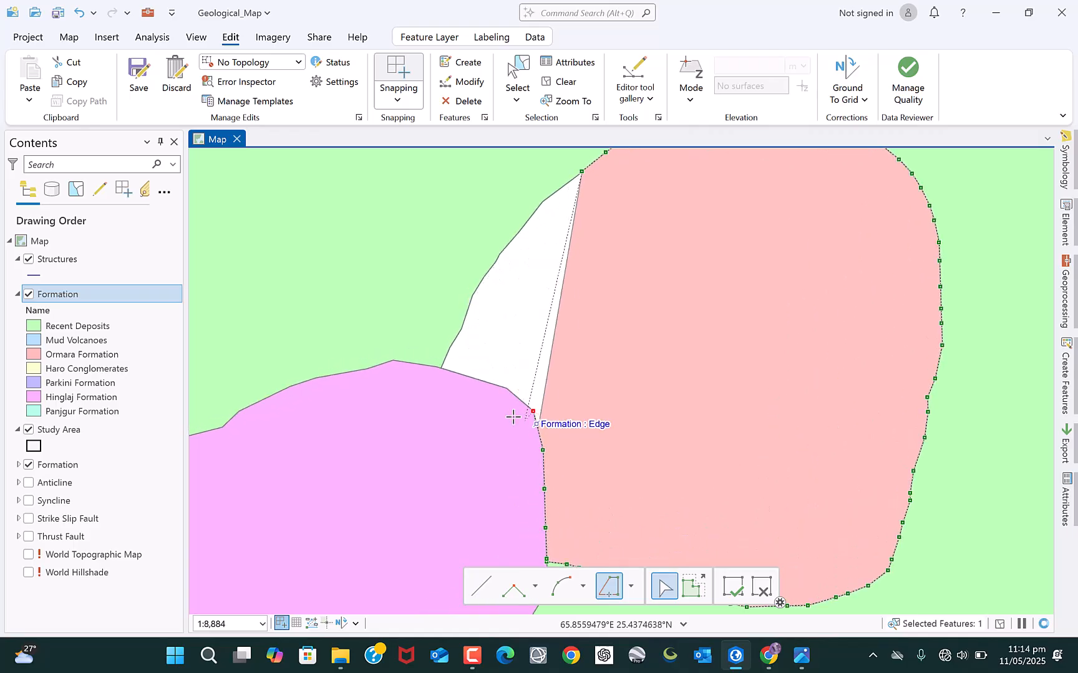
left_click(532, 412)
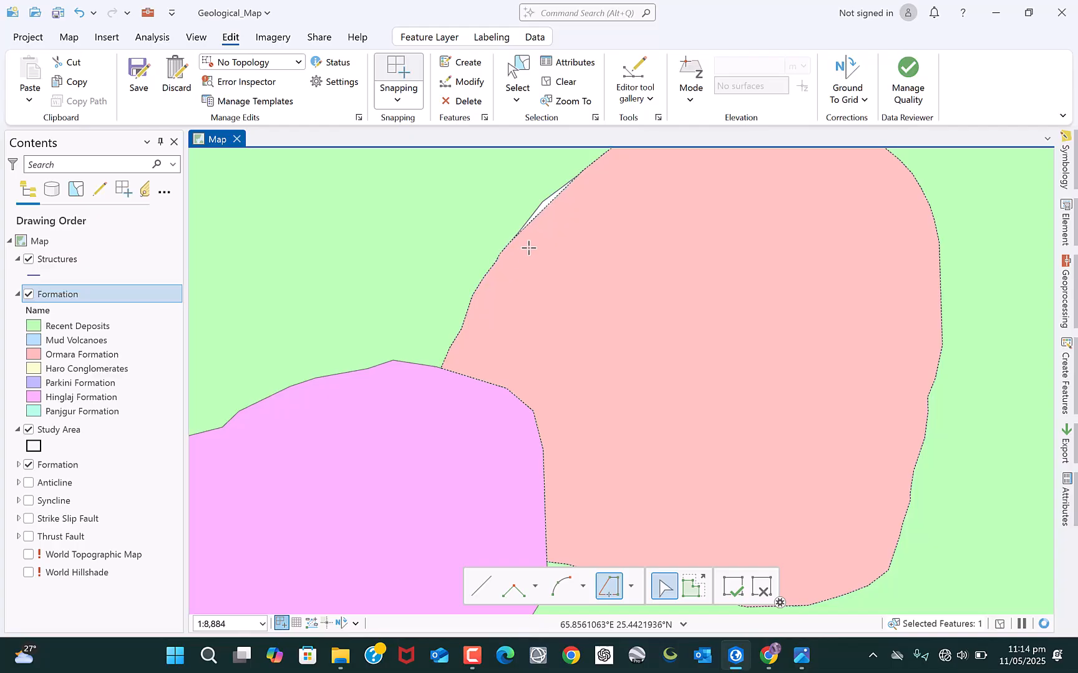
scroll(569, 166, "up", 4)
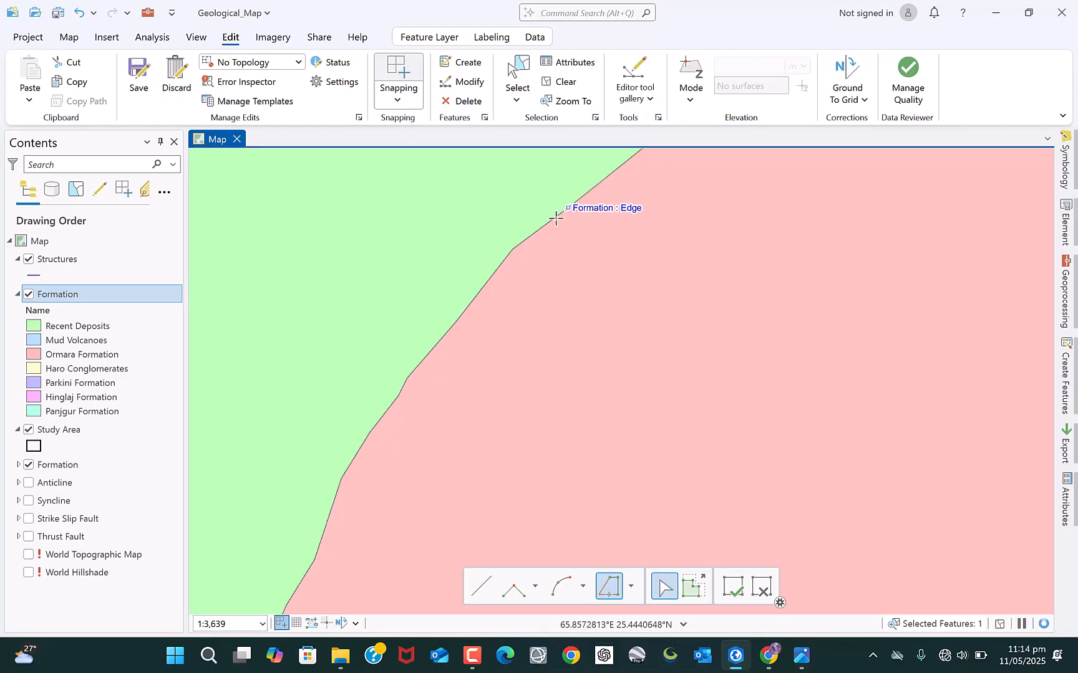
scroll(504, 350, "down", 7)
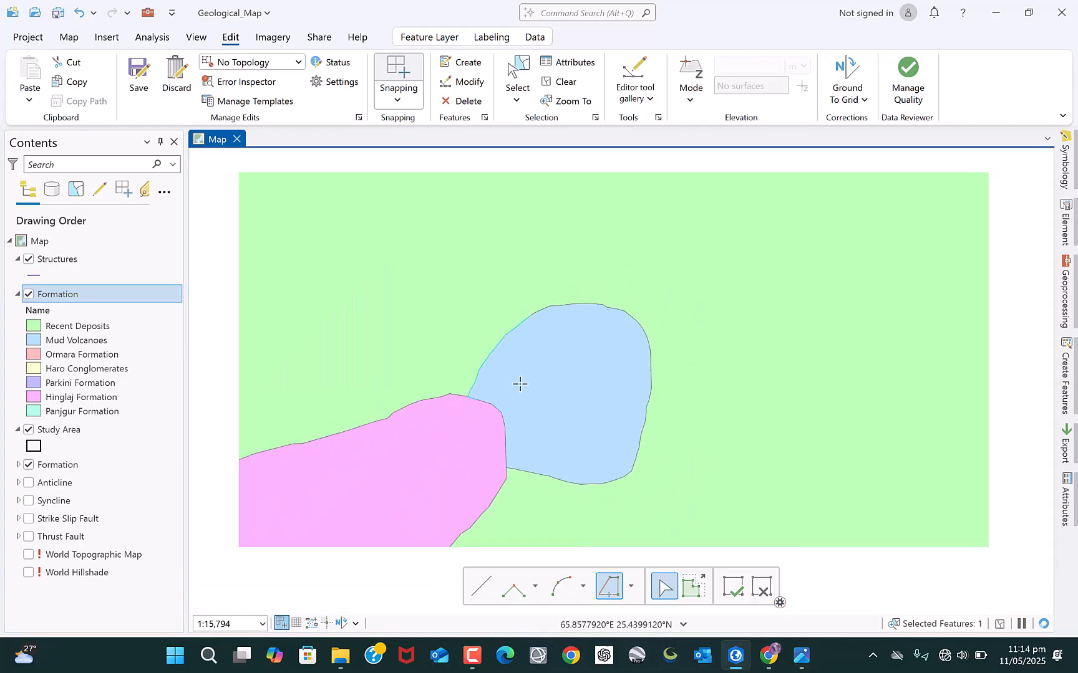
left_click(733, 602)
Close the feature pop-up and clear the selection of the new Mud Volcanoes polygon.
left_click(524, 406)
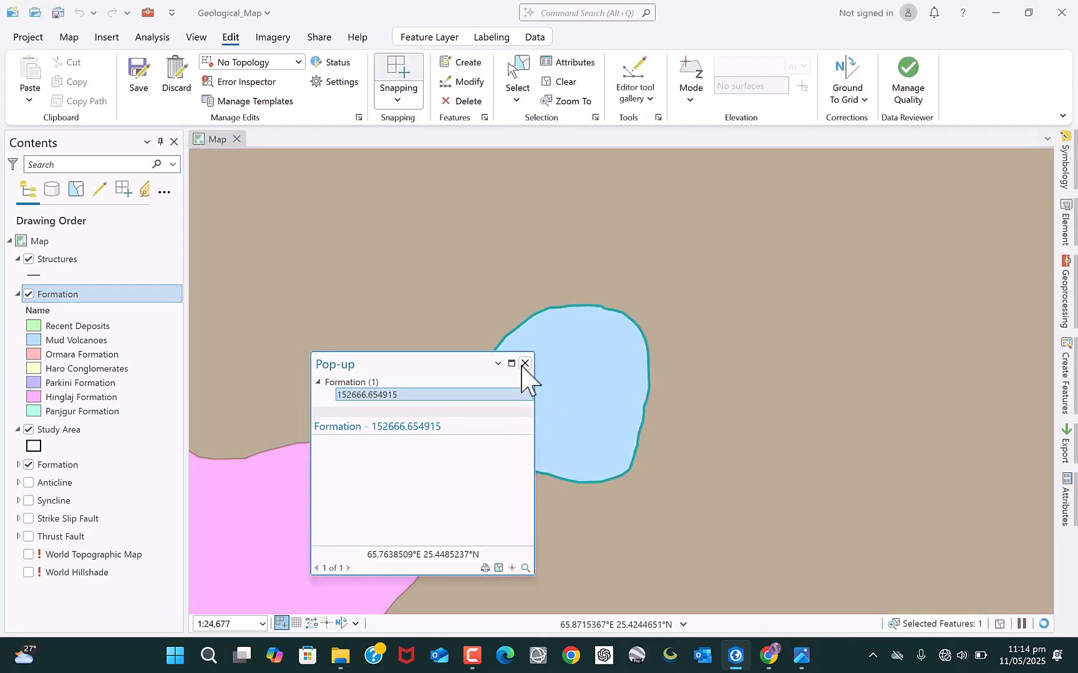
left_click(524, 363)
scroll(570, 397, "down", 2)
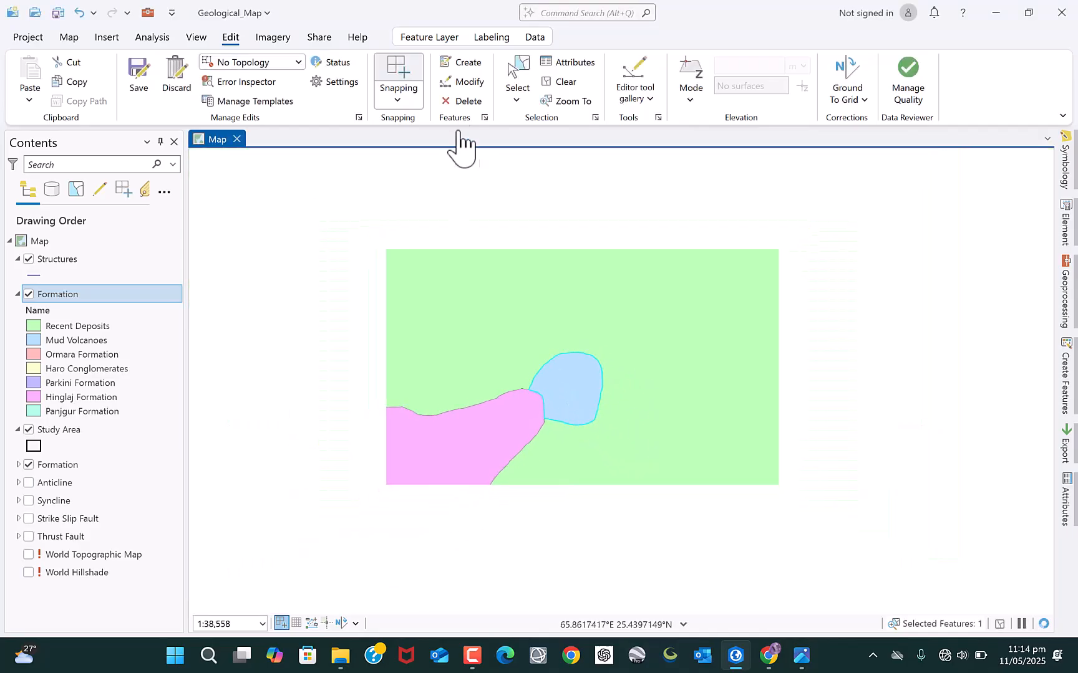
left_click(560, 83)
scroll(584, 445, "down", 4)
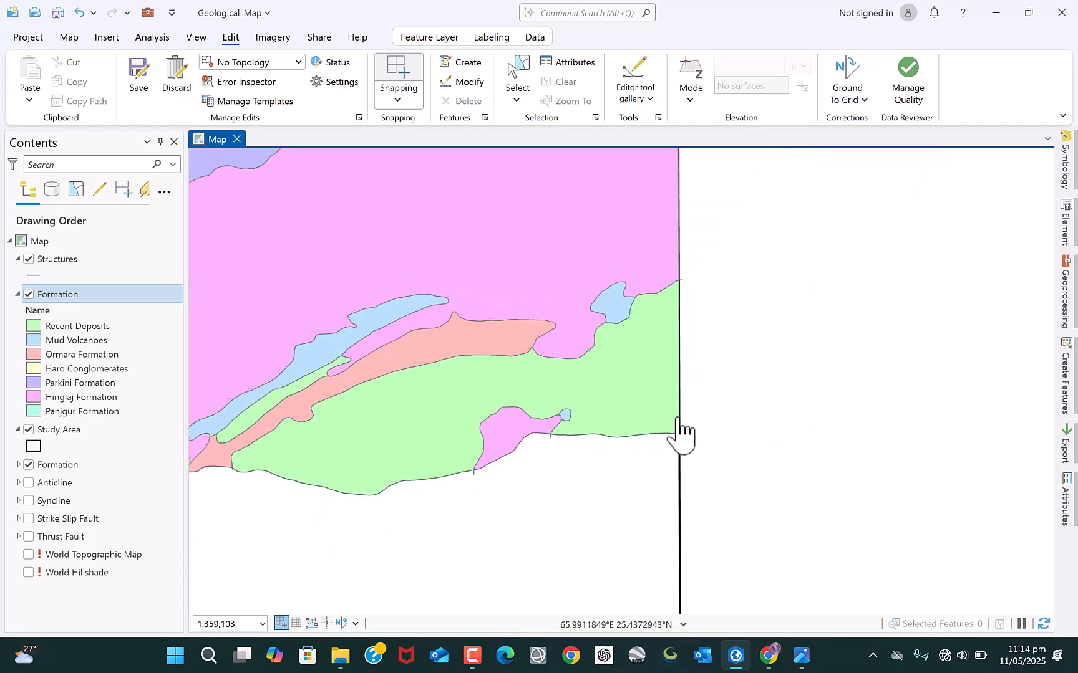
Set the Recent Deposits symbol to no color to reveal any contact lines hidden beneath it.
scroll(577, 423, "up", 1)
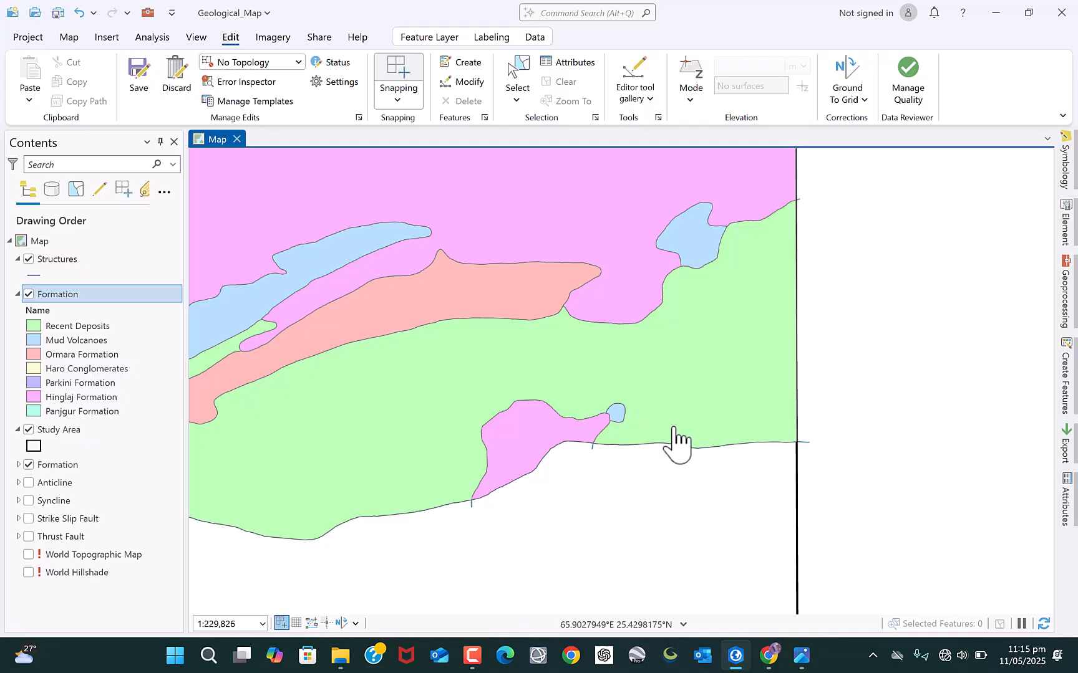
scroll(676, 436, "down", 2)
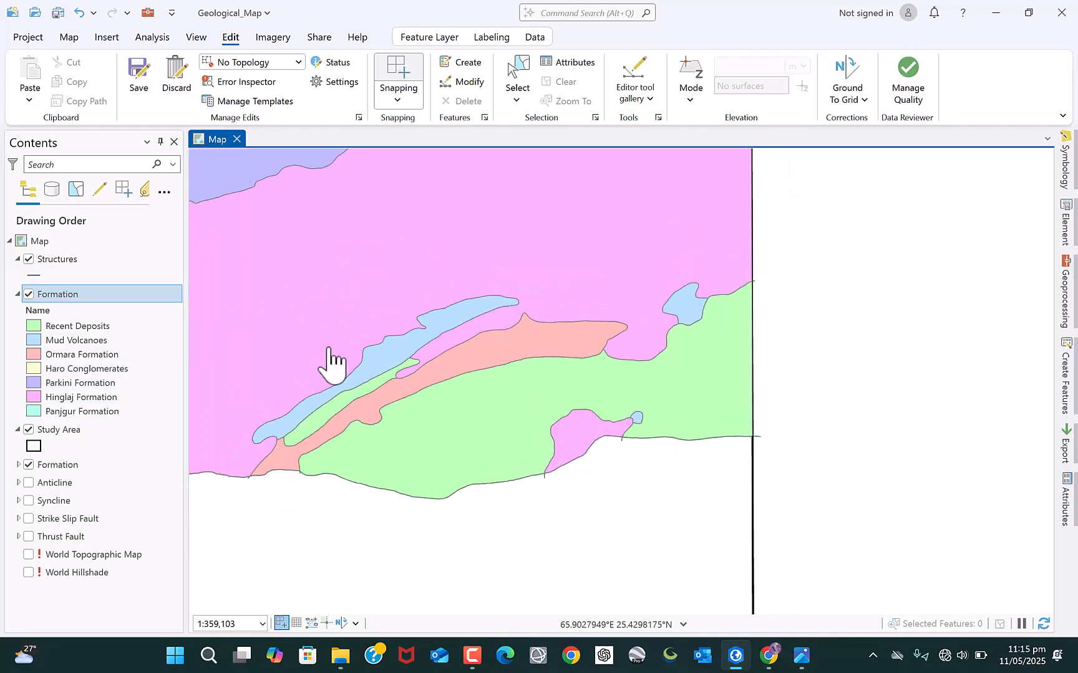
right_click(33, 330)
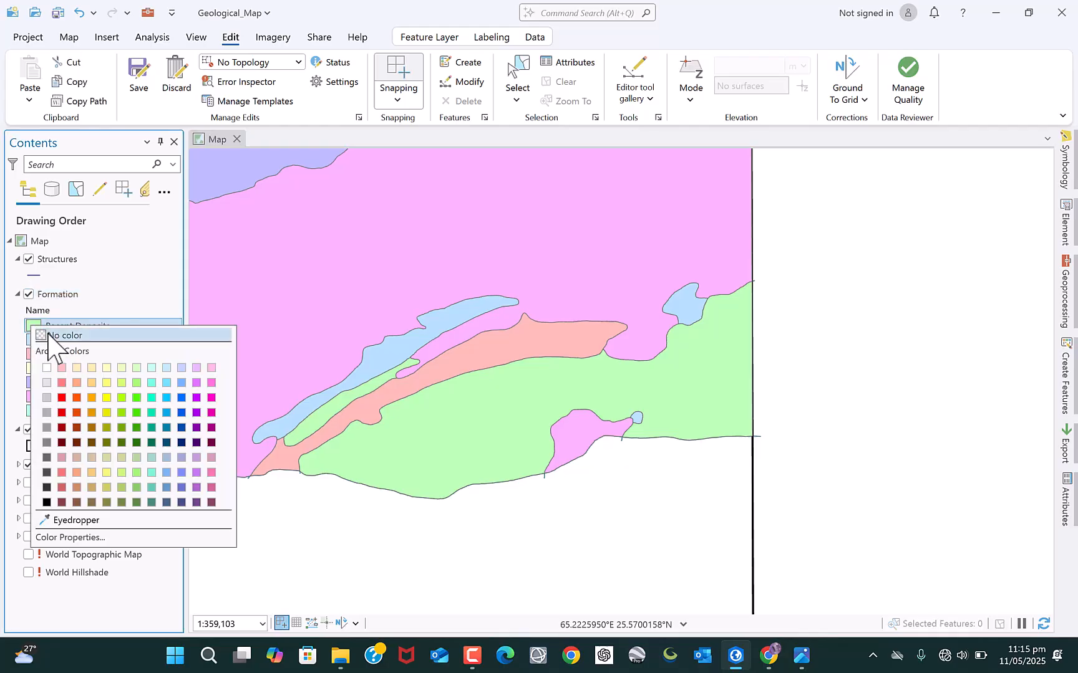
left_click(50, 336)
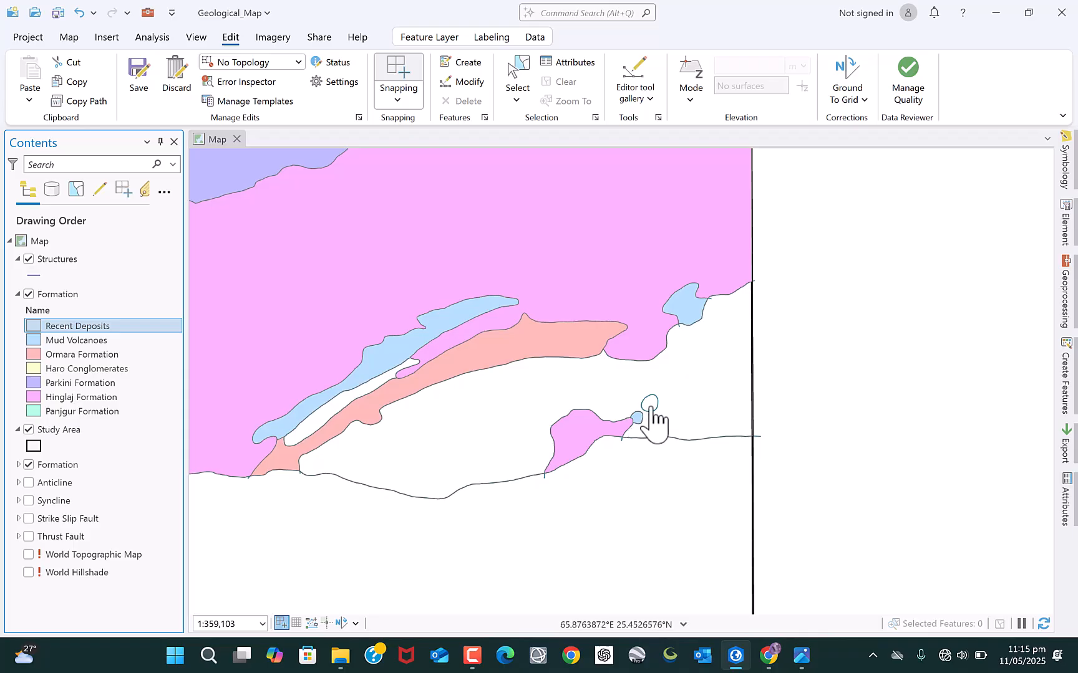
Start a Mud Volcanoes polygon on the closed outline northeast of the small filled body and trace around its contact line.
scroll(660, 412, "up", 2)
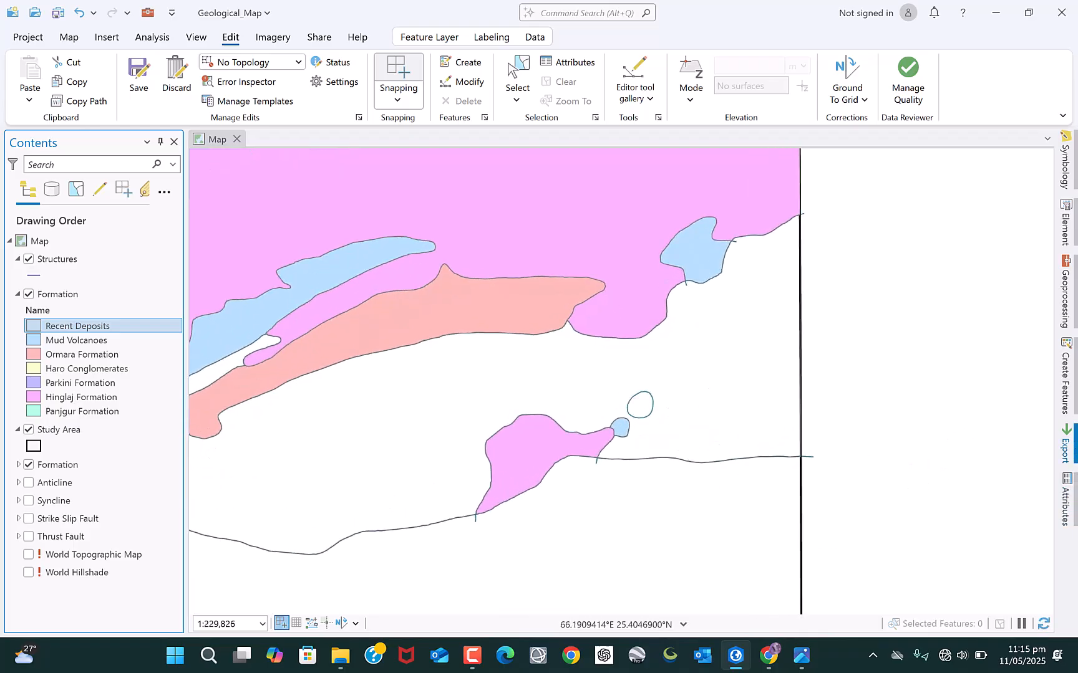
left_click(1065, 381)
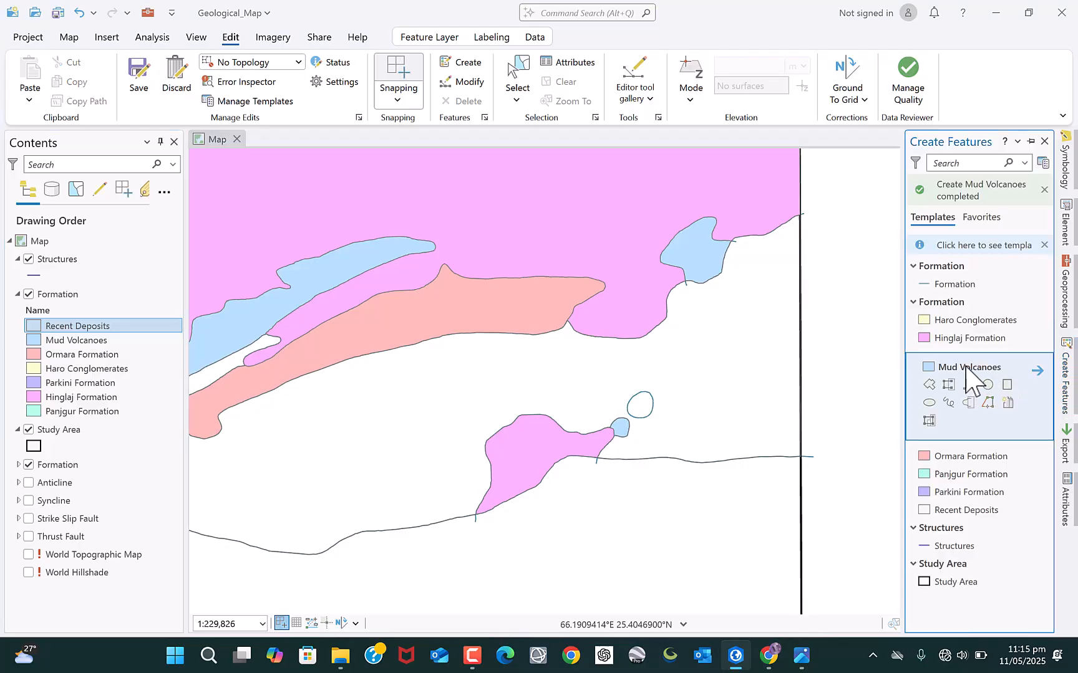
left_click(967, 384)
scroll(635, 399, "up", 5)
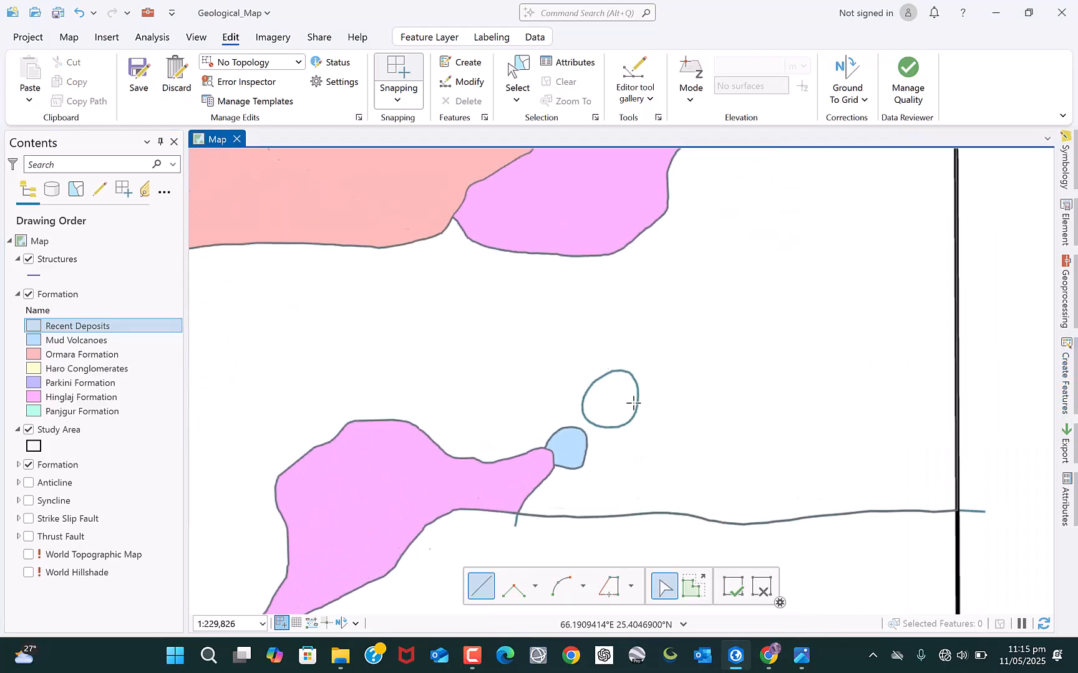
left_click(508, 299)
left_click(609, 587)
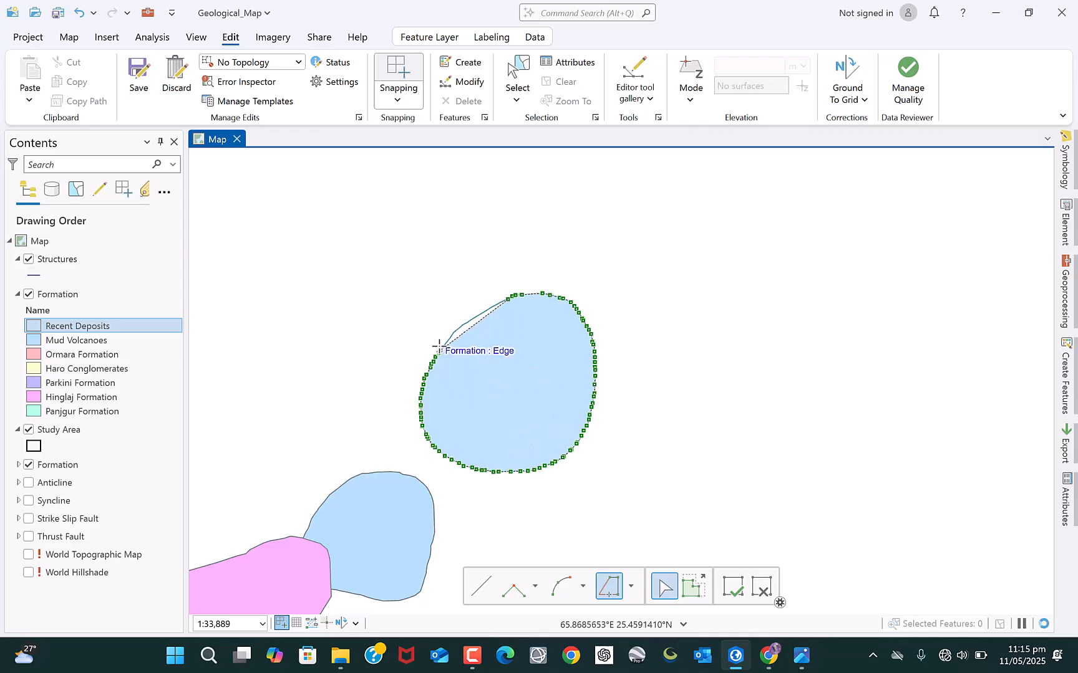
Trace the remaining northwestern edge of the outline back to the start, finish the Mud Volcanoes polygon and clear the selection.
scroll(450, 311, "up", 3)
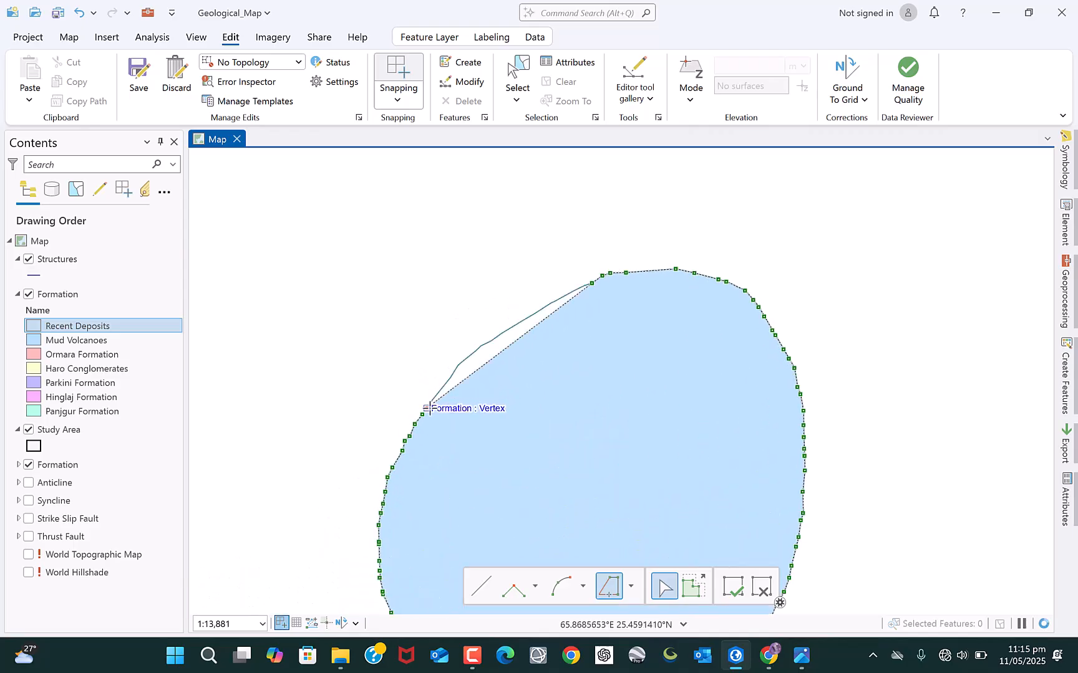
double_click(430, 407)
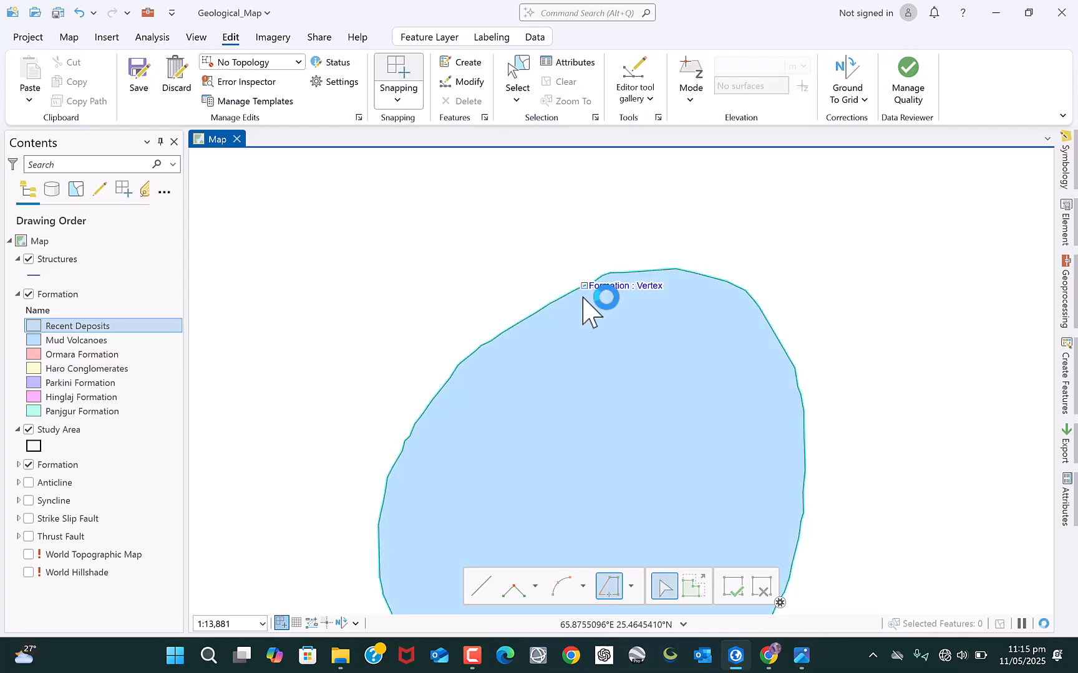
scroll(572, 329, "down", 5)
left_click(733, 589)
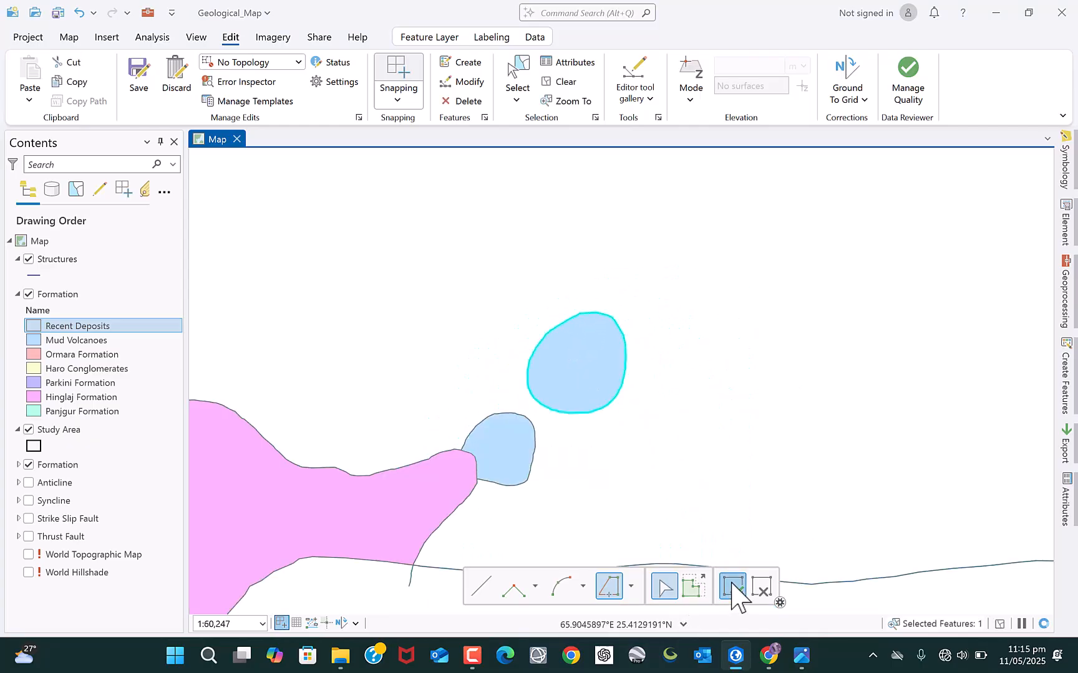
scroll(655, 435, "down", 2)
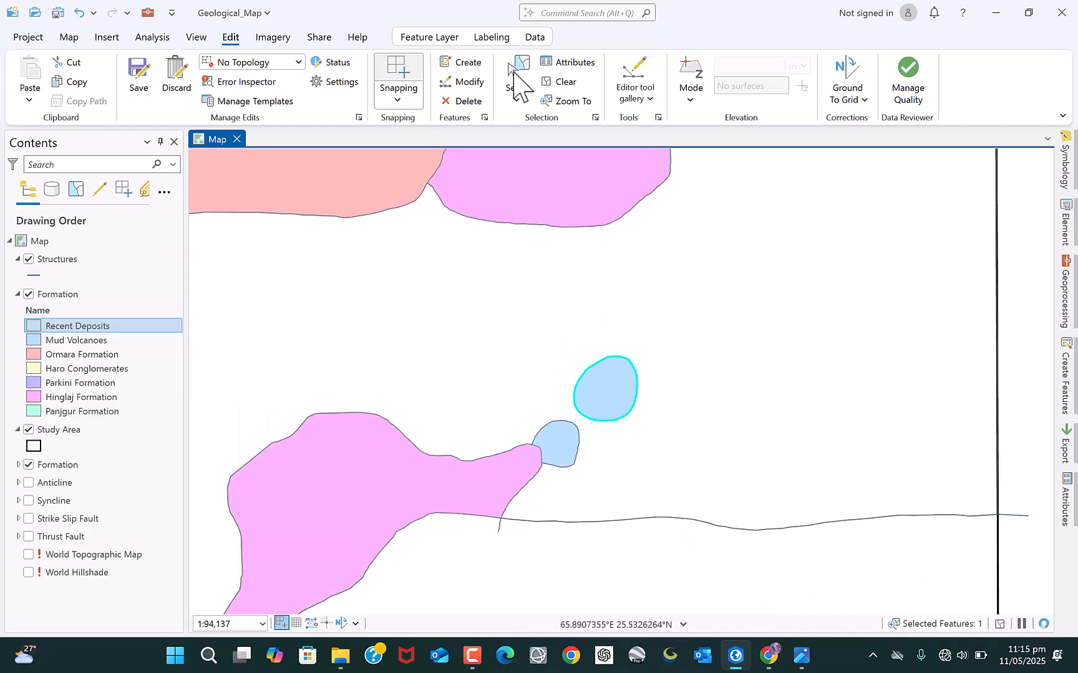
left_click(566, 82)
scroll(666, 443, "down", 8)
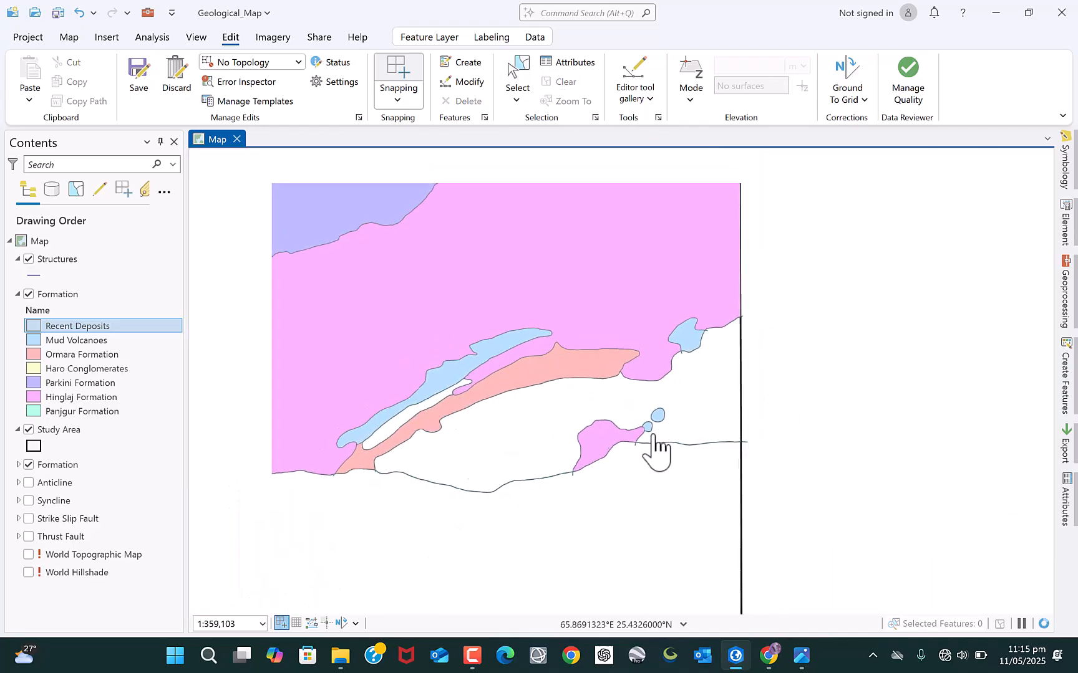
Set the Recent Deposits fill color to a light yellow-orange.
scroll(464, 437, "down", 5)
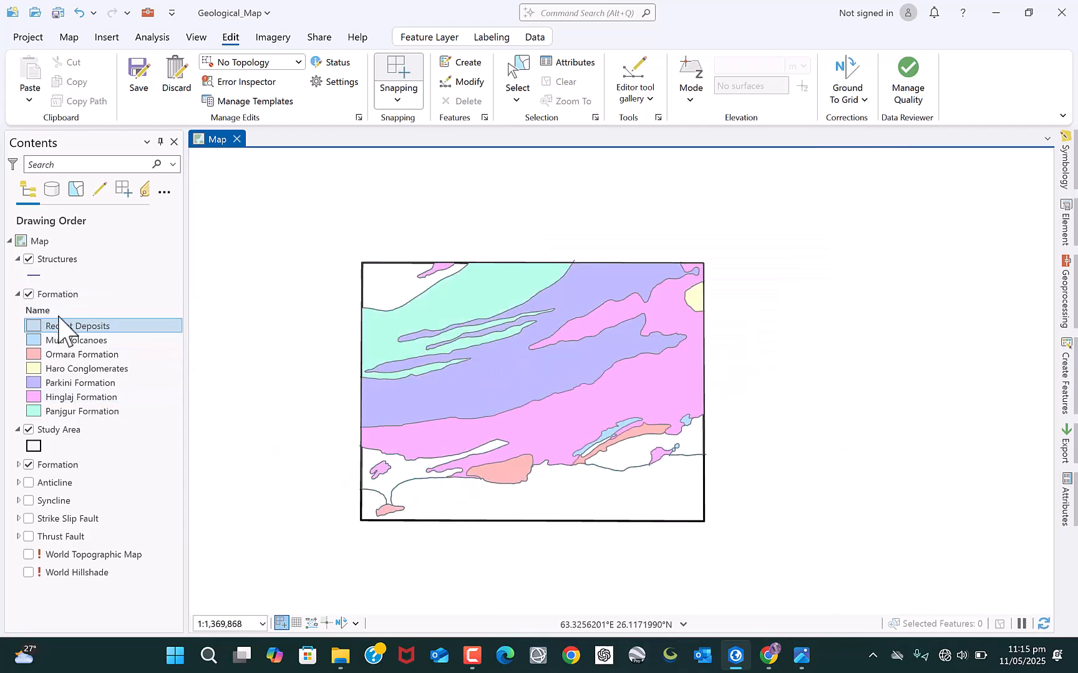
right_click(33, 326)
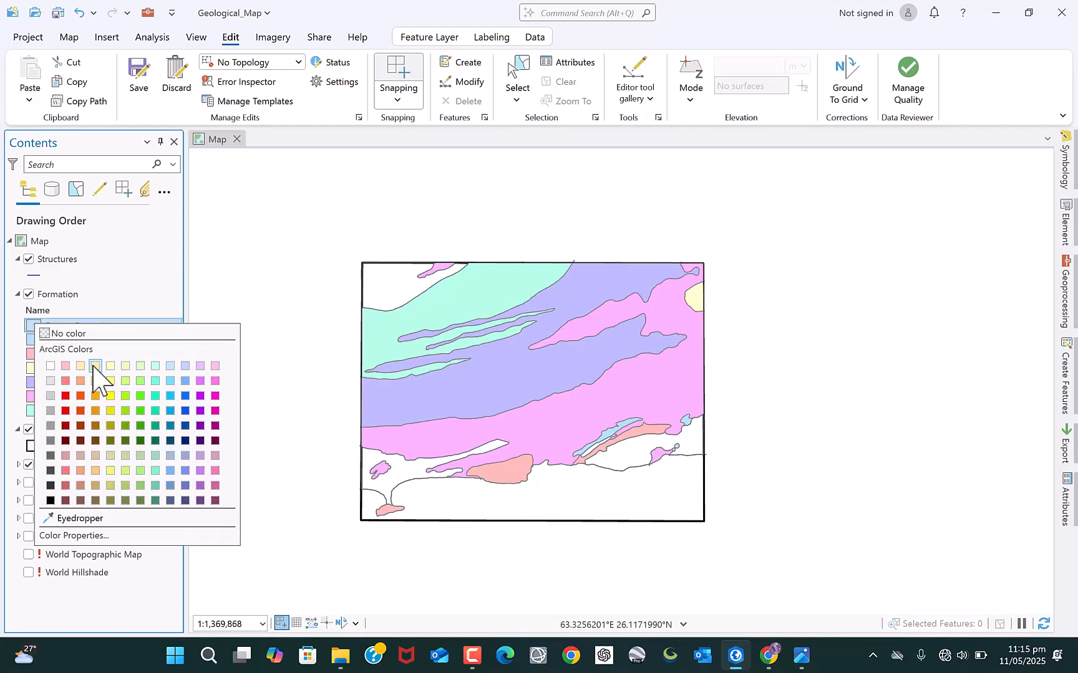
left_click(95, 367)
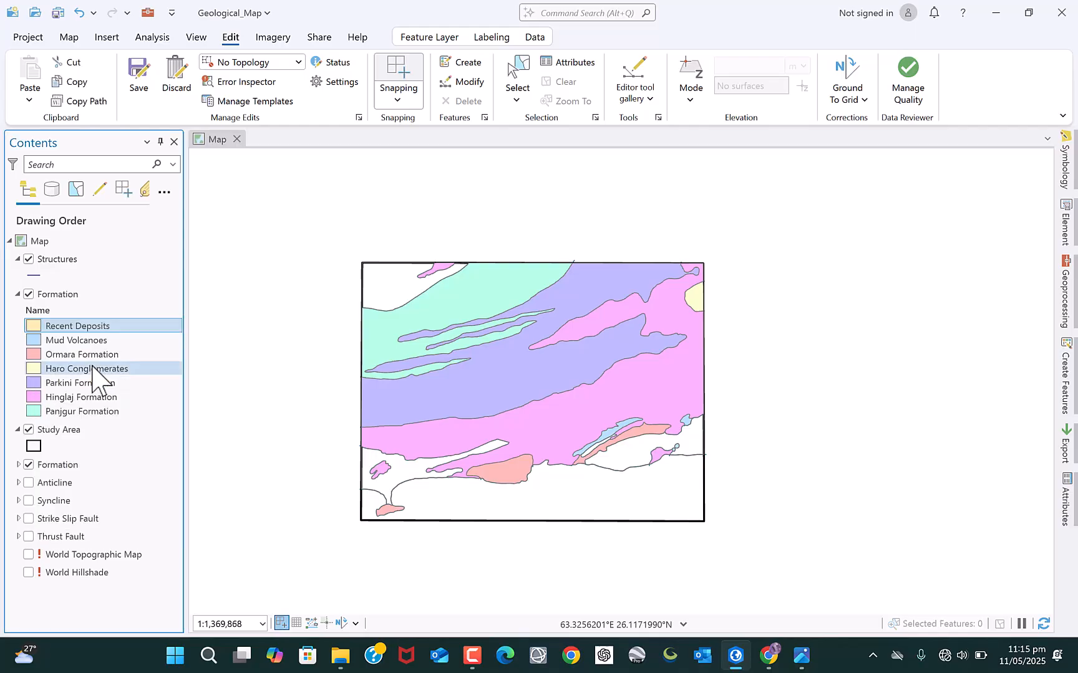
Try a turquoise fill for Haro Conglomerates, and replace it with a bright pinkish purple.
right_click(33, 368)
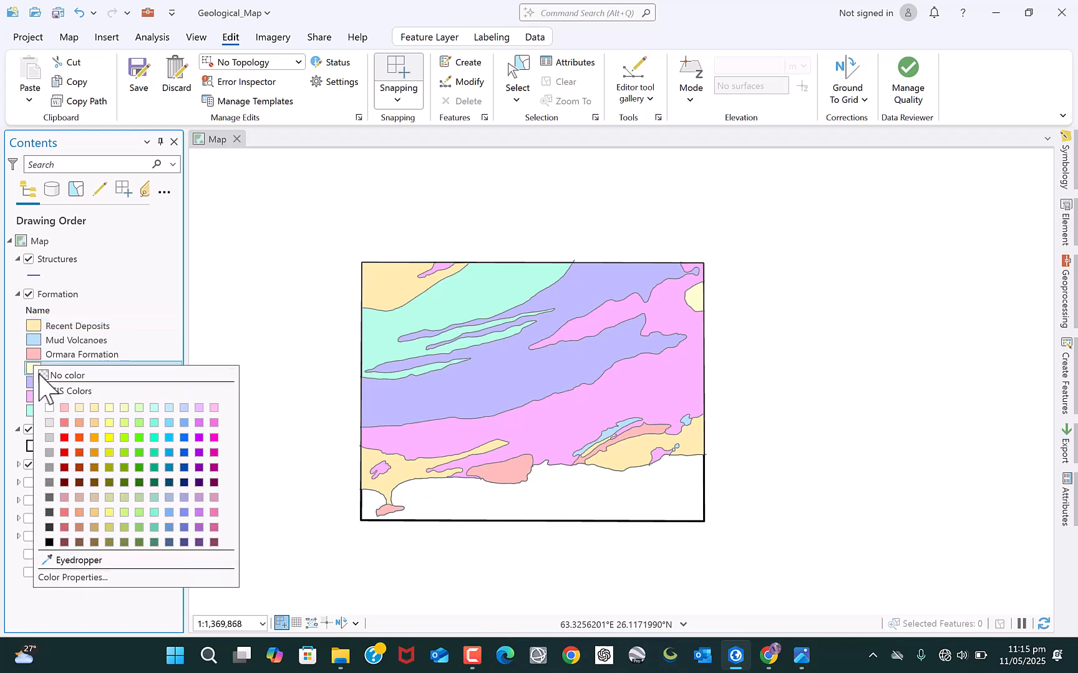
left_click(154, 428)
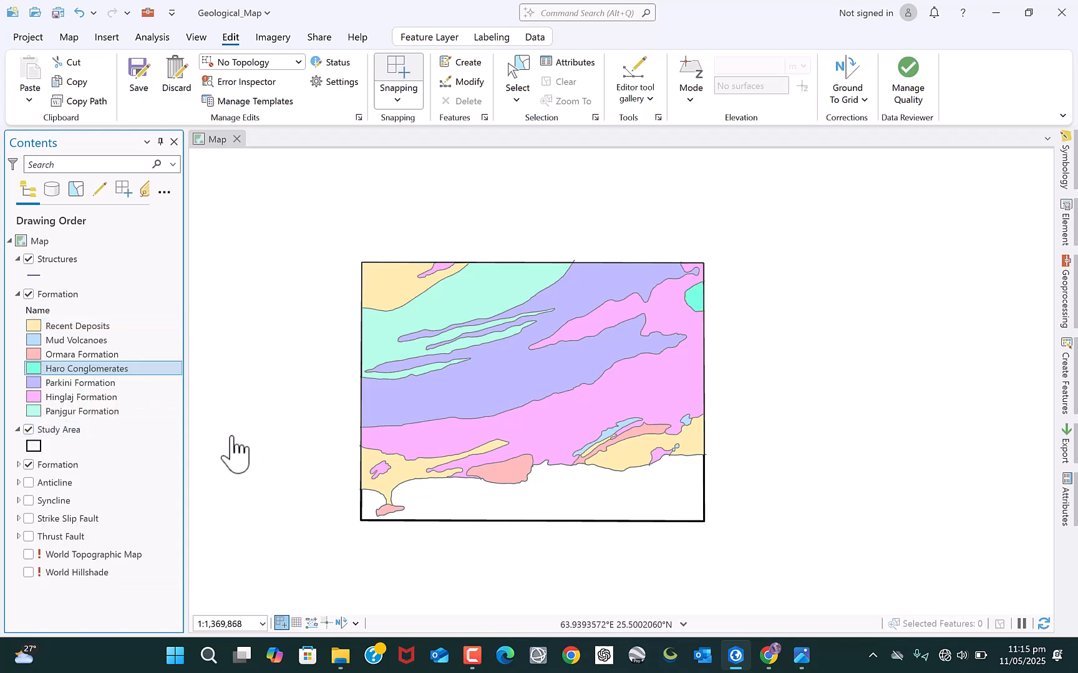
right_click(33, 368)
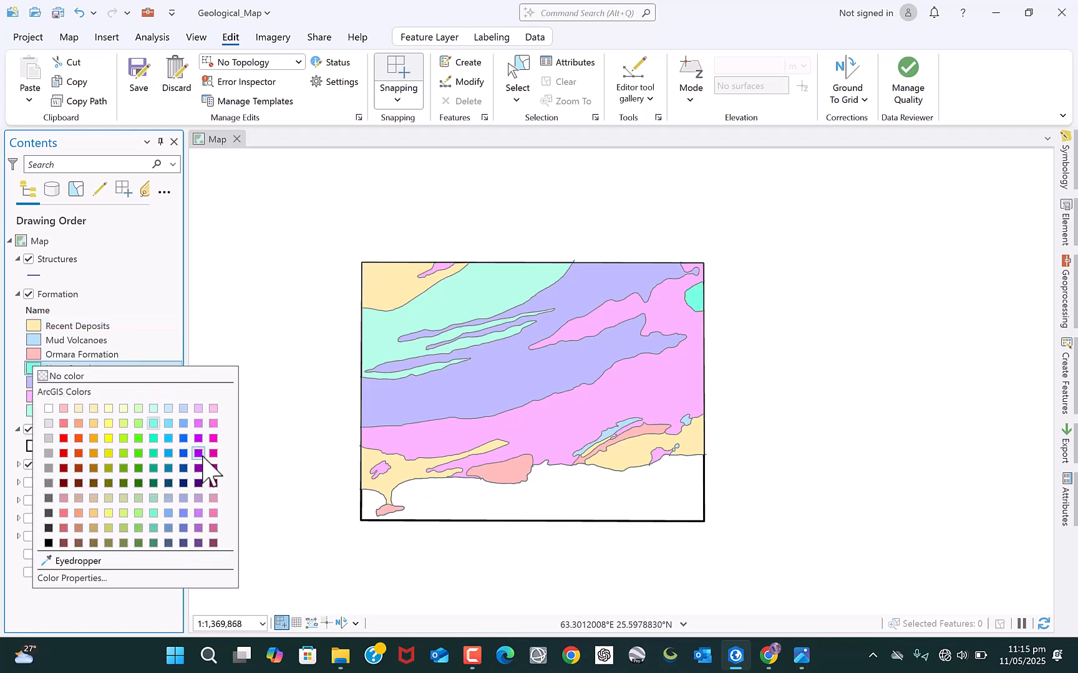
left_click(211, 441)
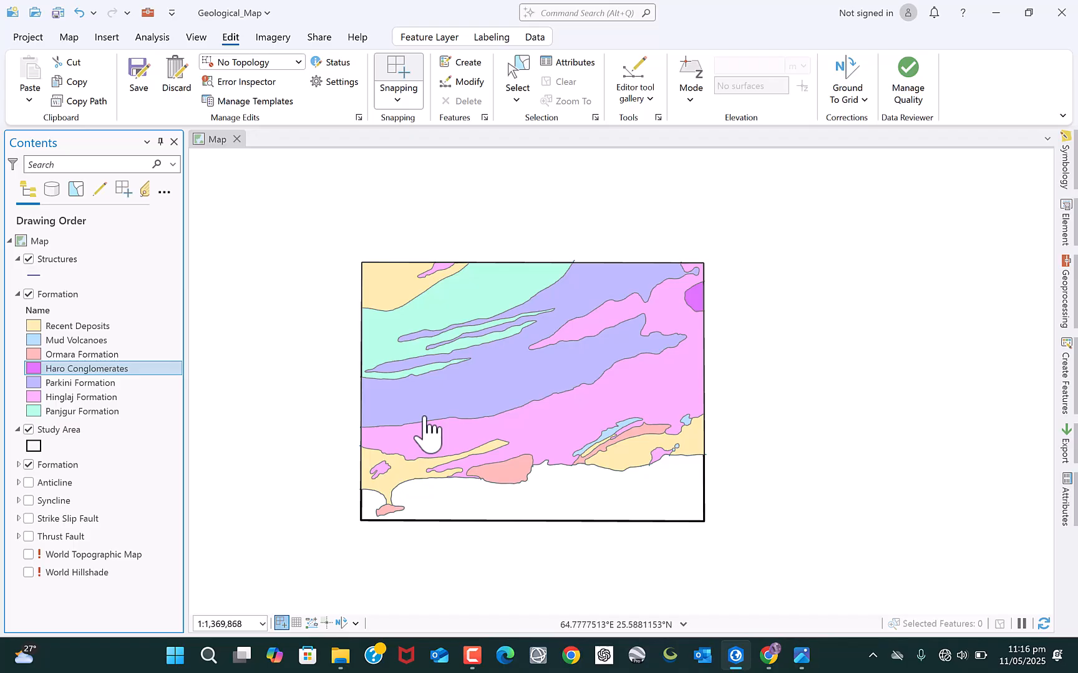
left_click_drag(421, 432, 469, 397)
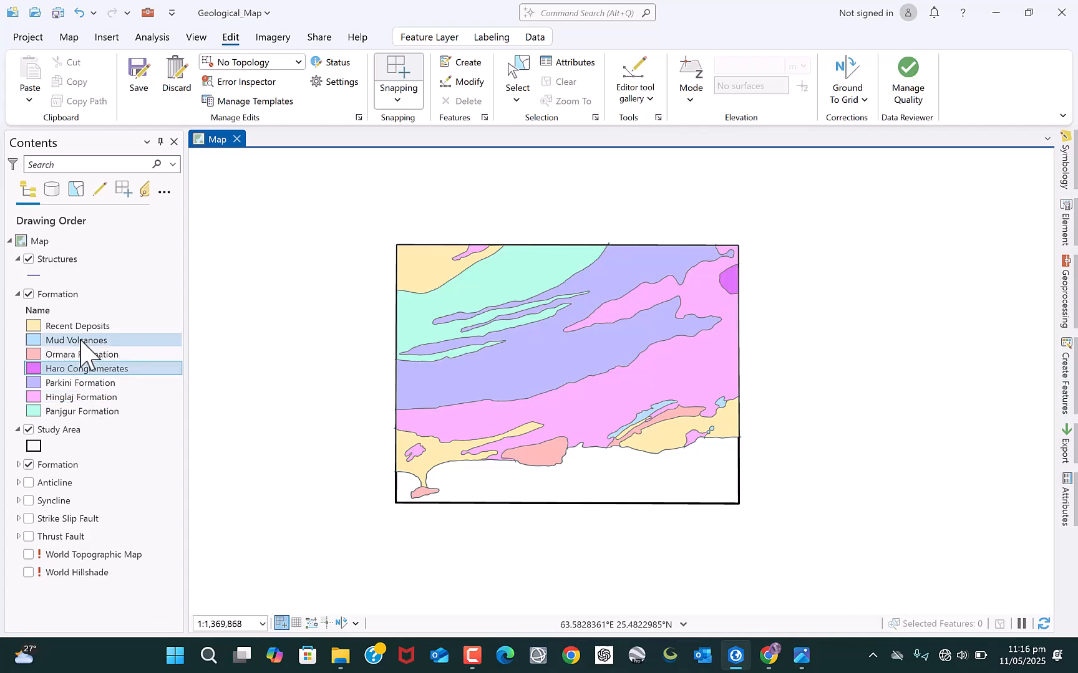
scroll(481, 546, "up", 2)
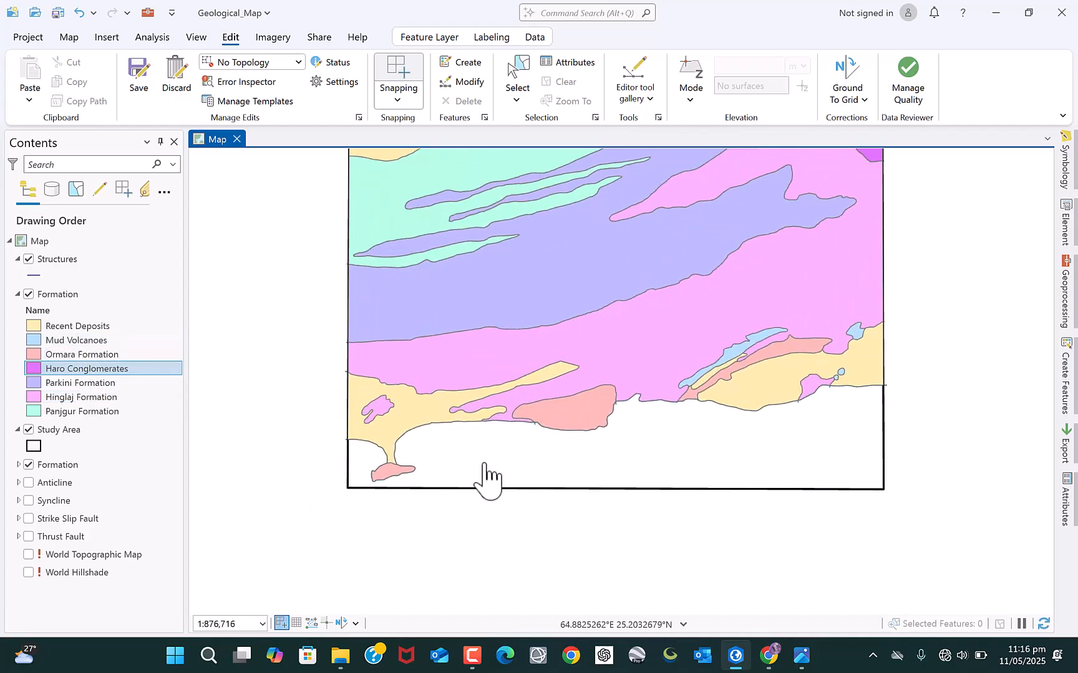
Examine the colored formation polygons across the whole study area.
left_click_drag(485, 464, 414, 459)
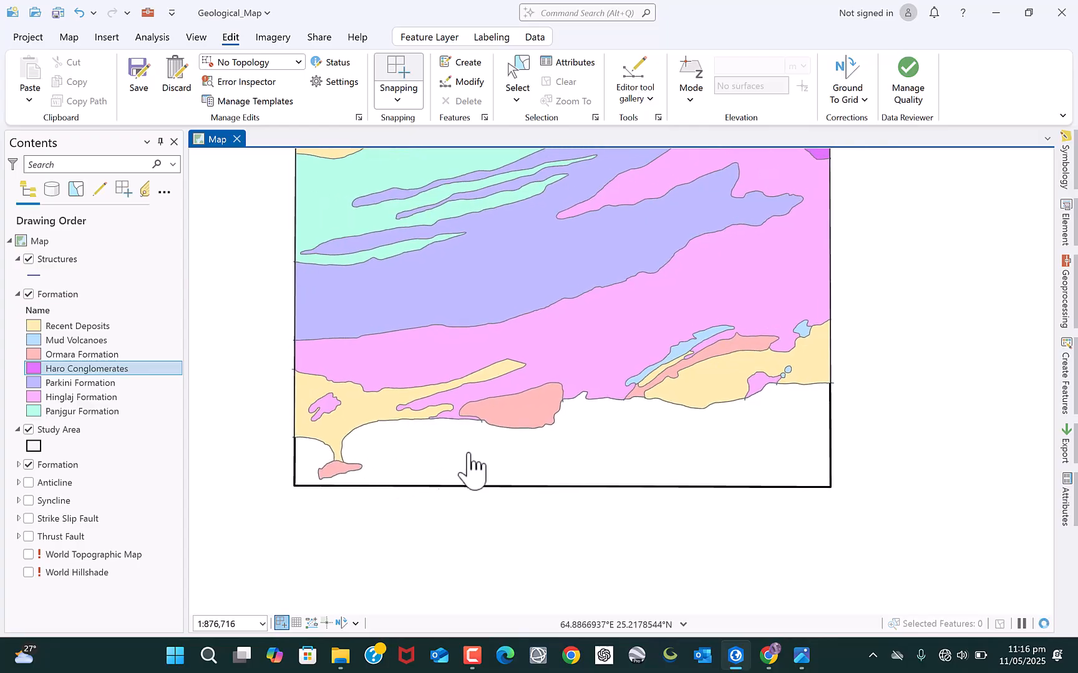
left_click_drag(542, 479, 554, 500)
scroll(548, 517, "down", 2)
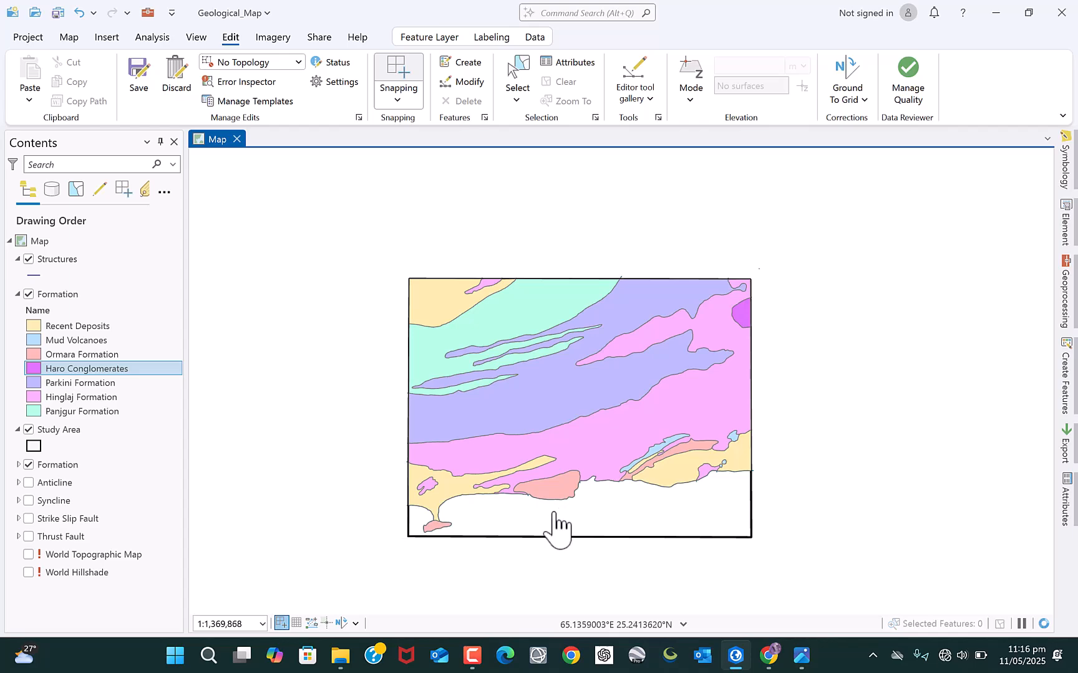
scroll(554, 512, "up", 2)
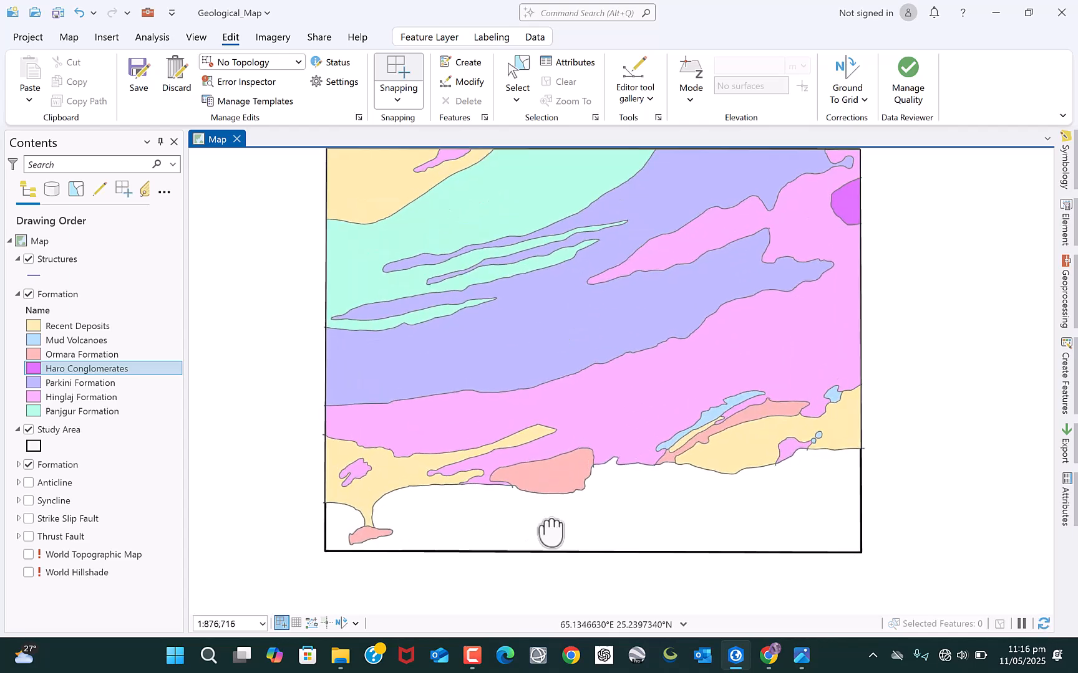
scroll(549, 535, "down", 2)
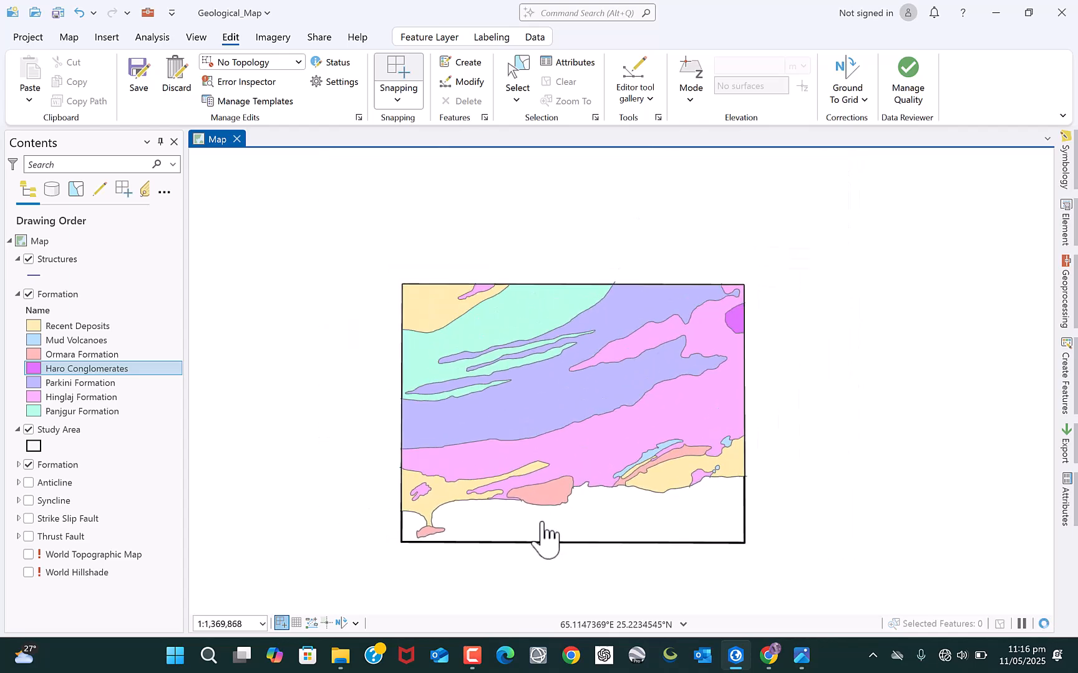
left_click_drag(541, 535, 581, 521)
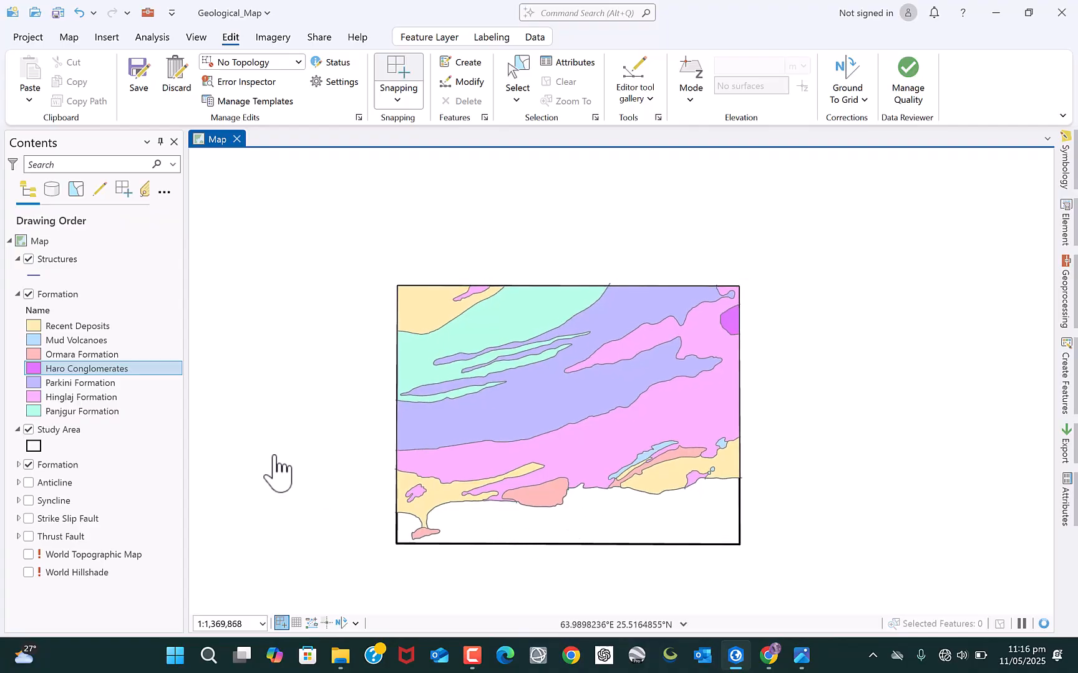
left_click_drag(444, 485, 474, 474)
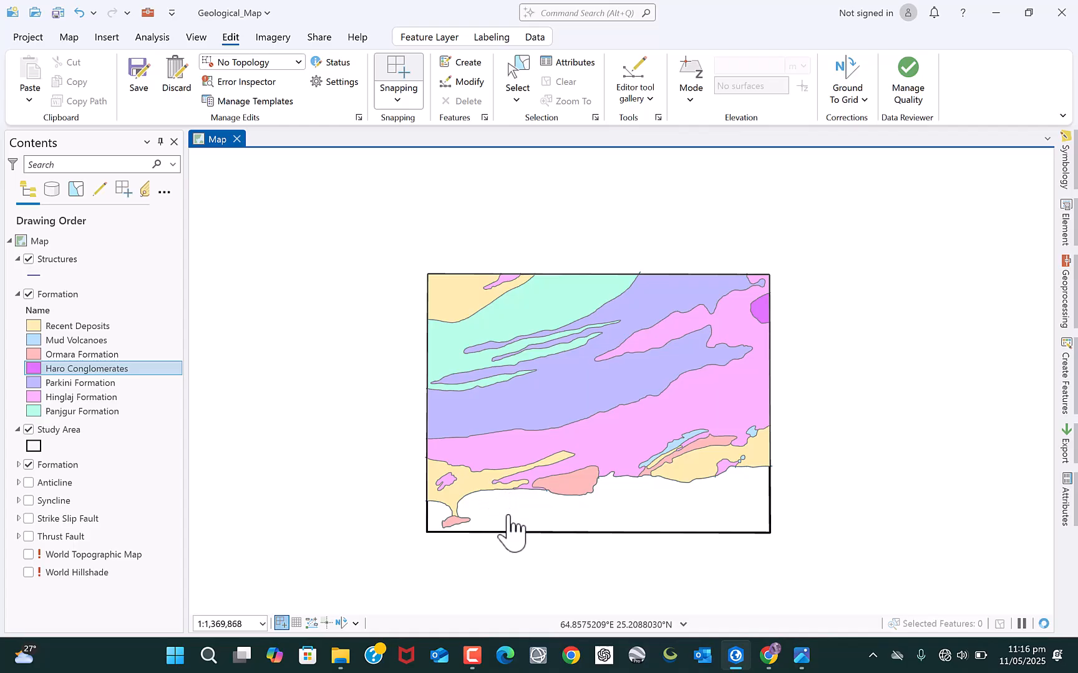
left_click_drag(488, 519, 497, 511)
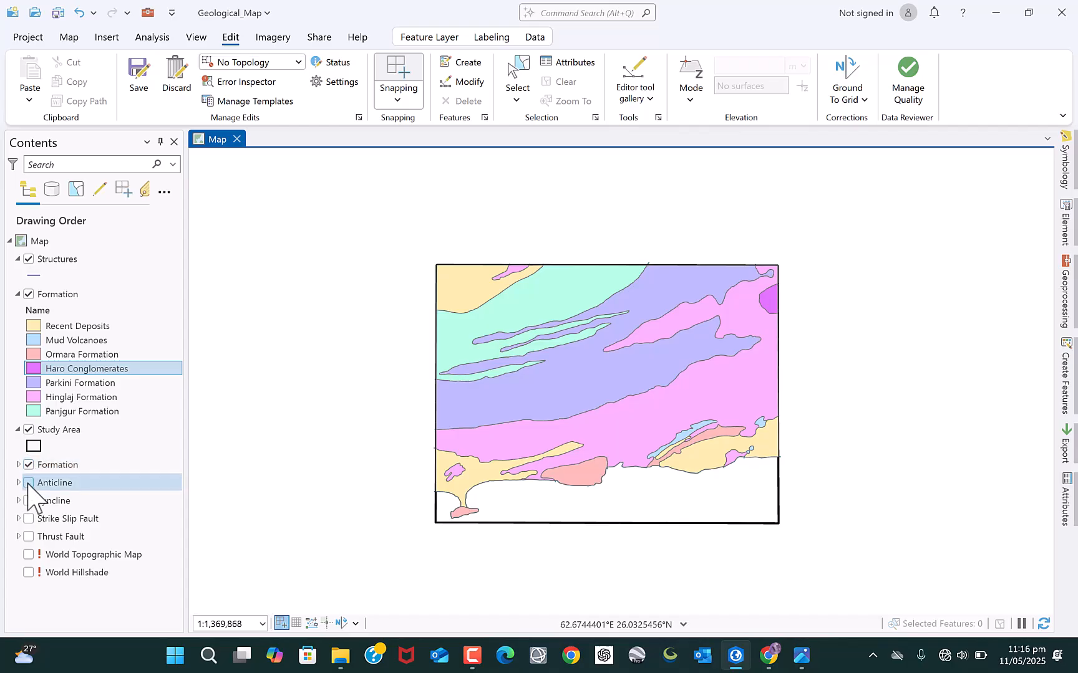
scroll(506, 360, "up", 2)
scroll(507, 360, "up", 2)
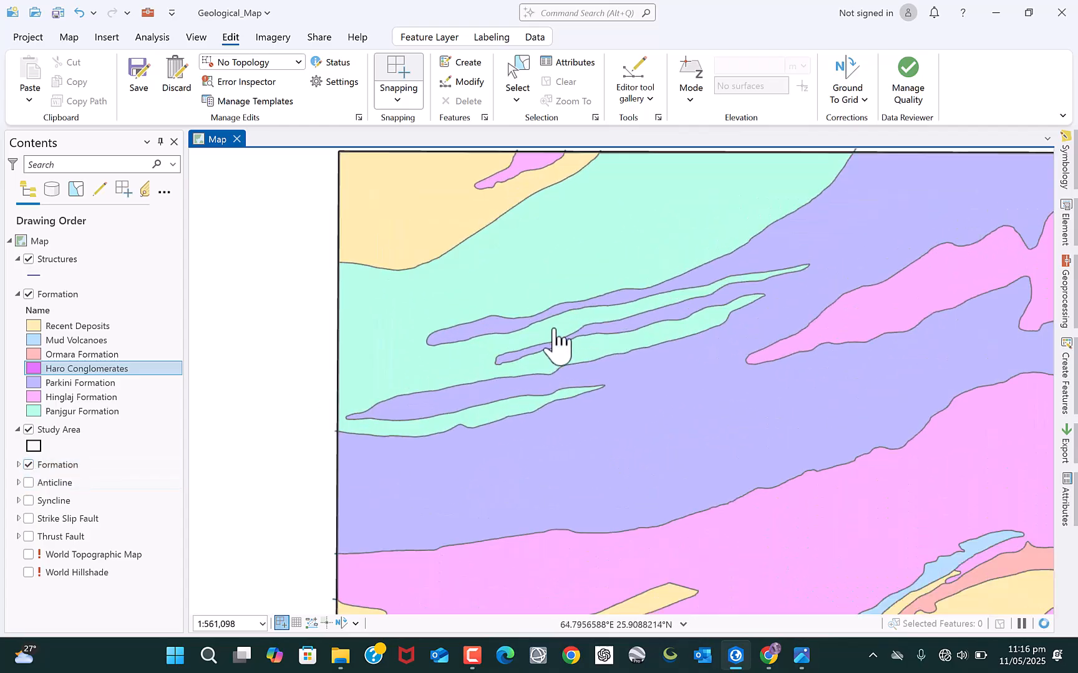
scroll(498, 333, "down", 1)
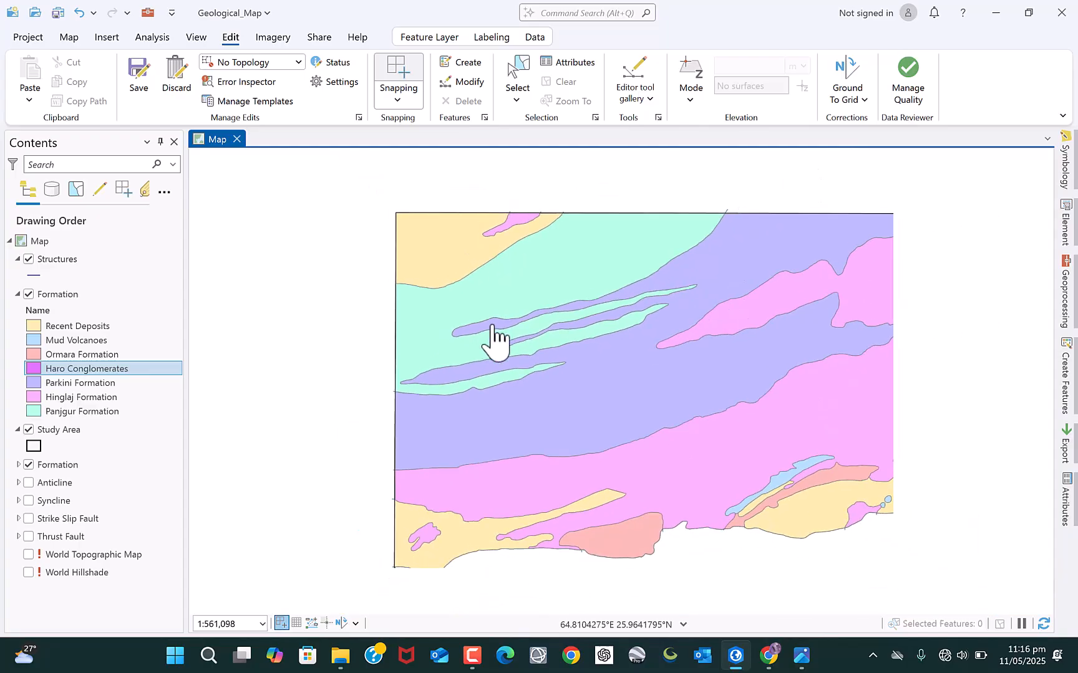
left_click_drag(544, 385, 543, 365)
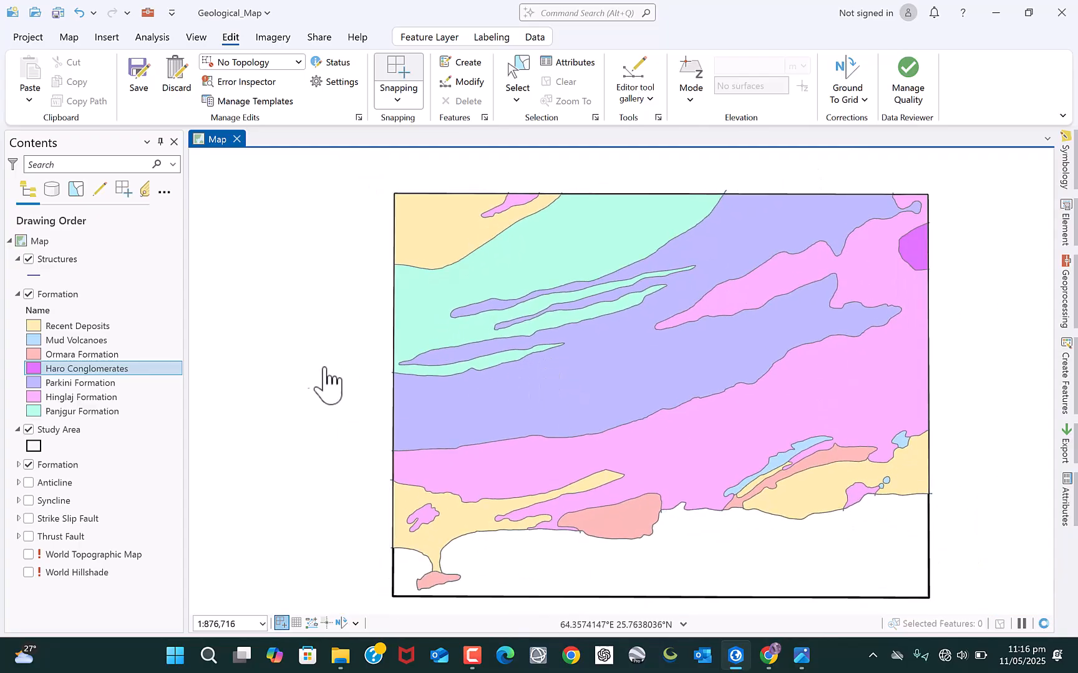
Switch to the reference map image, inspect its faults and folds, and return to the GIS project.
left_click(801, 655)
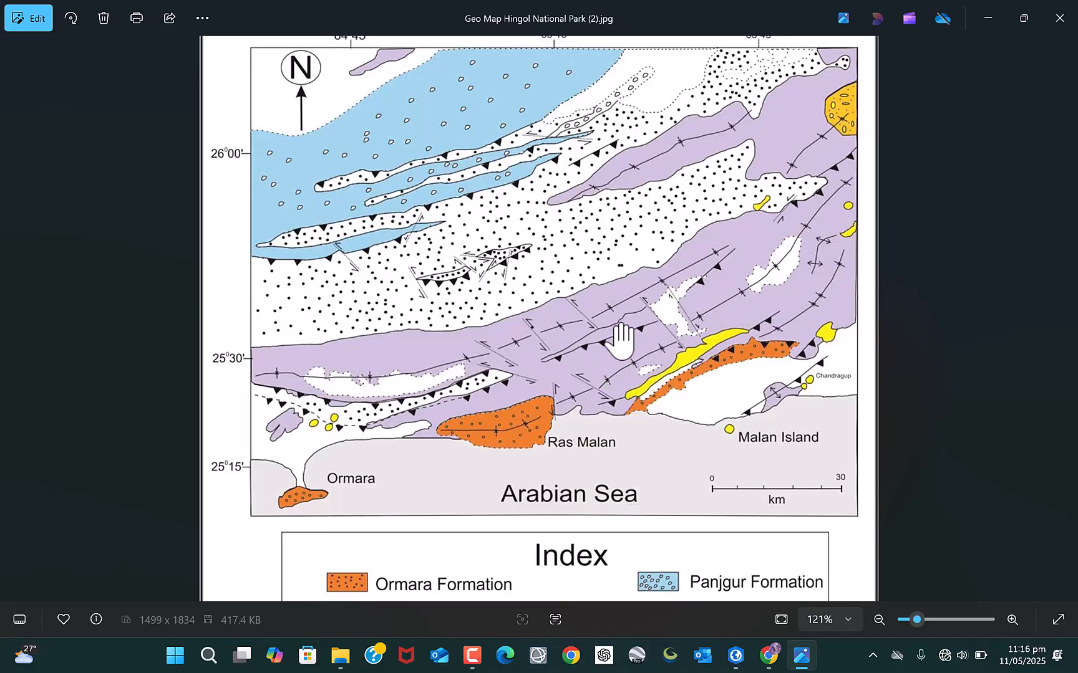
left_click_drag(611, 315, 617, 373)
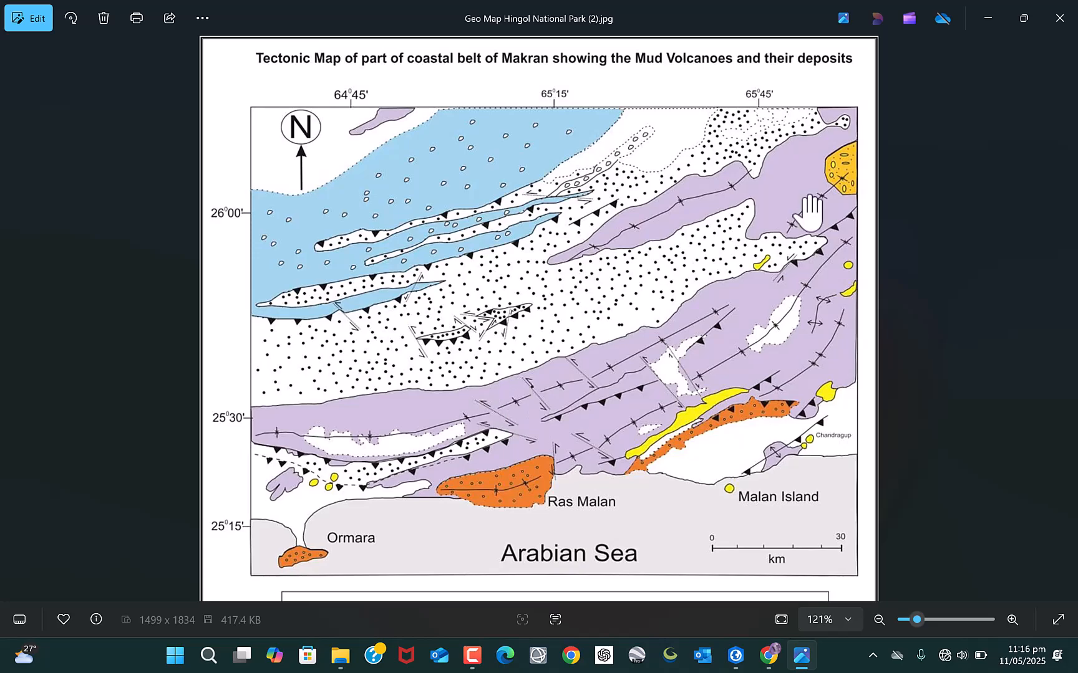
left_click(984, 19)
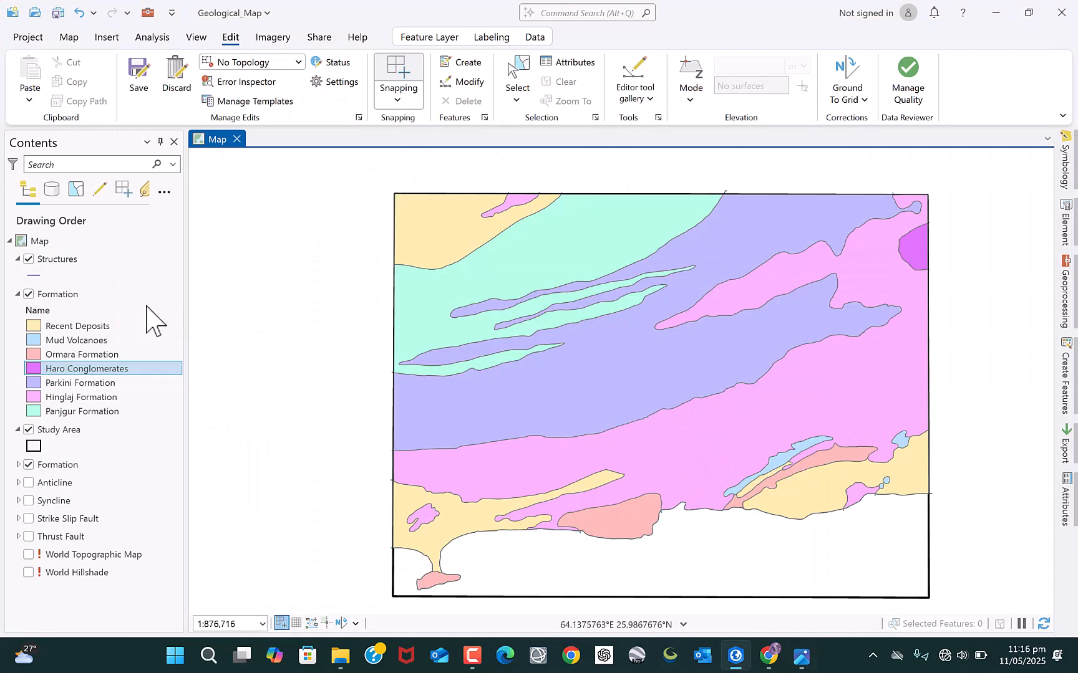
Open the attribute table of the Structures layer and save all pending edits.
right_click(53, 259)
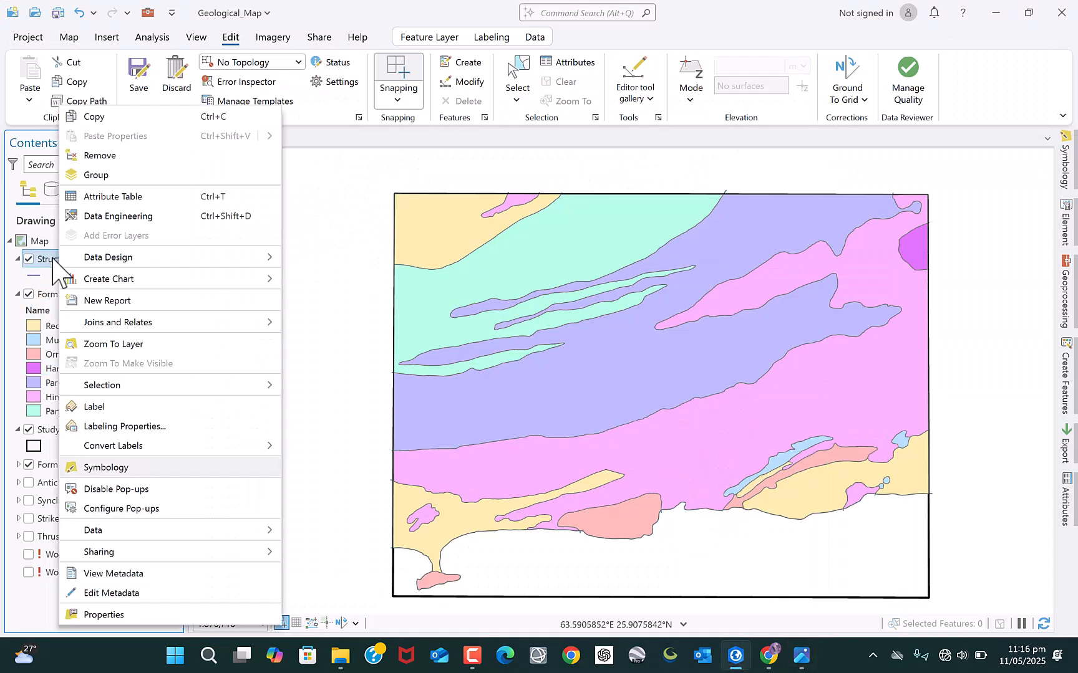
left_click(117, 197)
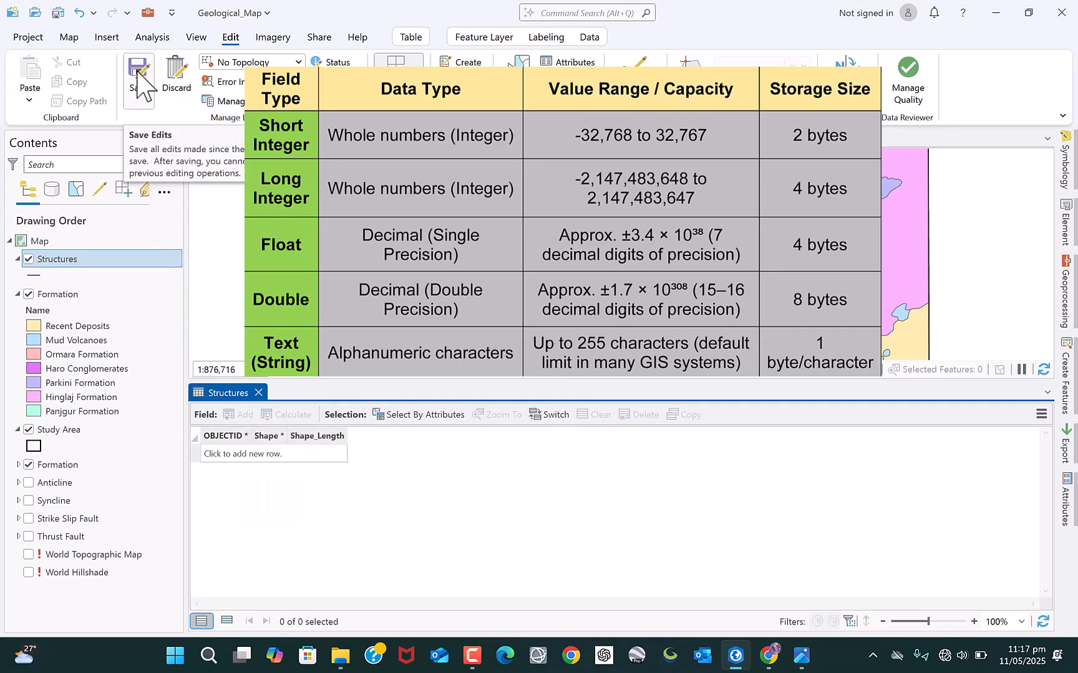
left_click(555, 355)
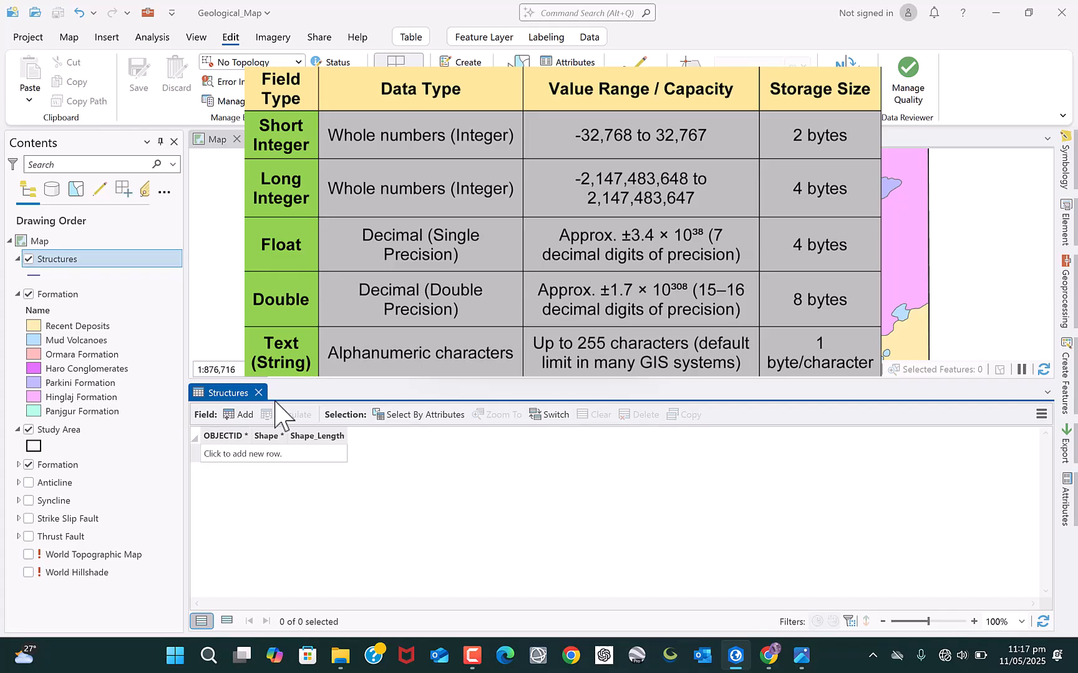
Add a field called Name to the Structures table and set its data type to Text.
left_click(243, 415)
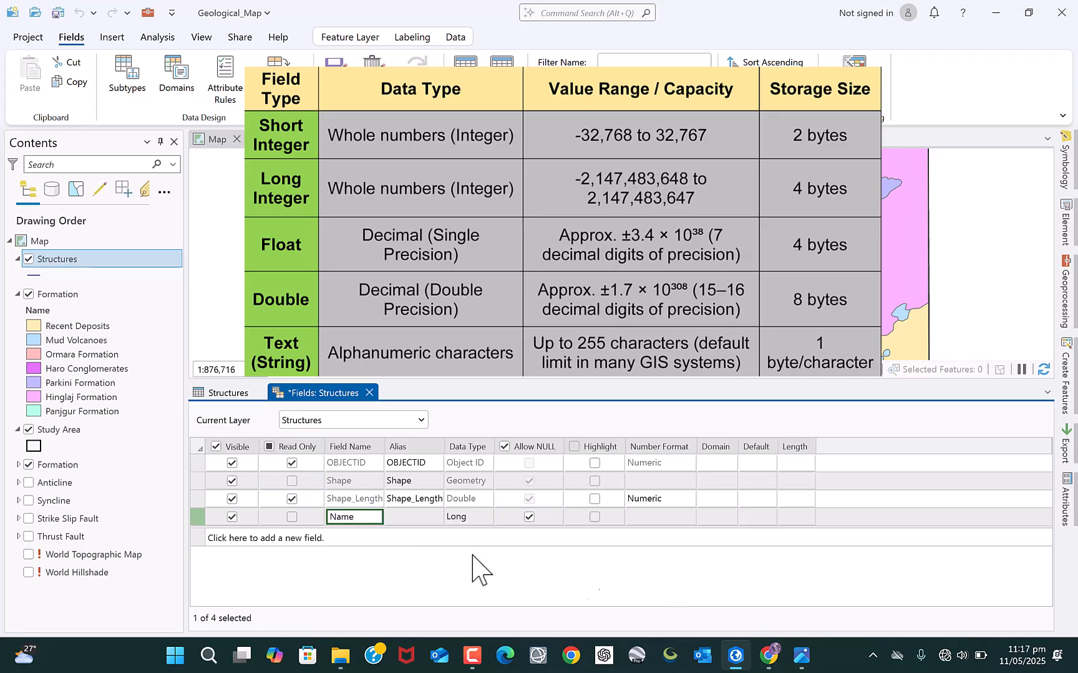
left_click(469, 519)
left_click(471, 519)
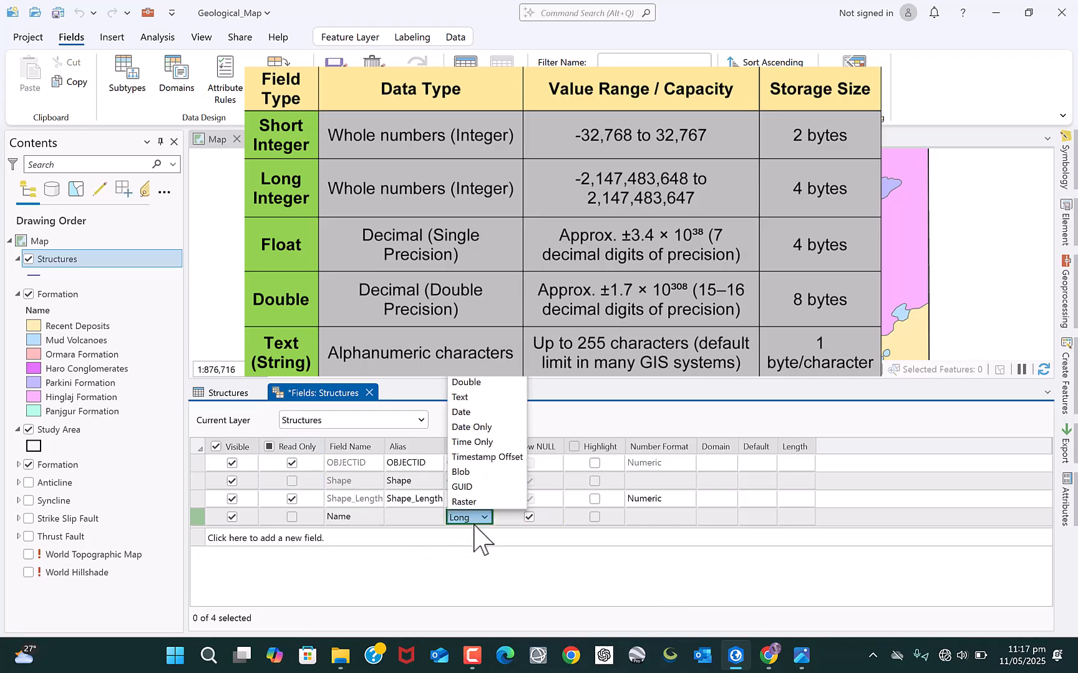
left_click(468, 398)
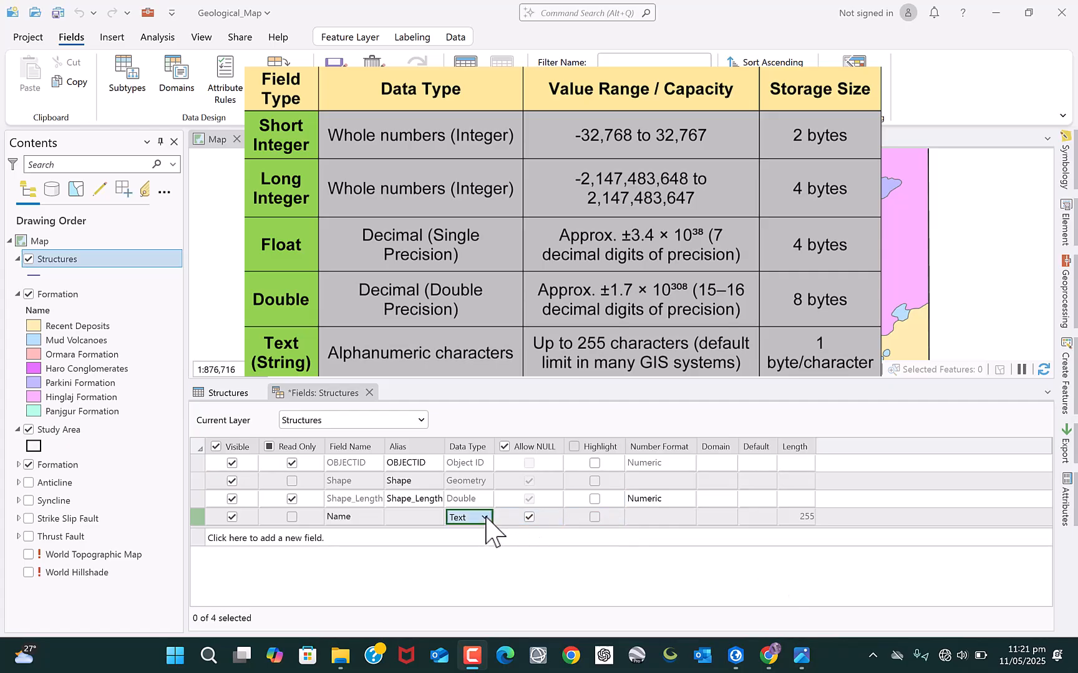
Review the data types available for the Name field without changing the selected type.
left_click(485, 517)
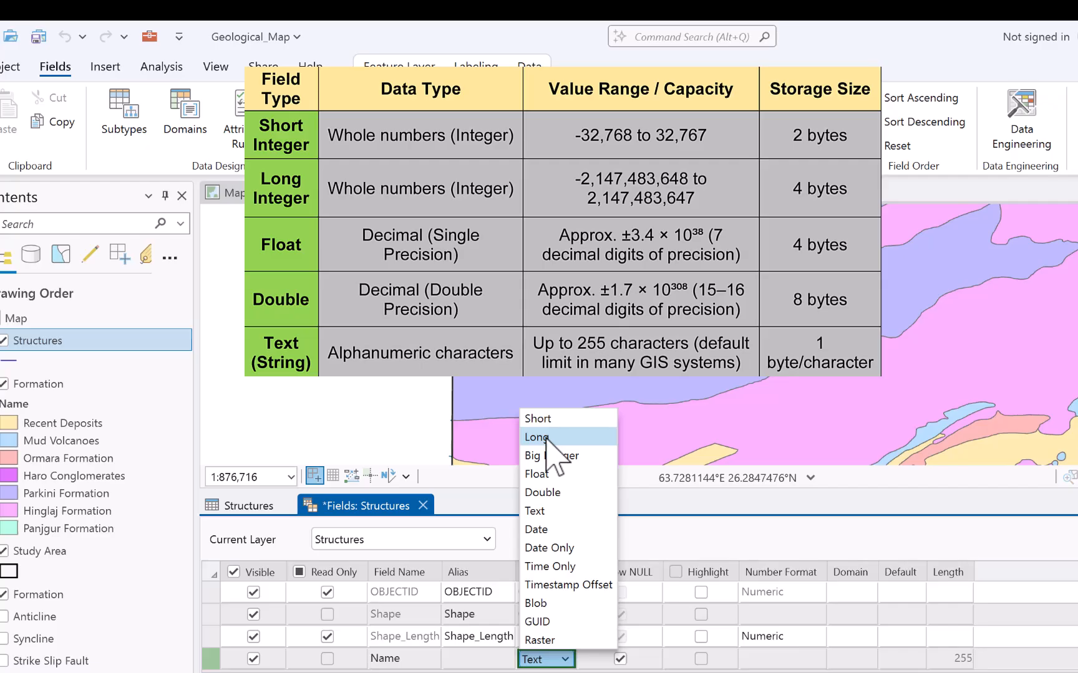
key("Escape")
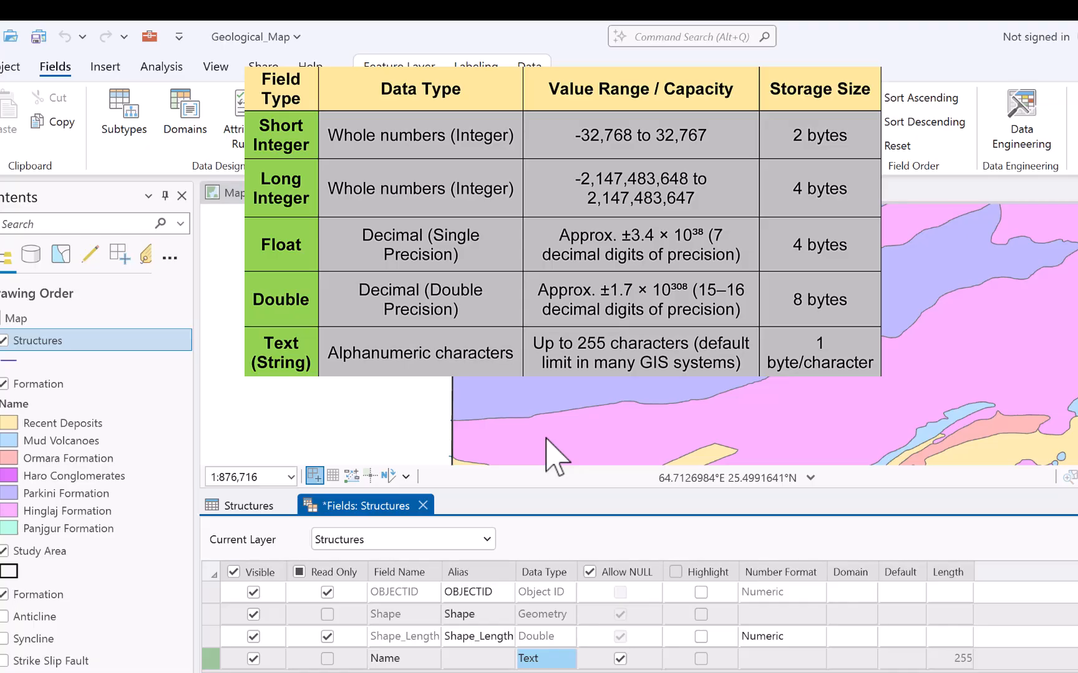
left_click(543, 659)
left_click(565, 659)
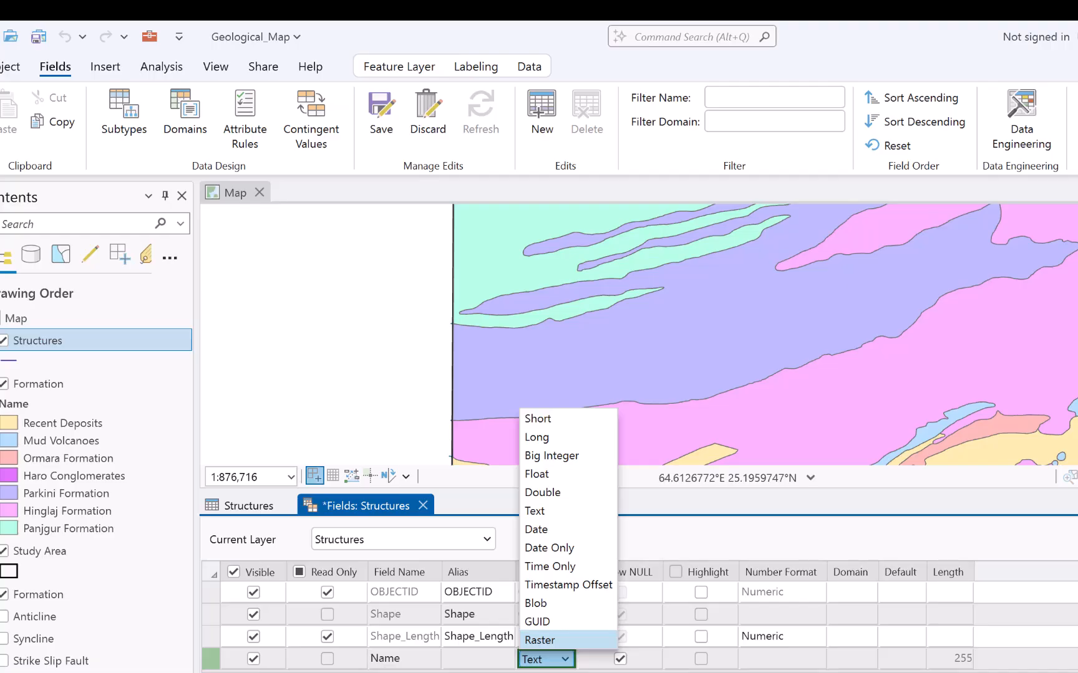
key("Escape")
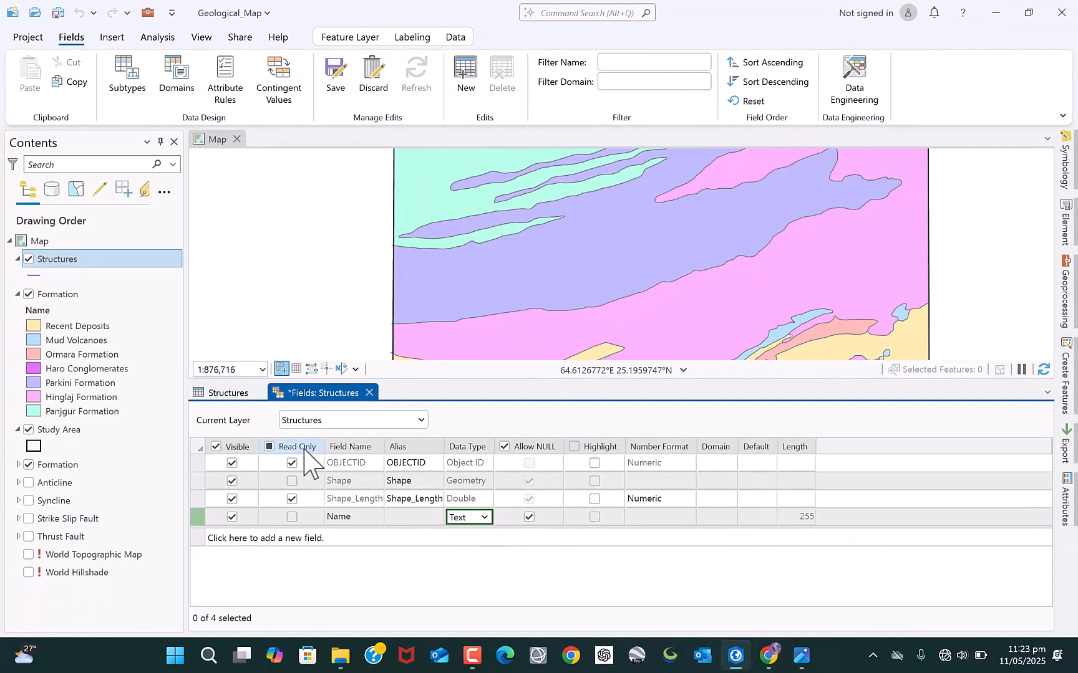
Save the field changes, close the Structures fields view and start a new row in the attribute table.
left_click(334, 73)
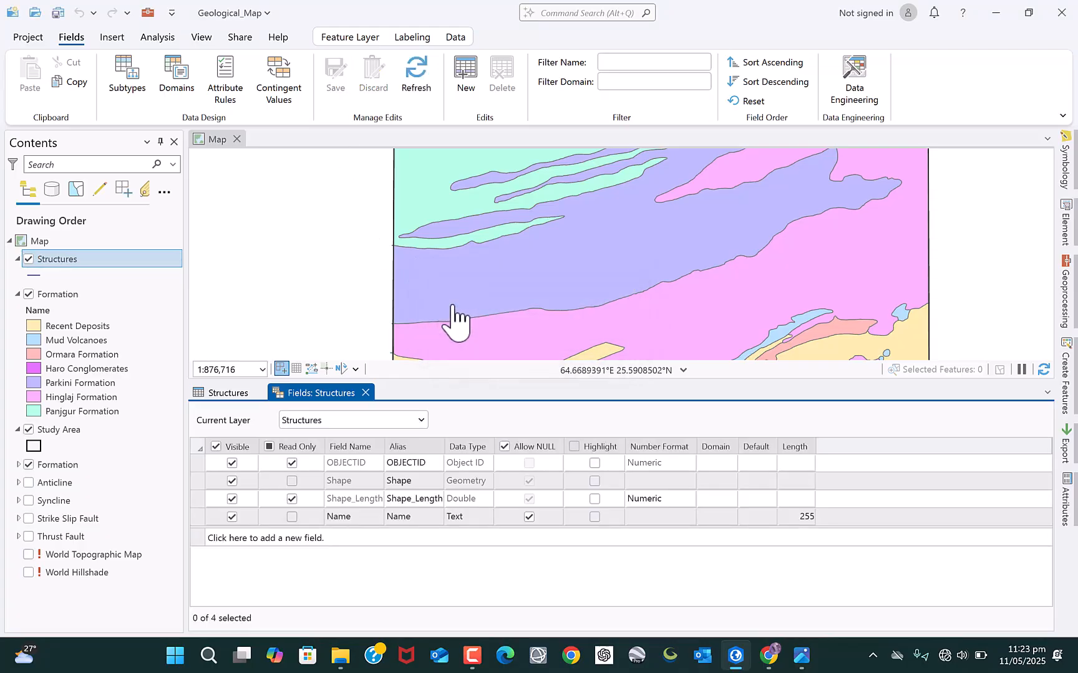
left_click(366, 393)
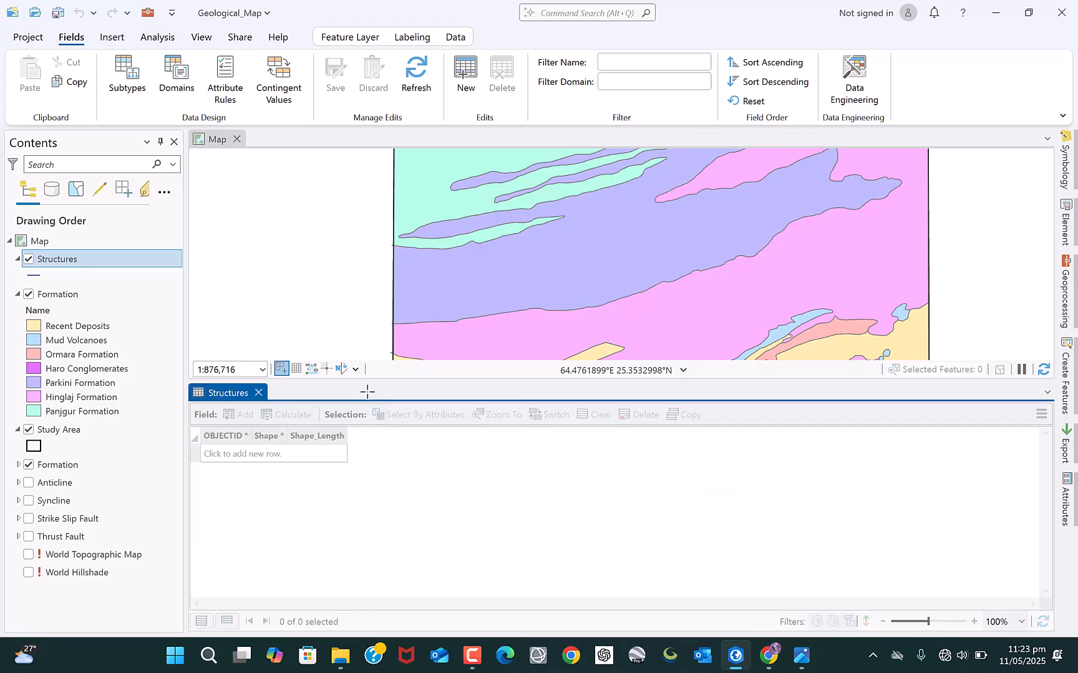
left_click(299, 454)
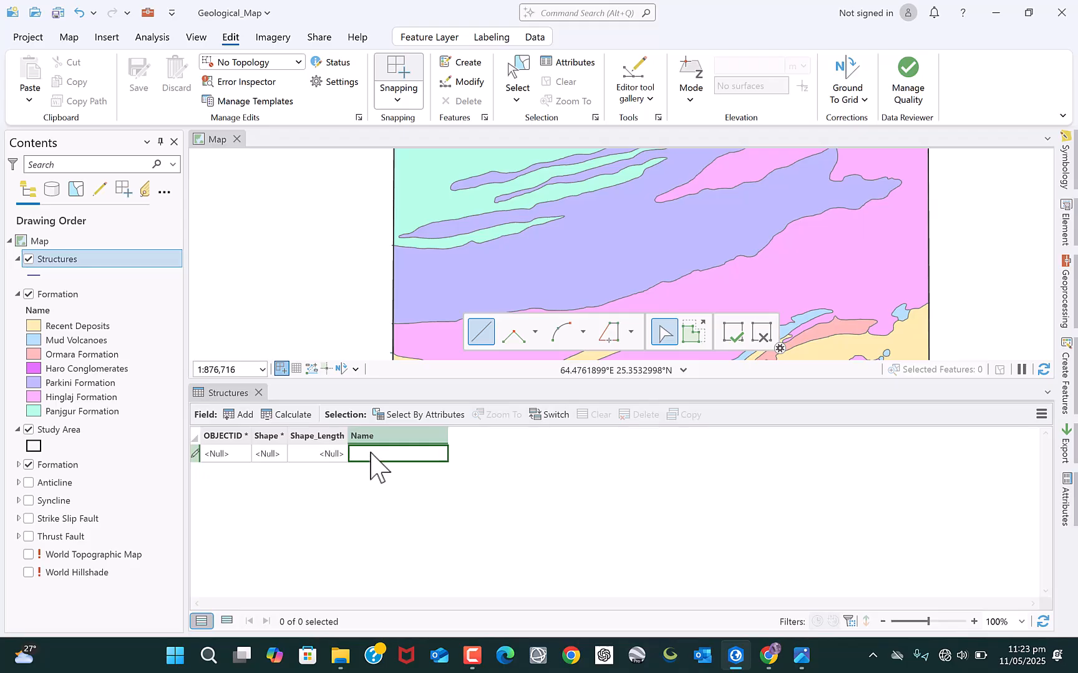
Check the structure types in the index of the reference map image and return to the Structures table.
left_click(802, 654)
scroll(686, 512, "down", 3)
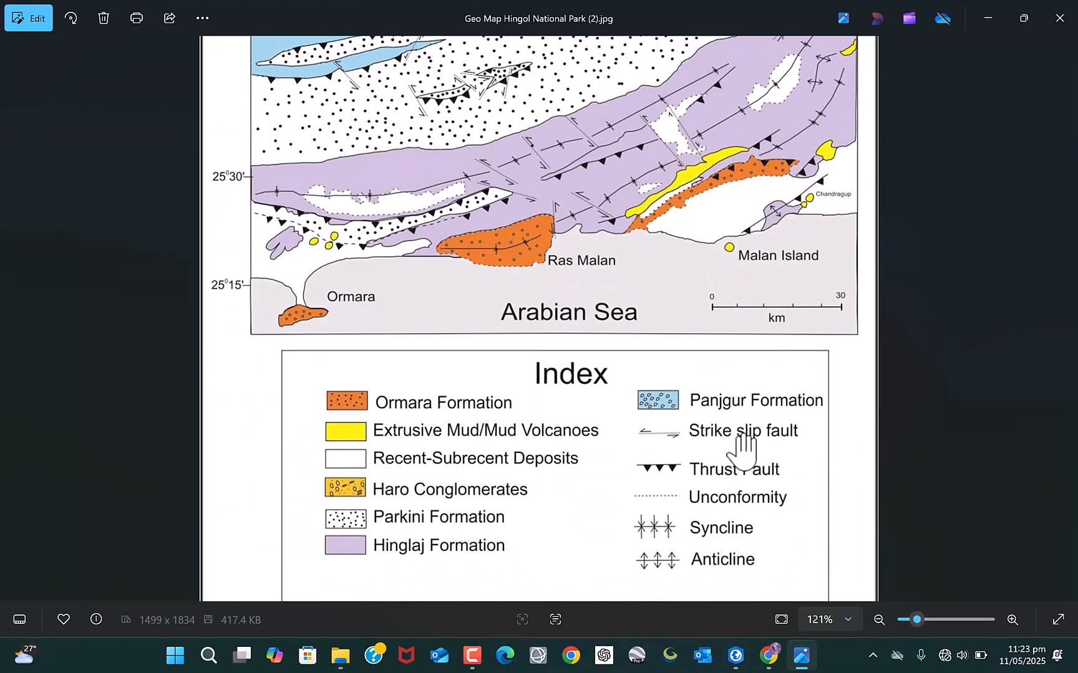
scroll(705, 461, "down", 1)
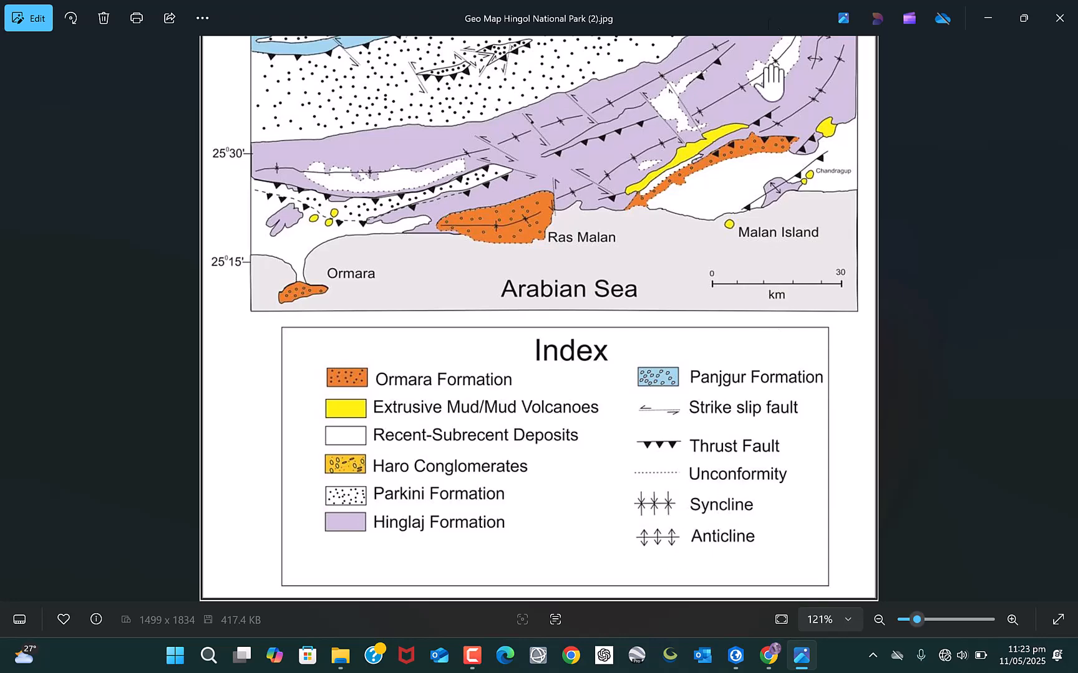
left_click(988, 18)
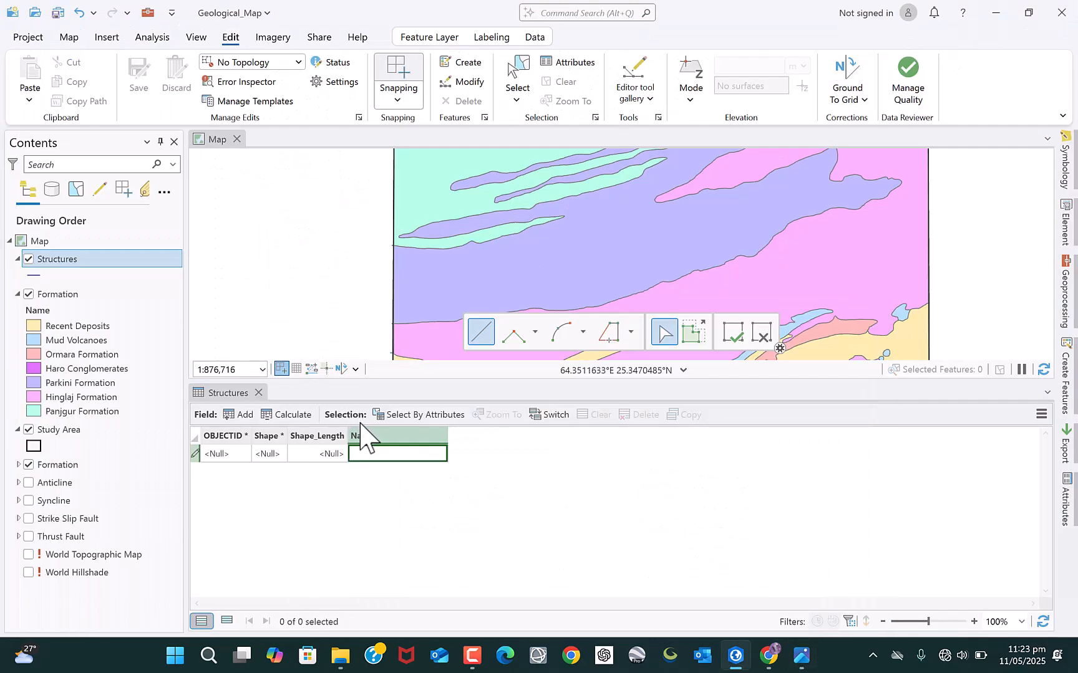
Add four rows to the Structures table with the Name values Anticline, Syncline, Thrust Fault and Strike Slip Fault.
left_click(363, 453)
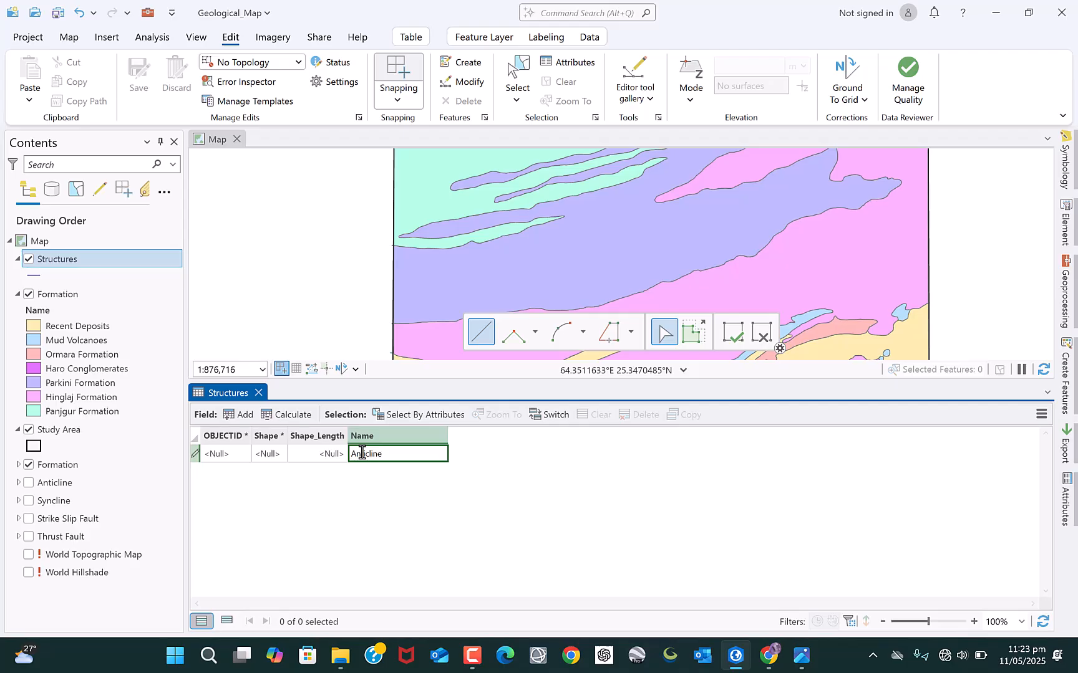
key("Return")
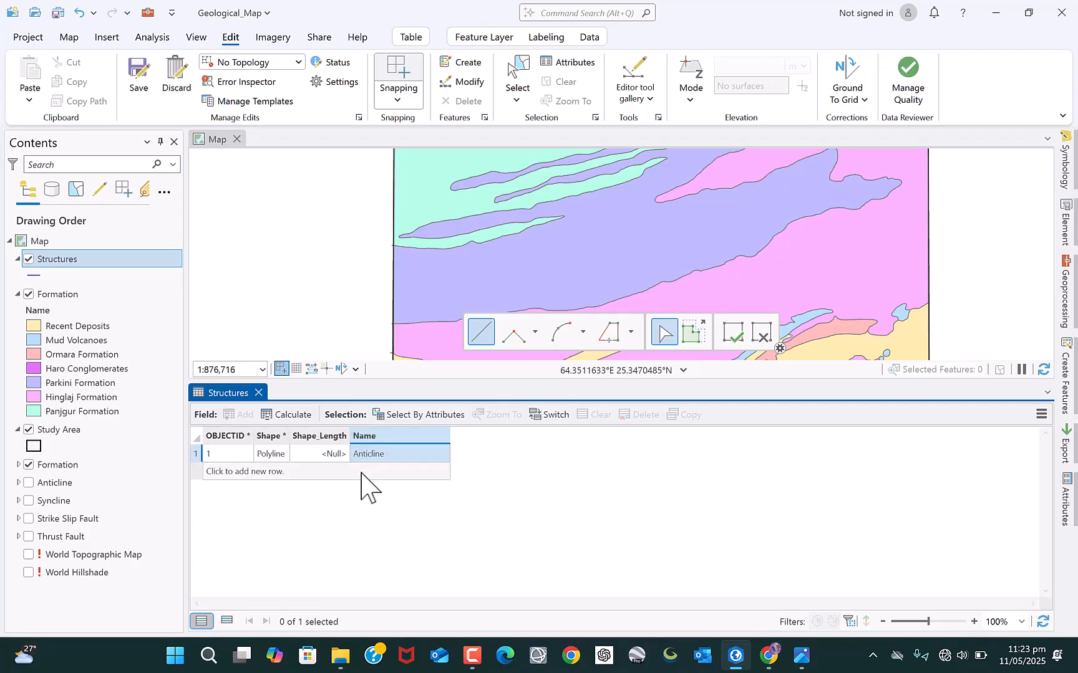
left_click(360, 473)
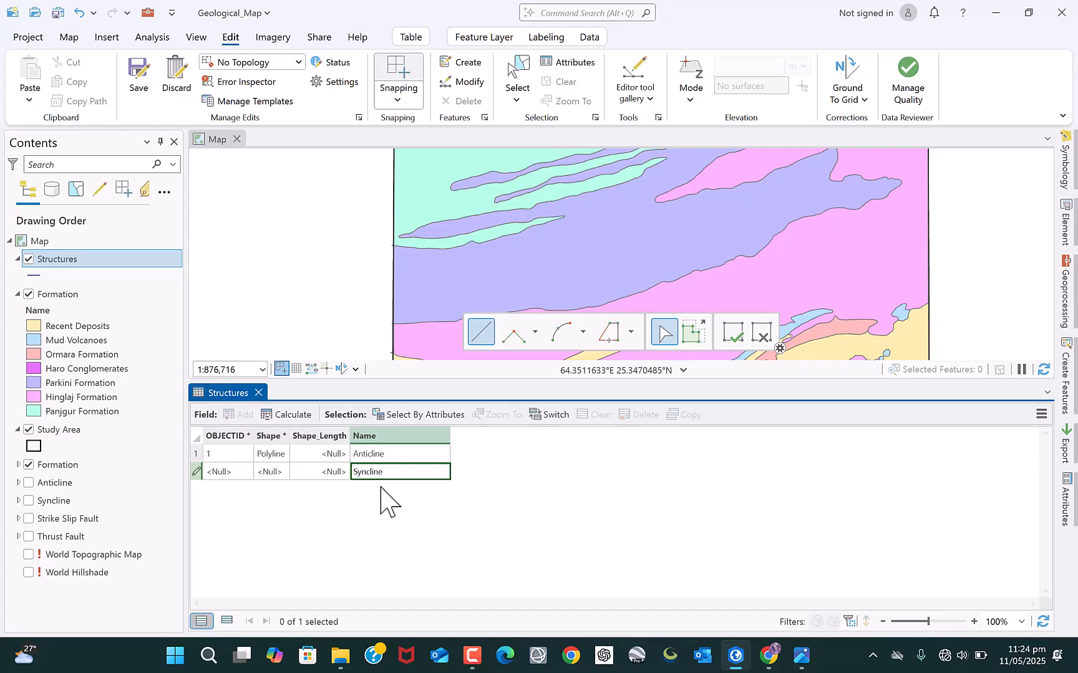
key("Return")
left_click(381, 489)
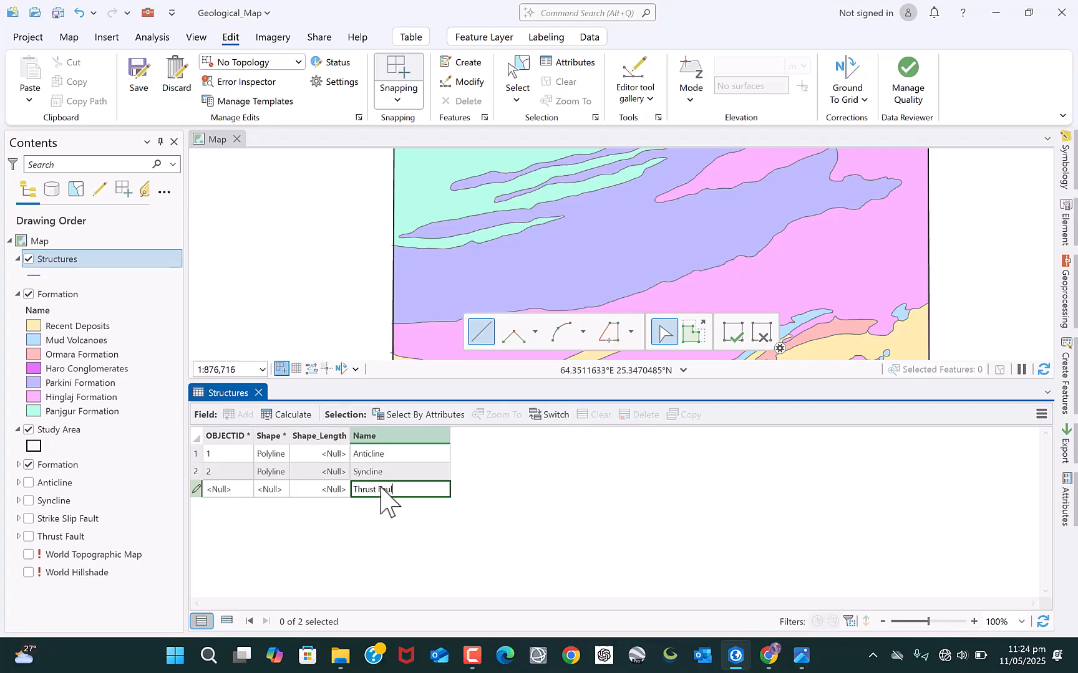
key("Return")
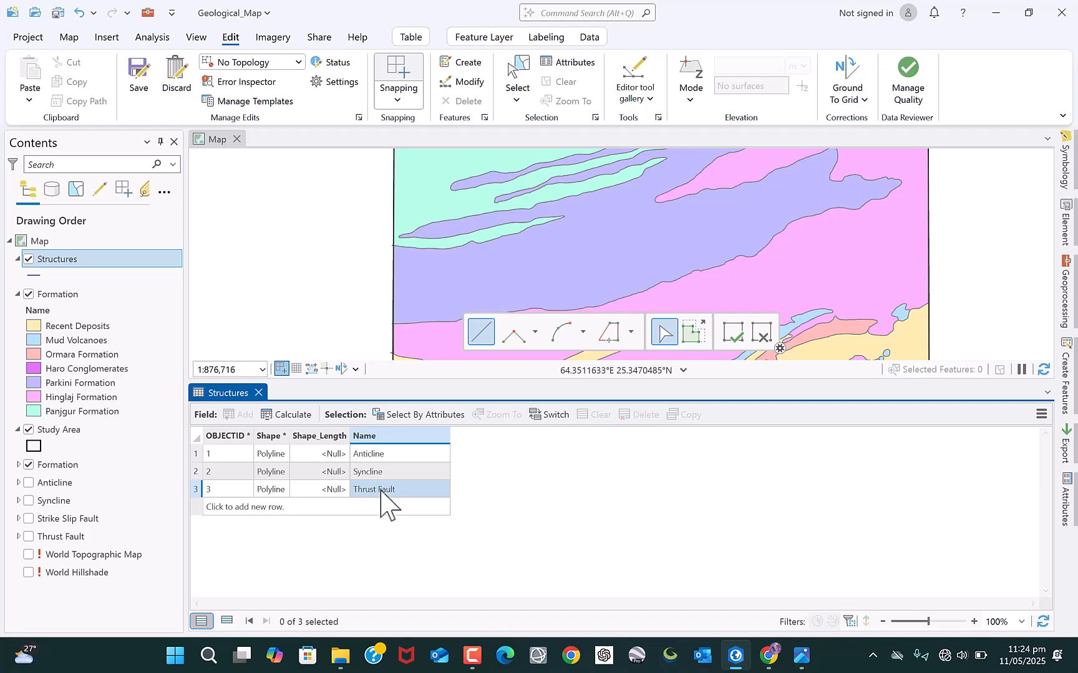
left_click(384, 507)
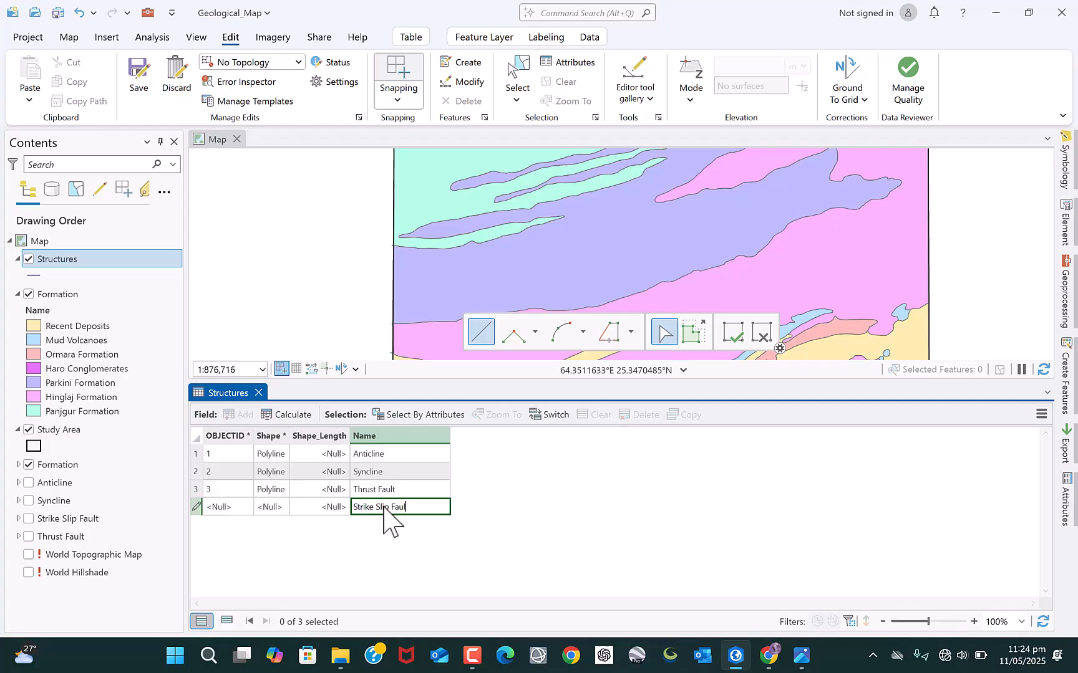
key("Return")
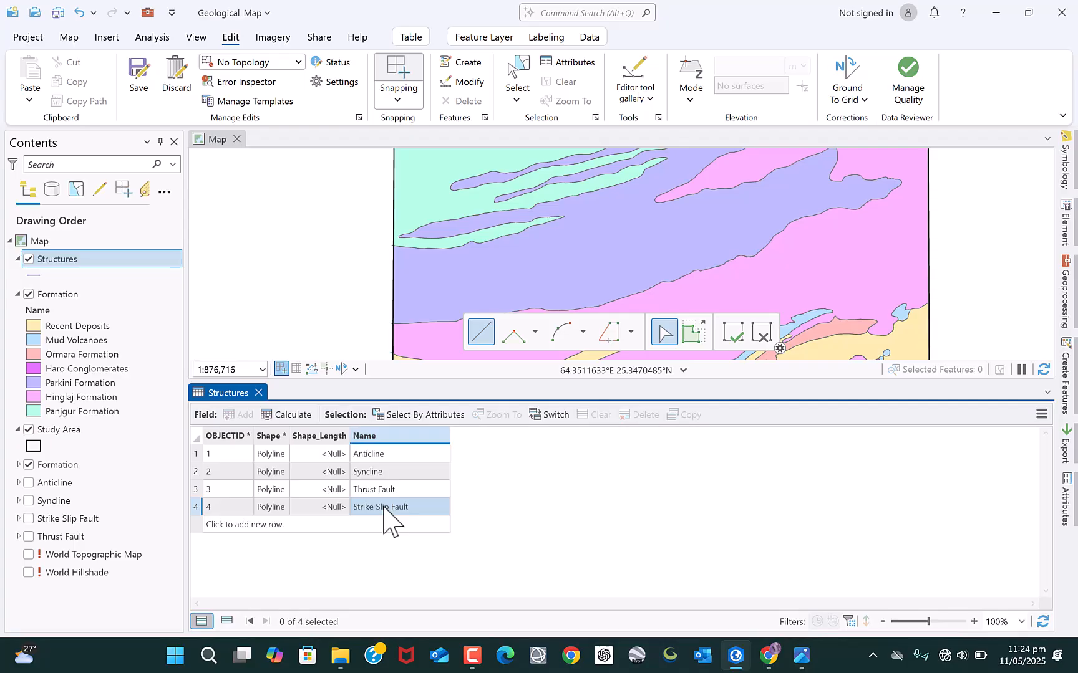
Save the edits to the new Structures records and close the attribute table.
left_click(142, 80)
left_click(547, 352)
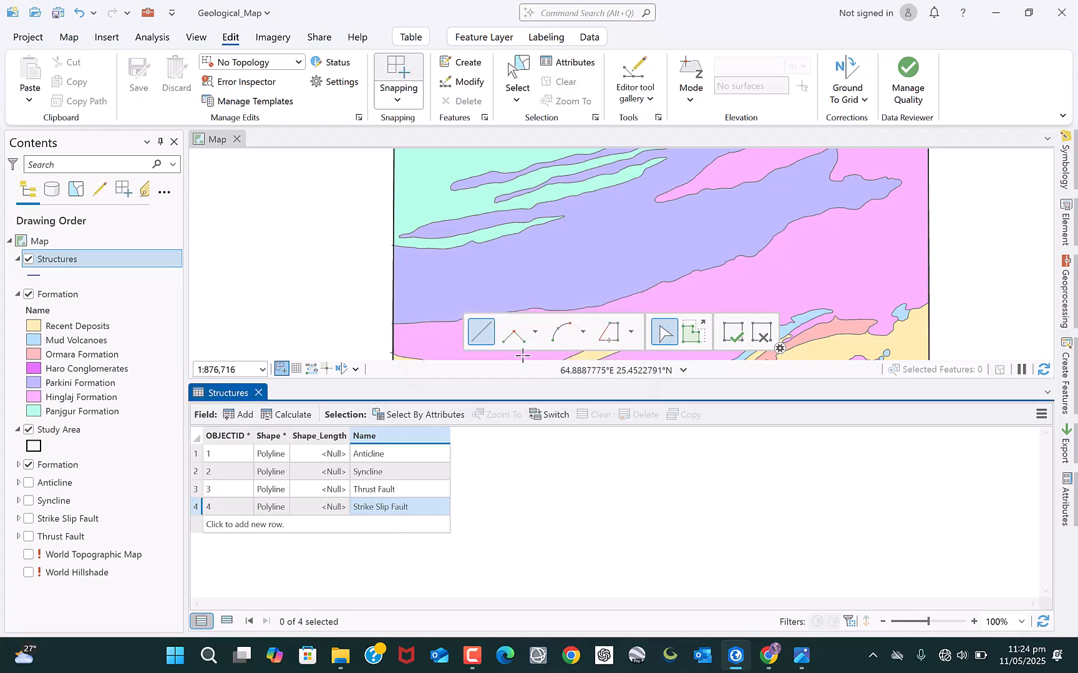
left_click(258, 392)
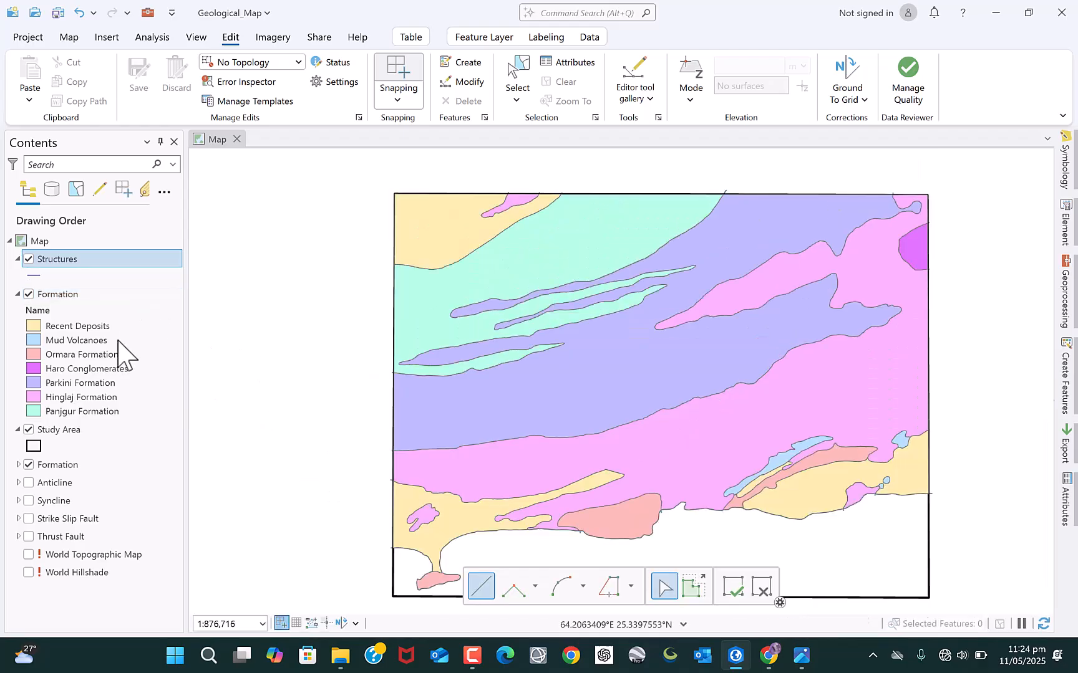
right_click(61, 262)
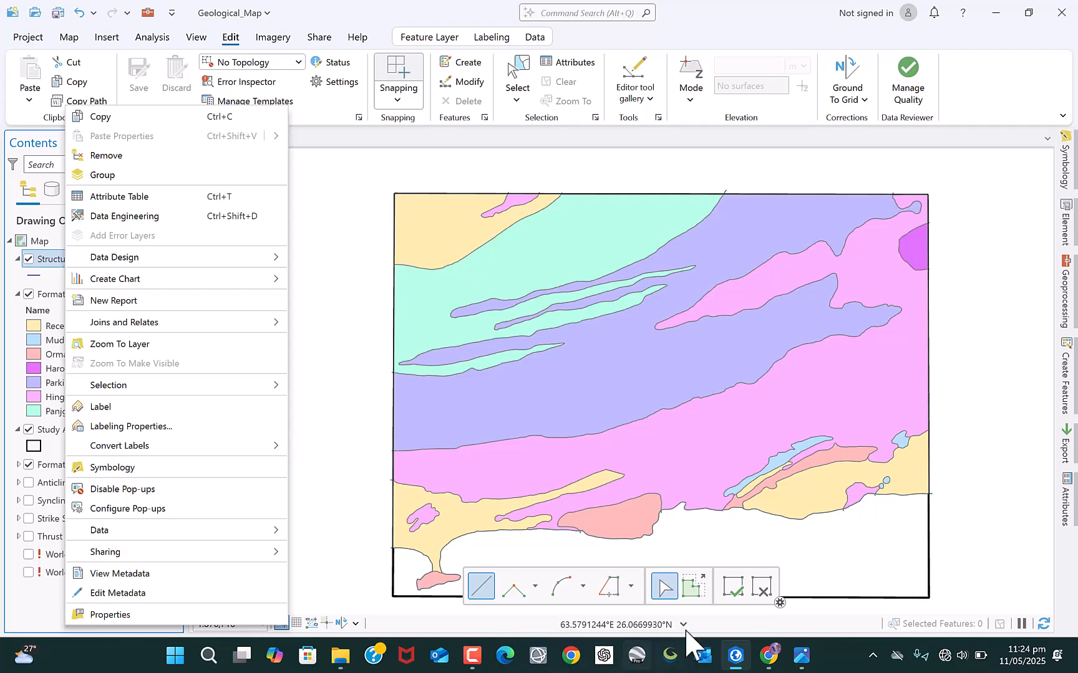
left_click(730, 591)
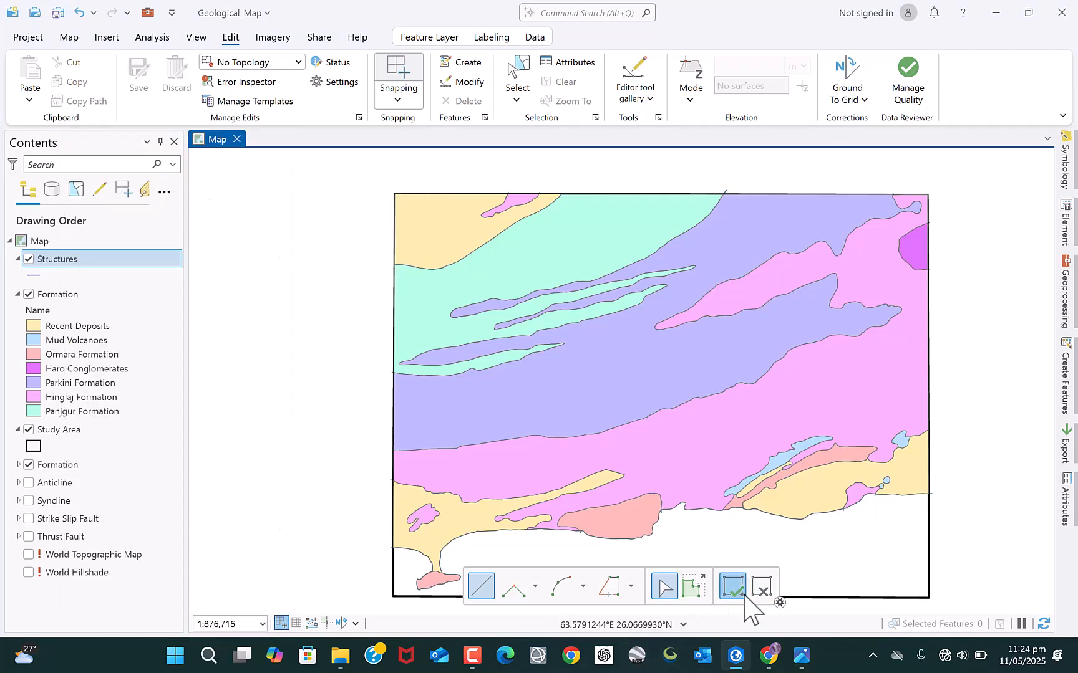
scroll(433, 417, "down", 3)
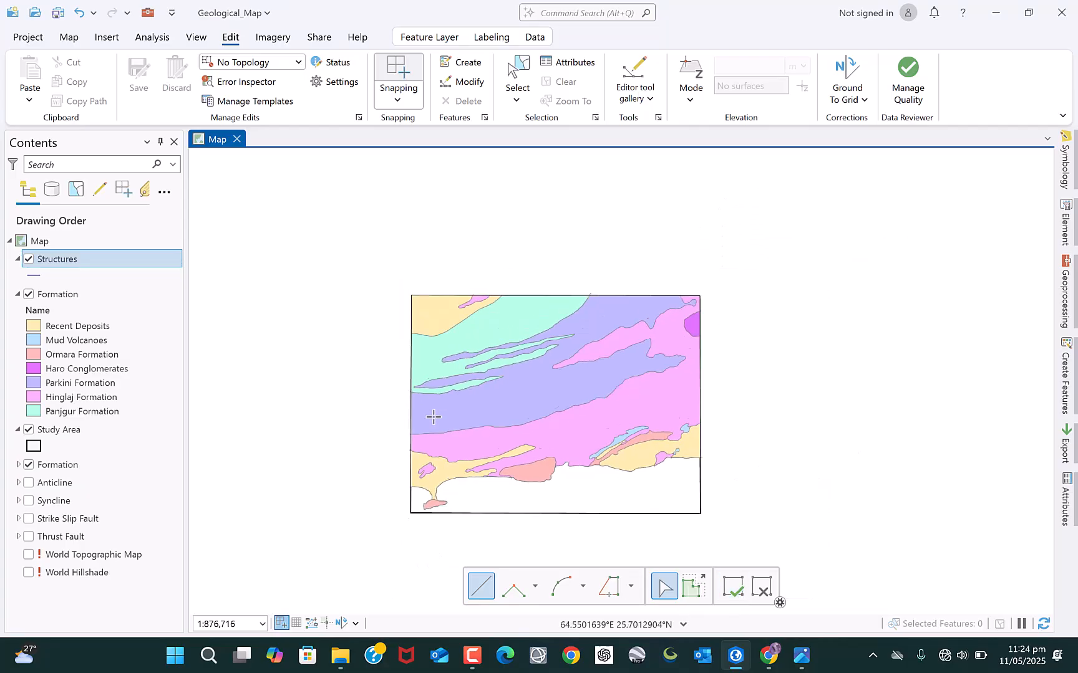
scroll(434, 417, "up", 2)
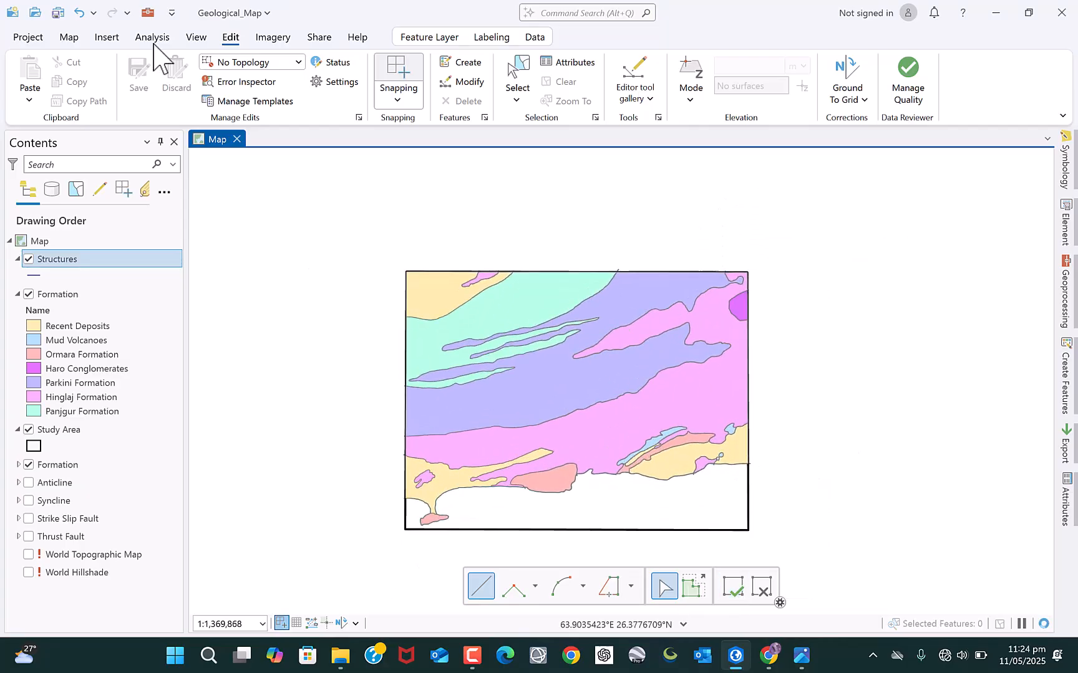
left_click(66, 37)
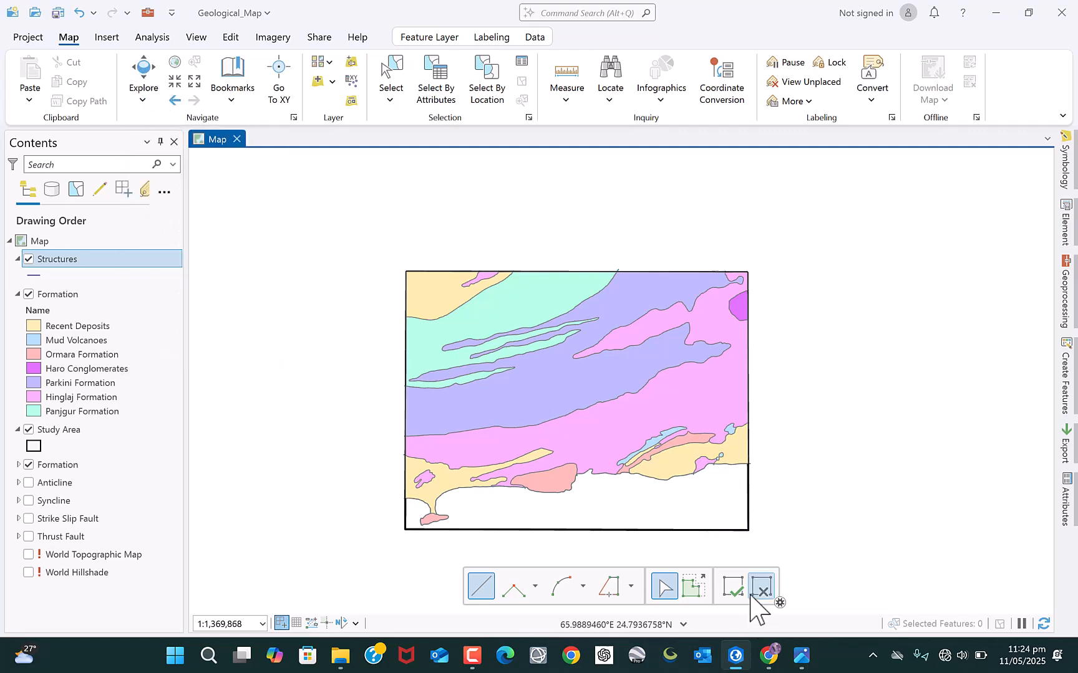
scroll(548, 447, "down", 2)
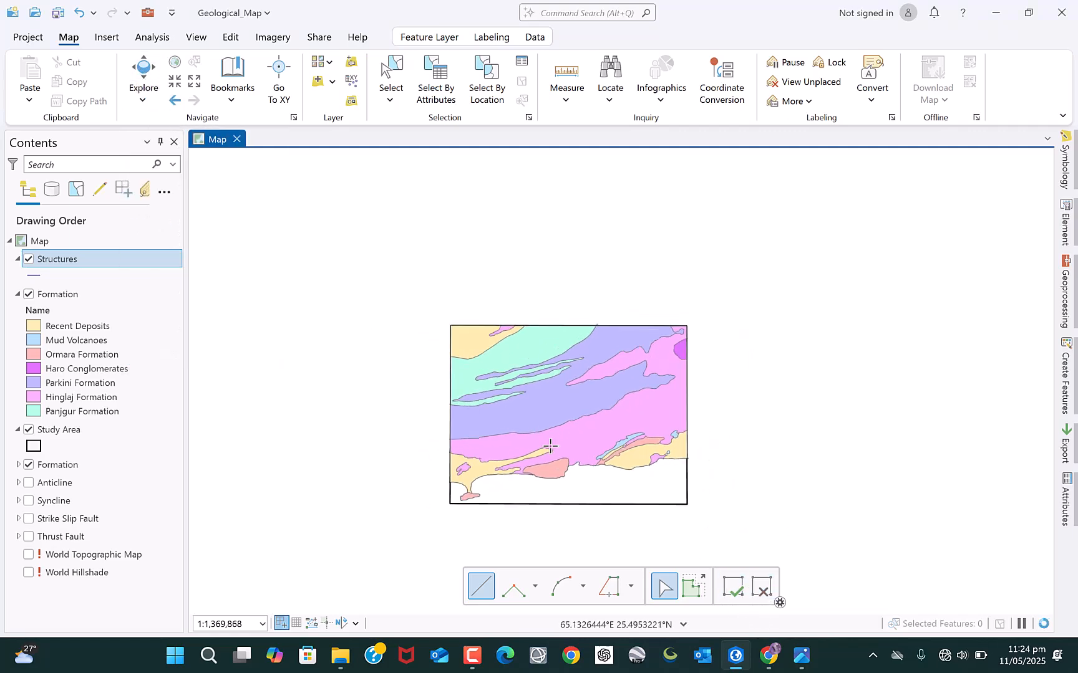
left_click(733, 595)
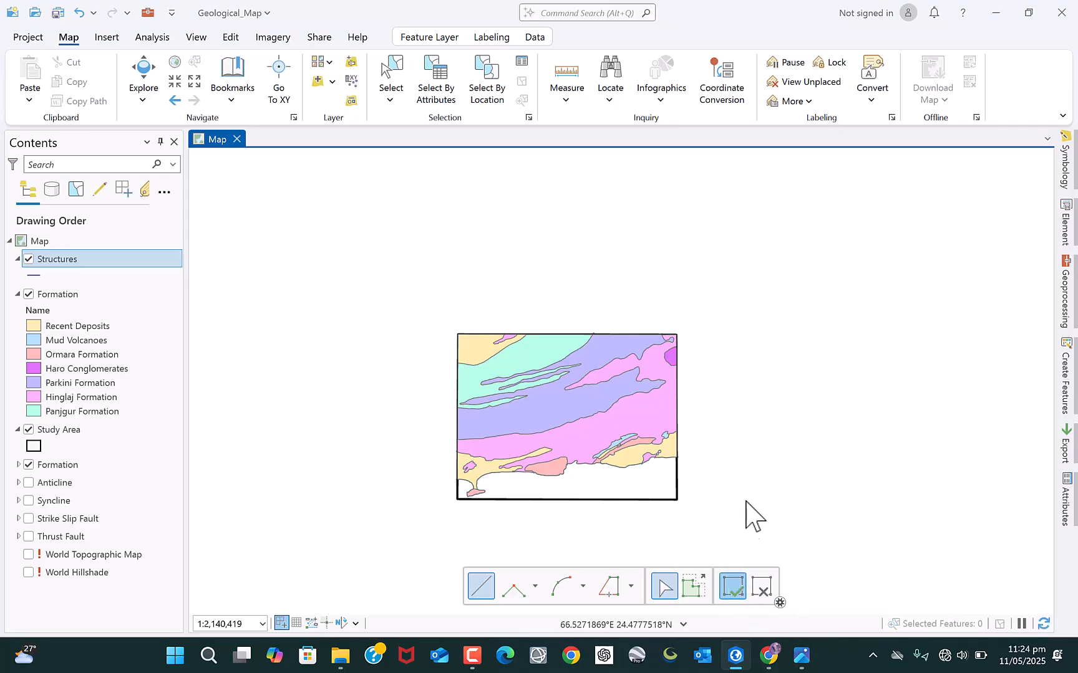
left_click(627, 467)
scroll(662, 457, "down", 3)
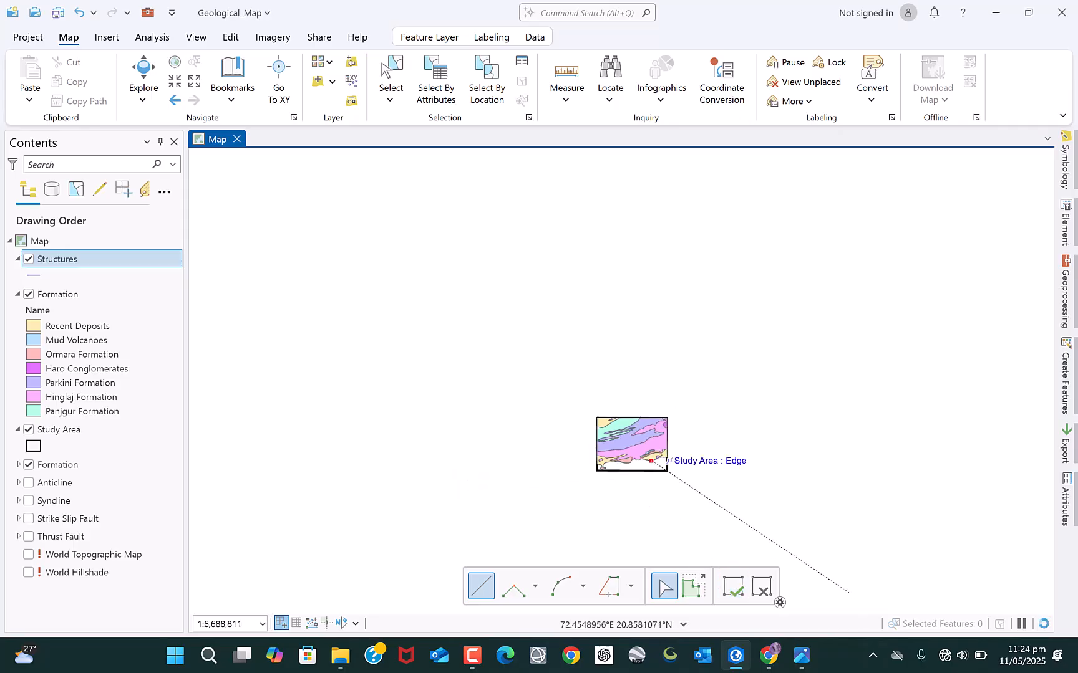
left_click(762, 587)
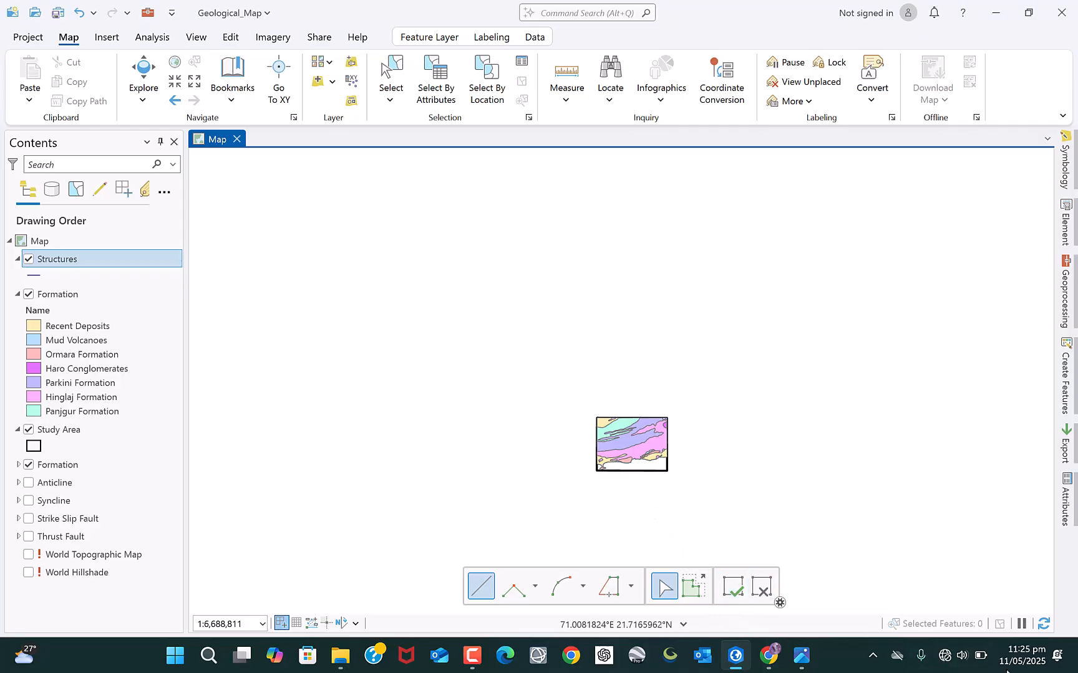
scroll(631, 454, "up", 2)
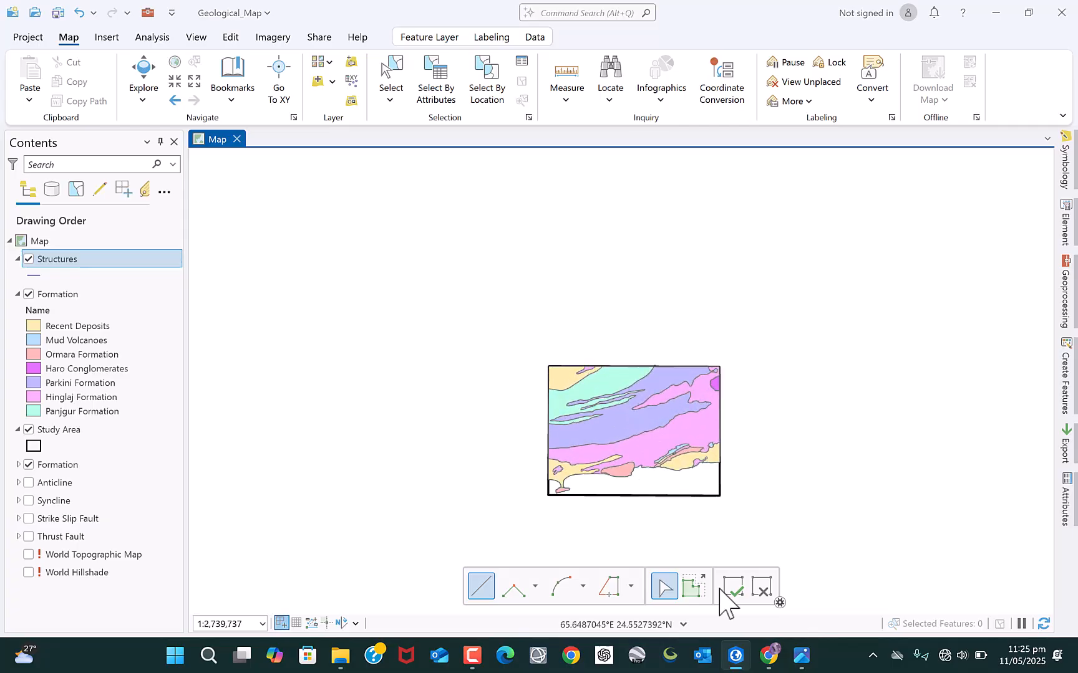
scroll(374, 239, "down", 2)
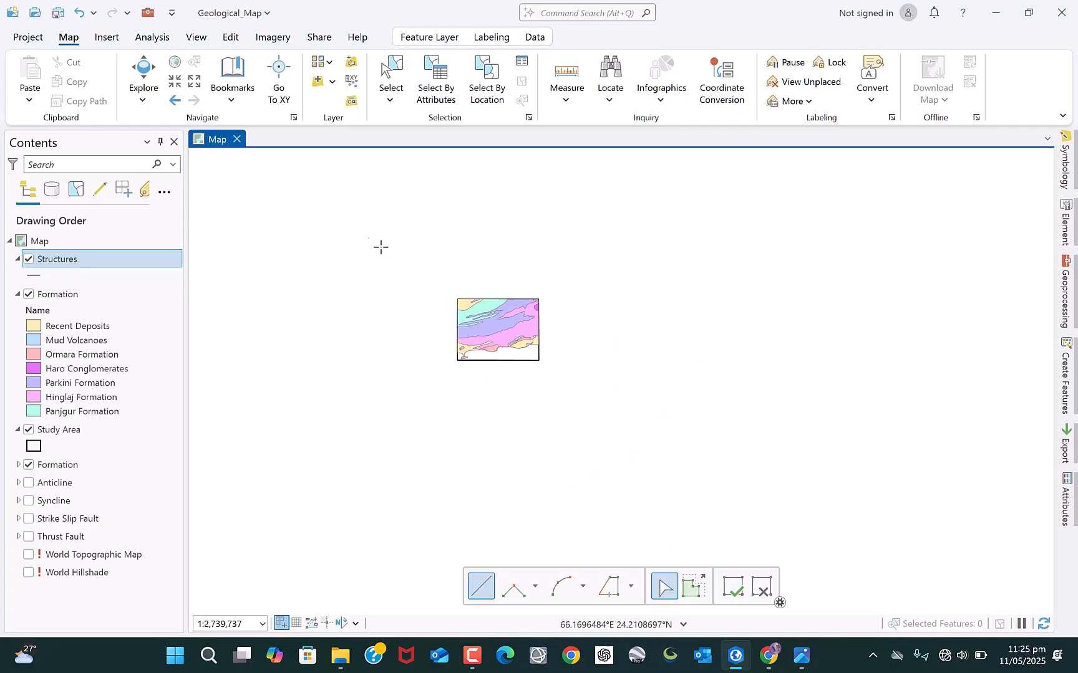
scroll(452, 307, "up", 4)
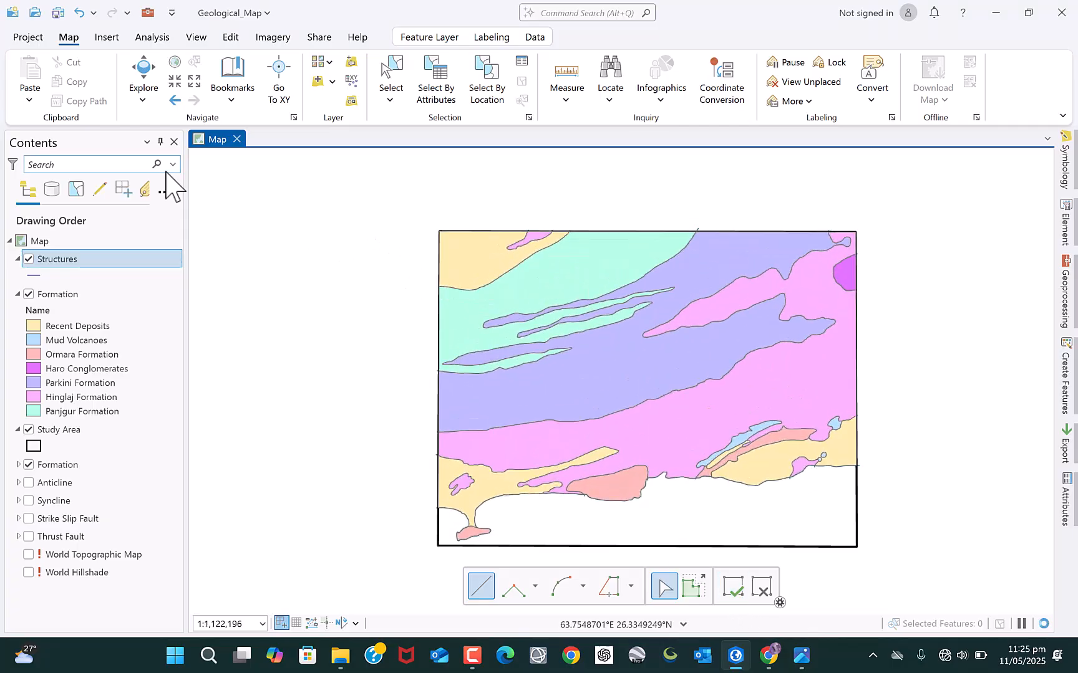
scroll(348, 263, "down", 1)
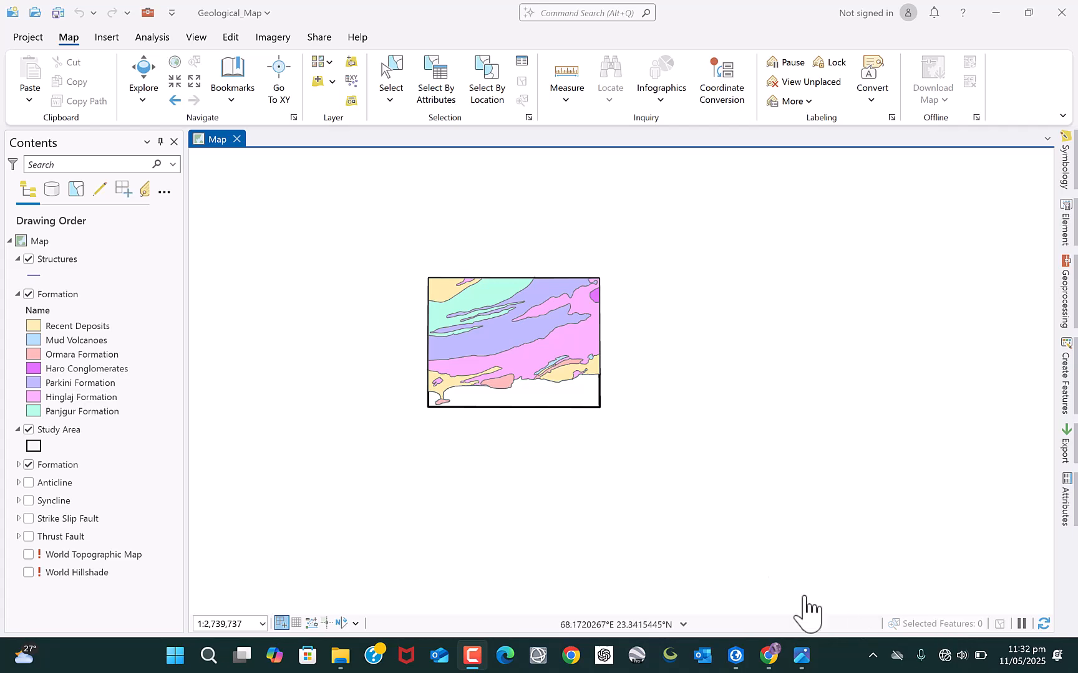
Symbolize the Structures layer with Unique Values based on the Name field and exclude the all other values class.
left_click(74, 260)
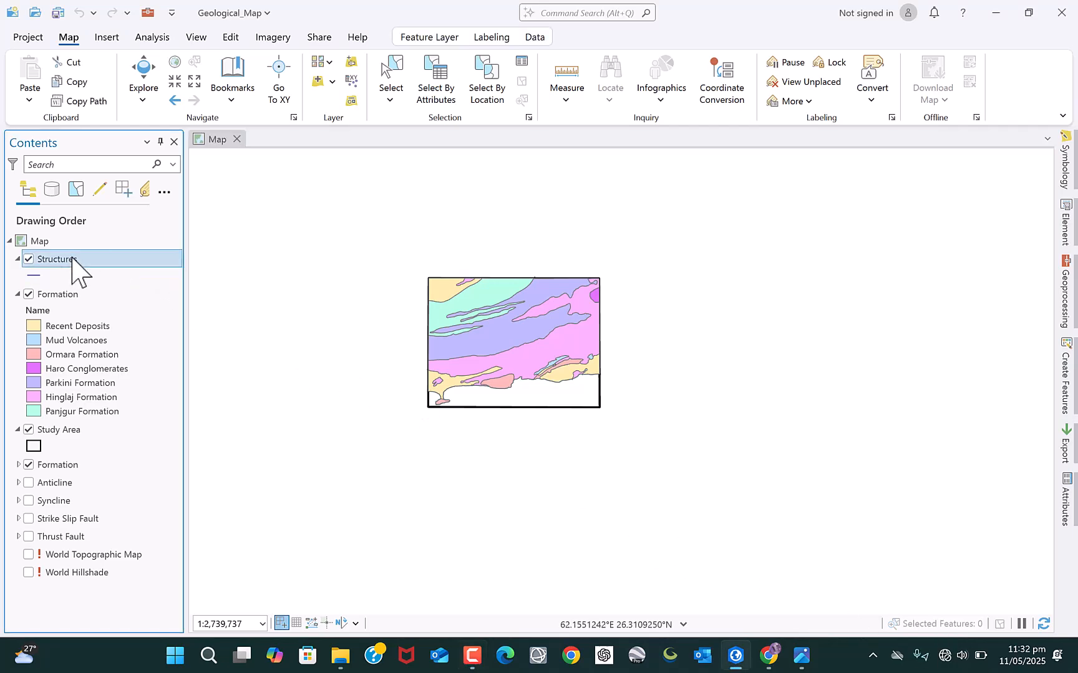
right_click(73, 261)
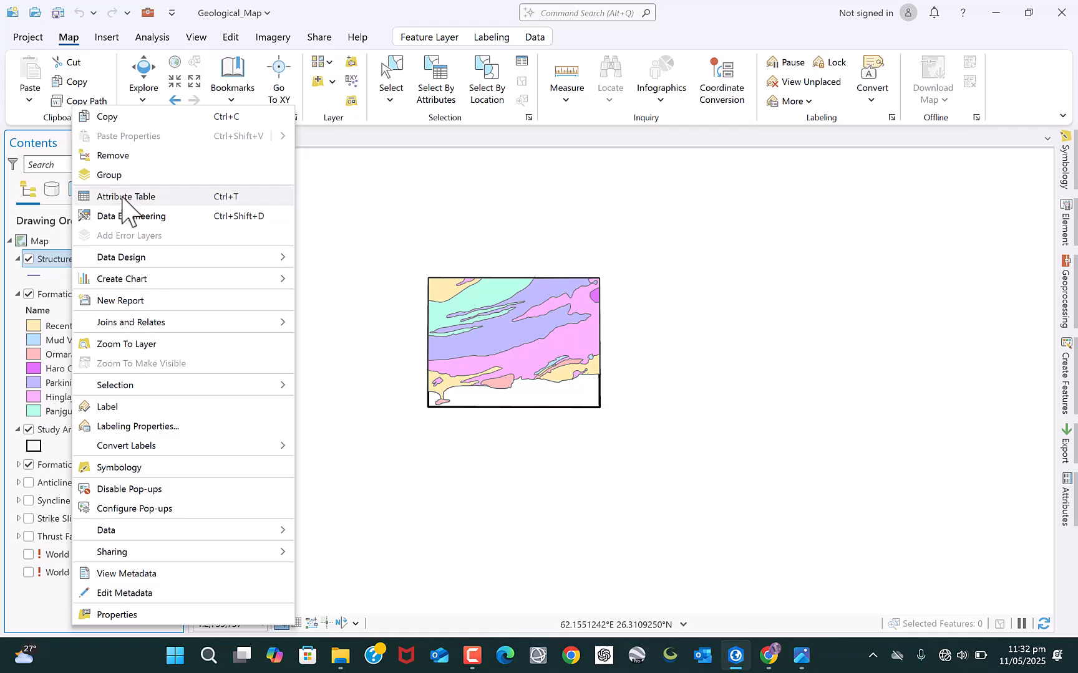
left_click(119, 468)
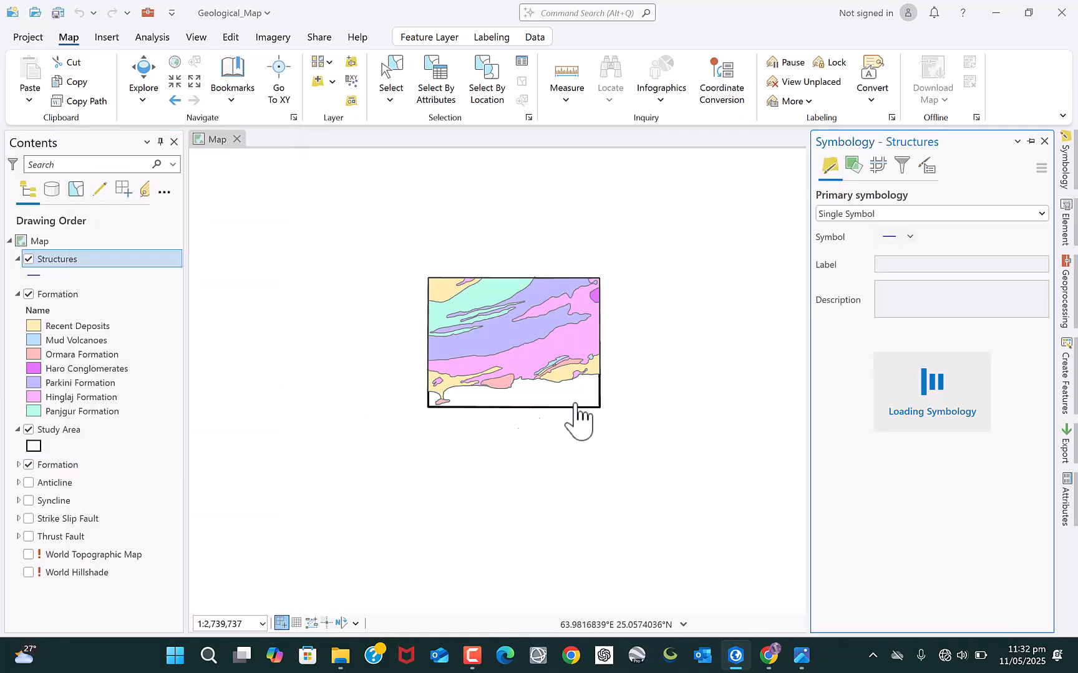
left_click(860, 215)
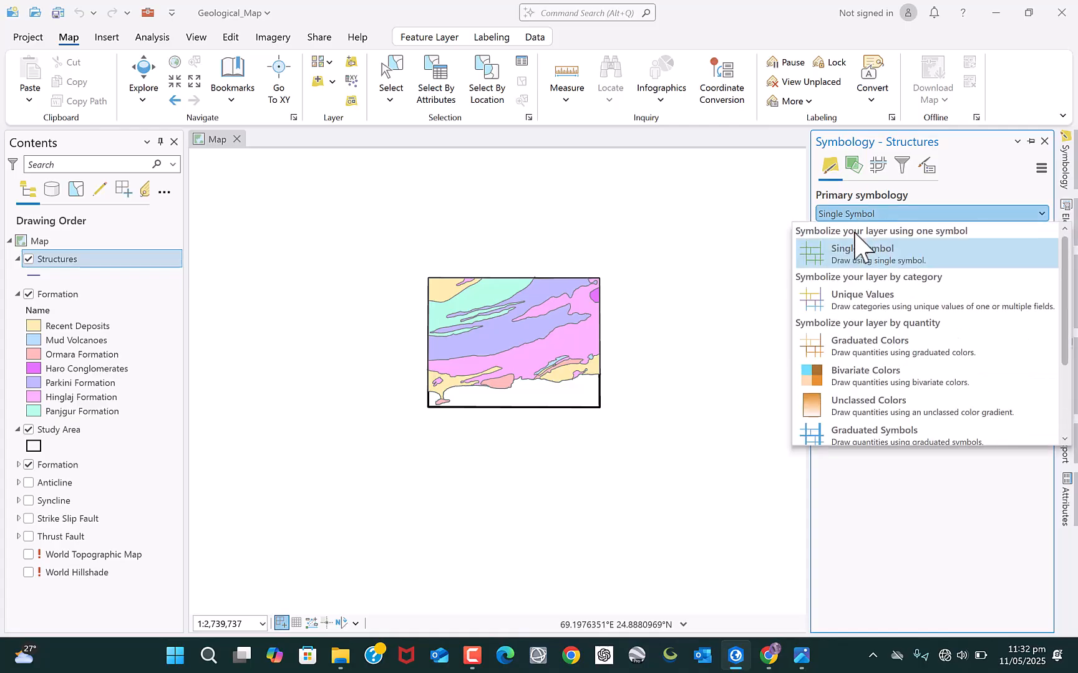
left_click(864, 304)
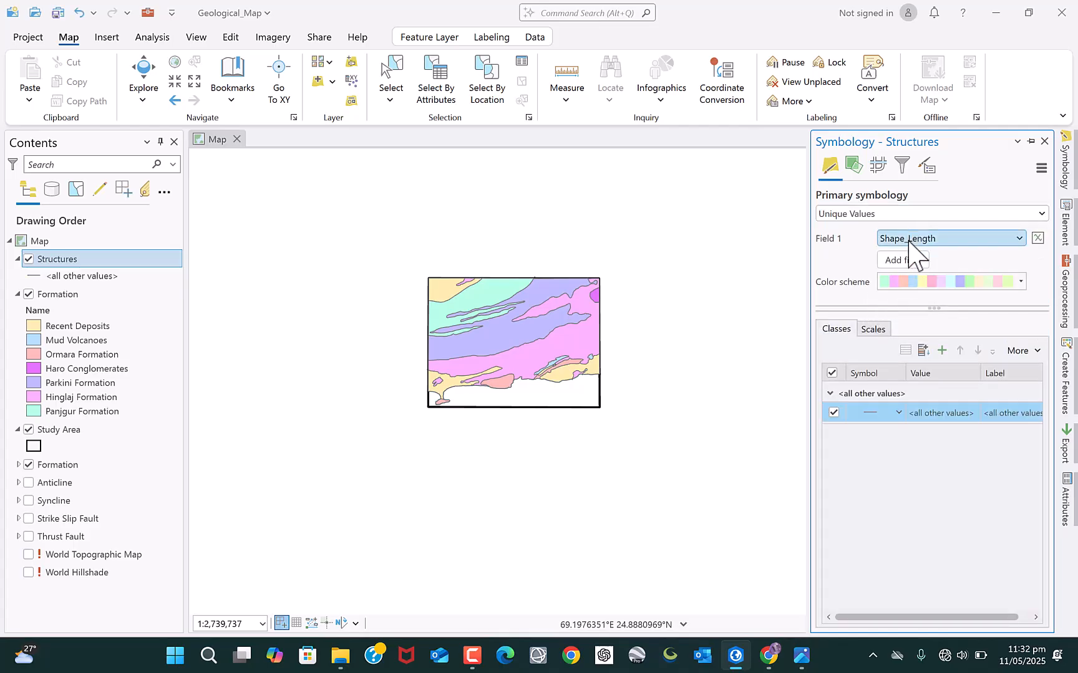
left_click(900, 240)
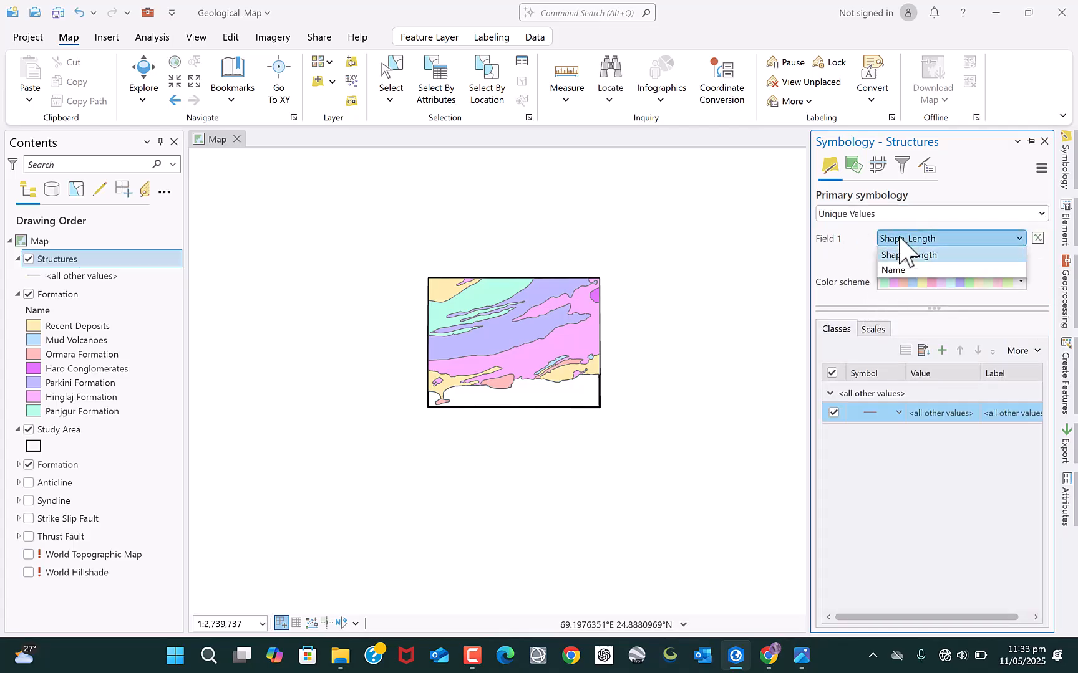
left_click(899, 254)
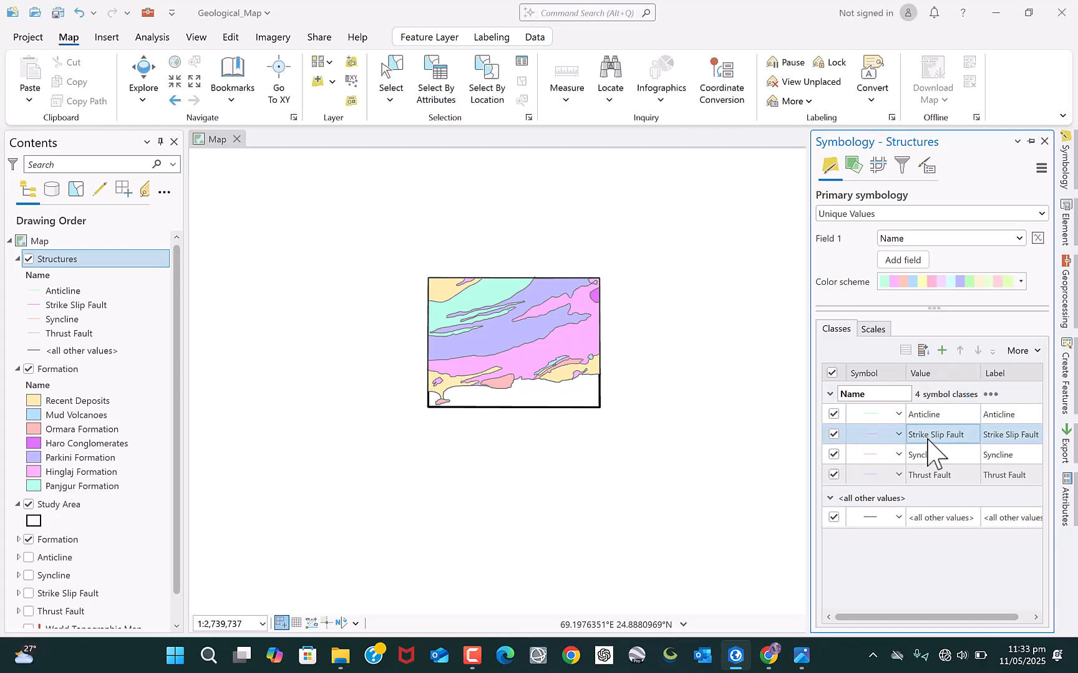
left_click(1032, 350)
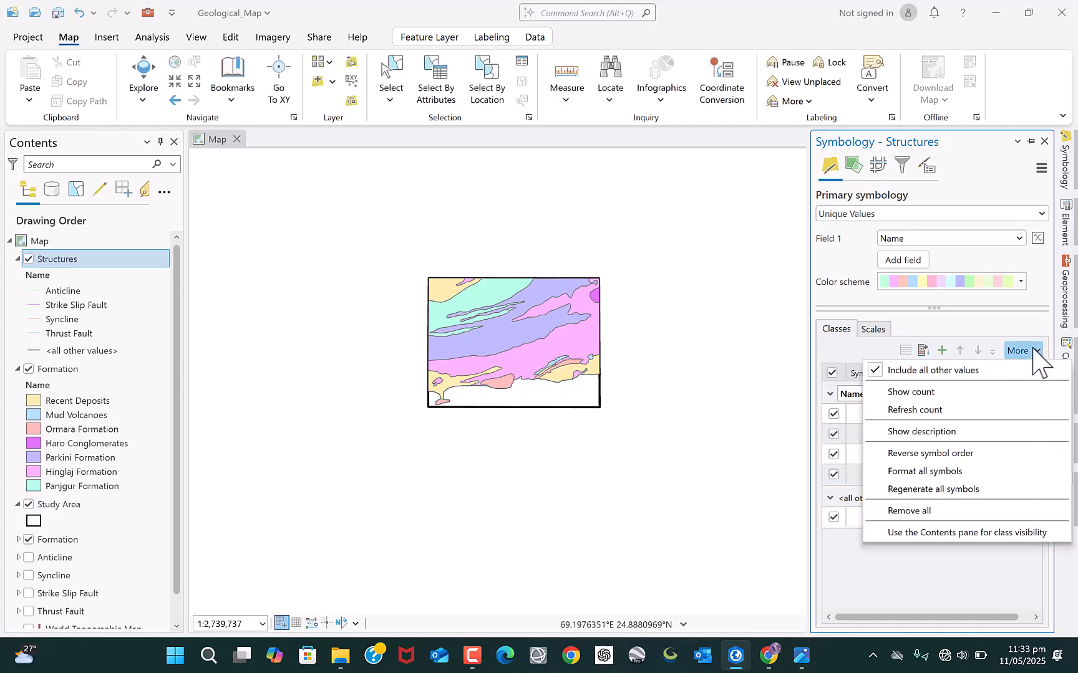
left_click(971, 372)
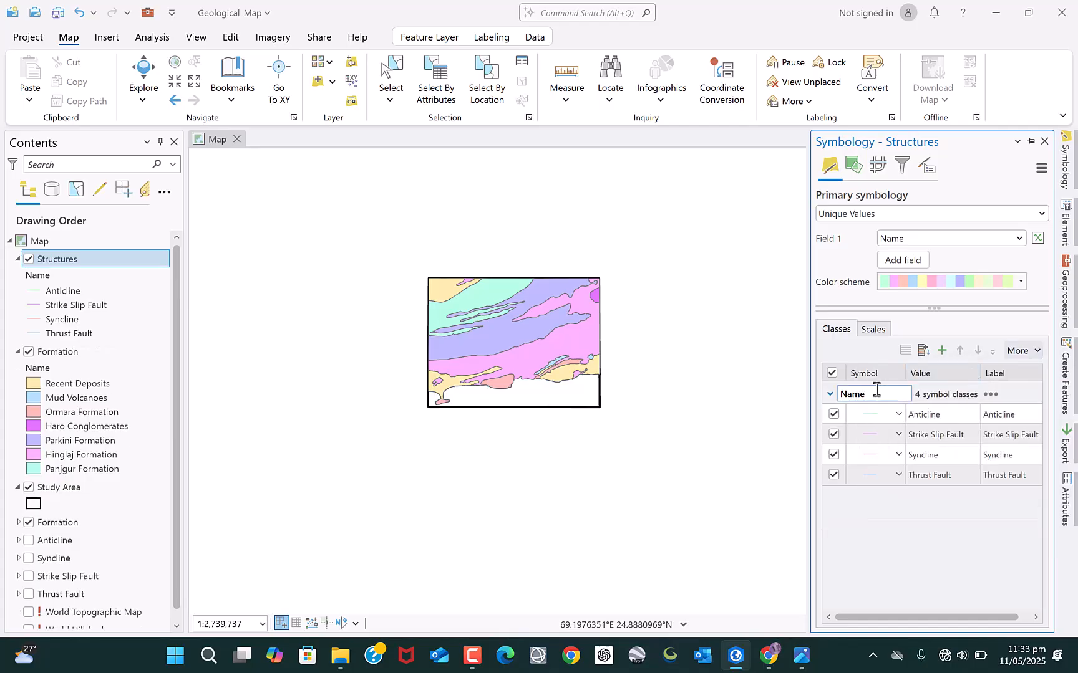
Hide the colored Formation polygon layer on the map.
left_click_drag(788, 361, 818, 365)
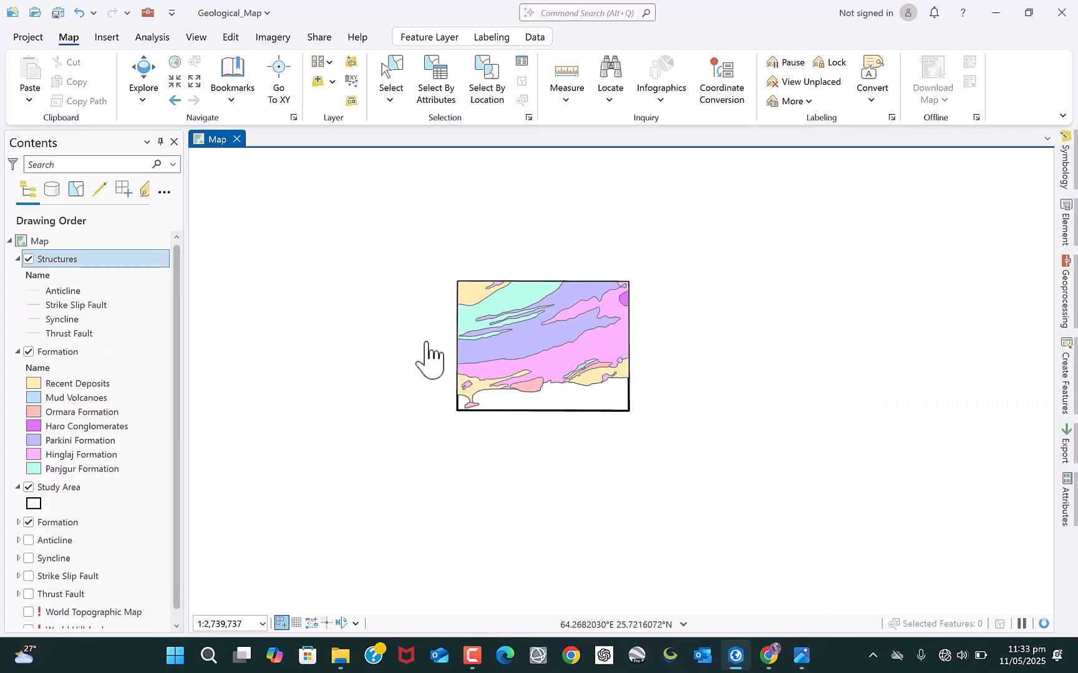
scroll(431, 359, "up", 2)
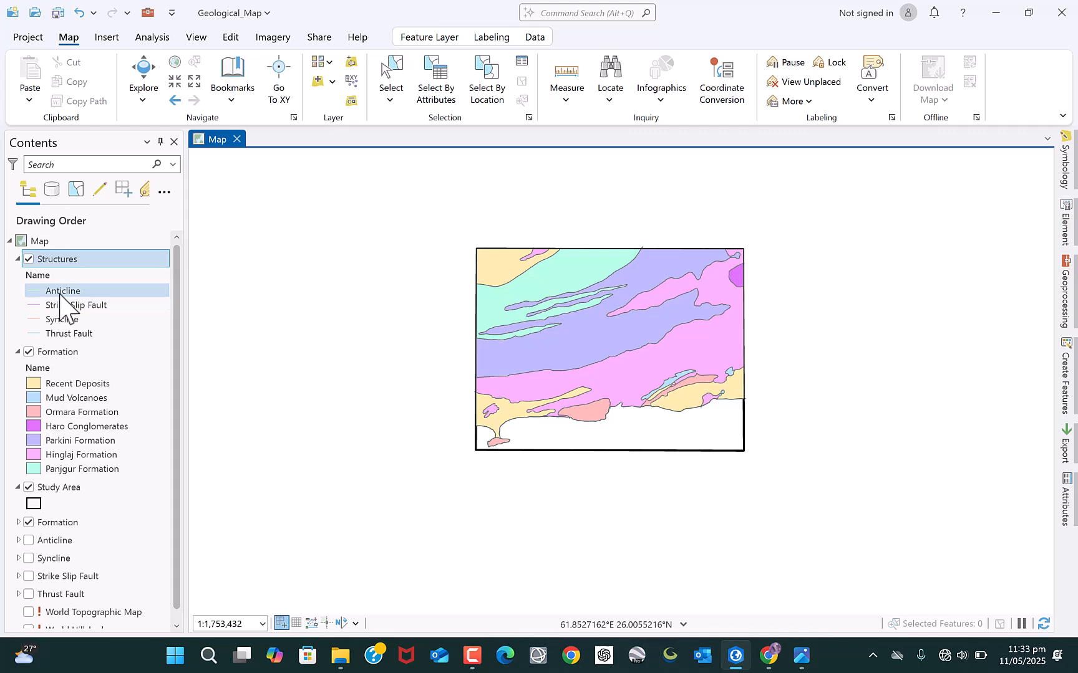
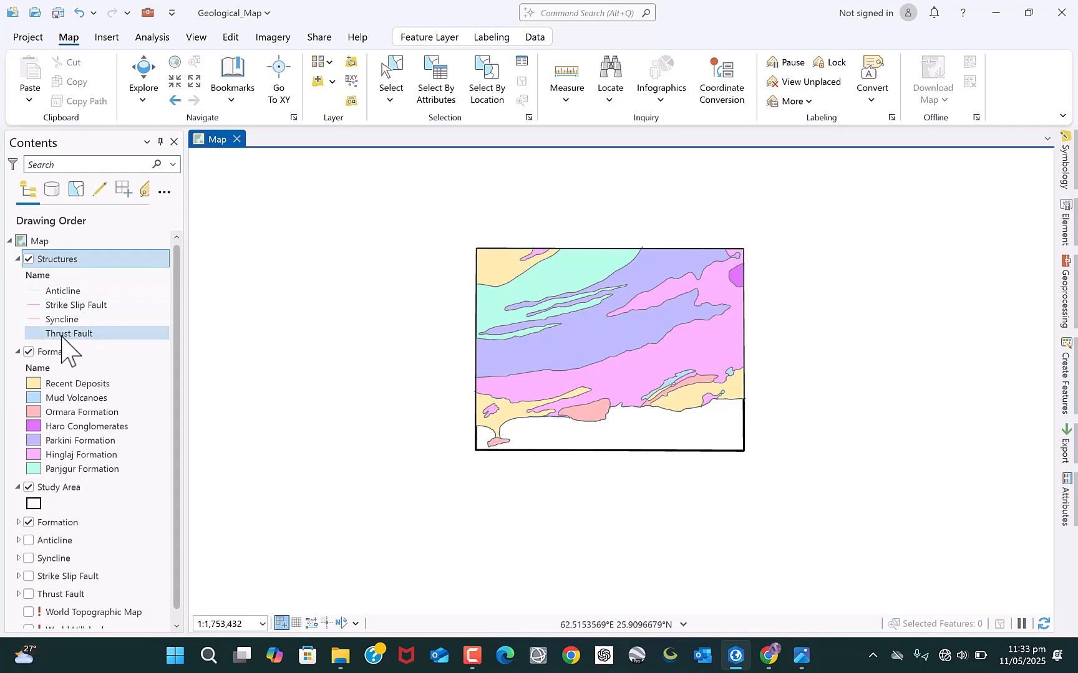
left_click(28, 352)
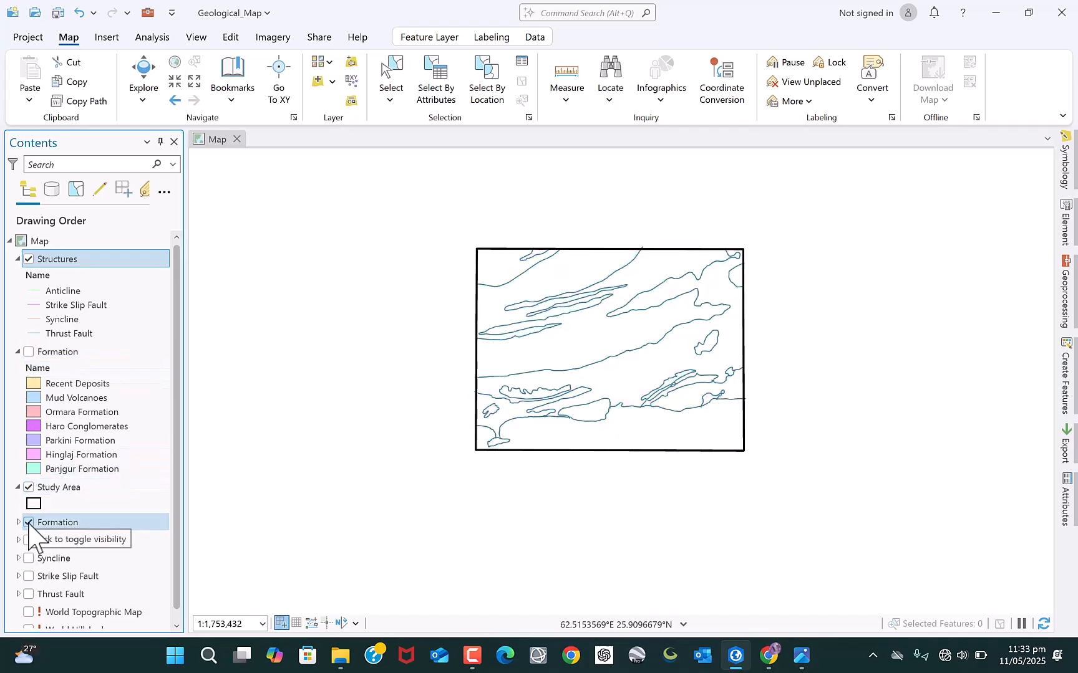
Hide the Formation line layer and show the Anticline reference layer on the map.
left_click(29, 523)
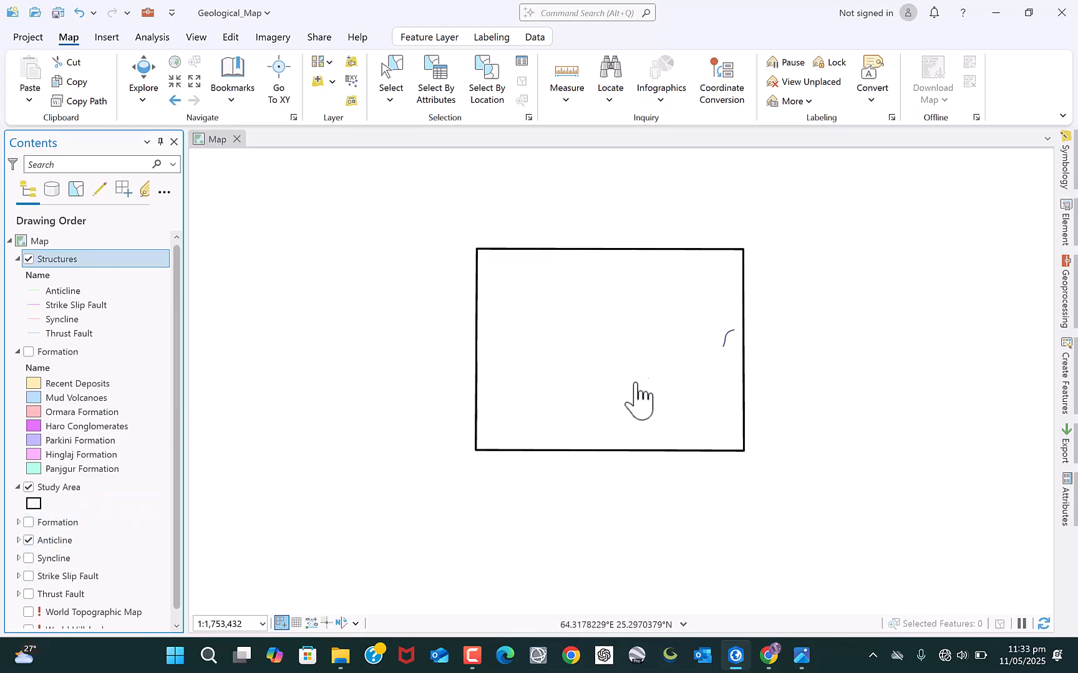
scroll(757, 344, "up", 5)
scroll(623, 368, "up", 3)
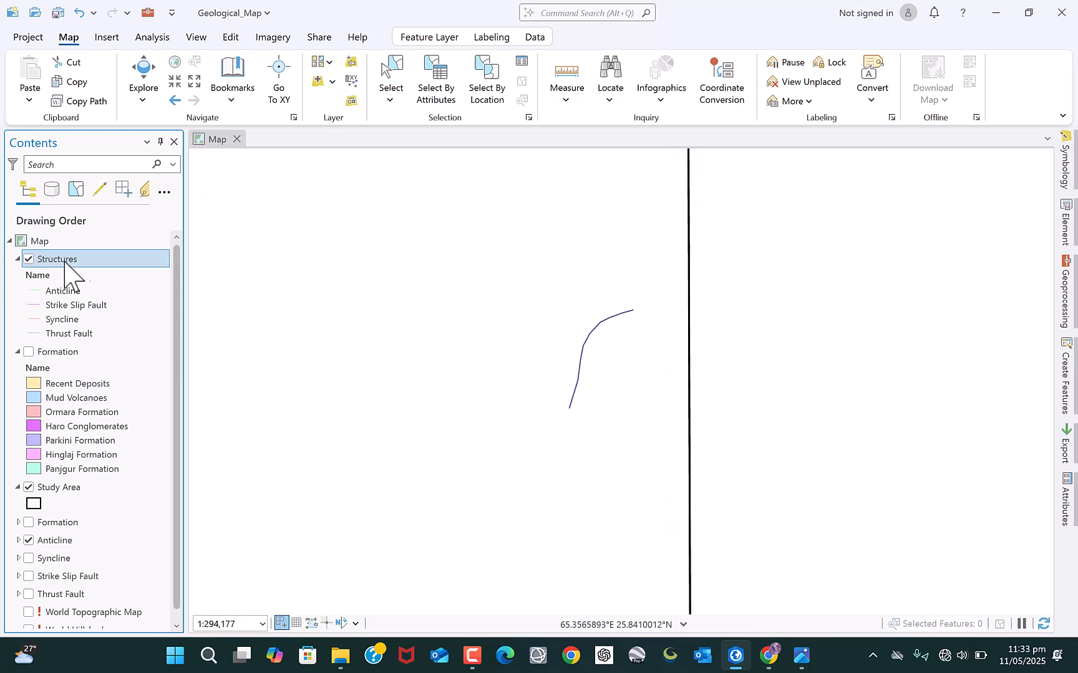
Trace the reference anticline near the study area's eastern edge as an Anticline feature in the Structures layer, and clear the selection.
left_click(230, 39)
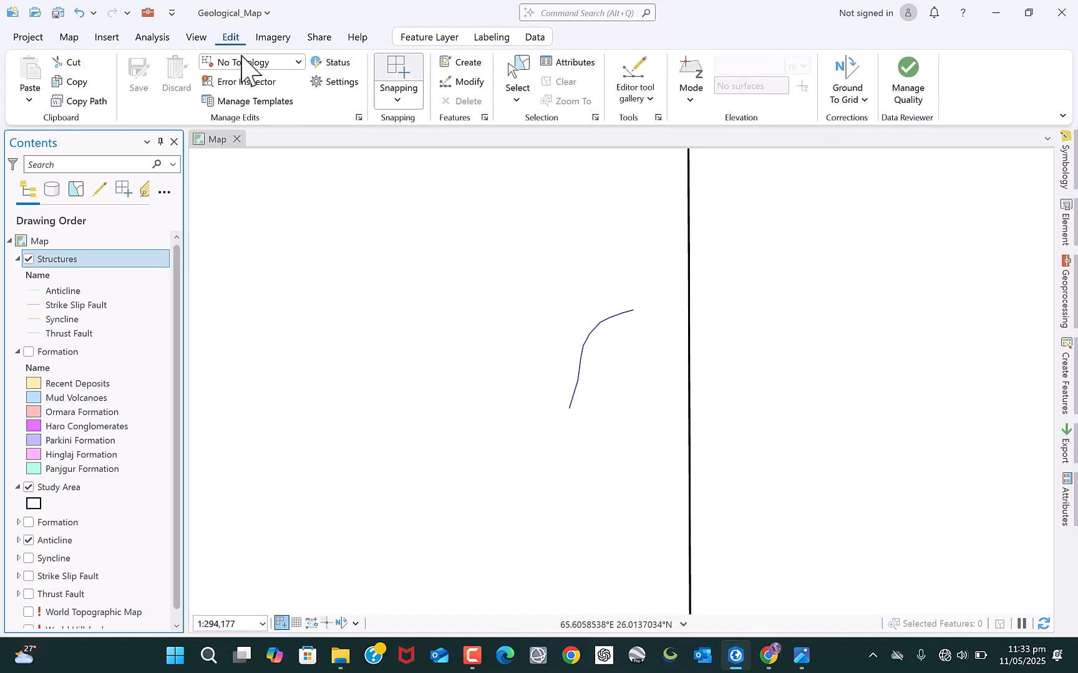
left_click(473, 60)
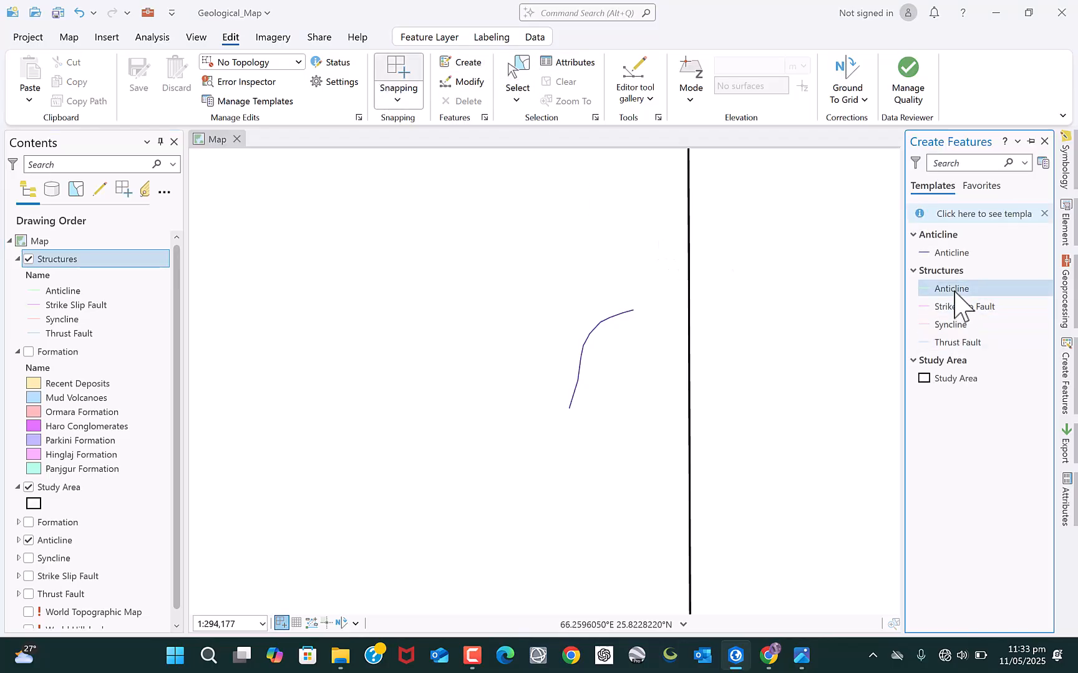
left_click(959, 289)
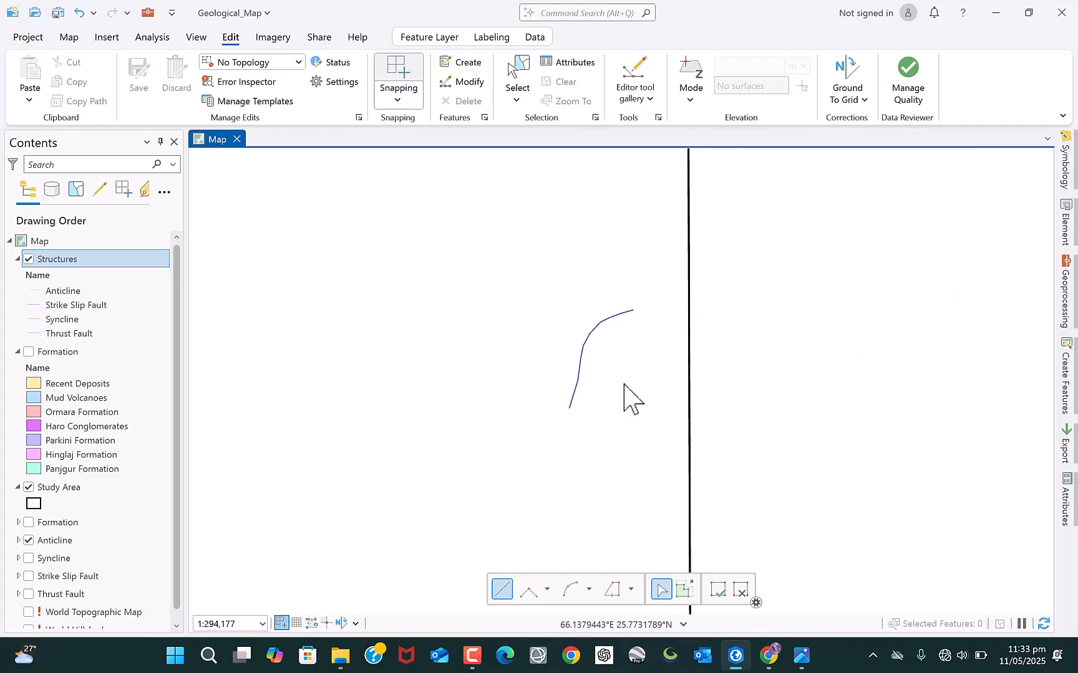
left_click(569, 409)
left_click(612, 589)
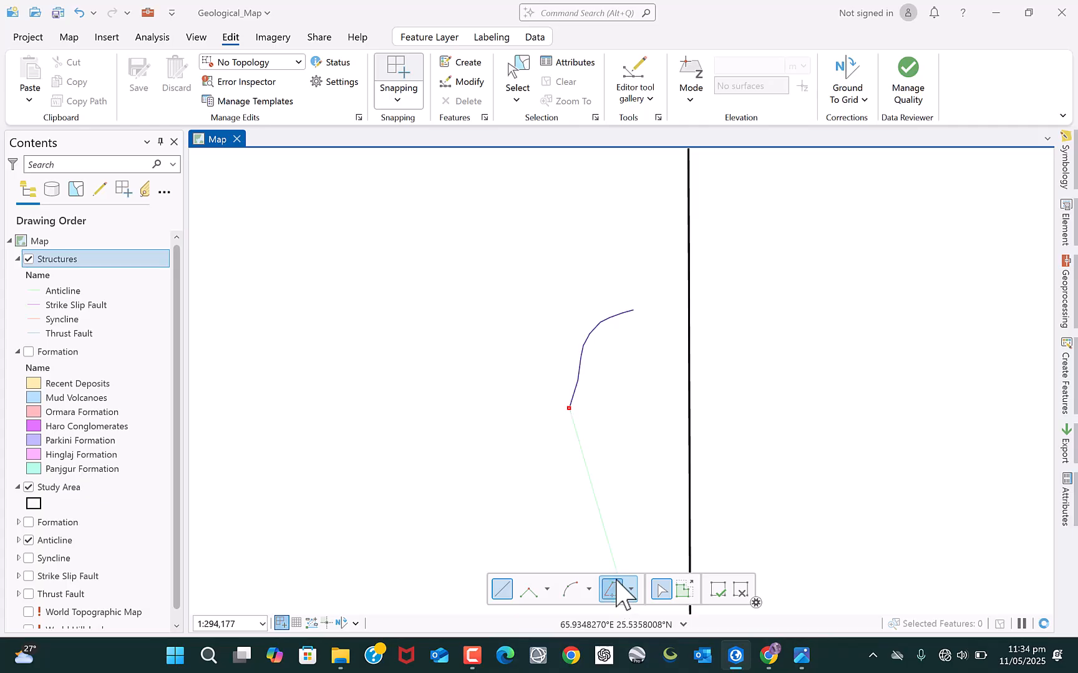
scroll(606, 328, "up", 2)
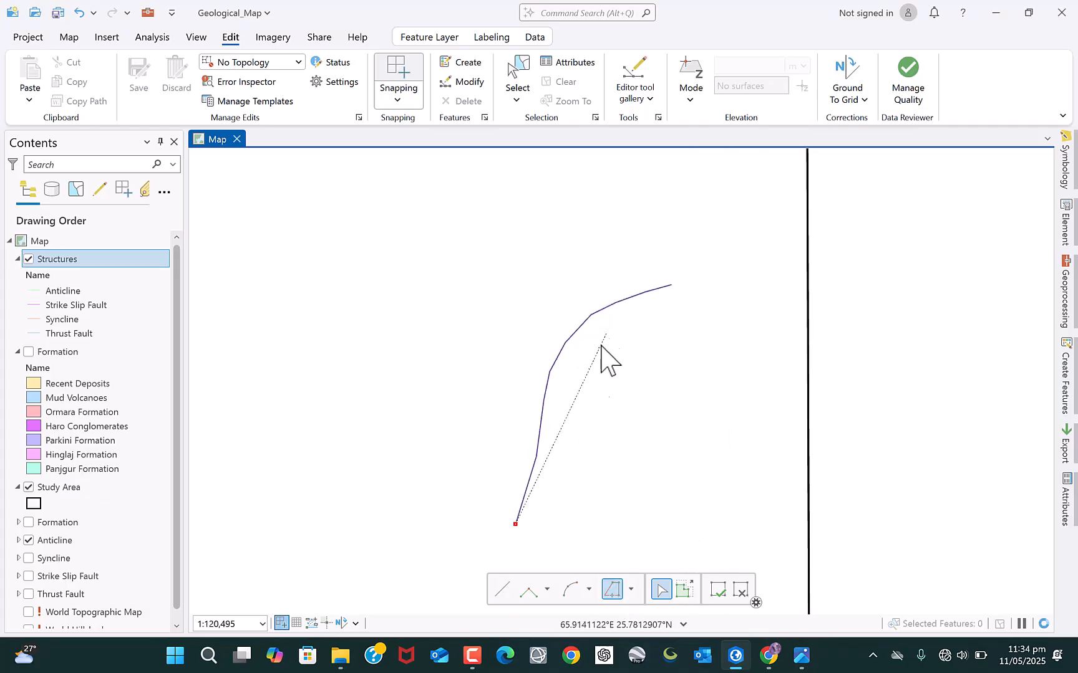
left_click(516, 524)
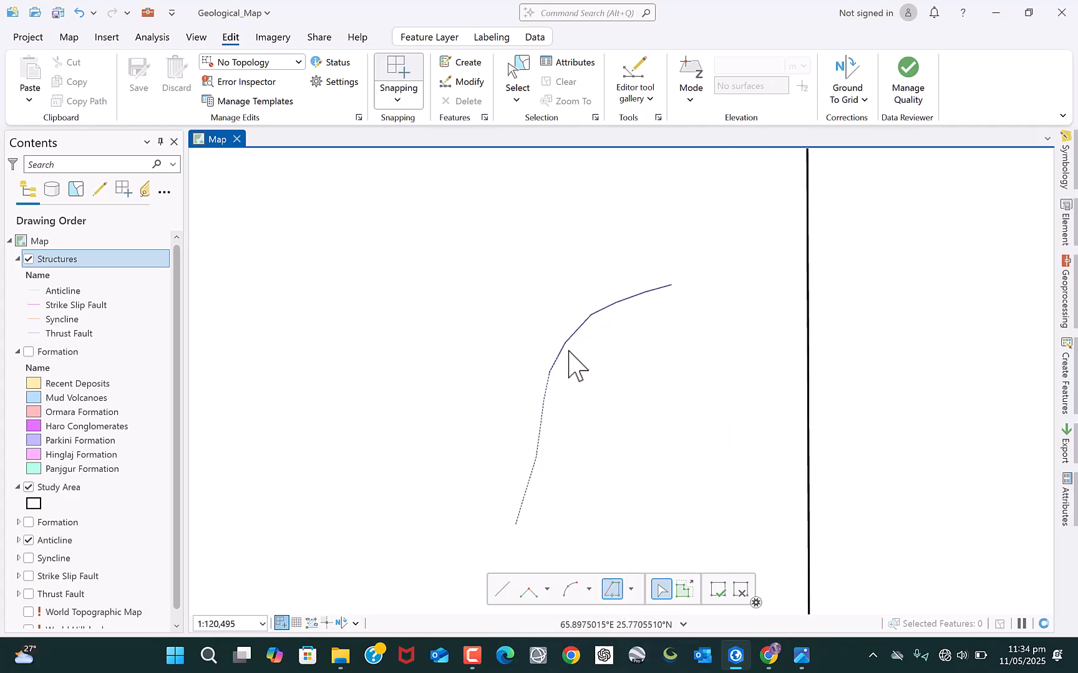
double_click(675, 286)
left_click(566, 81)
scroll(654, 354, "down", 3)
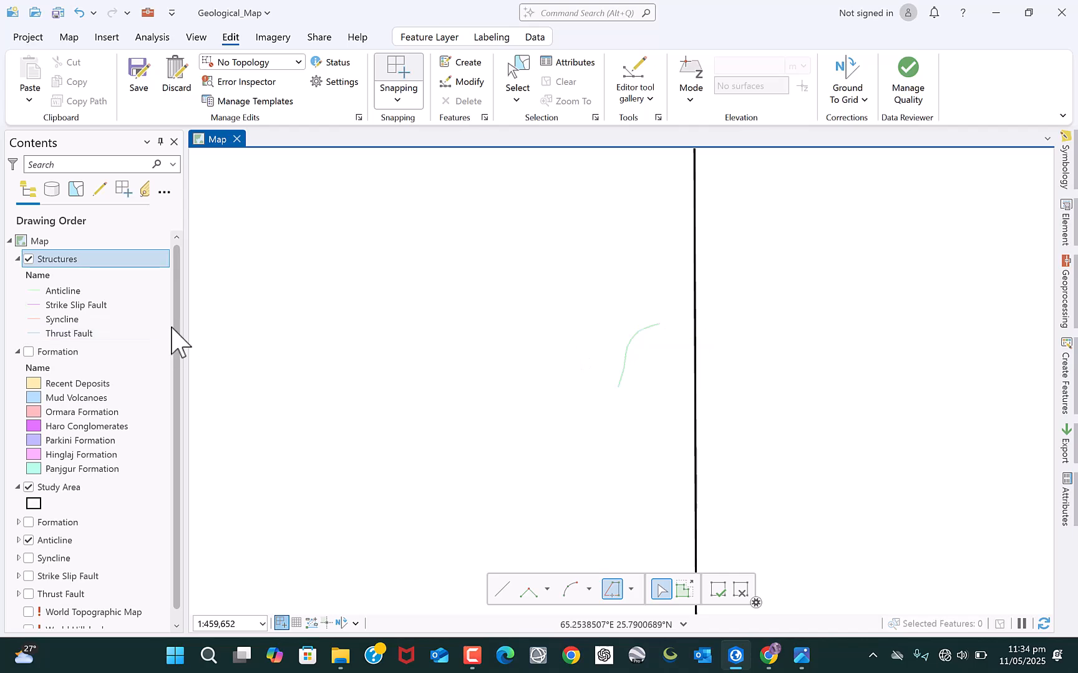
Hide the Anticline reference layer and show the Syncline reference layer.
left_click(29, 540)
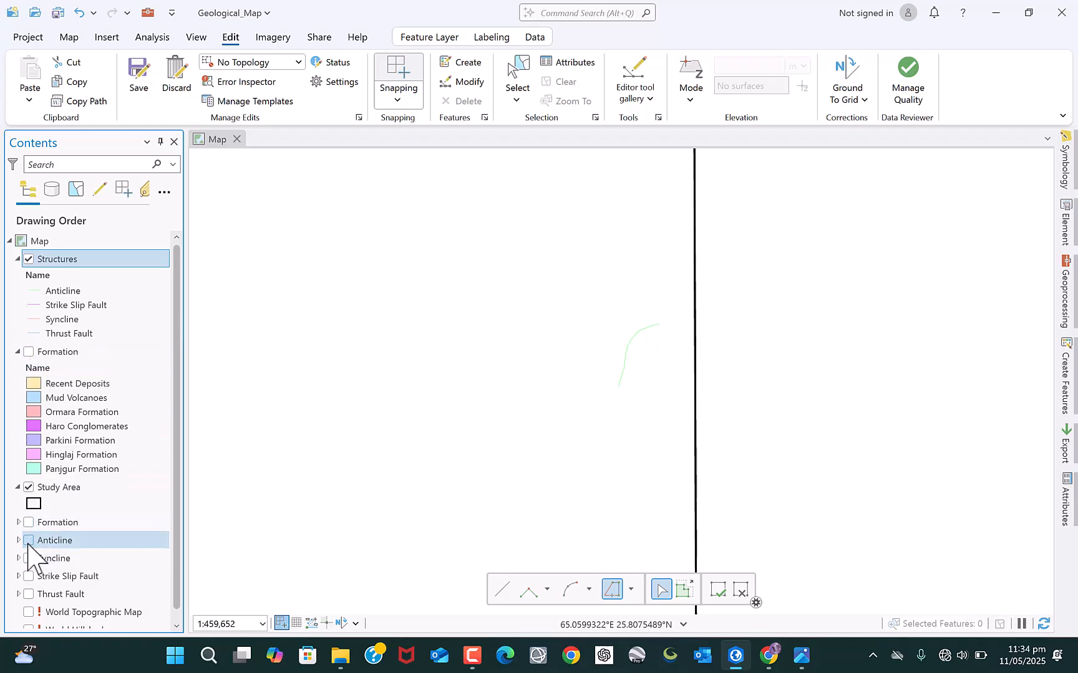
scroll(673, 413, "down", 2)
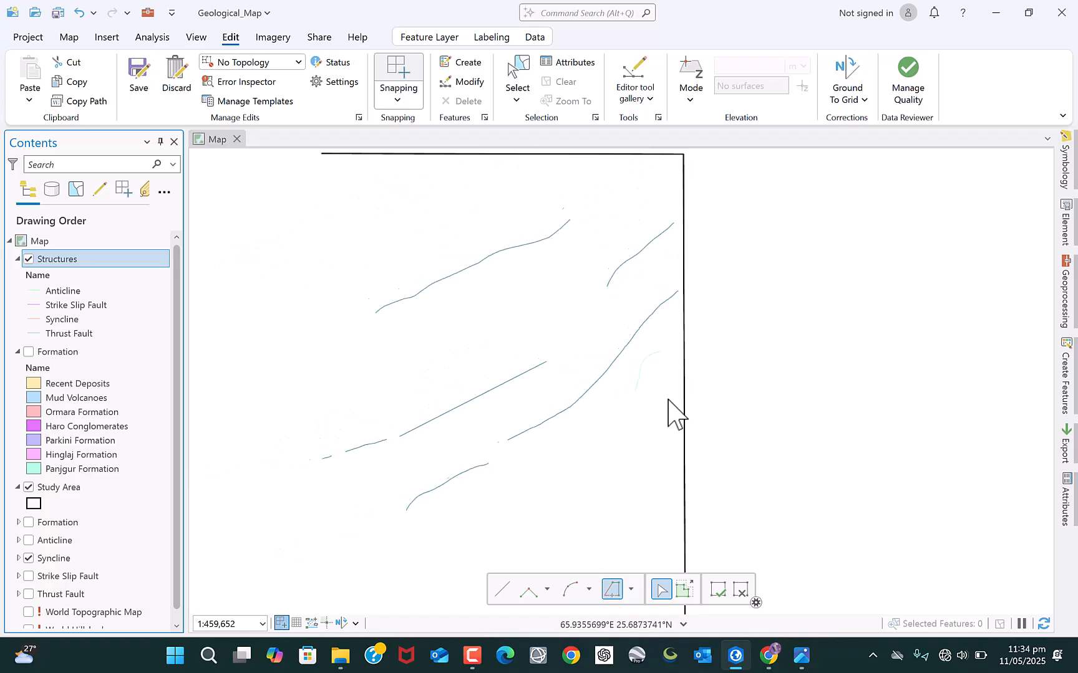
scroll(713, 419, "down", 2)
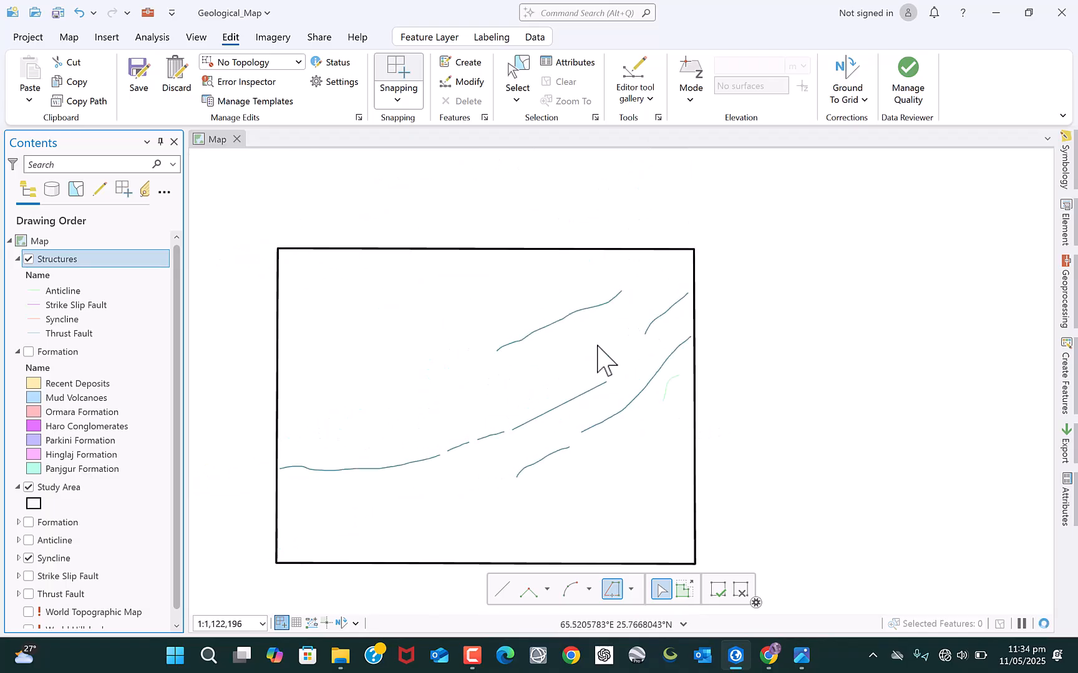
scroll(590, 330, "up", 6)
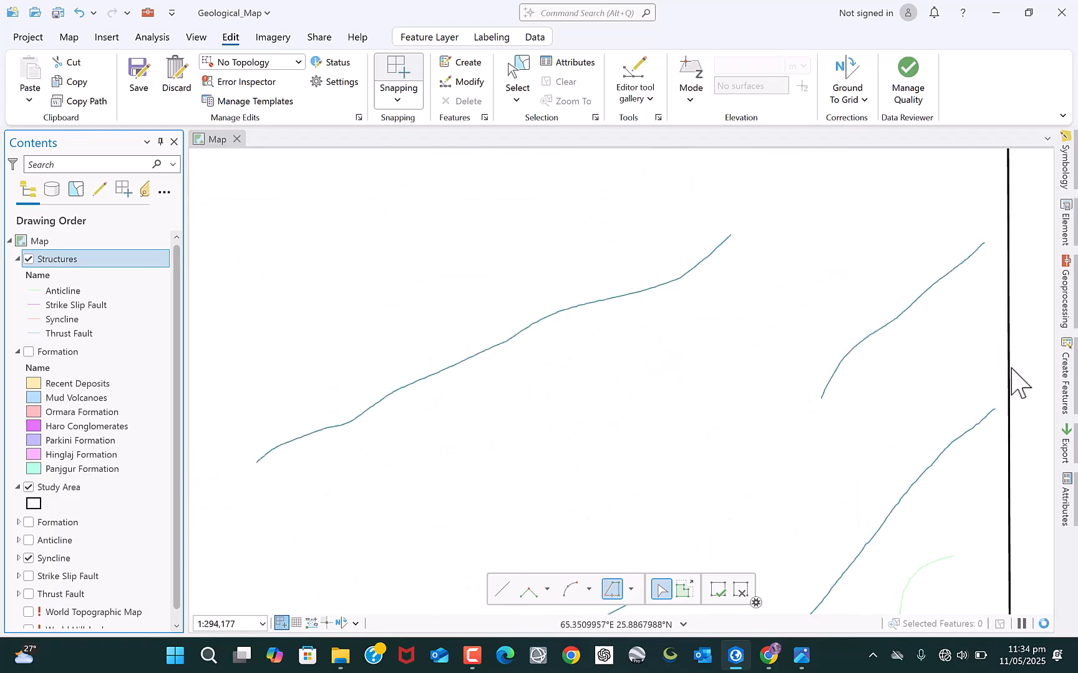
Trace the two northern syncline lines, the long one and the short one by the eastern boundary, into the Structures layer.
left_click(1066, 392)
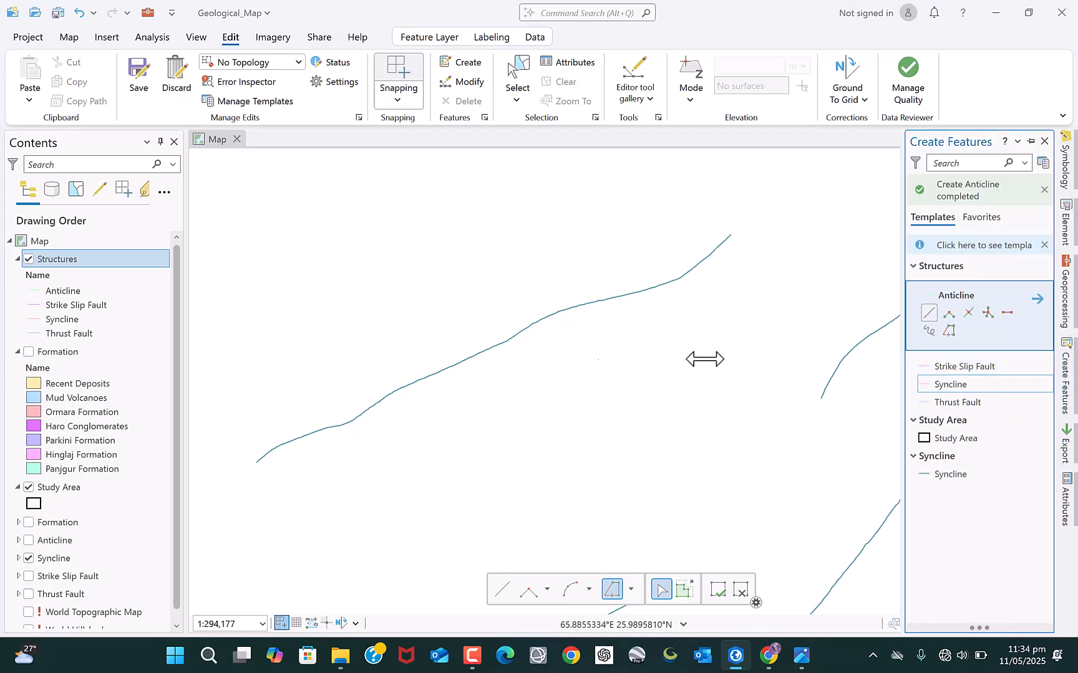
left_click(262, 455)
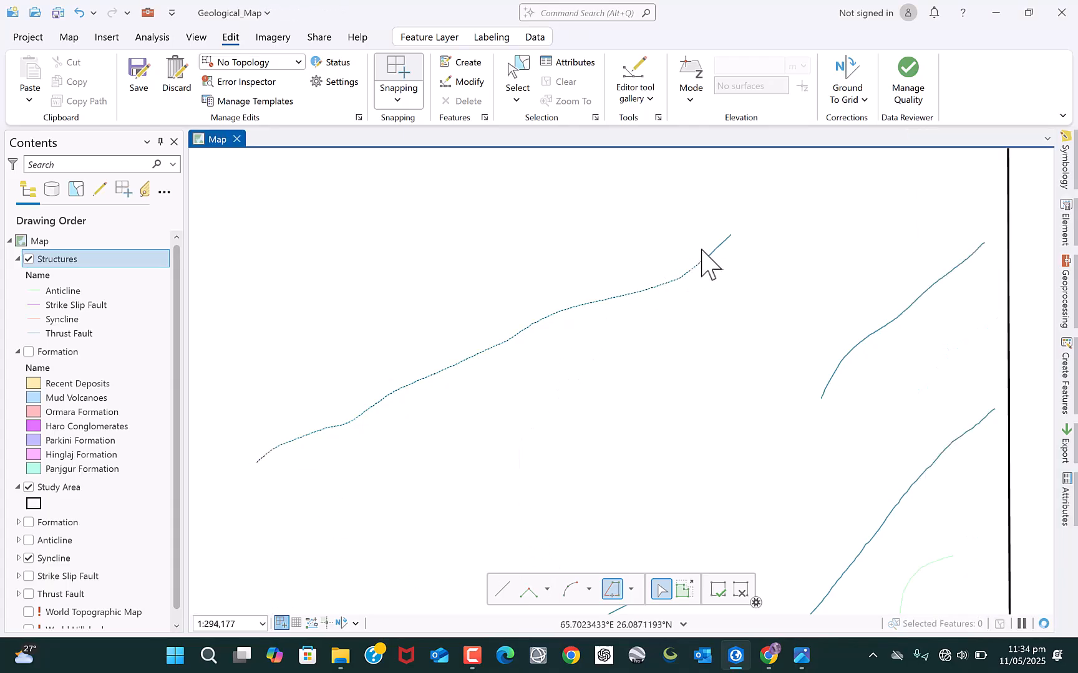
double_click(731, 237)
scroll(686, 318, "down", 1)
scroll(686, 319, "down", 1)
scroll(757, 390, "up", 2)
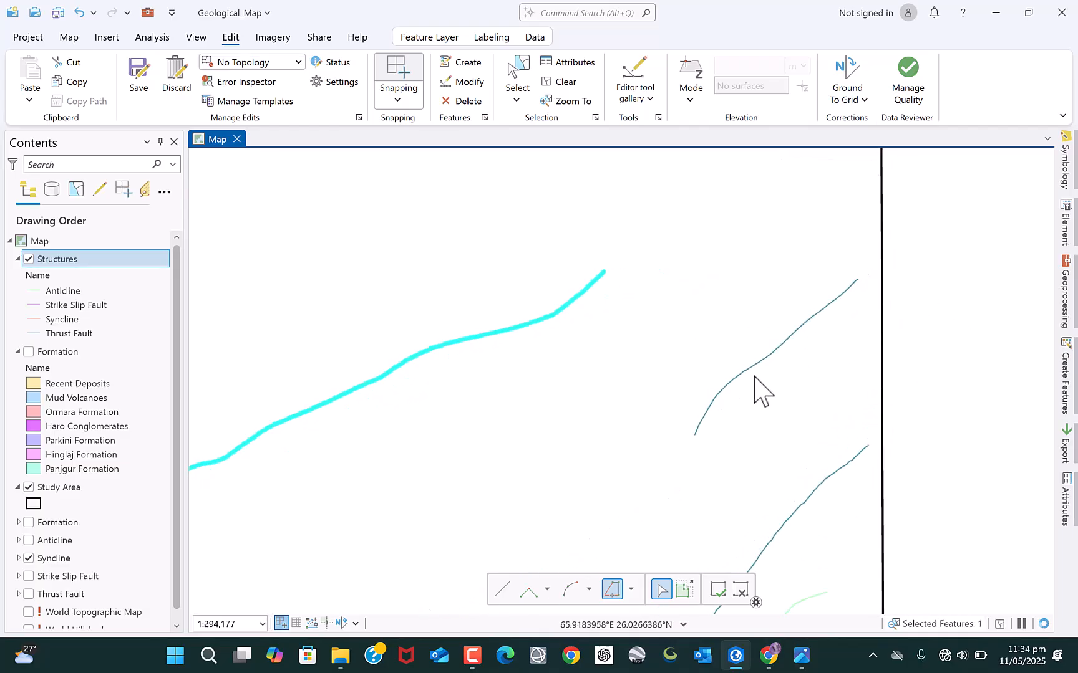
left_click(694, 435)
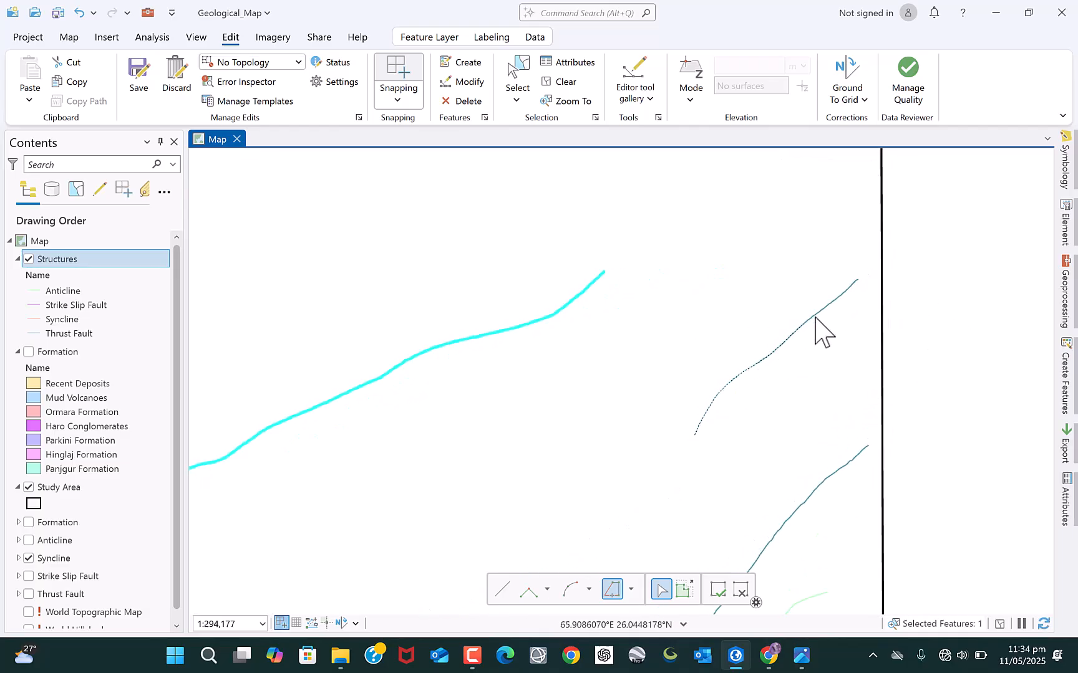
double_click(866, 293)
scroll(645, 245, "down", 2)
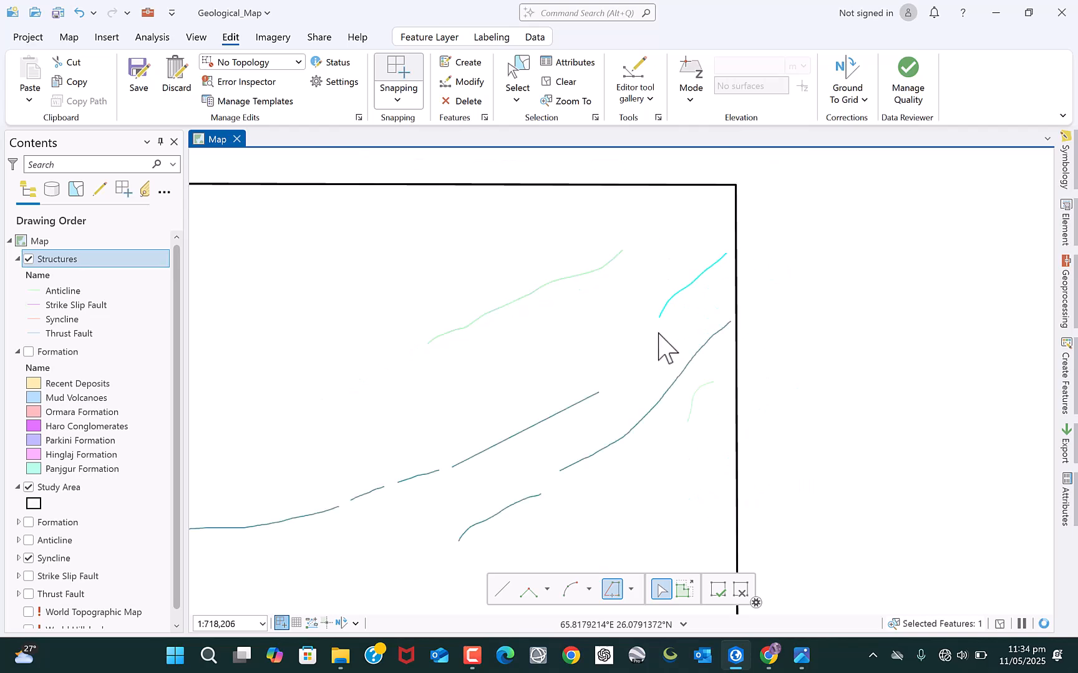
Trace the short southern syncline and the long syncline running up to the eastern boundary into the Structures layer.
scroll(496, 546, "up", 2)
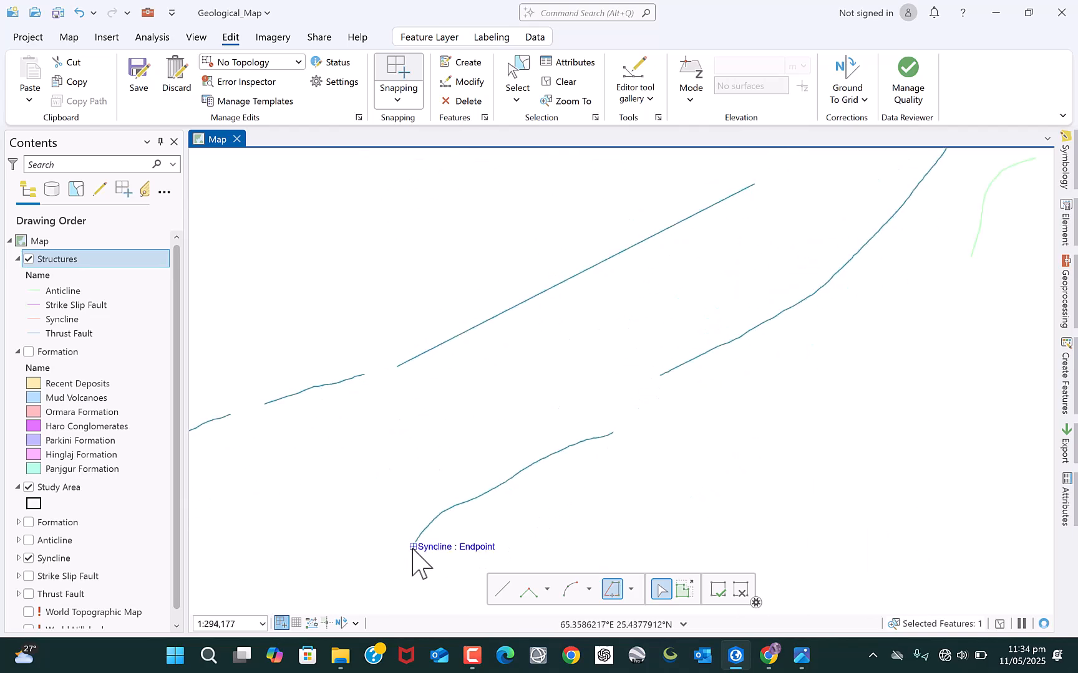
double_click(617, 435)
scroll(630, 412, "down", 2)
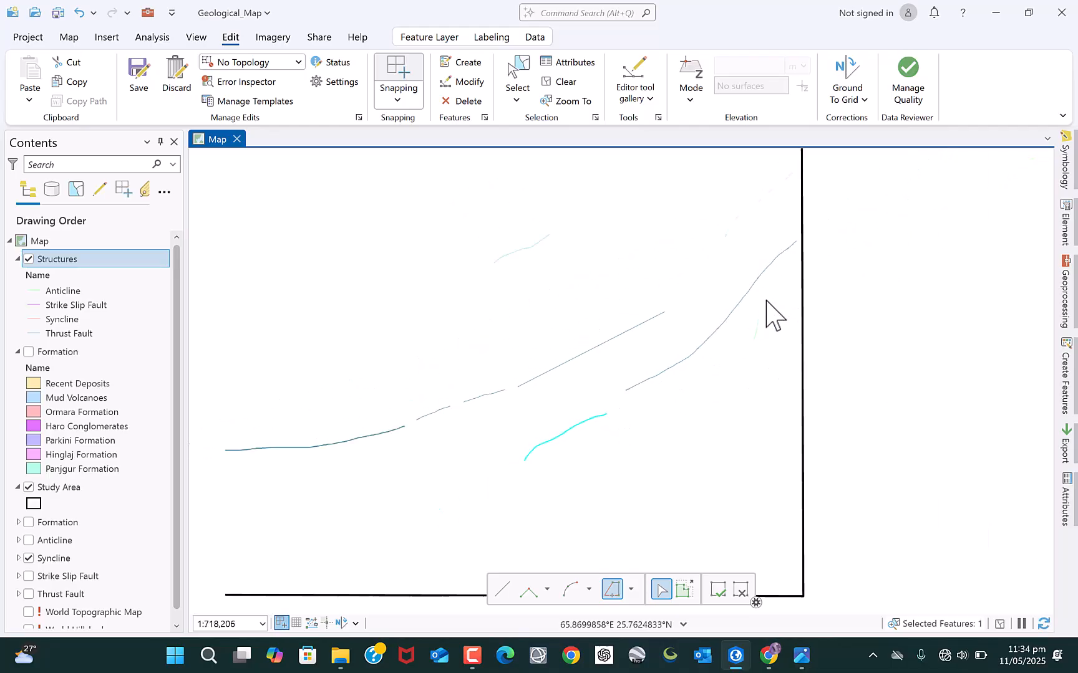
left_click(528, 463)
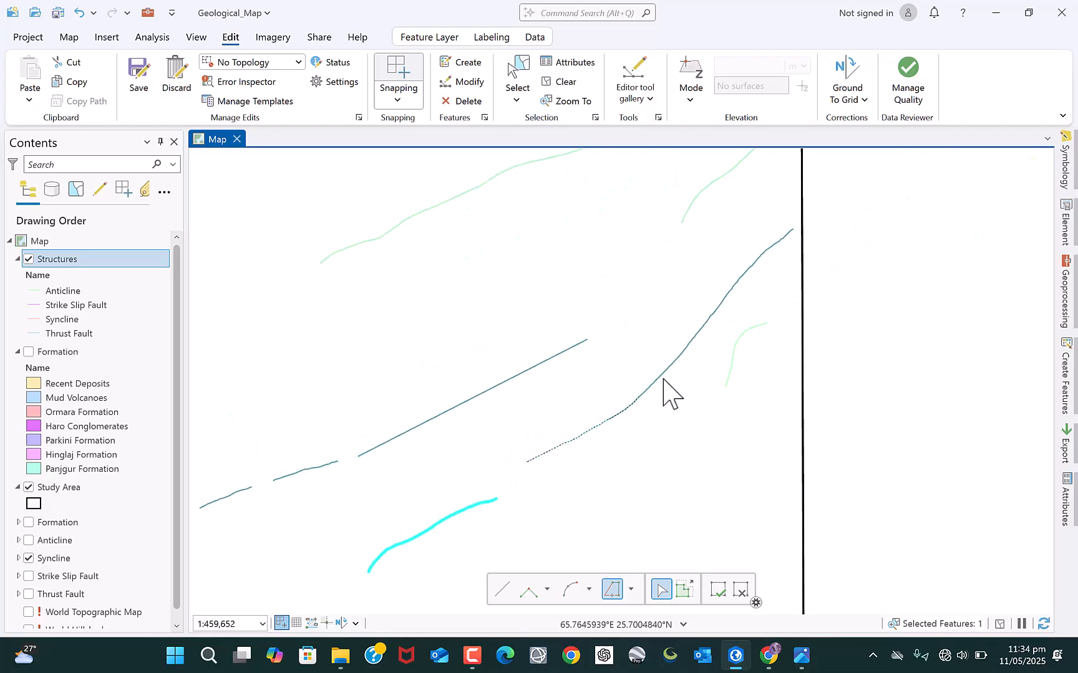
double_click(796, 229)
scroll(530, 386, "down", 4)
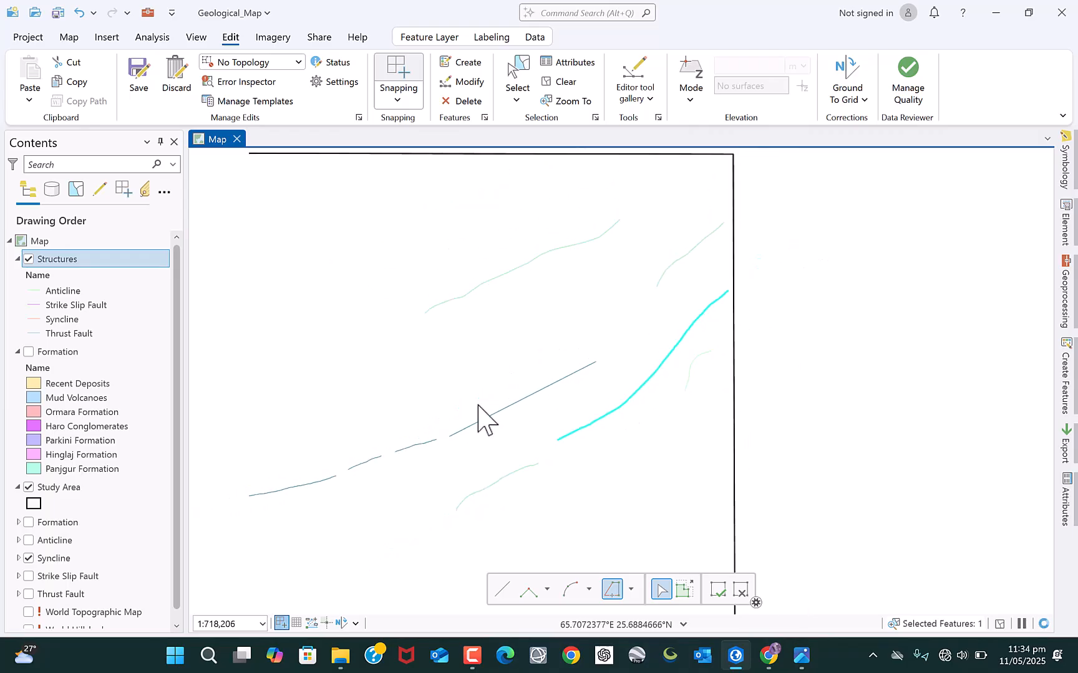
Trace the long western syncline from the study area's western boundary to its eastern end.
scroll(274, 474, "up", 6)
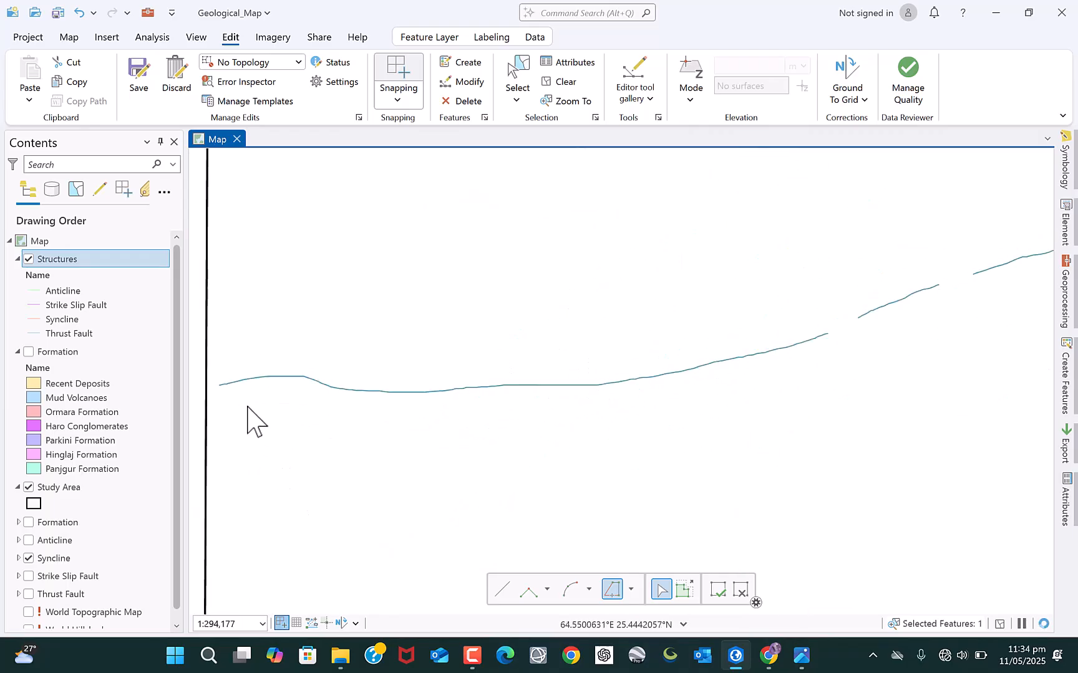
left_click(220, 385)
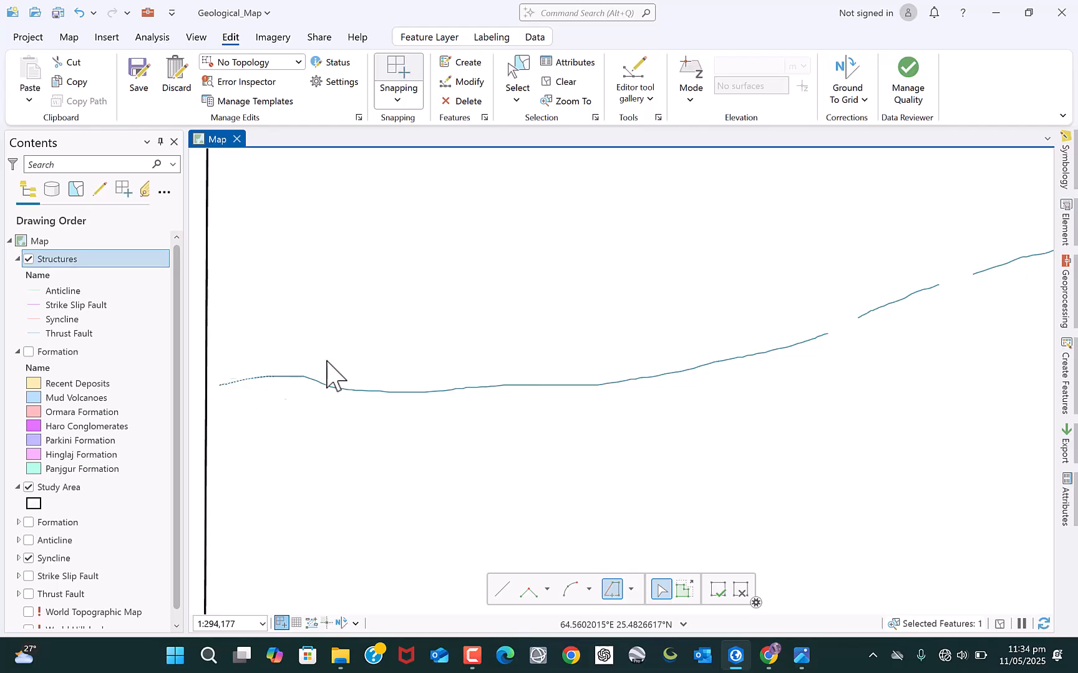
double_click(828, 335)
scroll(461, 415, "down", 3)
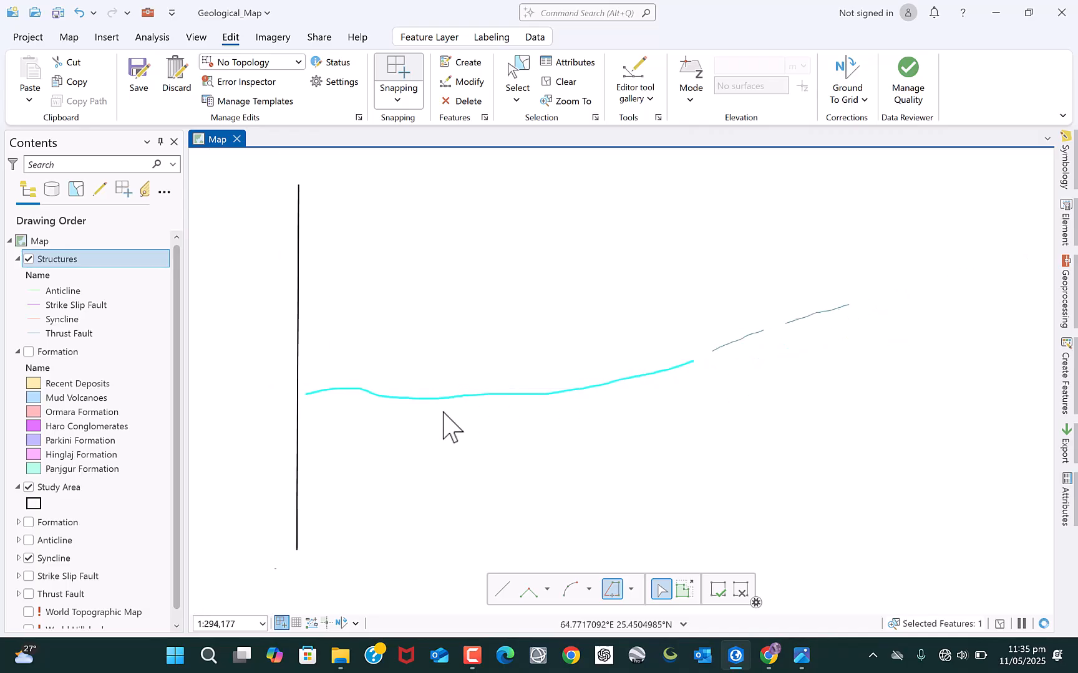
Trace the two short syncline segments just east of the long western syncline into the Structures layer.
scroll(587, 368, "up", 2)
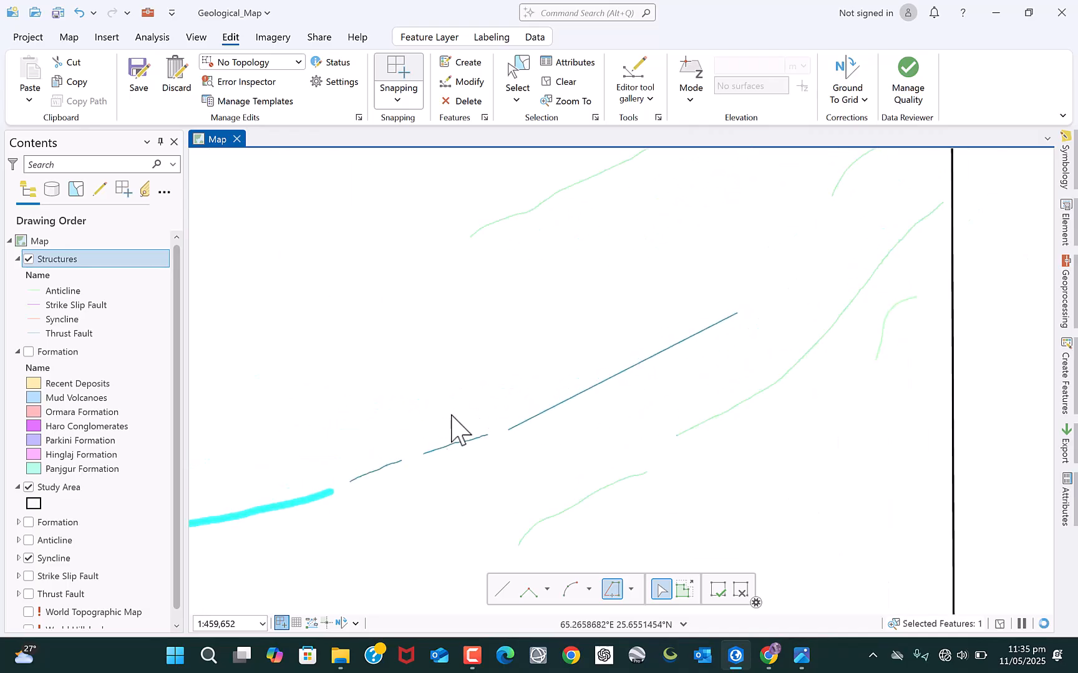
left_click(347, 482)
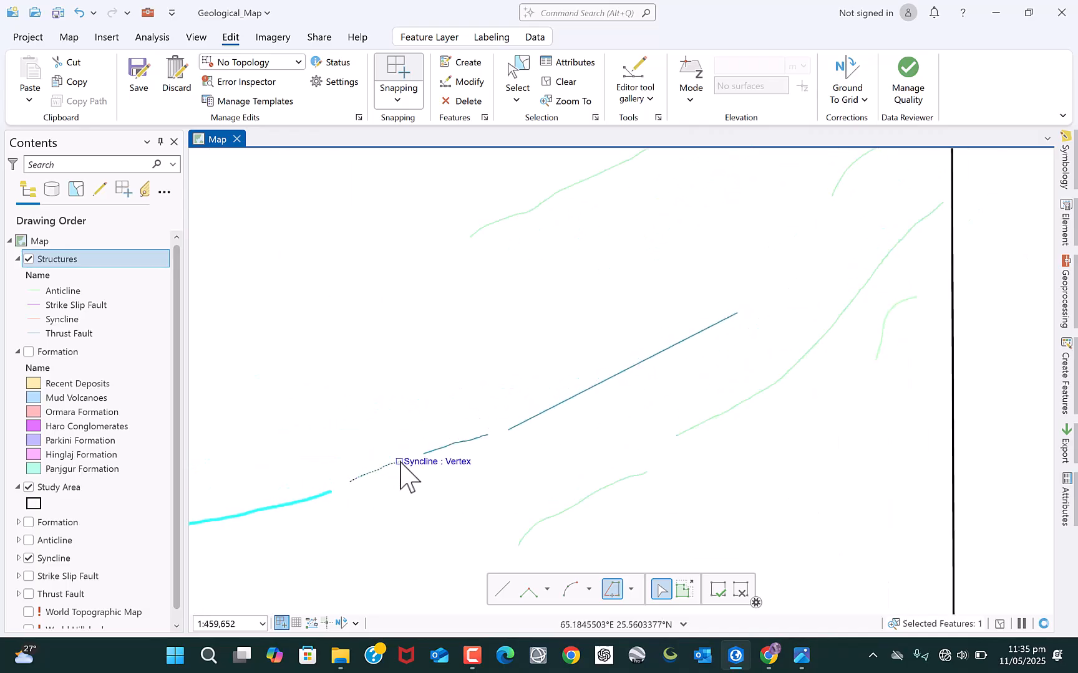
double_click(400, 462)
scroll(454, 474, "up", 4)
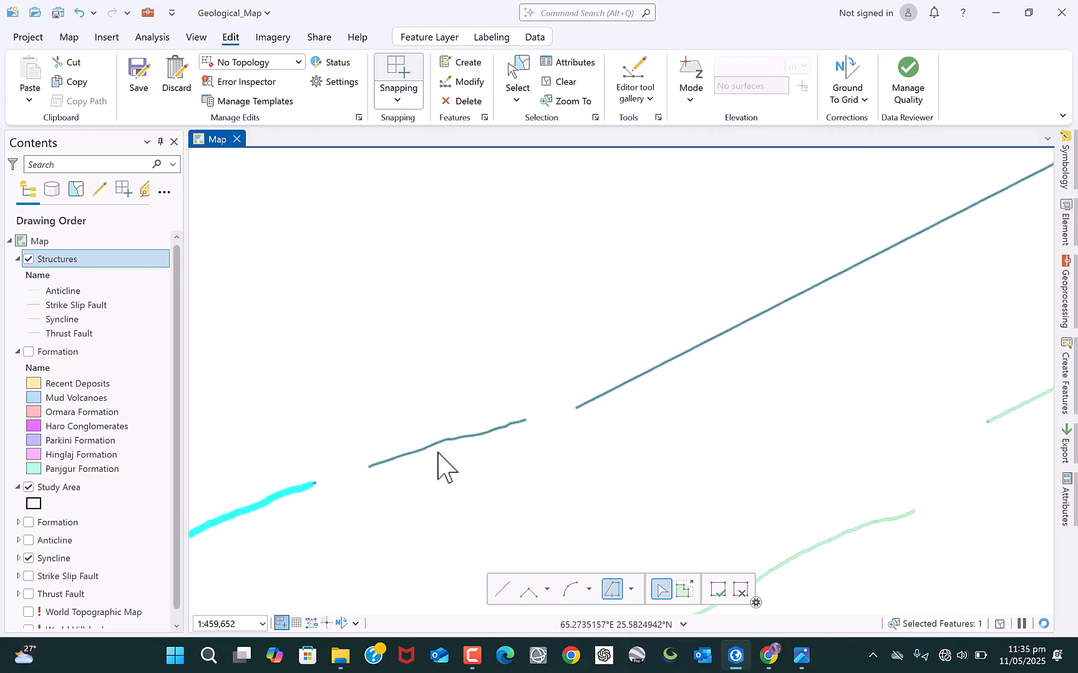
left_click(370, 465)
double_click(534, 421)
scroll(409, 463, "down", 6)
scroll(537, 405, "up", 4)
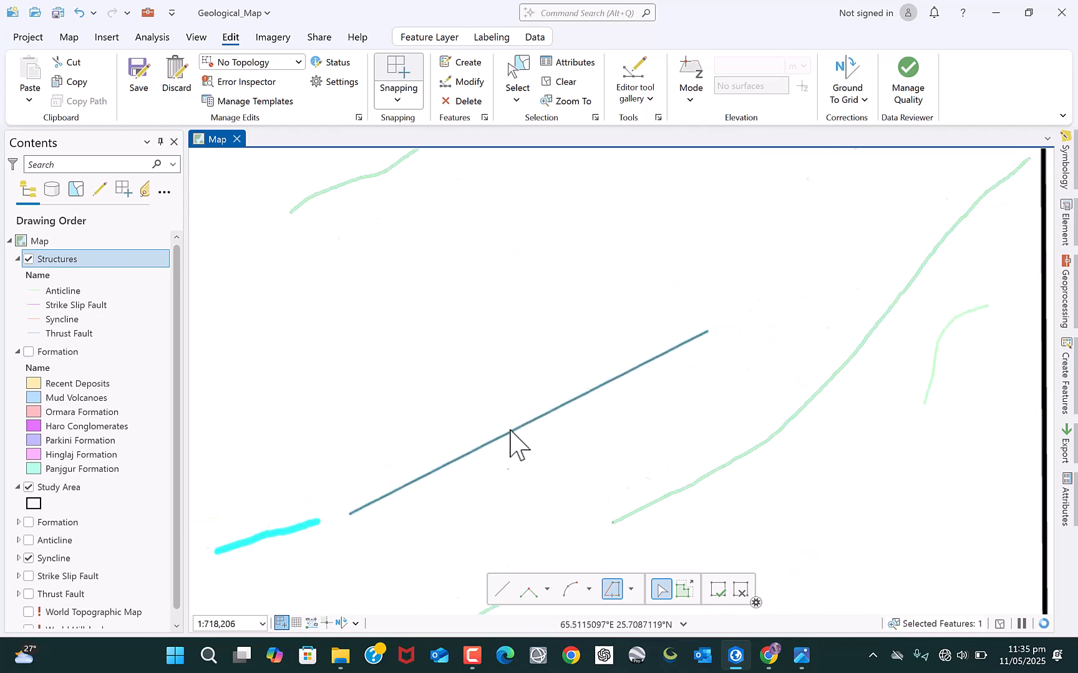
Trace the straight central syncline segment from its southwestern end to its northeastern end.
left_click(353, 515)
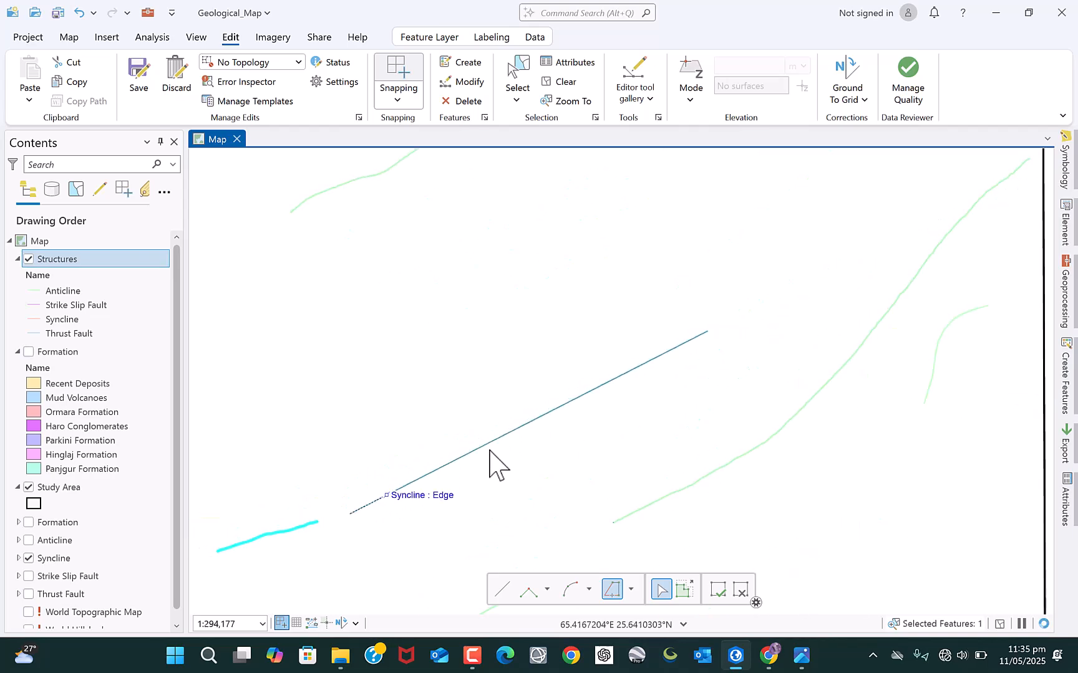
double_click(707, 332)
scroll(617, 374, "down", 2)
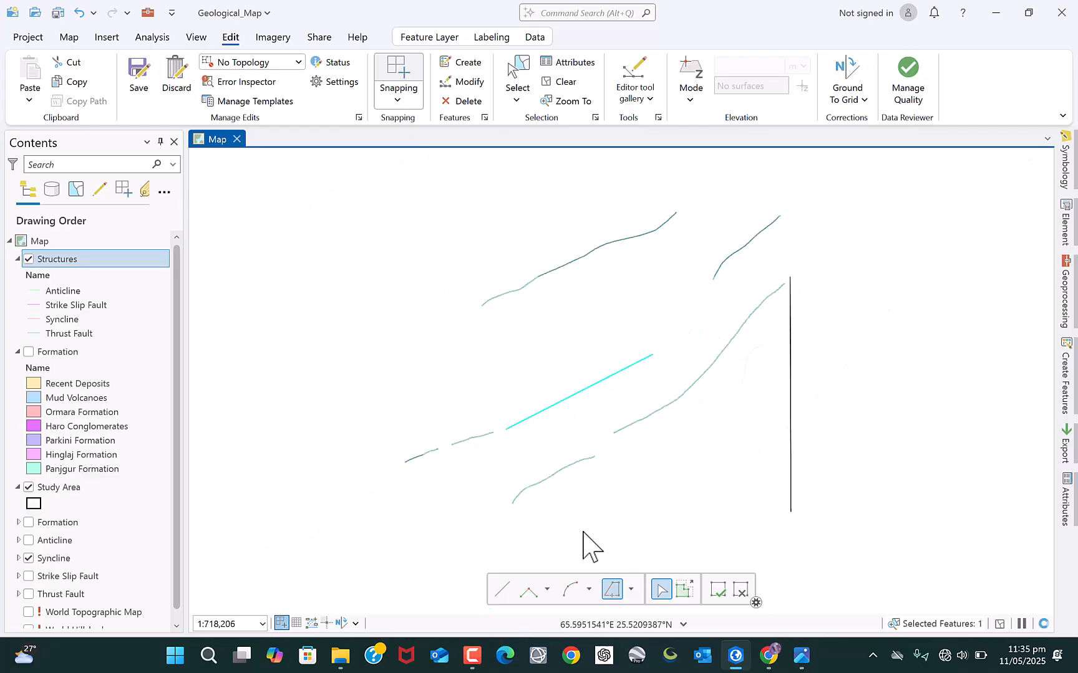
scroll(606, 433, "down", 2)
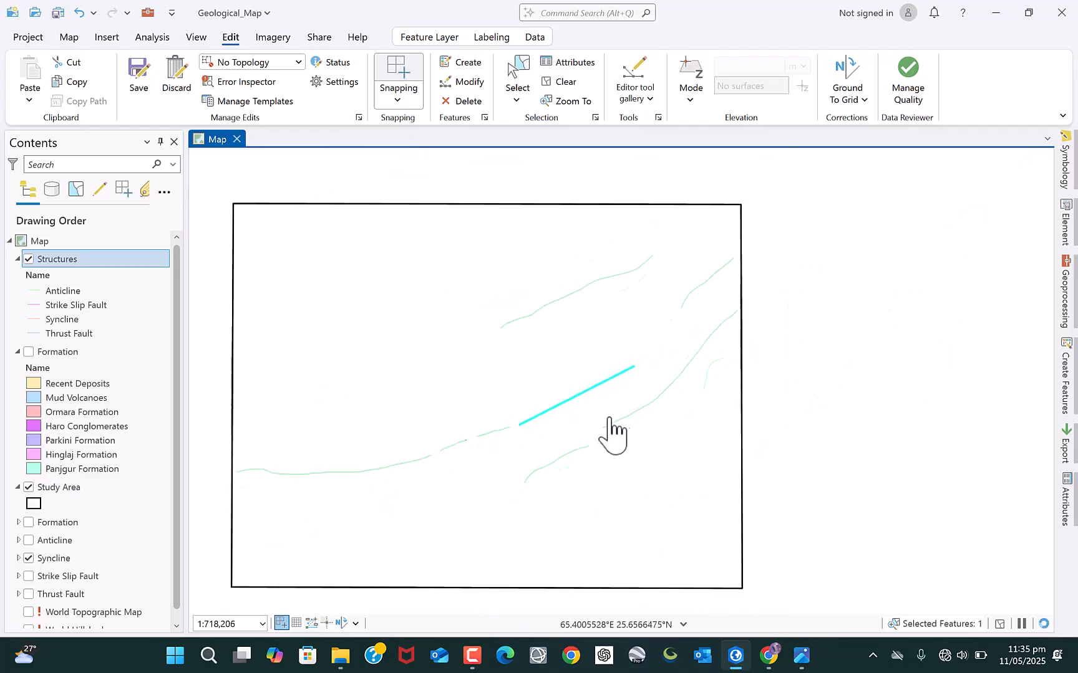
Clear the feature selection and save the edits to the traced Structures lines.
left_click(564, 82)
scroll(549, 368, "up", 2)
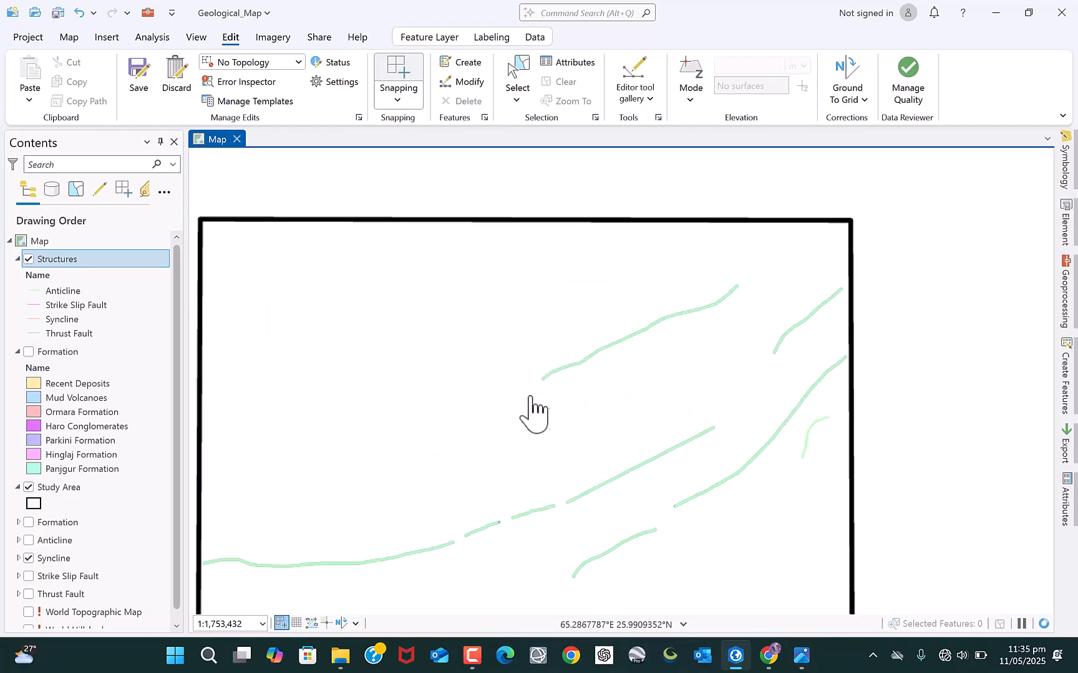
scroll(492, 374, "down", 1)
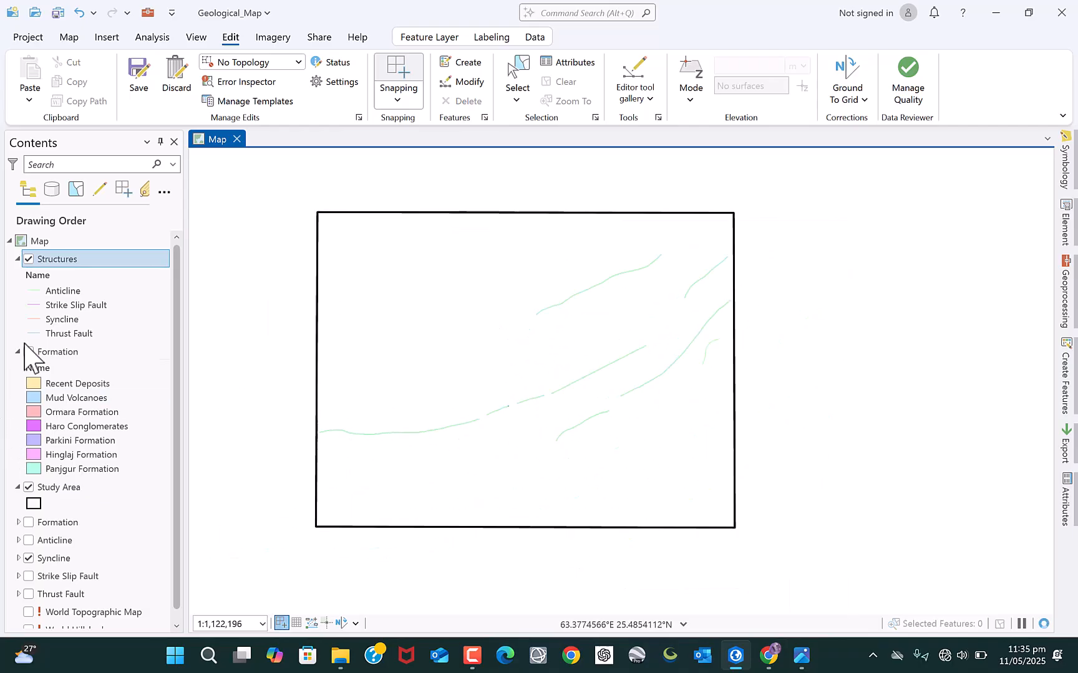
left_click(138, 74)
left_click(536, 351)
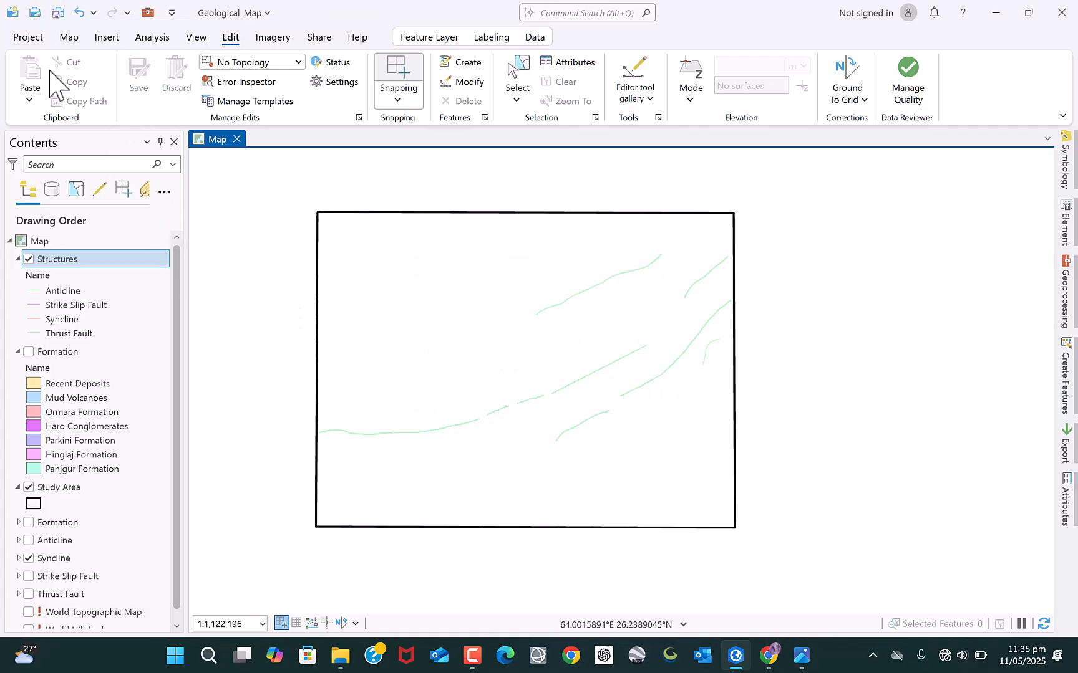
Save the project, hide the Syncline reference layer and show the Strike Slip Fault reference layer.
left_click(58, 12)
left_click(28, 559)
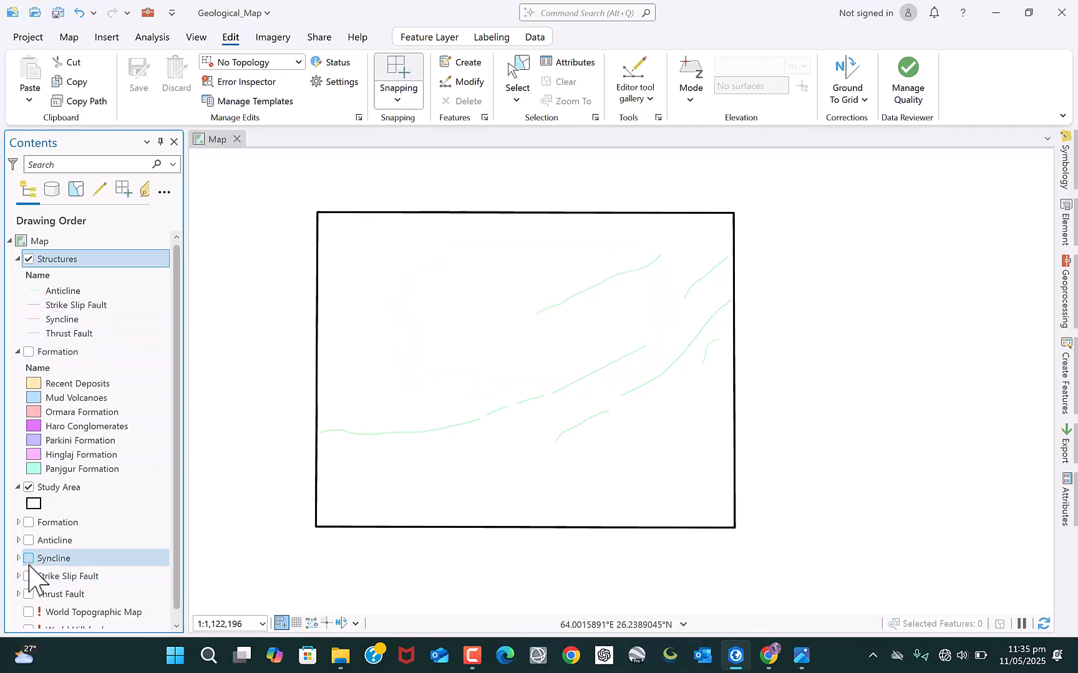
left_click(28, 577)
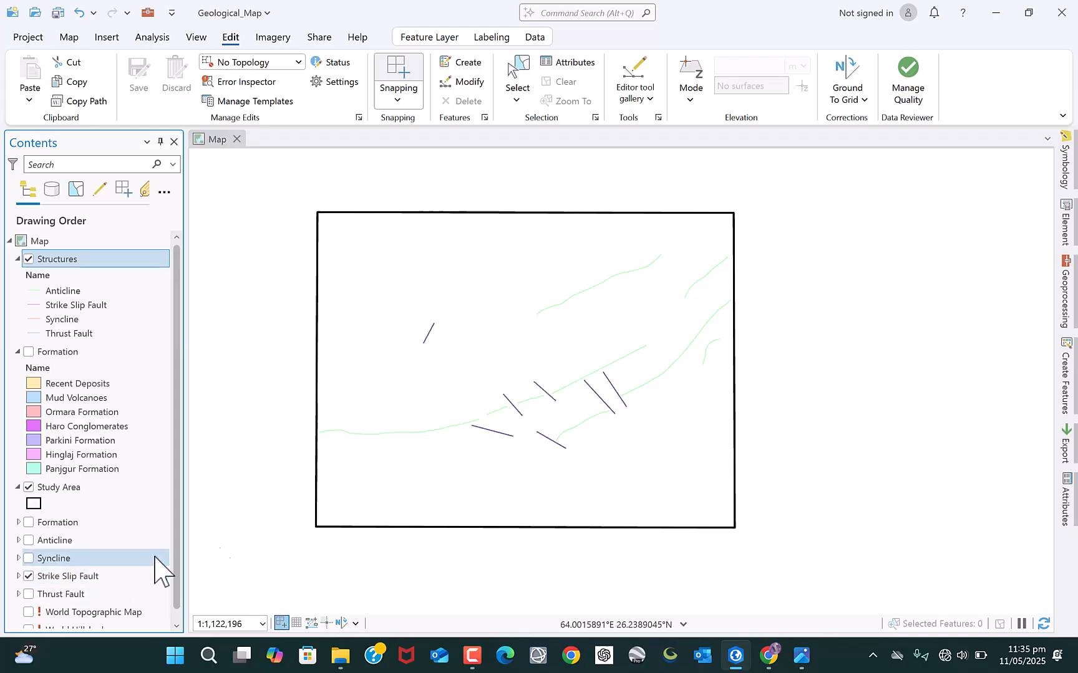
Trace the isolated northwestern strike slip fault as a straight line using the Strike Slip Fault template of Structures.
scroll(429, 385, "up", 3)
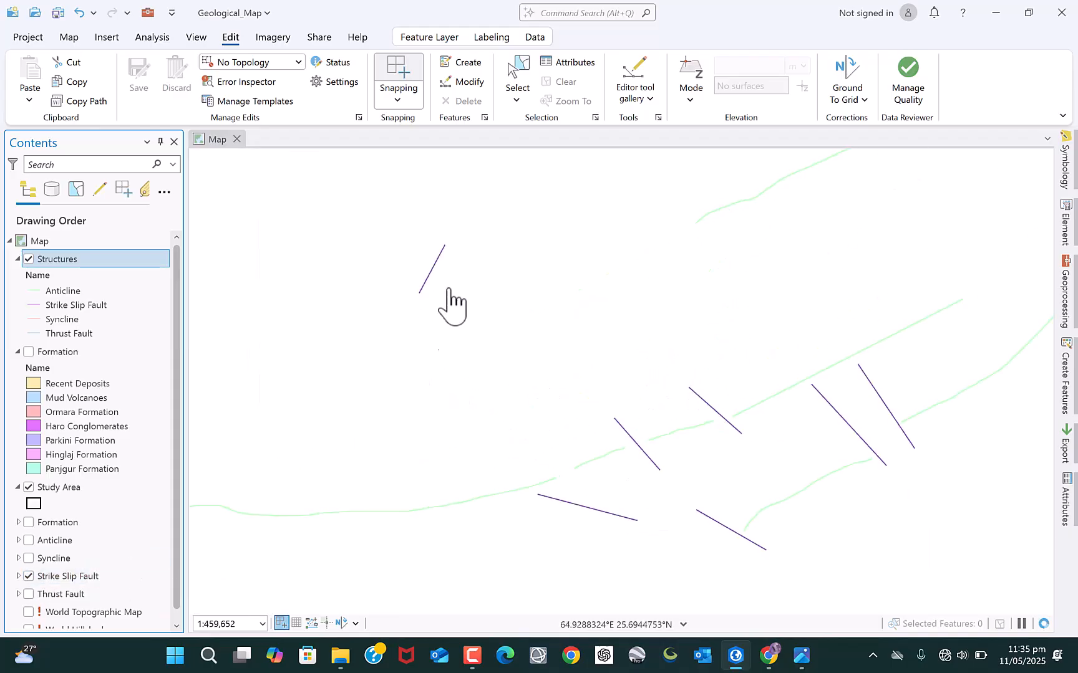
left_click(1065, 377)
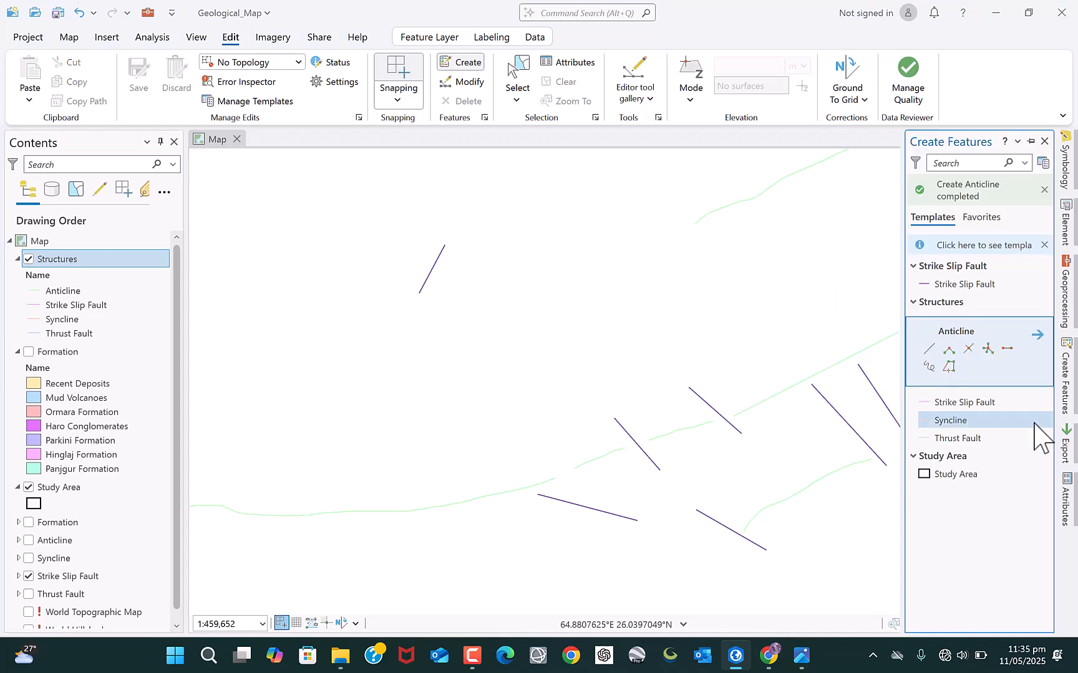
left_click(960, 403)
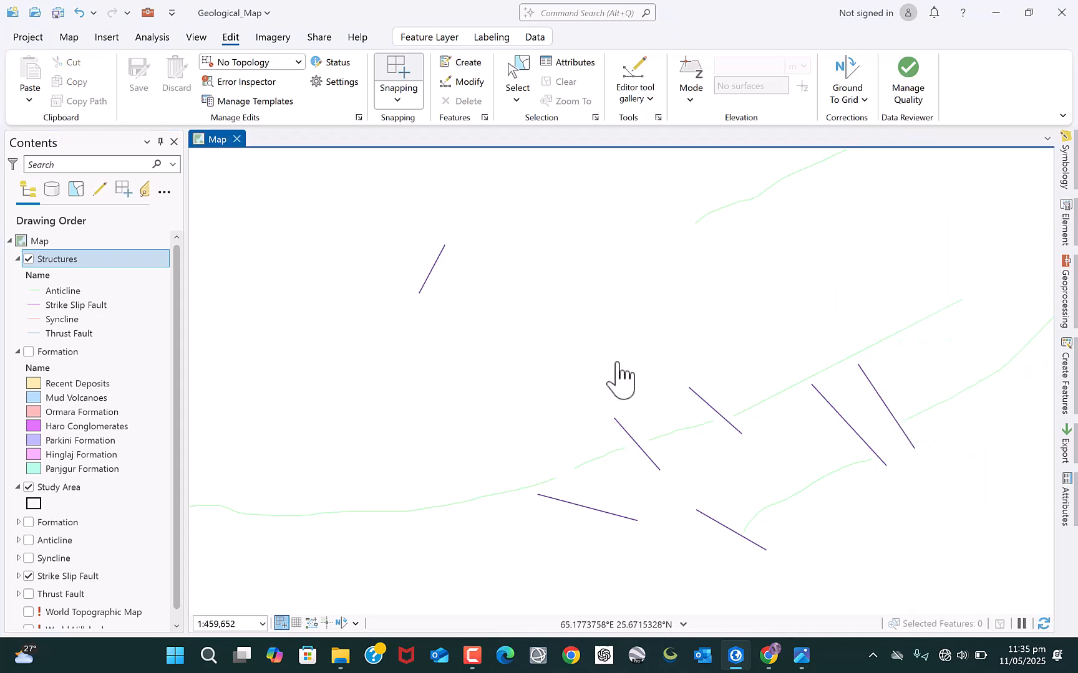
left_click(419, 293)
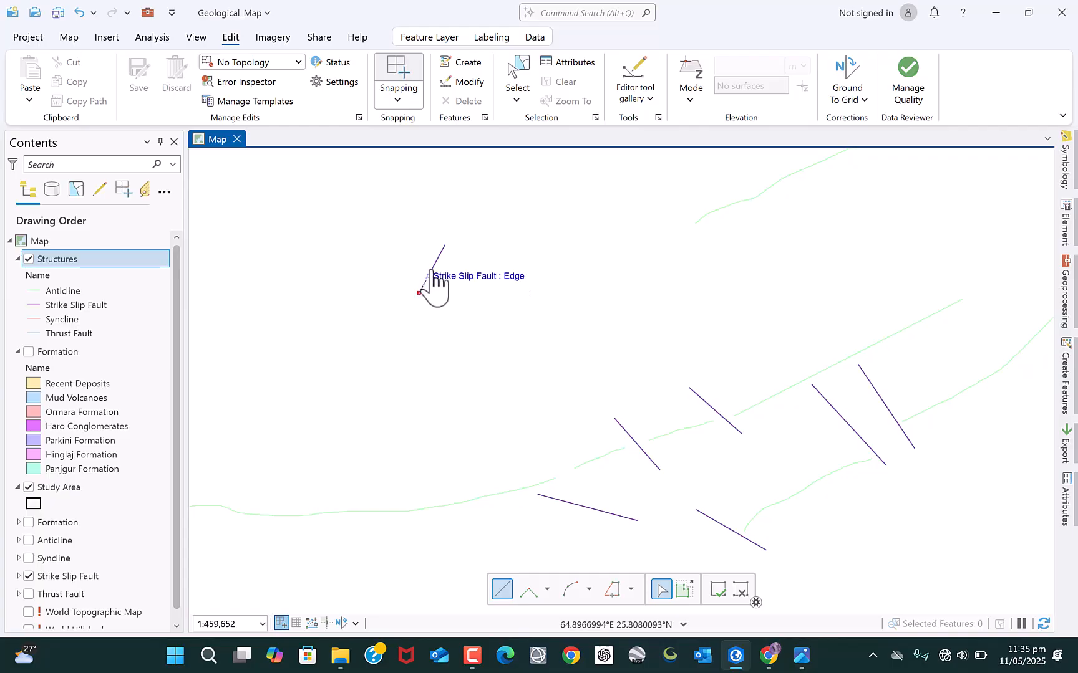
left_click(447, 240)
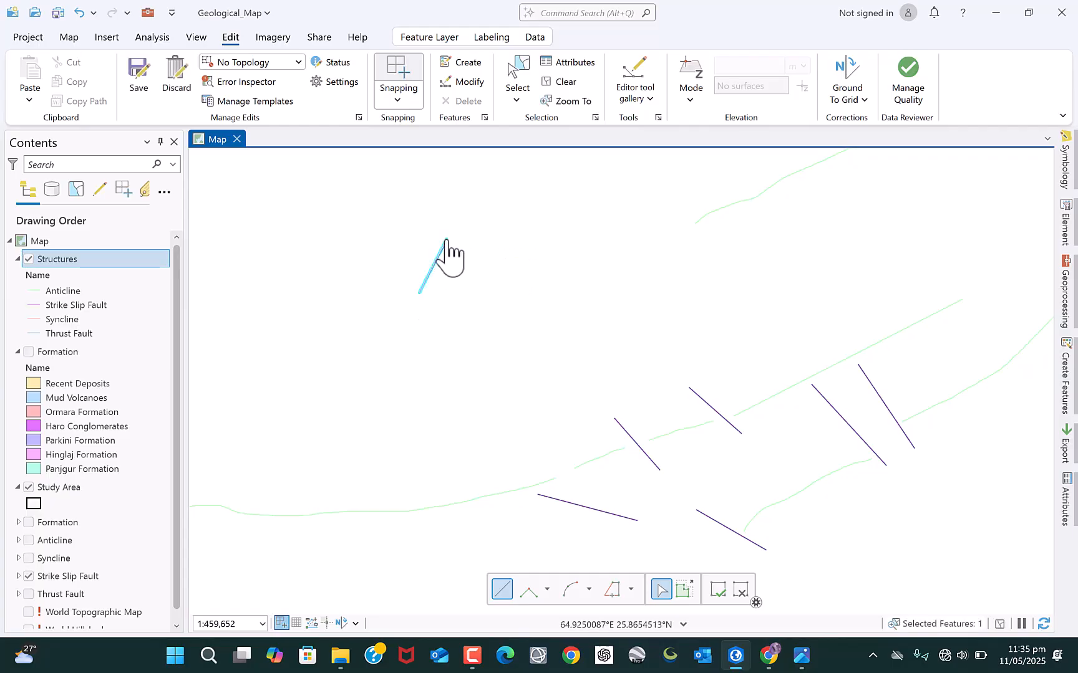
Trace the three western strike slip faults around the short syncline segments into the Structures layer.
left_click(537, 495)
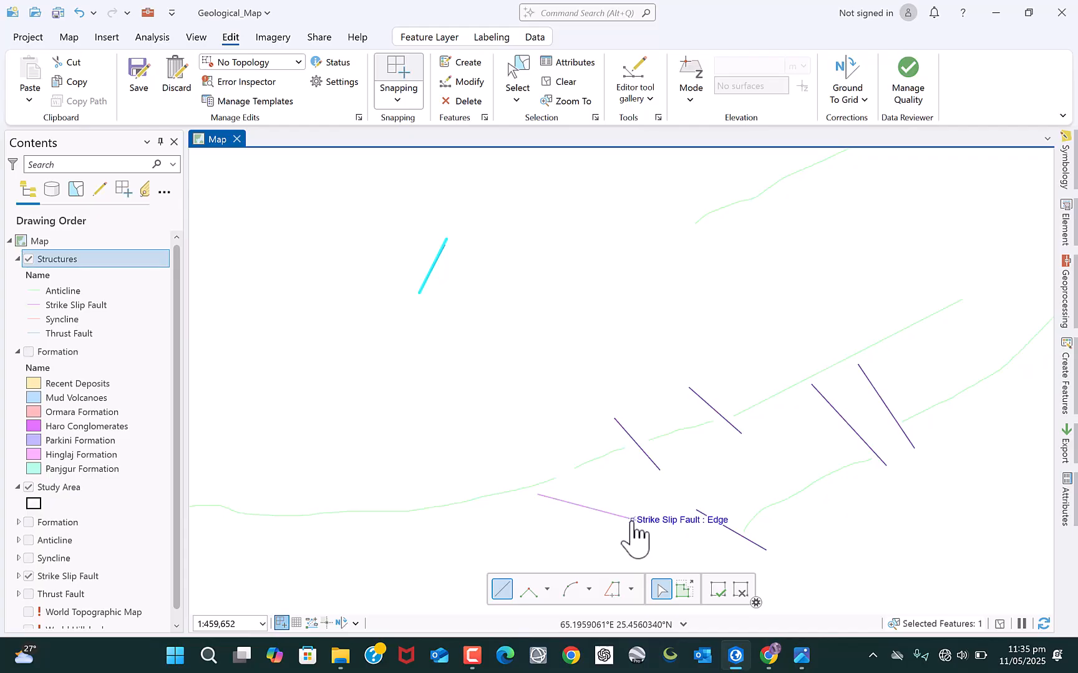
left_click(632, 520)
left_click(615, 419)
left_click(659, 469)
left_click(688, 387)
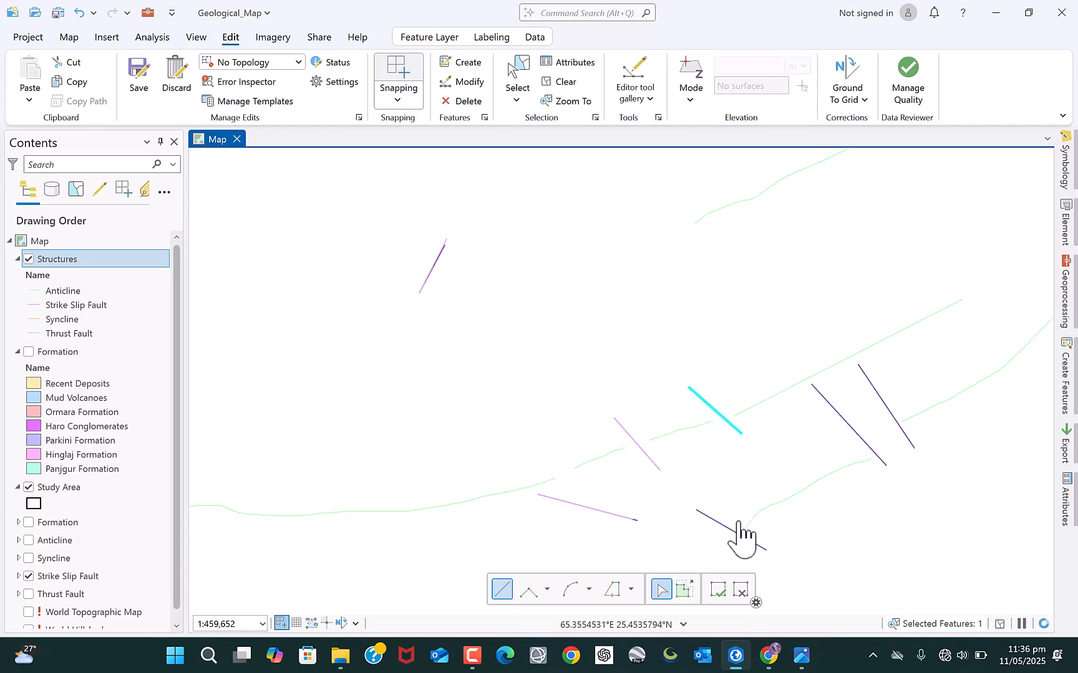
Trace the southern strike slip fault and the two long eastern ones into Structures, and clear the feature selection.
left_click(696, 510)
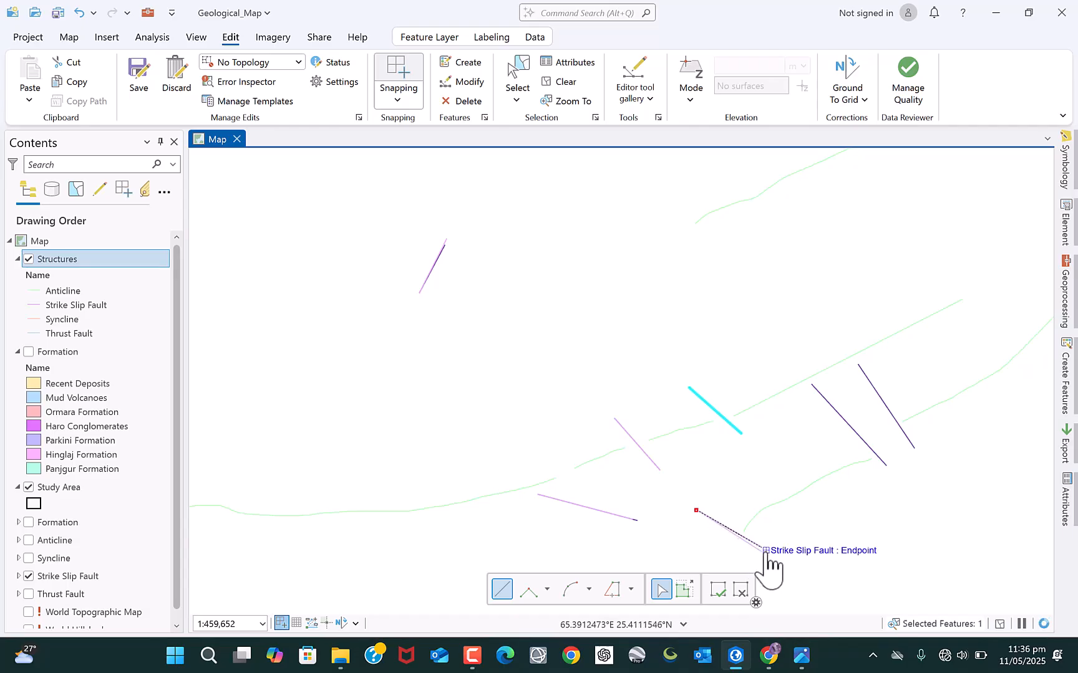
left_click(765, 549)
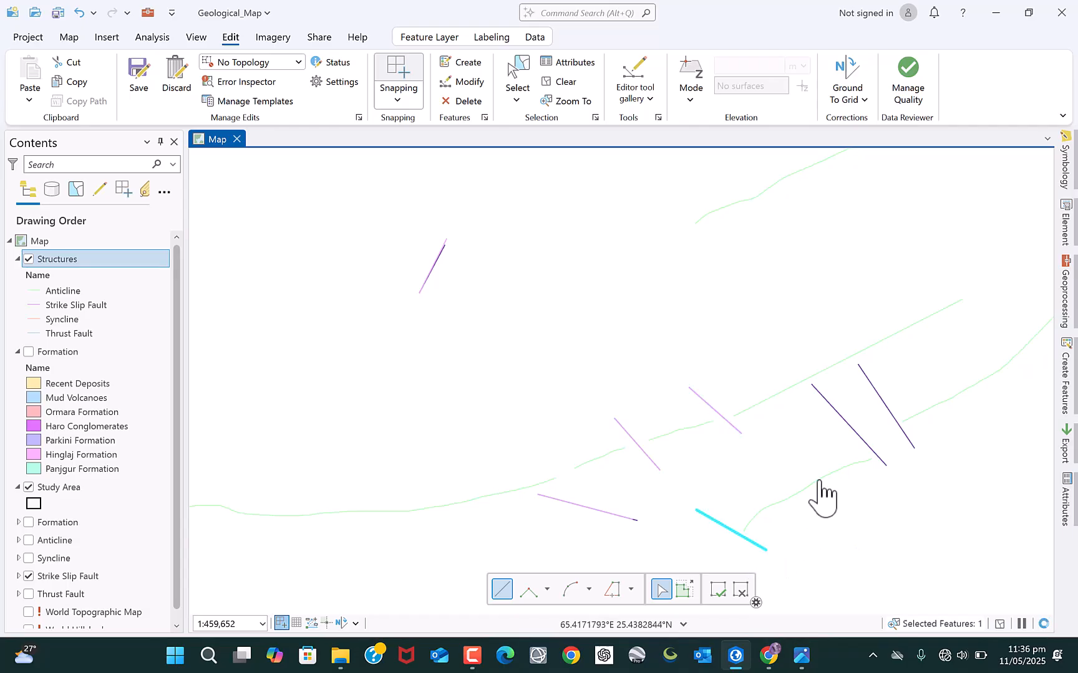
left_click(811, 385)
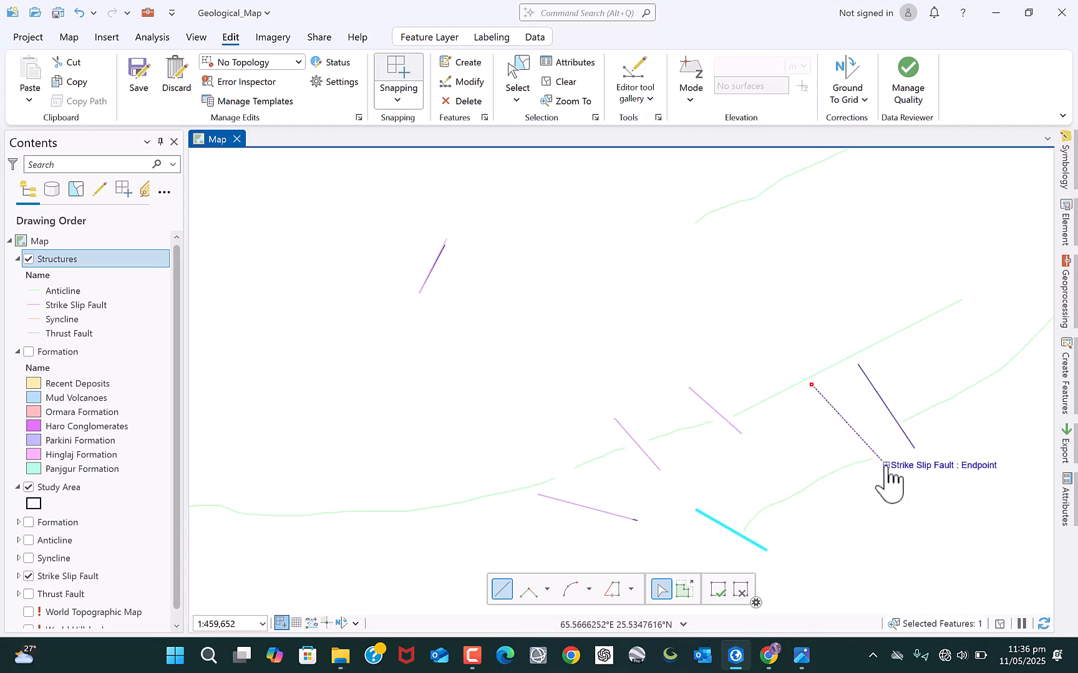
left_click(885, 466)
left_click(857, 365)
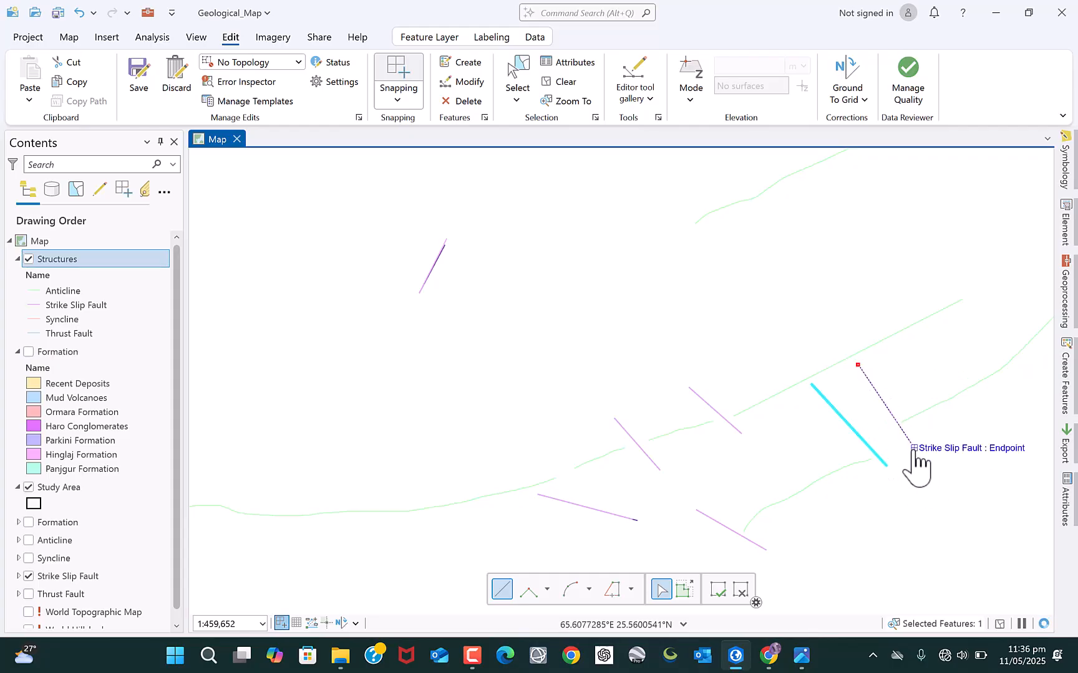
scroll(608, 413, "down", 3)
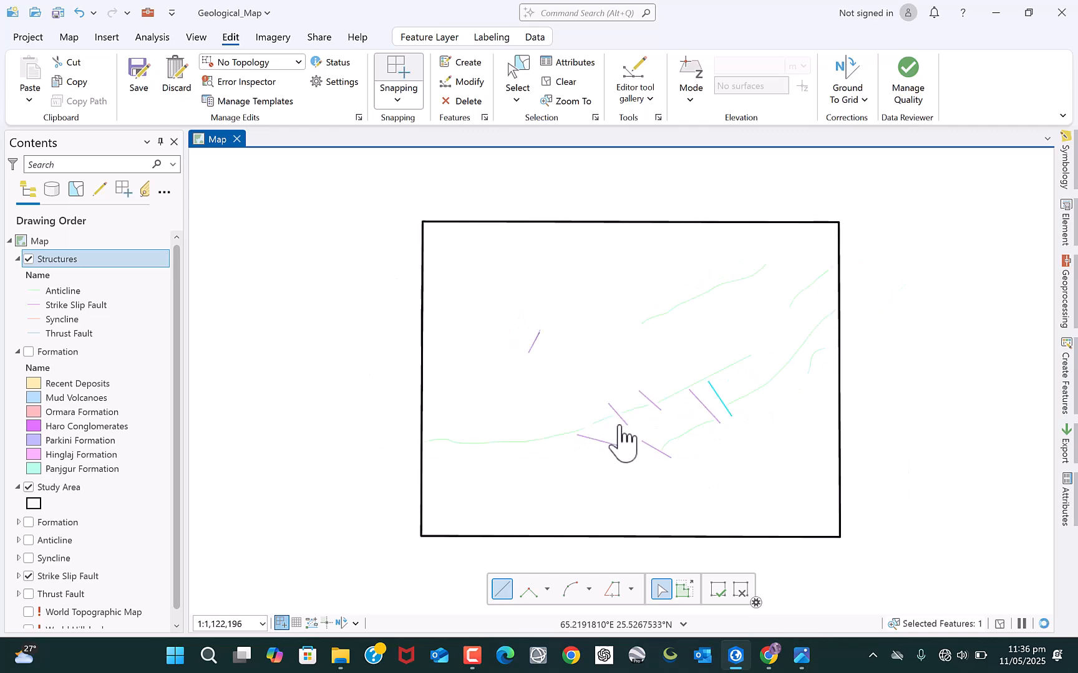
left_click(550, 84)
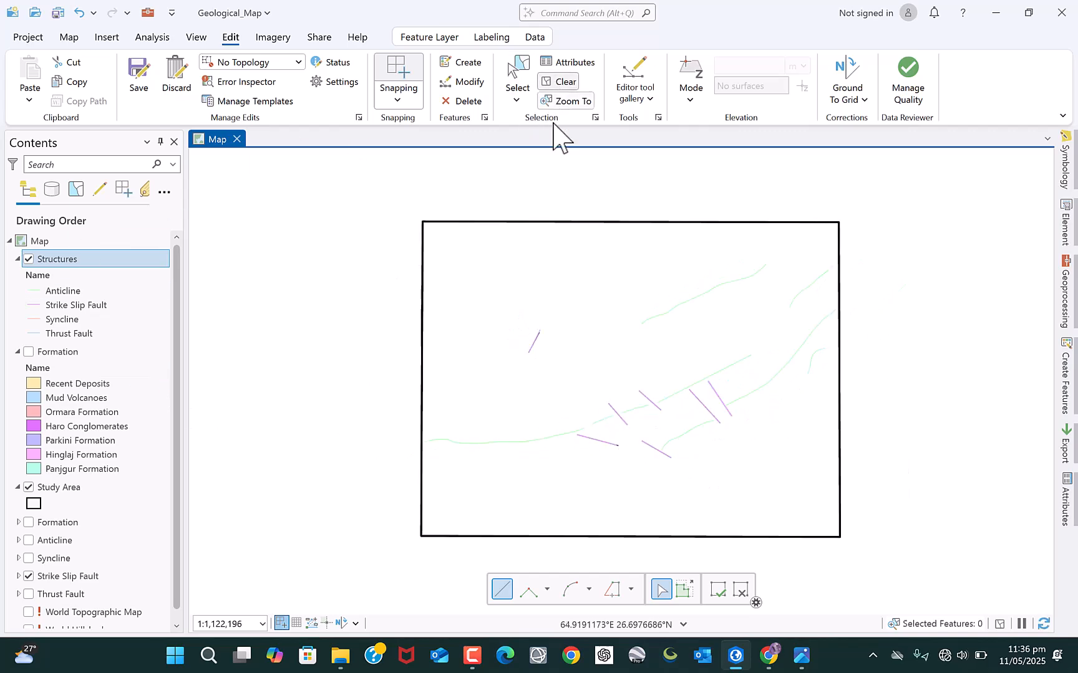
Show the Thrust Fault reference layer instead of Strike Slip Fault and trace the northern thrust fault with the Structures template.
left_click(28, 576)
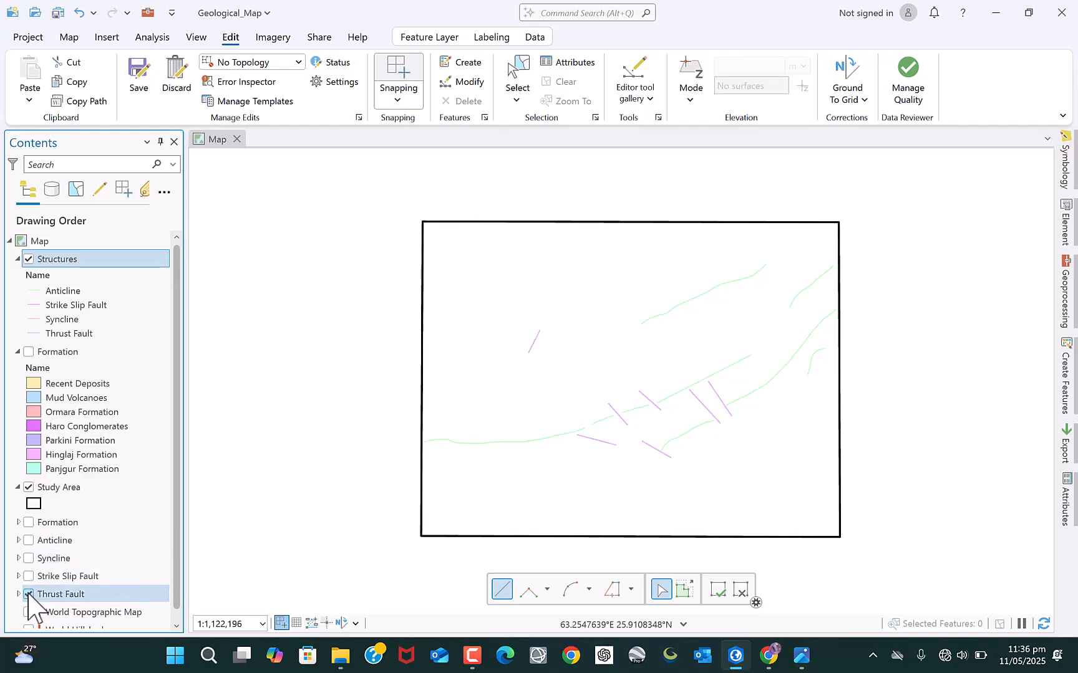
left_click(28, 594)
scroll(759, 390, "up", 2)
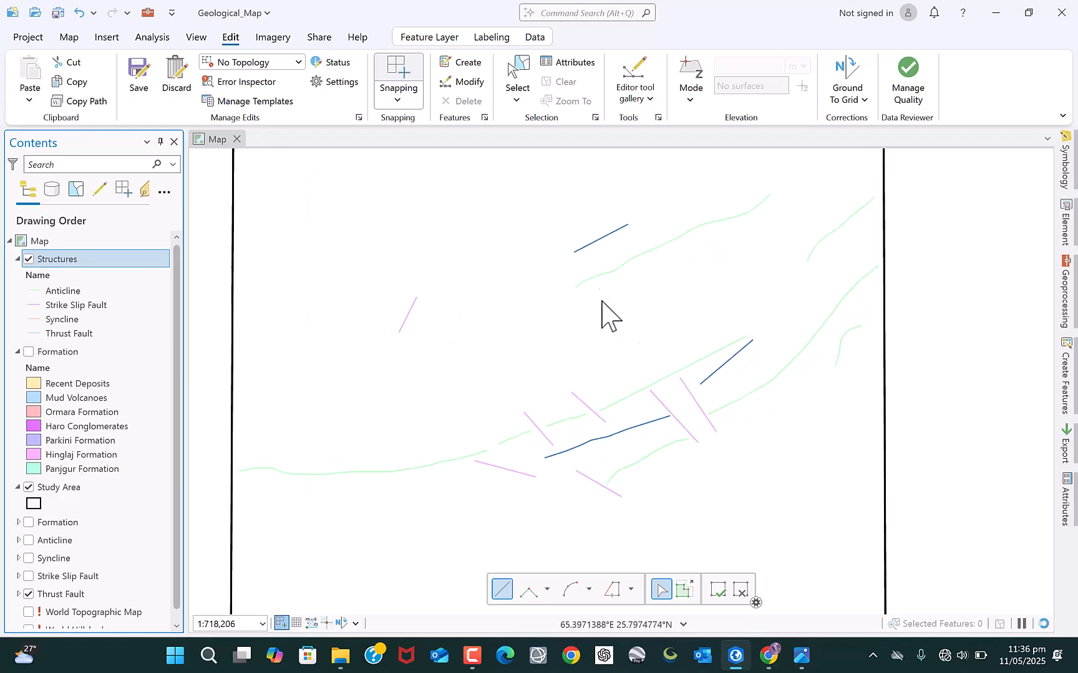
left_click(466, 62)
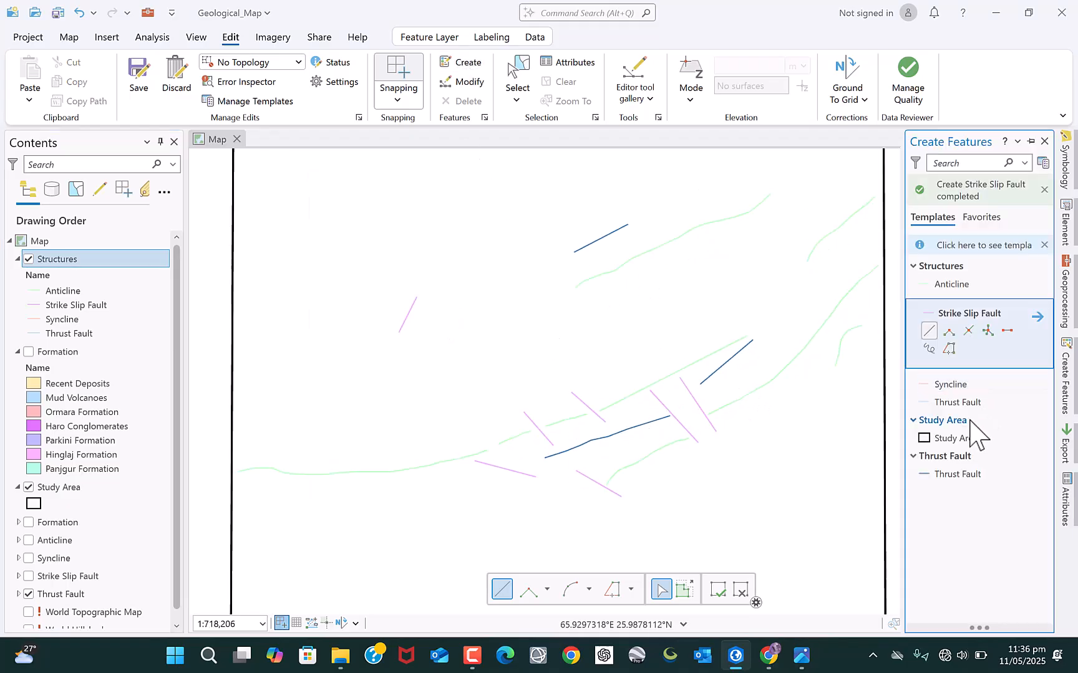
left_click(699, 396)
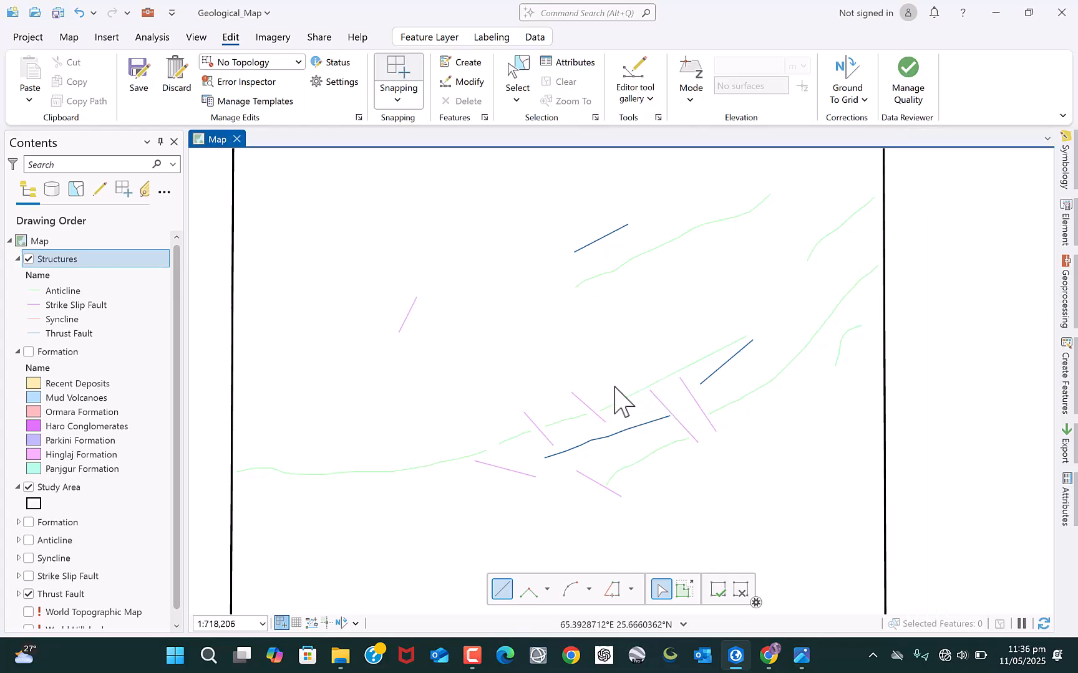
scroll(673, 215, "up", 3)
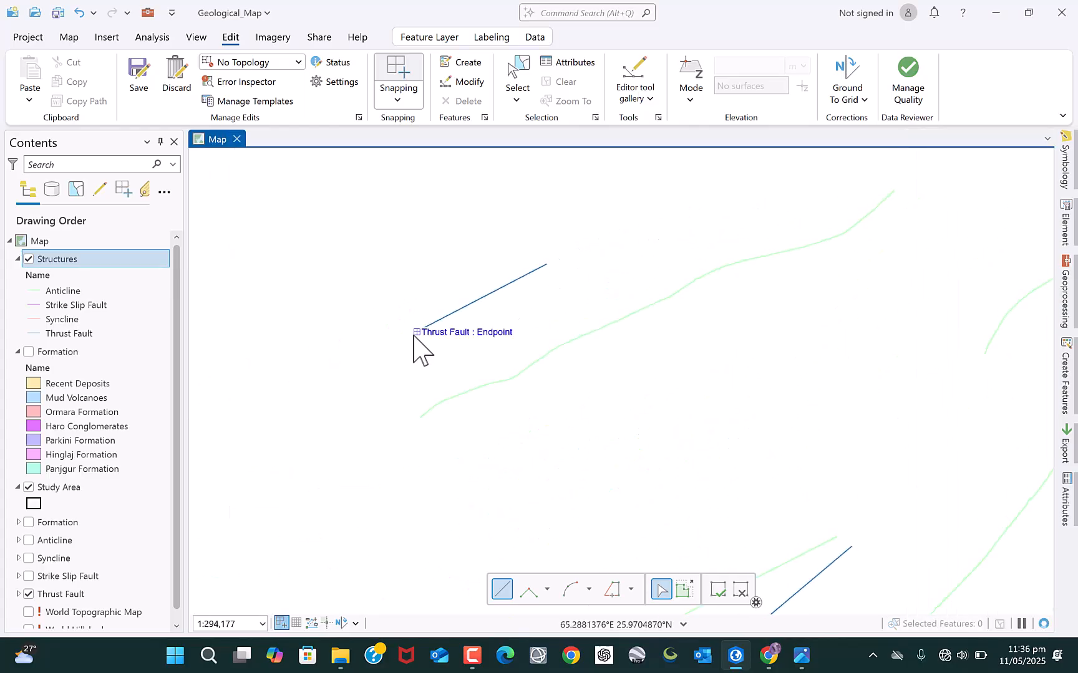
left_click(417, 331)
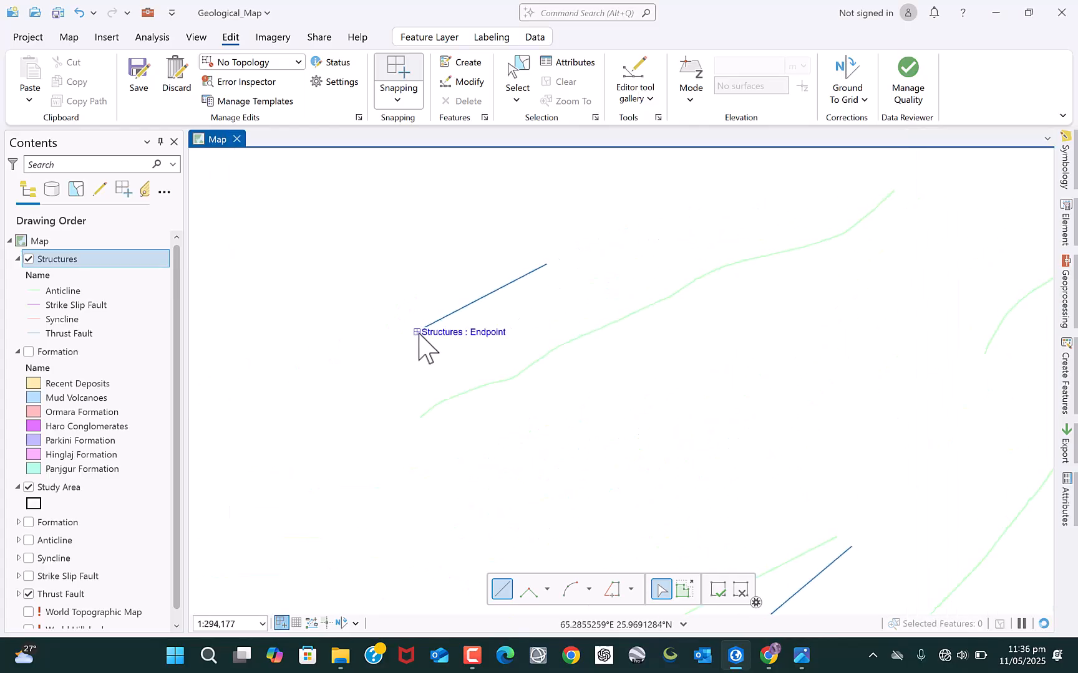
double_click(546, 266)
Trace the straight eastern thrust fault from its northeastern end to its southwestern end.
scroll(681, 351, "down", 3)
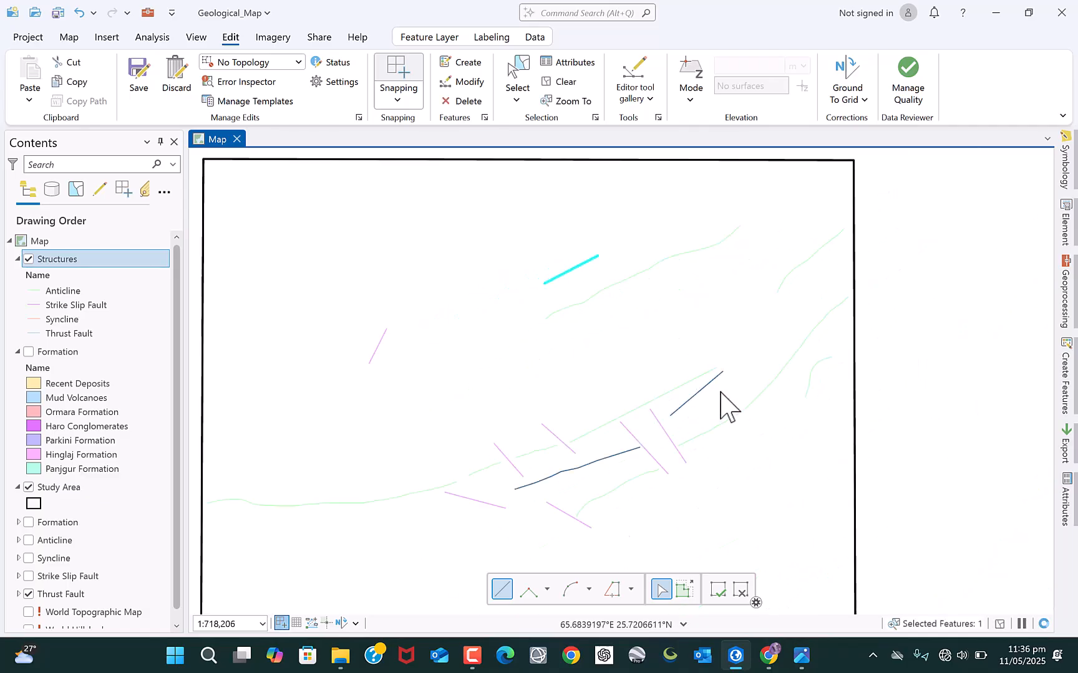
scroll(723, 374, "up", 1)
left_click(724, 361)
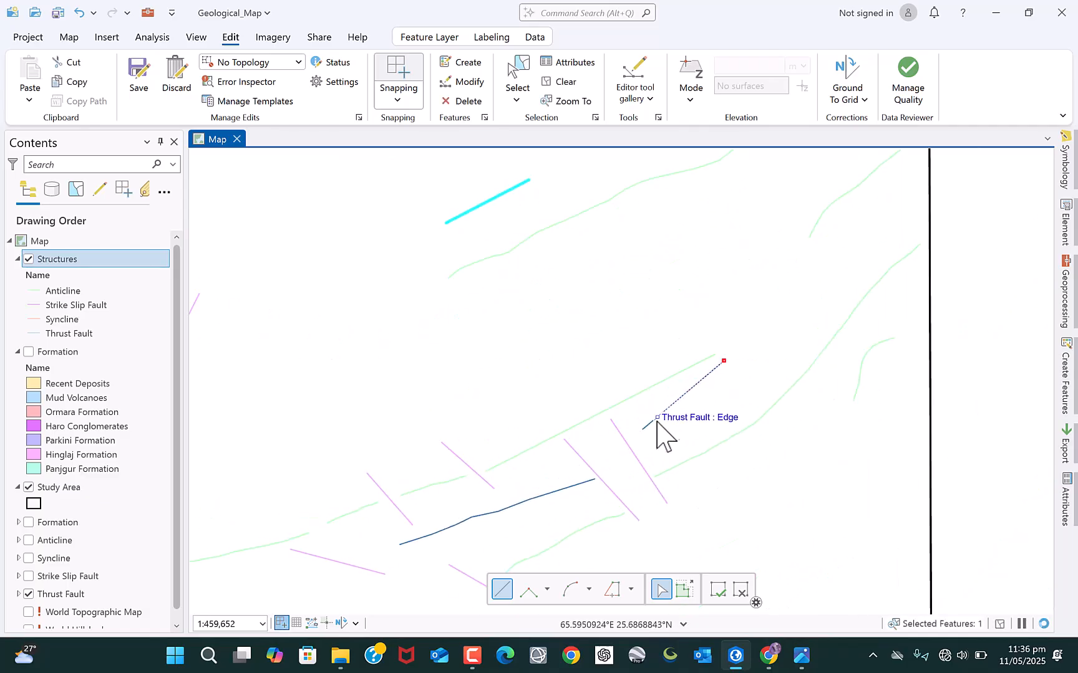
double_click(646, 431)
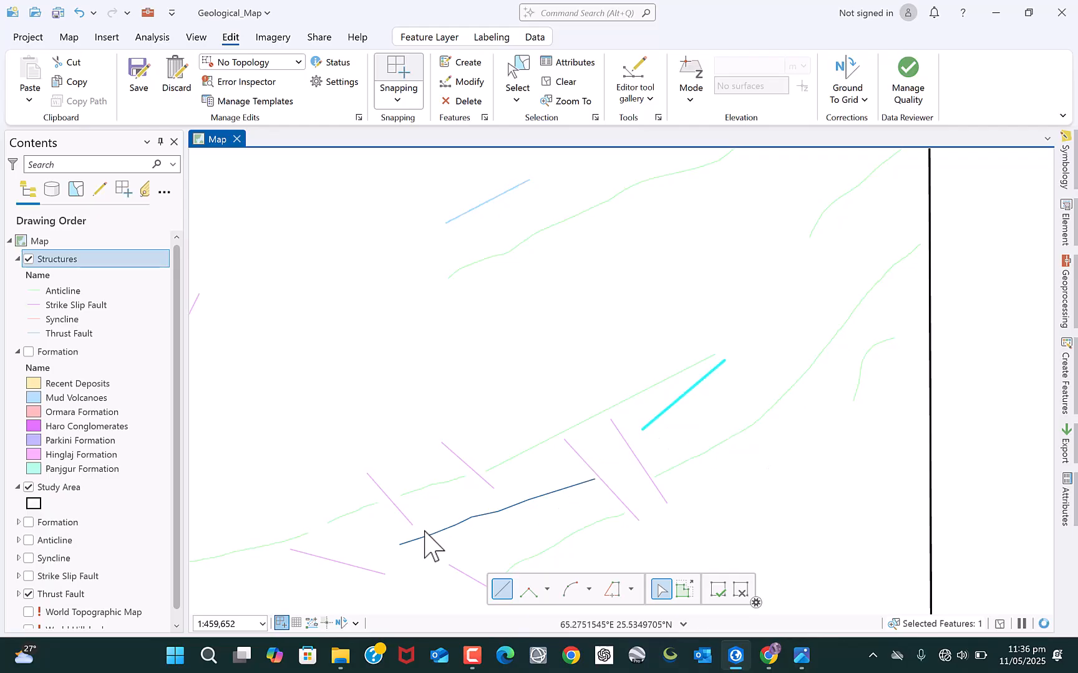
Trace the winding central thrust fault along its full length with the Trace tool, and clear the feature selection.
left_click(399, 546)
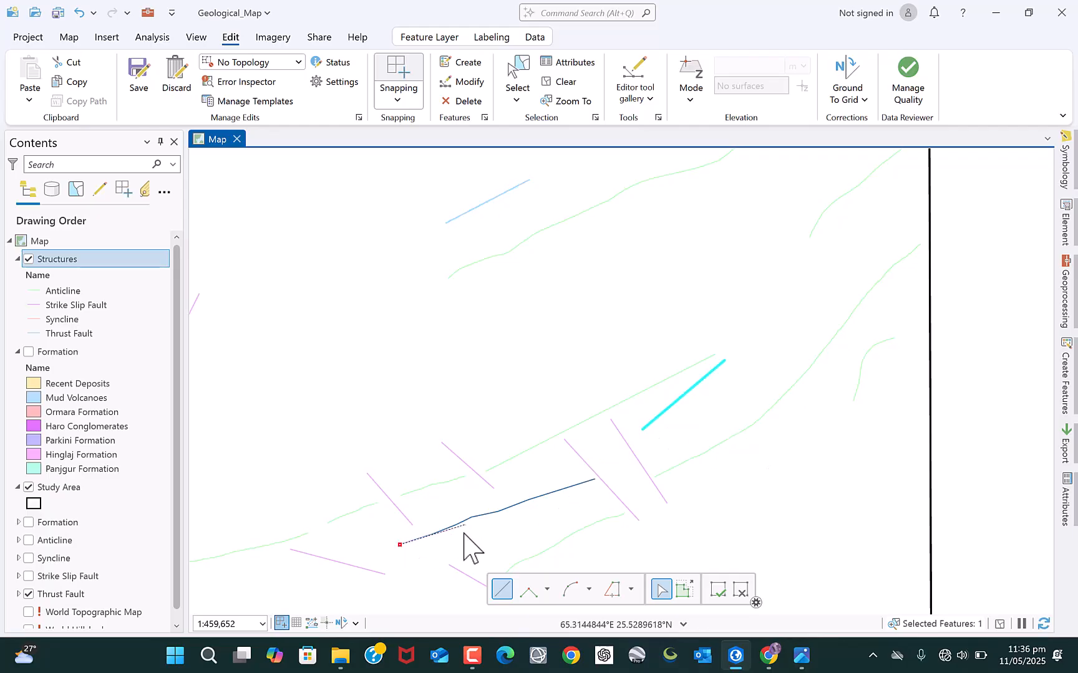
left_click(612, 591)
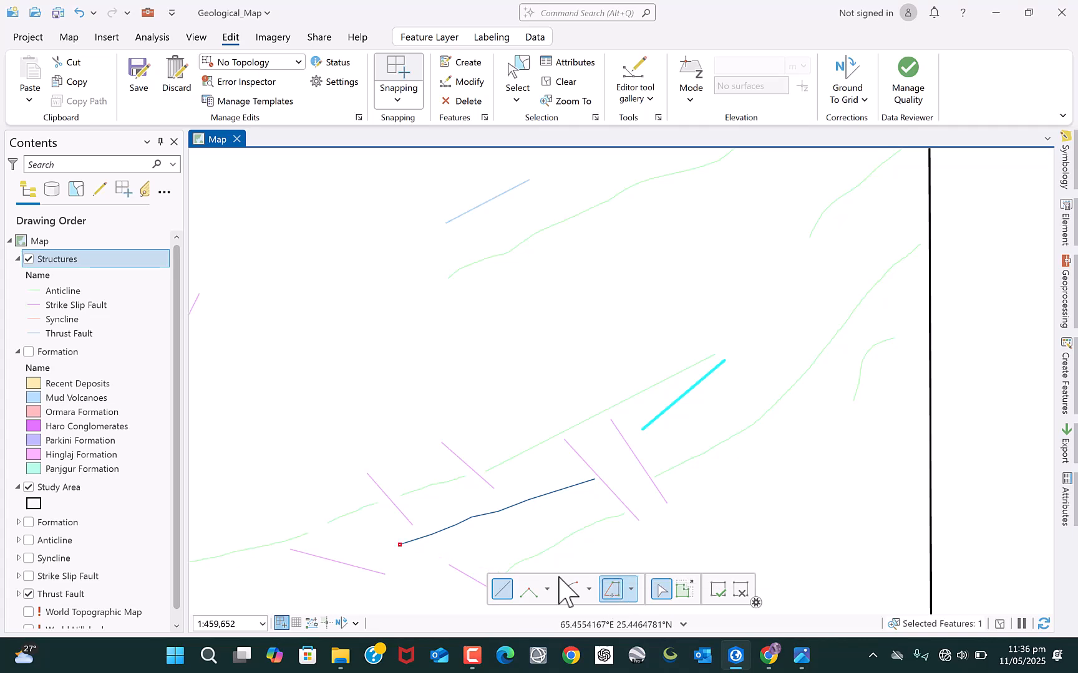
left_click(400, 545)
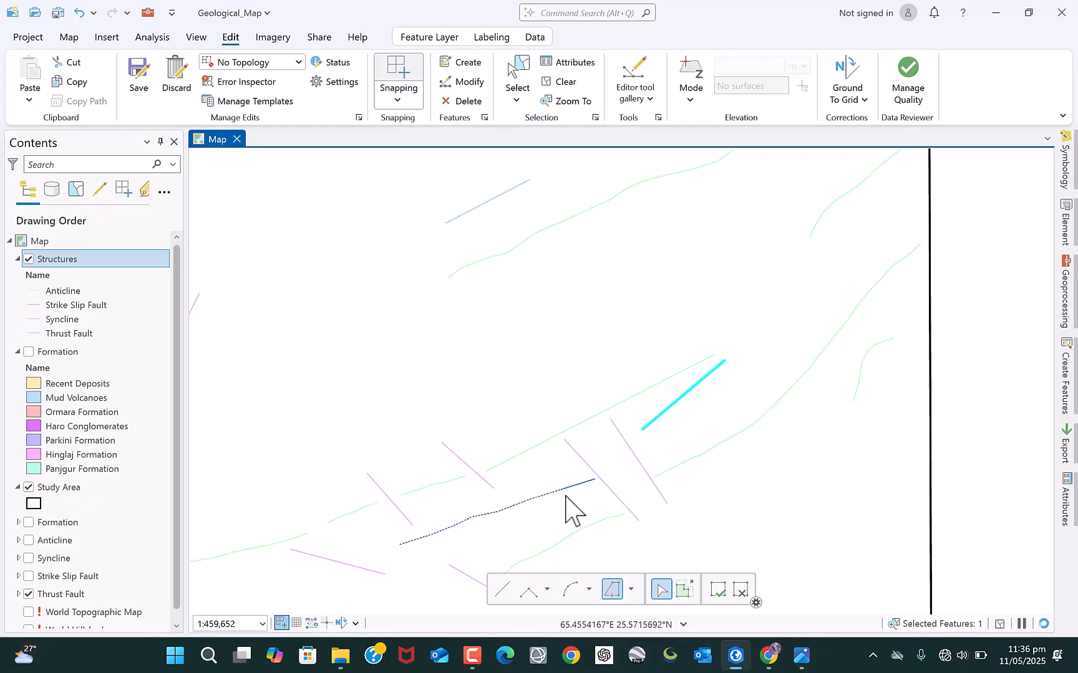
double_click(596, 483)
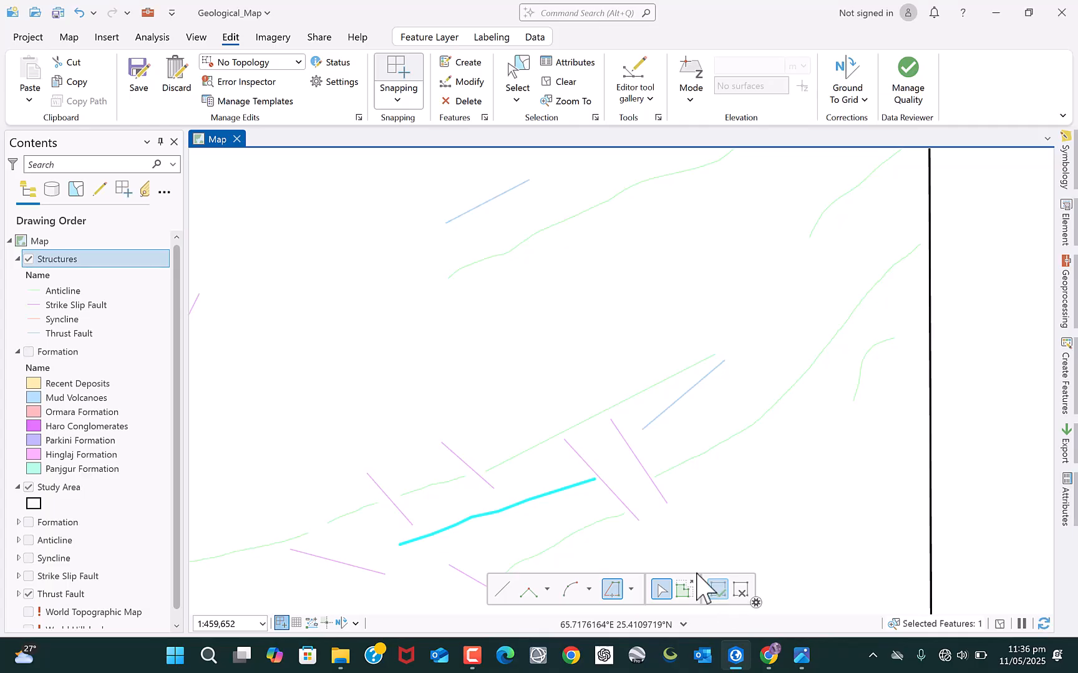
scroll(637, 474, "down", 3)
left_click(563, 78)
scroll(594, 435, "down", 2)
scroll(513, 463, "up", 1)
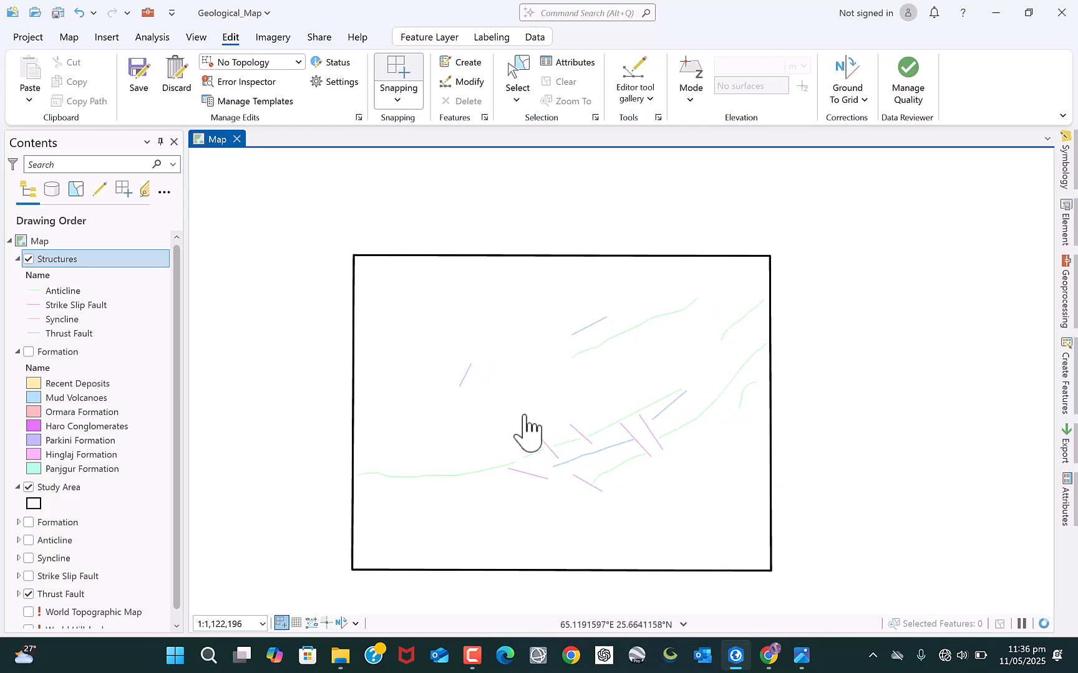
left_click_drag(505, 430, 528, 420)
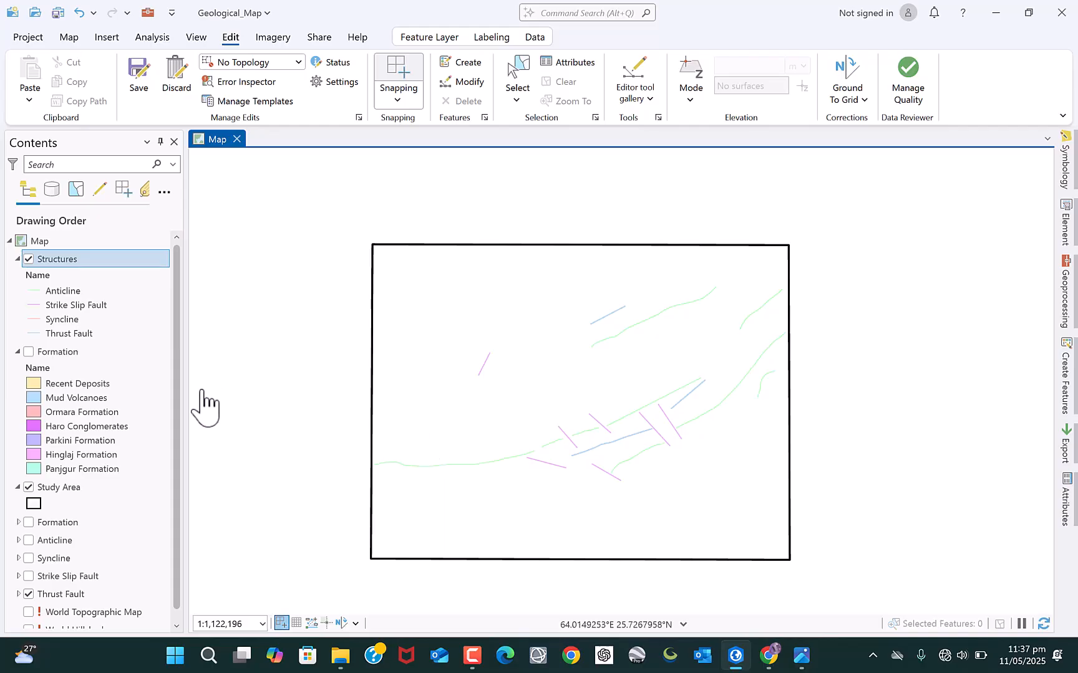
Display the colored Formation polygons together with the traced Structures lines and save all edits.
left_click(29, 352)
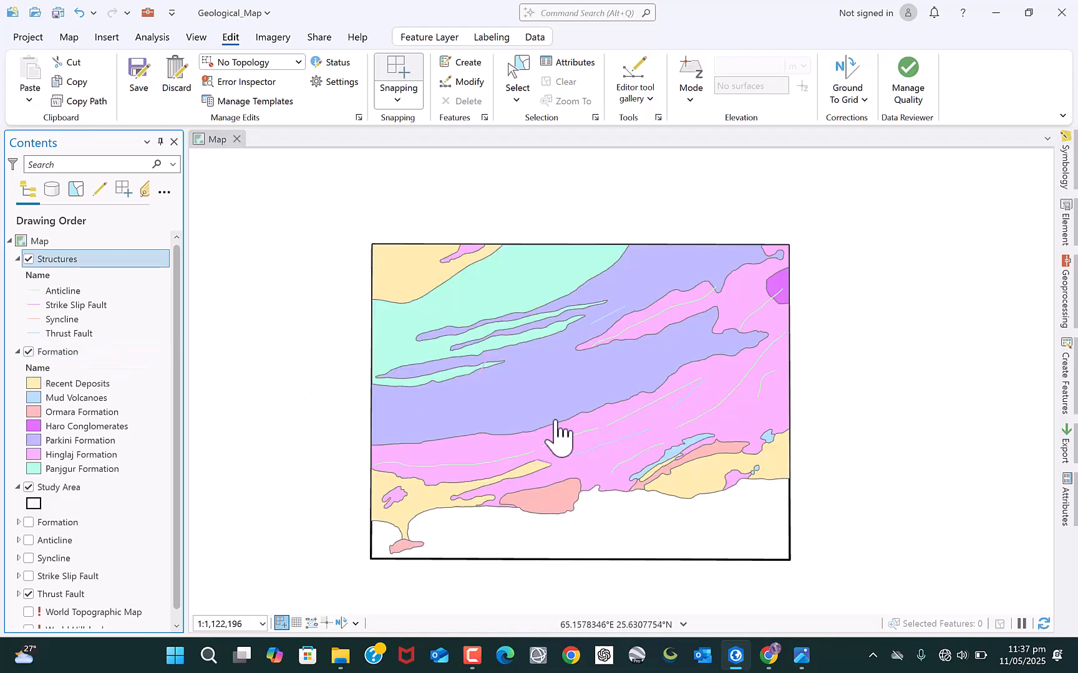
scroll(555, 434, "up", 2)
scroll(555, 434, "down", 2)
mouse_move(513, 415)
left_mouse_down()
mouse_move(541, 412)
mouse_move(527, 409)
left_mouse_up()
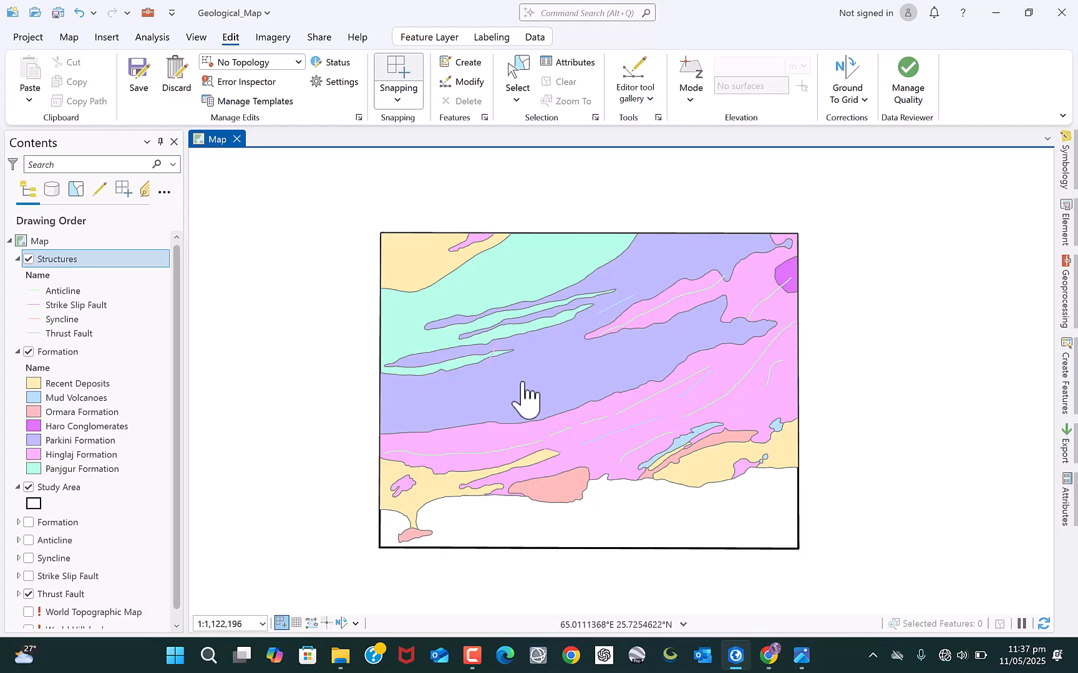
left_click_drag(518, 390, 523, 381)
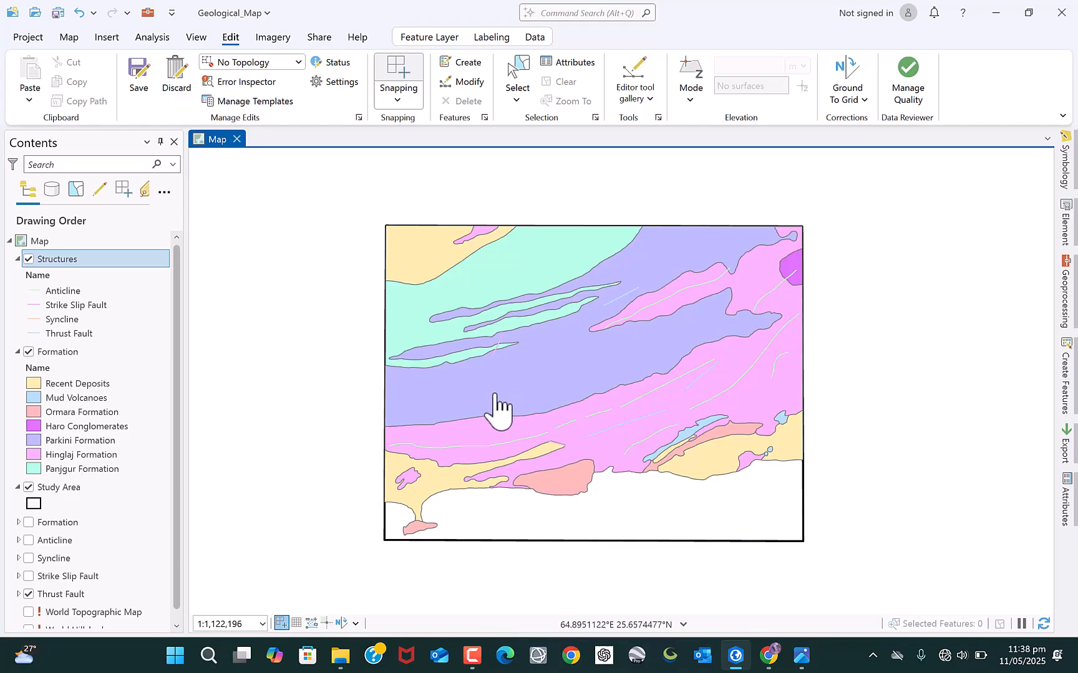
left_click_drag(496, 394, 498, 387)
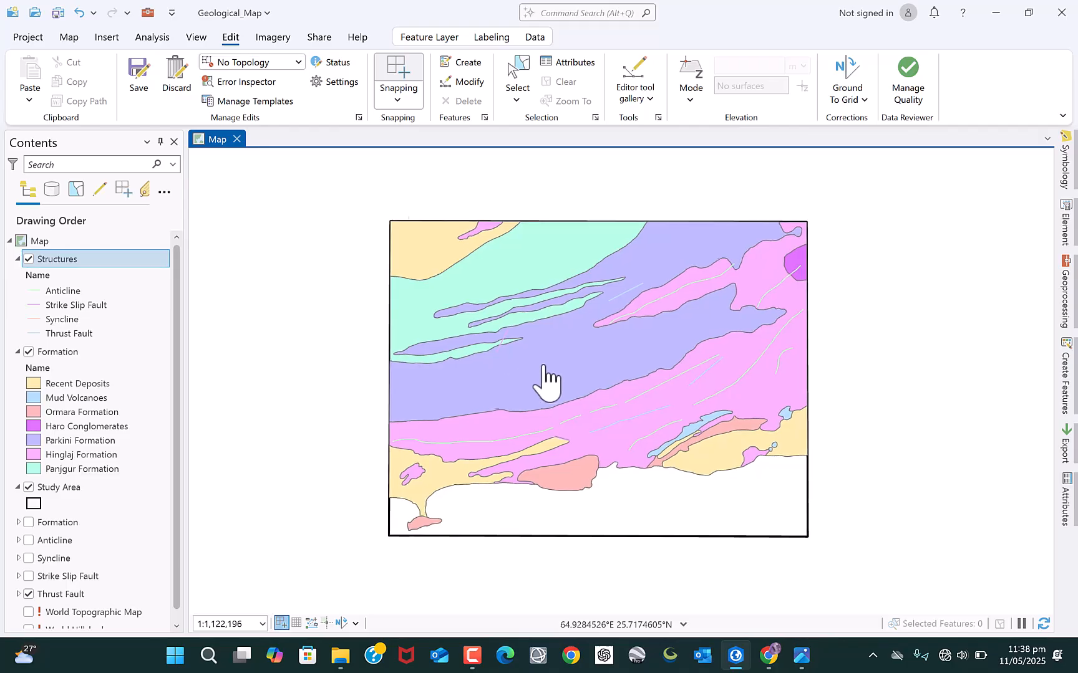
left_click_drag(519, 388, 540, 377)
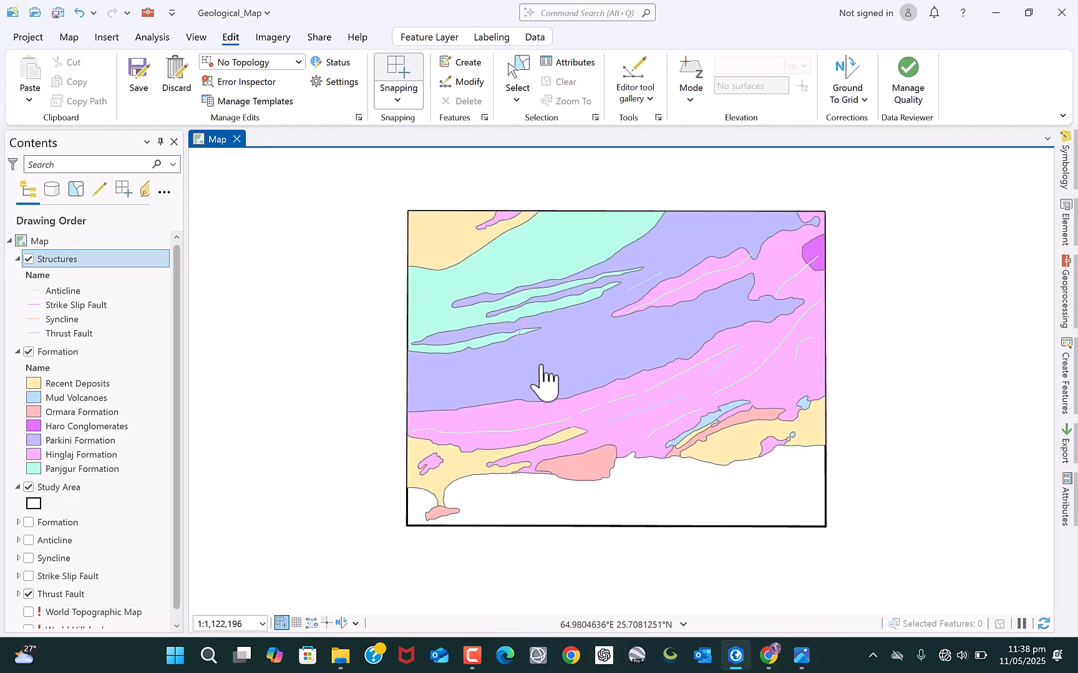
left_click(142, 74)
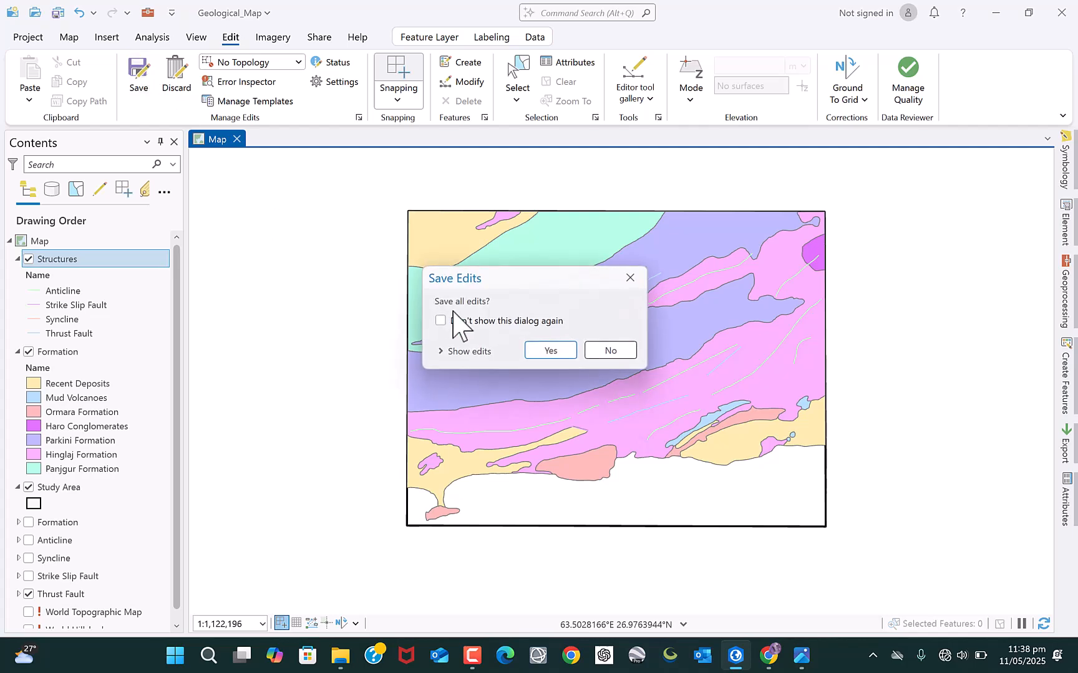
left_click(555, 353)
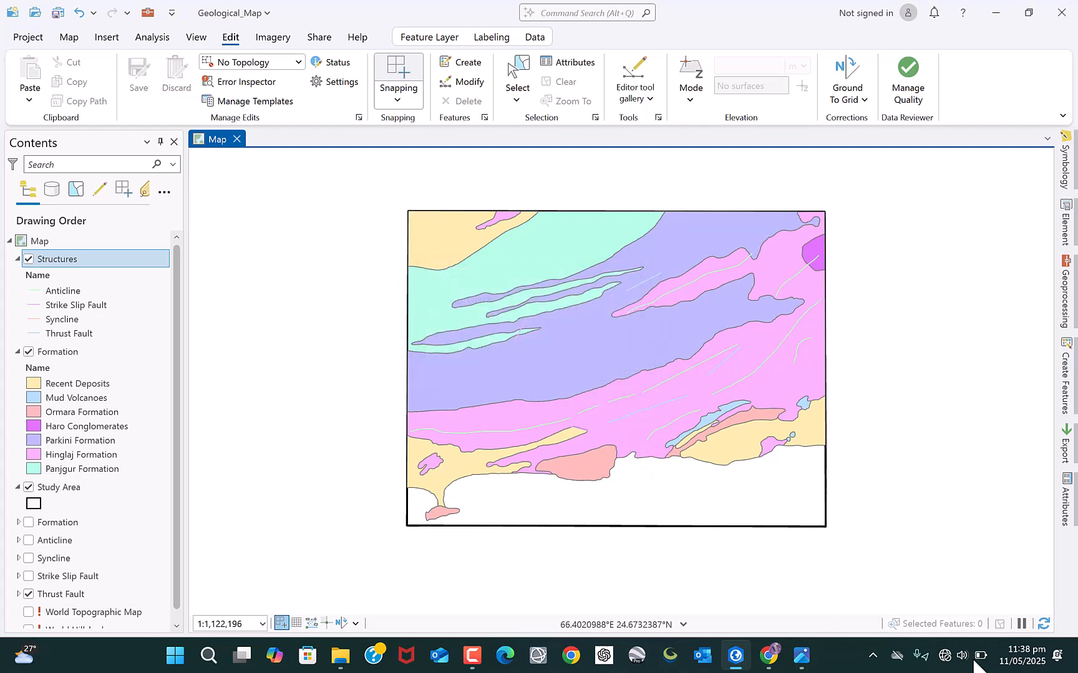